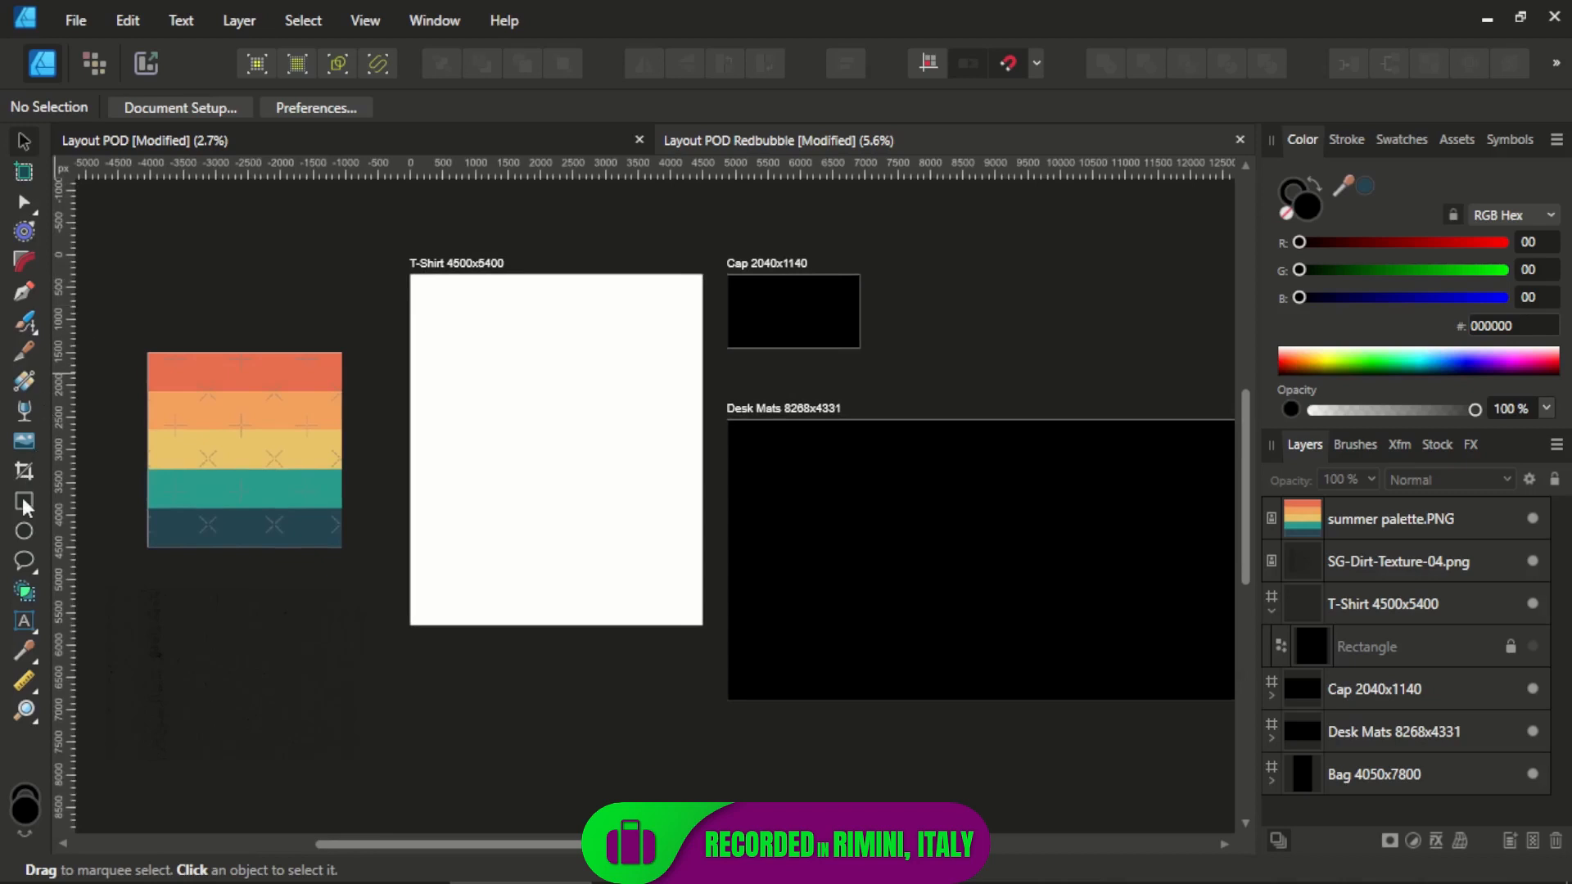
Draw a full-width black rectangle across the upper edge of the T-Shirt artboard and set its height to 1000 px.
click(24, 500)
mouse_move(413, 281)
mouse_down()
mouse_move(460, 311)
mouse_move(702, 335)
mouse_up()
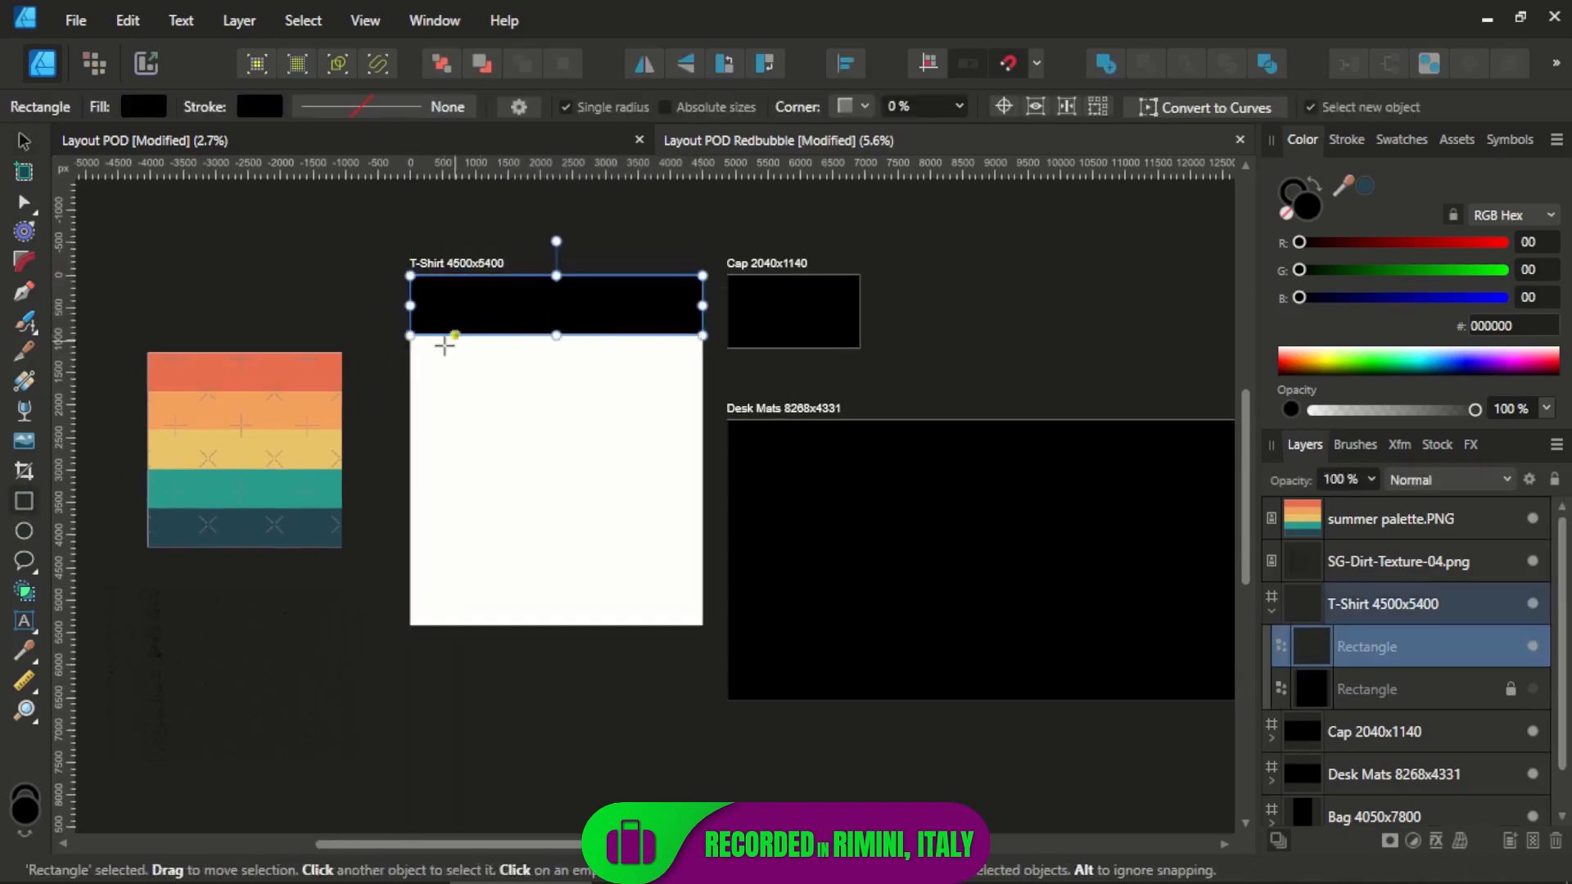
click(1400, 445)
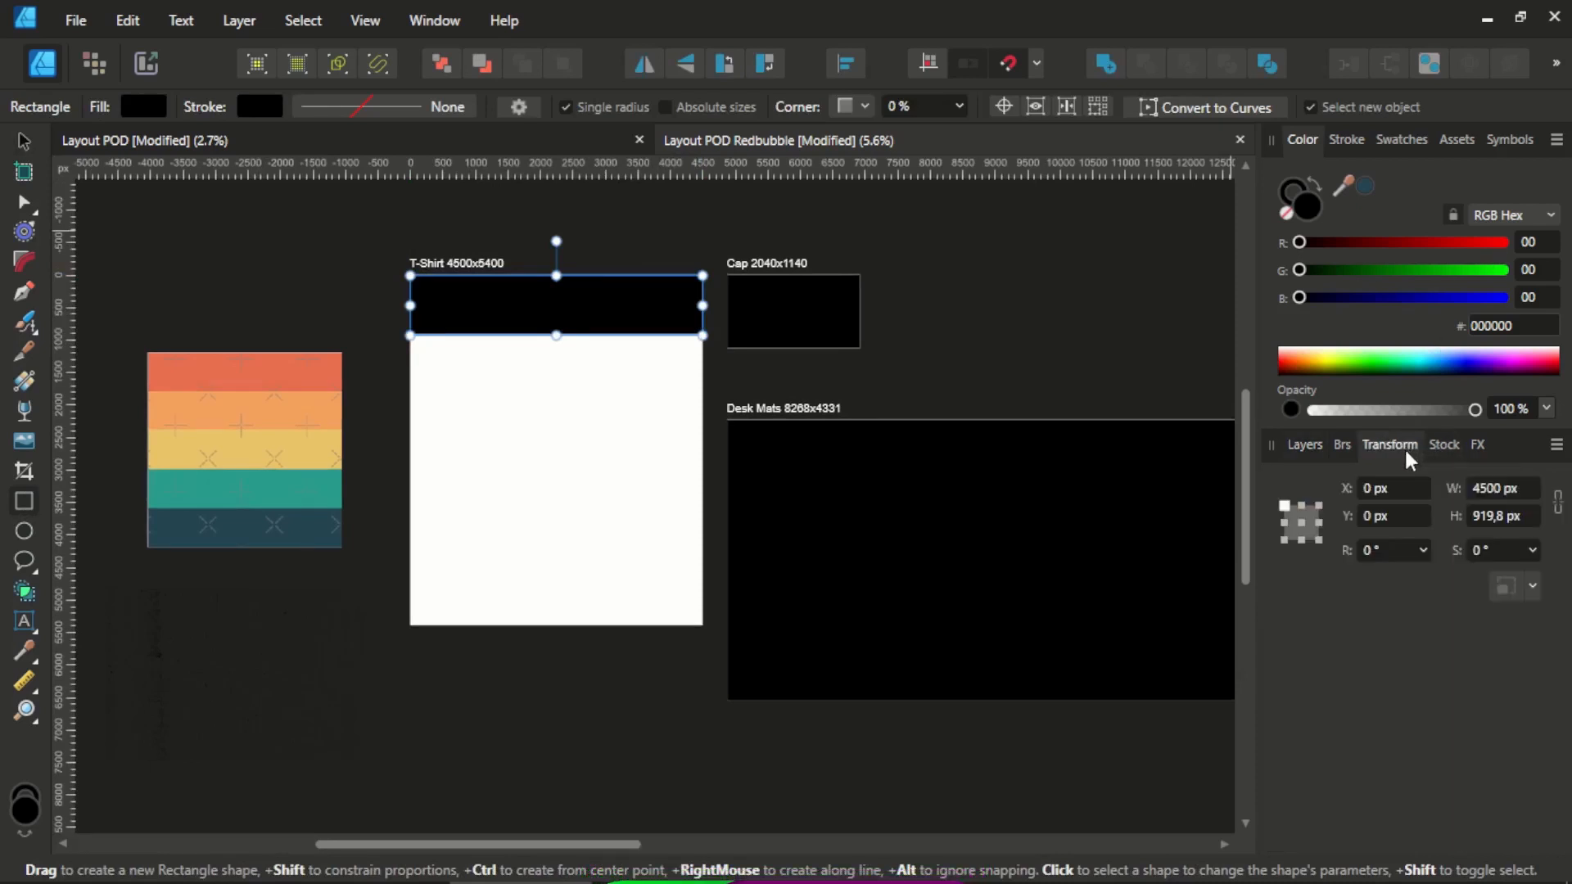
text(1000)
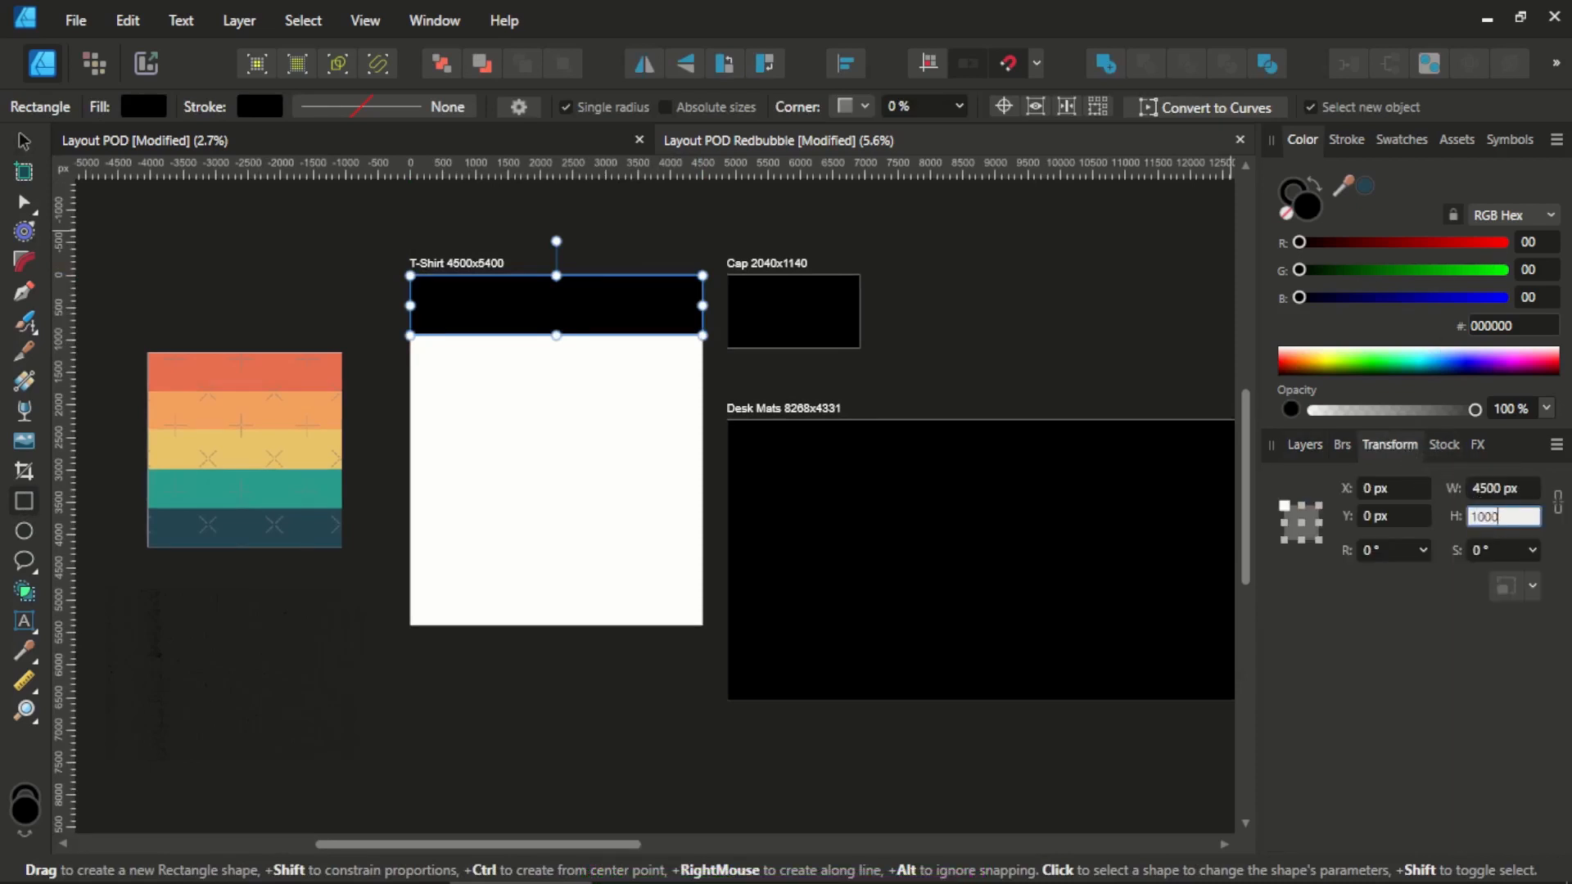
key(Return)
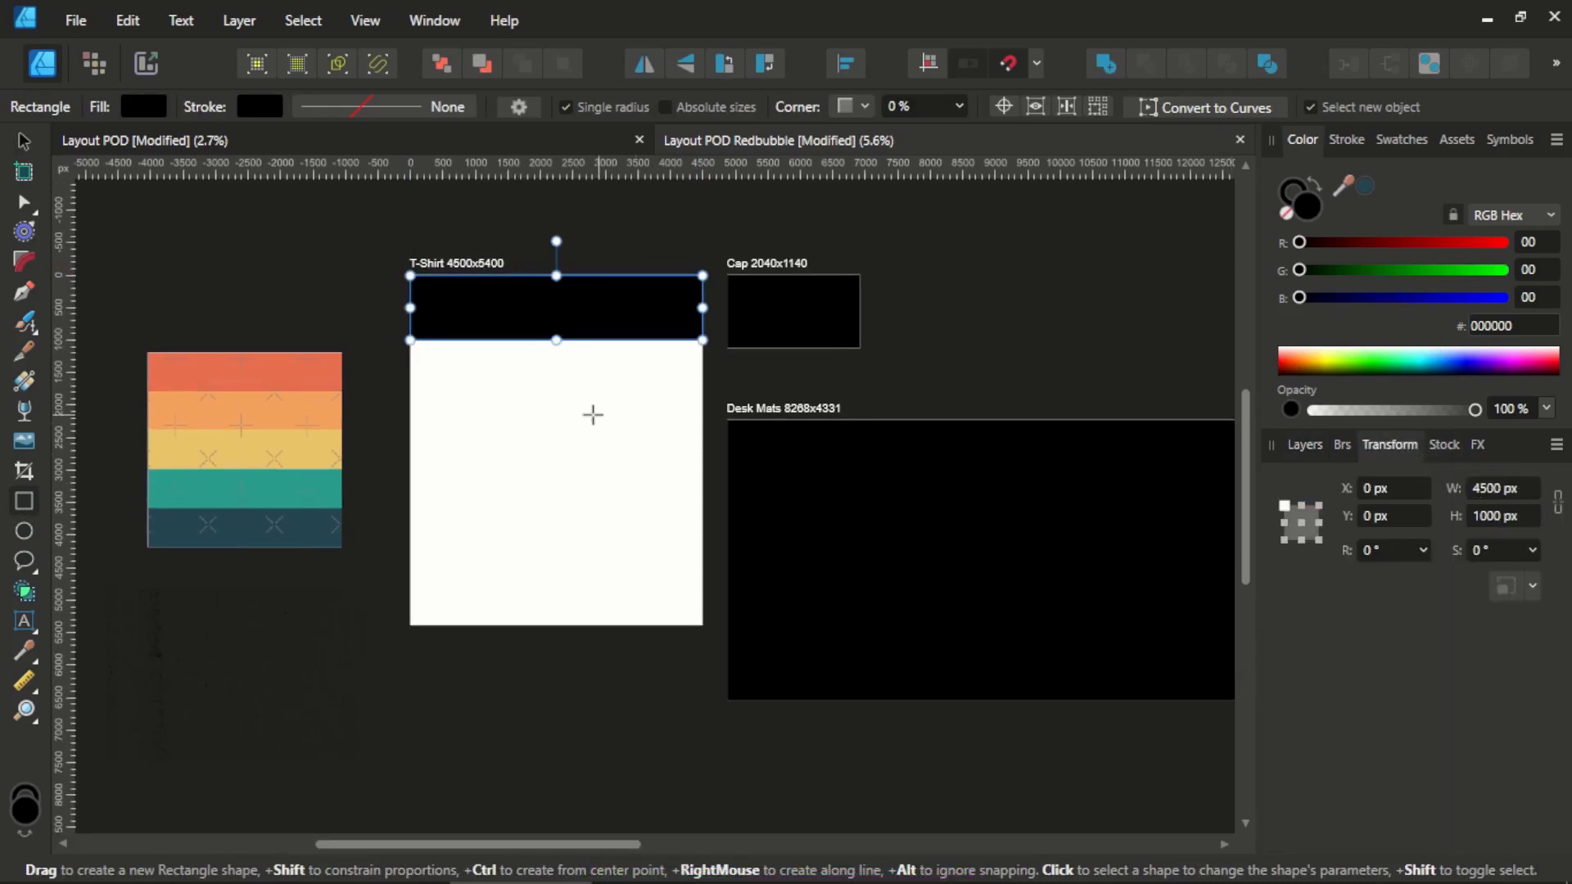
Duplicate the black rectangle down the T-Shirt artboard to make five stripes, with the last one aligned to the artboard's lower edge.
key(v)
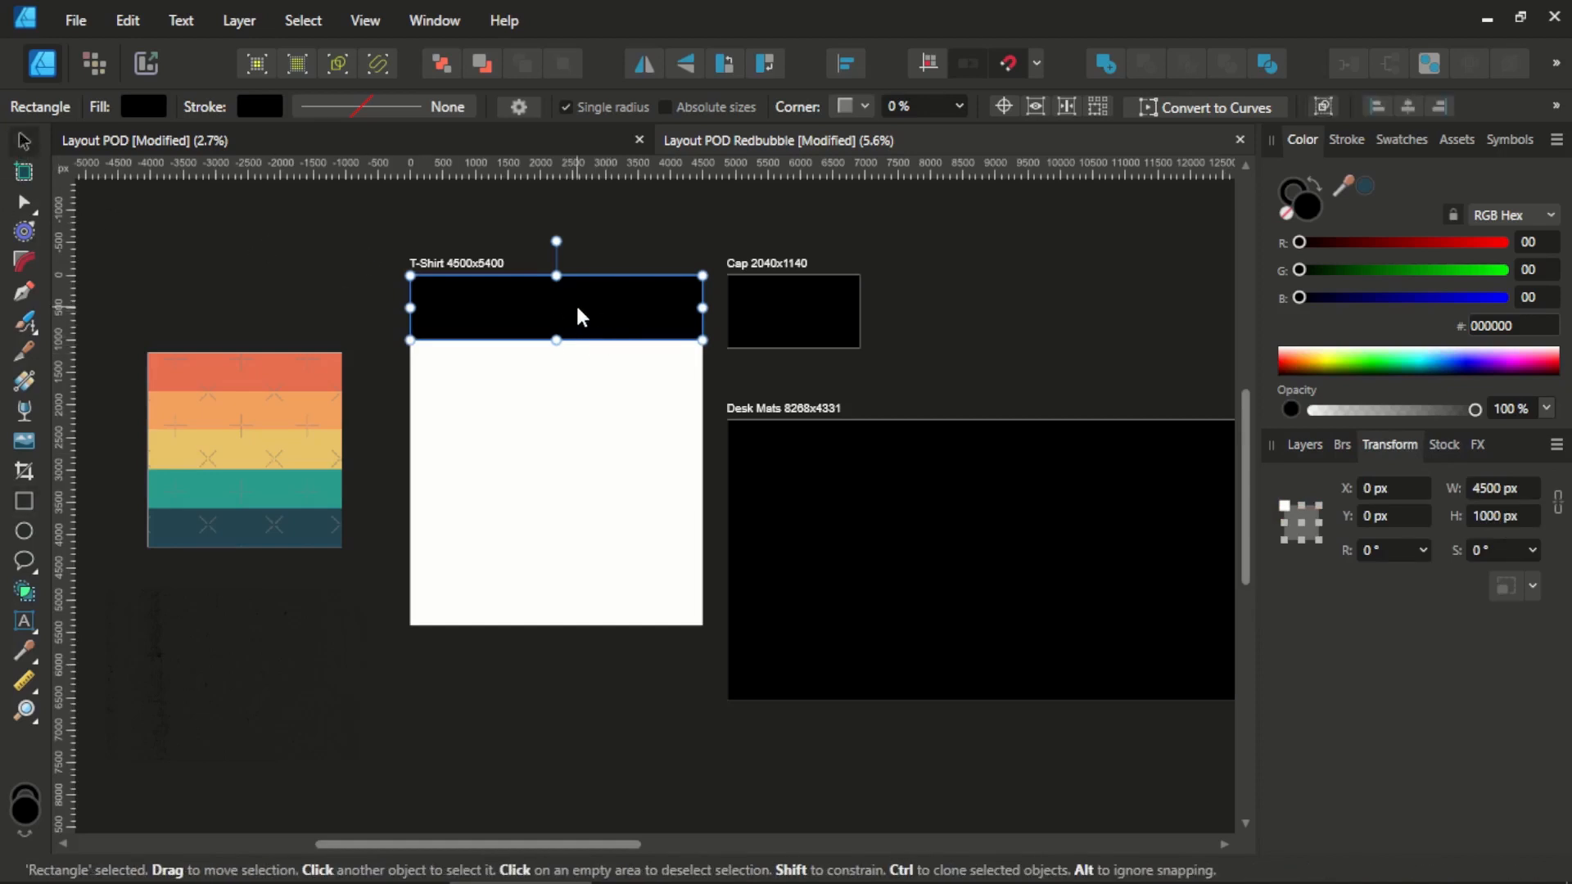
mouse_move(577, 318)
mouse_down()
mouse_move(572, 370)
mouse_move(595, 389)
mouse_move(584, 440)
mouse_move(612, 473)
mouse_move(635, 473)
mouse_move(635, 547)
mouse_up()
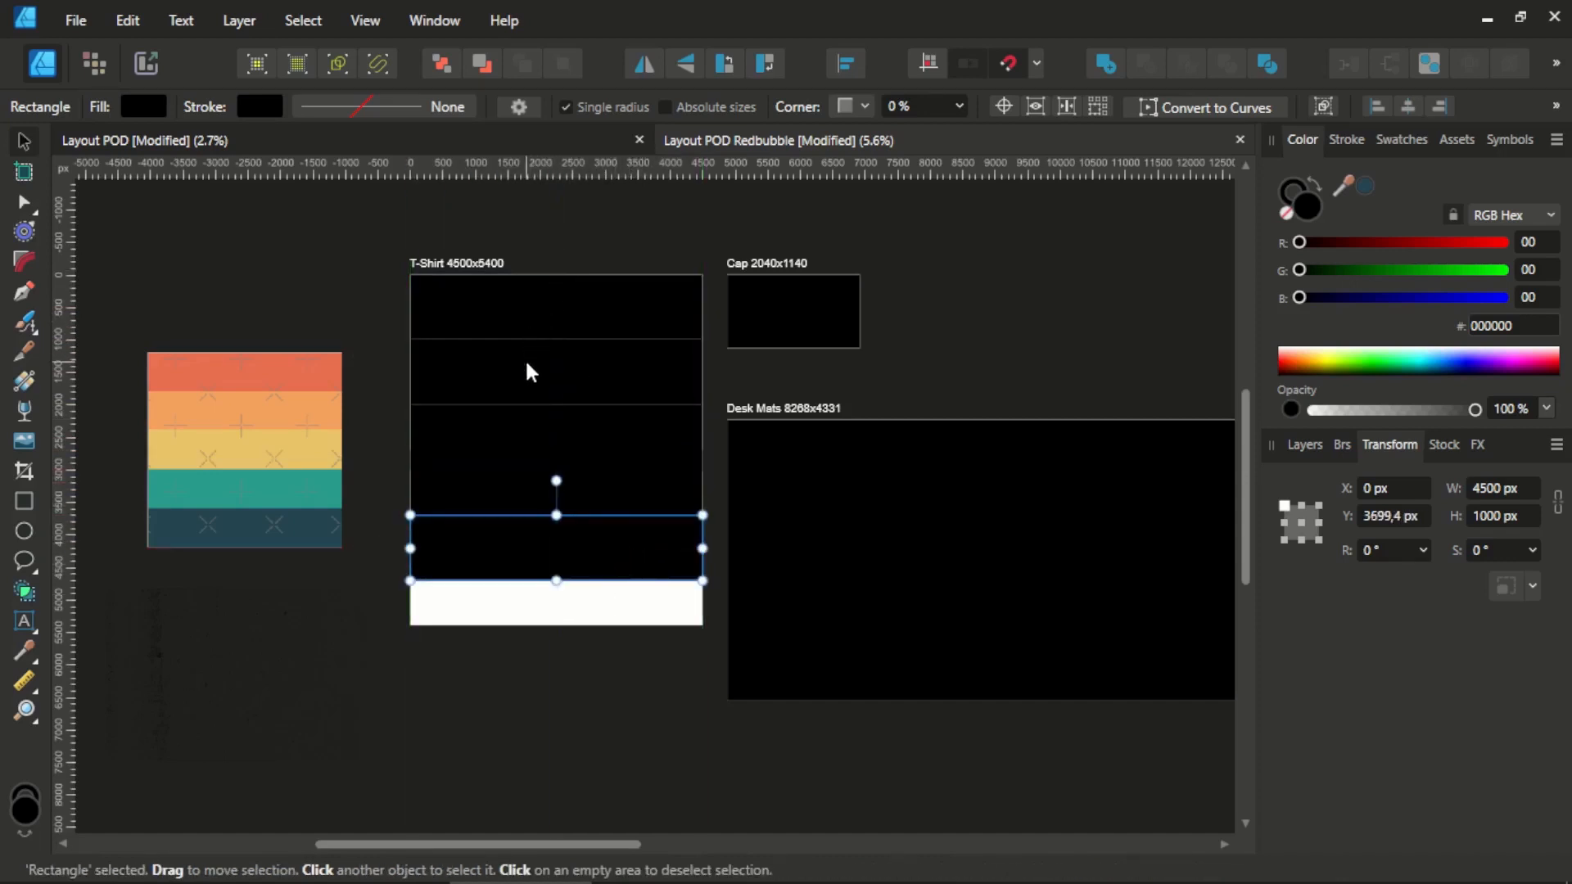
drag(581, 565, 573, 602)
click(388, 575)
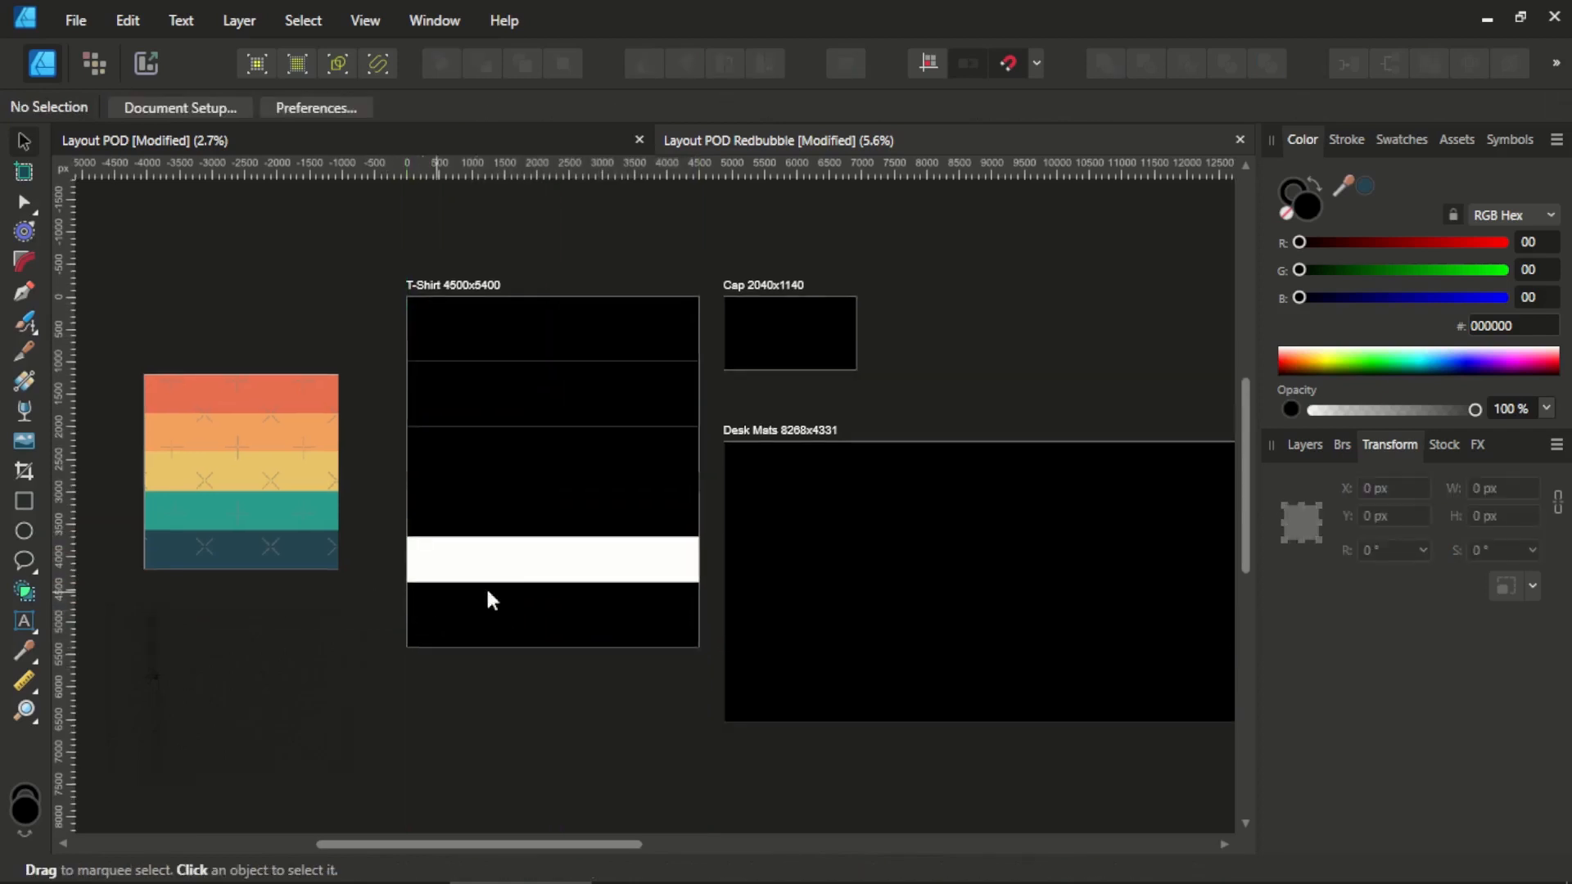
Select all five black stripes and distribute them vertically with equal gaps across the T-Shirt artboard.
click(519, 590)
shift+click(499, 514)
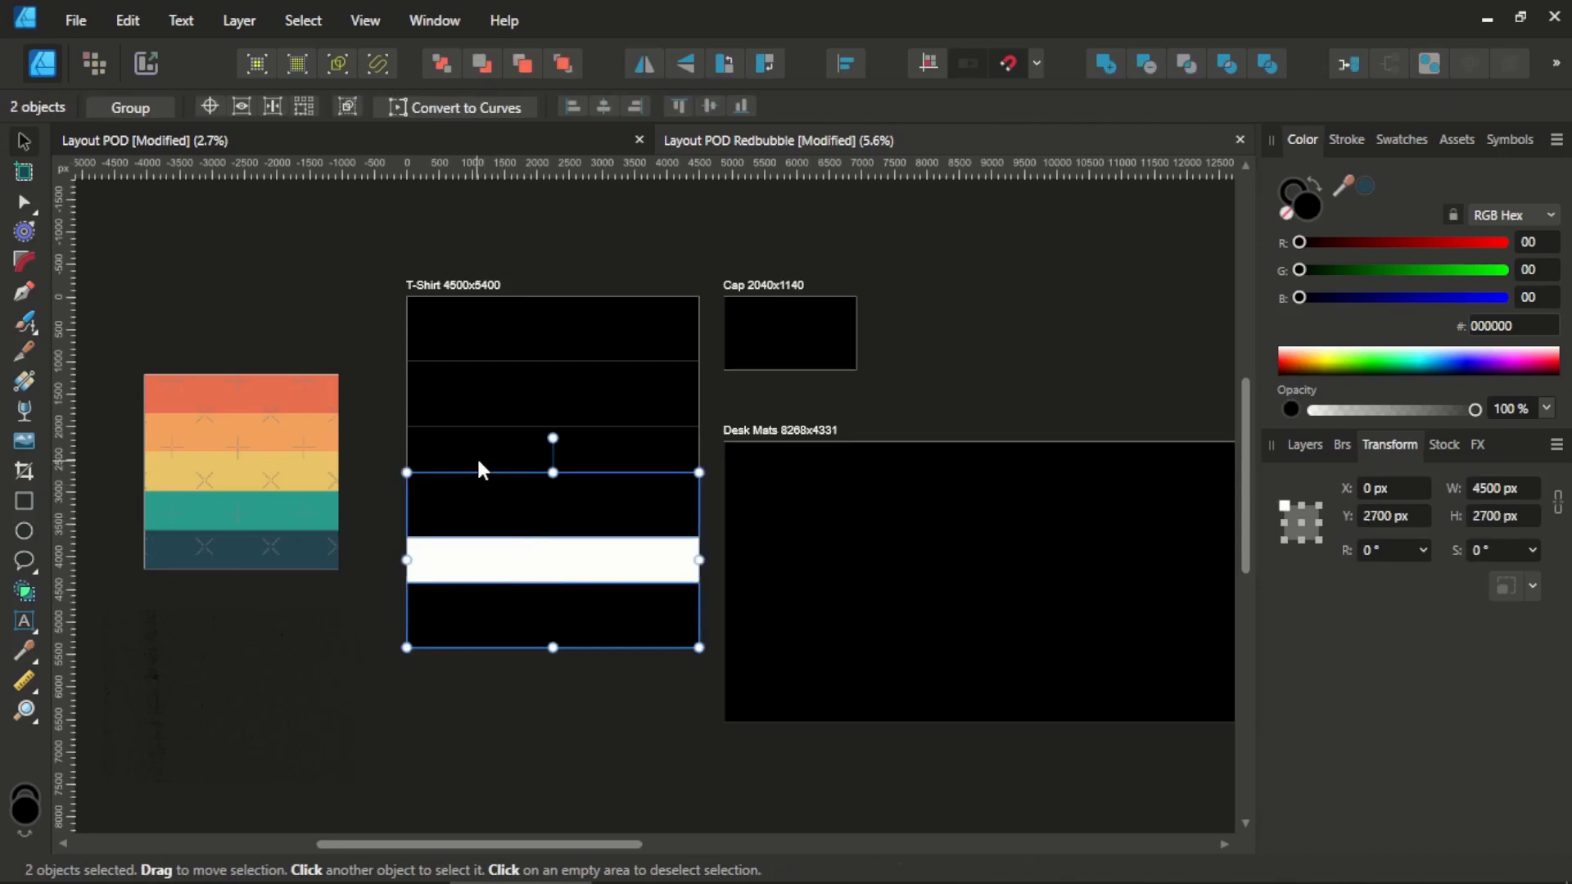
shift+click(471, 458)
shift+click(463, 393)
shift+click(455, 332)
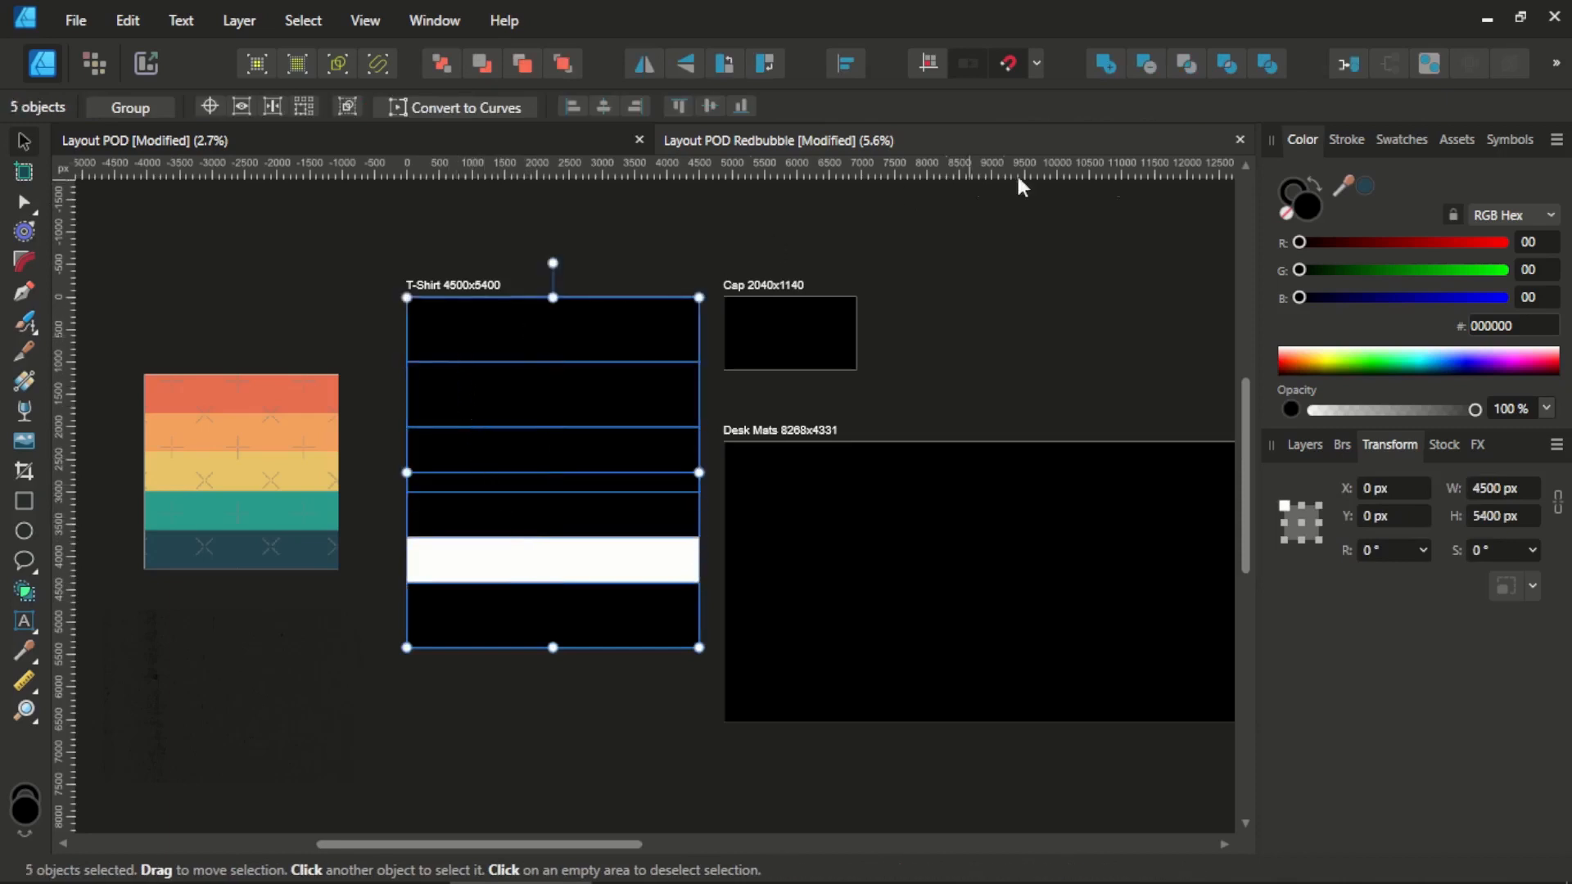
click(851, 60)
click(959, 258)
click(870, 370)
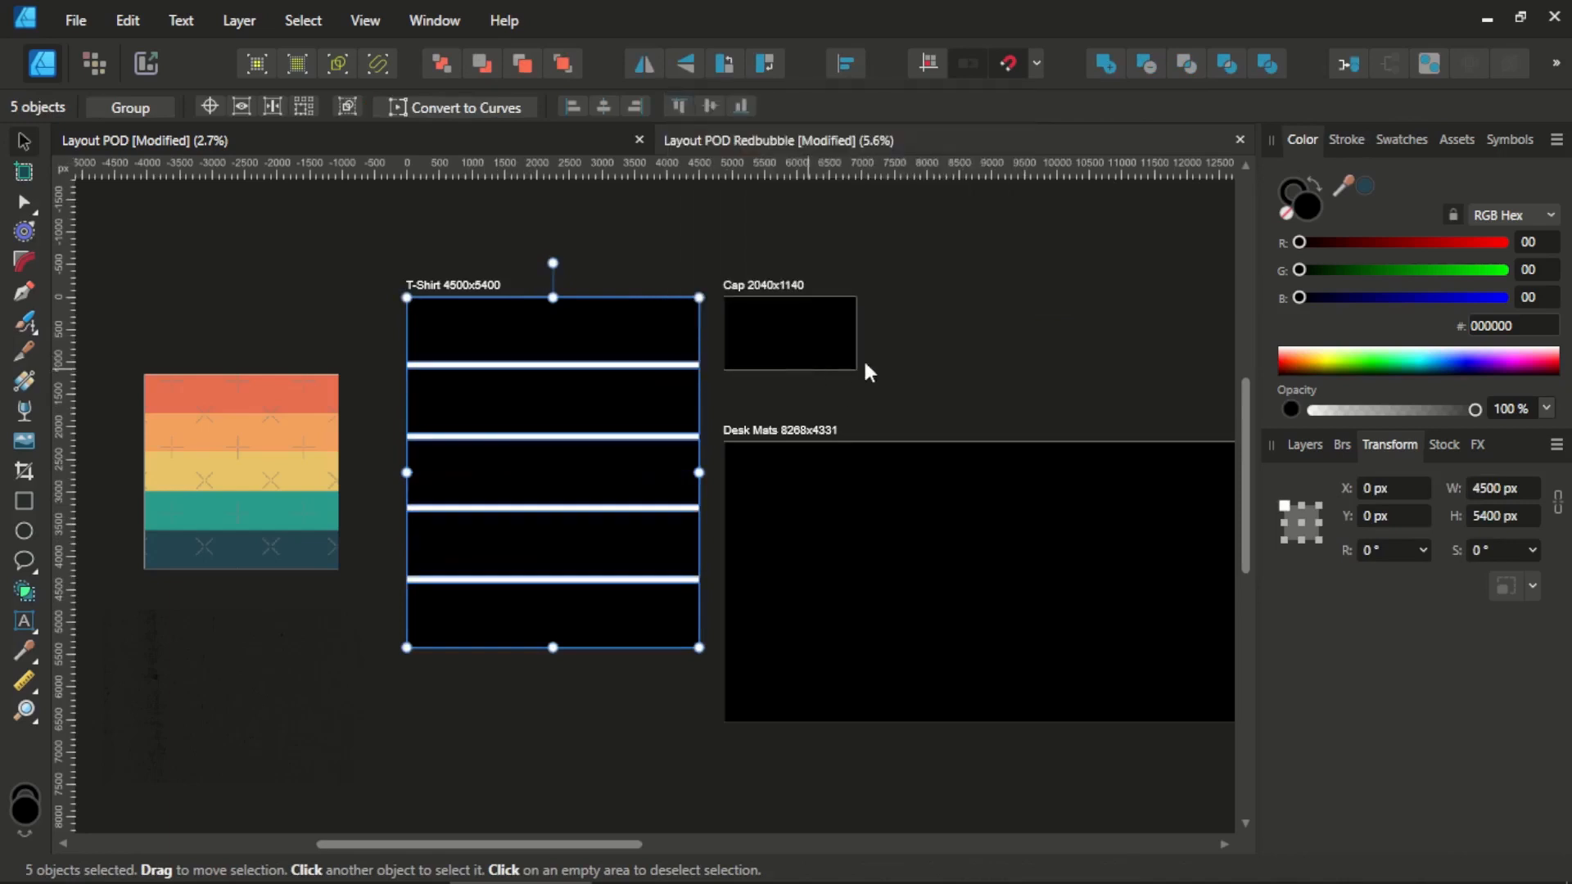
click(711, 356)
Fill the top stripe with the already picked dark blue 264653.
click(515, 332)
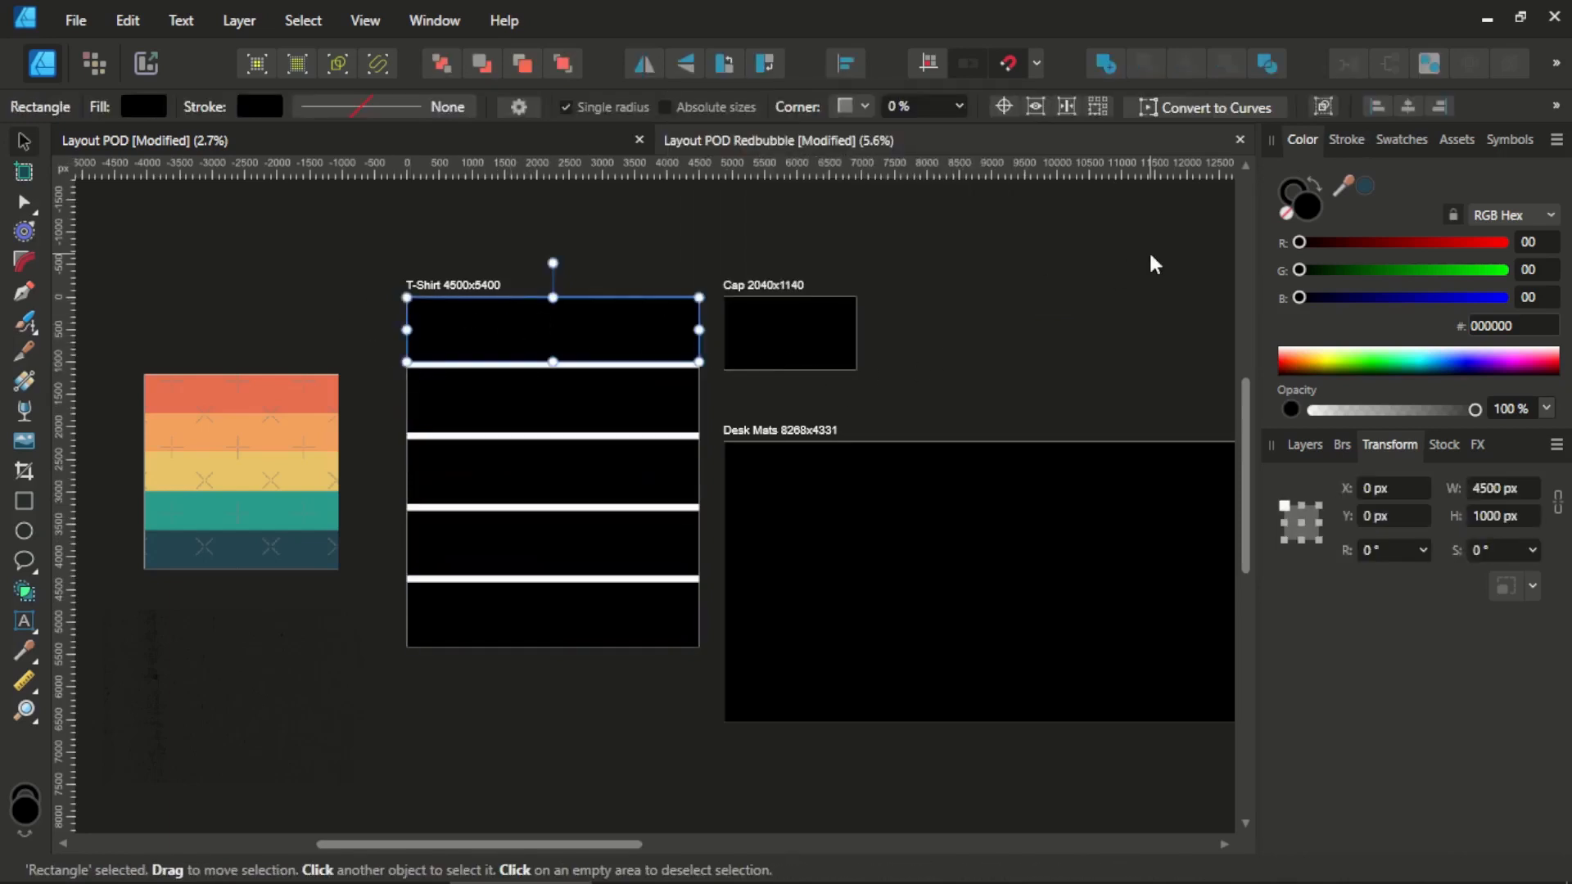
scroll(842, 254, left, 3)
click(1361, 187)
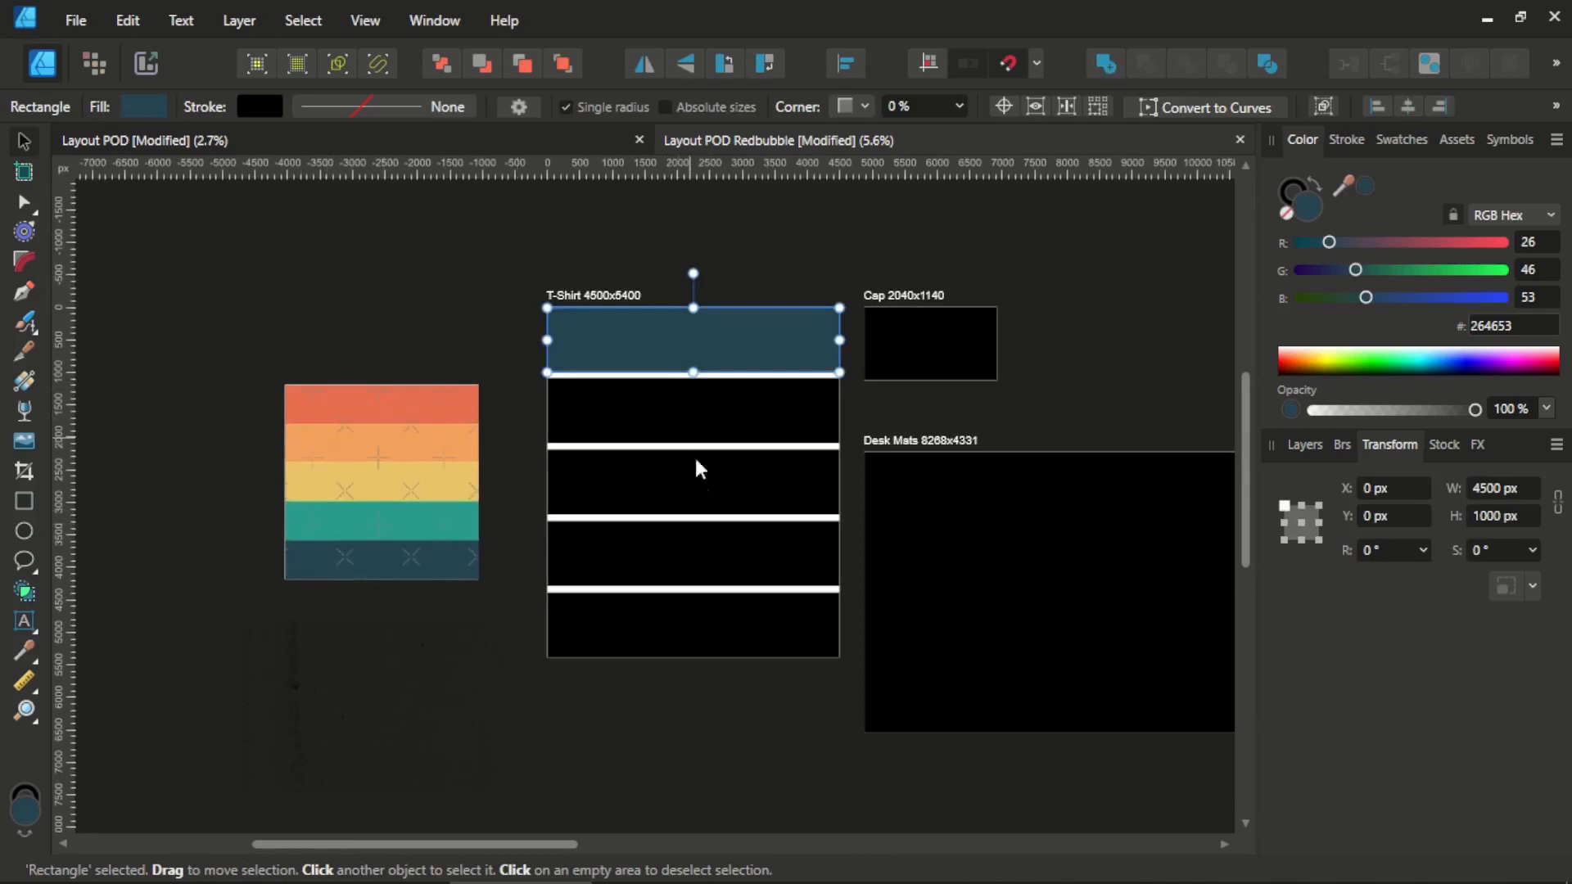
click(764, 241)
click(776, 347)
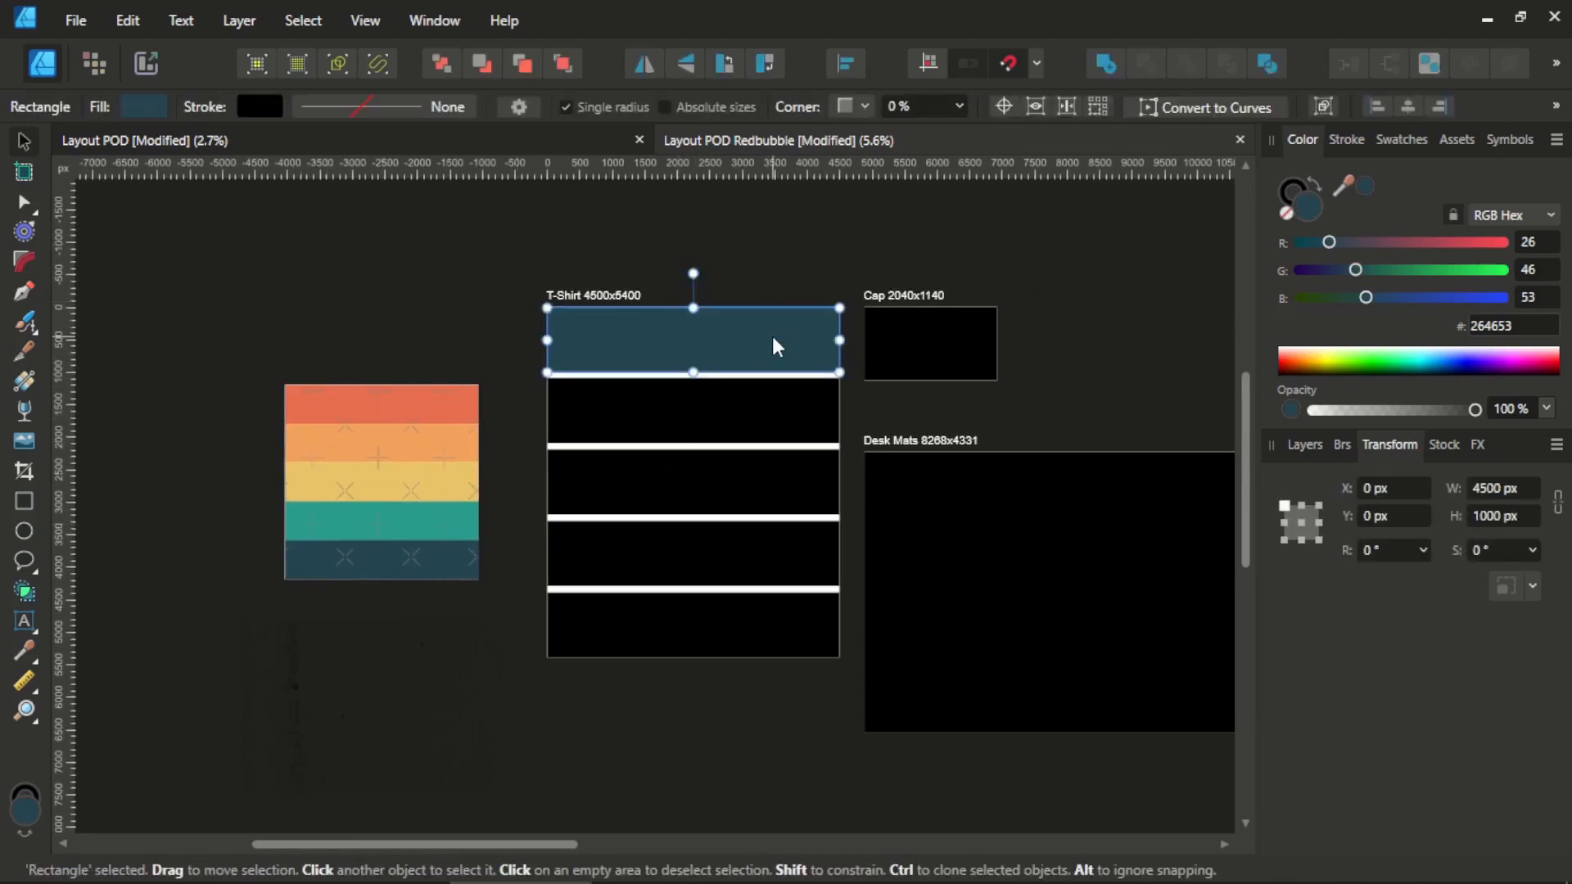
Sample the coral E86F52 from the summer palette image and fill the top stripe with it.
drag(1344, 188, 415, 406)
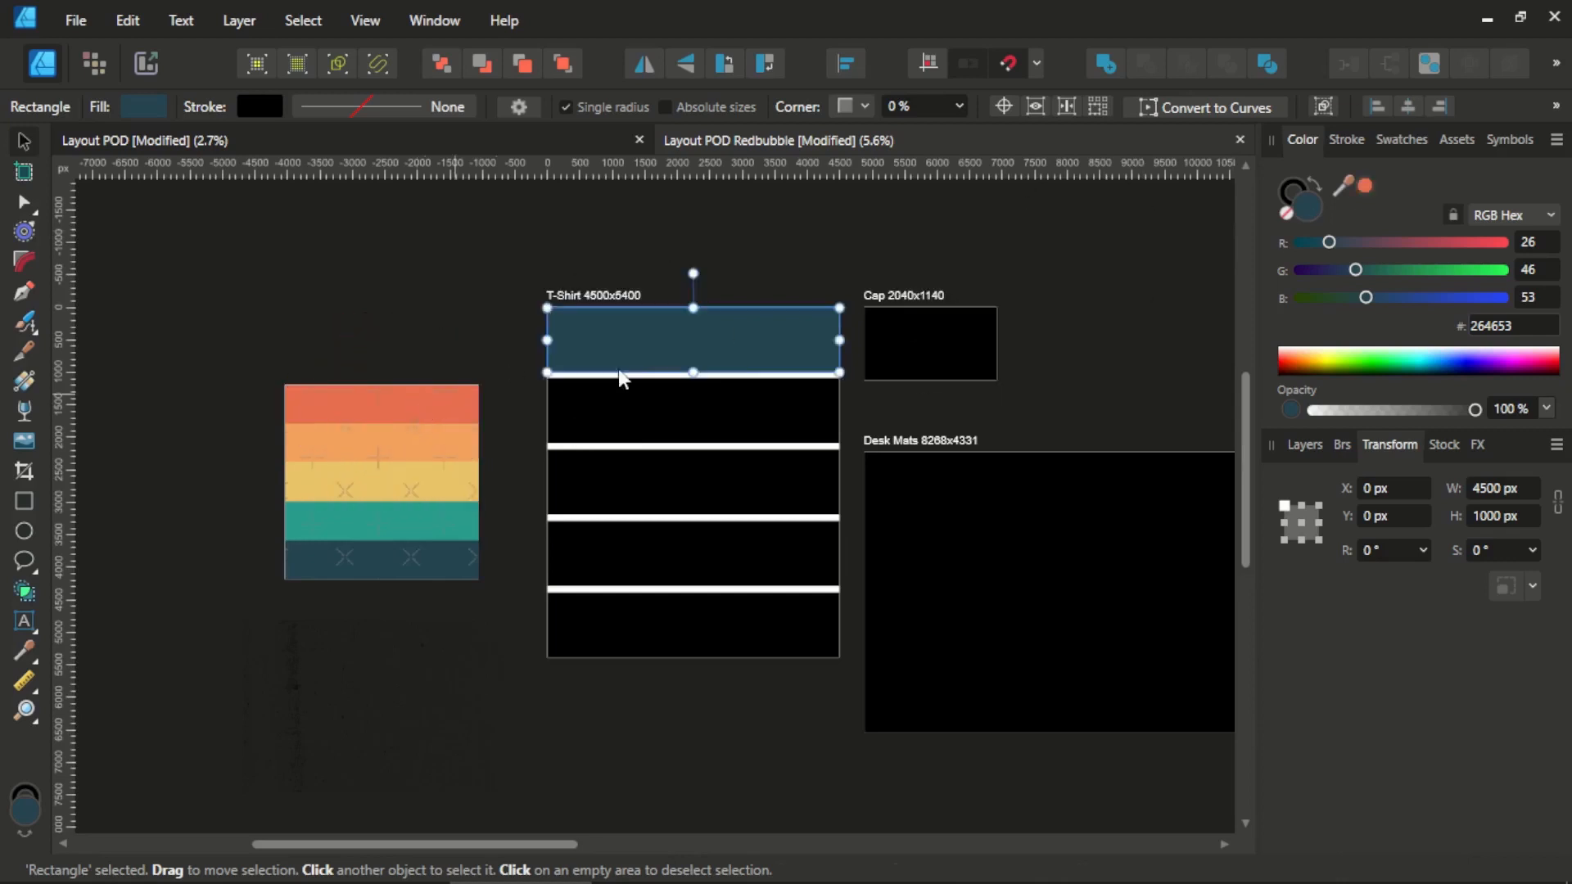
click(1364, 188)
click(676, 249)
scroll(550, 400, down, 1)
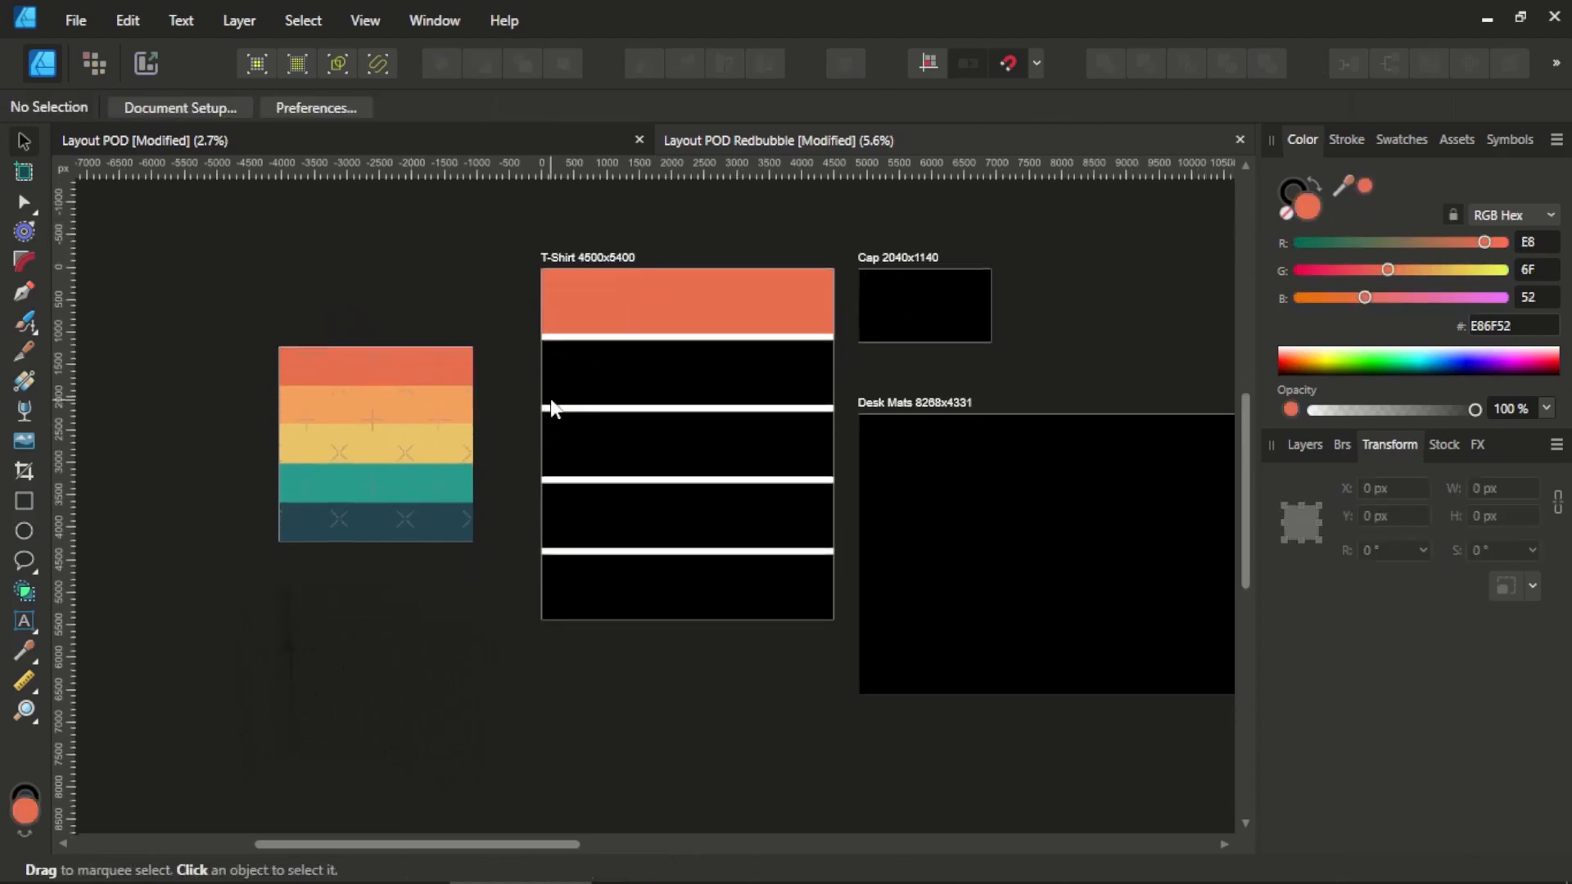
Fill the second stripe with the orange and the third stripe with the yellow sampled from the summer palette image.
click(652, 381)
drag(1343, 187, 435, 406)
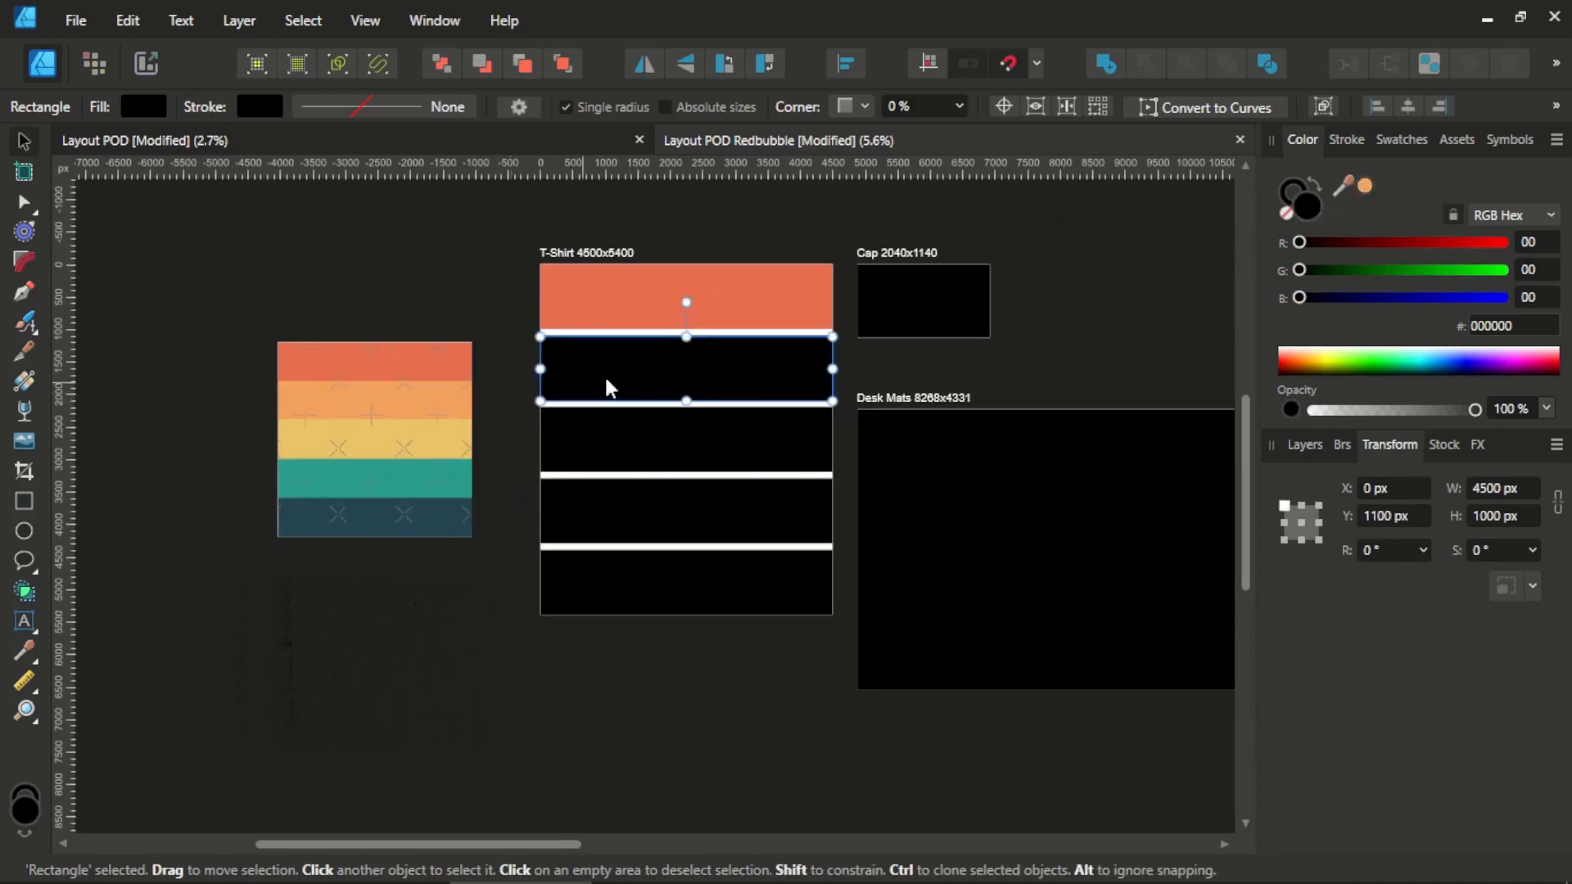
click(1364, 188)
click(748, 427)
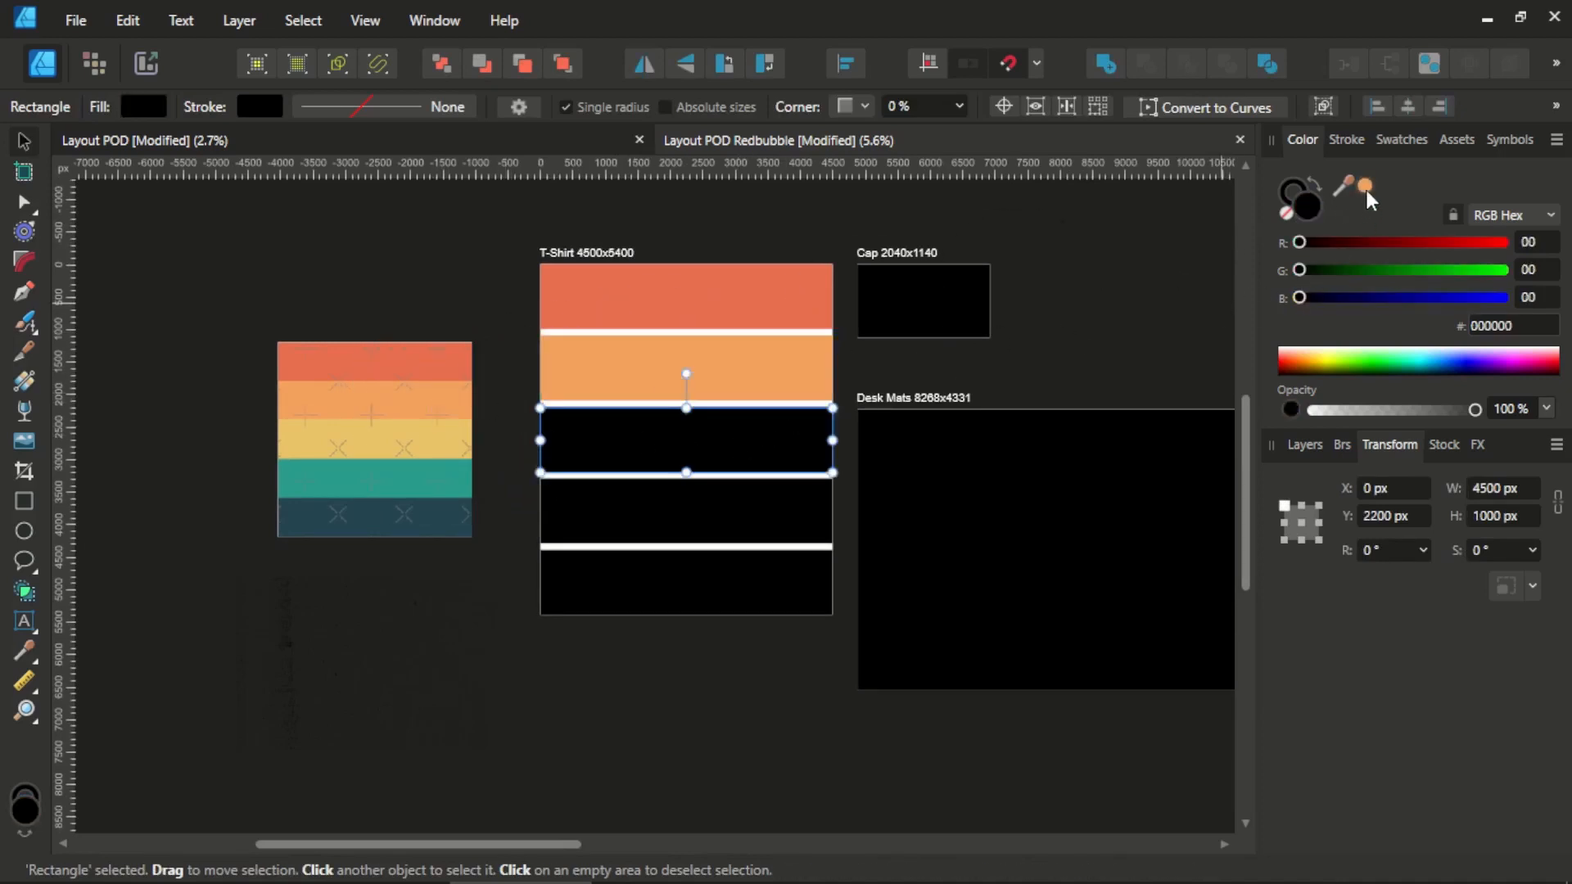
drag(1343, 188, 427, 447)
click(1362, 186)
Fill the fourth stripe with the palette's teal 2C9C8F and the bottom stripe with its dark blue 264653.
click(754, 500)
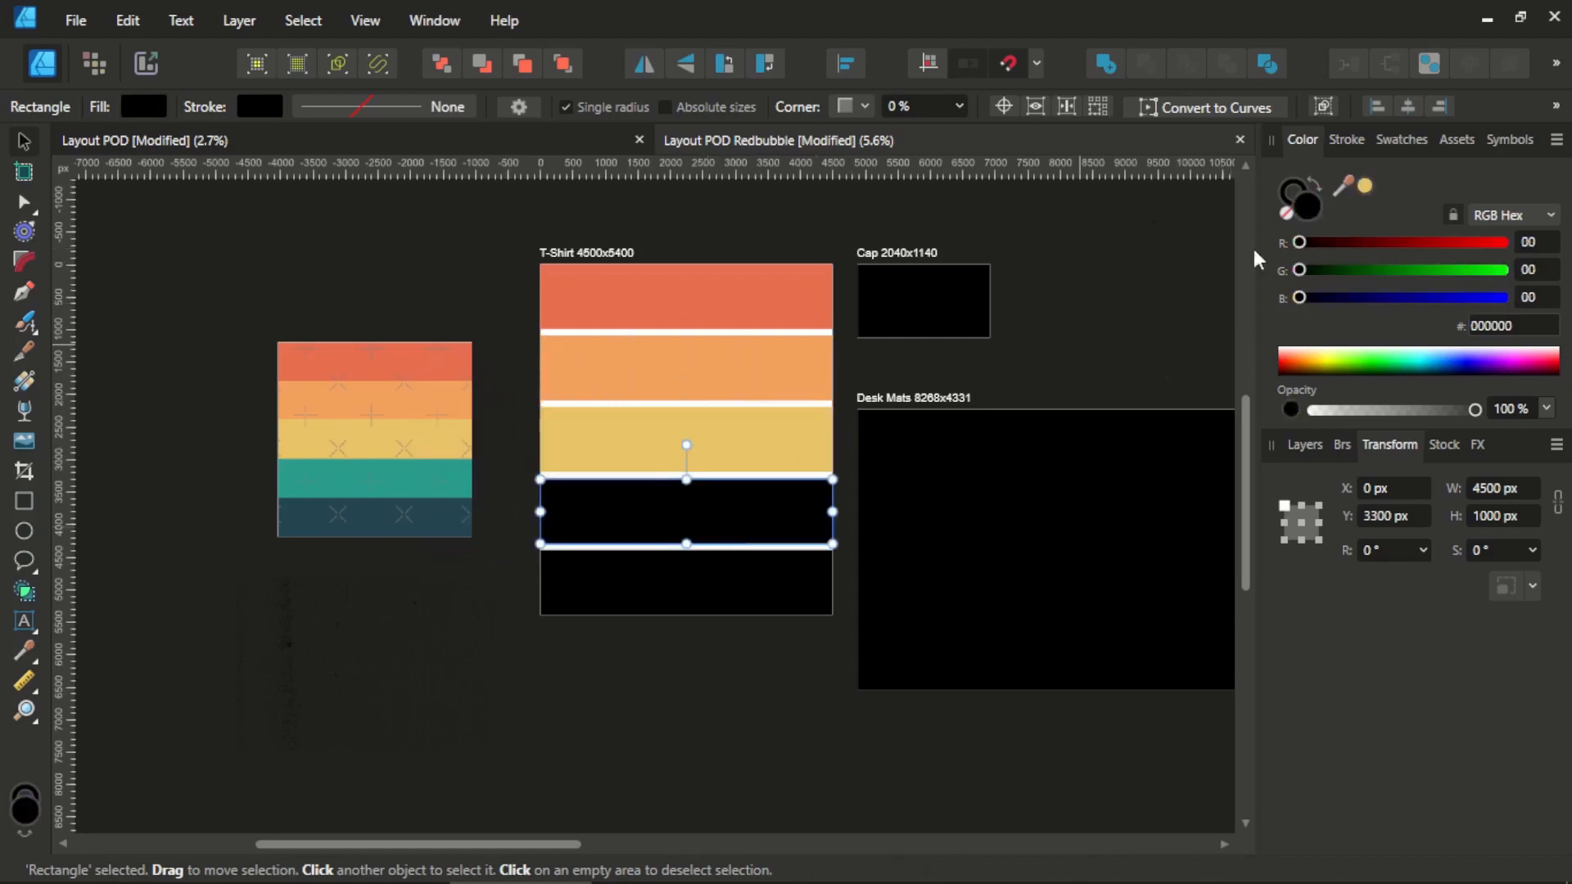
drag(1343, 187, 422, 478)
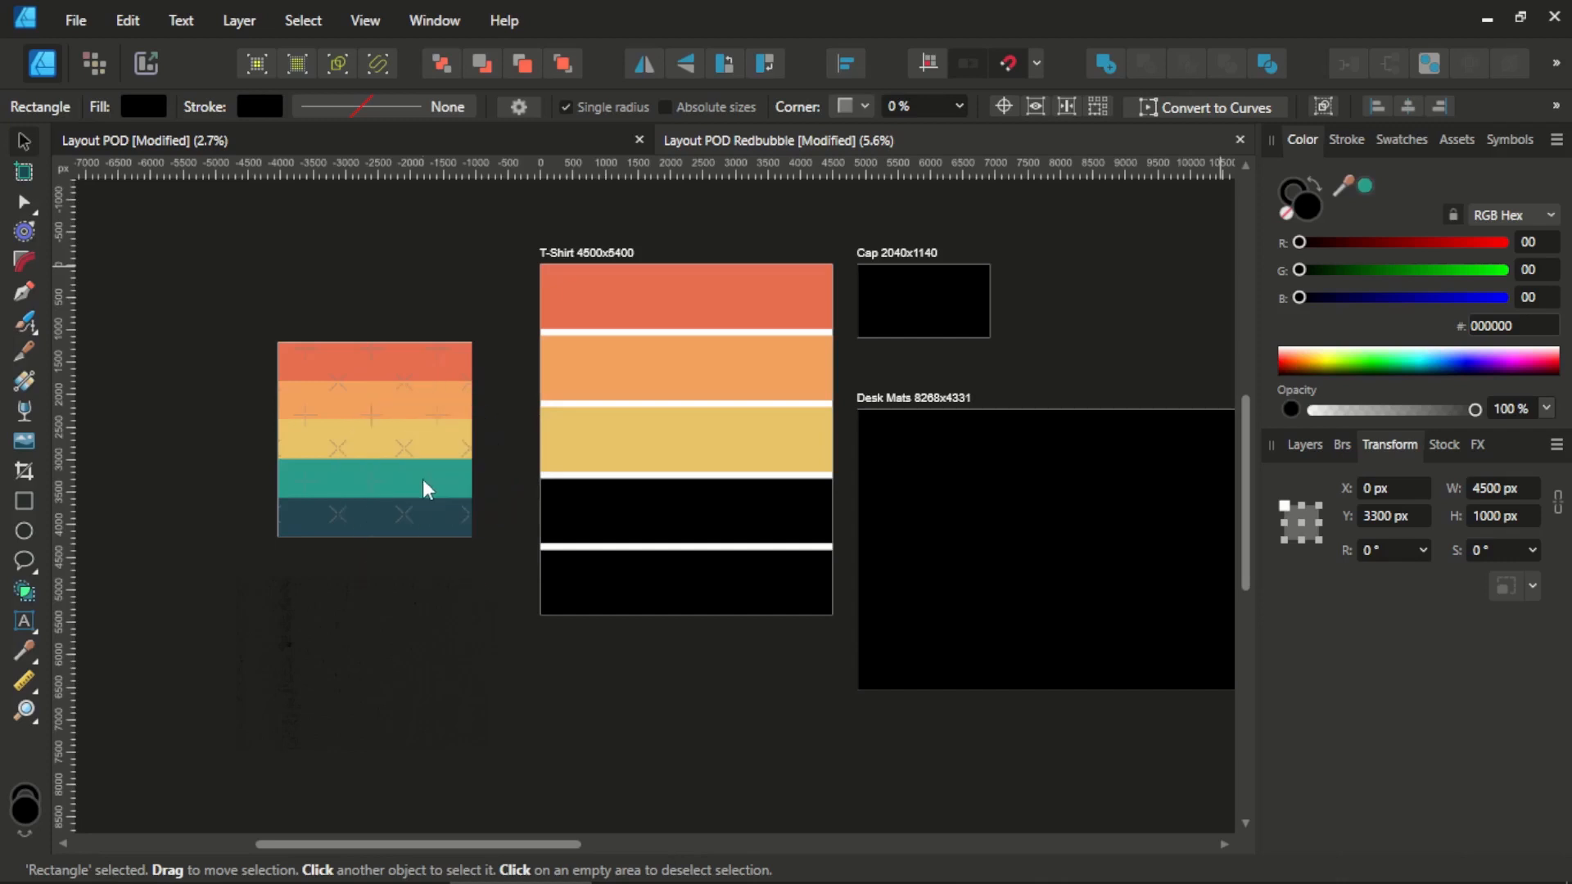
click(1362, 187)
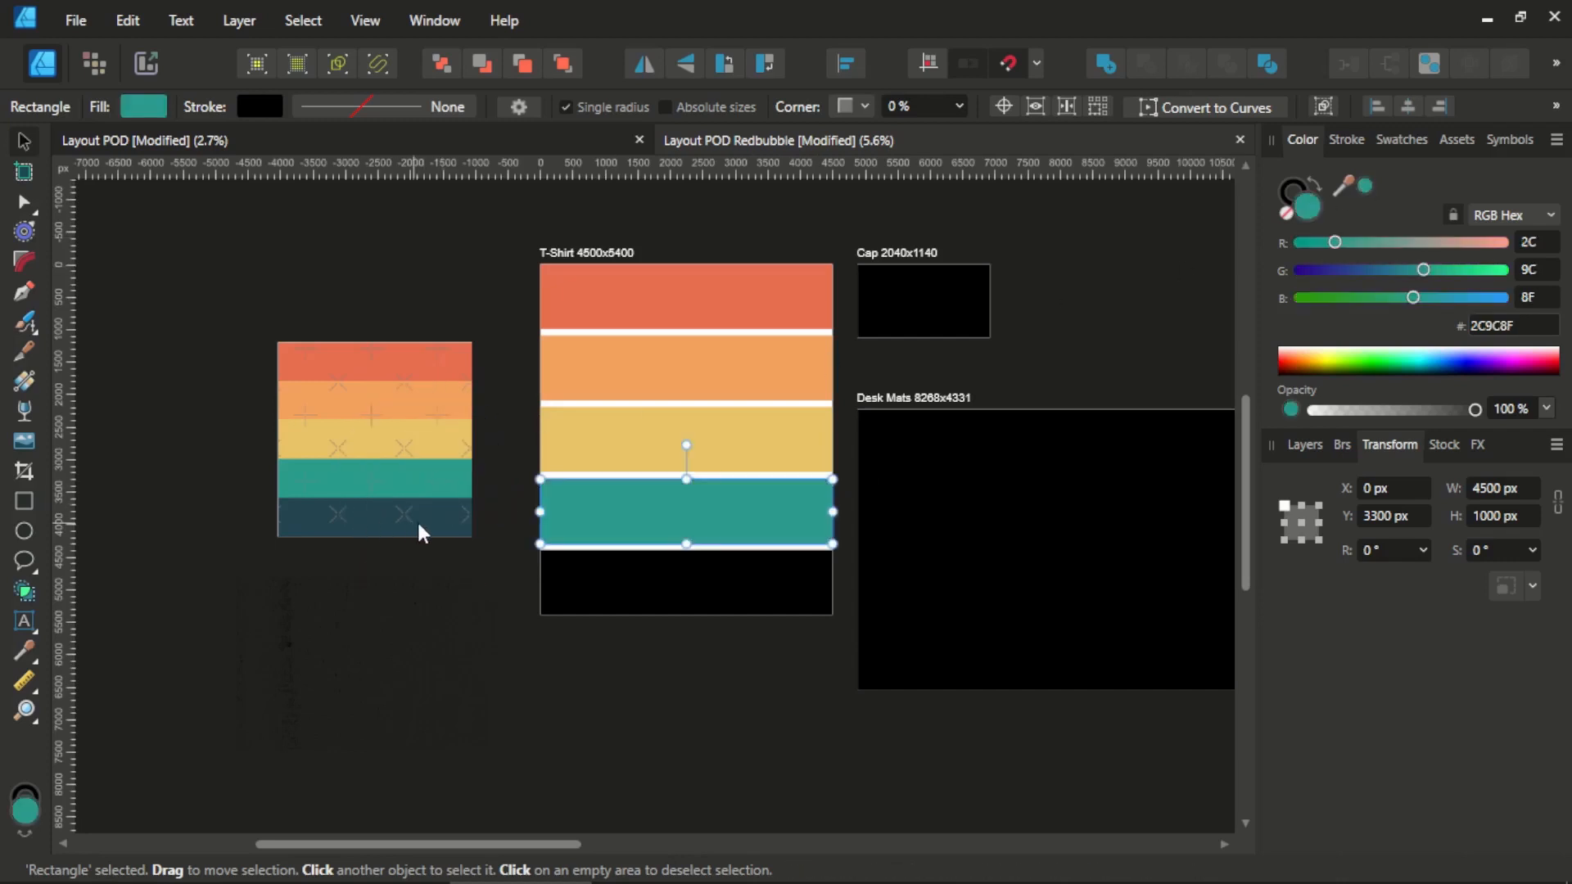
click(756, 583)
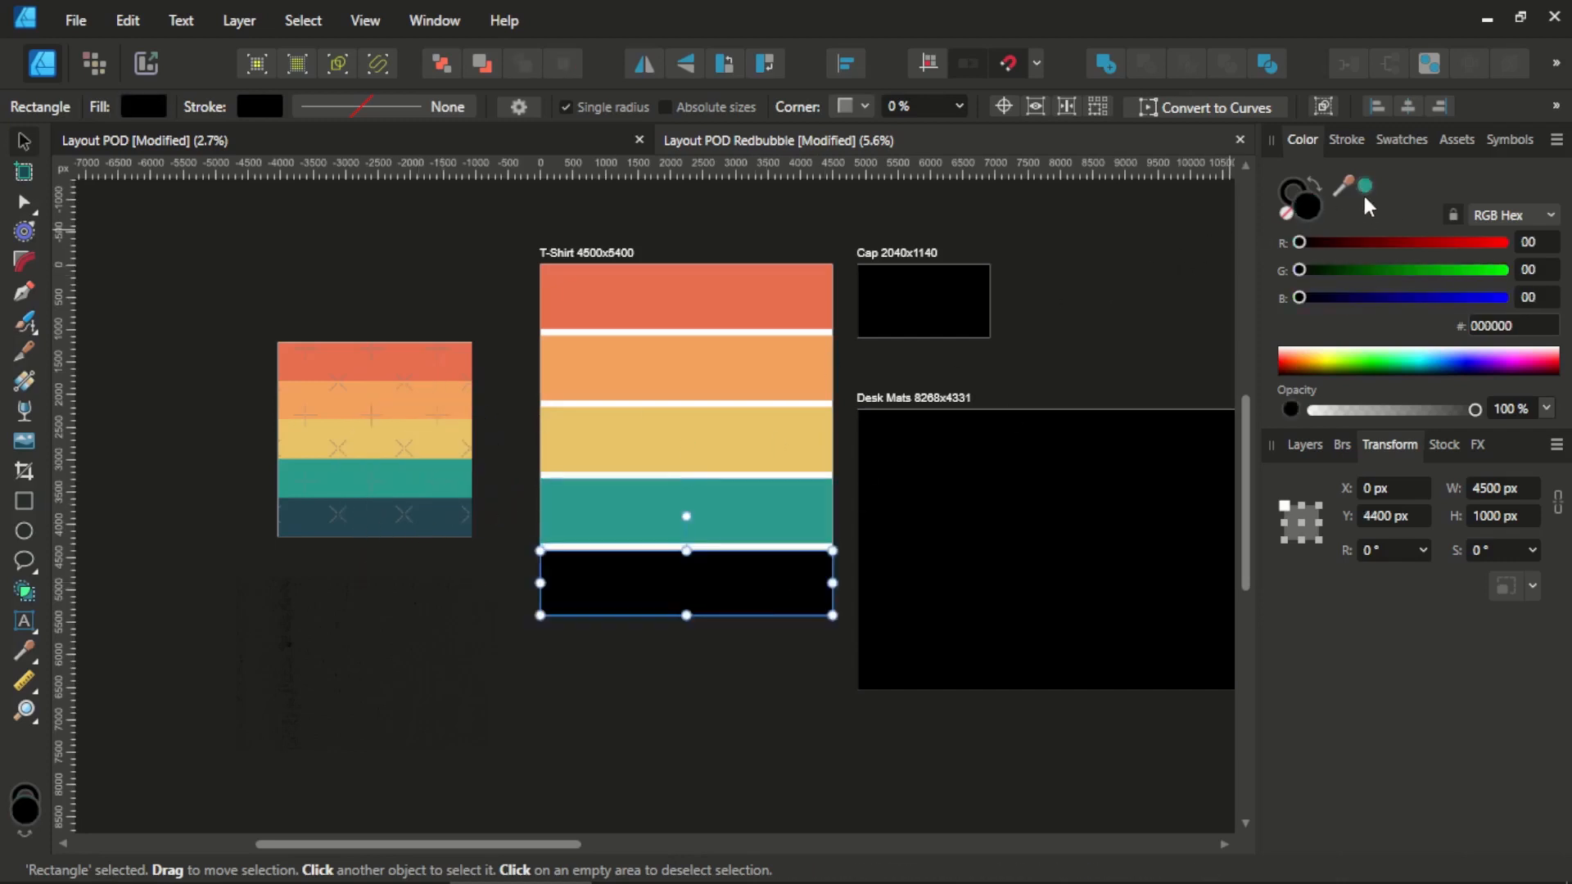
drag(1343, 187, 425, 523)
click(1362, 186)
click(1044, 349)
Move the SG-Dirt-Texture-04.png image onto the upper part of the T-Shirt artboard and stretch it to the artboard's full width.
scroll(618, 441, right, 3)
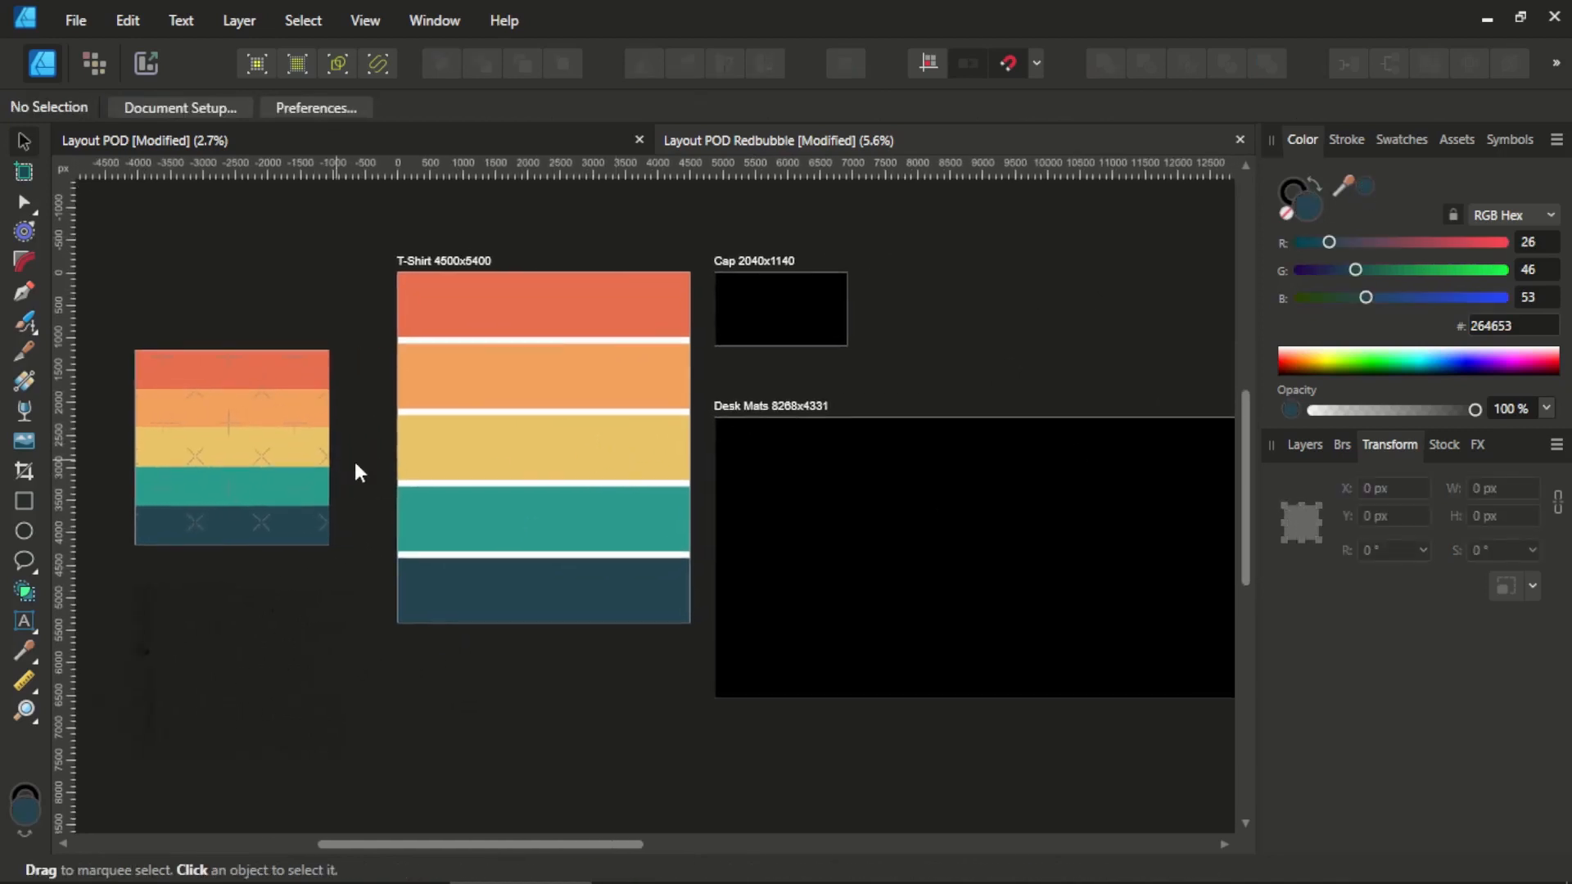
scroll(355, 463, left, 2)
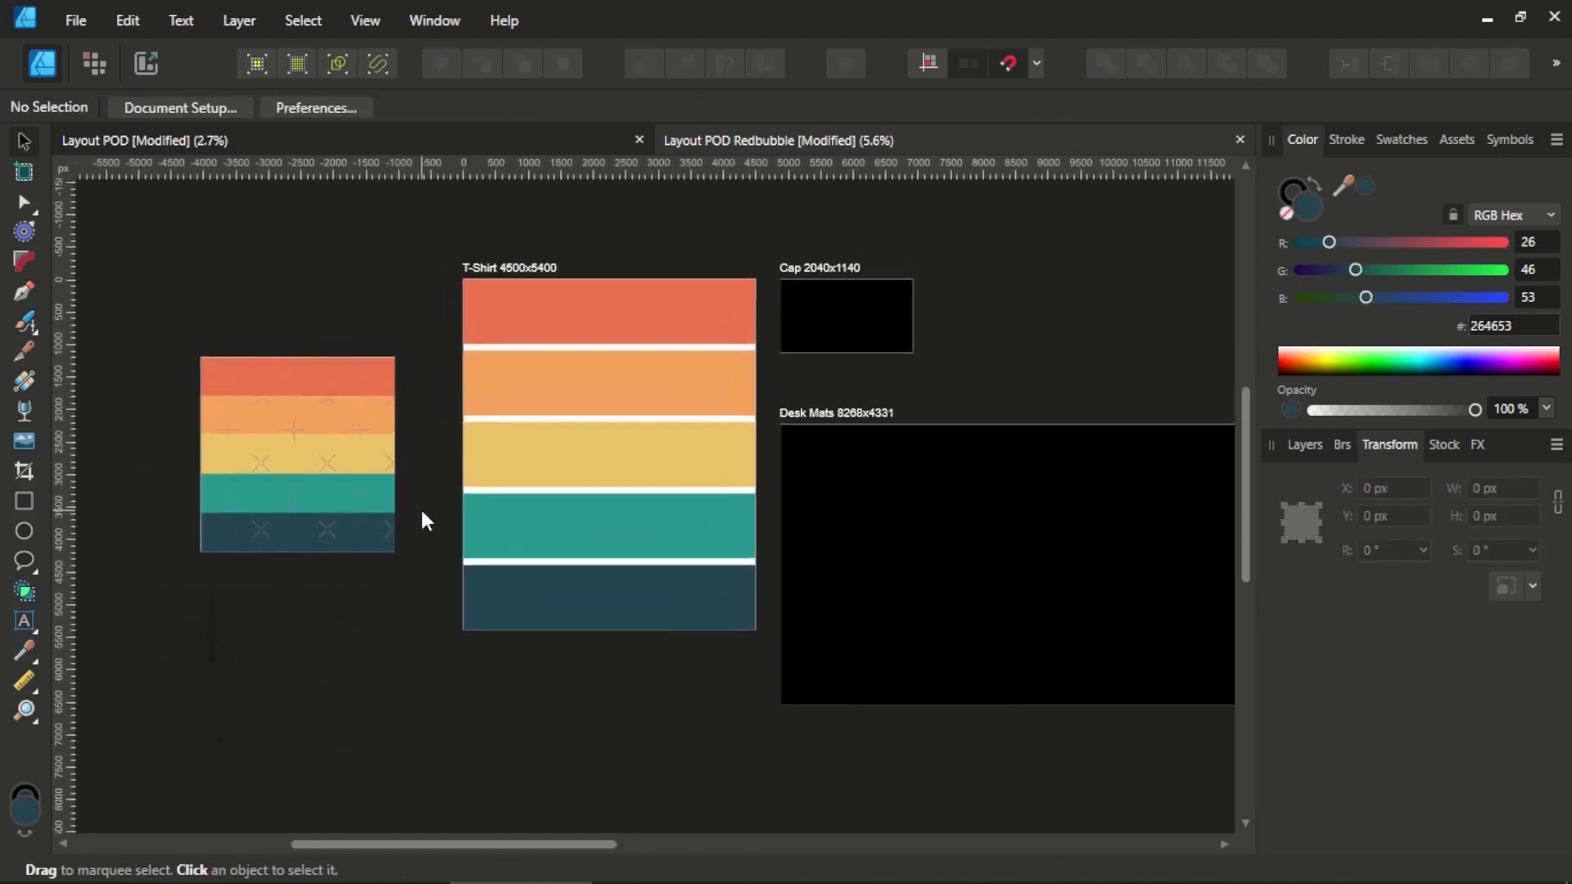
scroll(412, 431, down, 2)
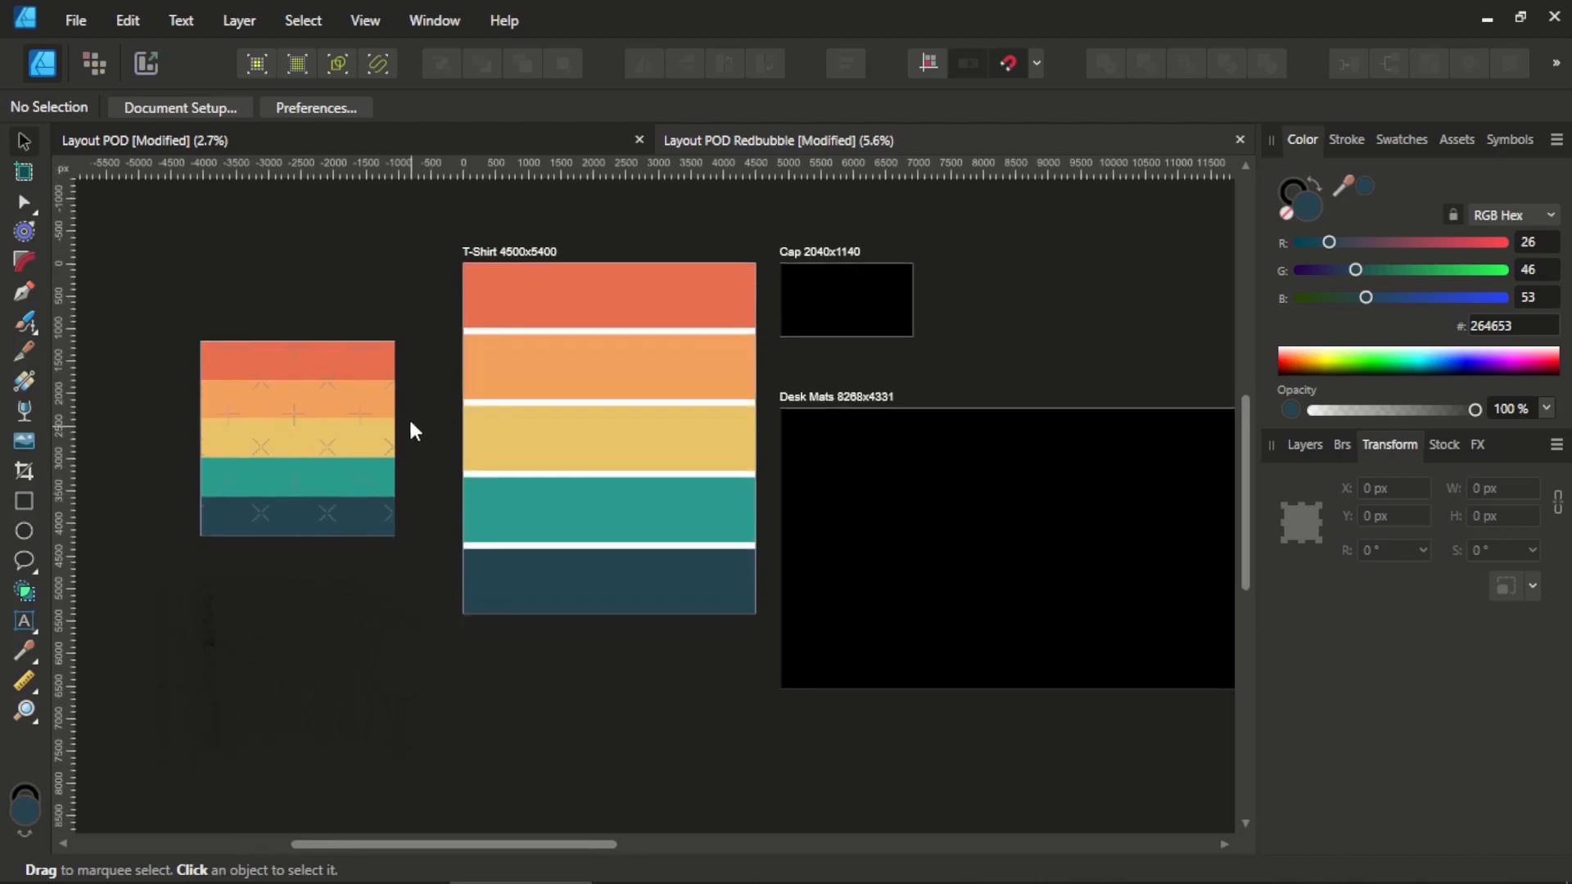
scroll(419, 460, up, 2)
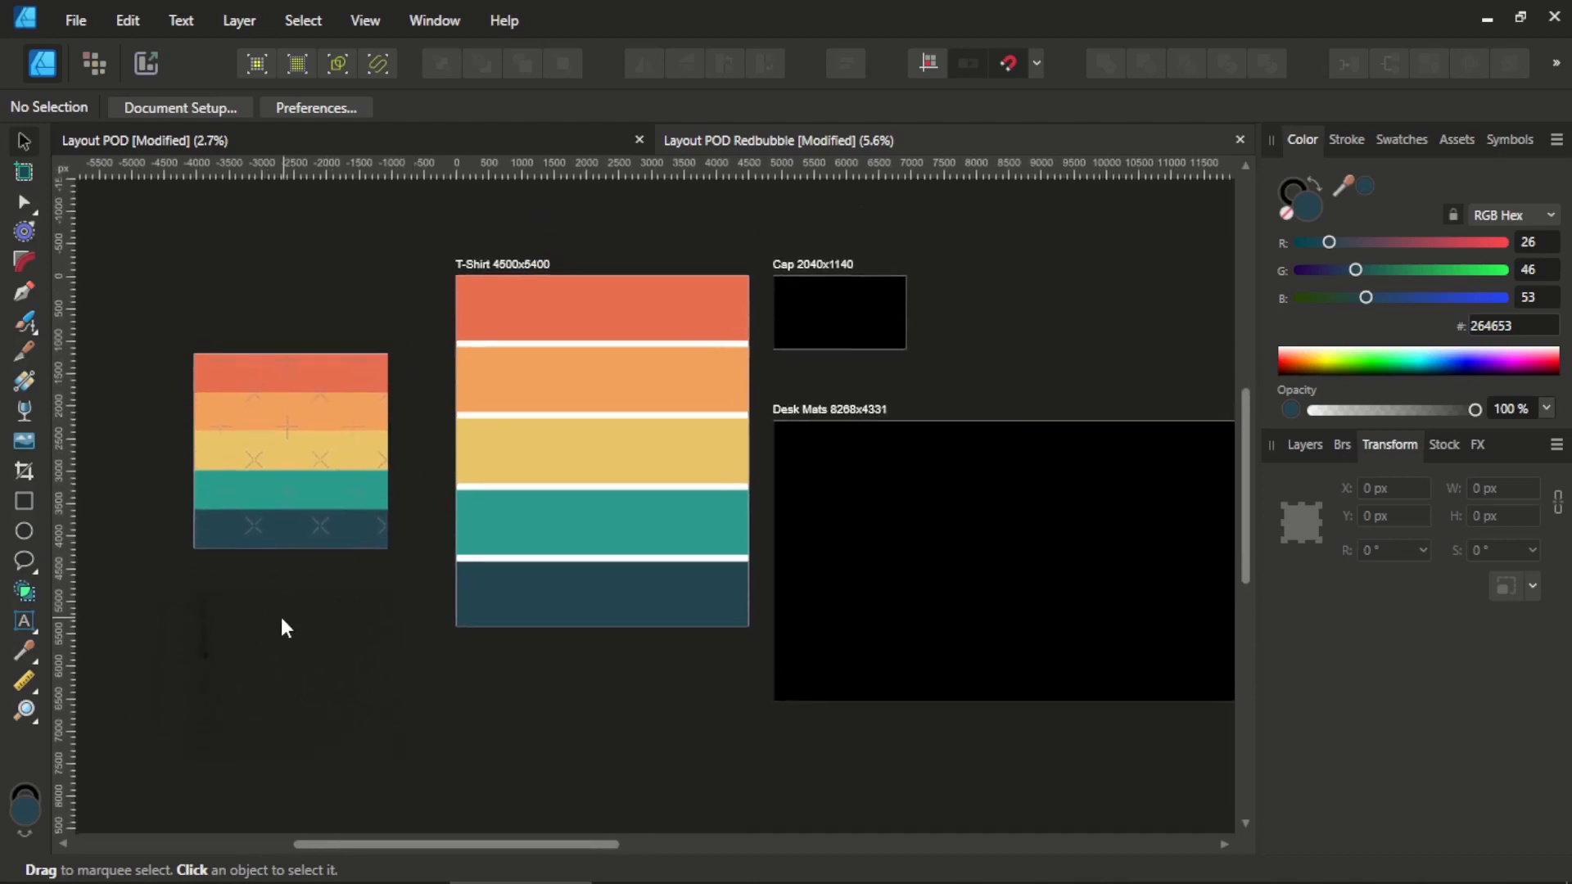
click(255, 689)
drag(235, 695, 563, 369)
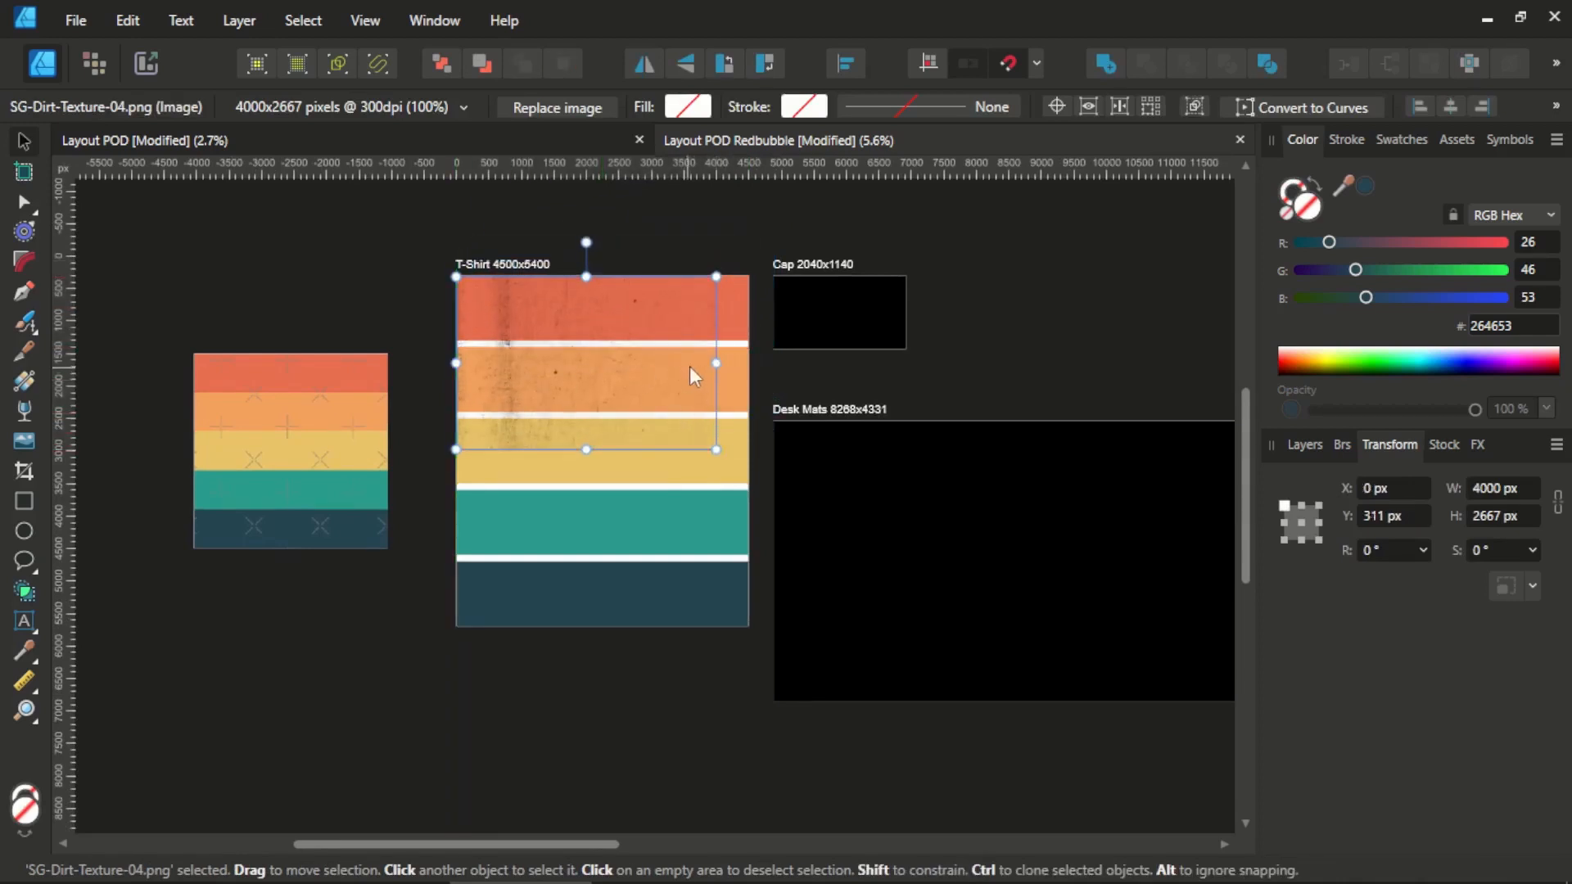
drag(711, 362, 748, 362)
click(672, 193)
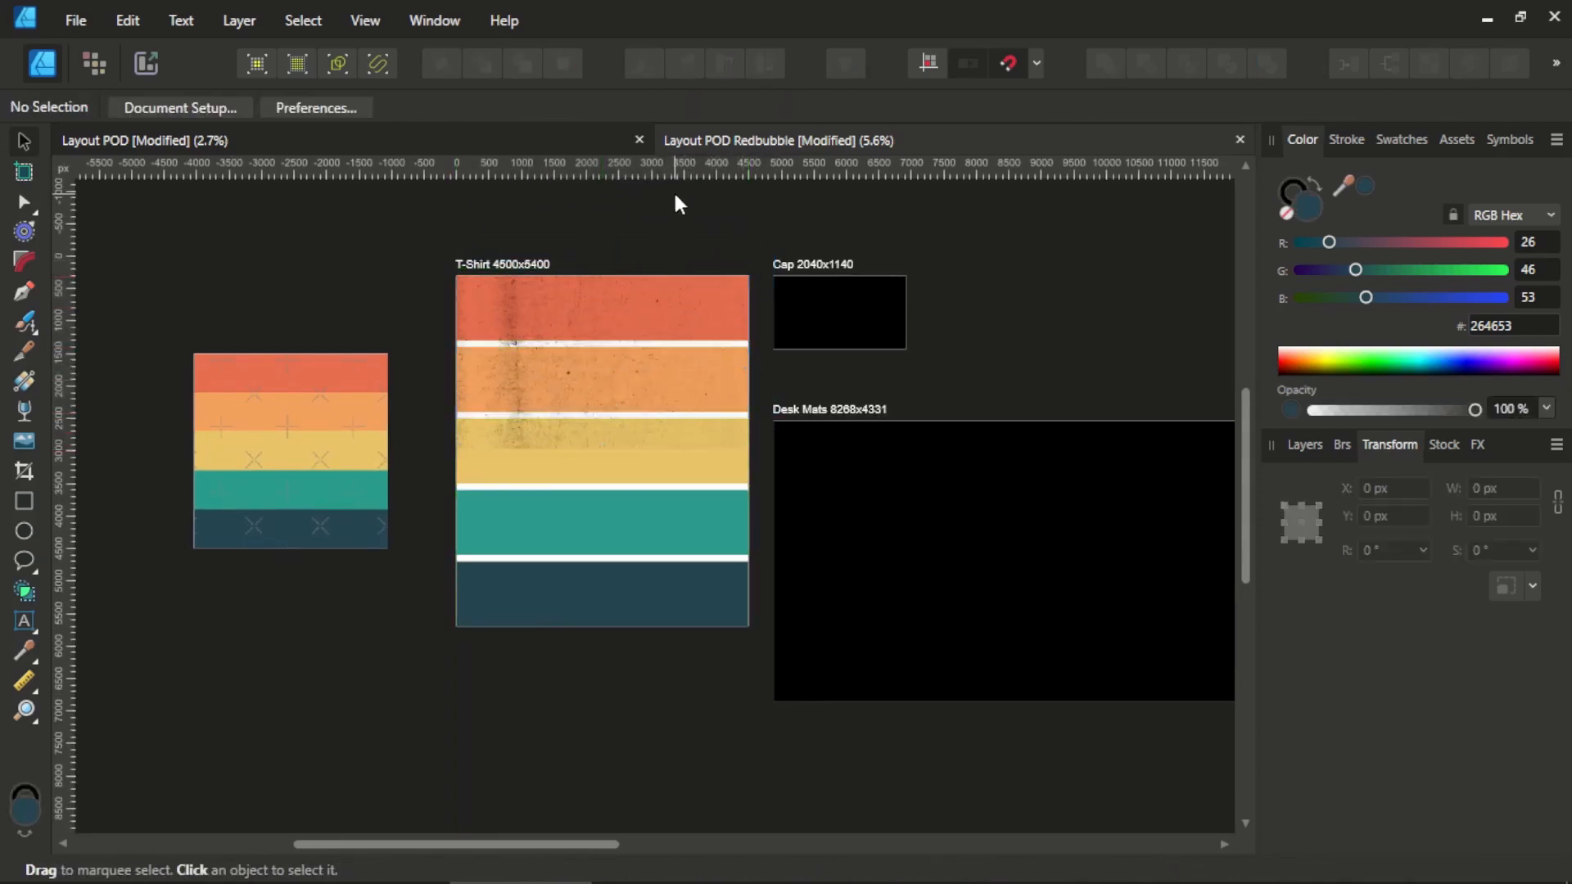
Duplicate the SG-Dirt-Texture-04.png layer four times in place to intensify the grunge effect.
scroll(900, 368, up, 3)
scroll(900, 369, right, 1)
click(1299, 447)
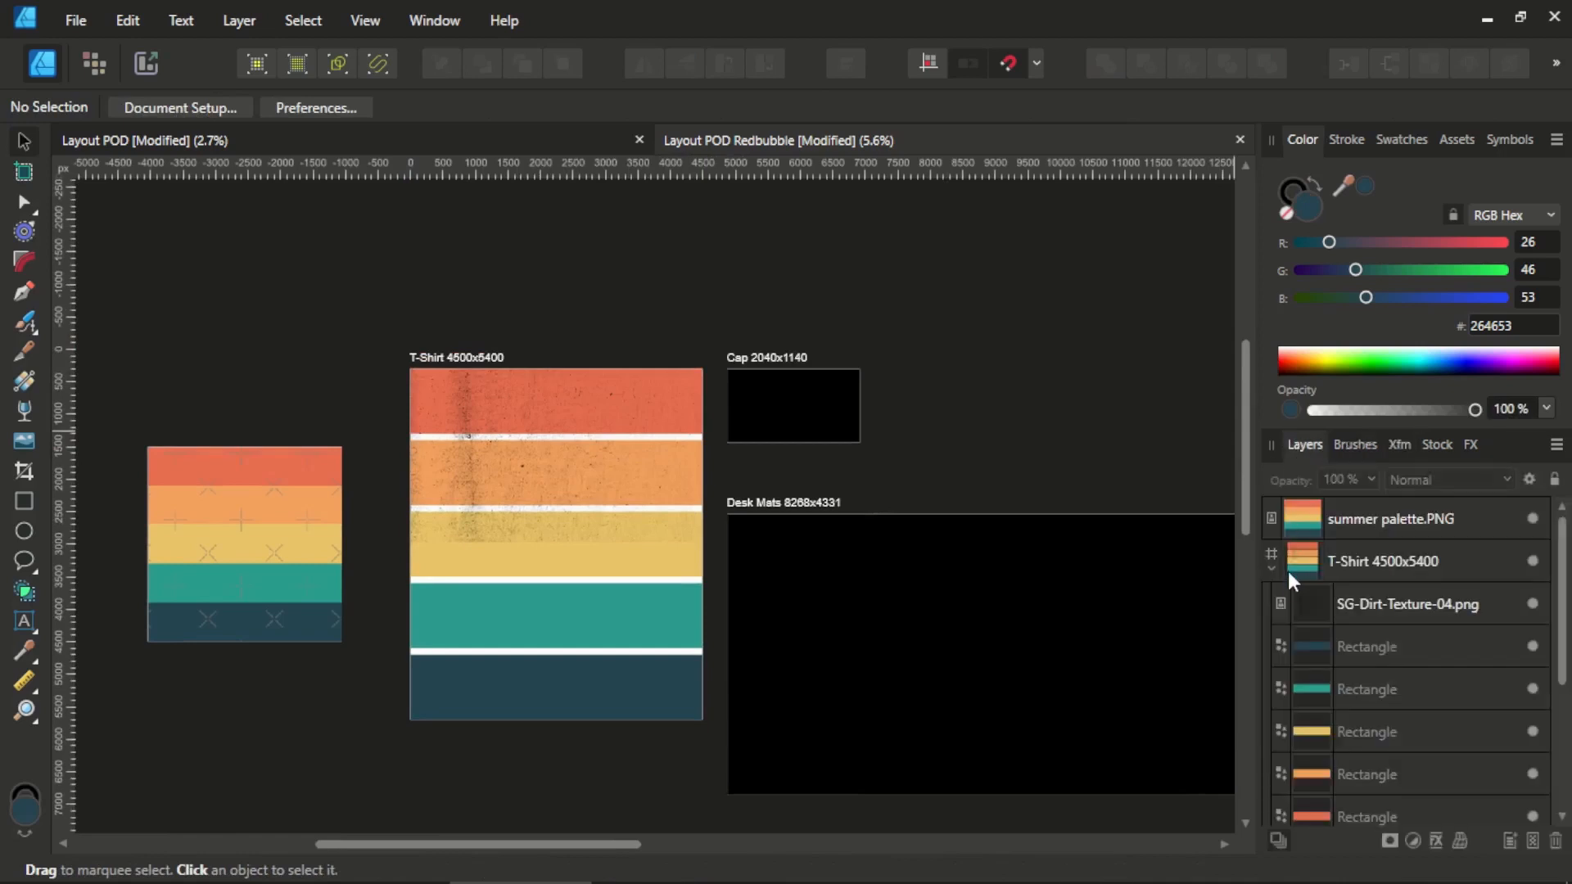
click(1317, 618)
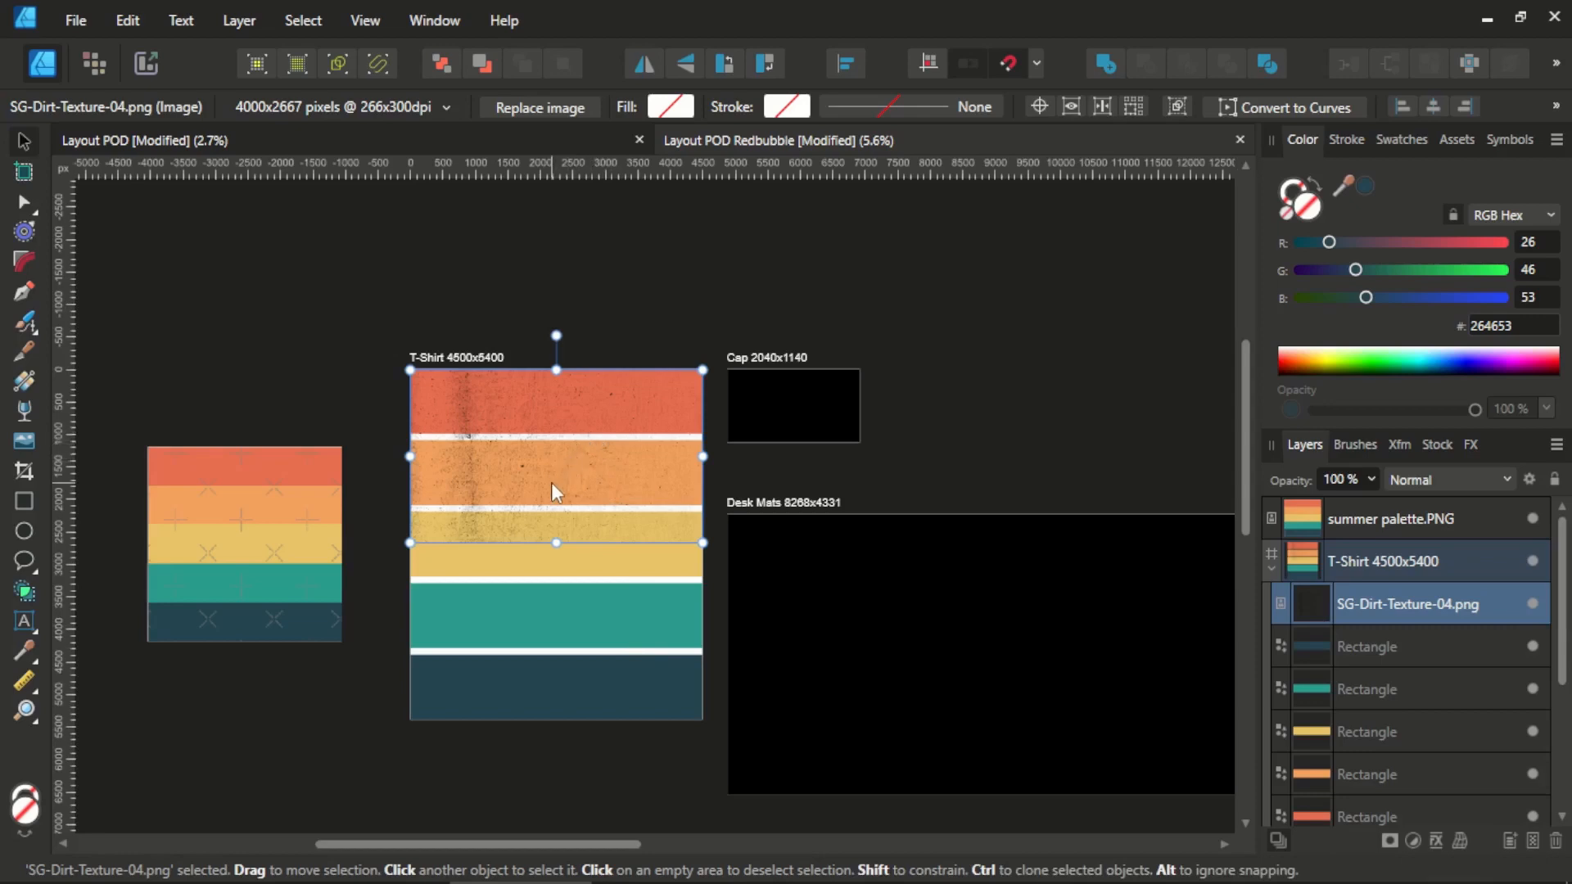
key(ctrl+j)
key(ctrl+j)
key(ctrl+j)
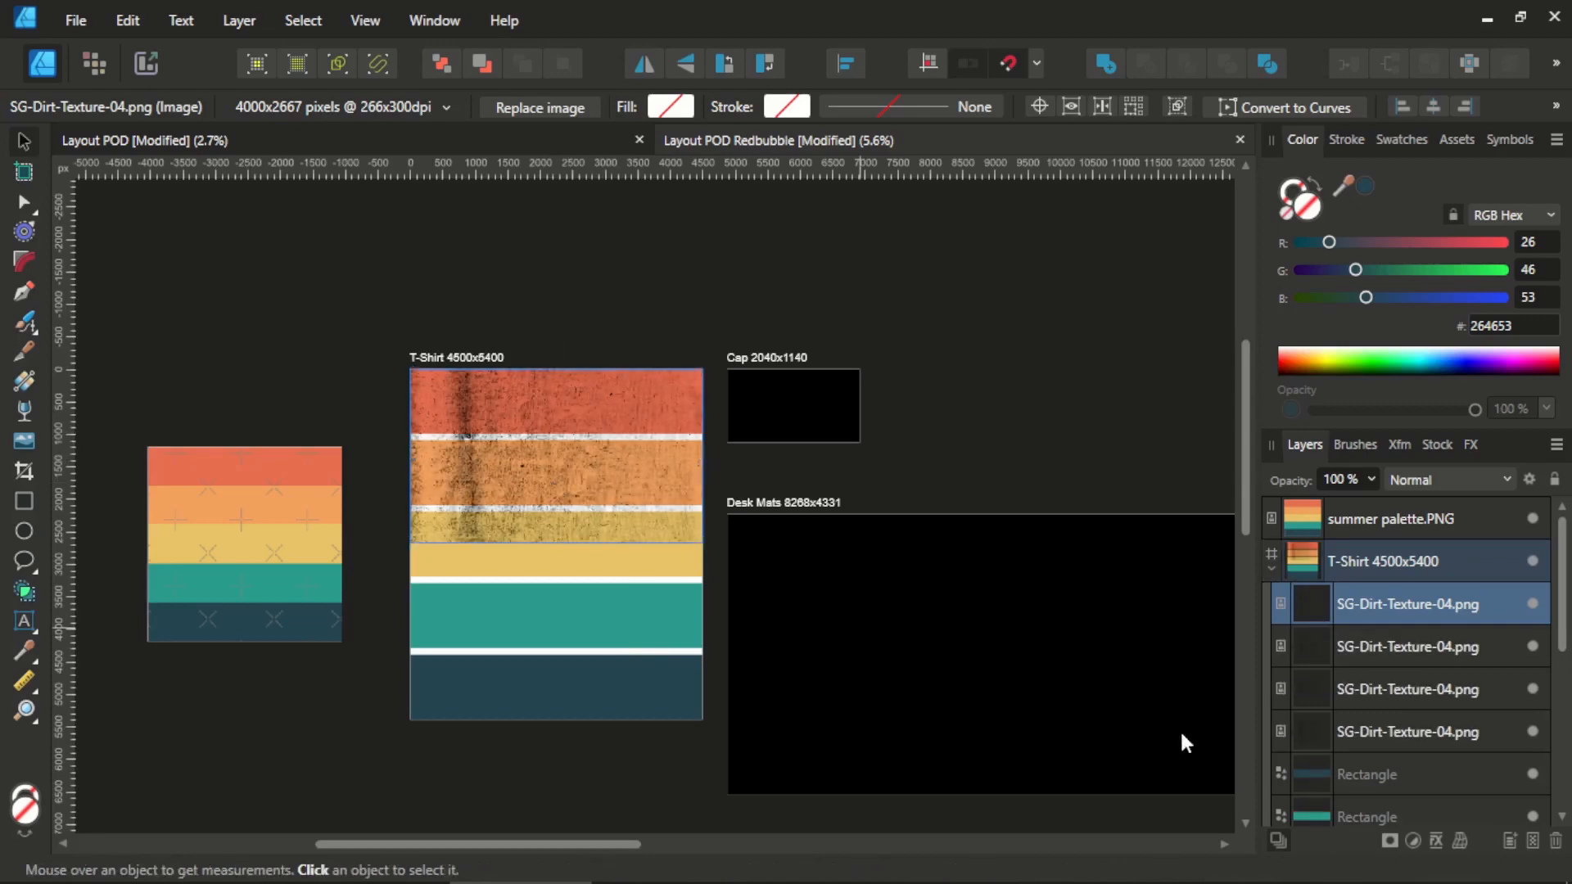
key(ctrl+j)
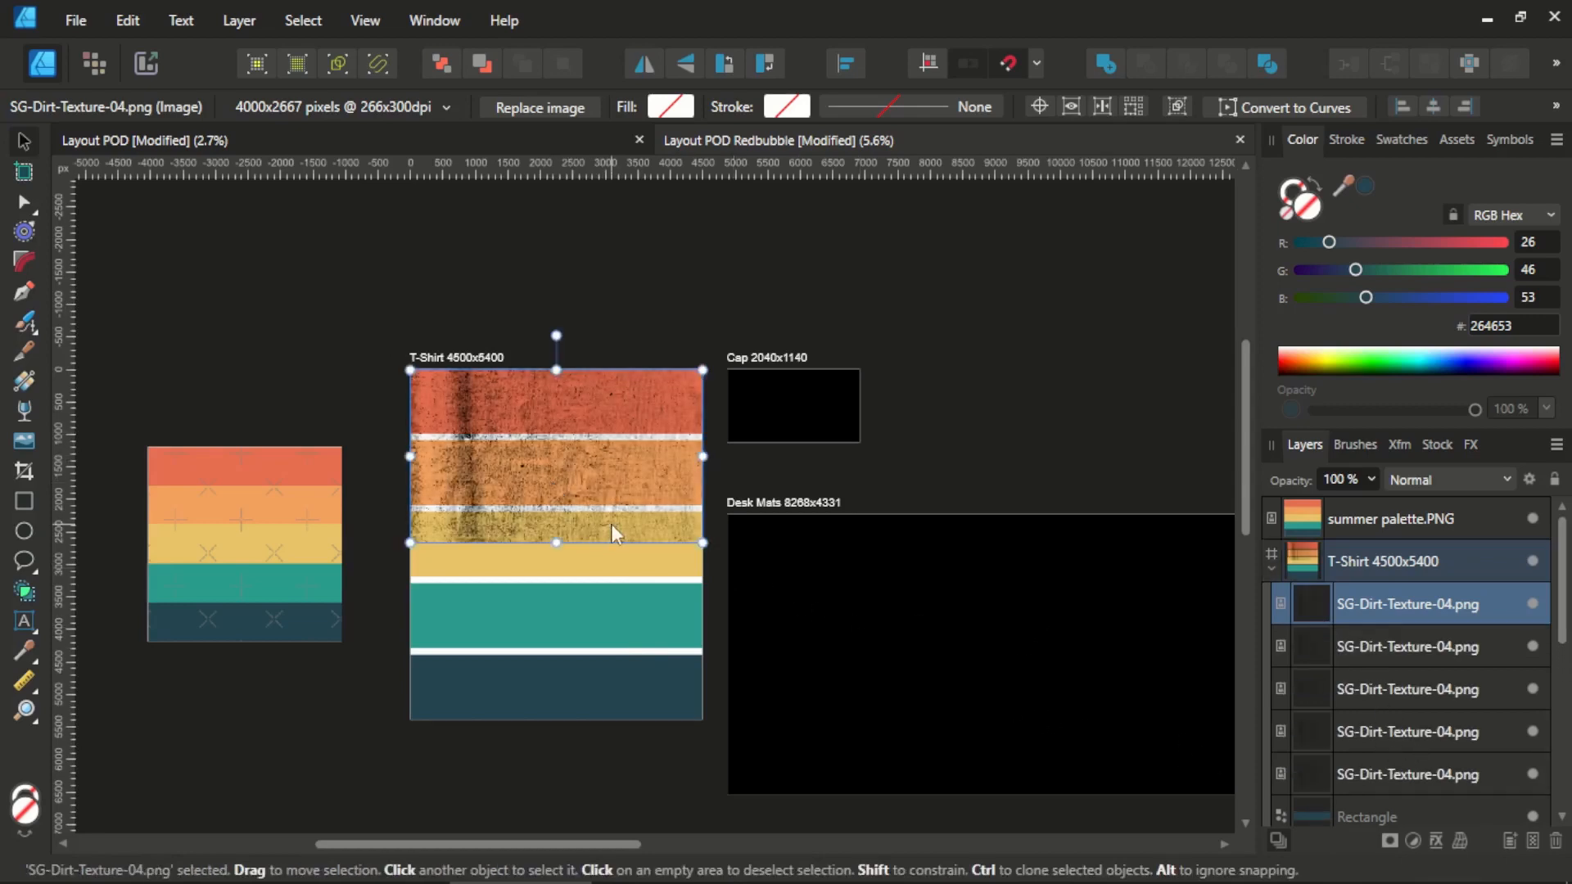
Stagger the dirt texture copies down the T-Shirt artboard, with one aligned to its bottom edge, so the grunge covers all five stripes.
drag(508, 477, 488, 651)
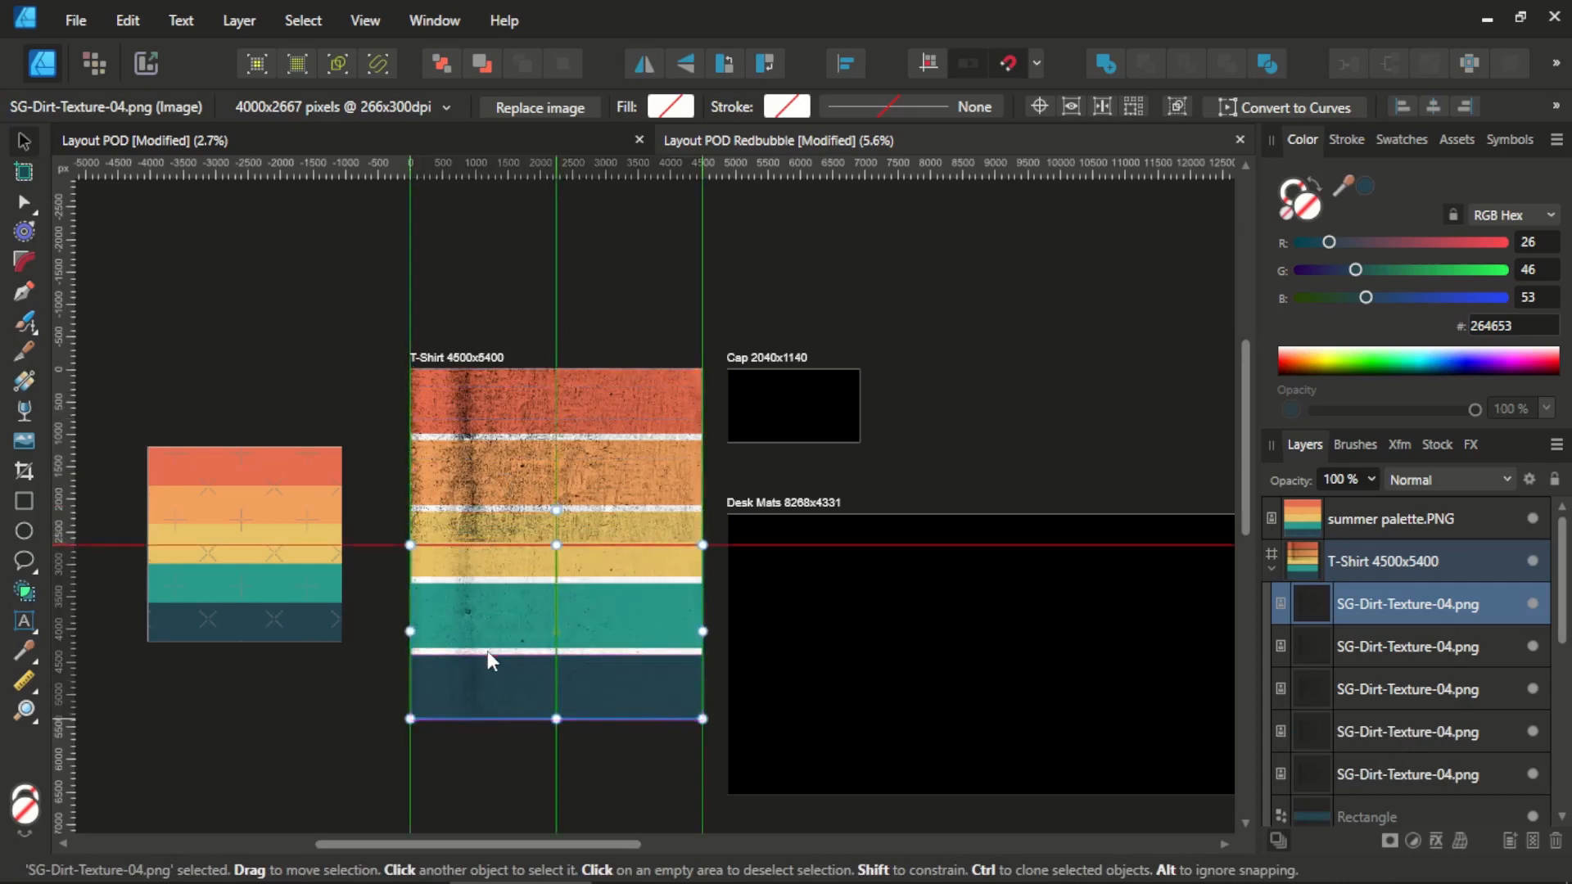
click(524, 473)
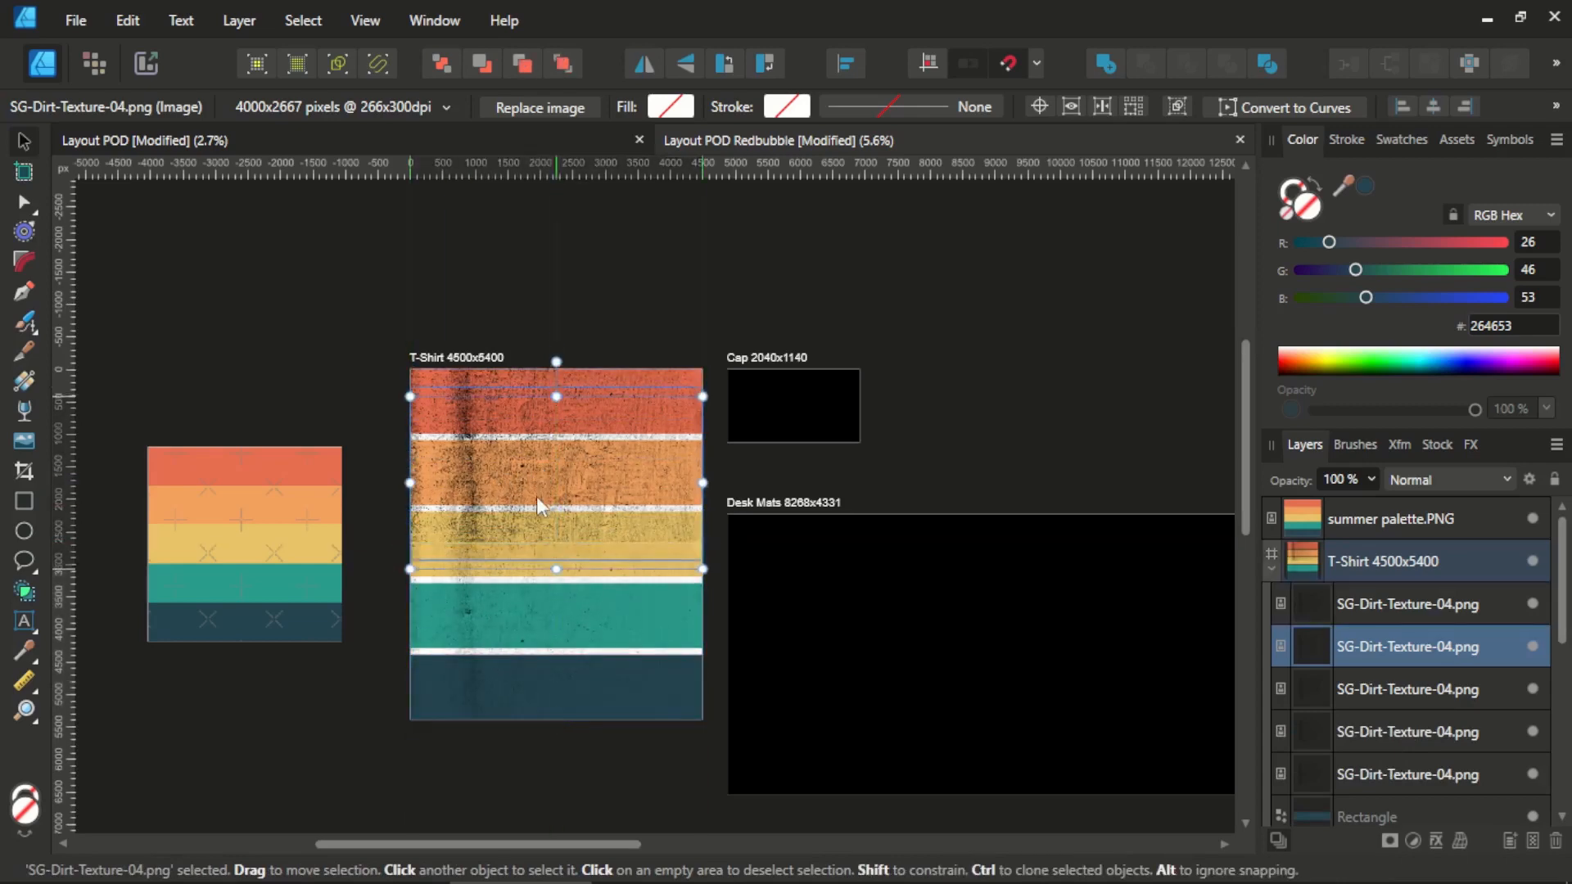
drag(537, 496, 538, 607)
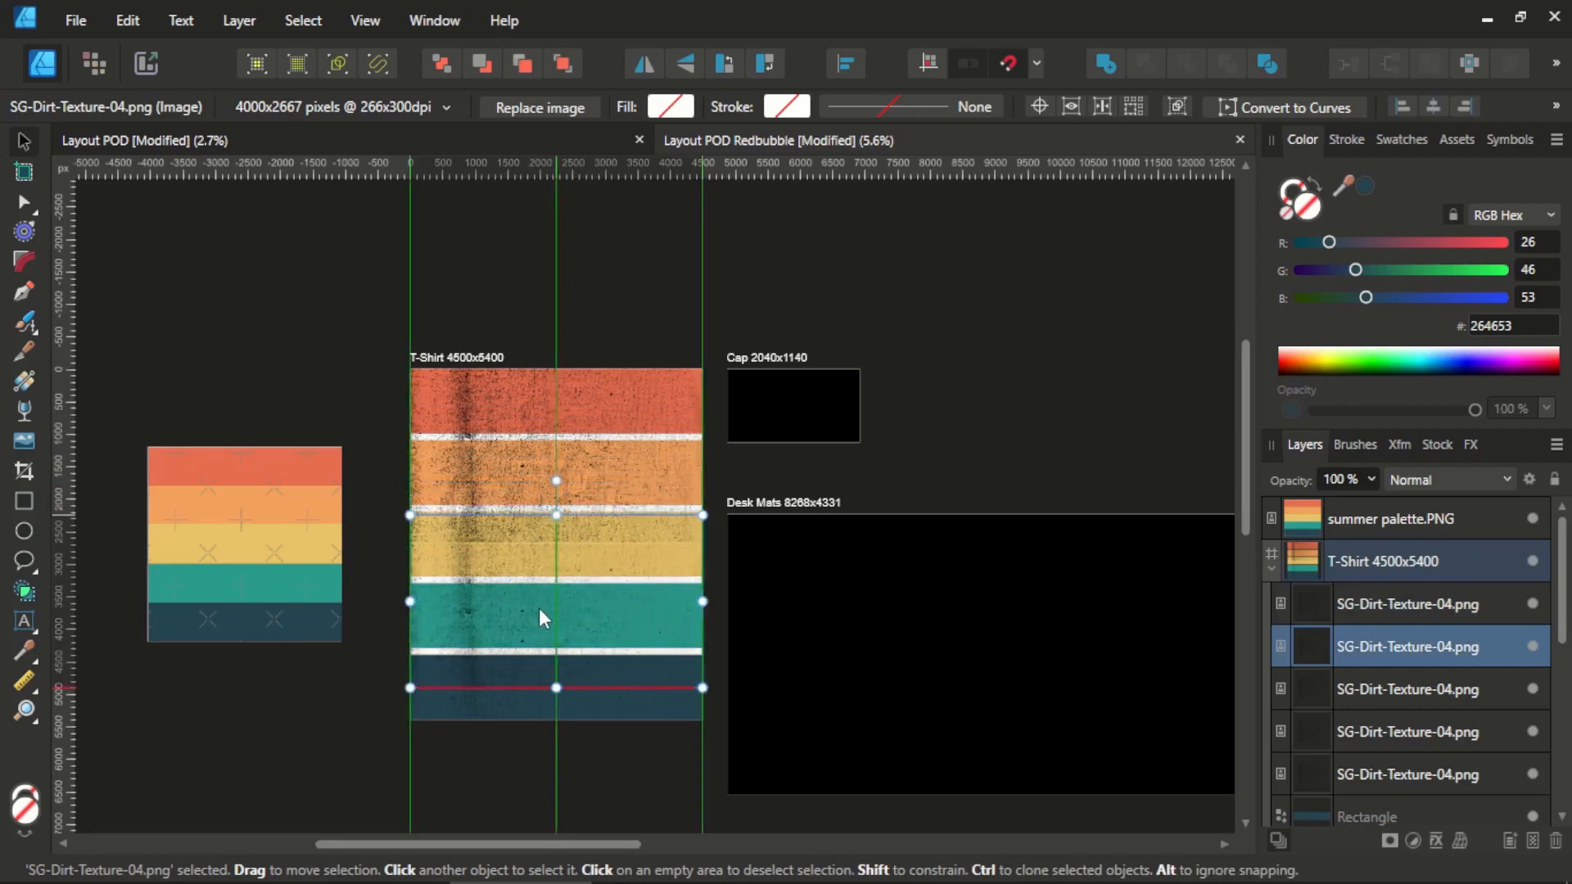
click(586, 483)
drag(611, 478, 605, 575)
click(613, 463)
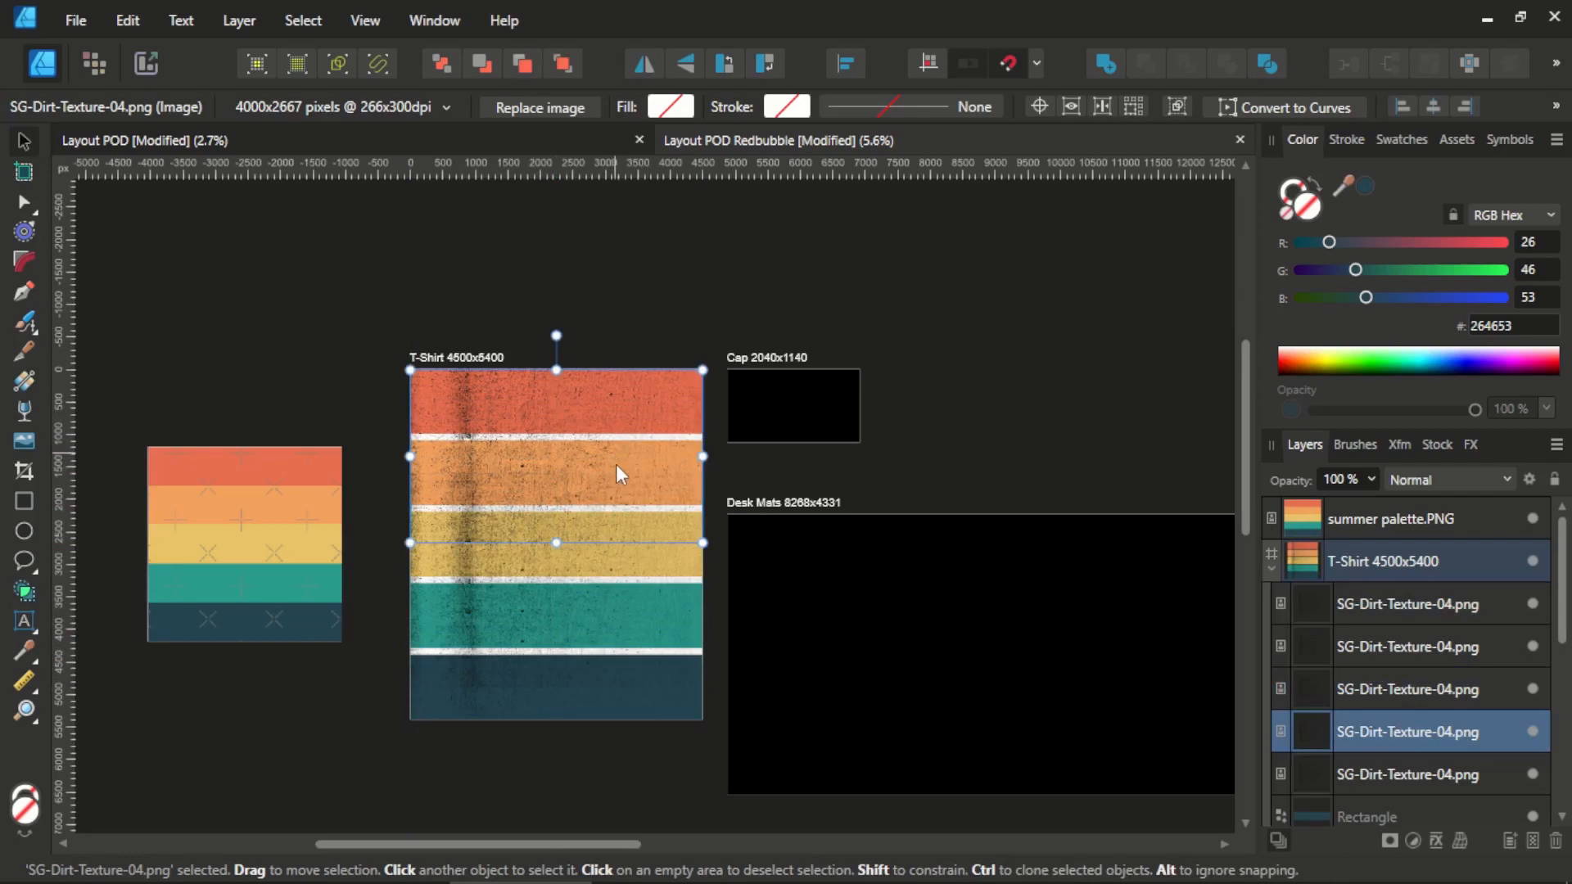
drag(615, 464, 615, 470)
click(735, 292)
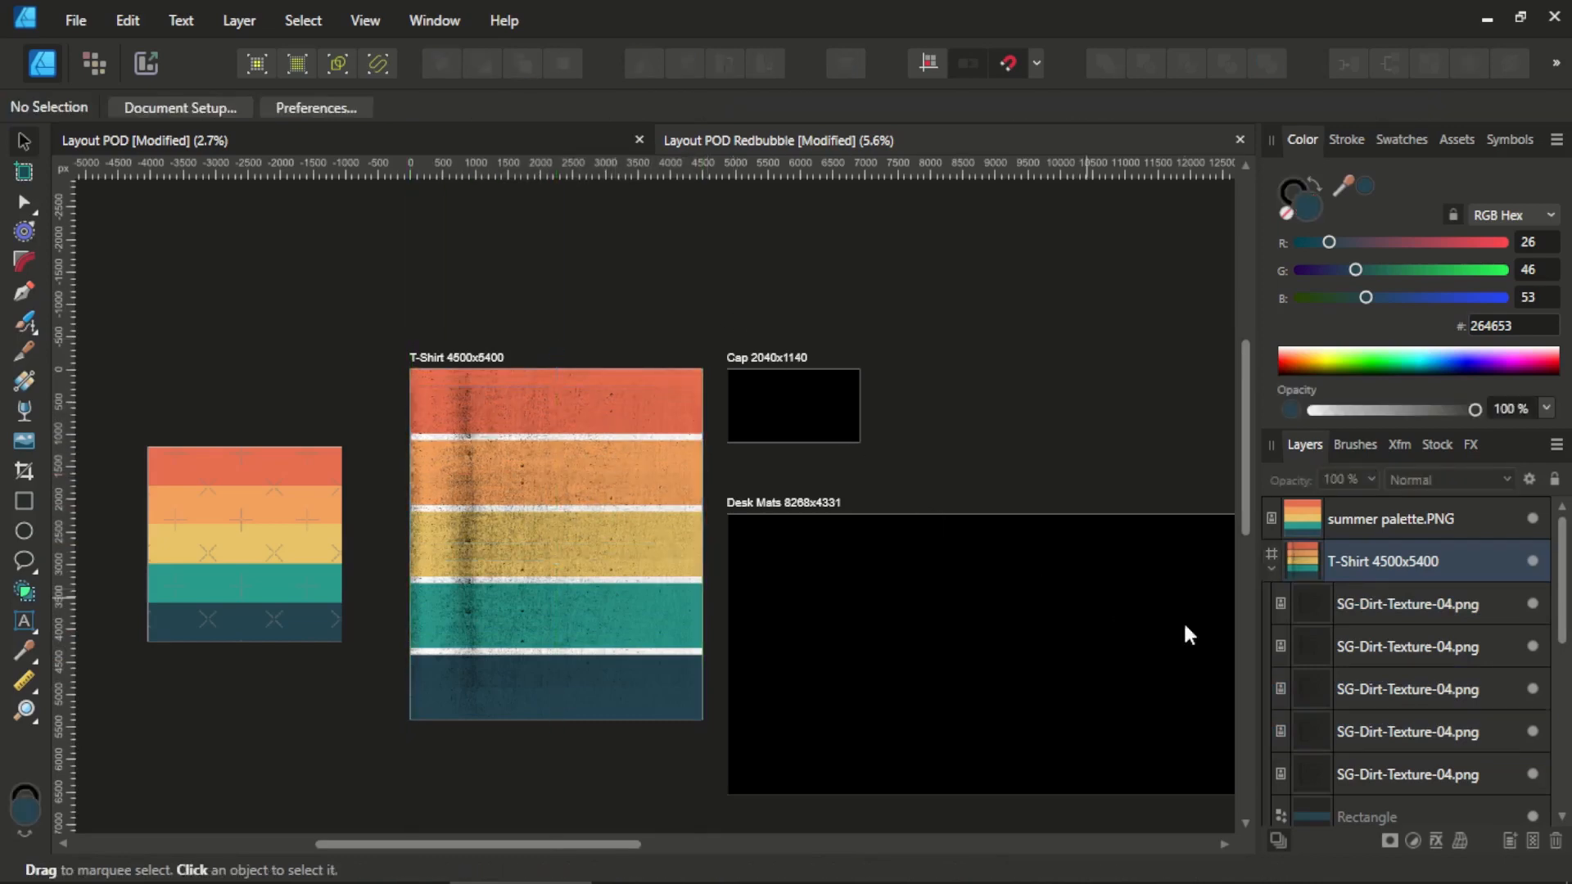
Nest one SG-Dirt-Texture-04.png layer inside each of the dark blue, teal and yellow stripe rectangles.
click(1312, 603)
scroll(1312, 603, down, 2)
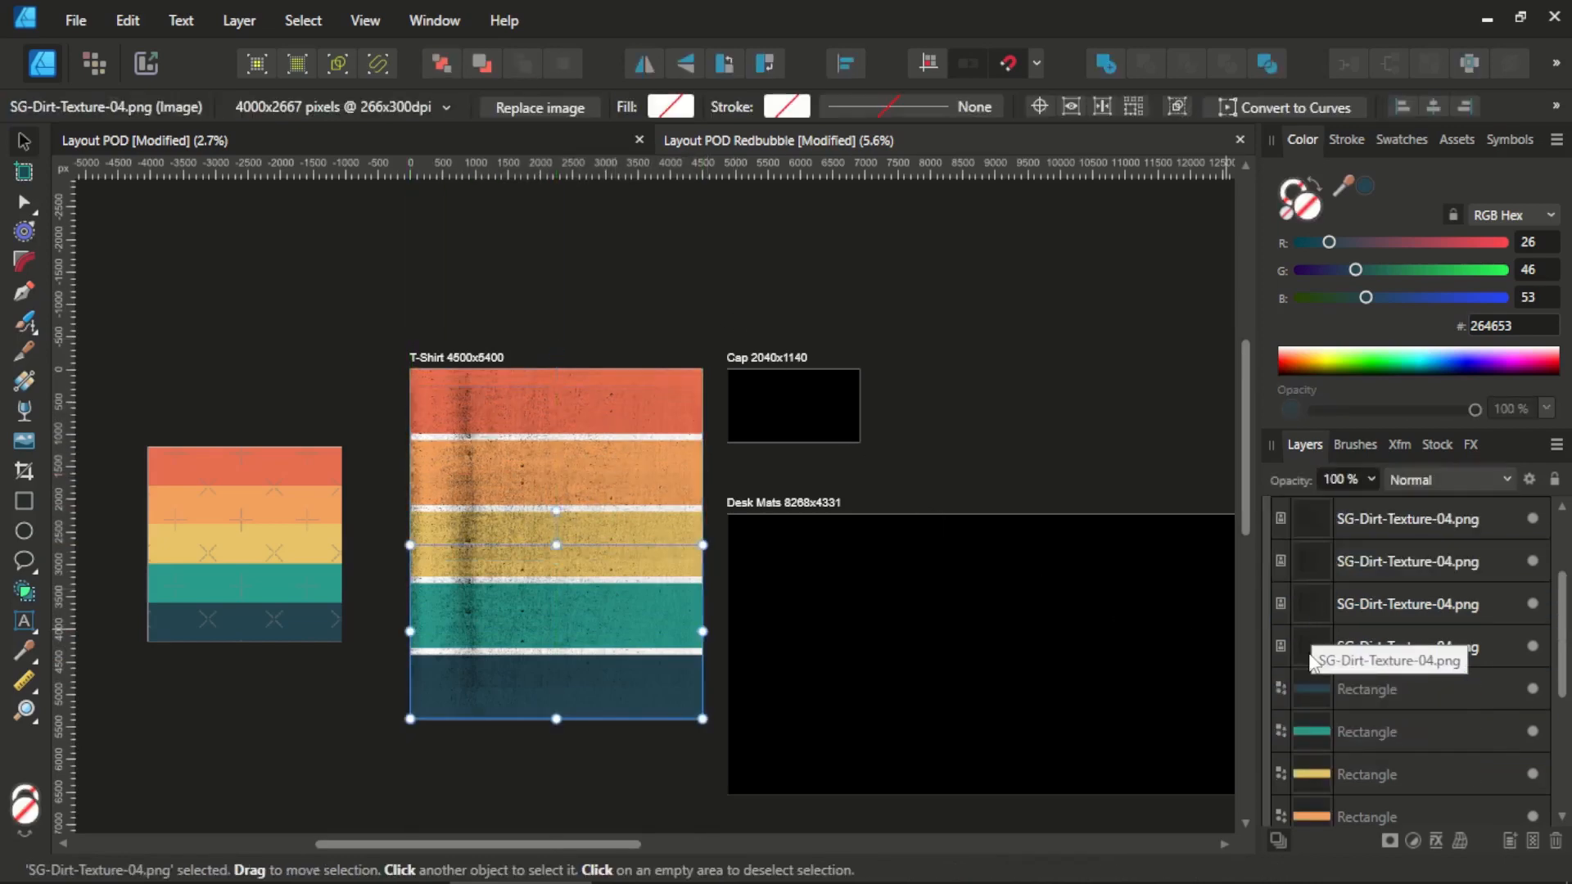
drag(1312, 658, 1351, 691)
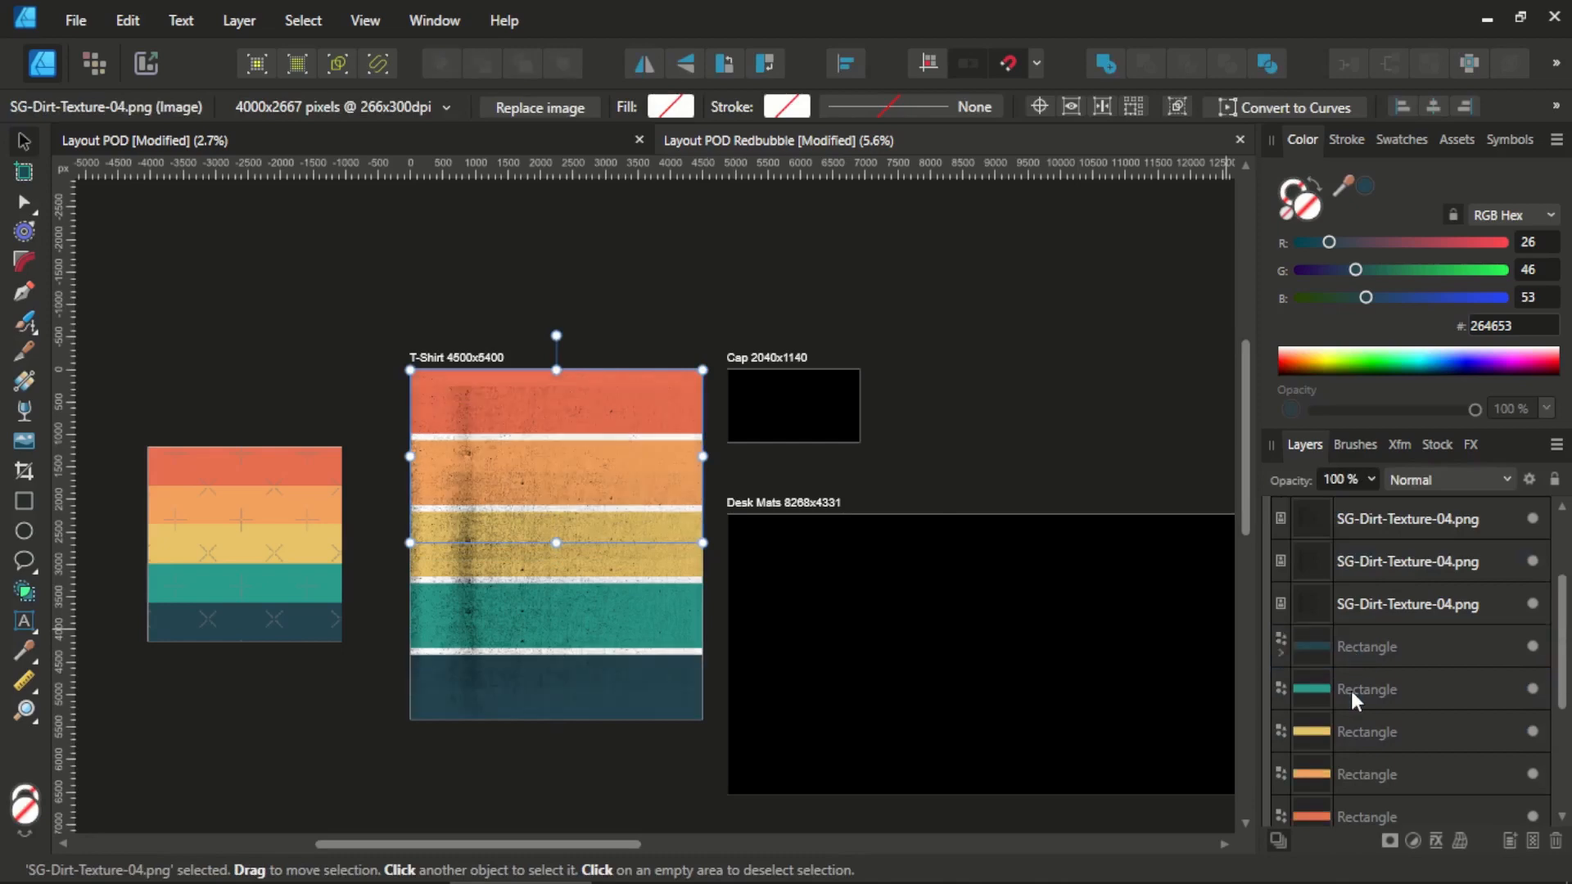
drag(1310, 614, 1342, 687)
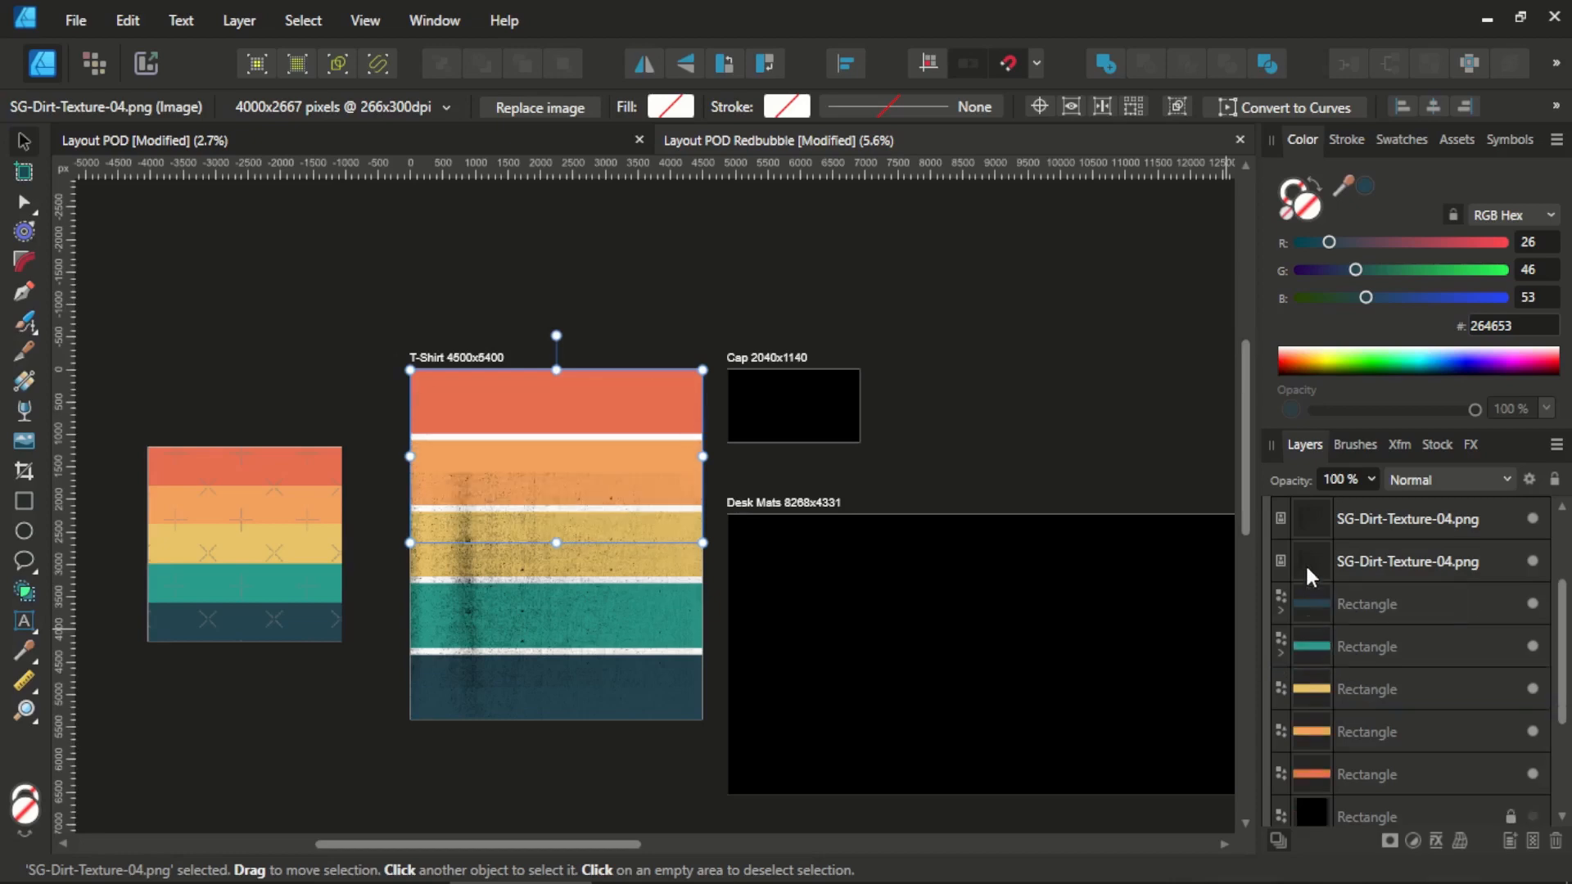
drag(1311, 577, 1319, 696)
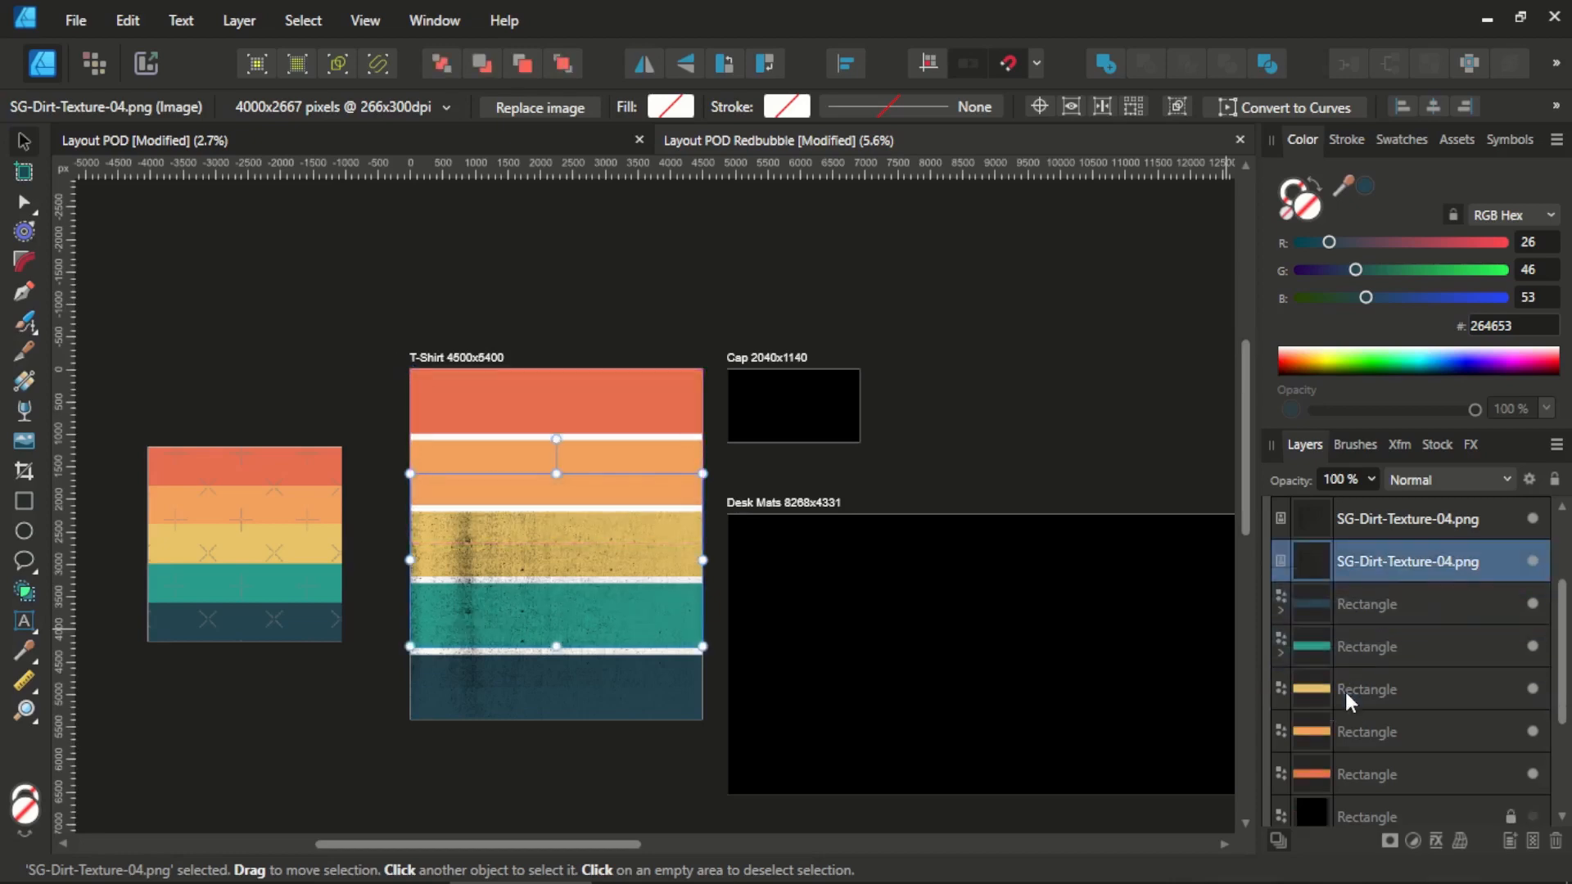
Nest the two remaining SG-Dirt-Texture-04.png layers inside the orange and red stripe rectangles, one in each.
click(1315, 528)
drag(1314, 528, 1346, 687)
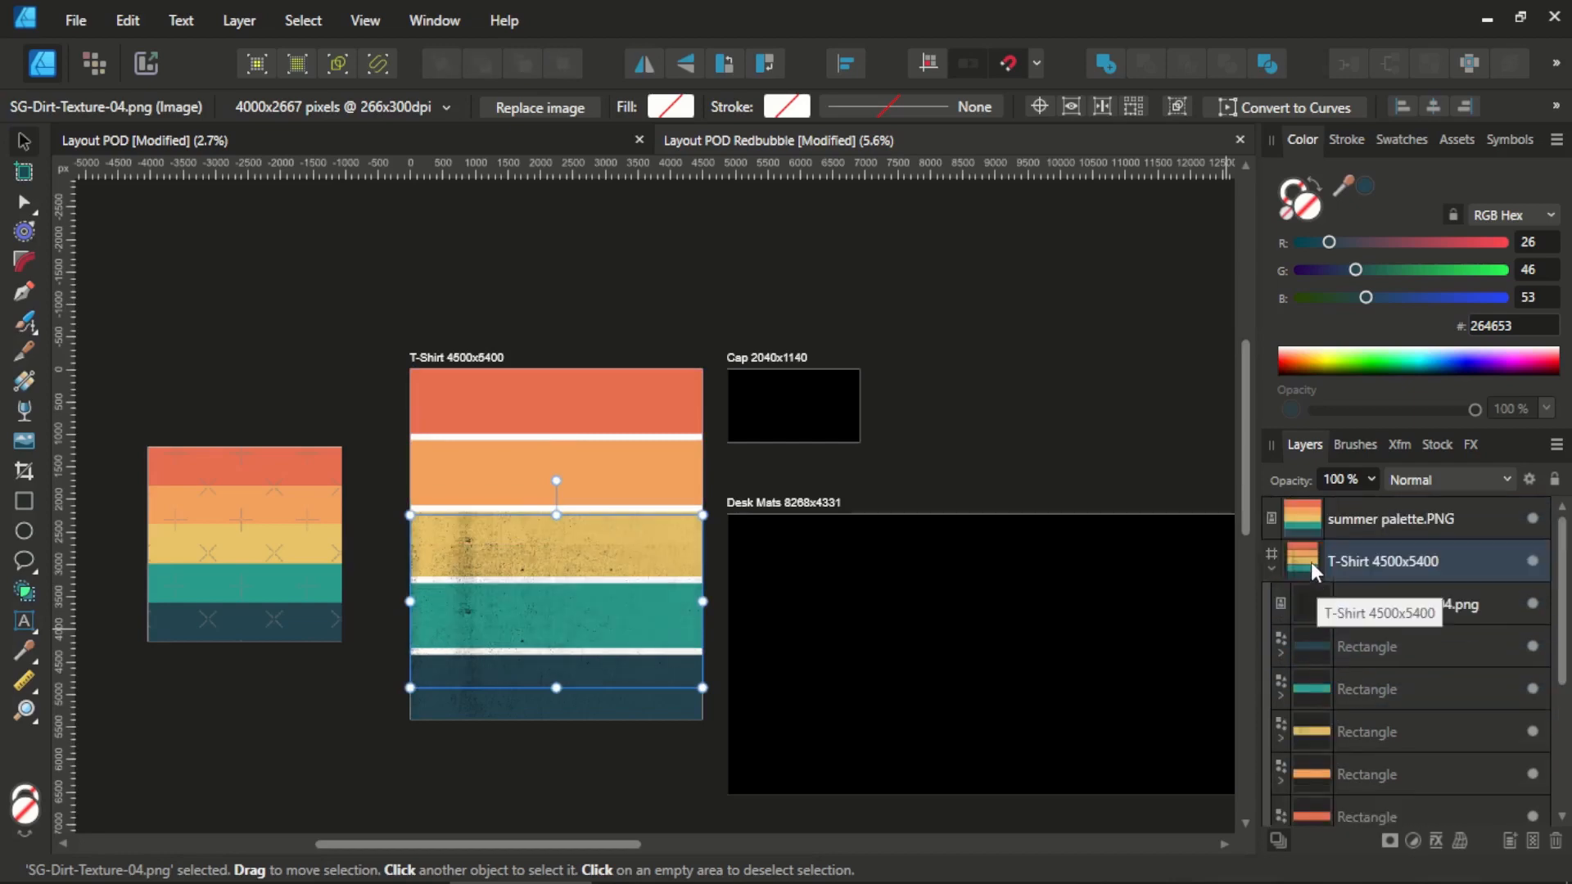
key(ctrl+z)
scroll(1313, 544, up, 2)
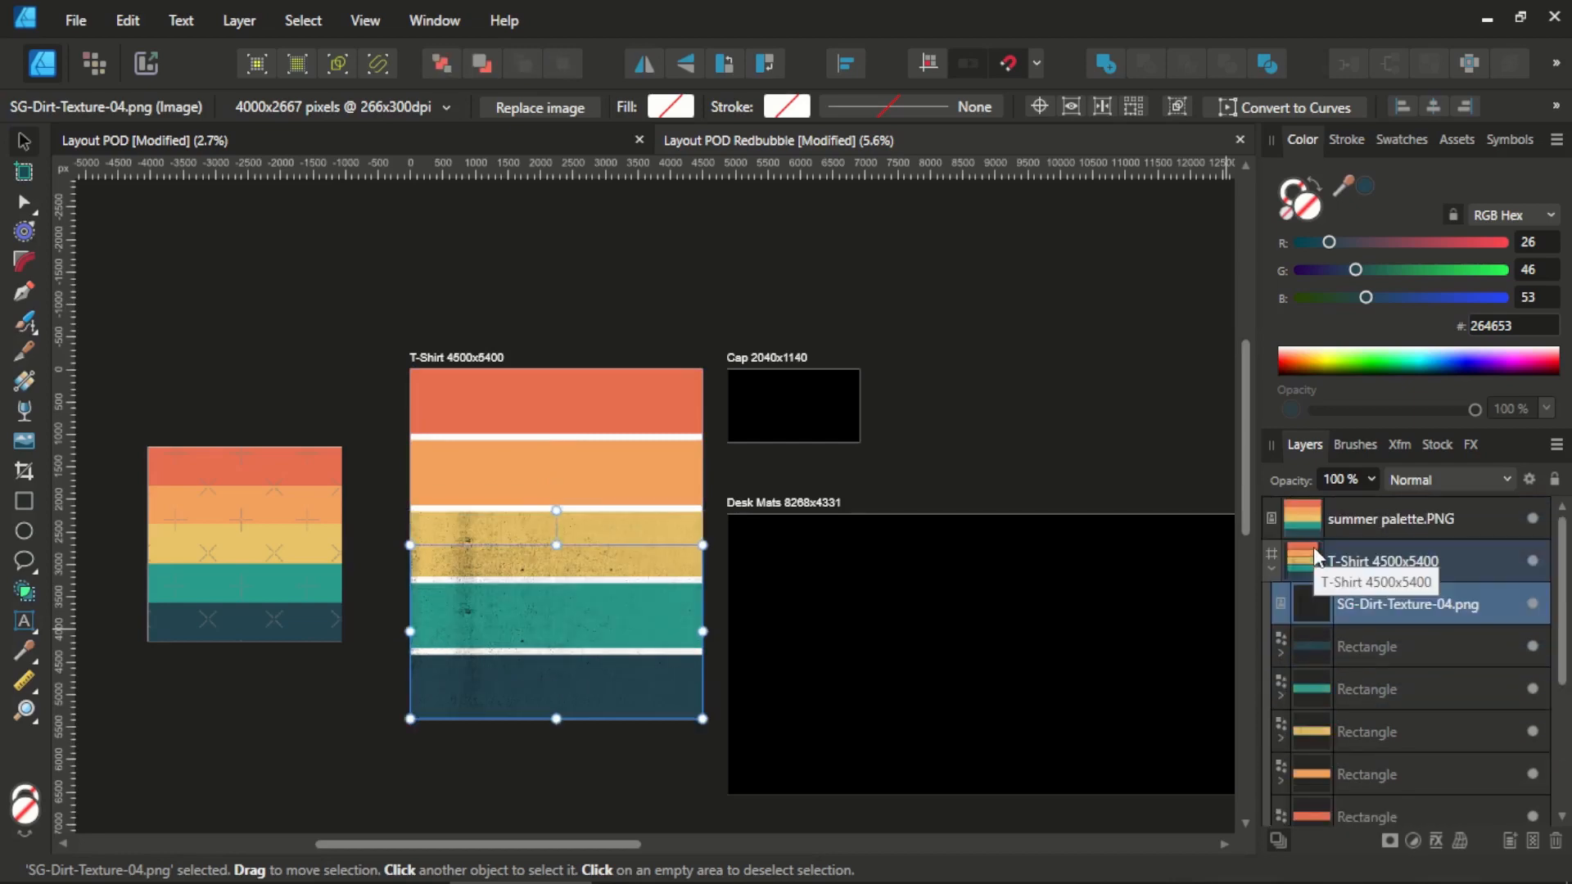
drag(1310, 606, 1353, 645)
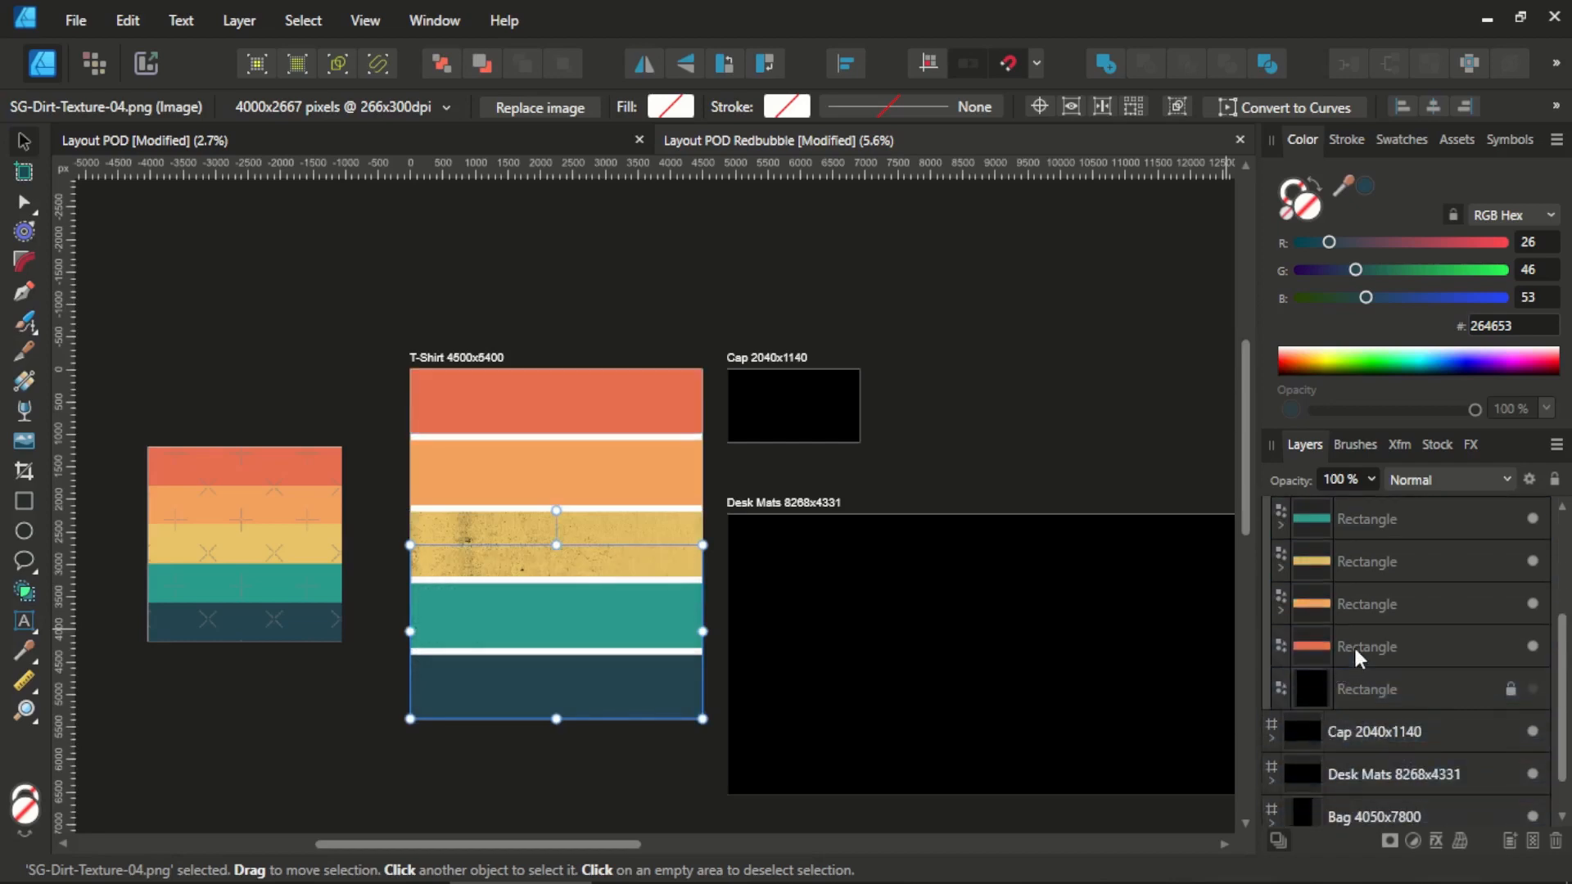
click(991, 385)
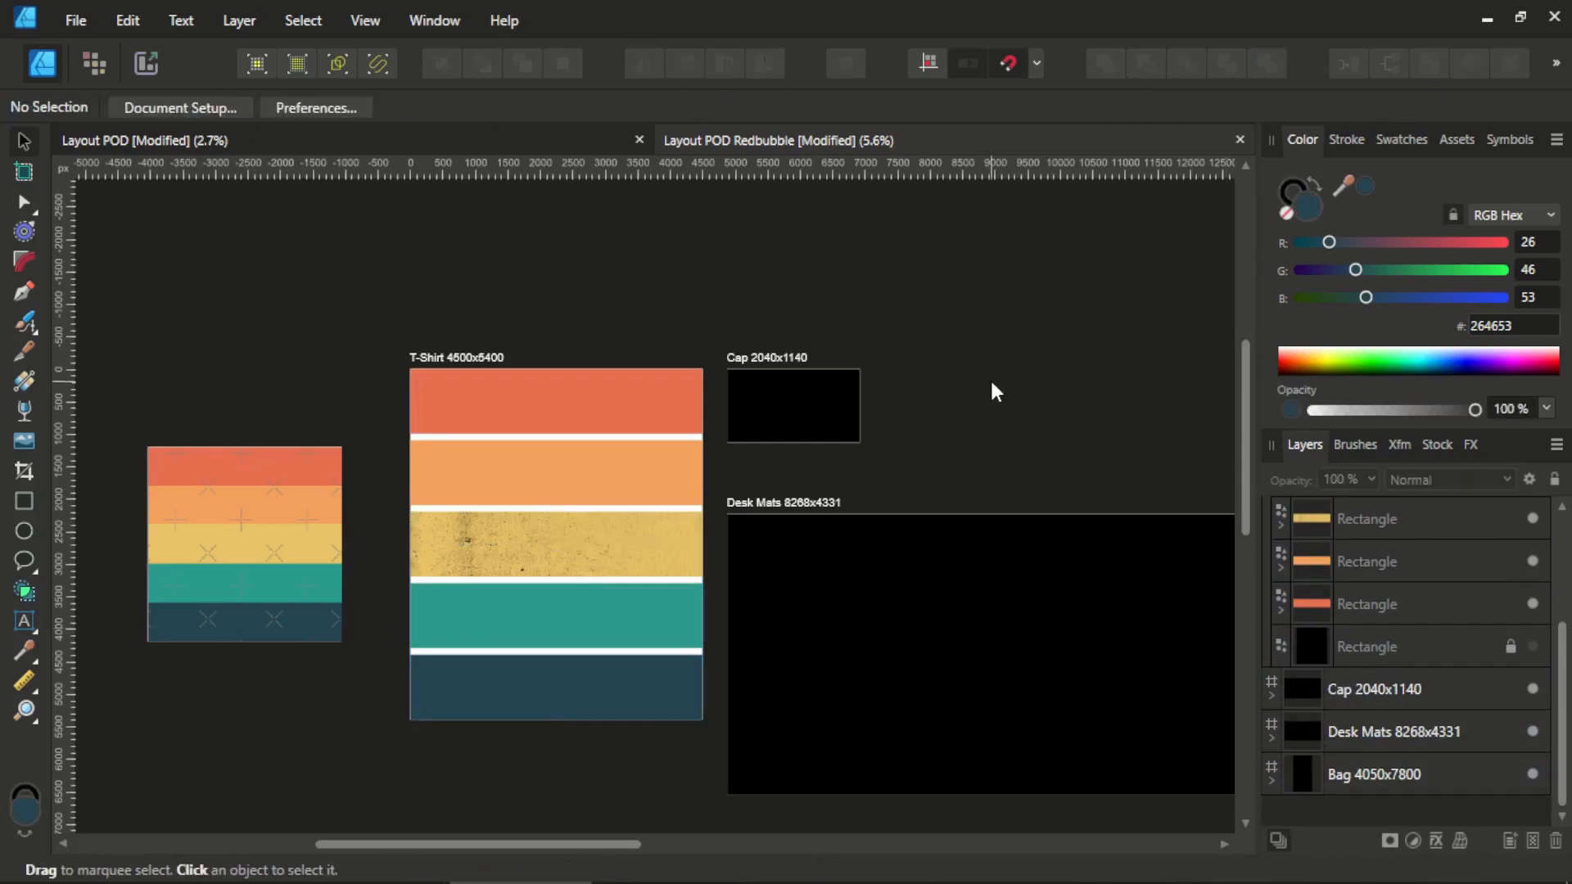
Expand the red, orange, yellow and dark blue stripe layers to expose their nested texture images.
scroll(532, 489, up, 2)
scroll(532, 491, up, 2)
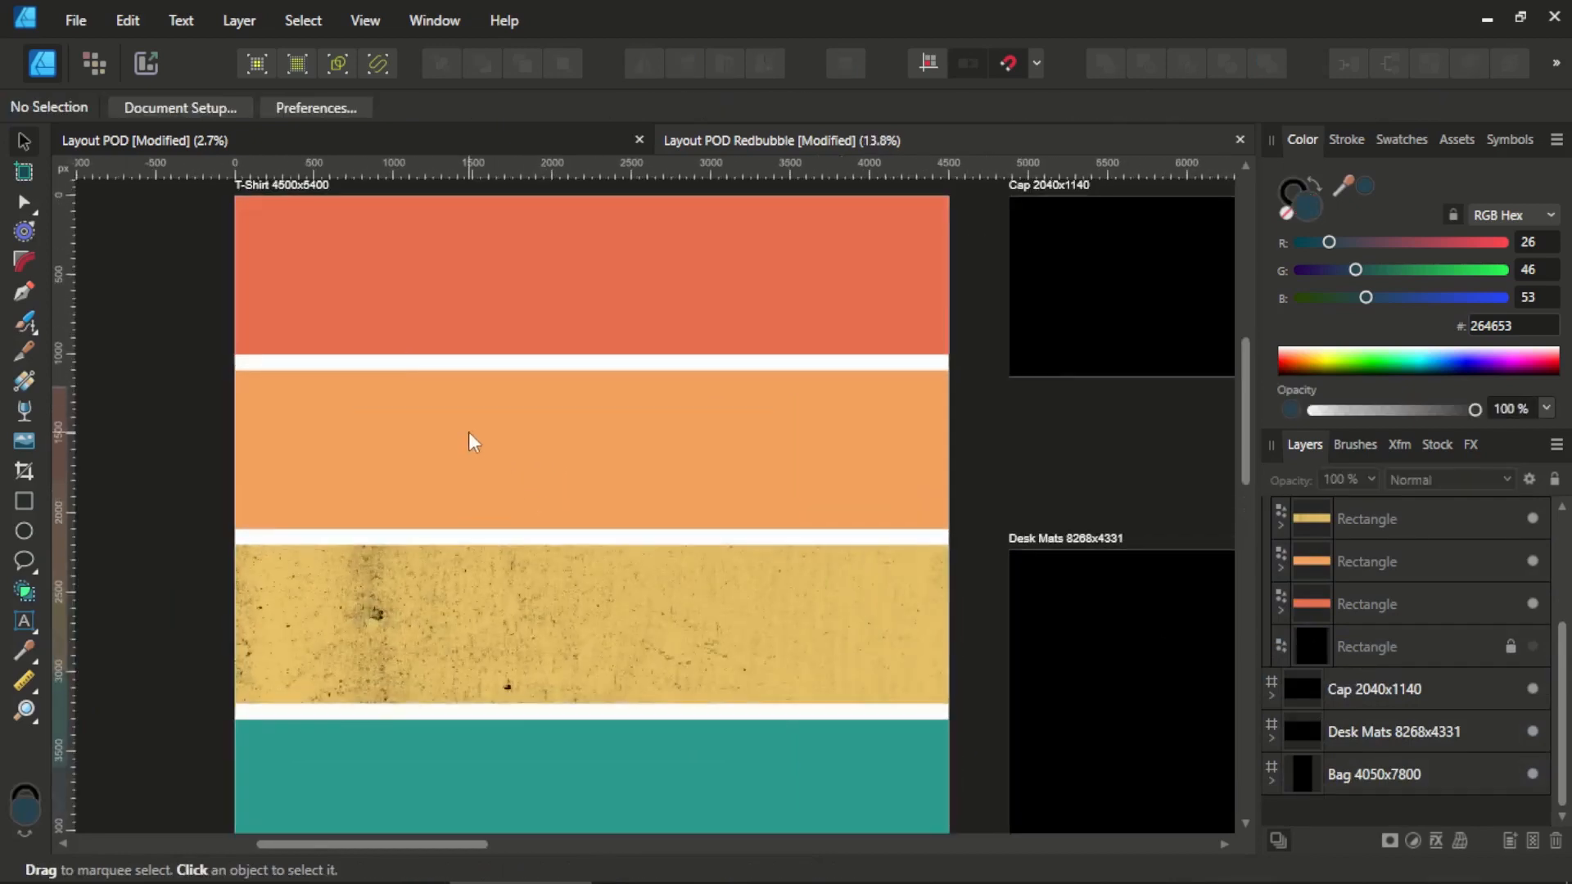
scroll(470, 439, down, 4)
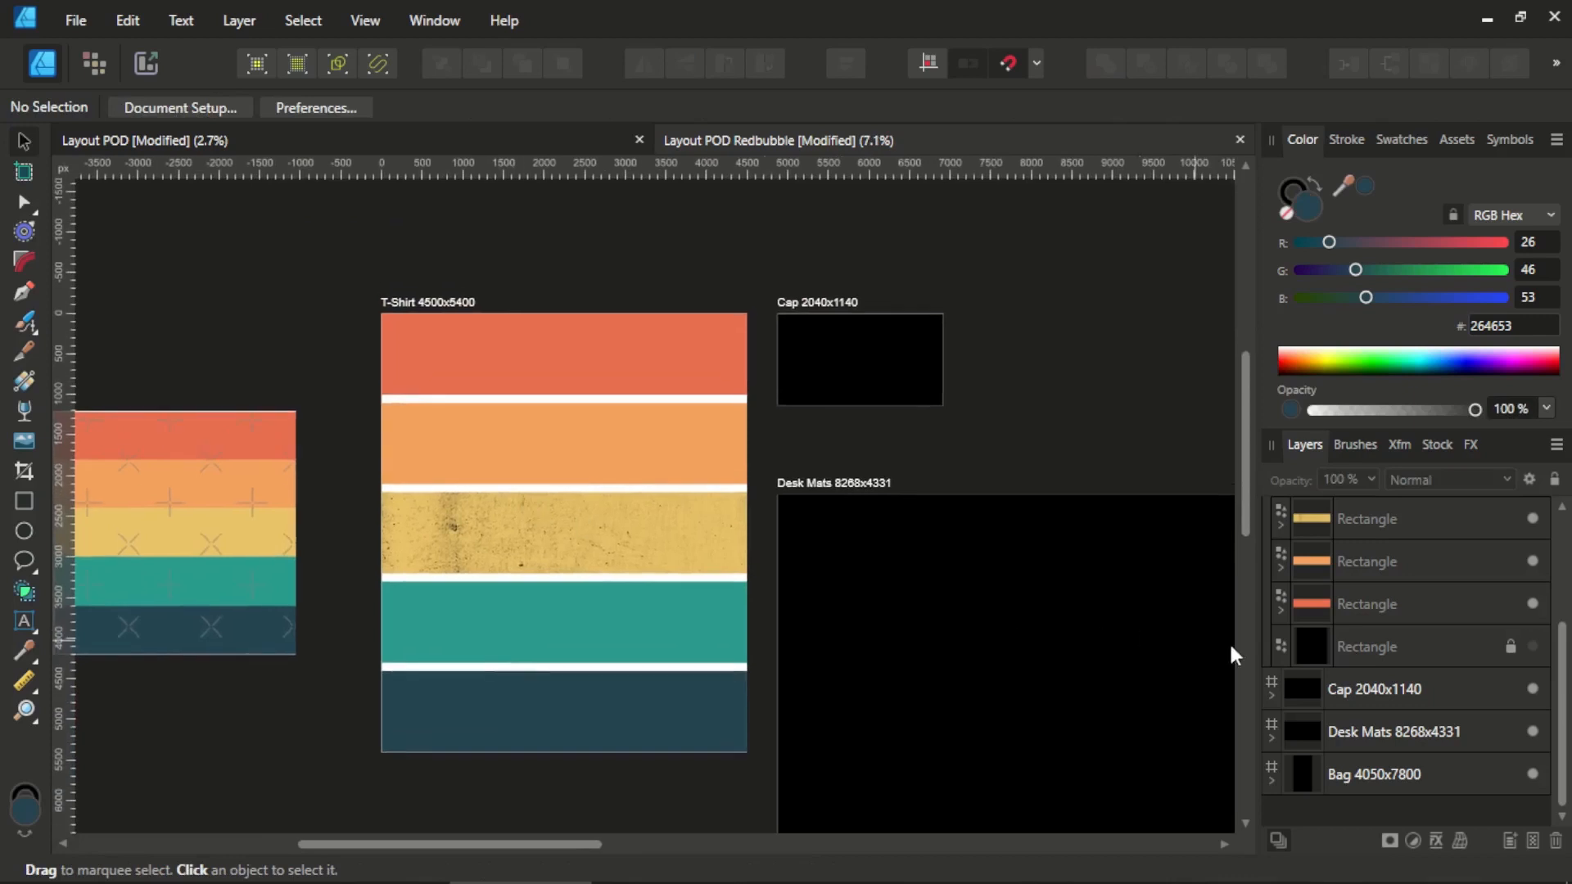
click(1280, 599)
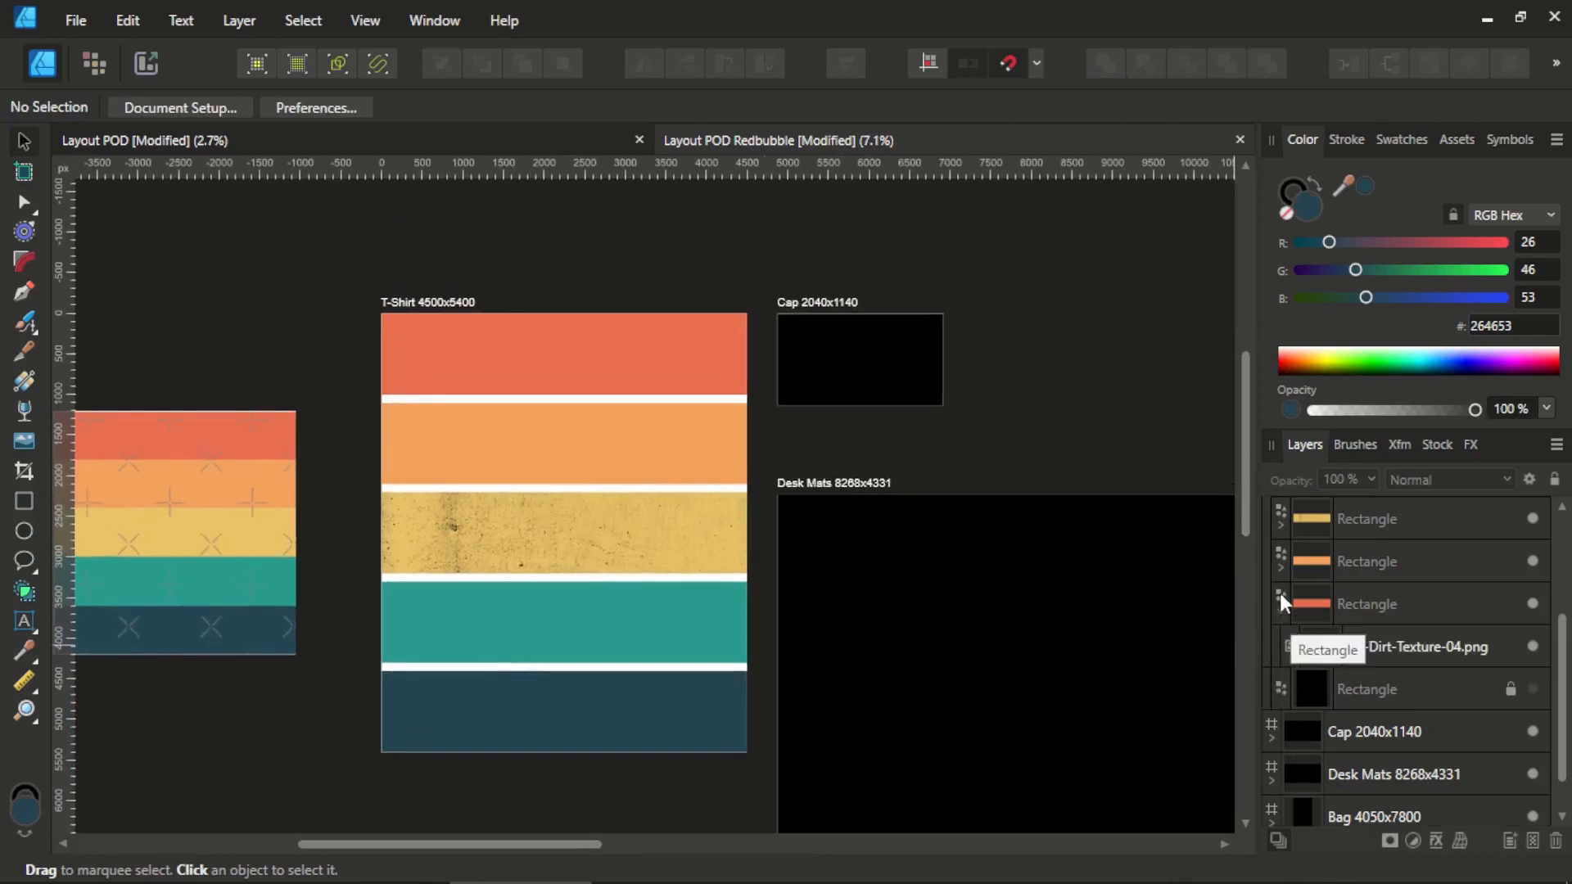
click(1278, 566)
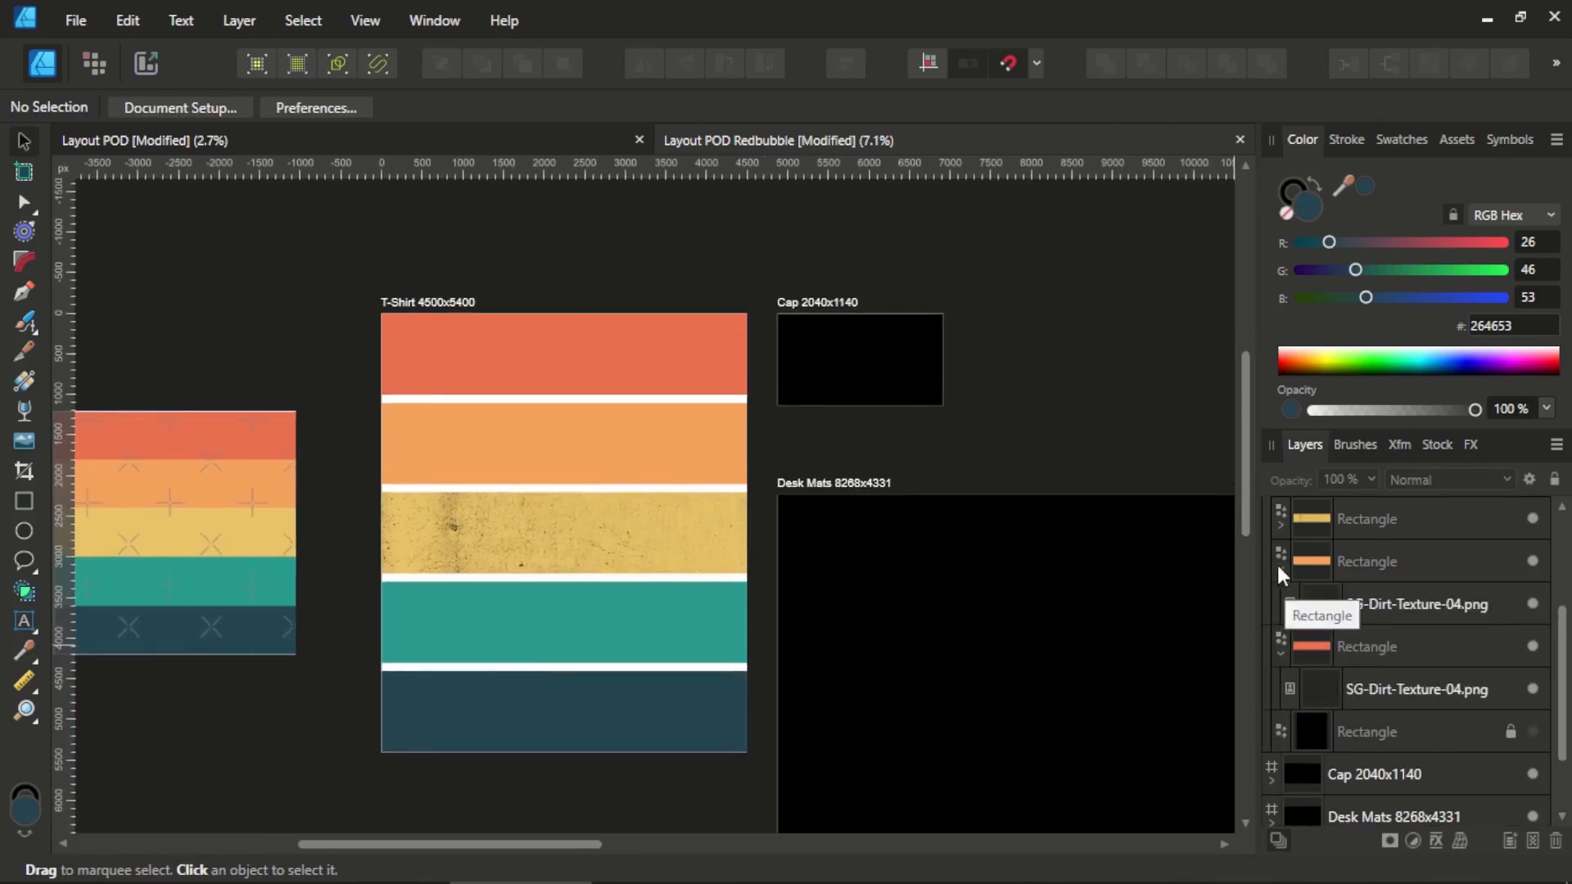
click(1281, 525)
scroll(1295, 576, up, 2)
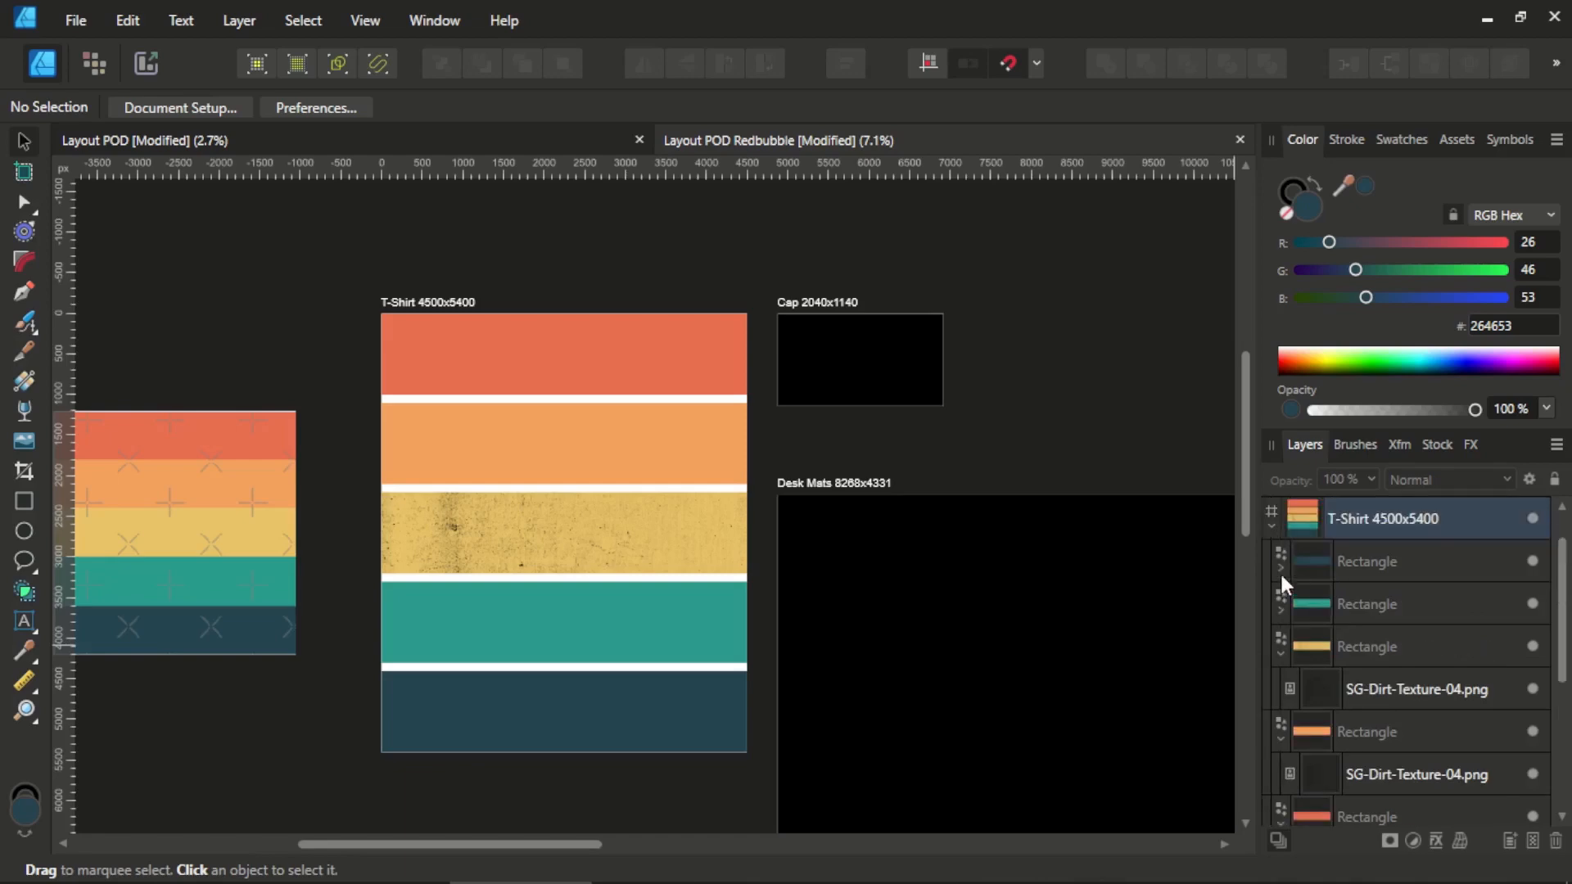
click(1281, 566)
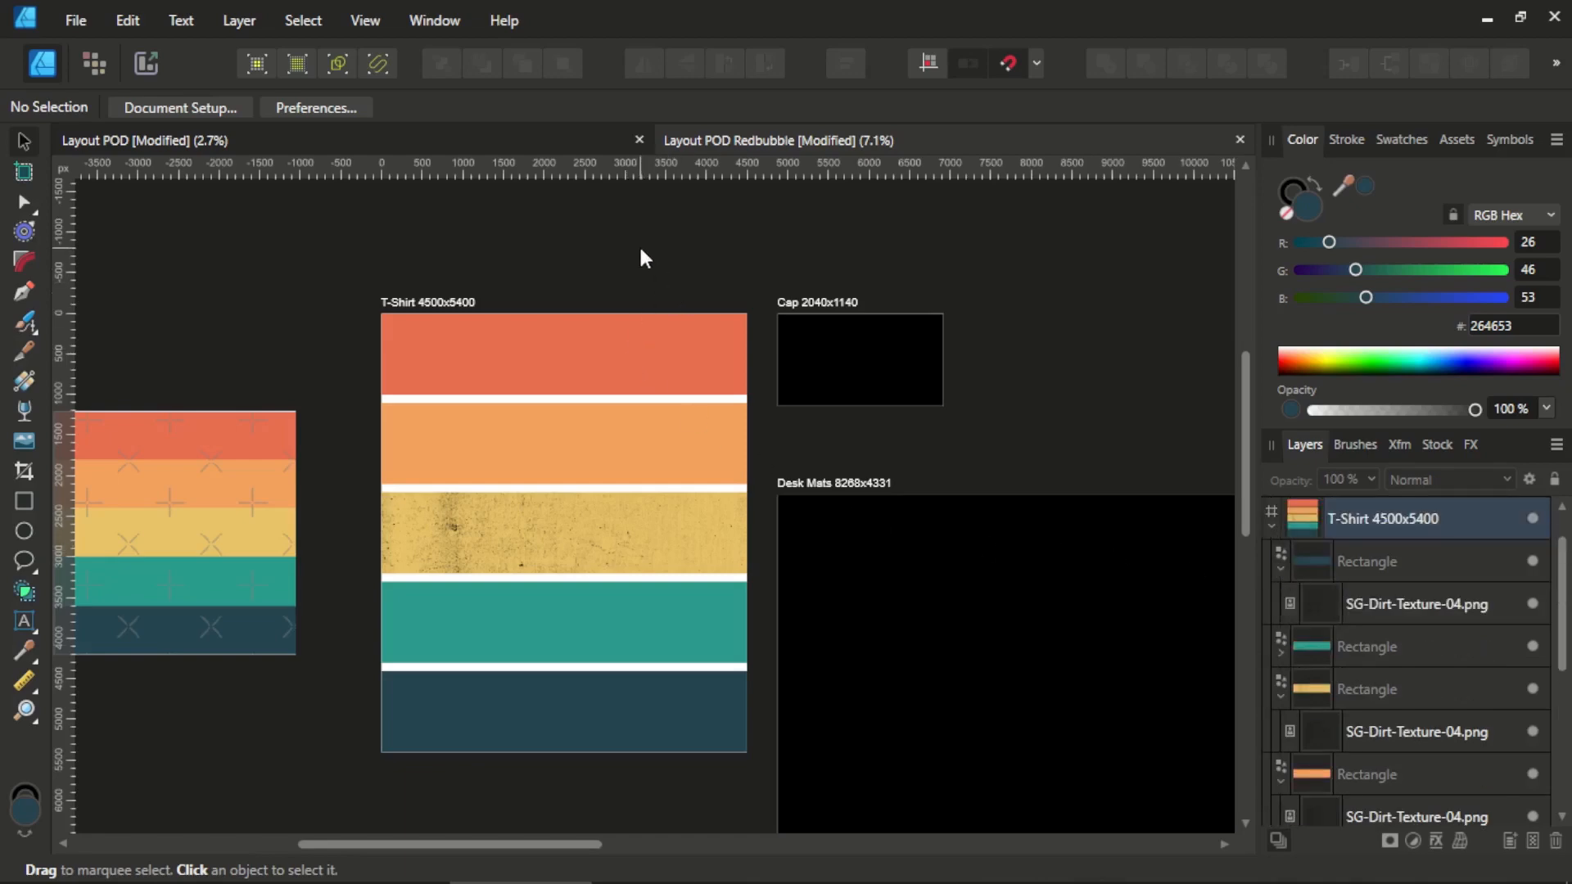
Examine how the nested dirt texture shows on each stripe of the T-Shirt artboard.
scroll(442, 612, up, 3)
scroll(450, 599, down, 5)
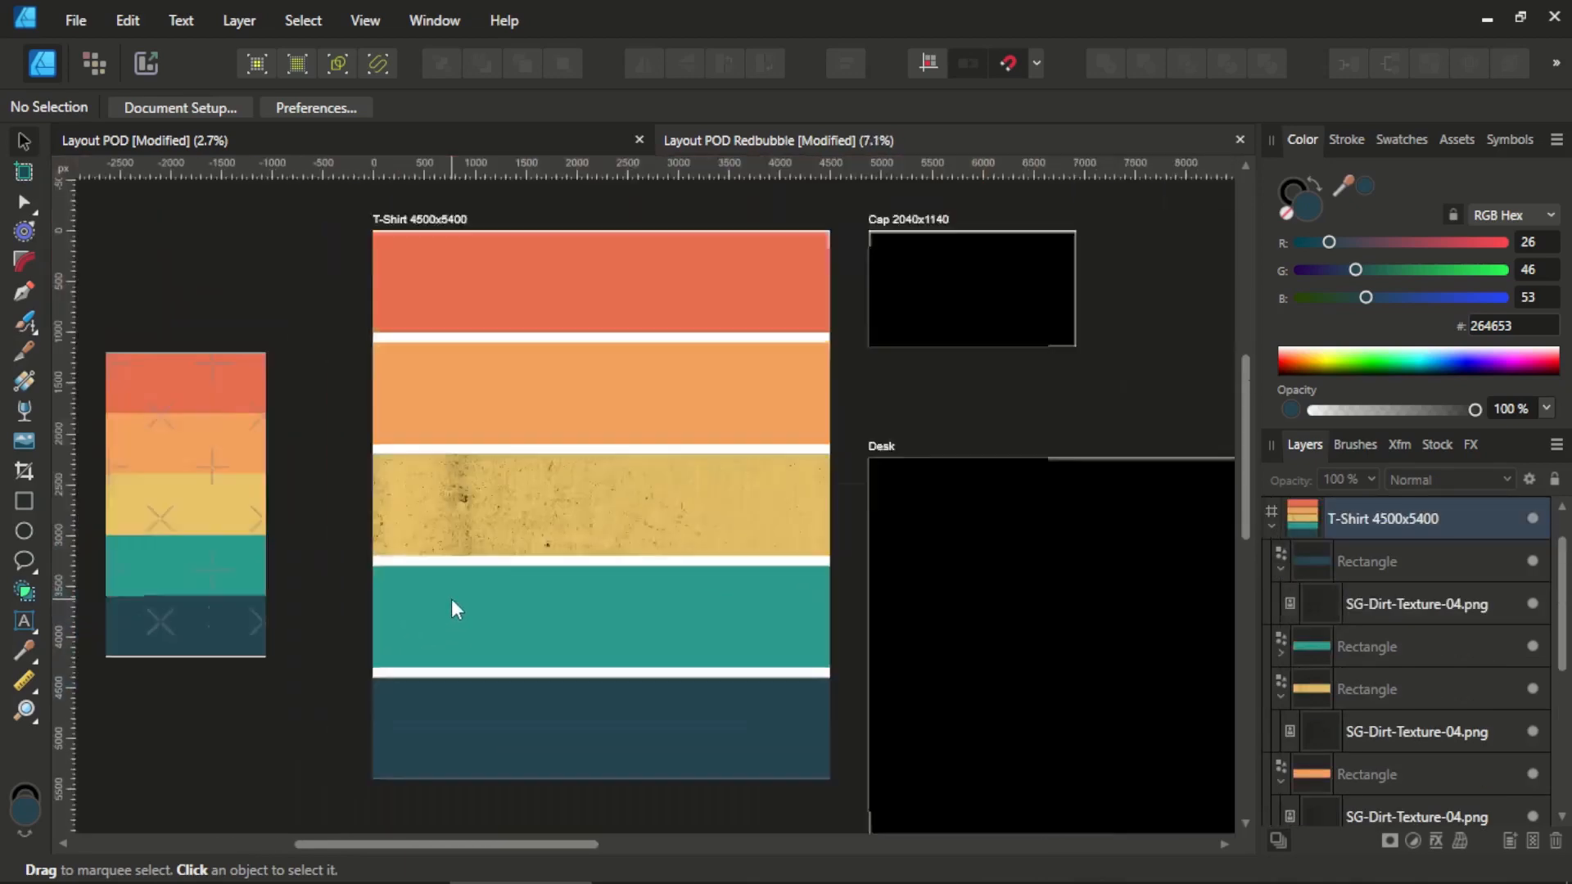
scroll(450, 598, up, 3)
scroll(501, 366, up, 4)
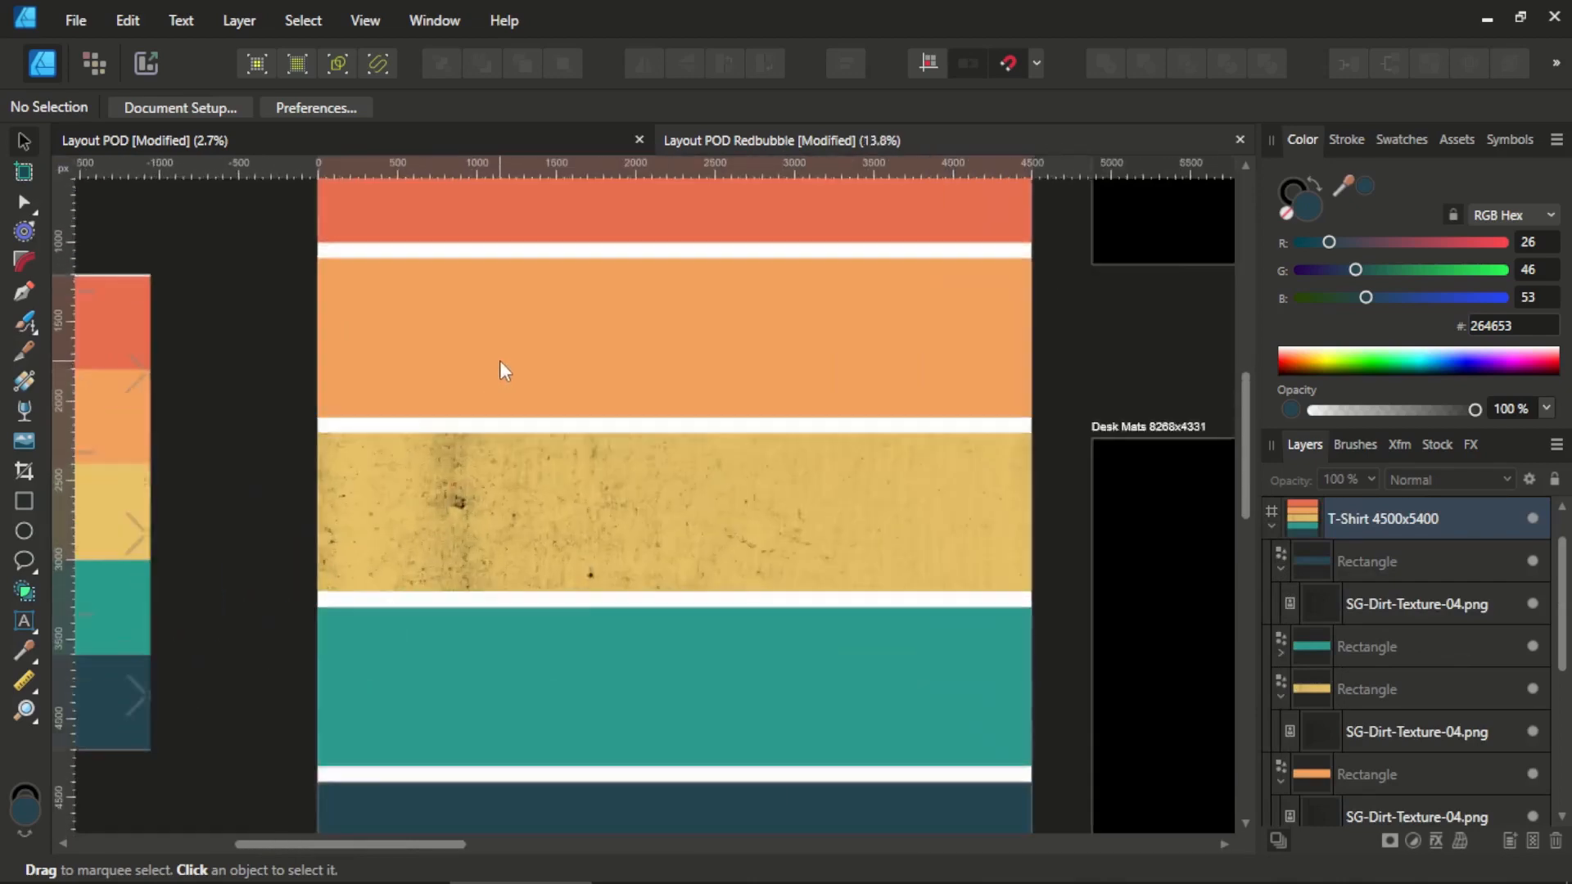
scroll(511, 400, down, 6)
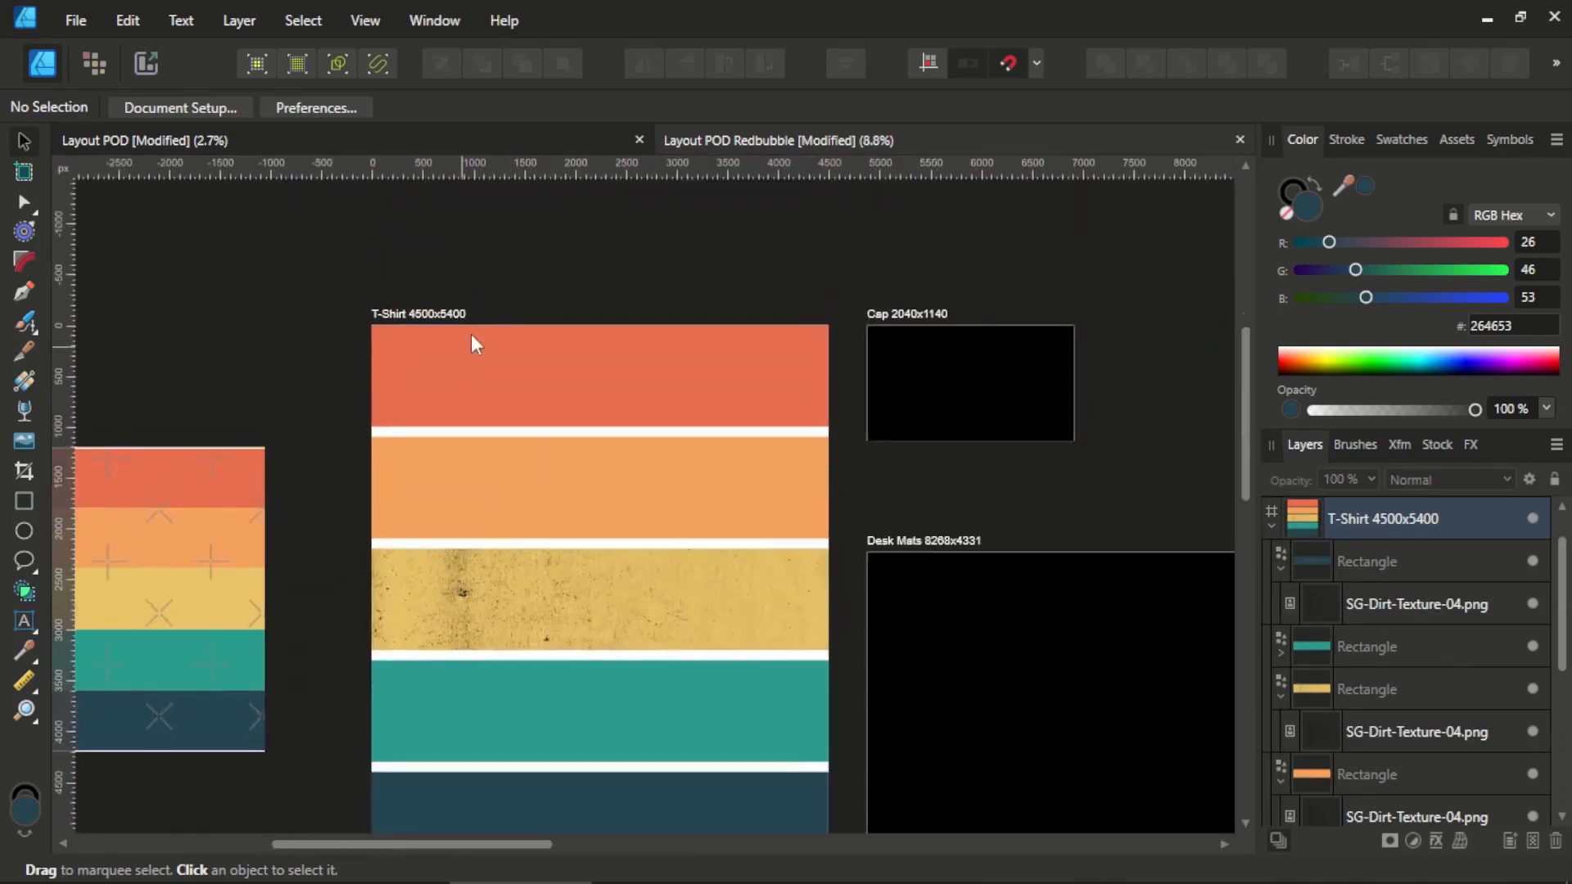
scroll(471, 332, up, 5)
scroll(482, 327, down, 4)
scroll(483, 330, down, 1)
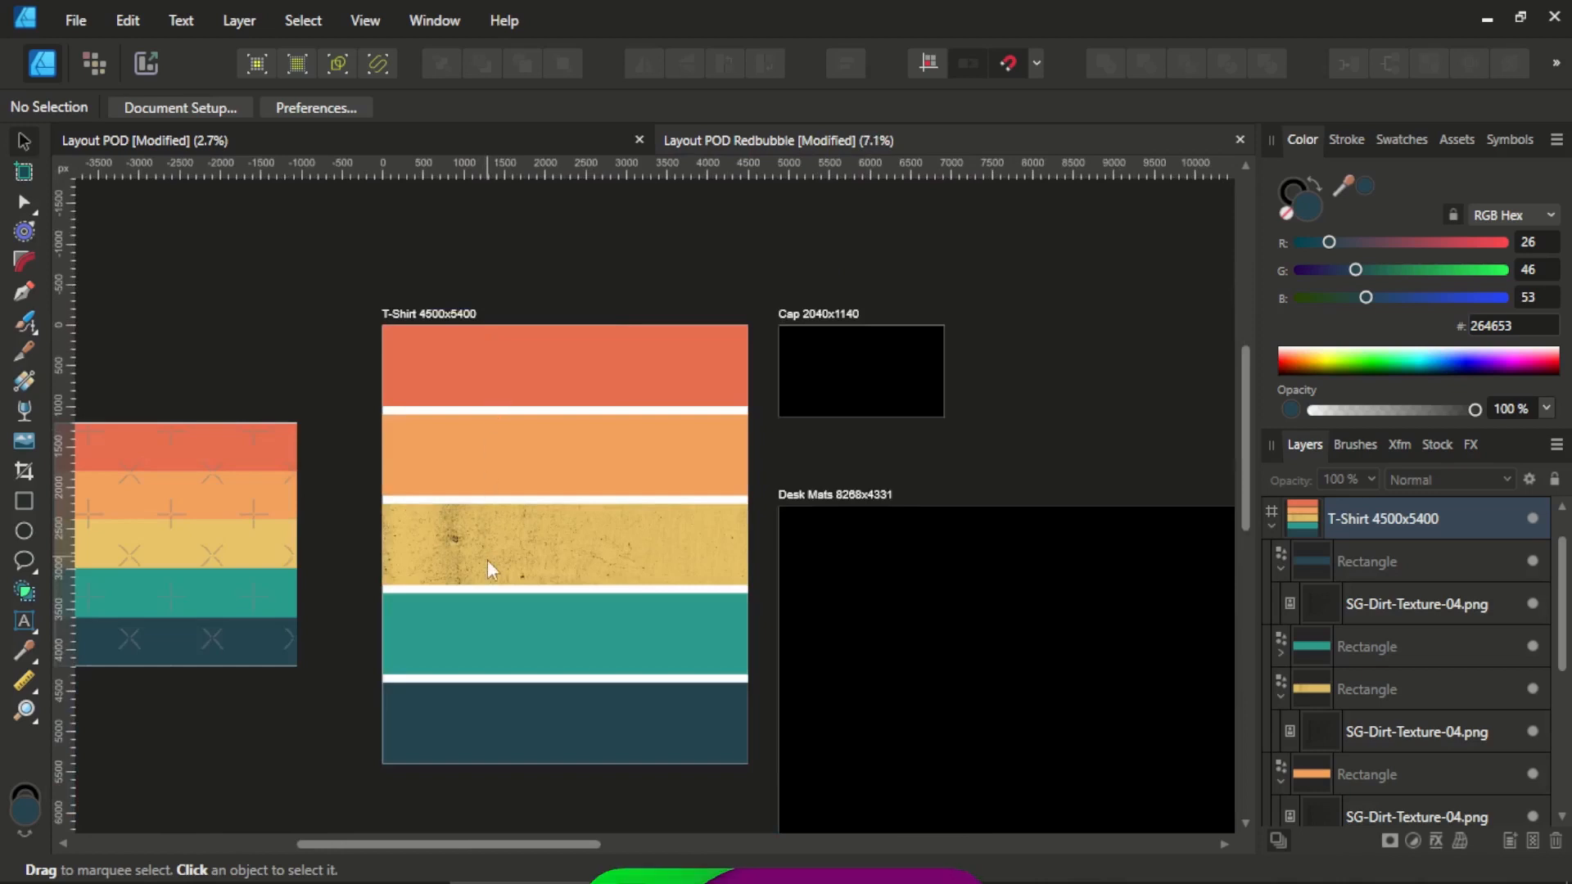
drag(488, 560, 455, 534)
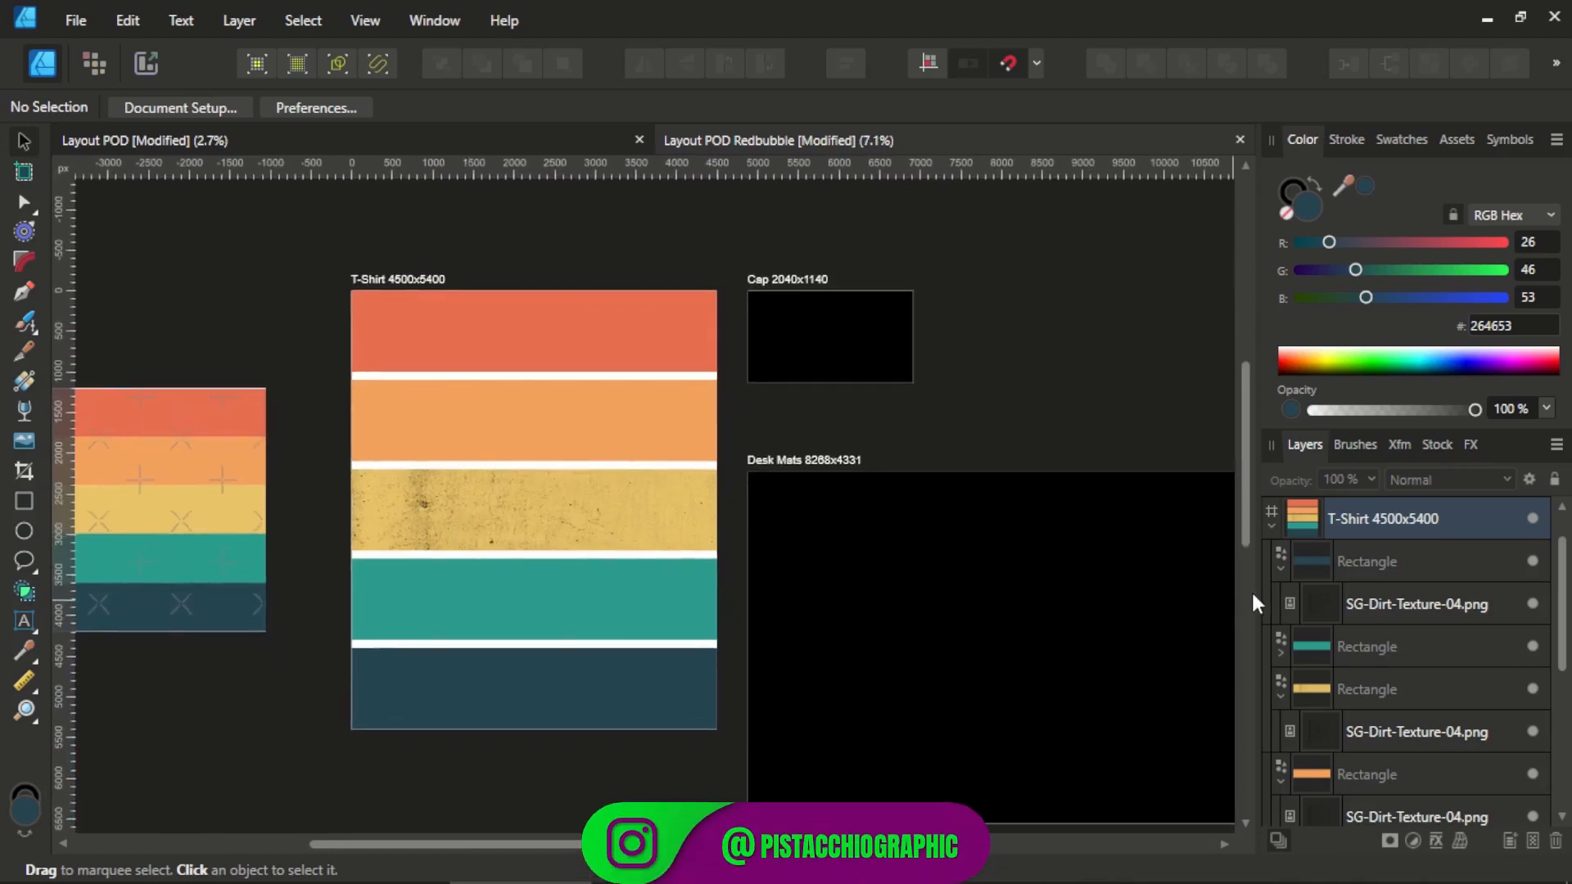
Move the texture image nested in the dark blue rectangle down until it covers the bottom stripe.
click(1312, 602)
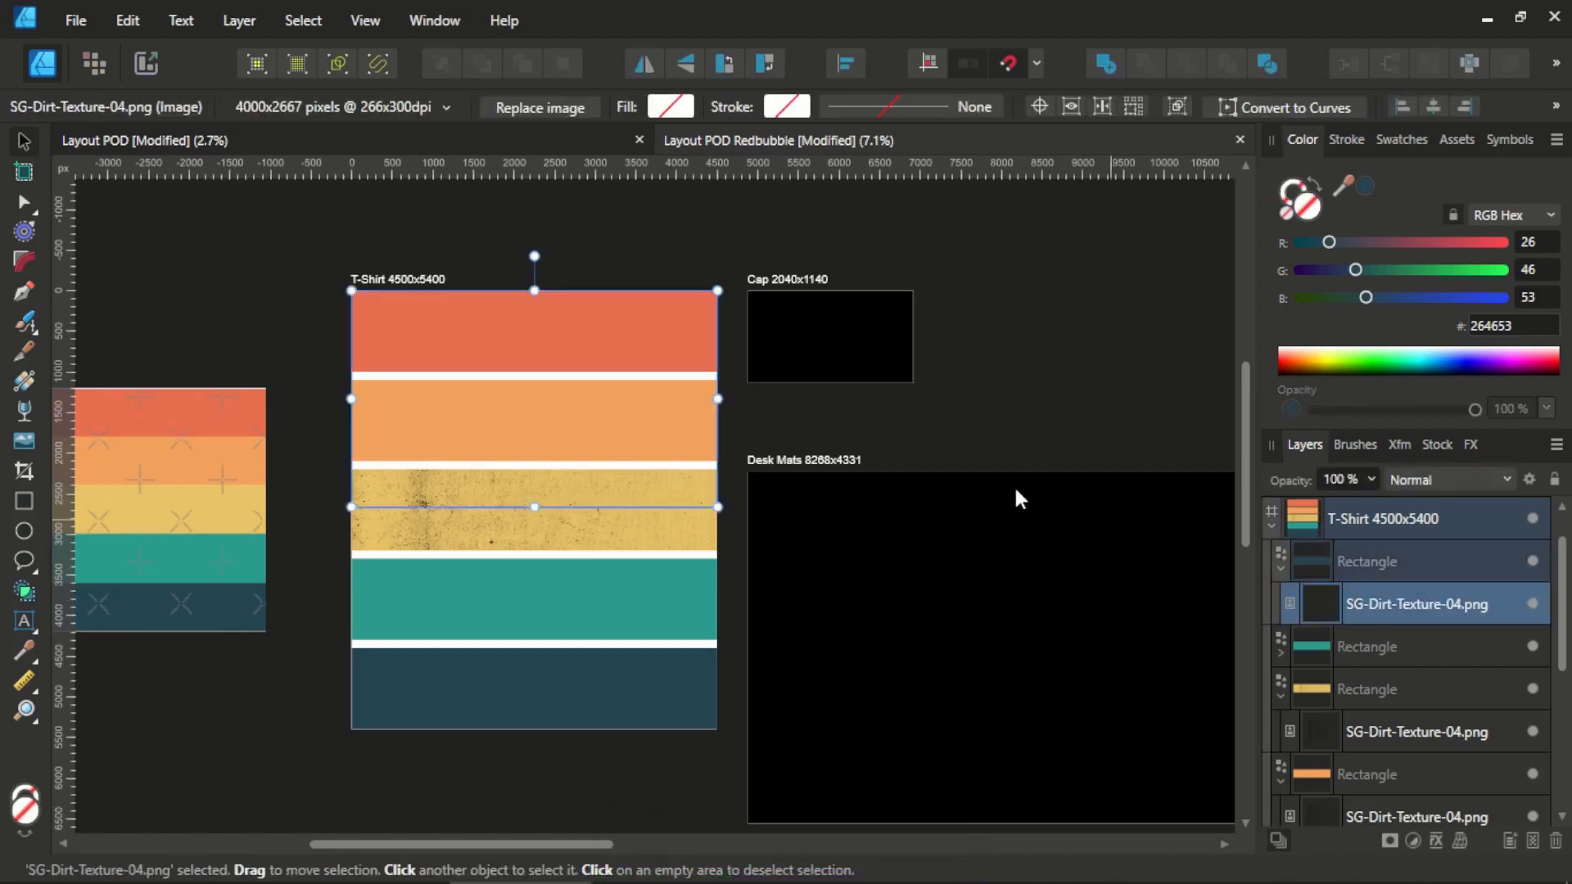
click(309, 302)
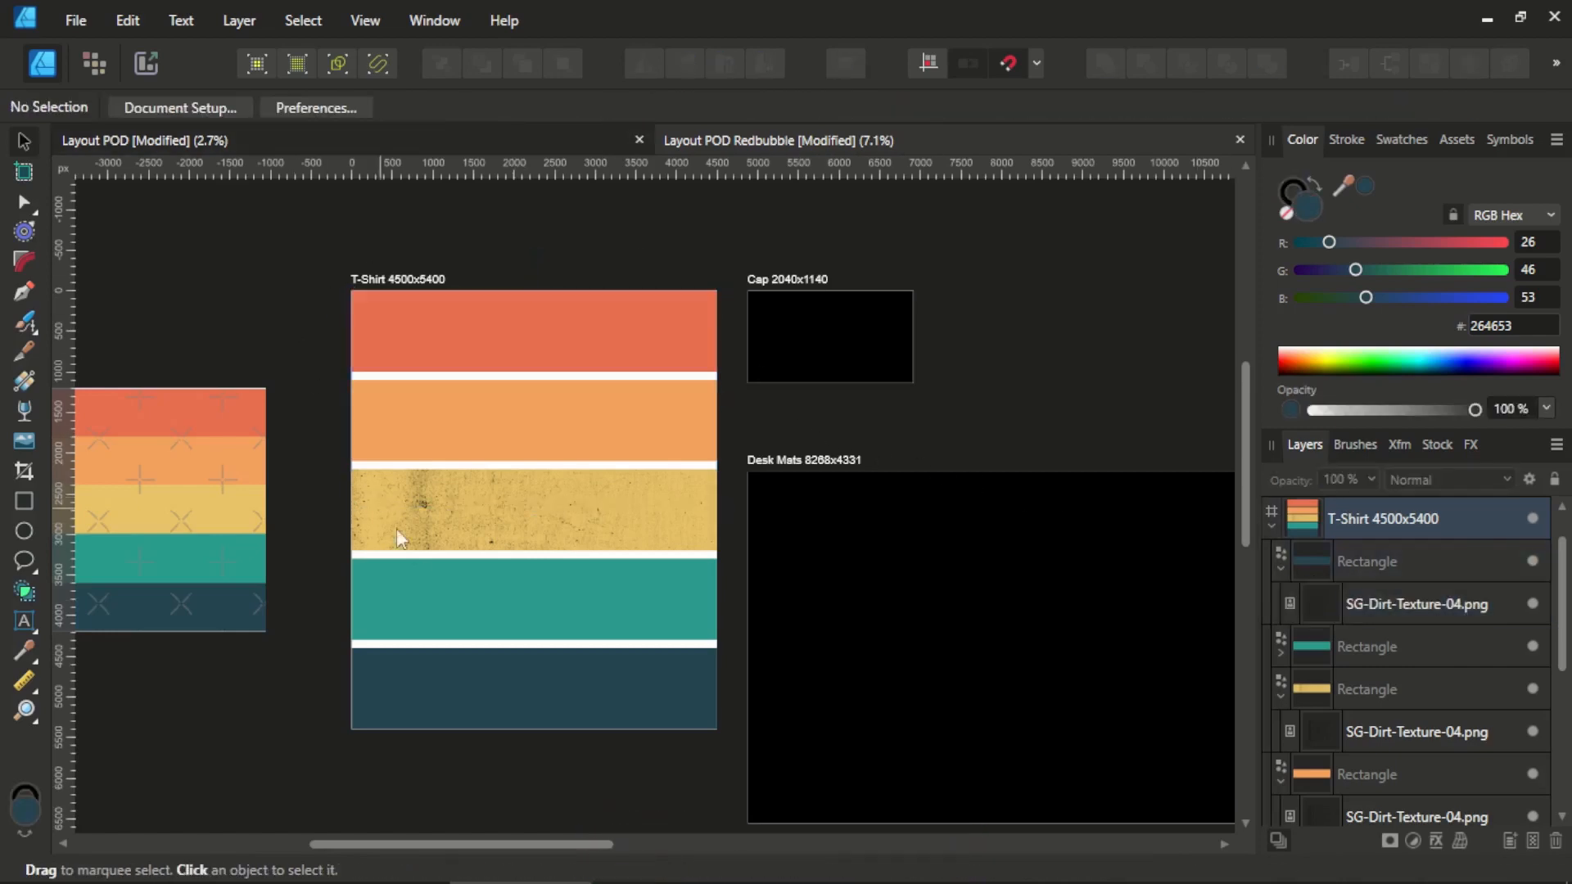
click(1314, 727)
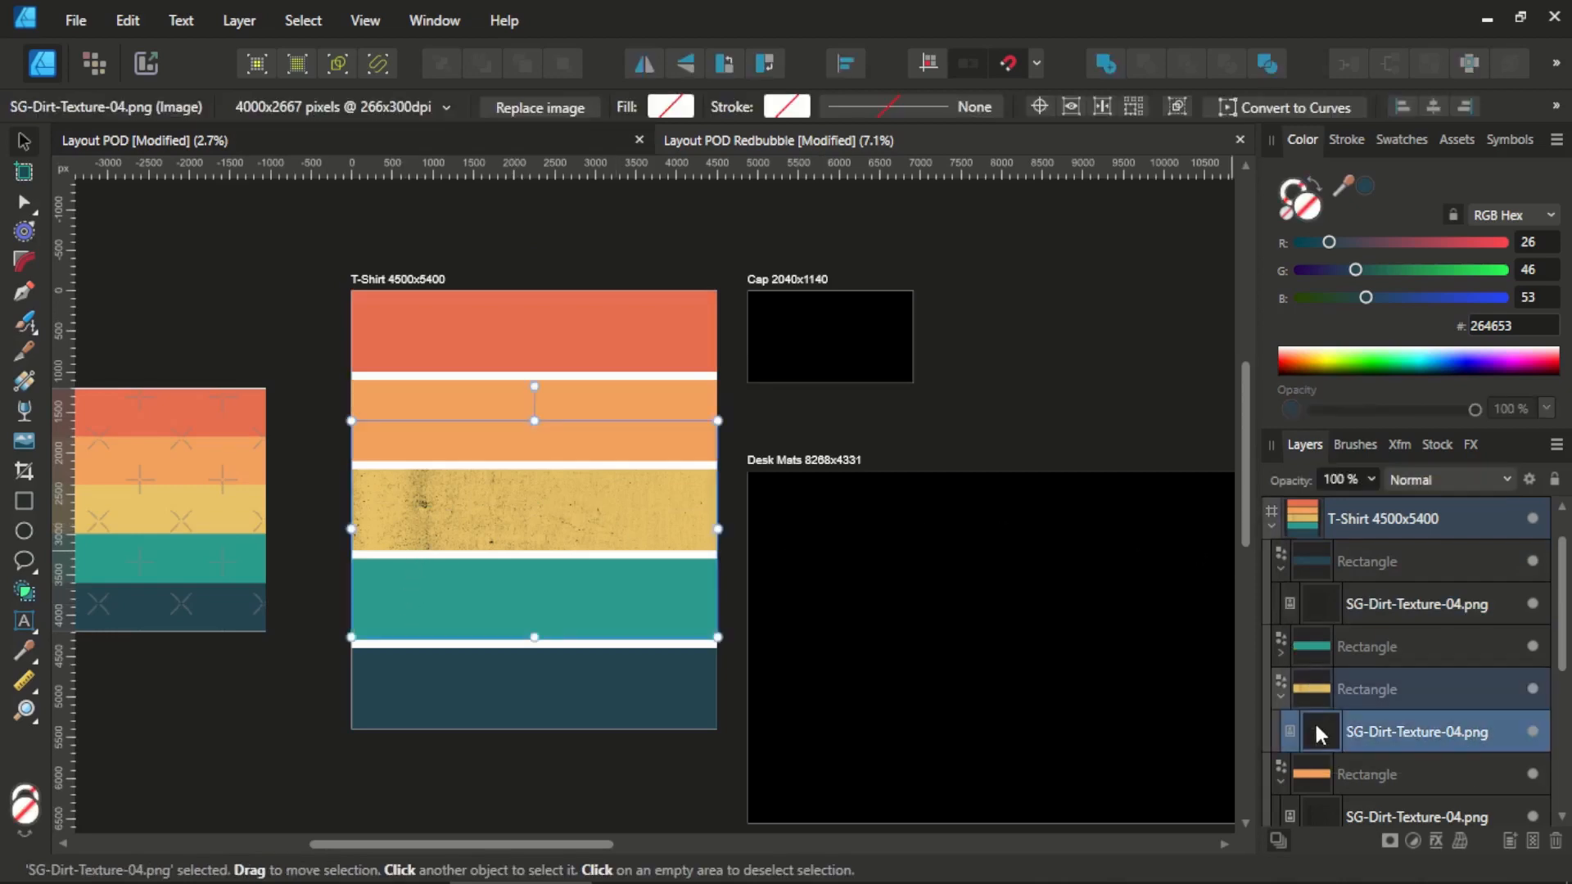
click(1309, 603)
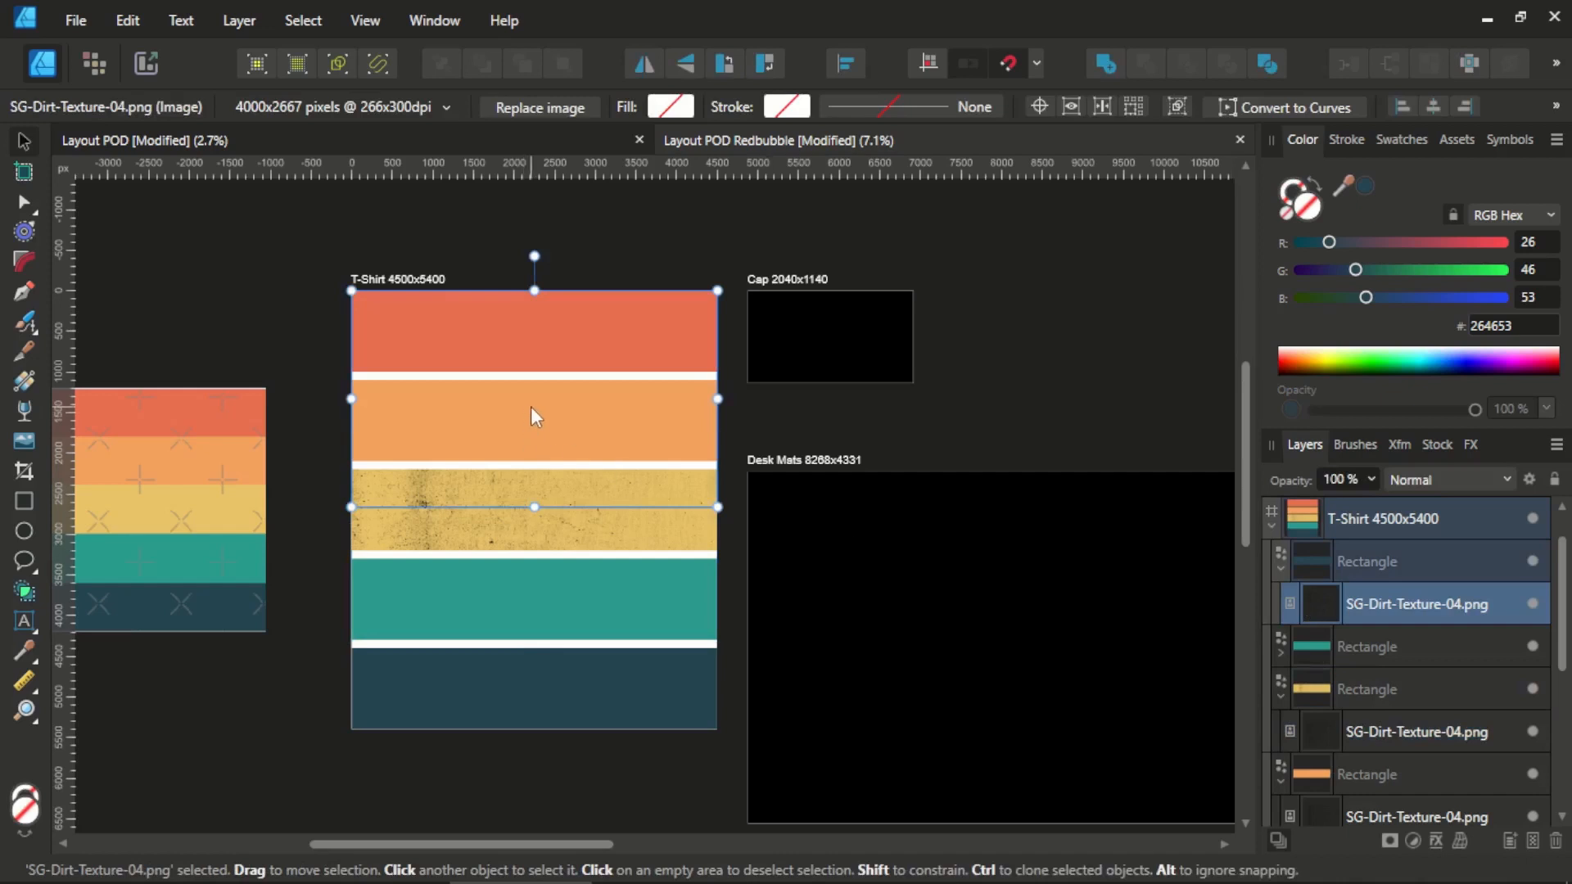
drag(533, 416, 511, 666)
Move the texture nested in the teal rectangle down over the teal stripe, and collapse the dark blue and teal layers.
click(1281, 652)
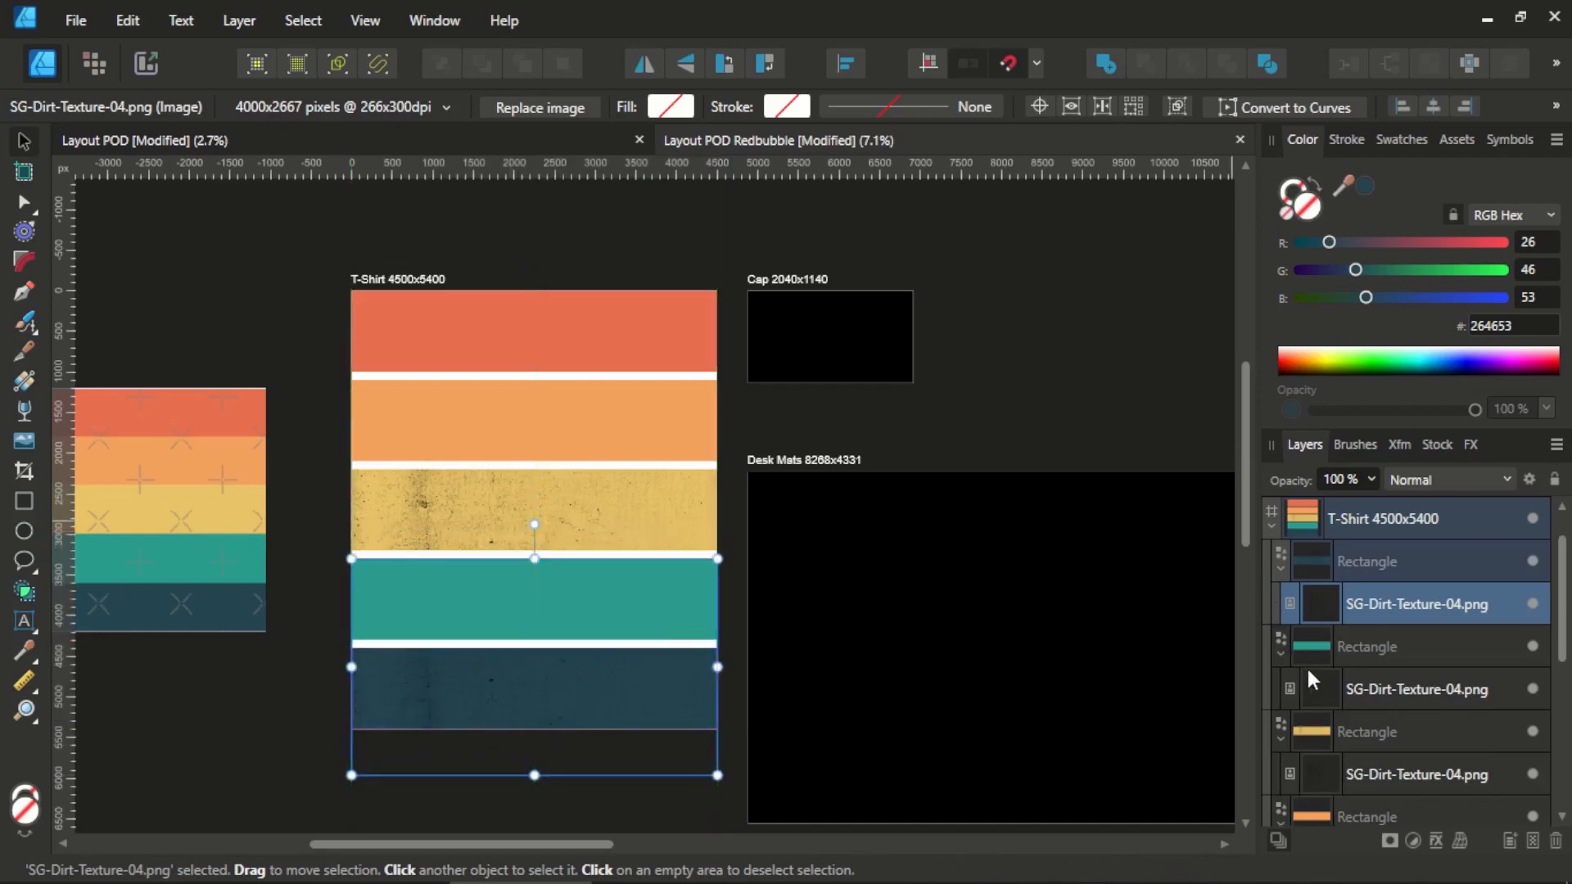
click(1286, 686)
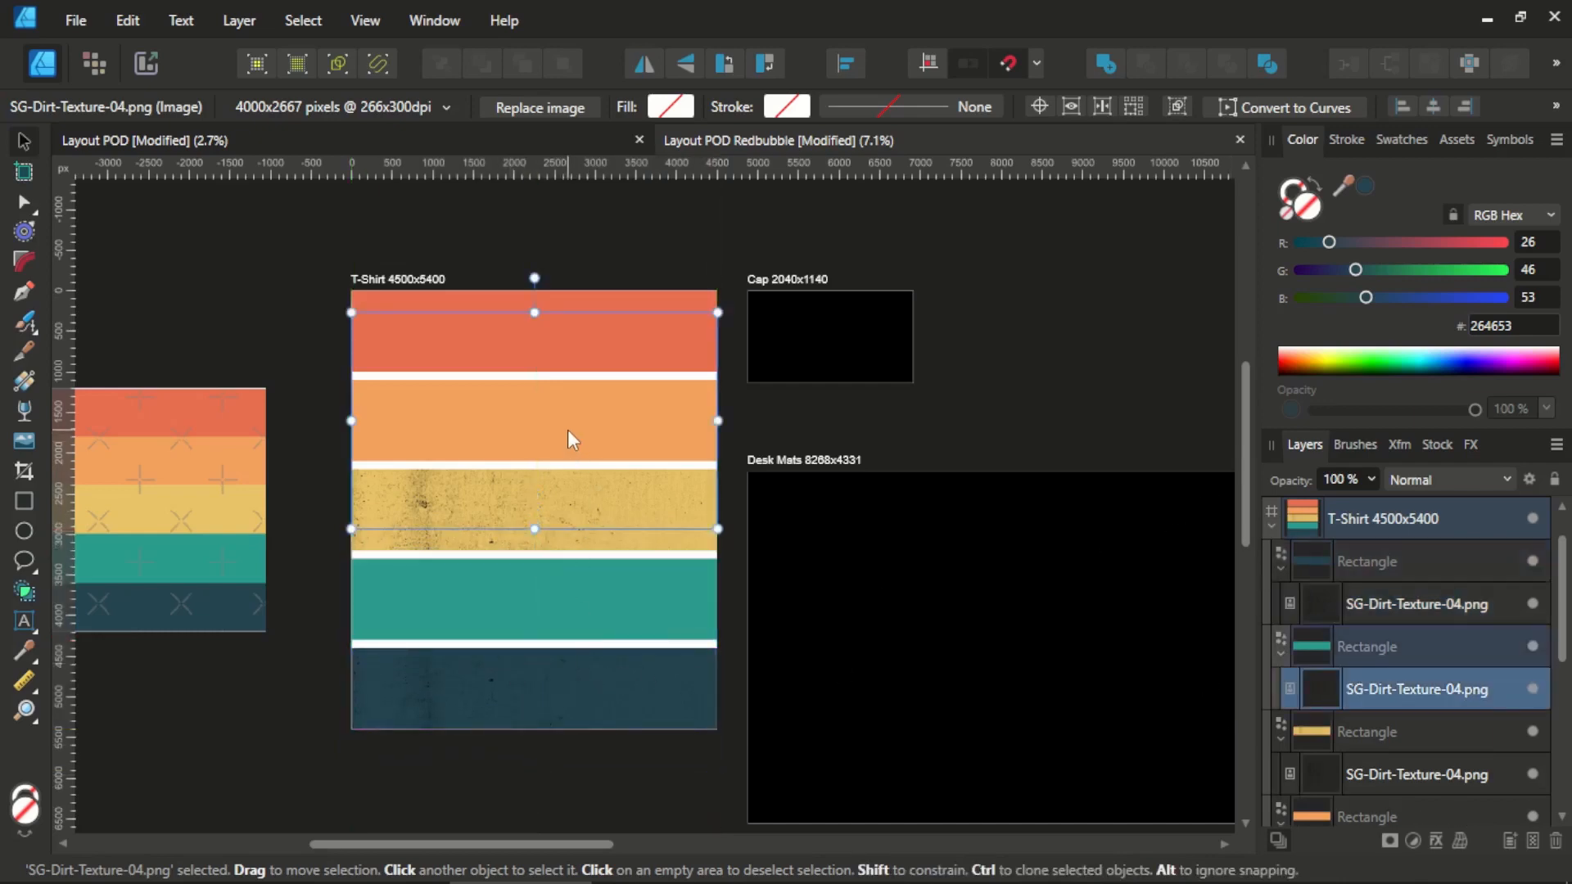
drag(567, 430, 555, 598)
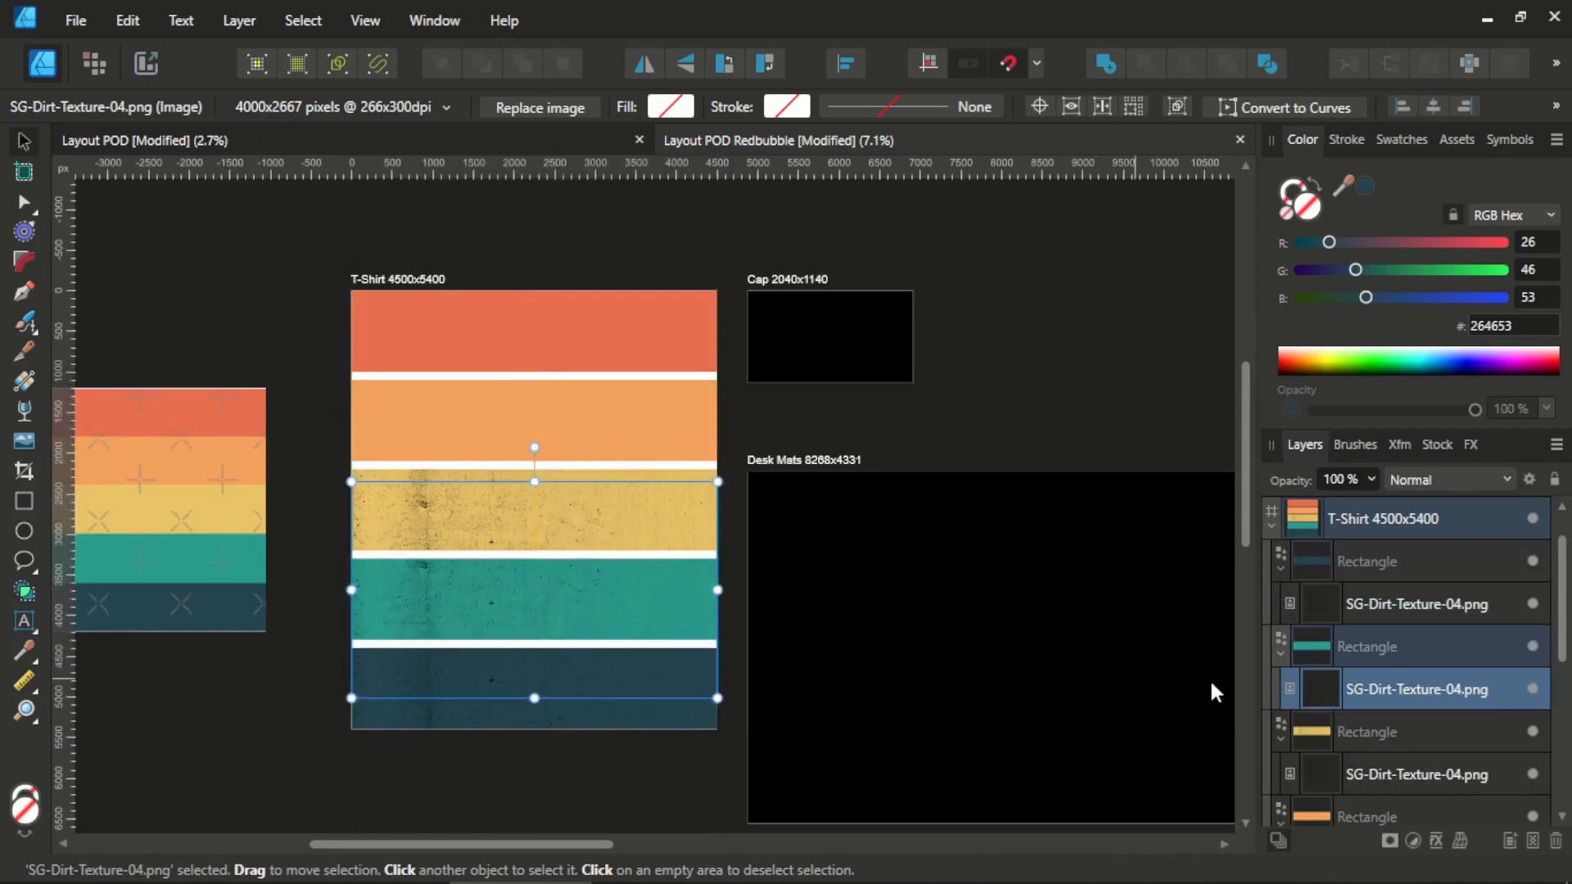
click(1280, 571)
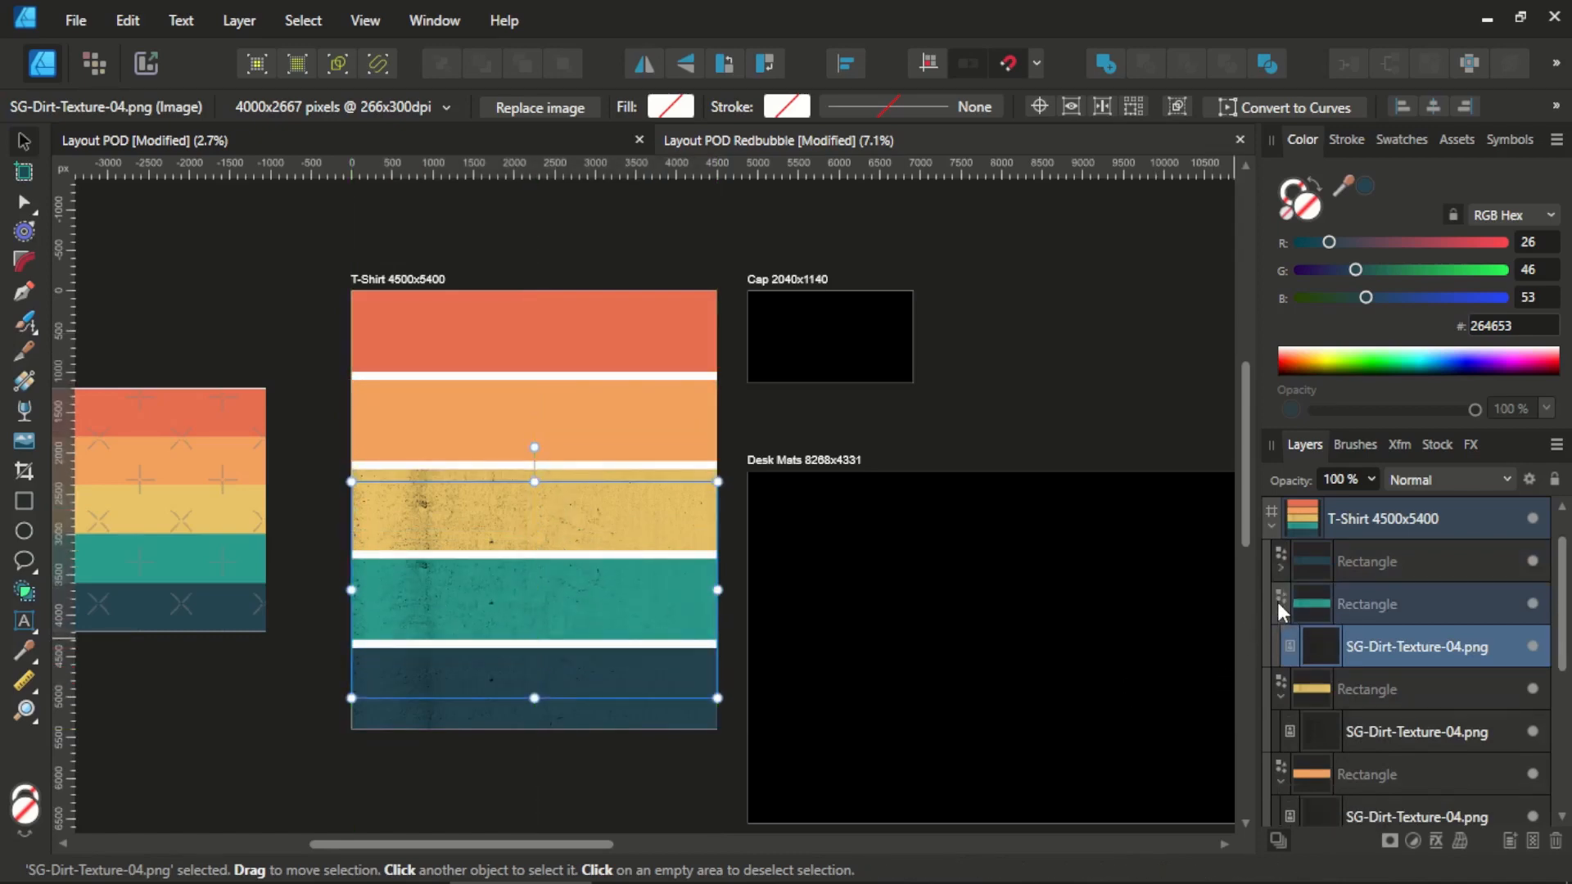
click(1280, 606)
Shift the texture nested in the yellow rectangle slightly upward while keeping the stripe covered, and collapse the yellow layer.
click(1318, 692)
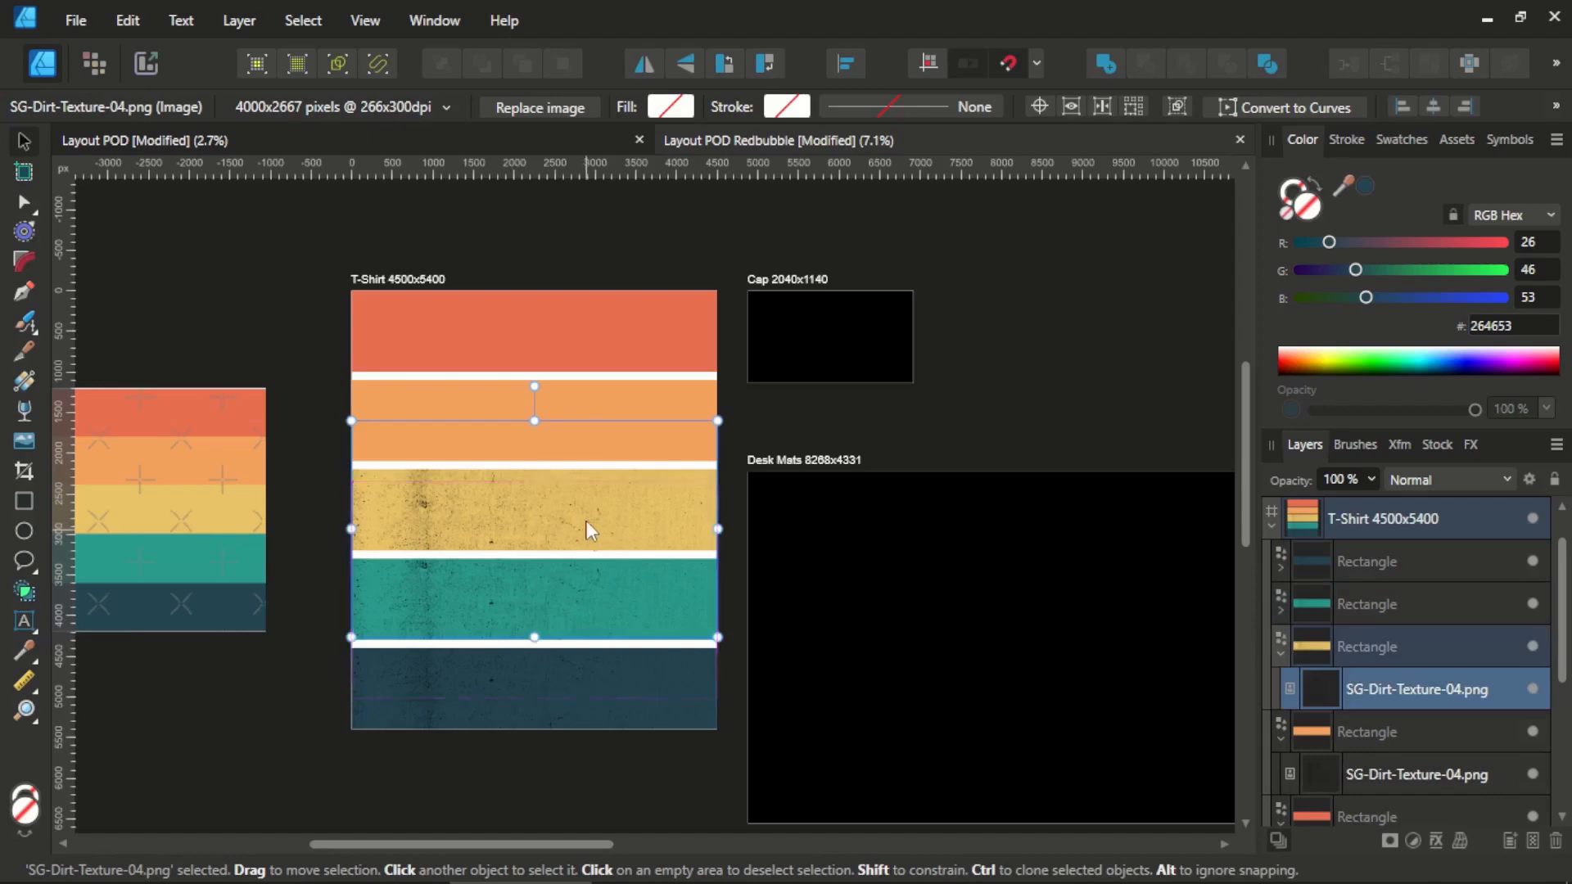
drag(586, 520, 582, 483)
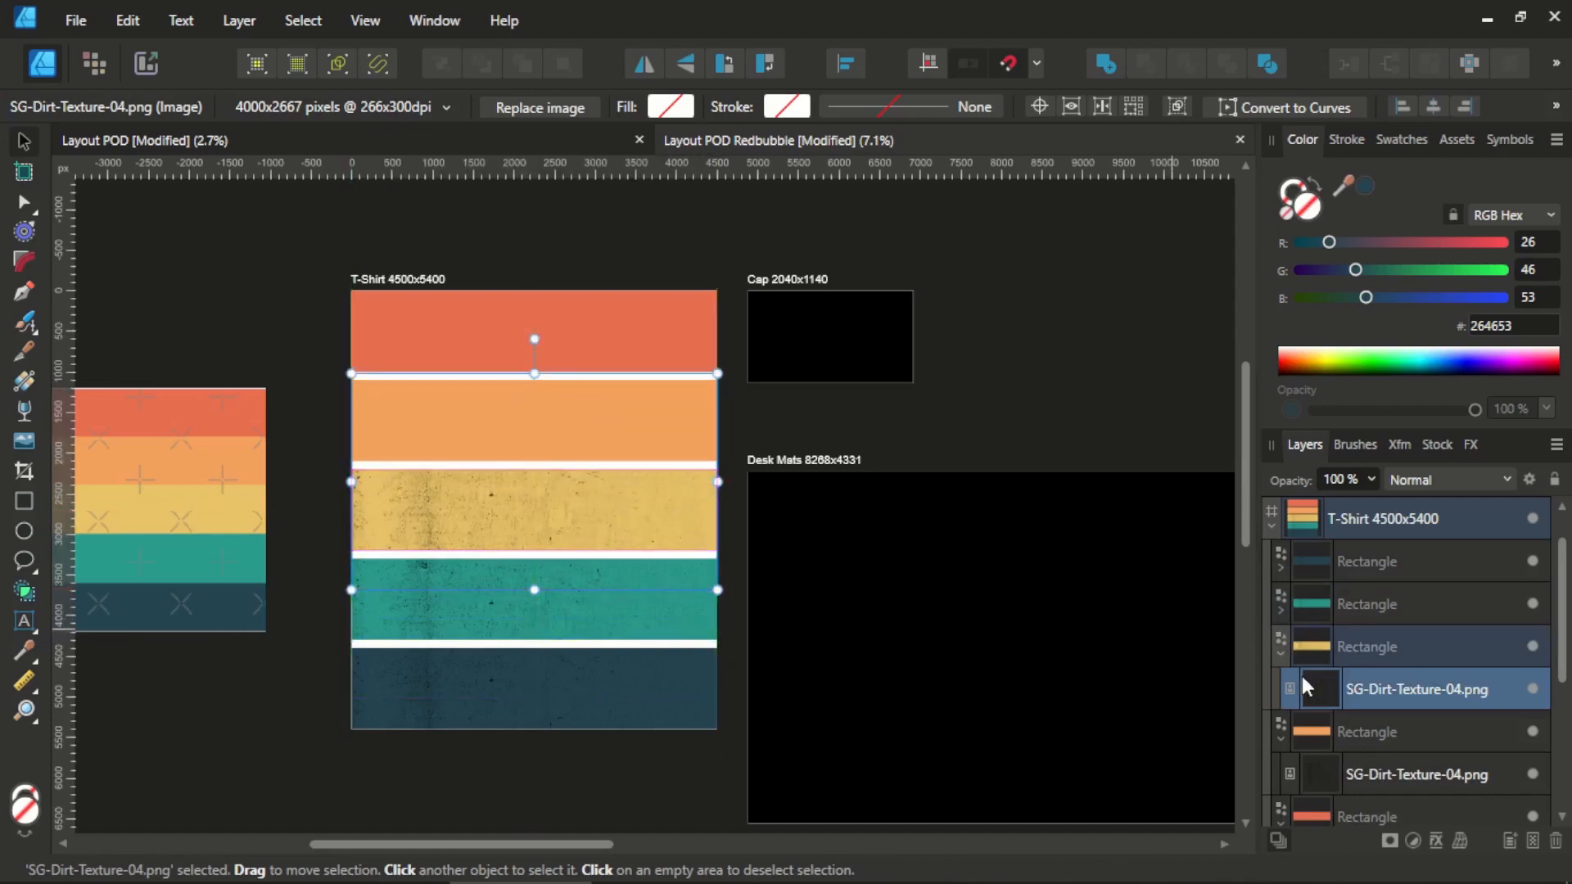
click(1280, 651)
Move the dirt texture nested in the orange rectangle up until it covers the orange stripe, and collapse the orange layer.
click(1313, 725)
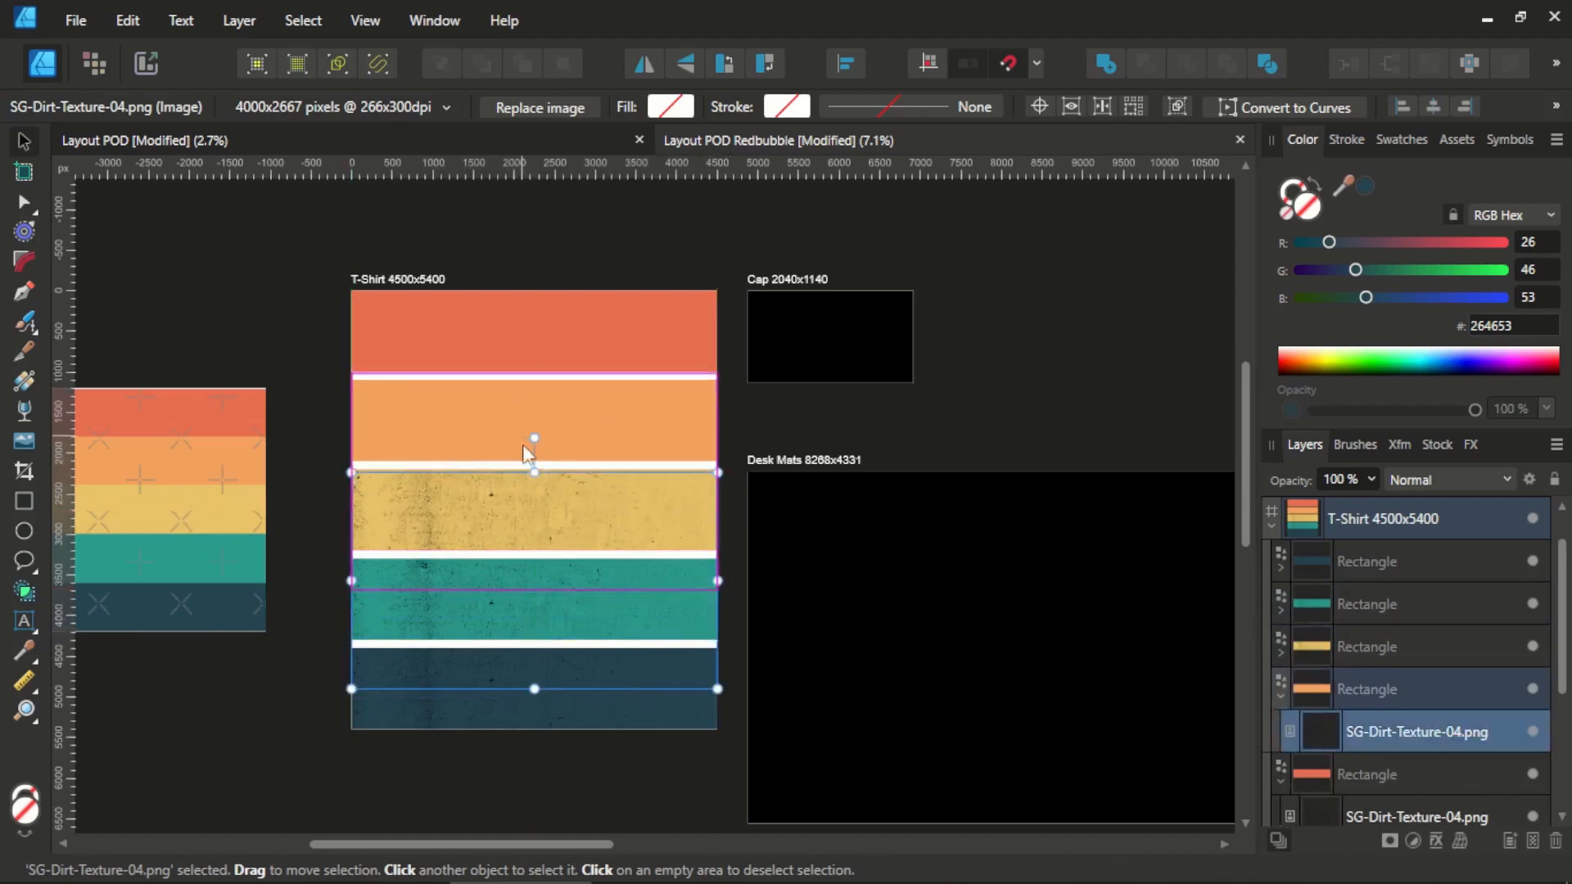
drag(528, 454, 519, 385)
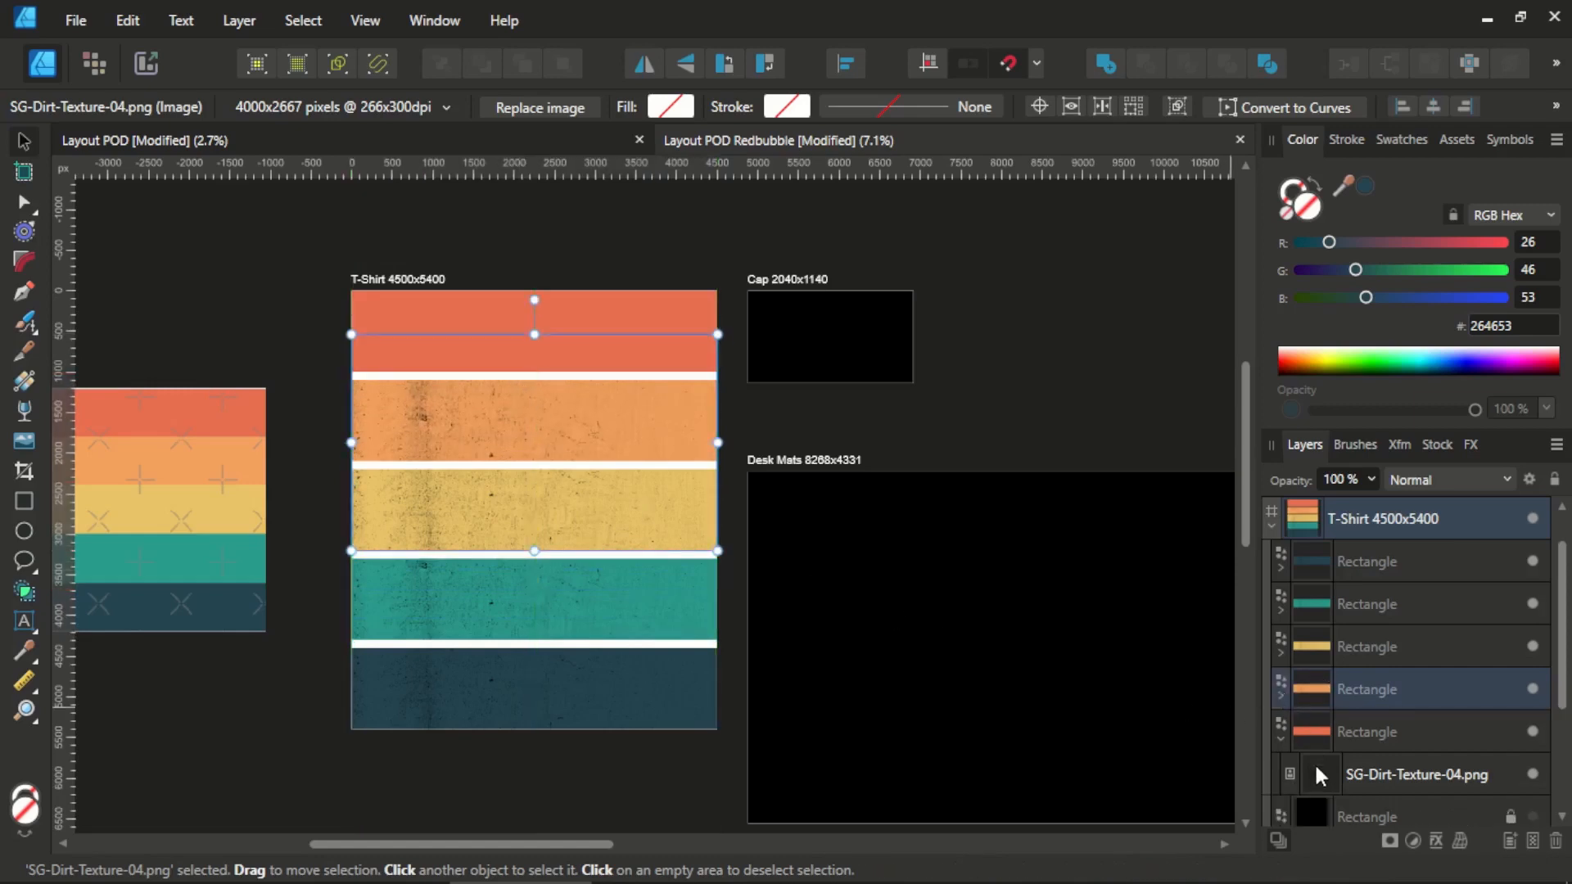
click(1315, 766)
drag(567, 456, 565, 386)
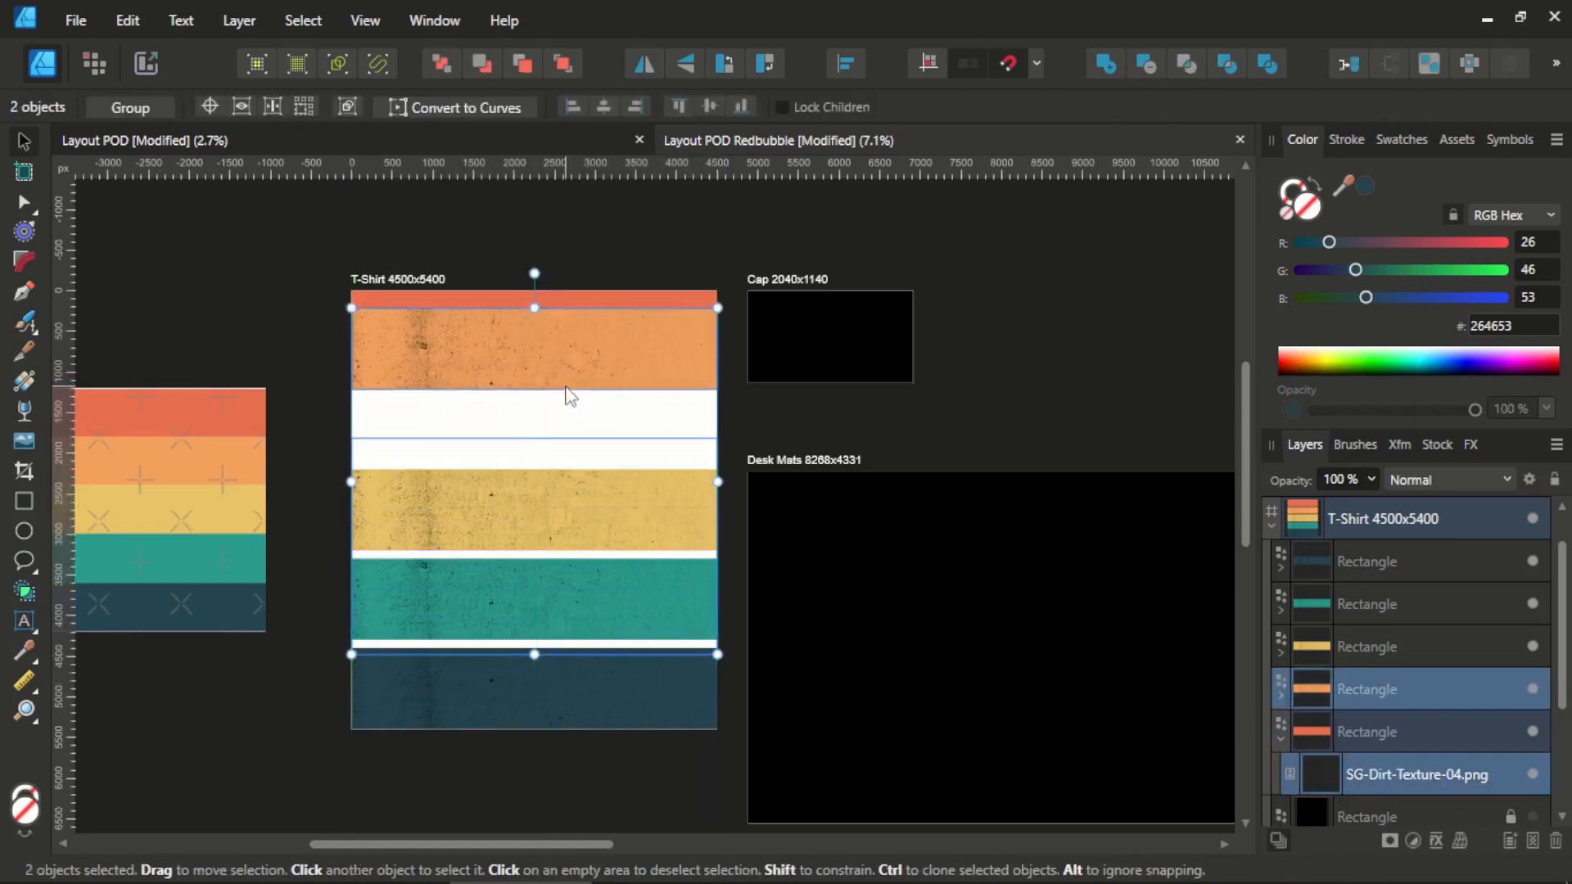
key(ctrl+z)
Move only the dirt texture nested in the red rectangle up over the top stripe, and deselect it.
click(1337, 776)
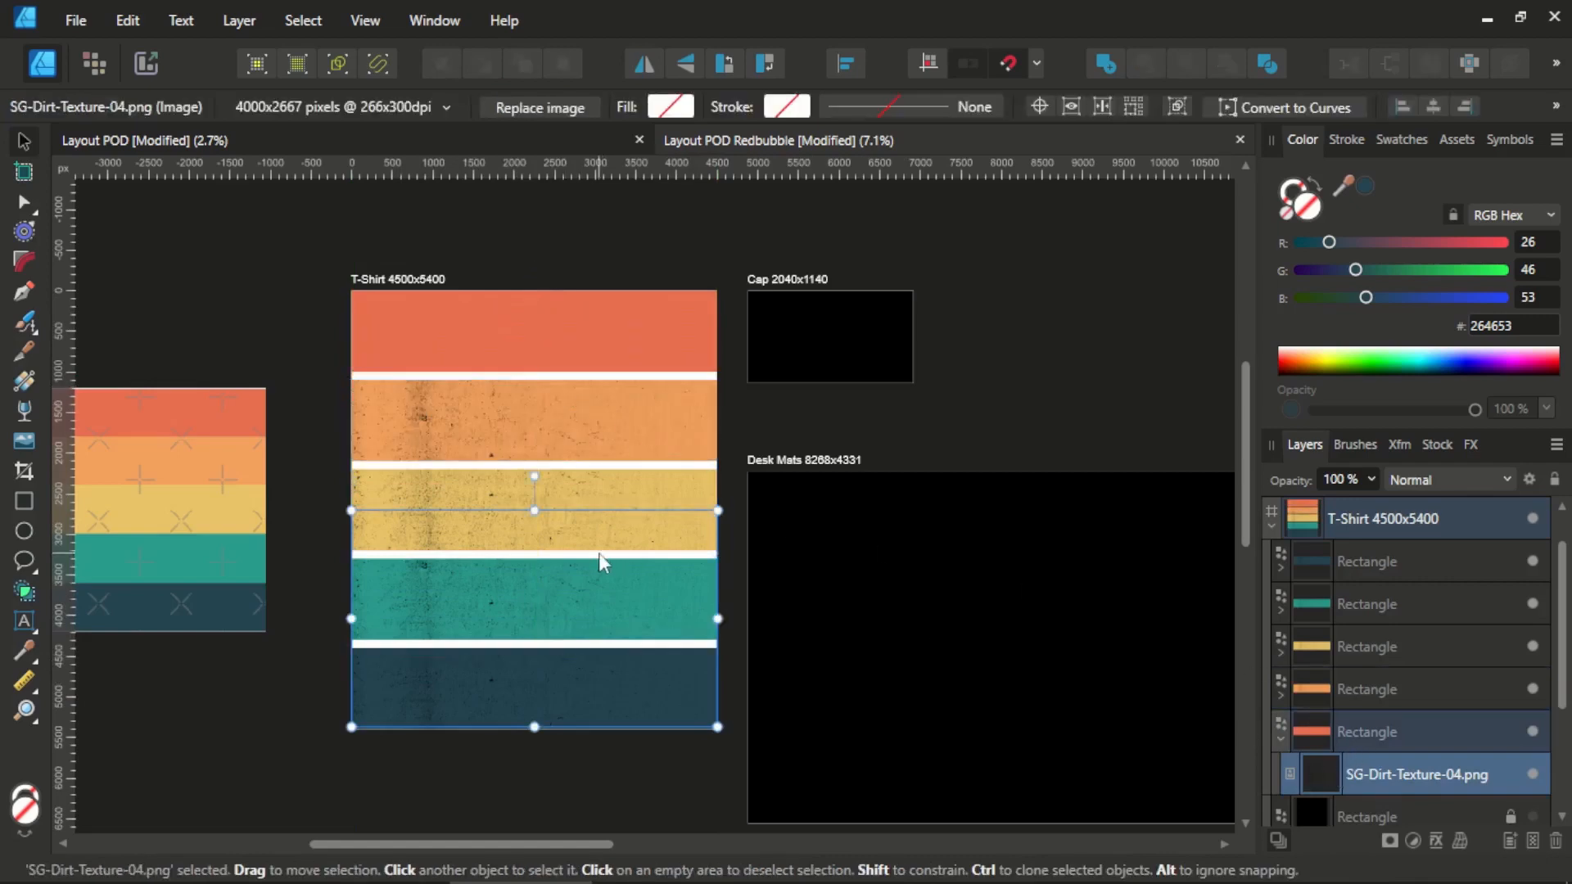
drag(578, 583, 578, 262)
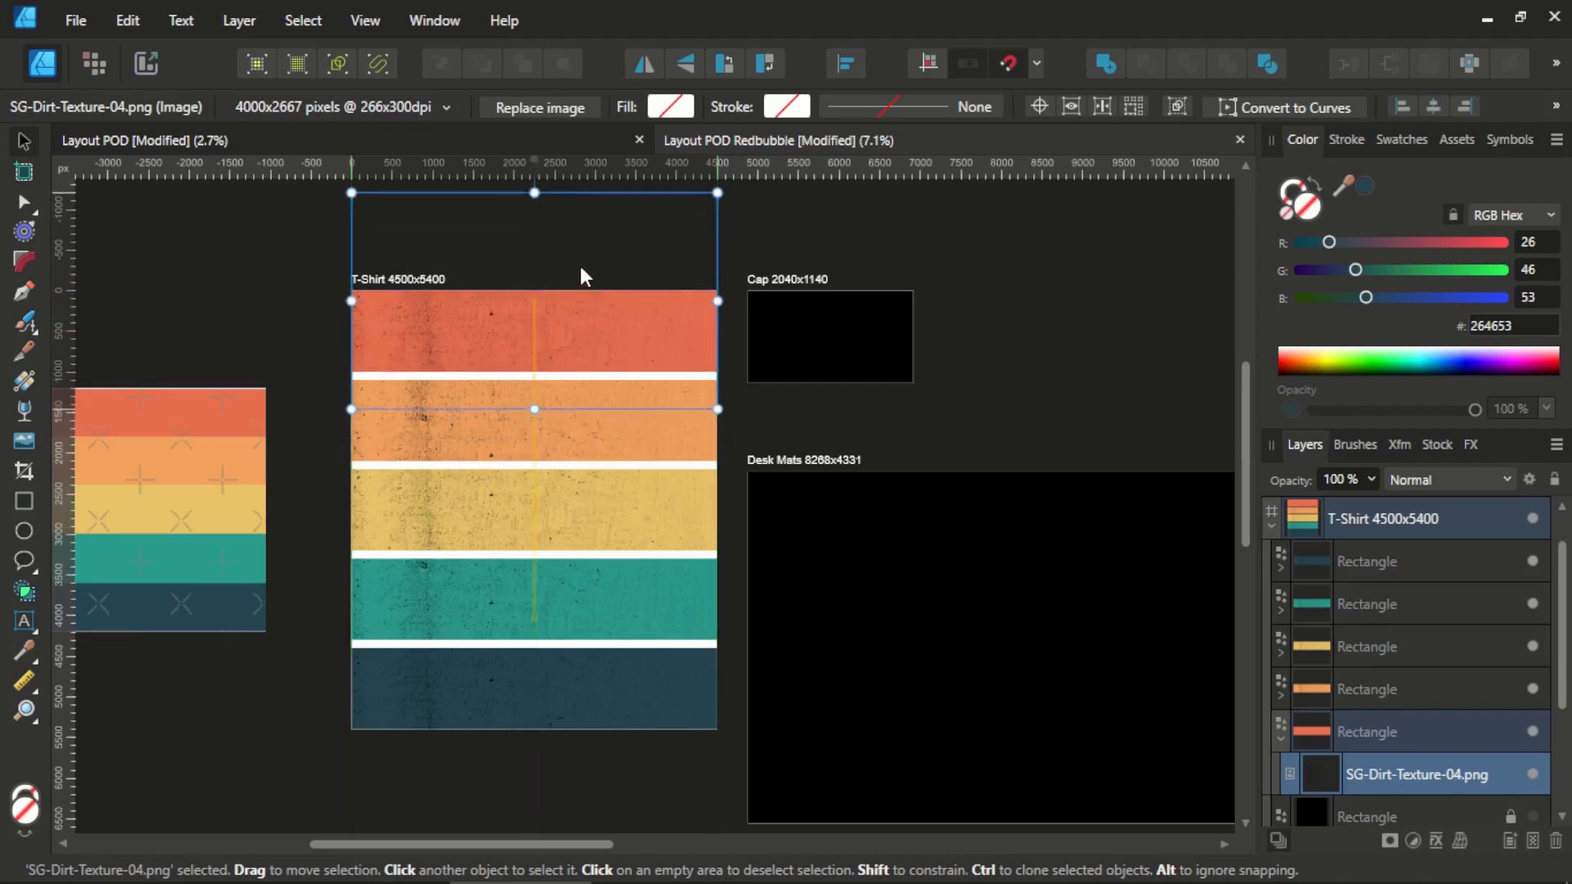
click(794, 195)
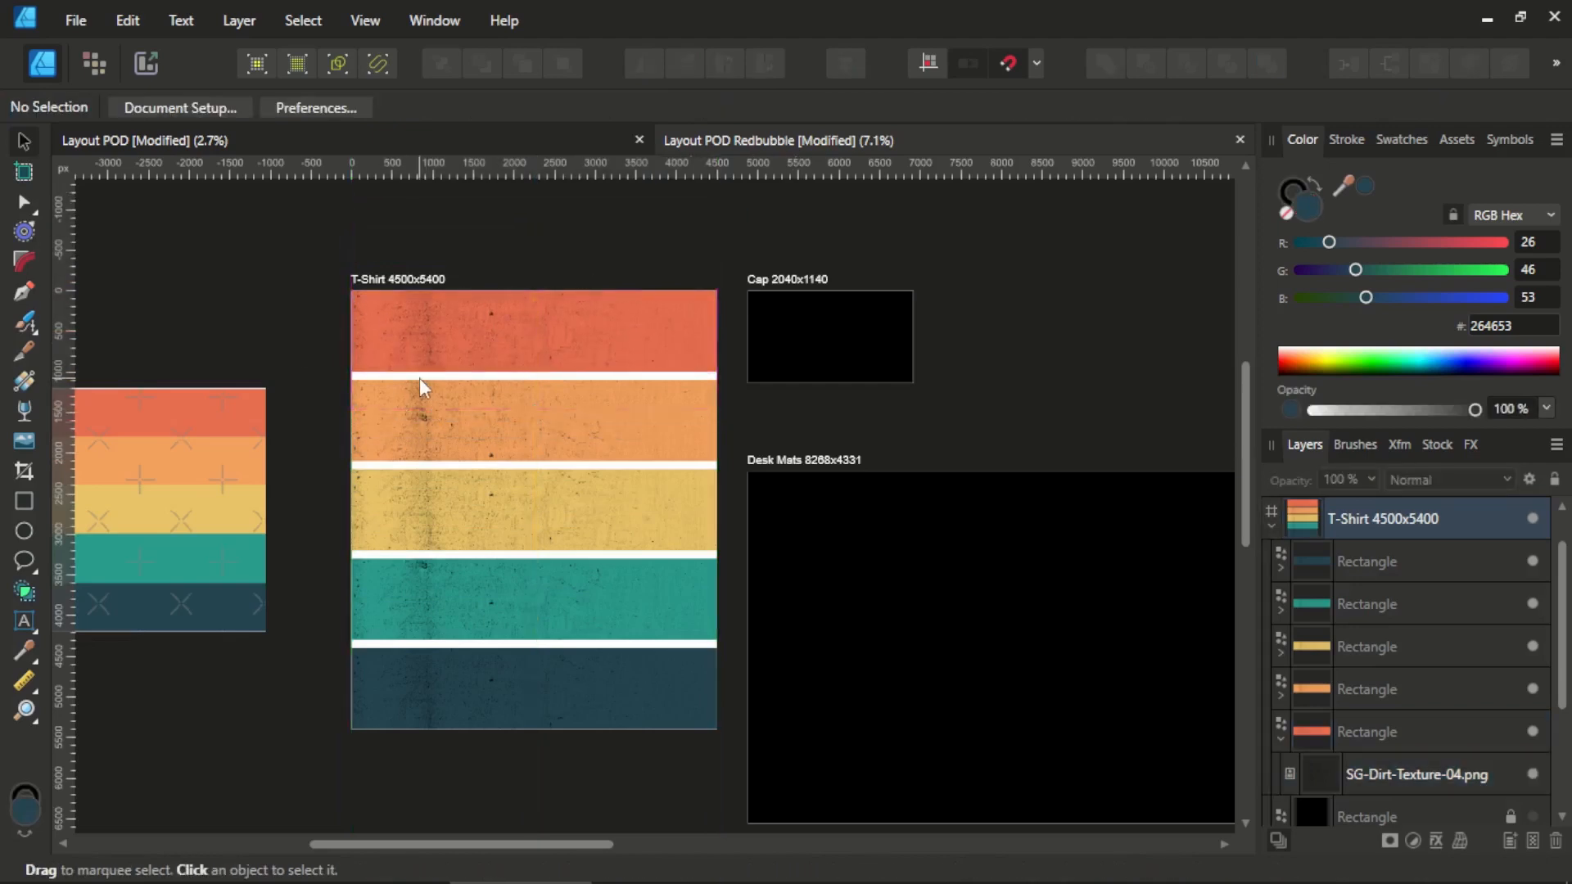
Create an art text line reading "LIFE IS TOO IMPORTANT TO BE TAKEN SERIOUSLY" in the empty area below the artboards.
scroll(295, 345, down, 1)
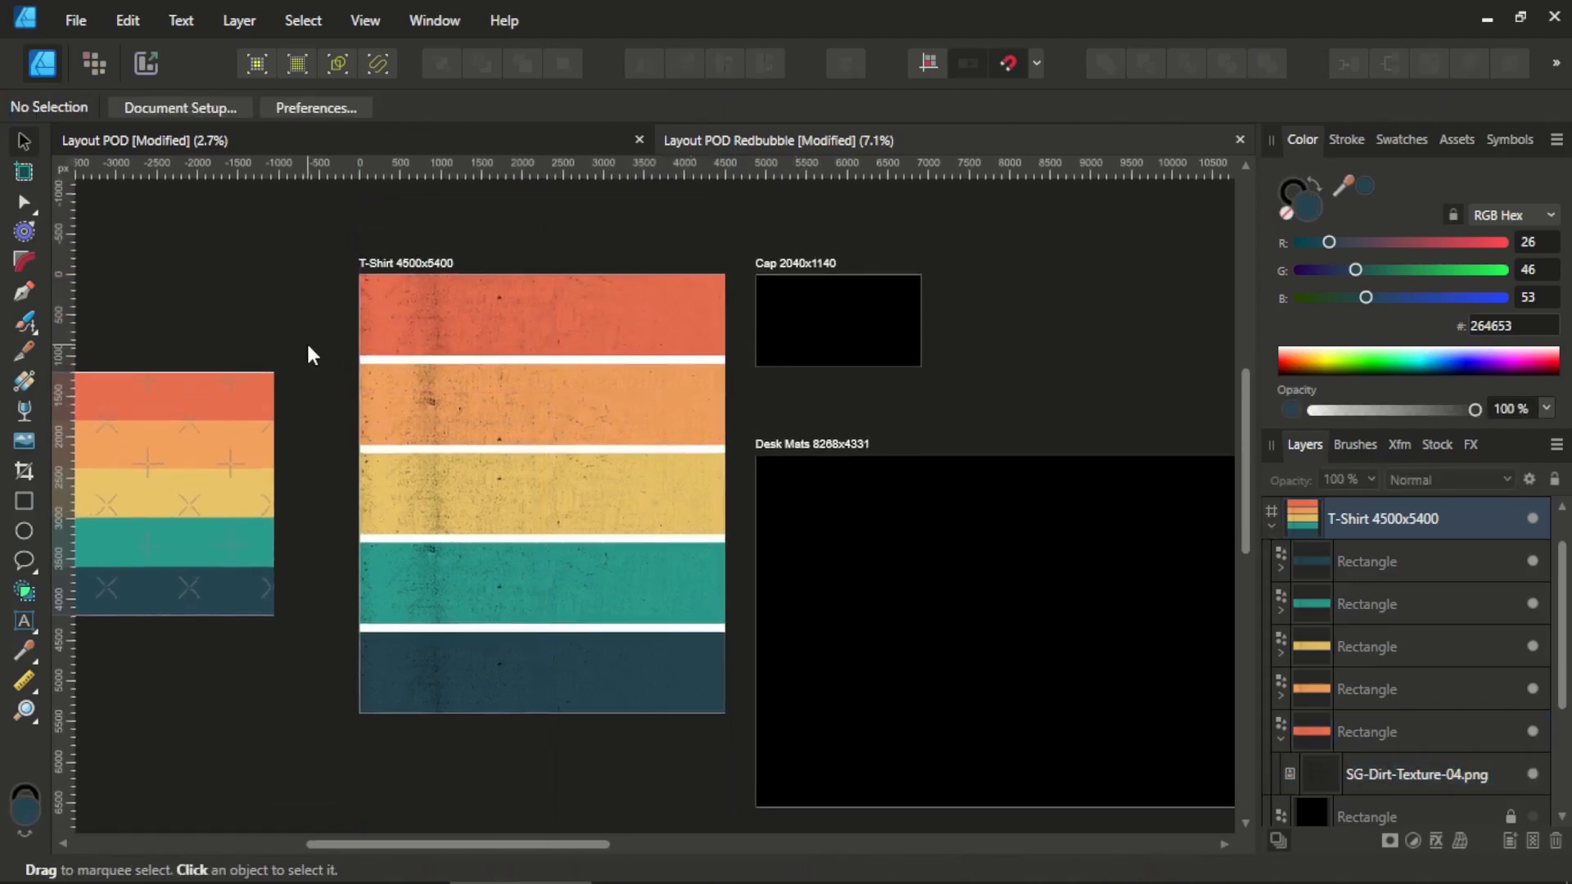
scroll(330, 344, left, 2)
scroll(298, 328, left, 2)
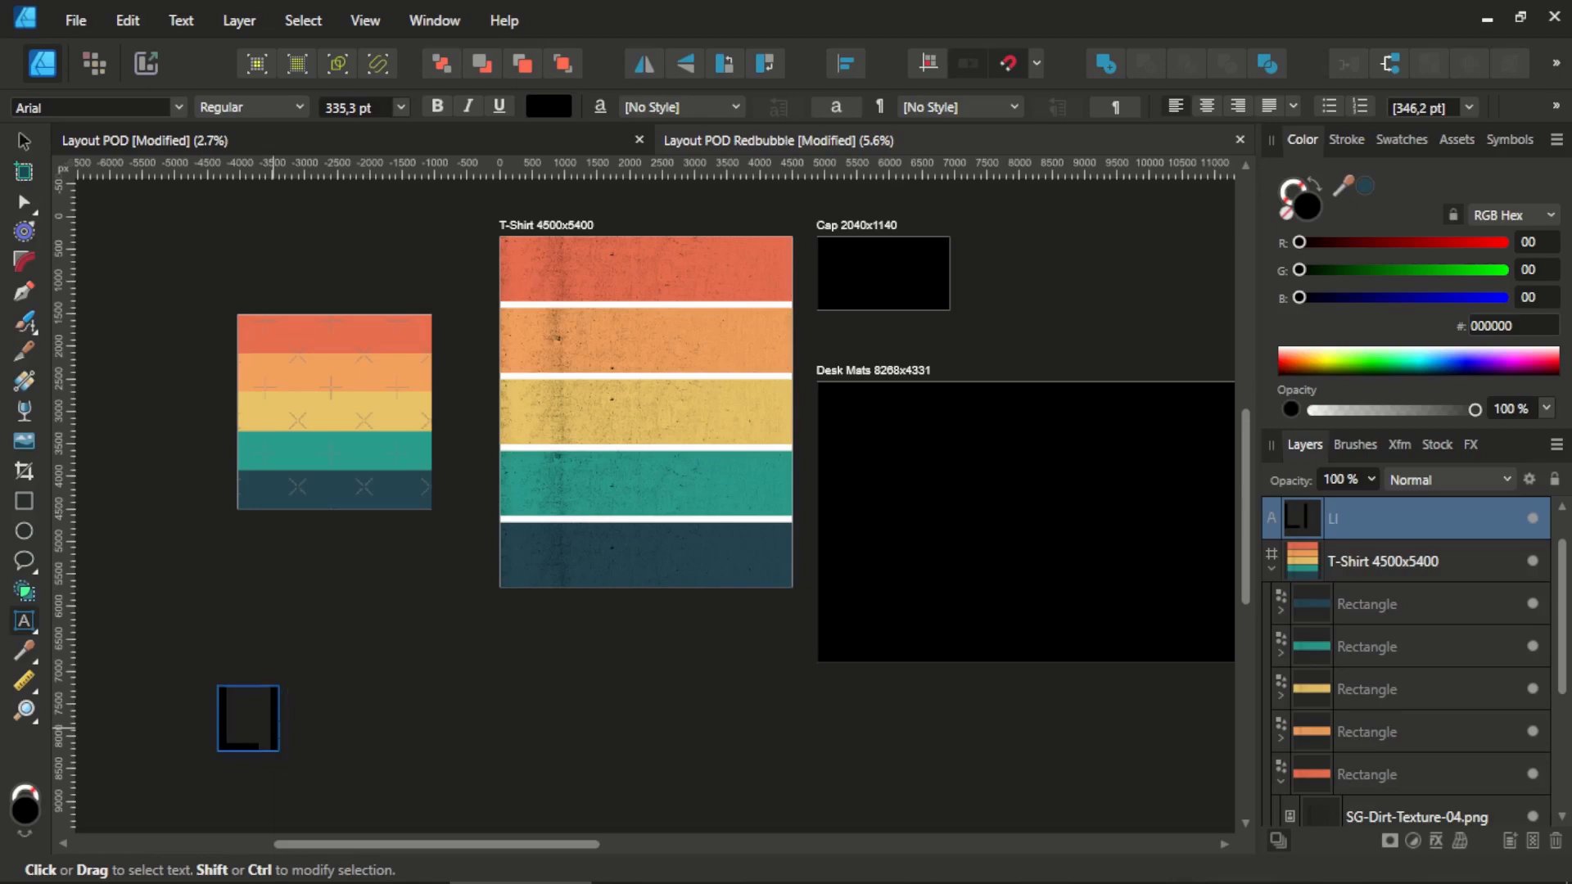
text(FE IS TOO)
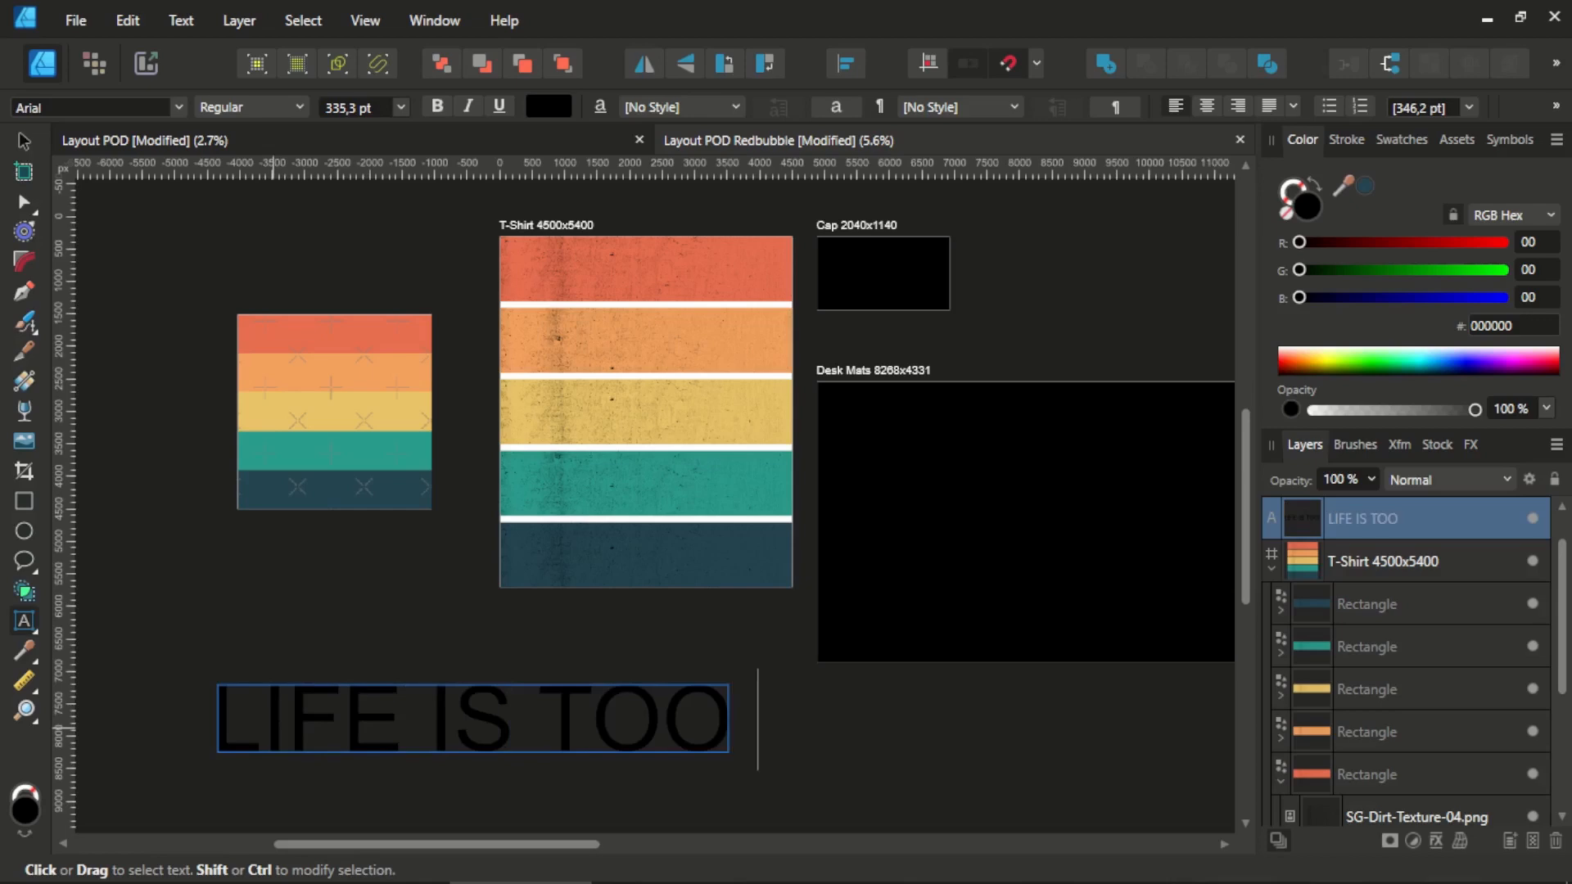
text( IMPORTA)
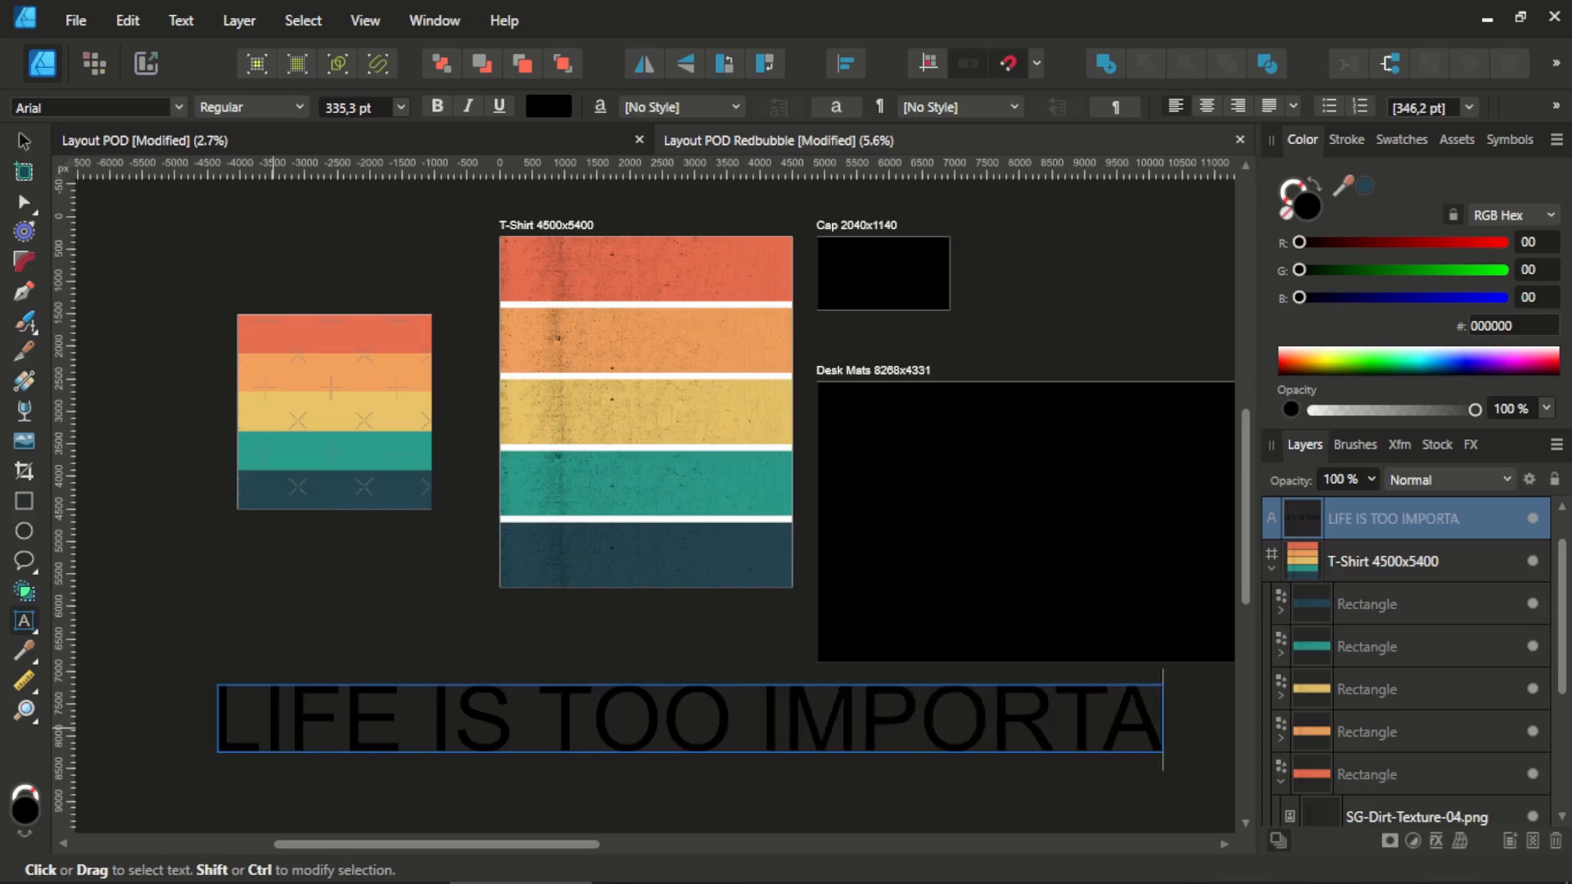
text(A)
key(BackSpace)
text(NT)
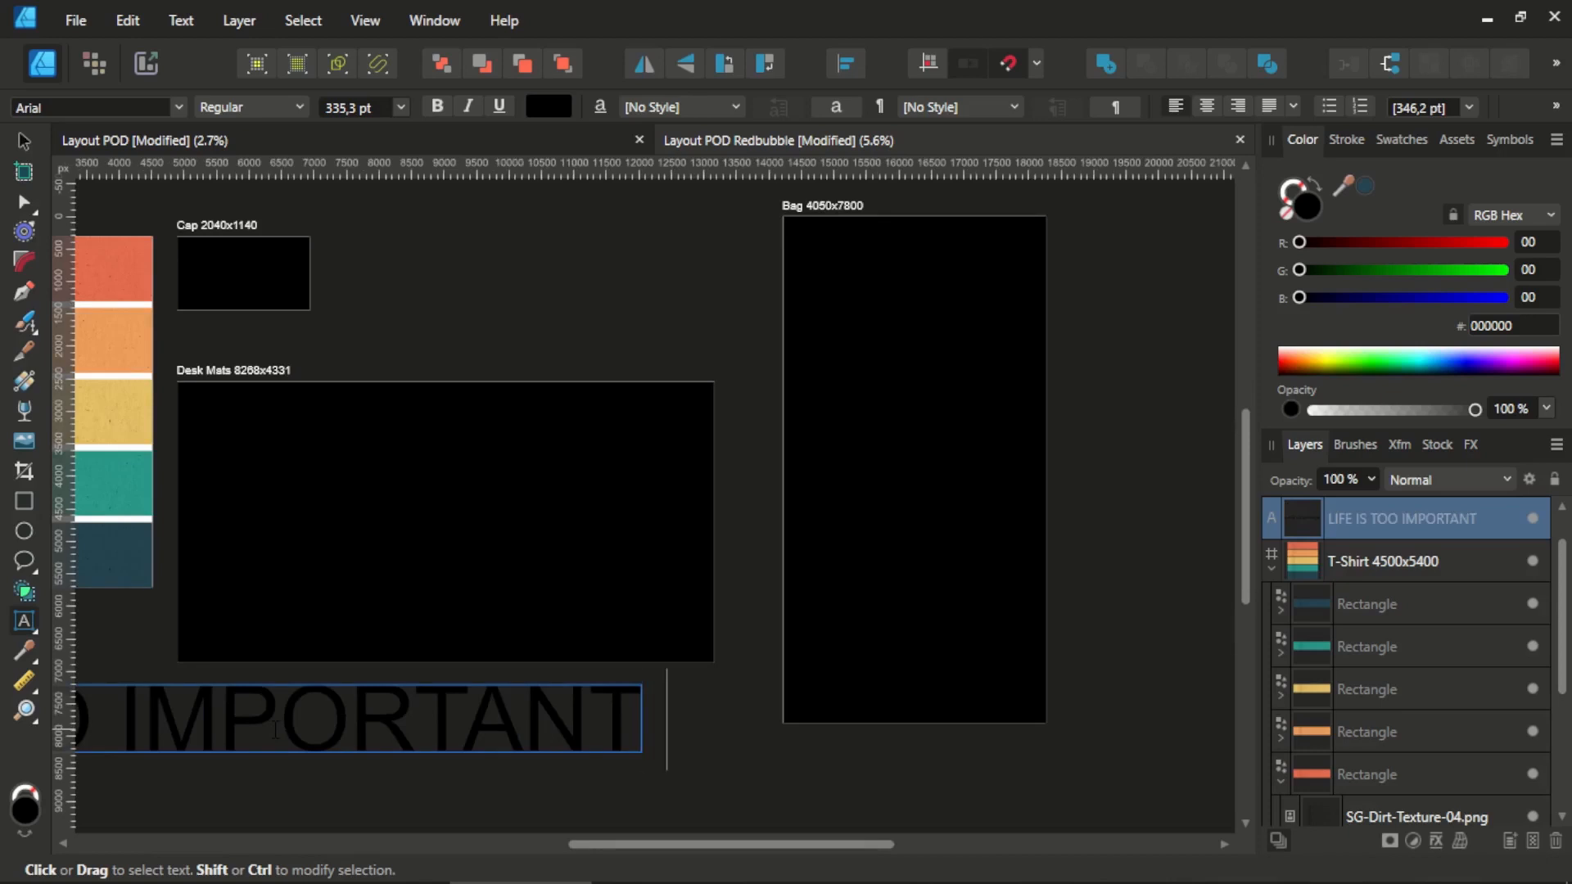
text( TO BE)
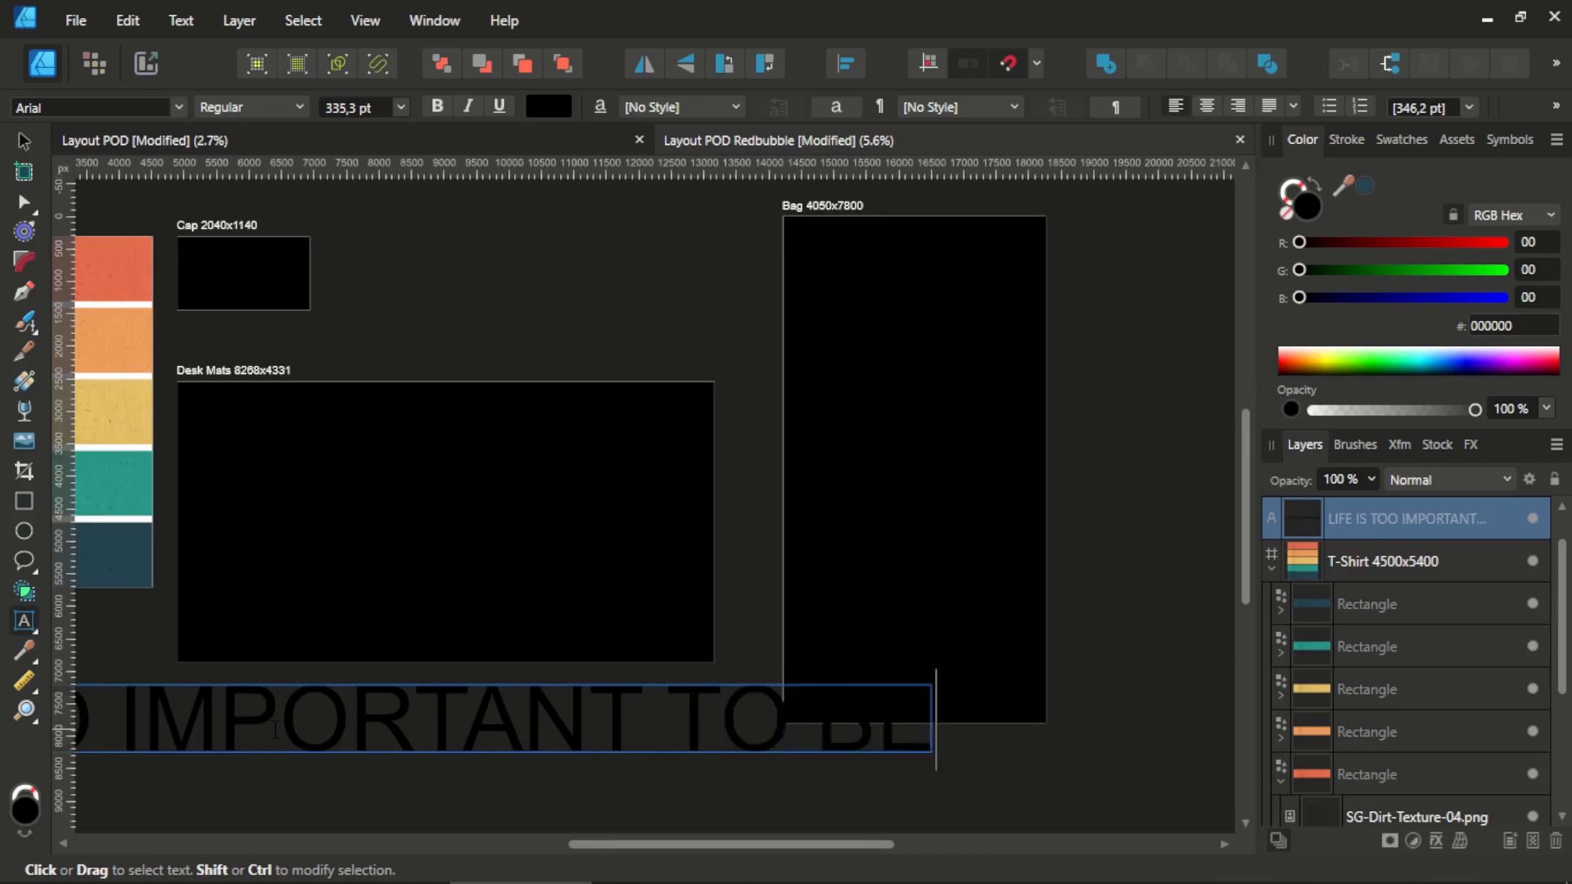
text( TAKEN )
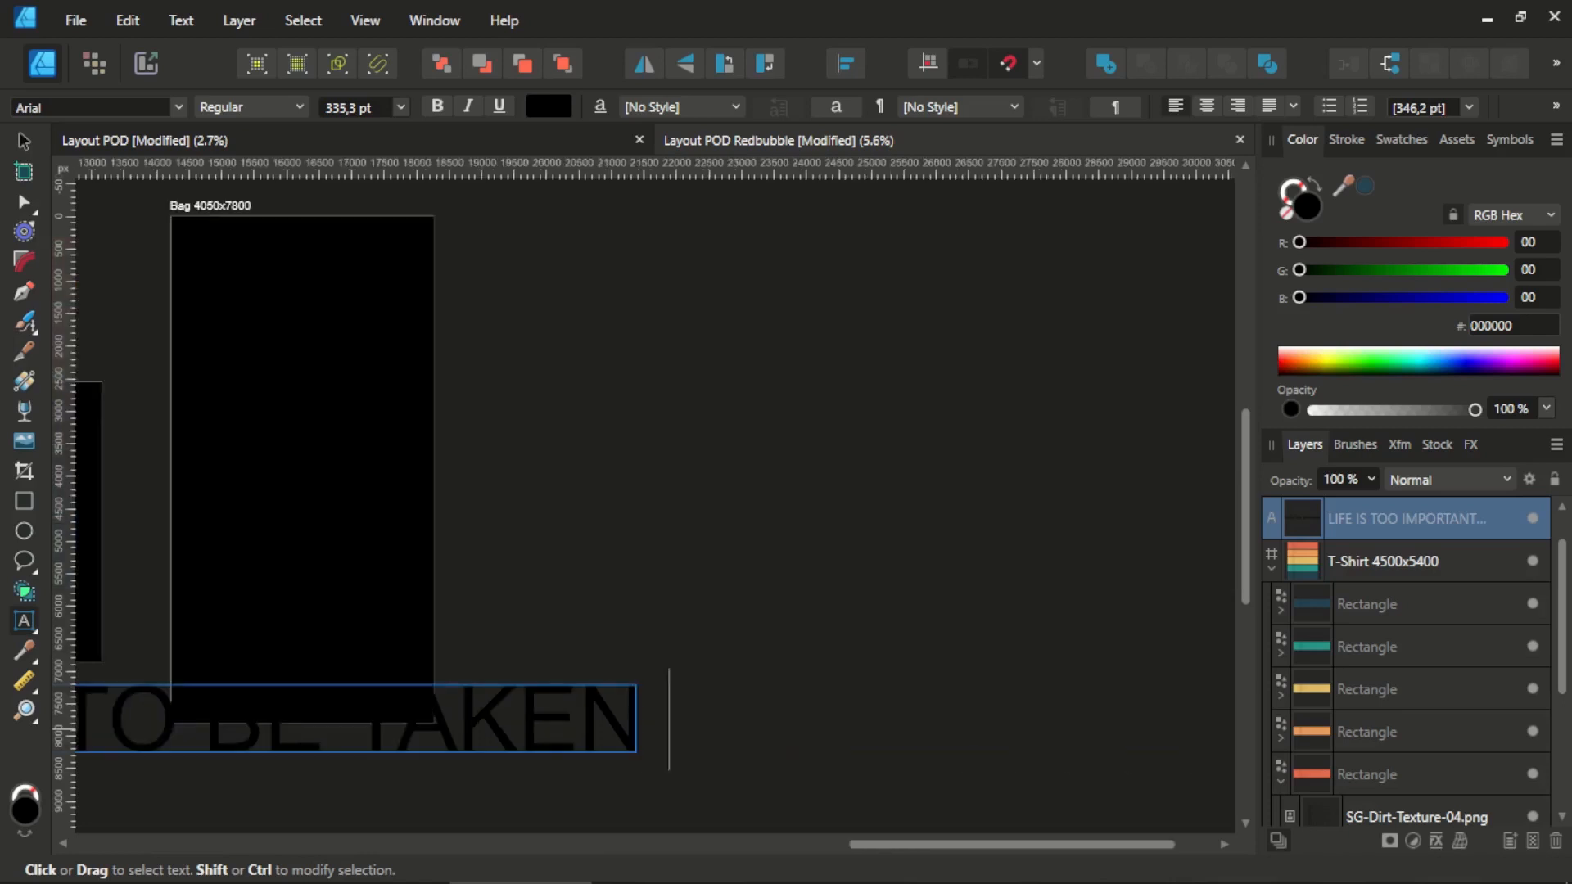
text(SERIOUSL)
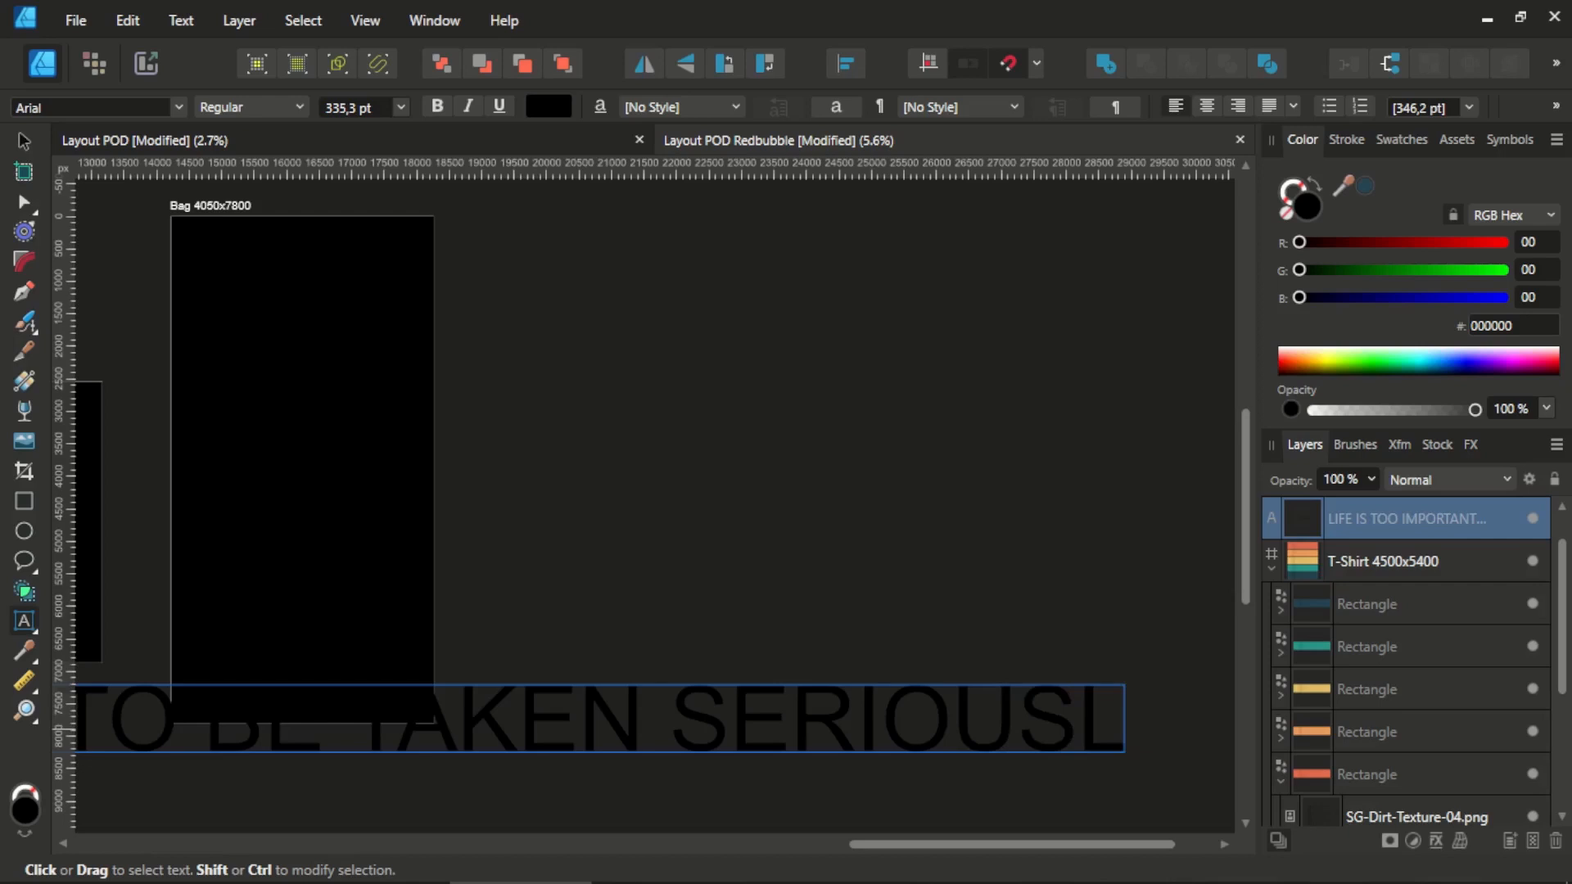
text(Y)
key(Escape)
Move the phrase text line from below the artboards to the empty area above them.
scroll(241, 711, down, 6)
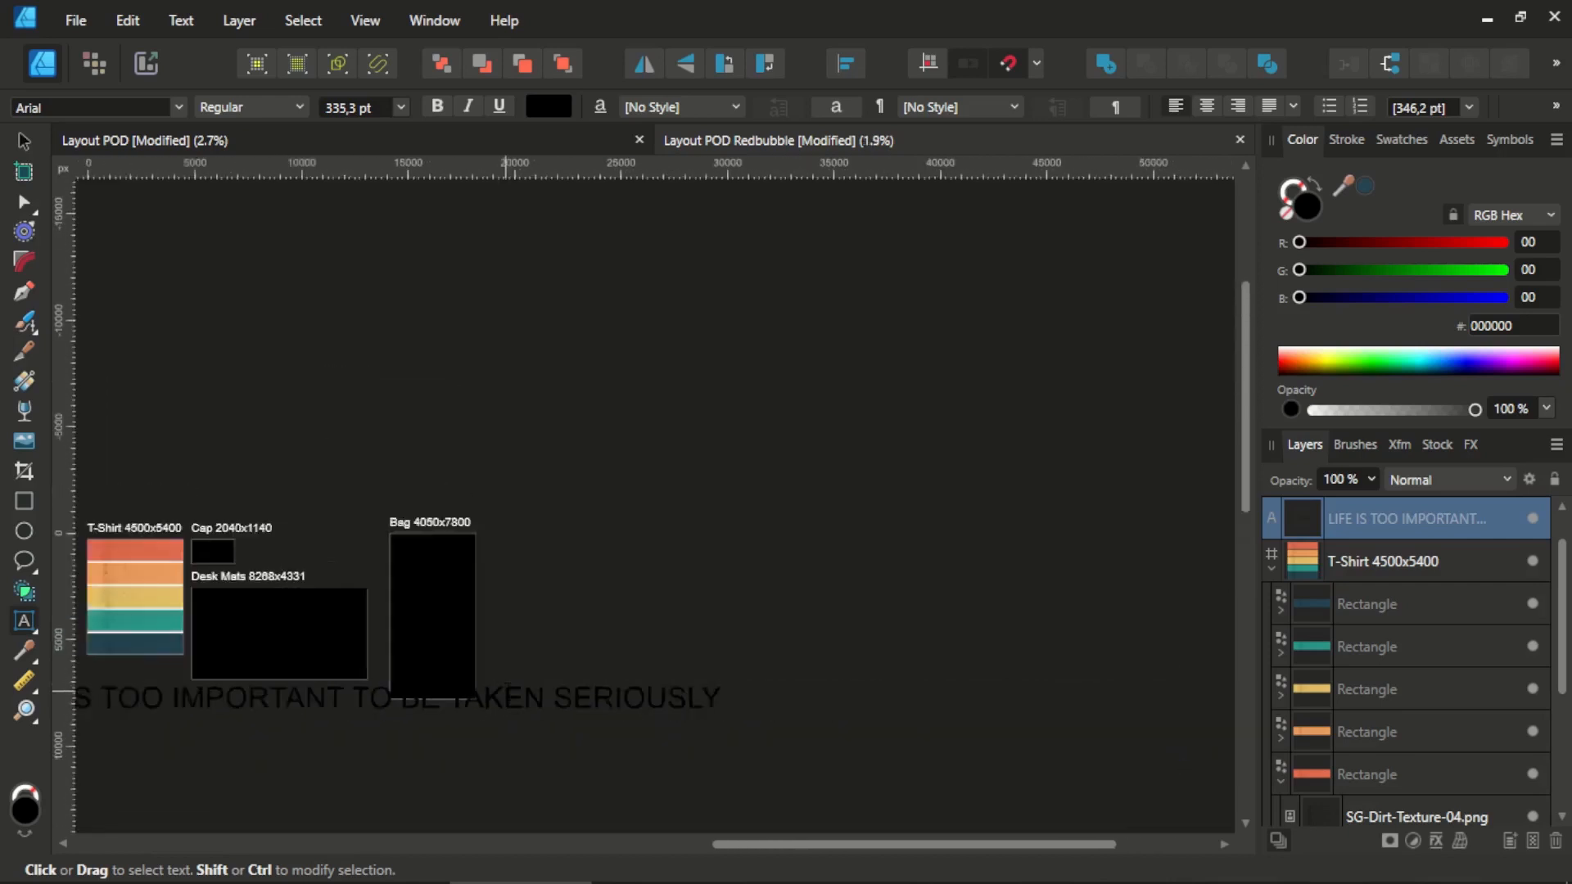
scroll(393, 687, up, 4)
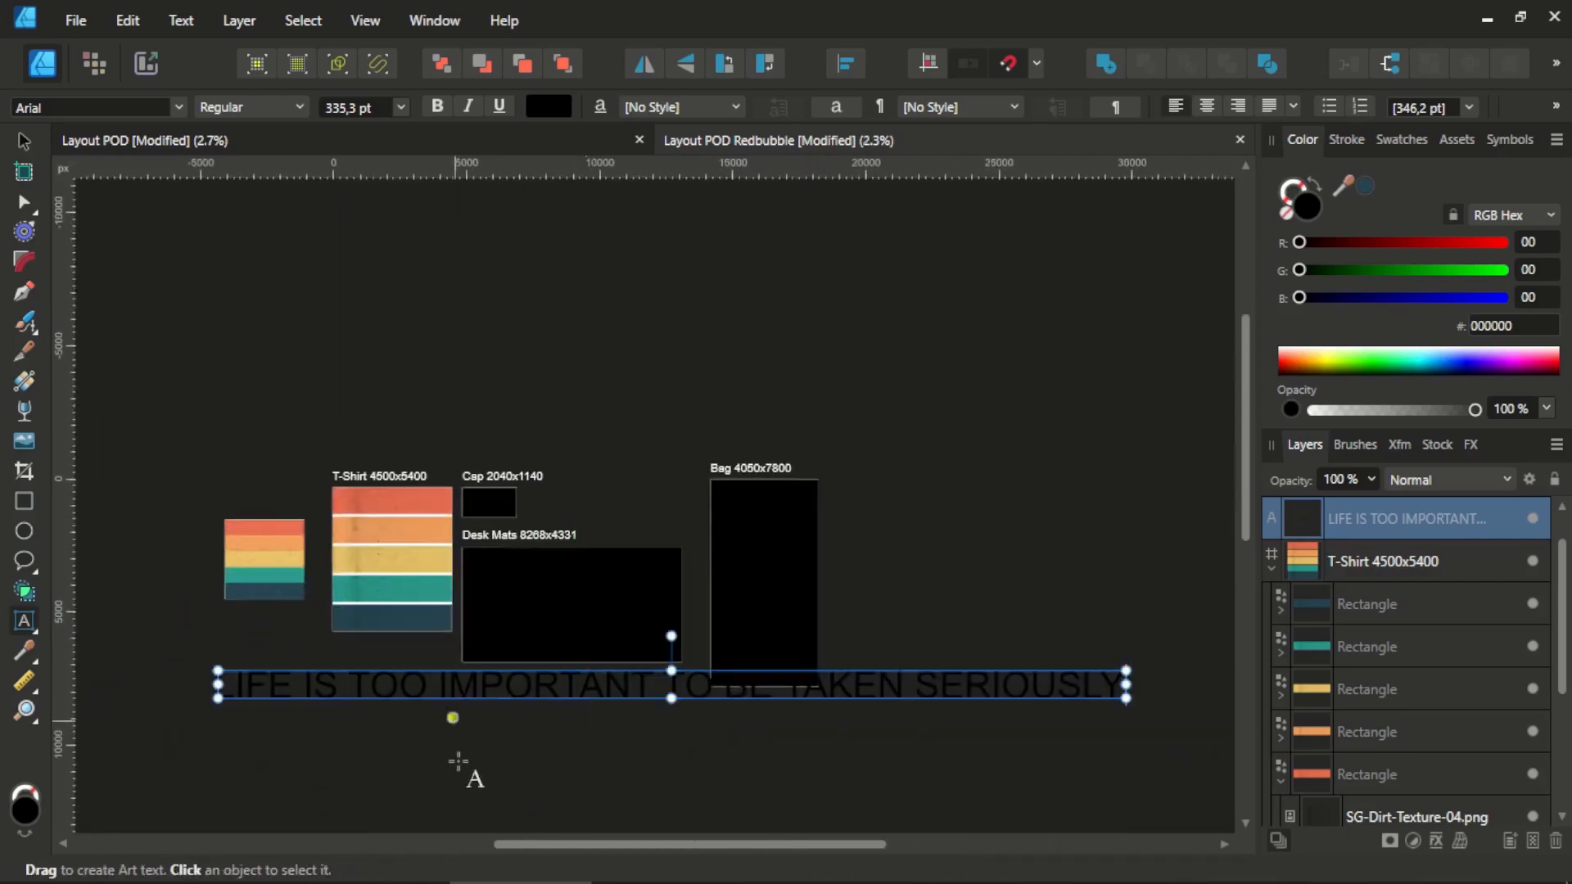
drag(327, 683, 483, 444)
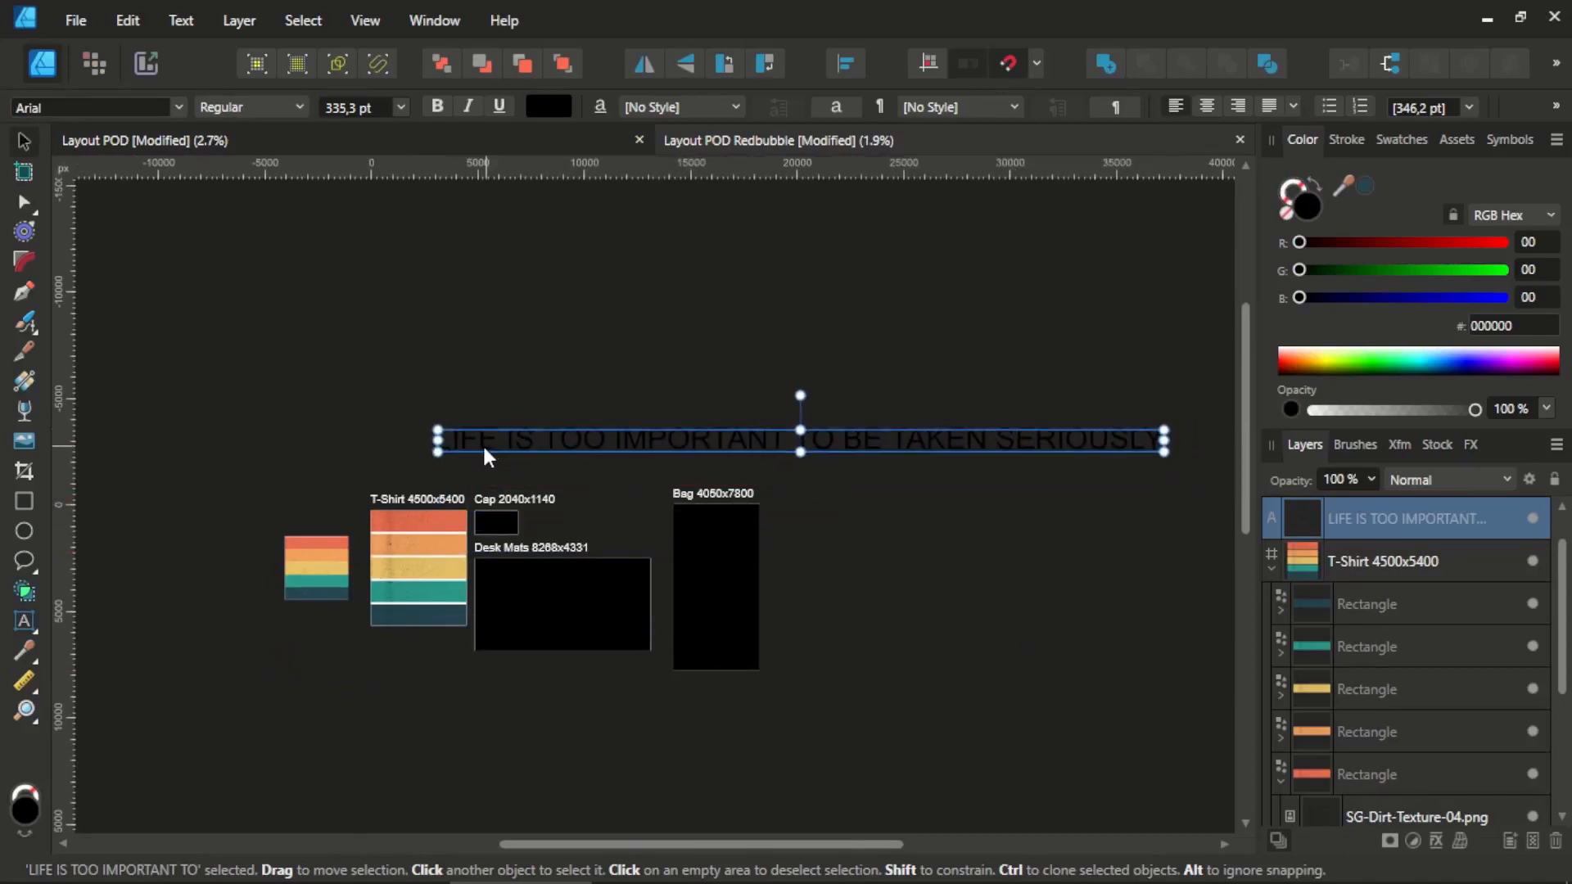
Change the phrase text's font to FONTSPRING DEMO - Zuume Rough.
scroll(411, 479, up, 2)
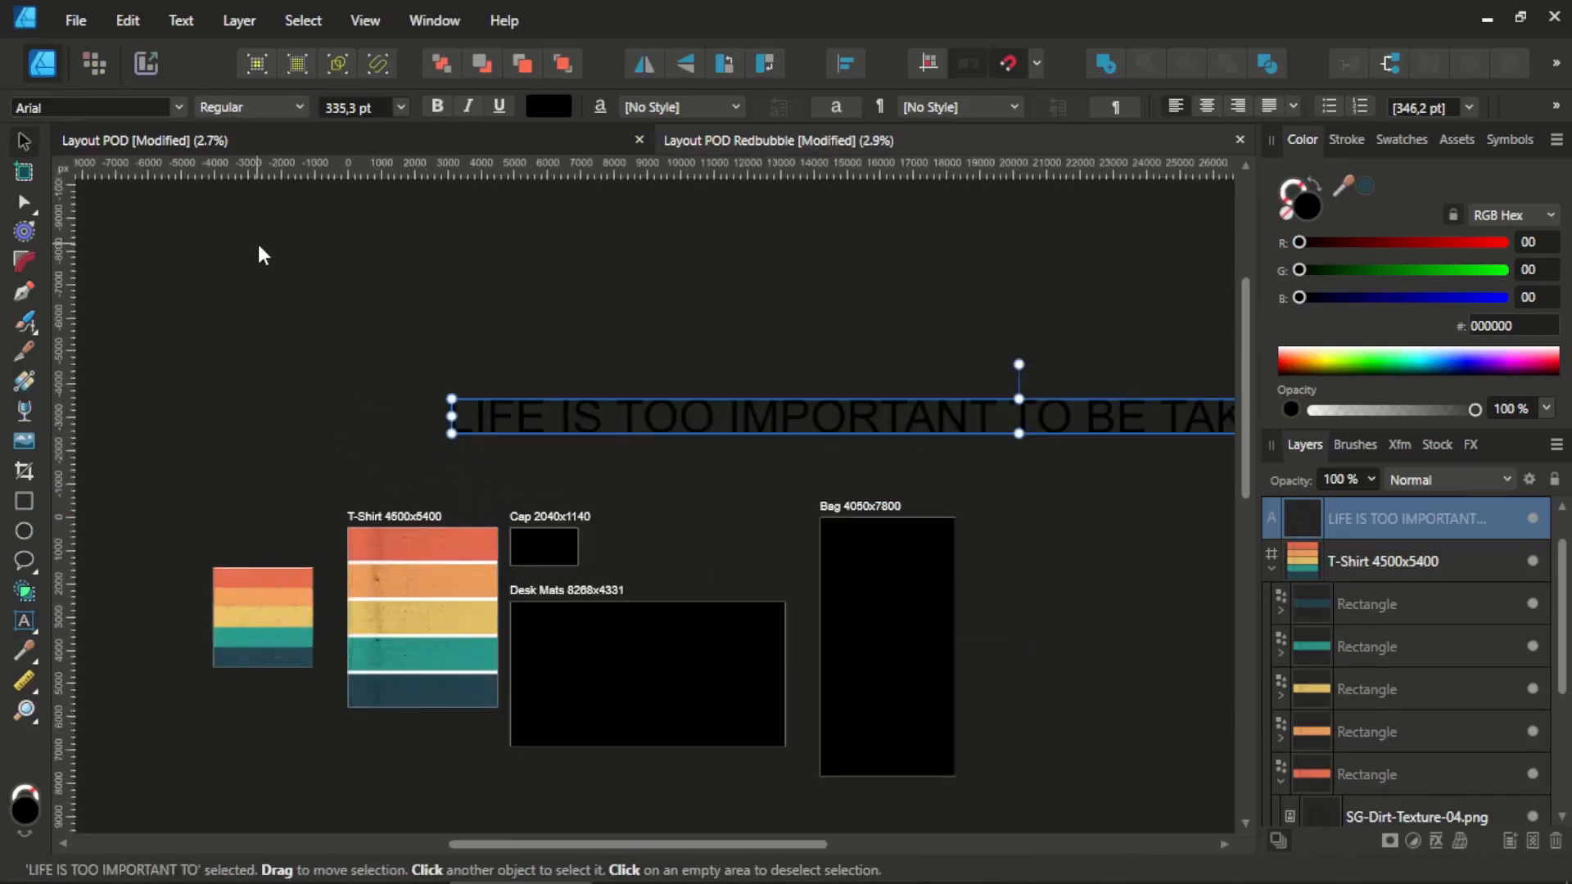
click(180, 114)
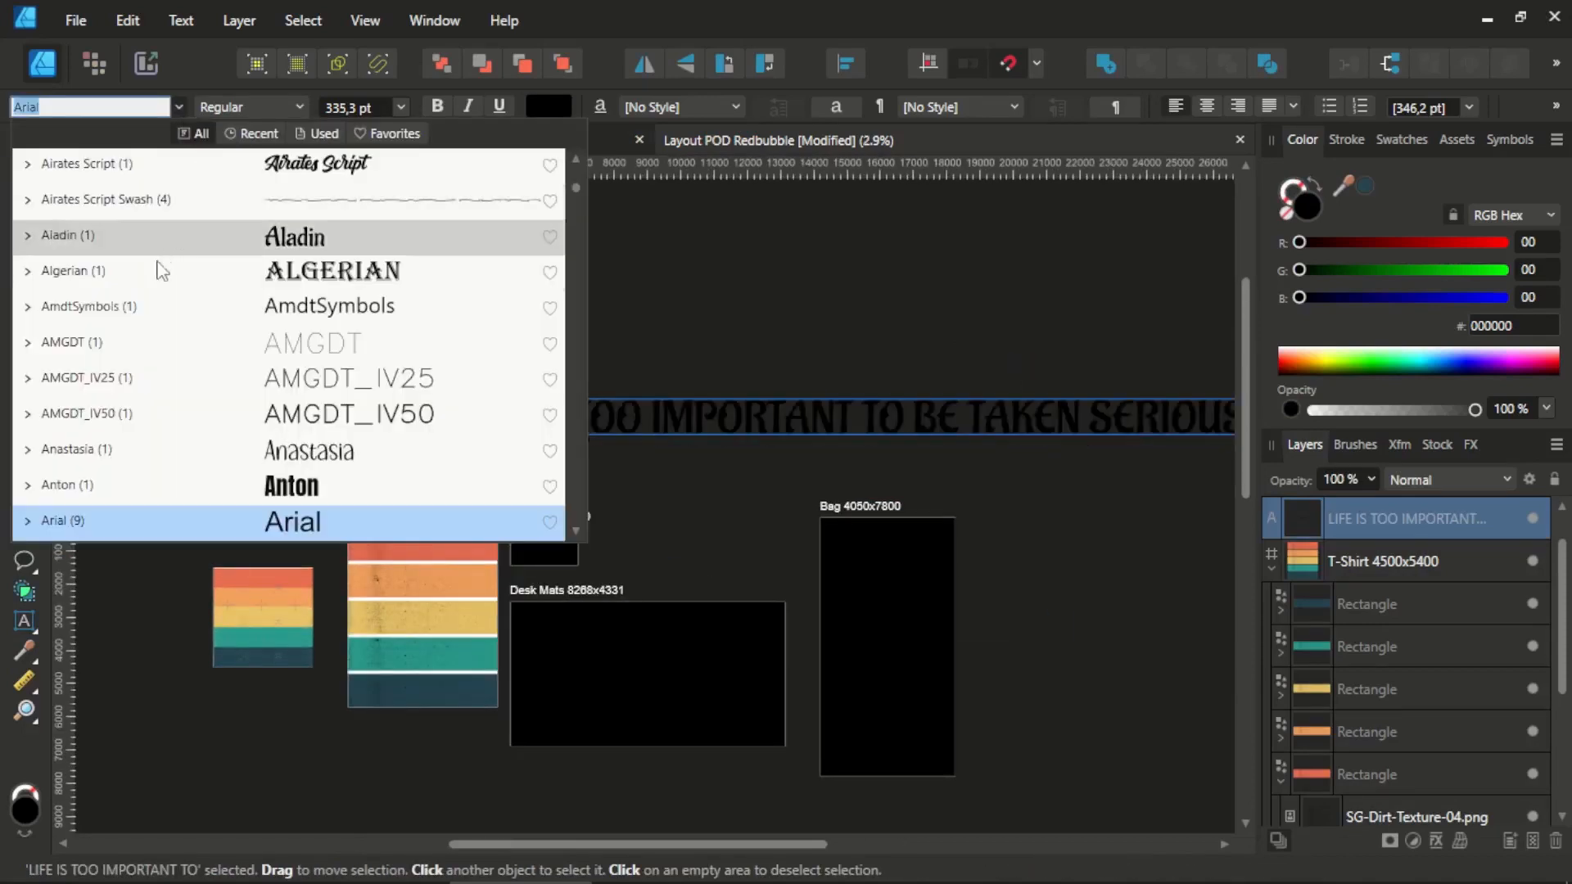
text(ZU)
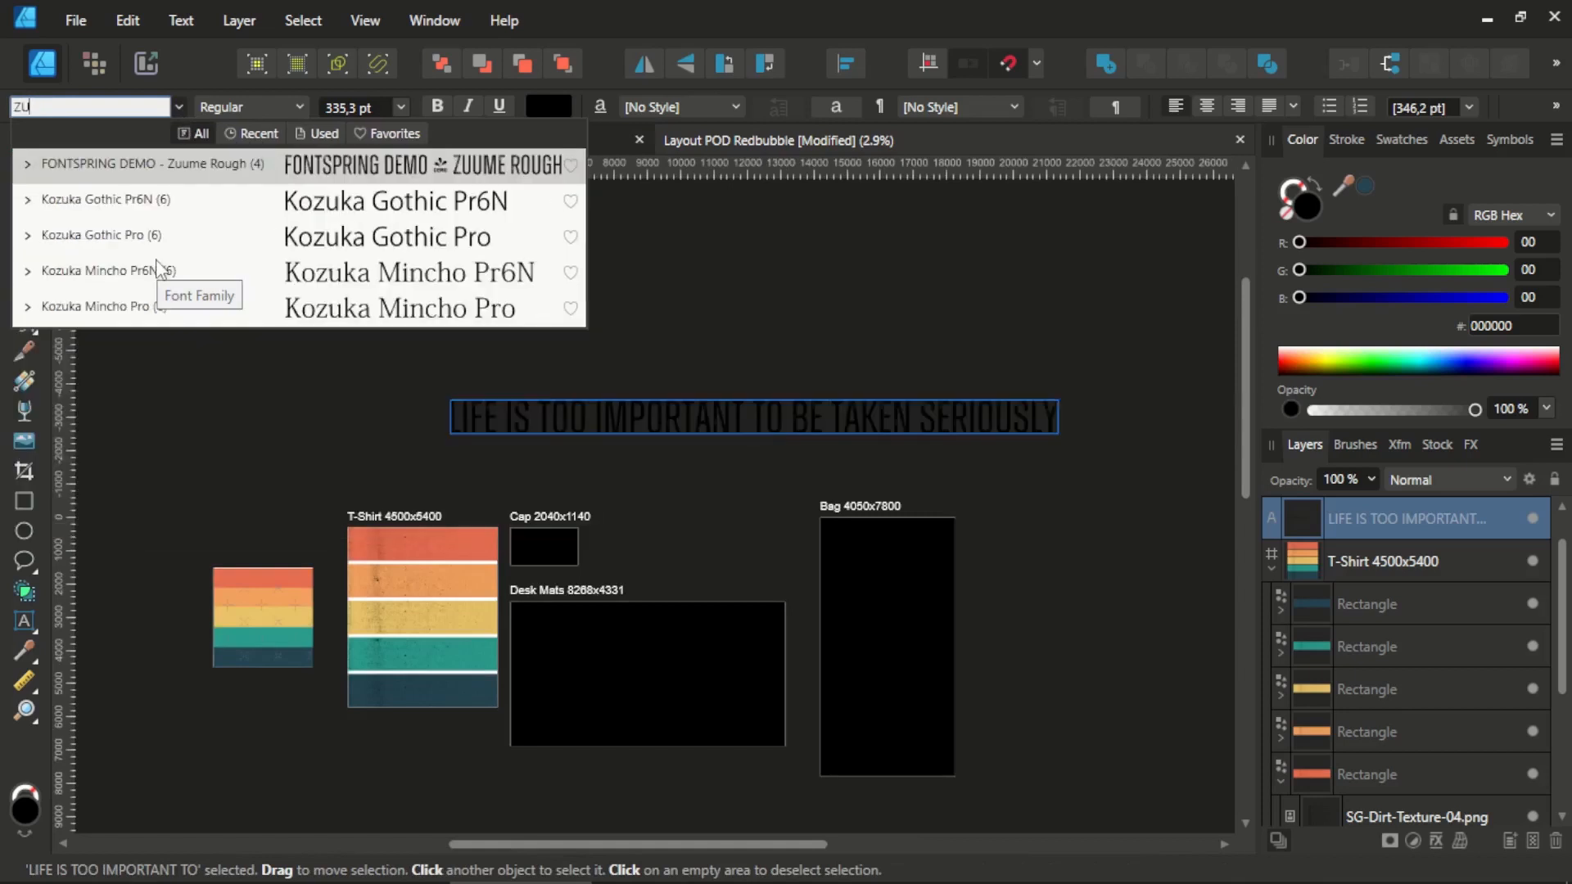
click(464, 168)
Scale the phrase text down to 194,4 pt and place it on the orange stripe of the T-Shirt artboard, starting near the stripe's left edge.
scroll(395, 401, up, 2)
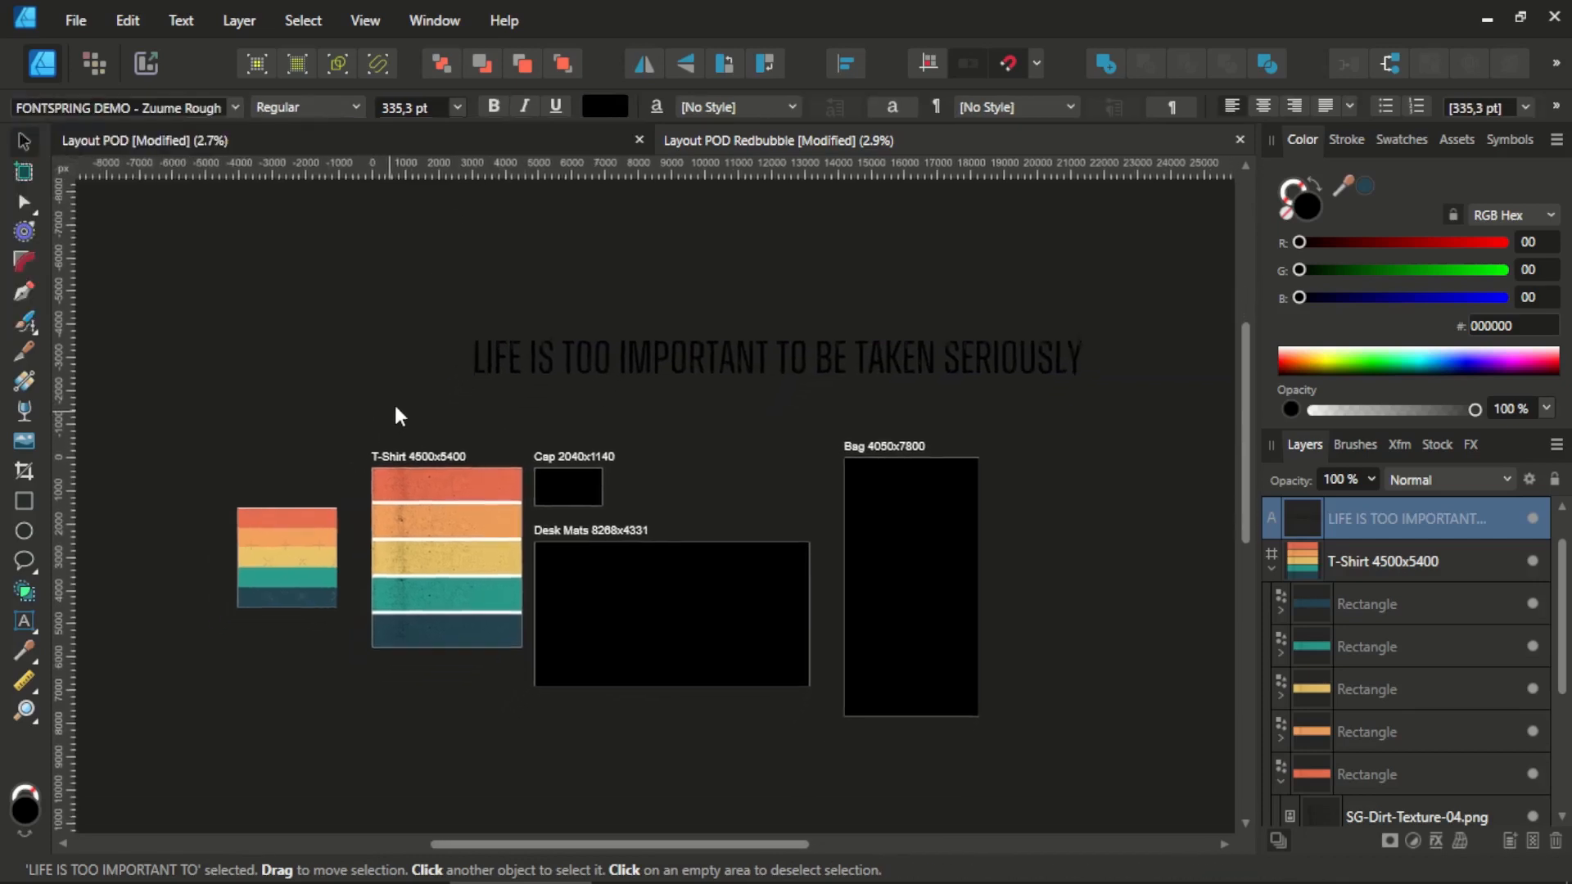
click(793, 327)
drag(793, 327, 658, 450)
scroll(458, 500, down, 2)
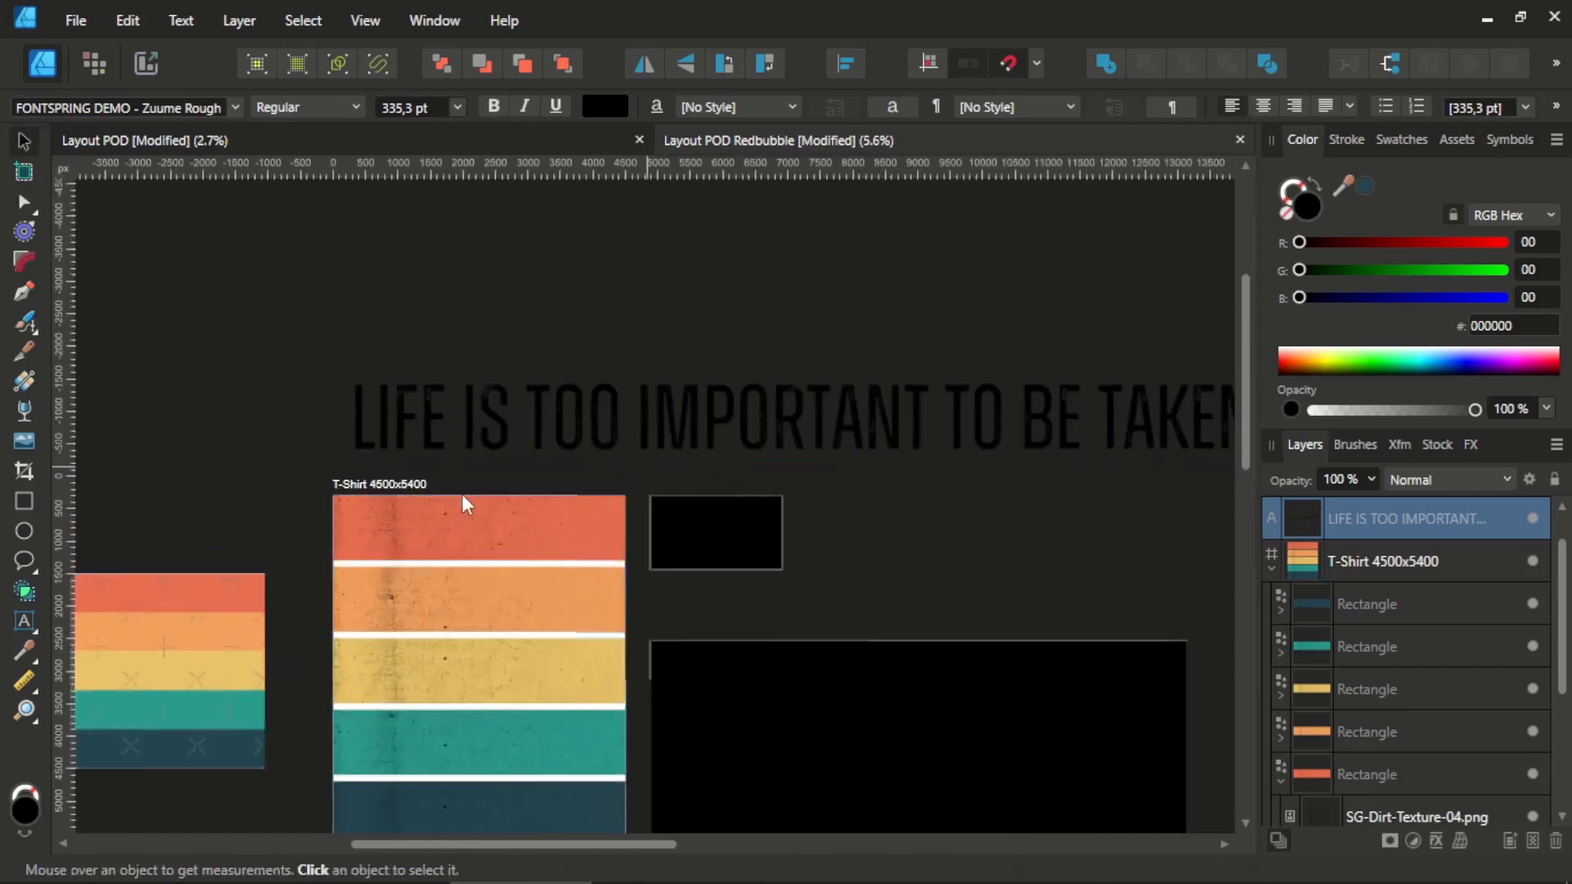
drag(1017, 473, 759, 456)
scroll(513, 511, up, 4)
drag(641, 315, 614, 602)
scroll(602, 622, down, 4)
scroll(597, 622, up, 5)
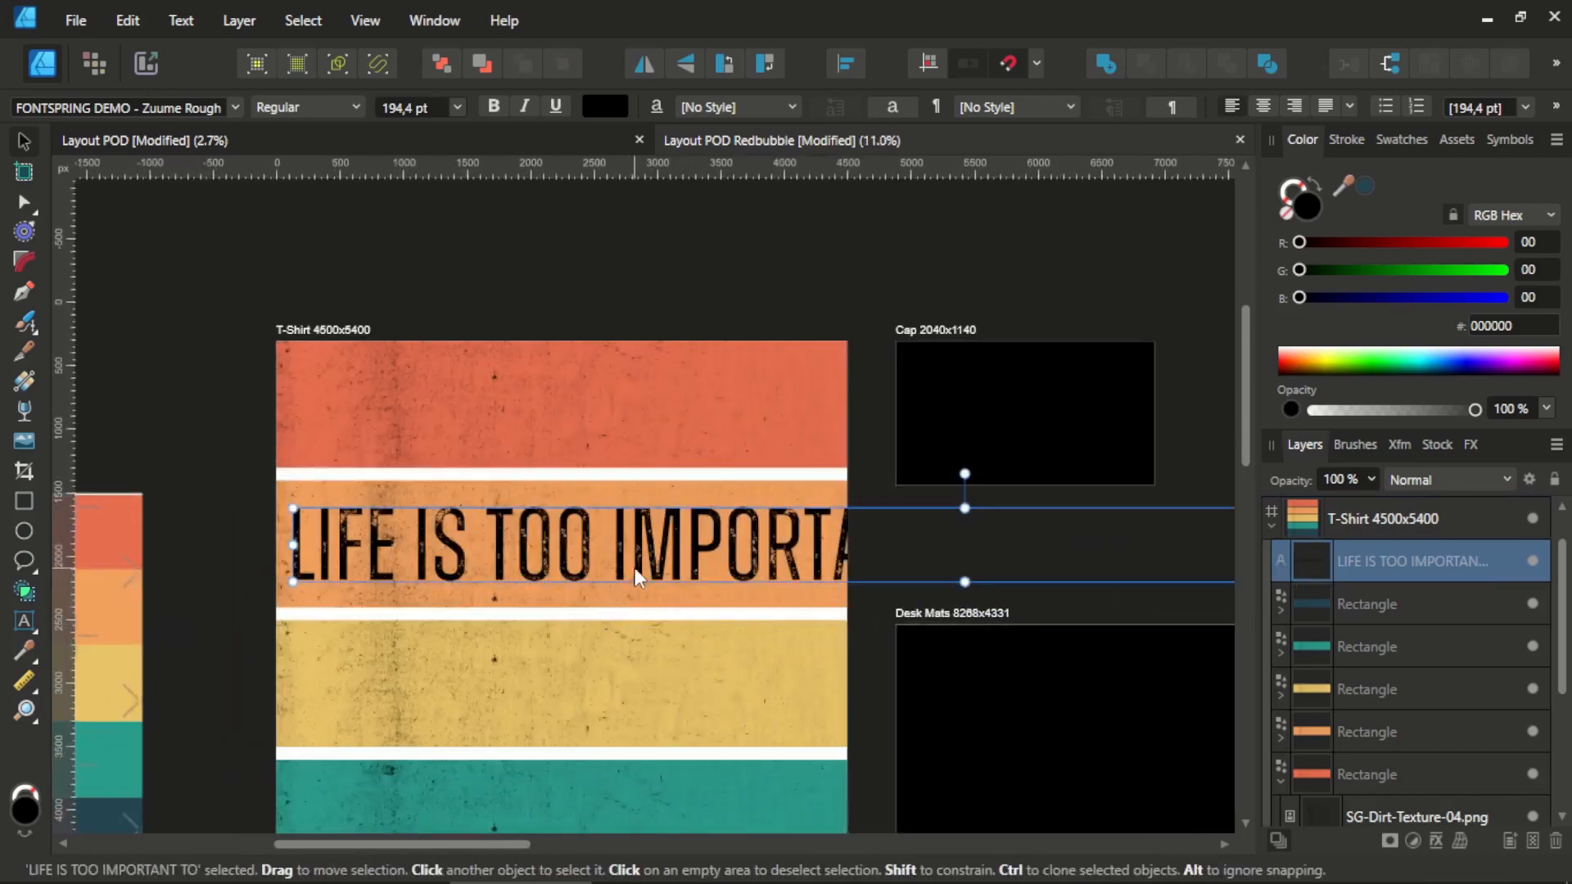
Duplicate the phrase text from the orange stripe straight up onto the top red stripe.
drag(645, 537, 649, 404)
scroll(650, 405, down, 3)
scroll(643, 450, up, 3)
click(635, 489)
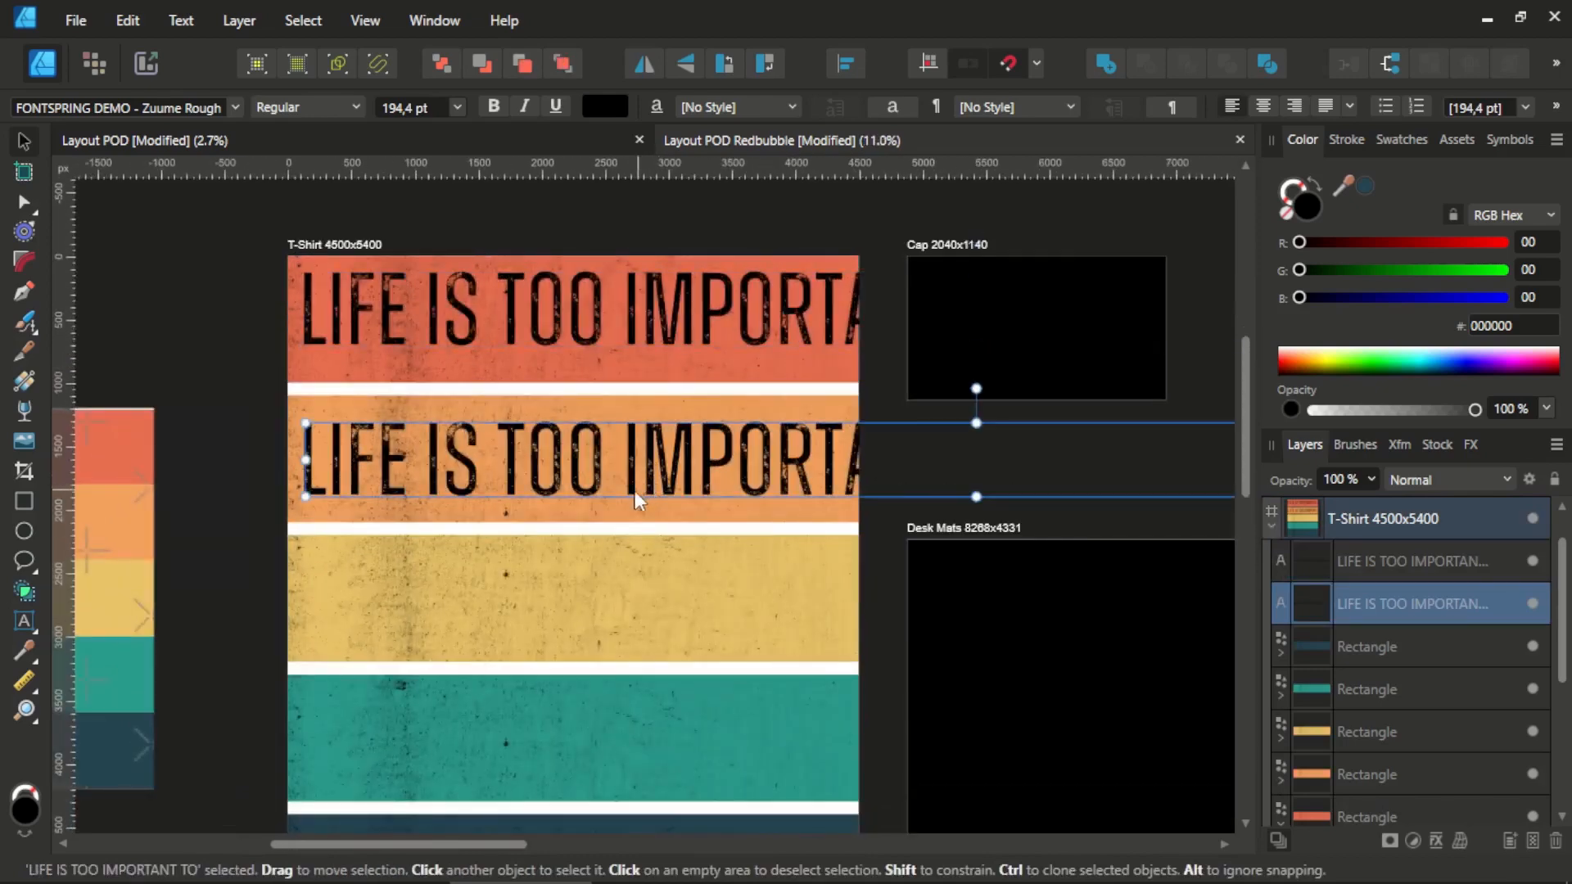
Duplicate the orange stripe's phrase text straight down onto the yellow and teal stripes.
scroll(636, 489, down, 3)
key(ctrl+d)
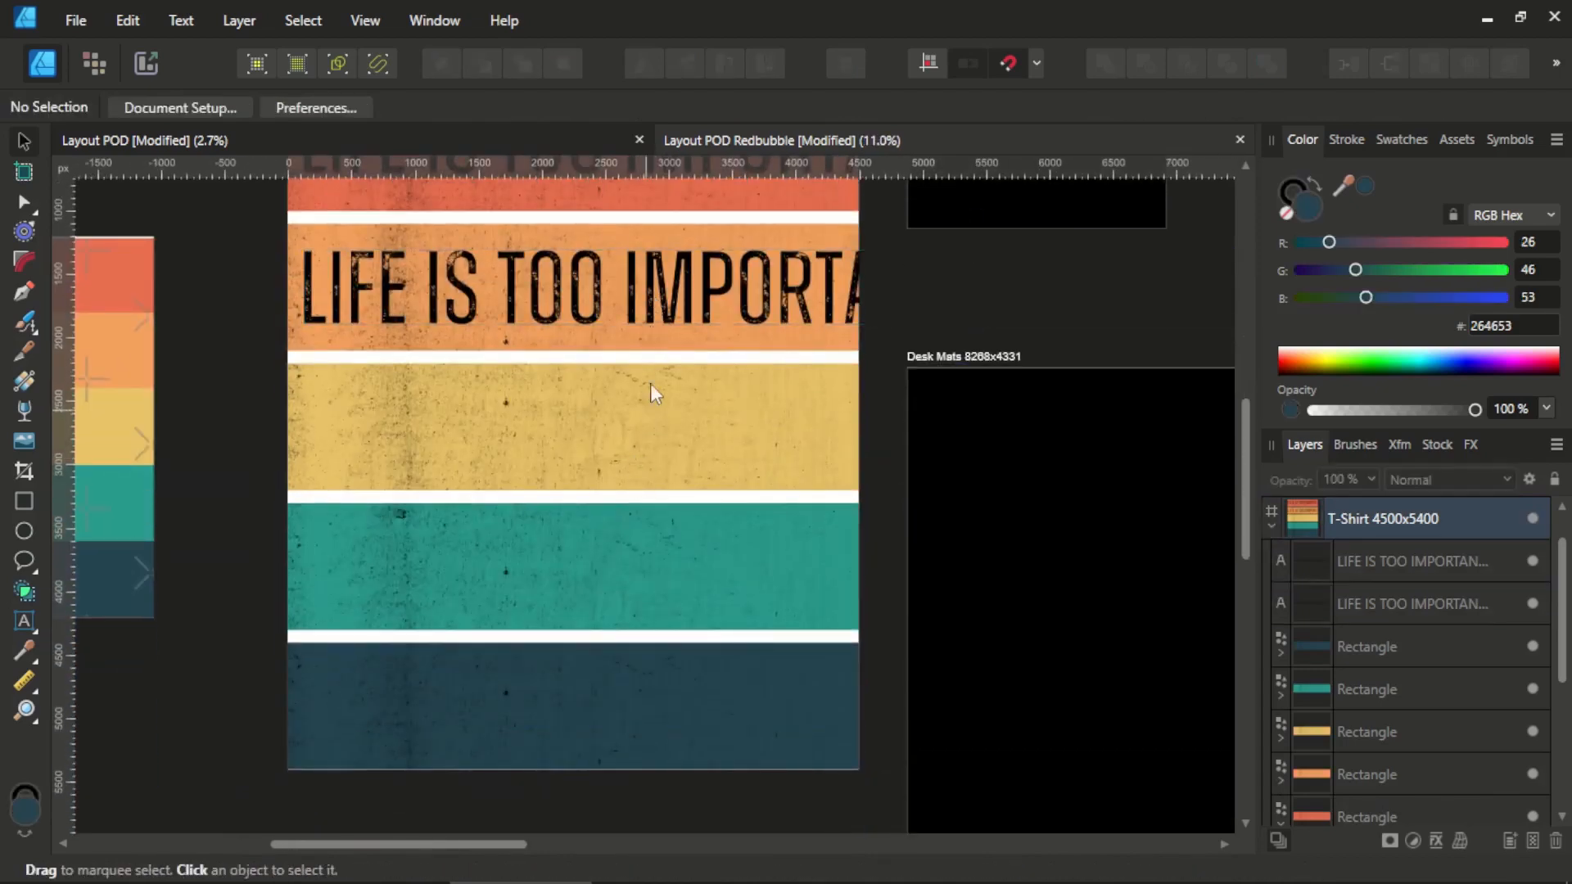
click(656, 301)
mouse_move(661, 289)
mouse_down()
mouse_move(661, 449)
mouse_move(708, 459)
mouse_move(670, 583)
mouse_up()
Trim the teal stripe's text to "SERIOUSLY" by deleting all the words before it.
double_click(300, 565)
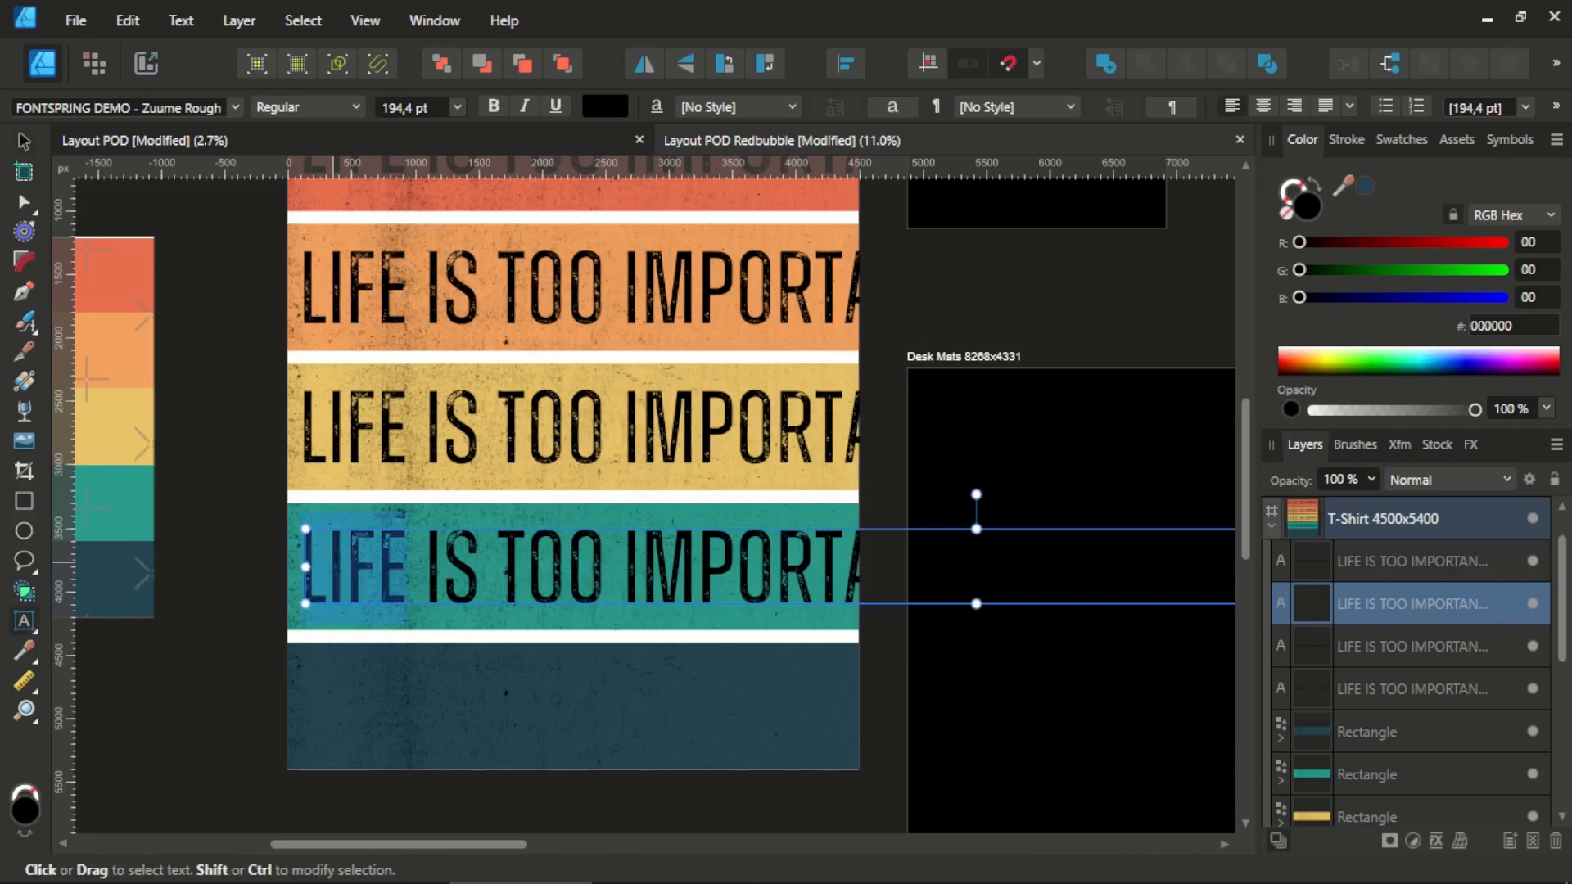
key(Delete)
key(Delete)
key(Delete)
key(Delete)
key(Delete)
key(Delete)
key(Delete)
key(Delete)
key(Delete)
key(Delete)
key(Delete)
key(Delete)
key(Delete)
key(Delete)
key(Delete)
key(Delete)
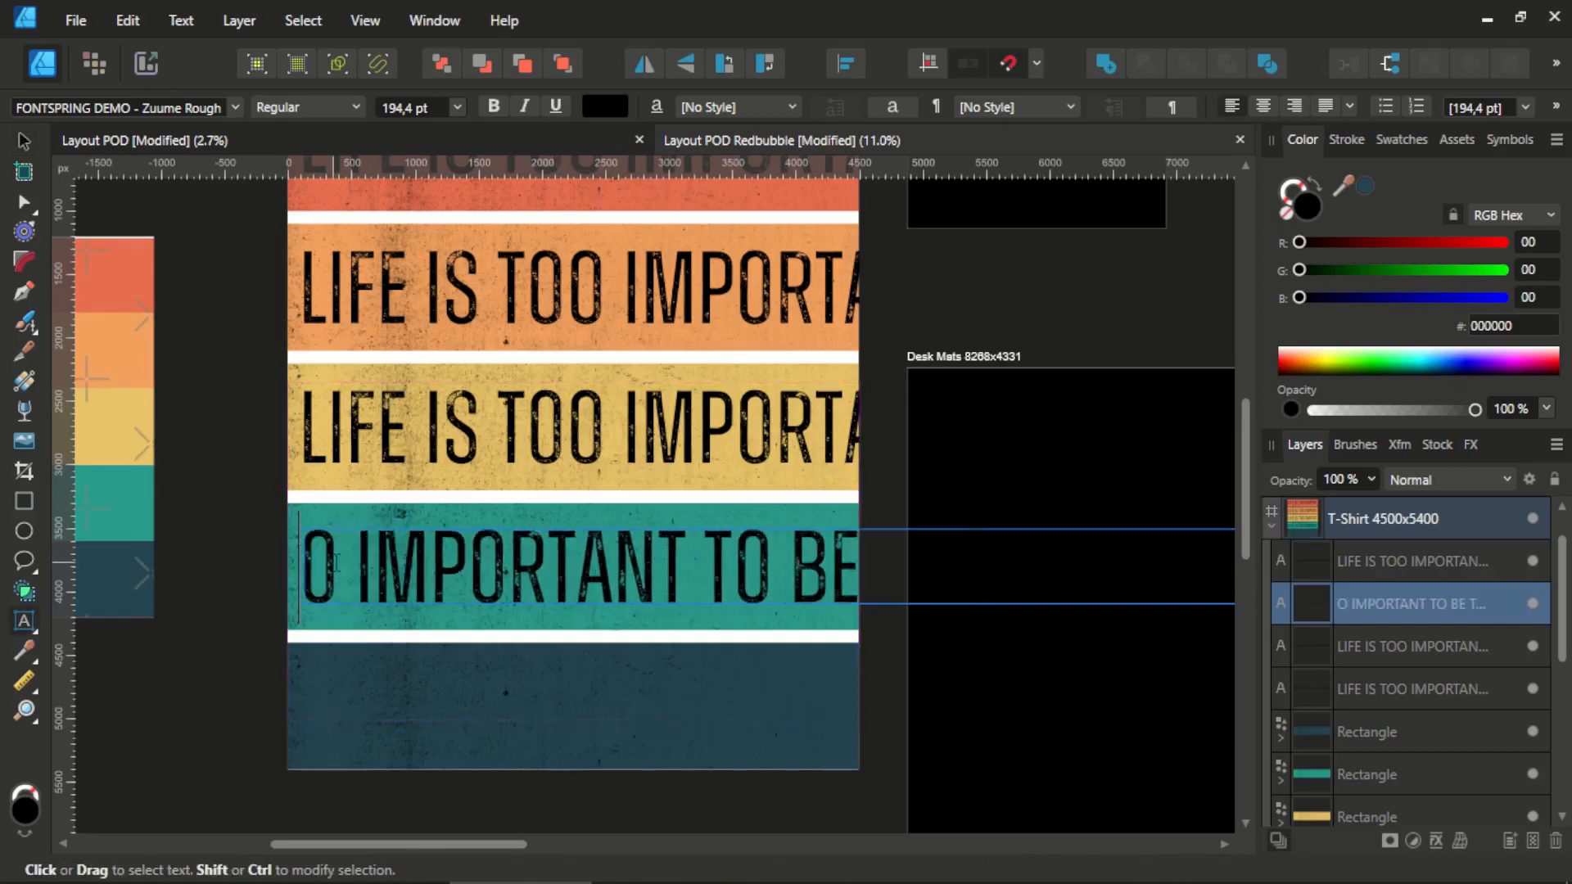
key(Delete)
key(Delete)
key(Delete)
key(Delete)
key(Delete)
key(Delete)
key(Delete)
key(Delete)
key(Delete)
key(Delete)
key(Delete)
key(Delete)
key(Delete)
key(Delete)
key(Delete)
key(Delete)
key(Delete)
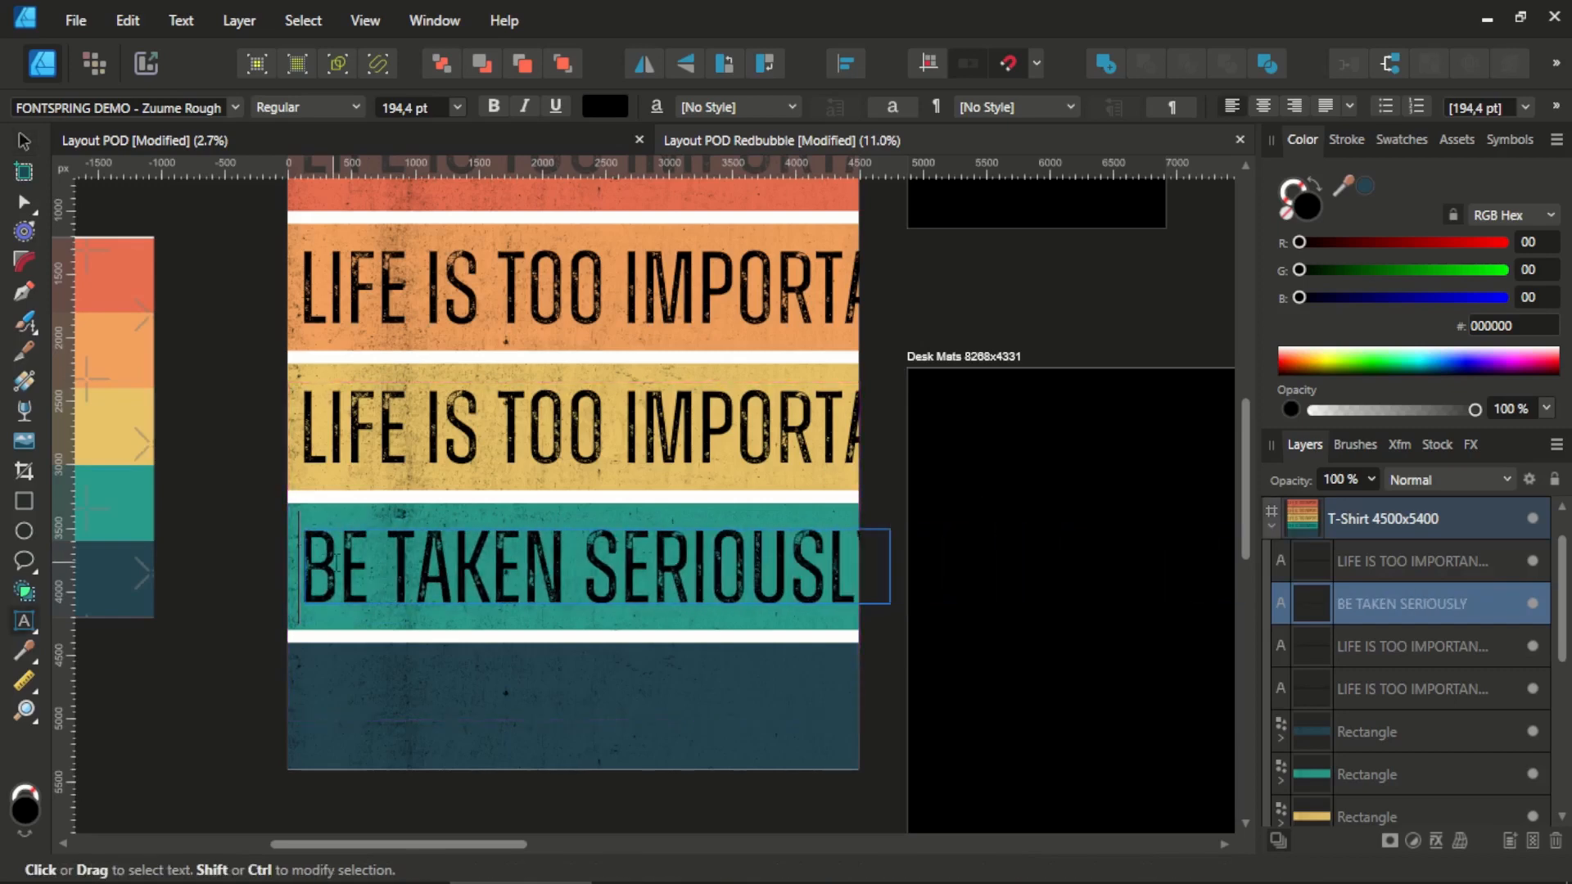
key(Delete)
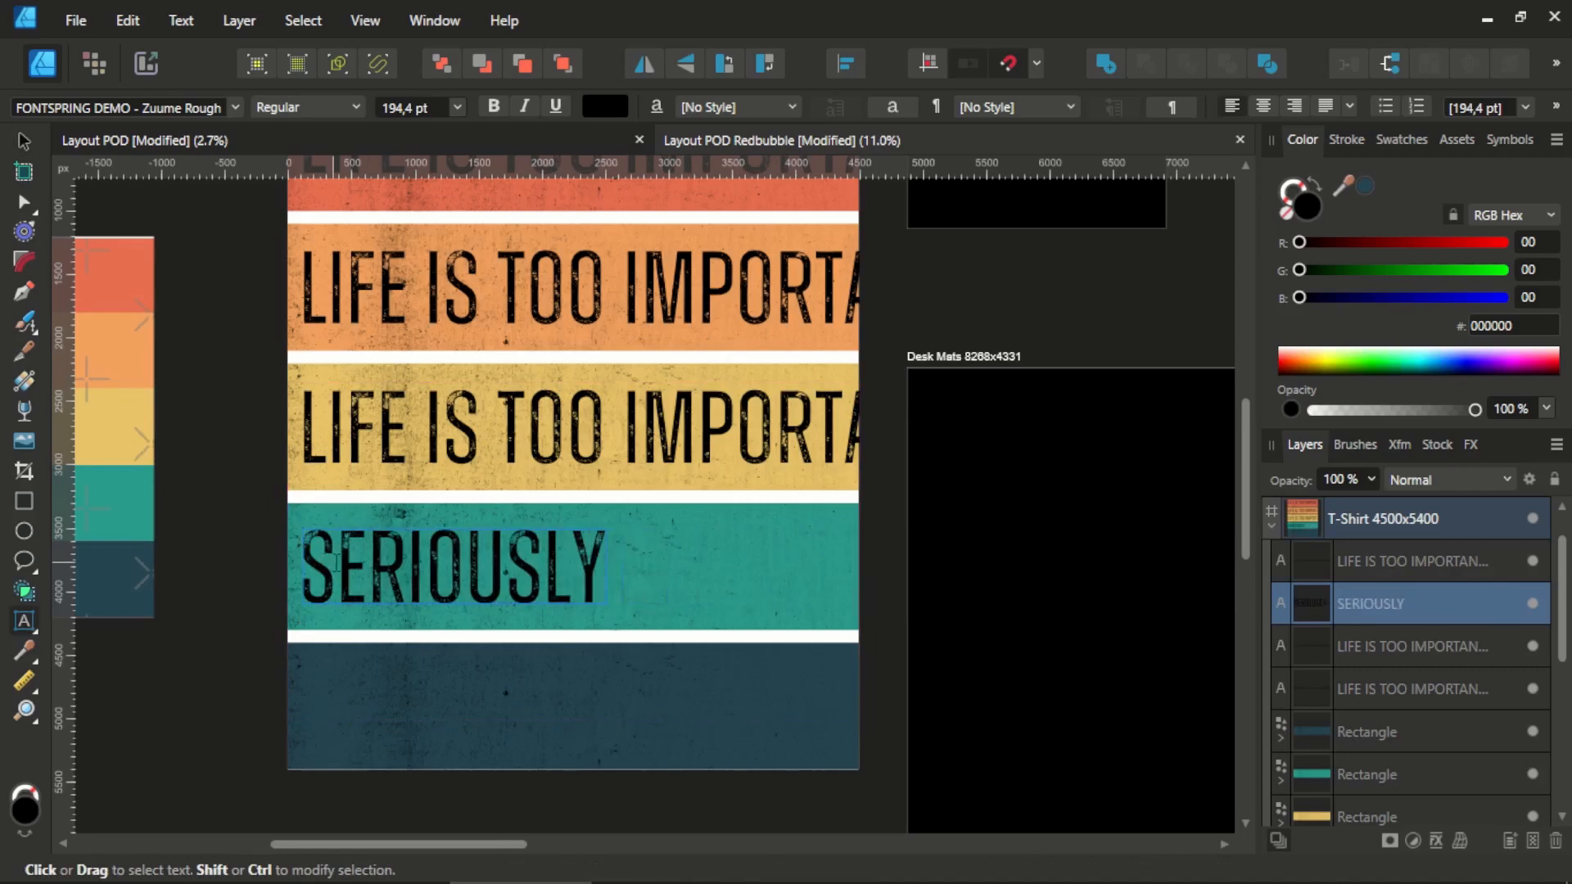
key(Escape)
Trim the yellow stripe's text to "TO BE TAKEN" by deleting the words before and after that part.
click(301, 421)
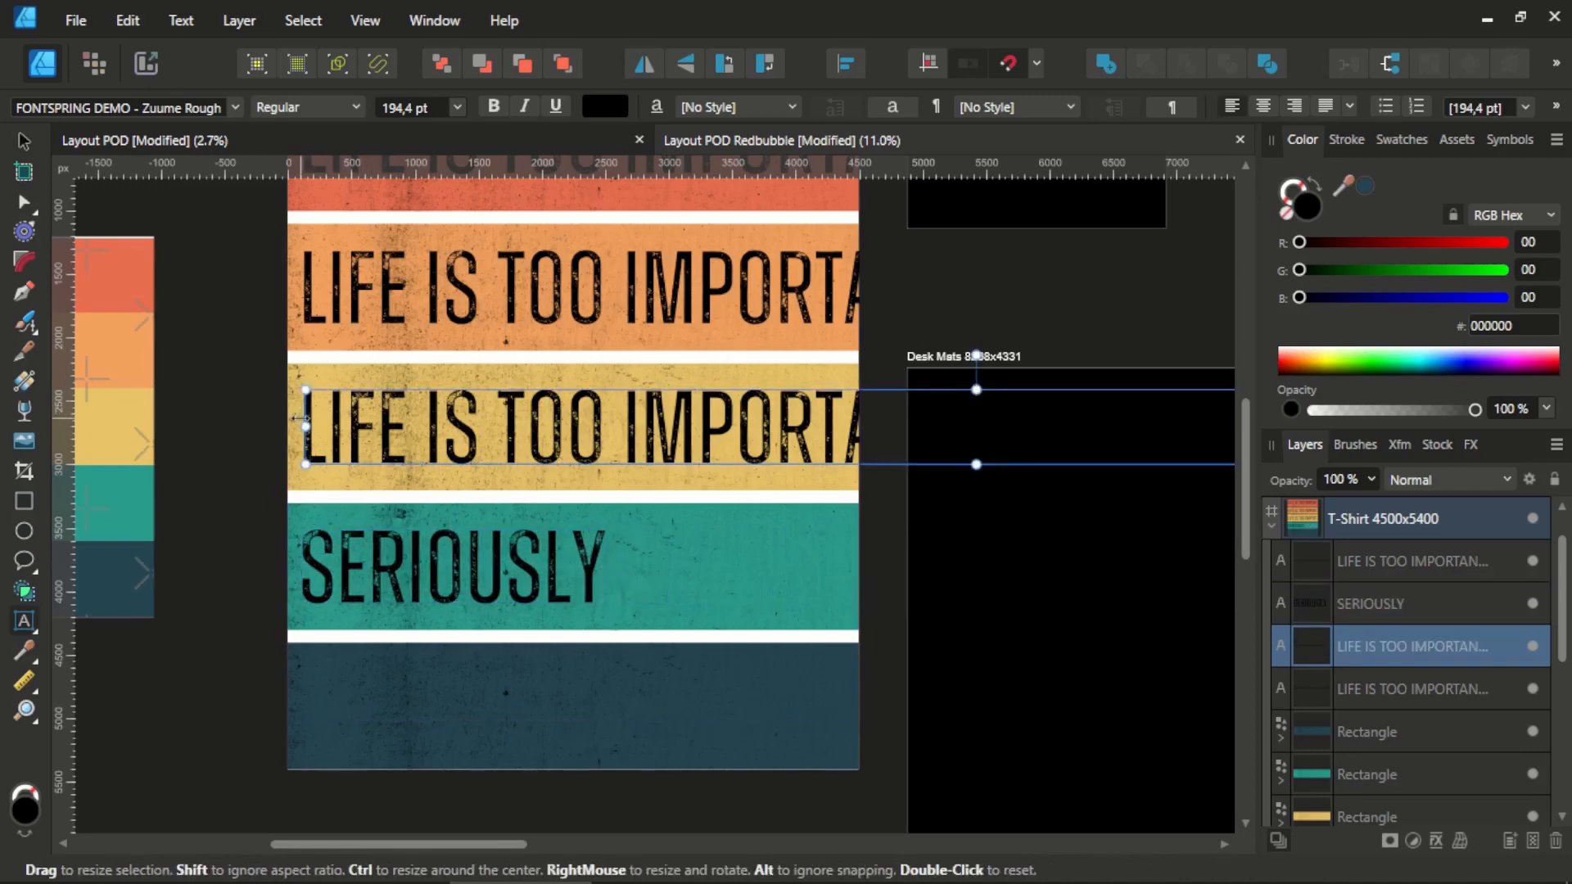
key(Delete)
key(Delete)
key(Delete)
key(Delete)
key(Delete)
key(Delete)
key(Delete)
key(Delete)
key(Delete)
key(Delete)
key(Delete)
key(Delete)
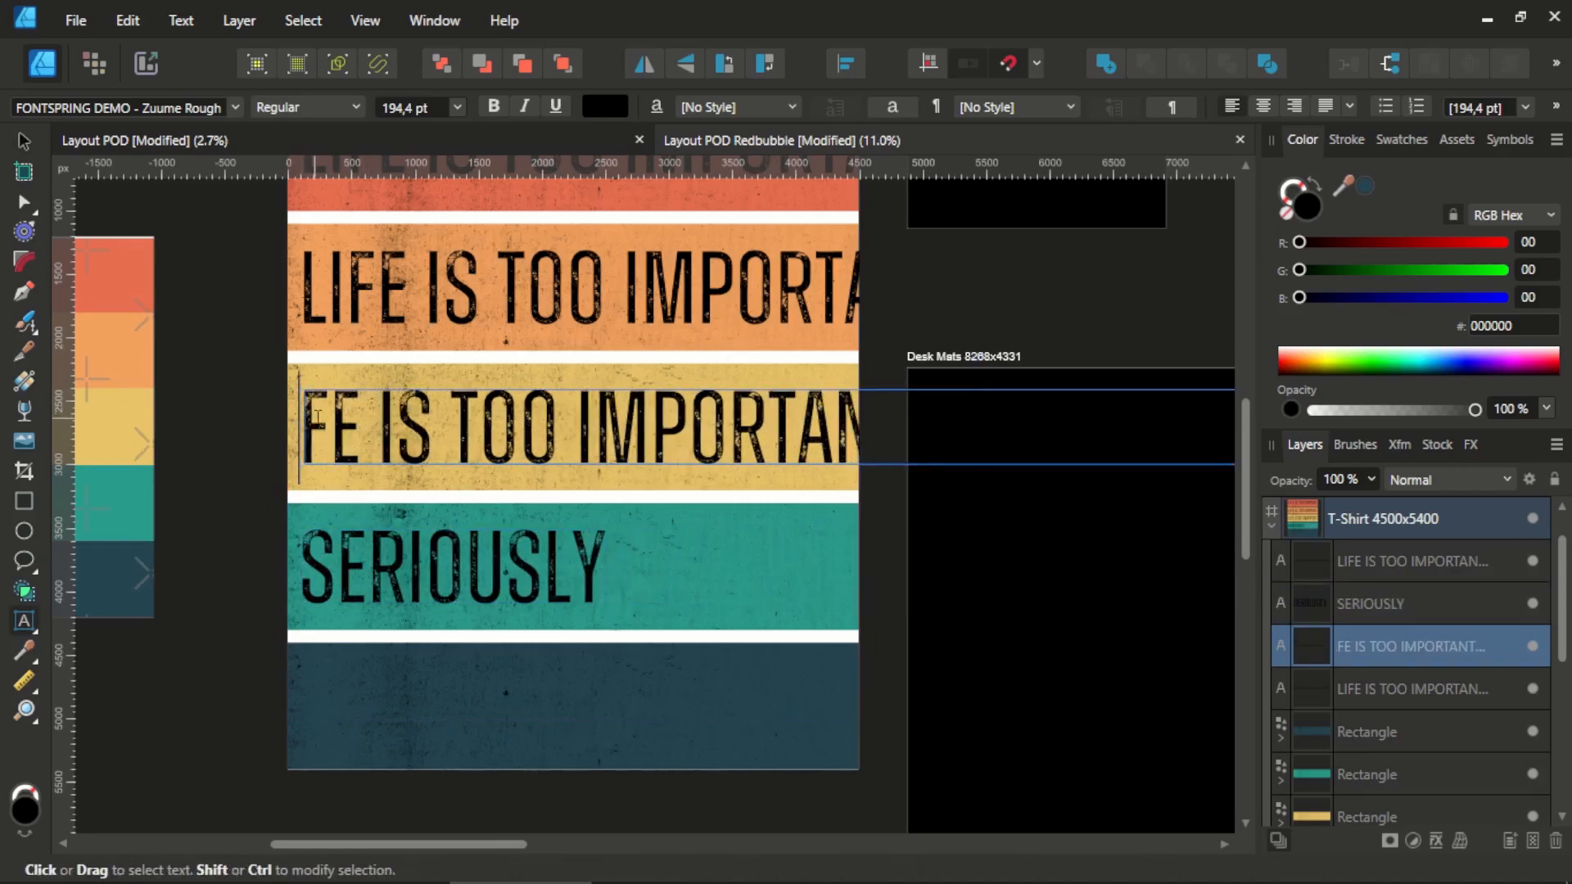
key(Delete)
key(Delete)
key(Delete)
key(Delete)
key(Delete)
key(Delete)
key(Delete)
key(Delete)
key(Delete)
key(Delete)
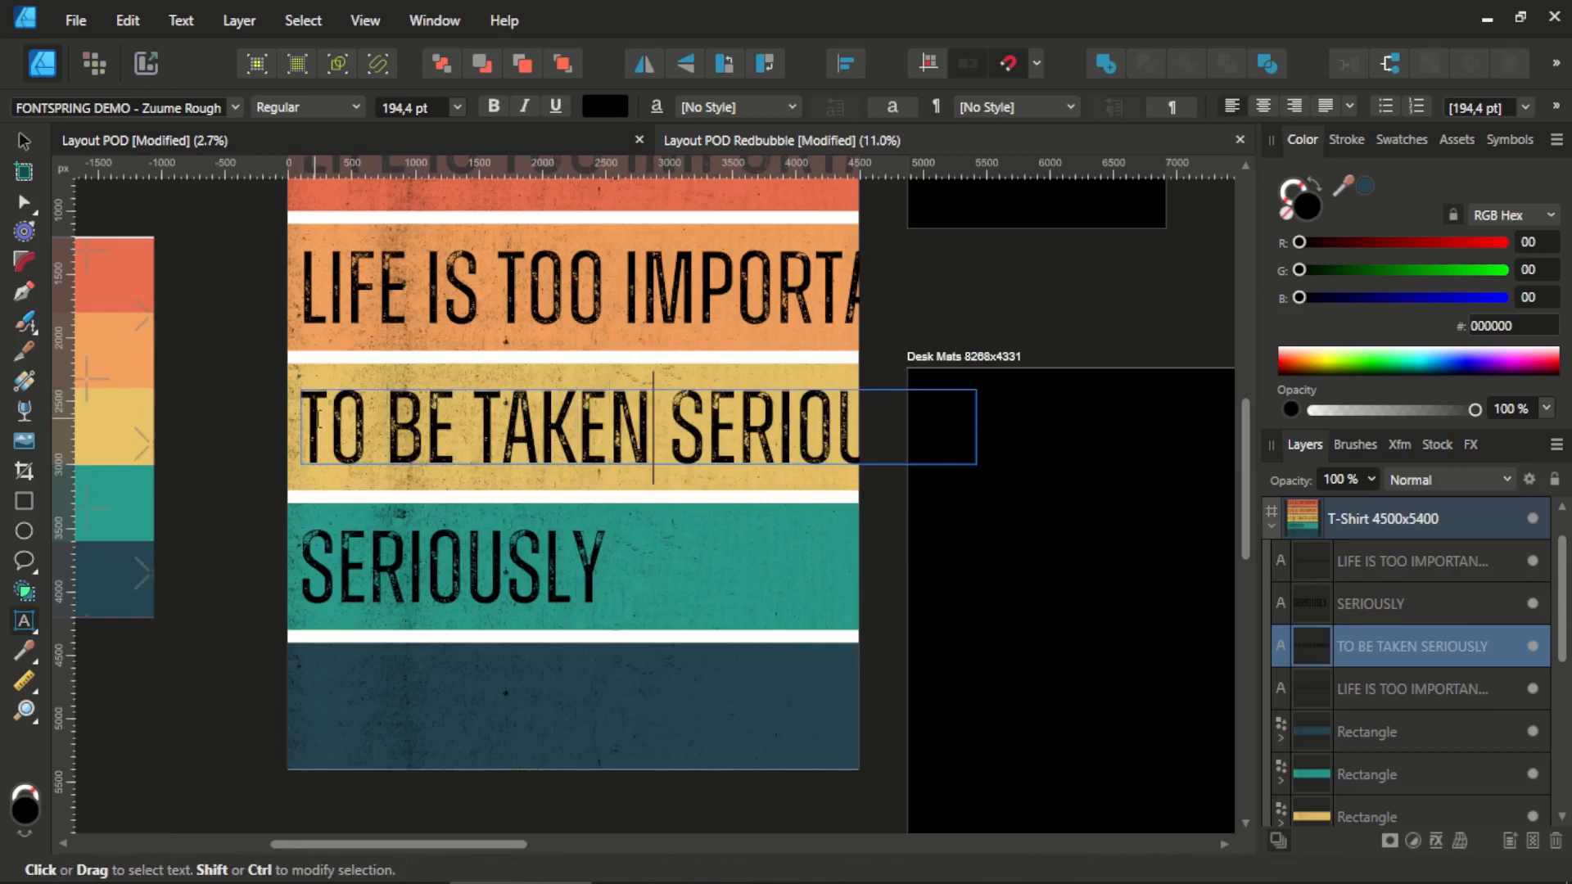
key(Delete)
key(Delete)
key(Delete)
key(Delete)
key(Delete)
key(Delete)
key(Delete)
key(Delete)
key(Delete)
key(Delete)
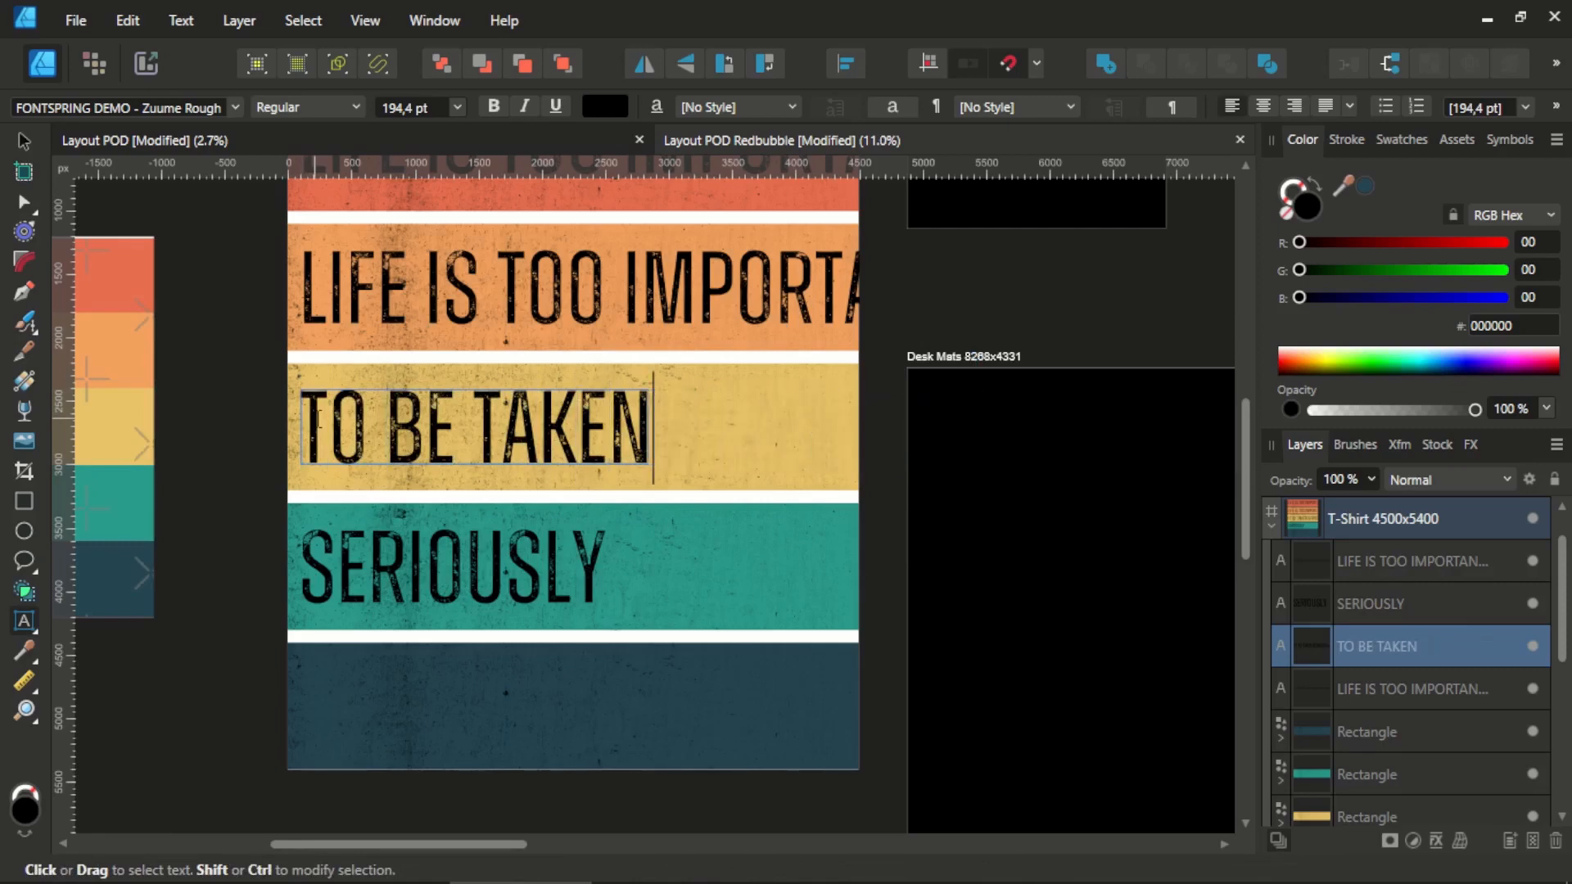
key(Escape)
click(653, 426)
Trim the orange stripe's text to "IMPORTANT" by deleting the words before and after it.
click(620, 277)
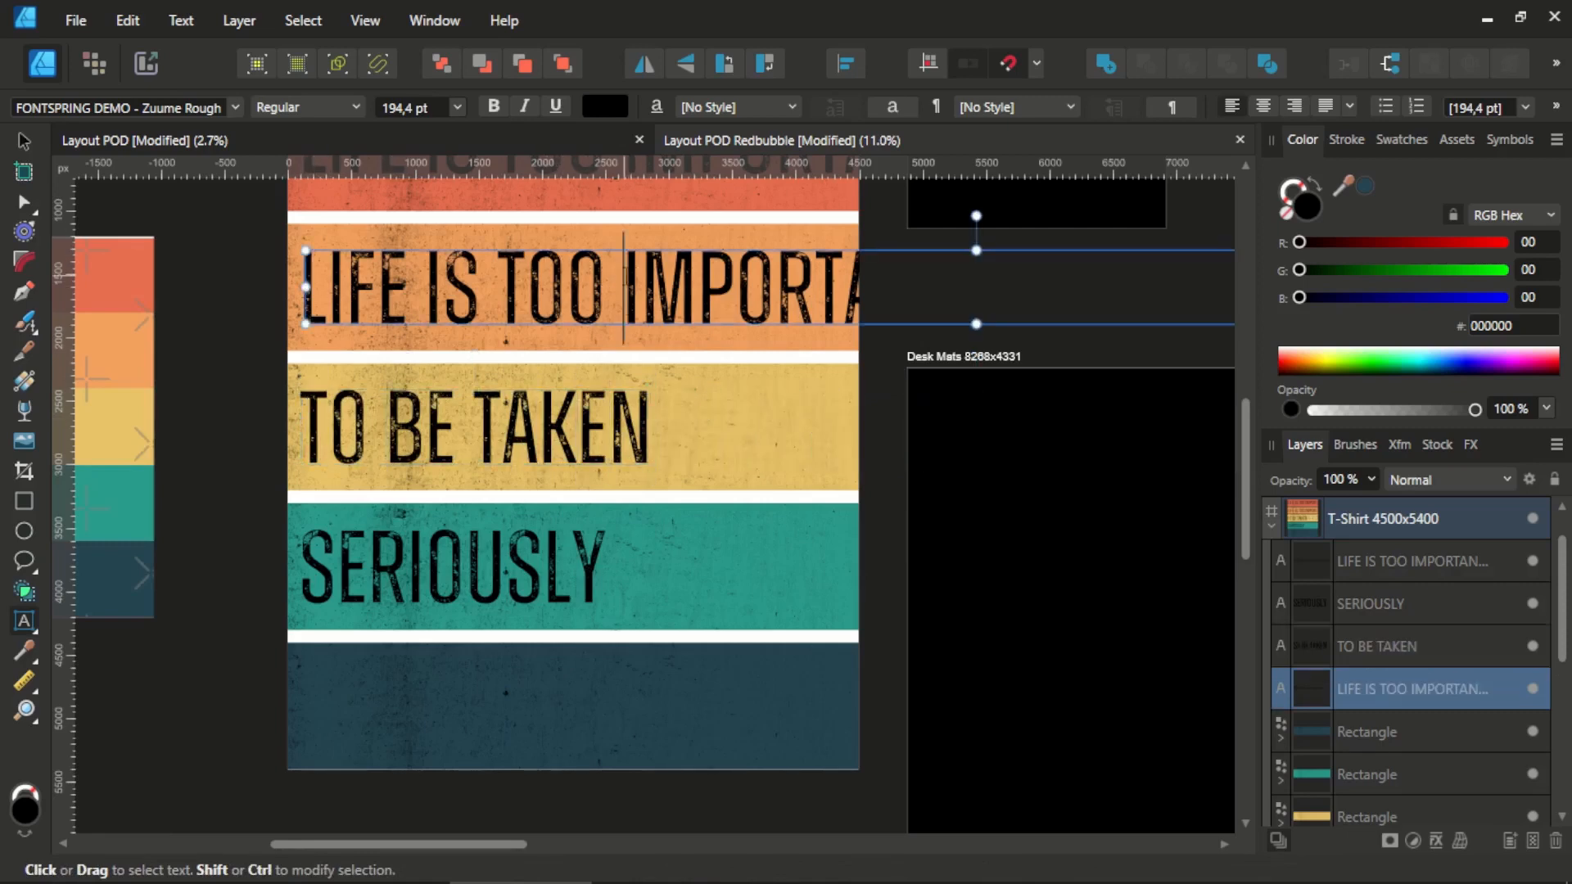
key(BackSpace)
key(BackSpace)
key(BackSpace)
key(BackSpace)
key(BackSpace)
key(BackSpace)
key(BackSpace)
key(BackSpace)
key(BackSpace)
key(BackSpace)
key(BackSpace)
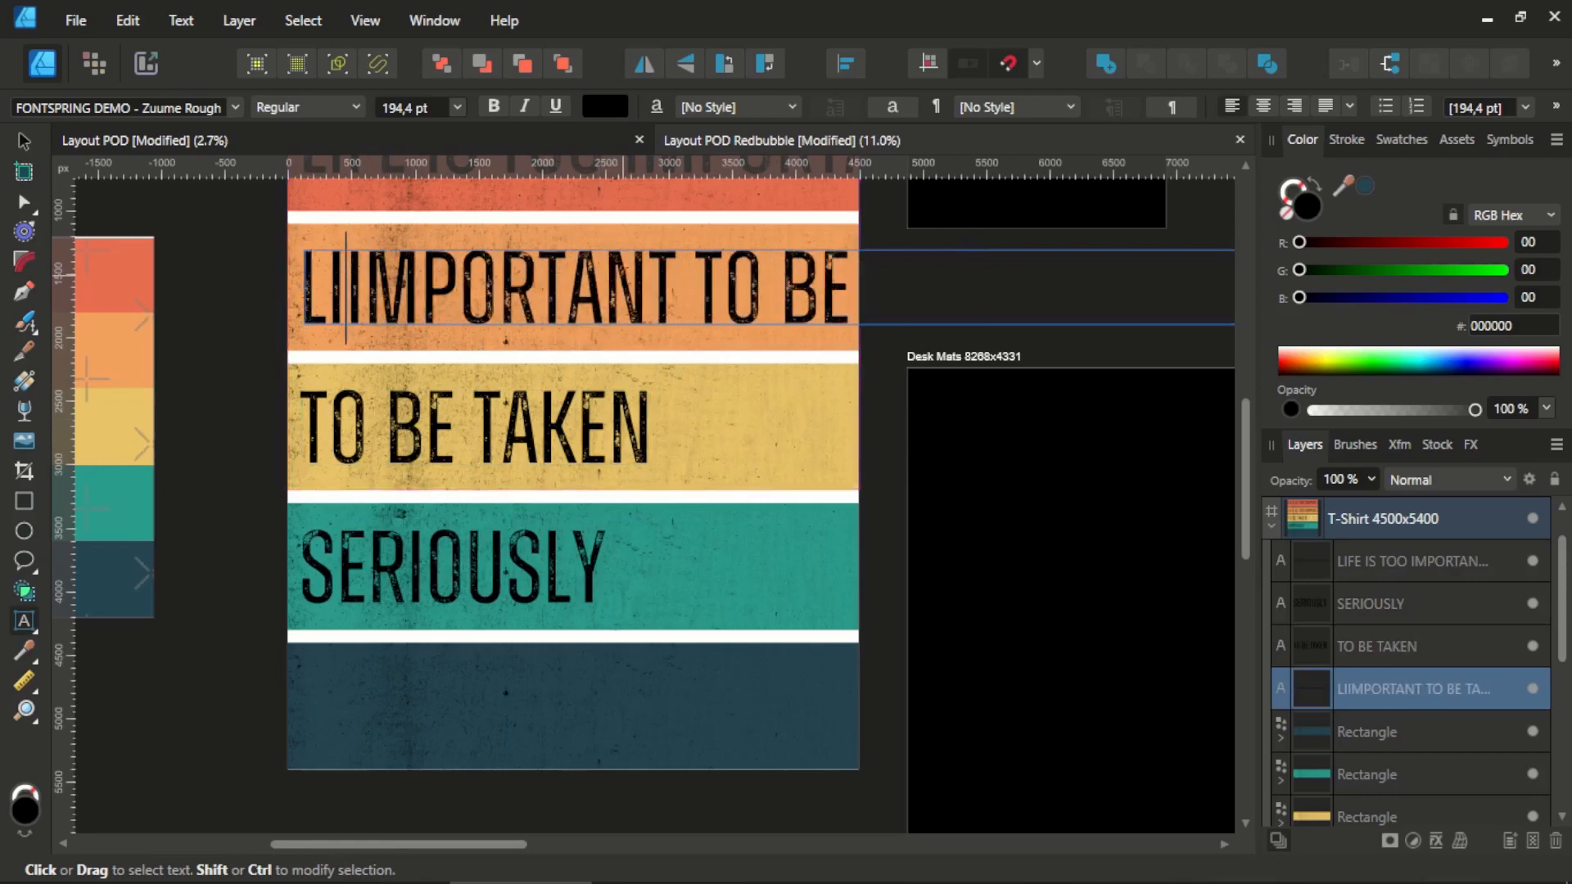
key(BackSpace)
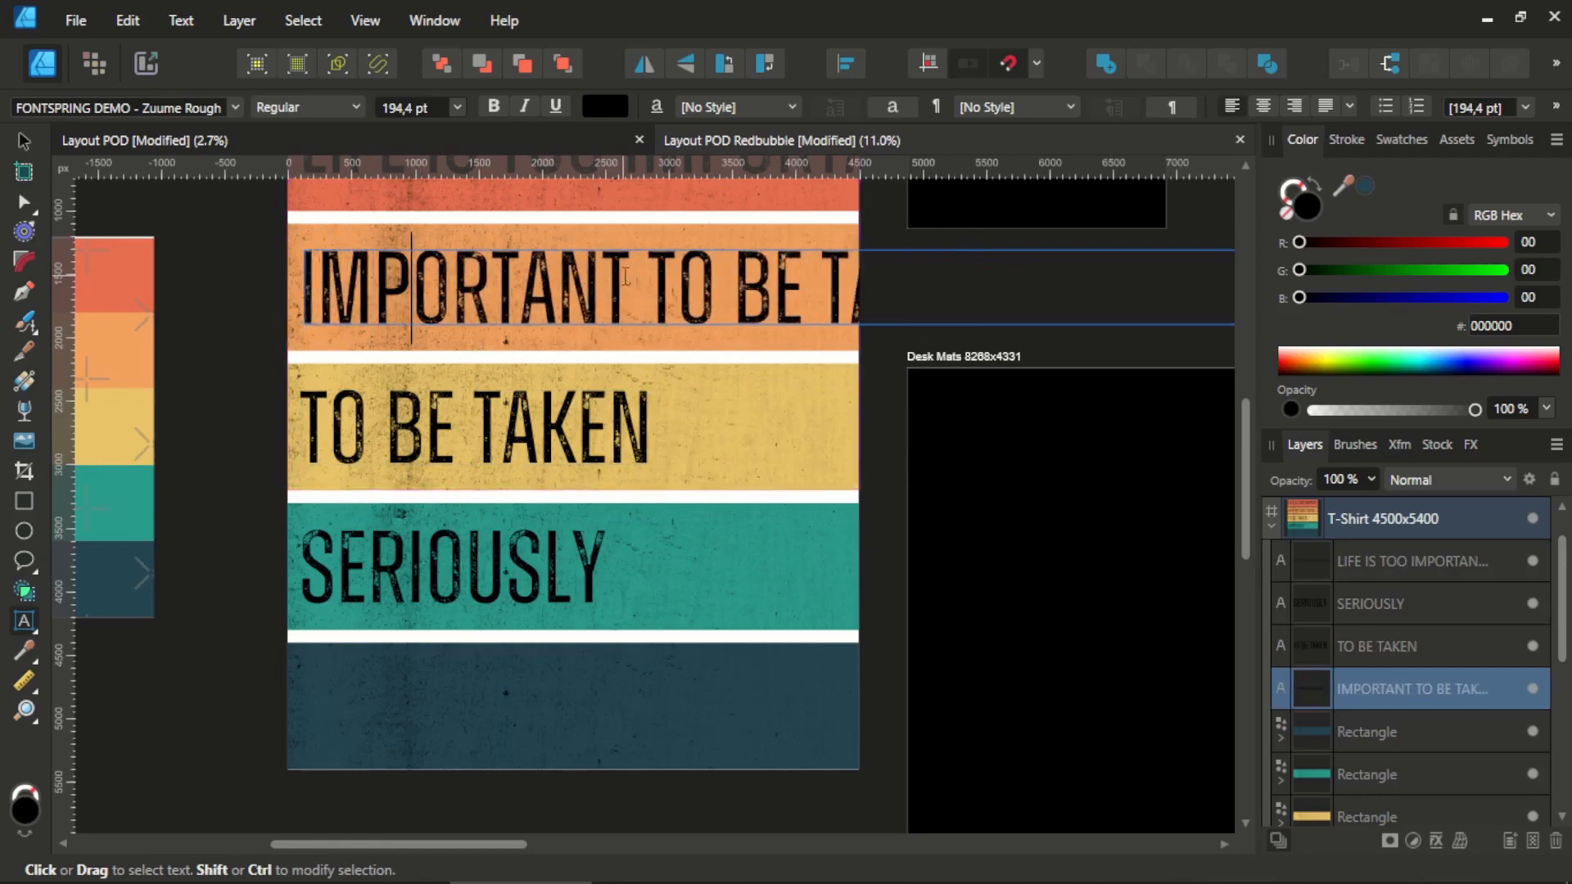
click(624, 277)
key(Delete)
key(Delete)
key(Delete)
key(Delete)
key(Delete)
key(Delete)
key(Delete)
key(Delete)
key(Delete)
key(Delete)
key(Delete)
key(Delete)
key(Delete)
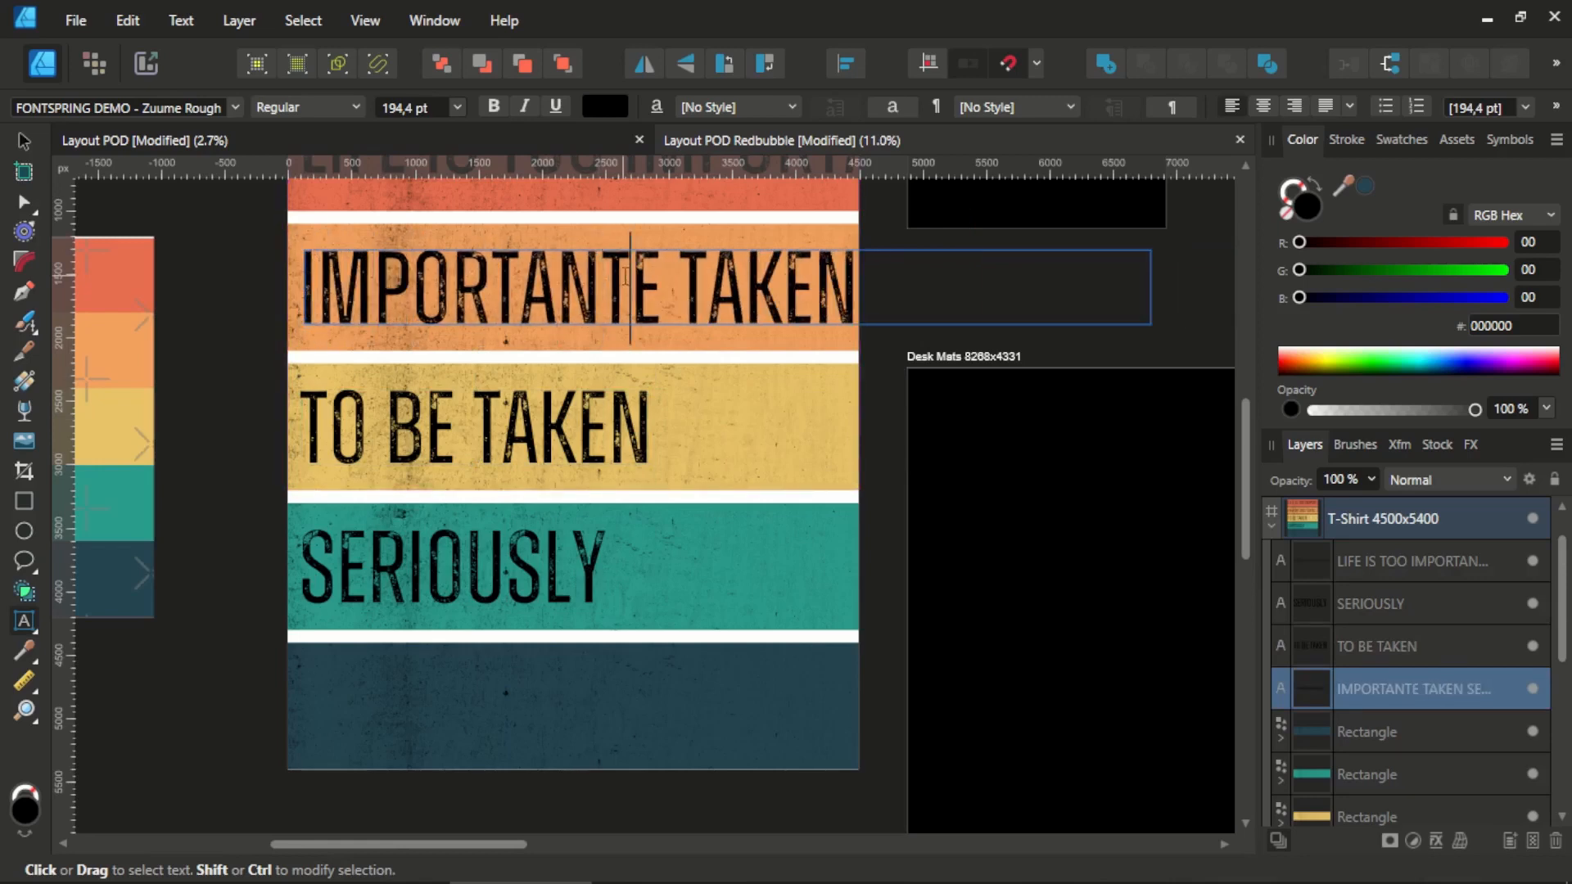
key(Delete)
key(Delete)
key(Delete)
key(Delete)
key(Delete)
key(Delete)
key(Delete)
key(Delete)
key(Delete)
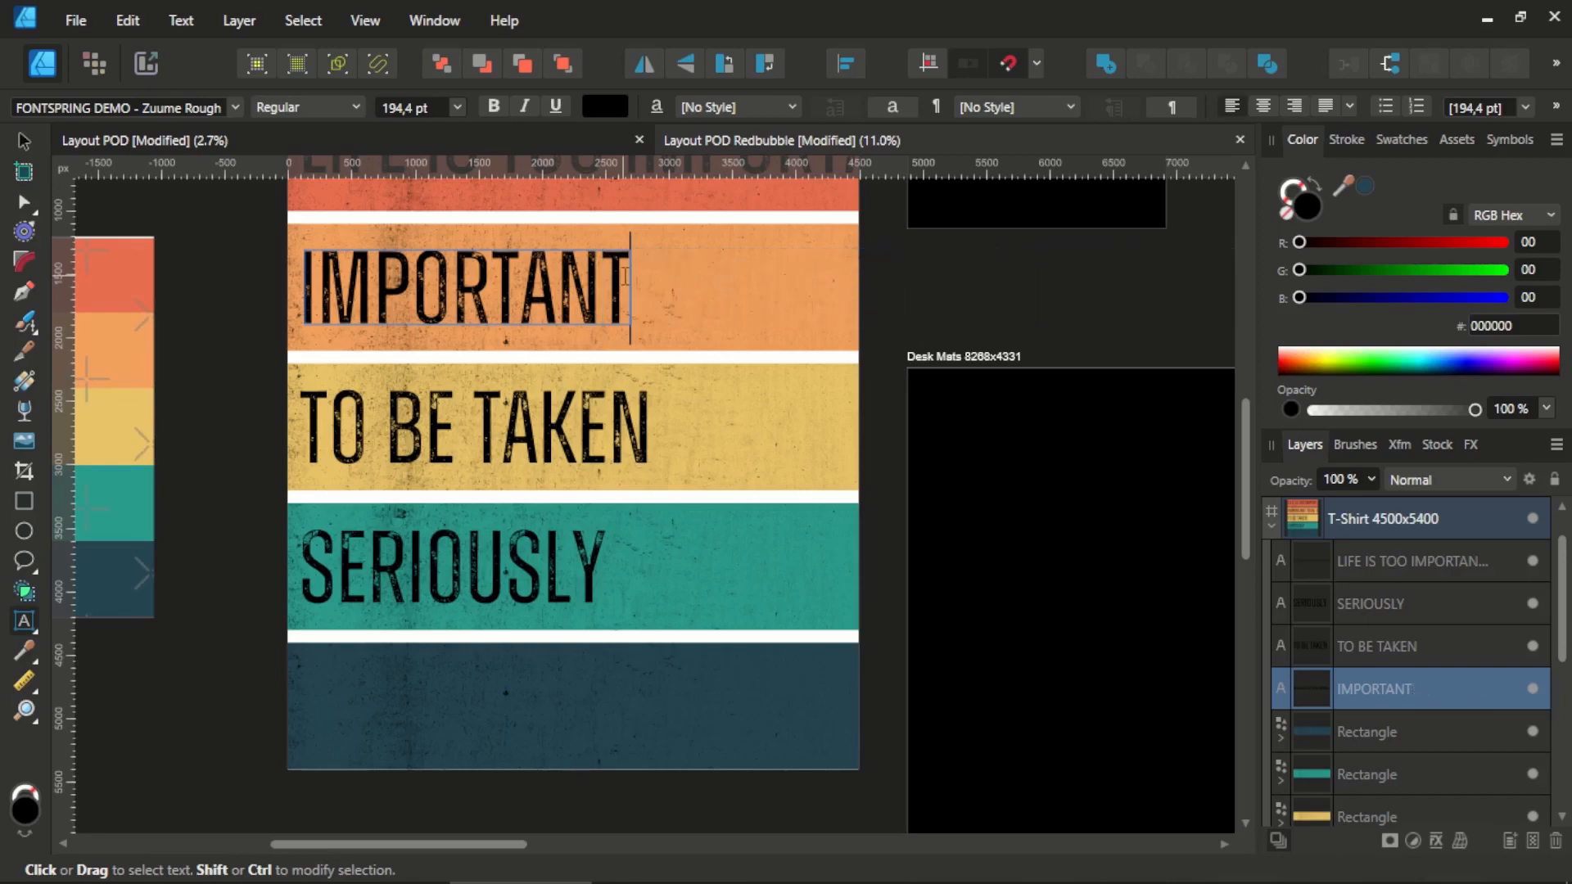
key(Escape)
Trim the top red stripe's text to "LIFE IS TOO" by deleting all the words after it.
scroll(619, 278, up, 1)
scroll(620, 279, up, 1)
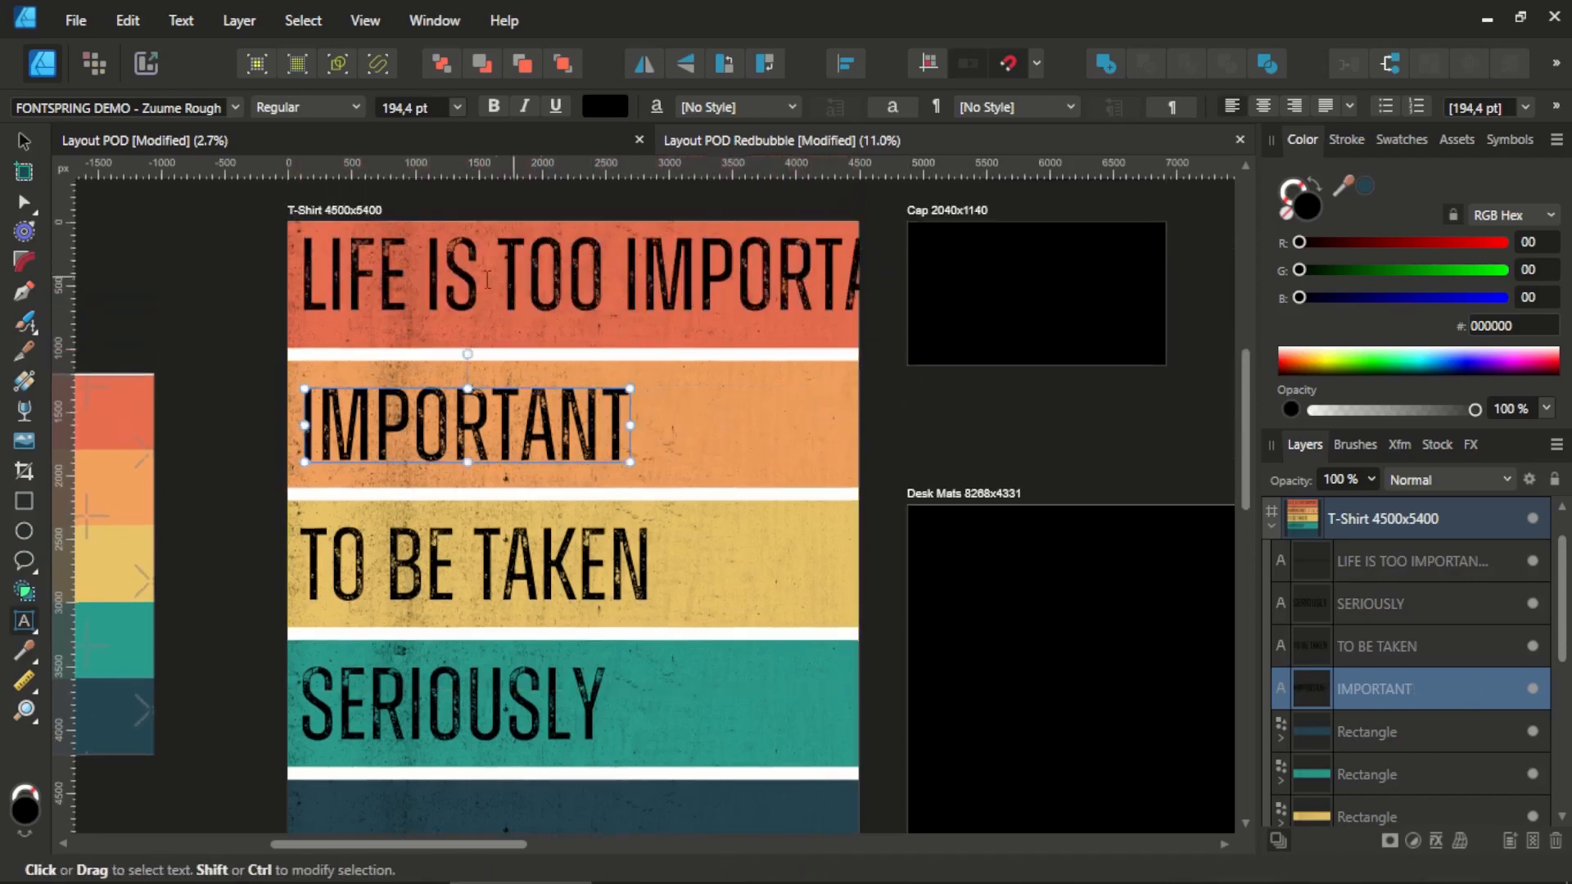
click(624, 266)
key(BackSpace)
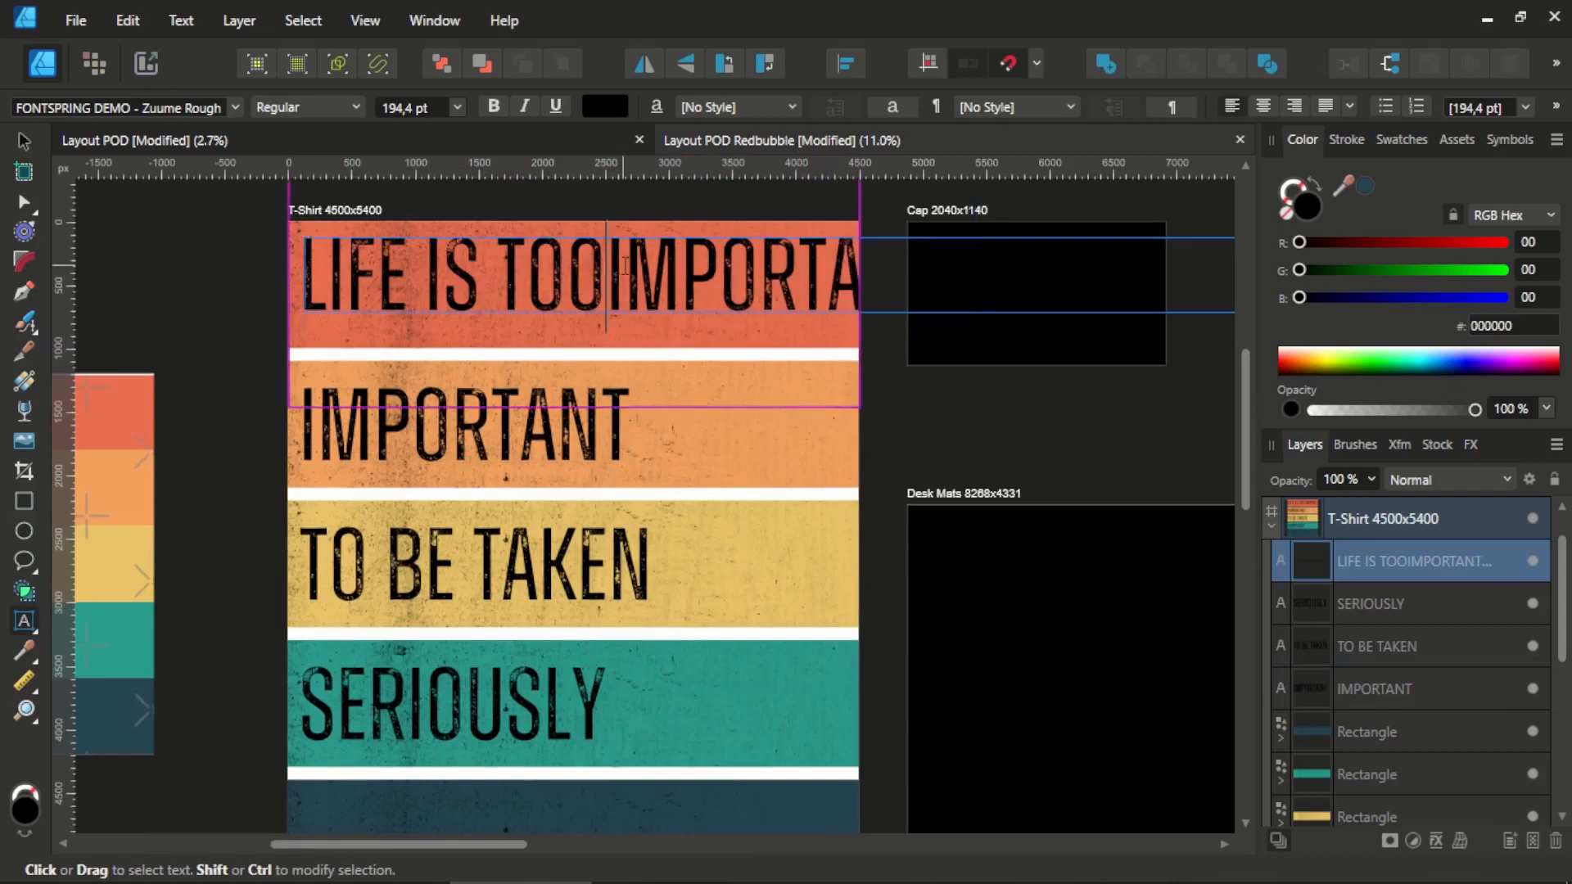
key(Delete)
key(Delete)
key(Delete)
key(Delete)
key(Delete)
key(Delete)
key(Delete)
key(Delete)
key(Delete)
key(Delete)
key(Delete)
key(Delete)
key(Delete)
key(Delete)
key(Delete)
key(Delete)
key(Delete)
key(Delete)
key(Delete)
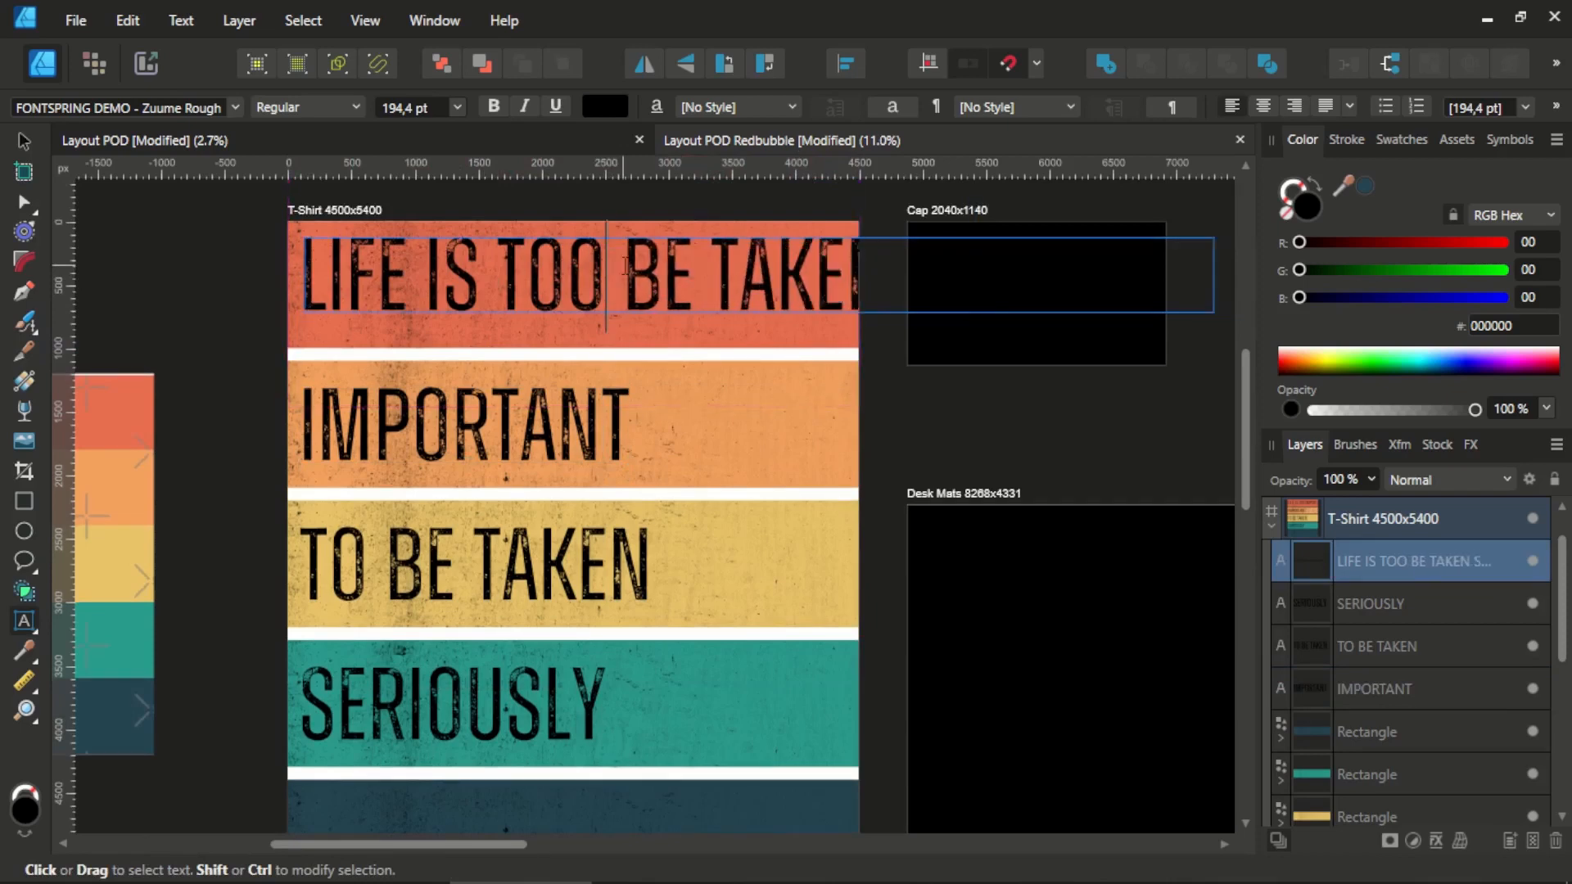
key(Delete)
key(Delete)
key(Delete)
key(Delete)
key(Delete)
key(Delete)
key(Delete)
key(Delete)
key(Delete)
key(Delete)
key(Delete)
key(Delete)
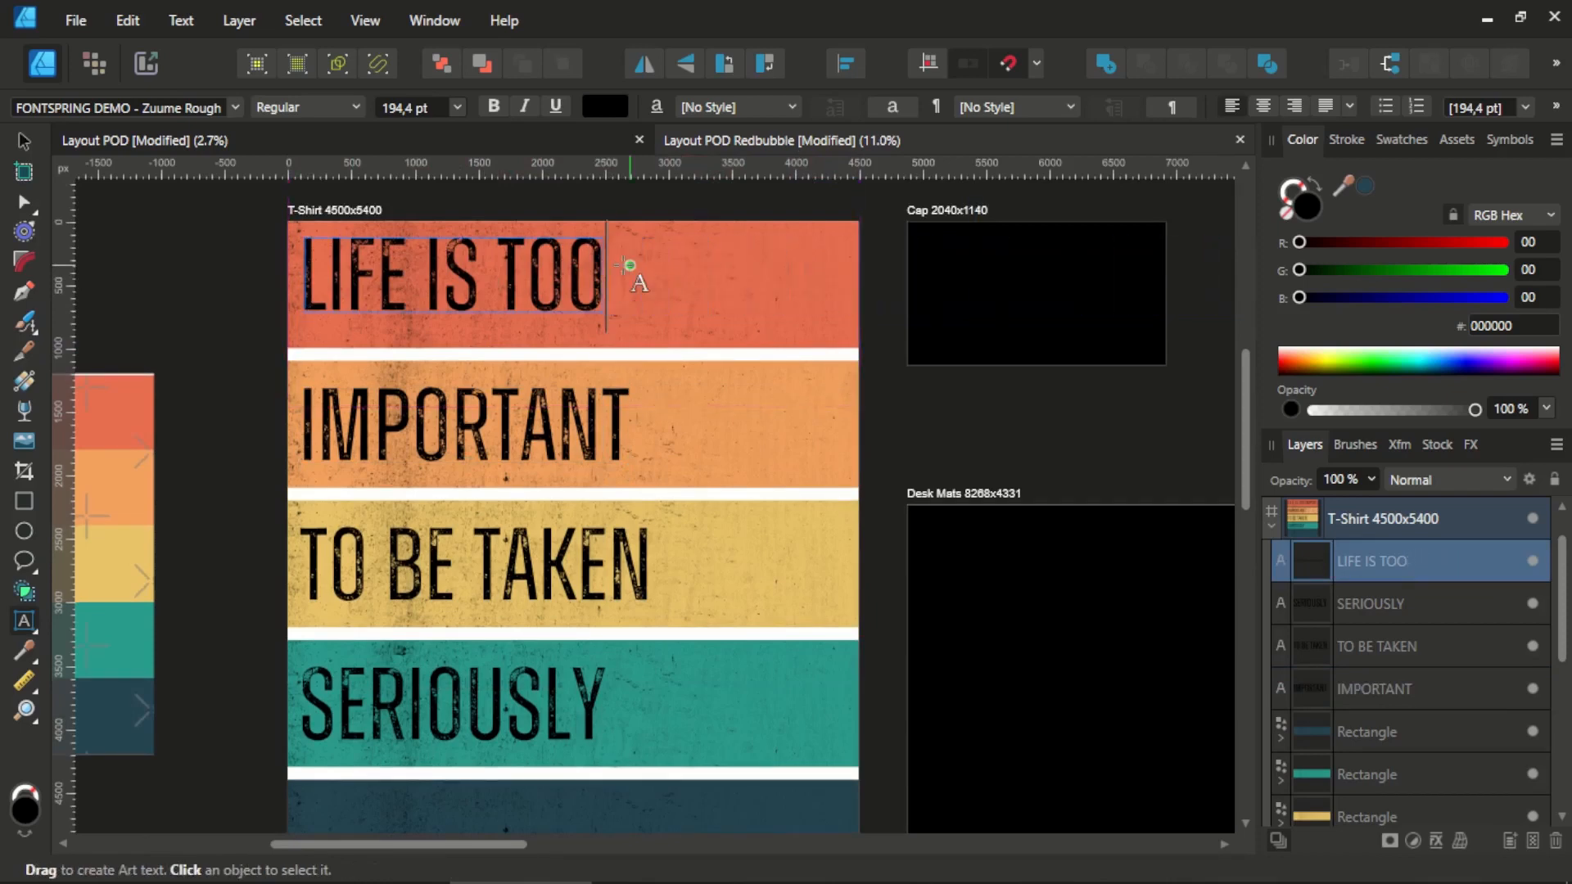
Change the font style of the "LIFE IS TOO" and "IMPORTANT" texts to Bold.
click(23, 139)
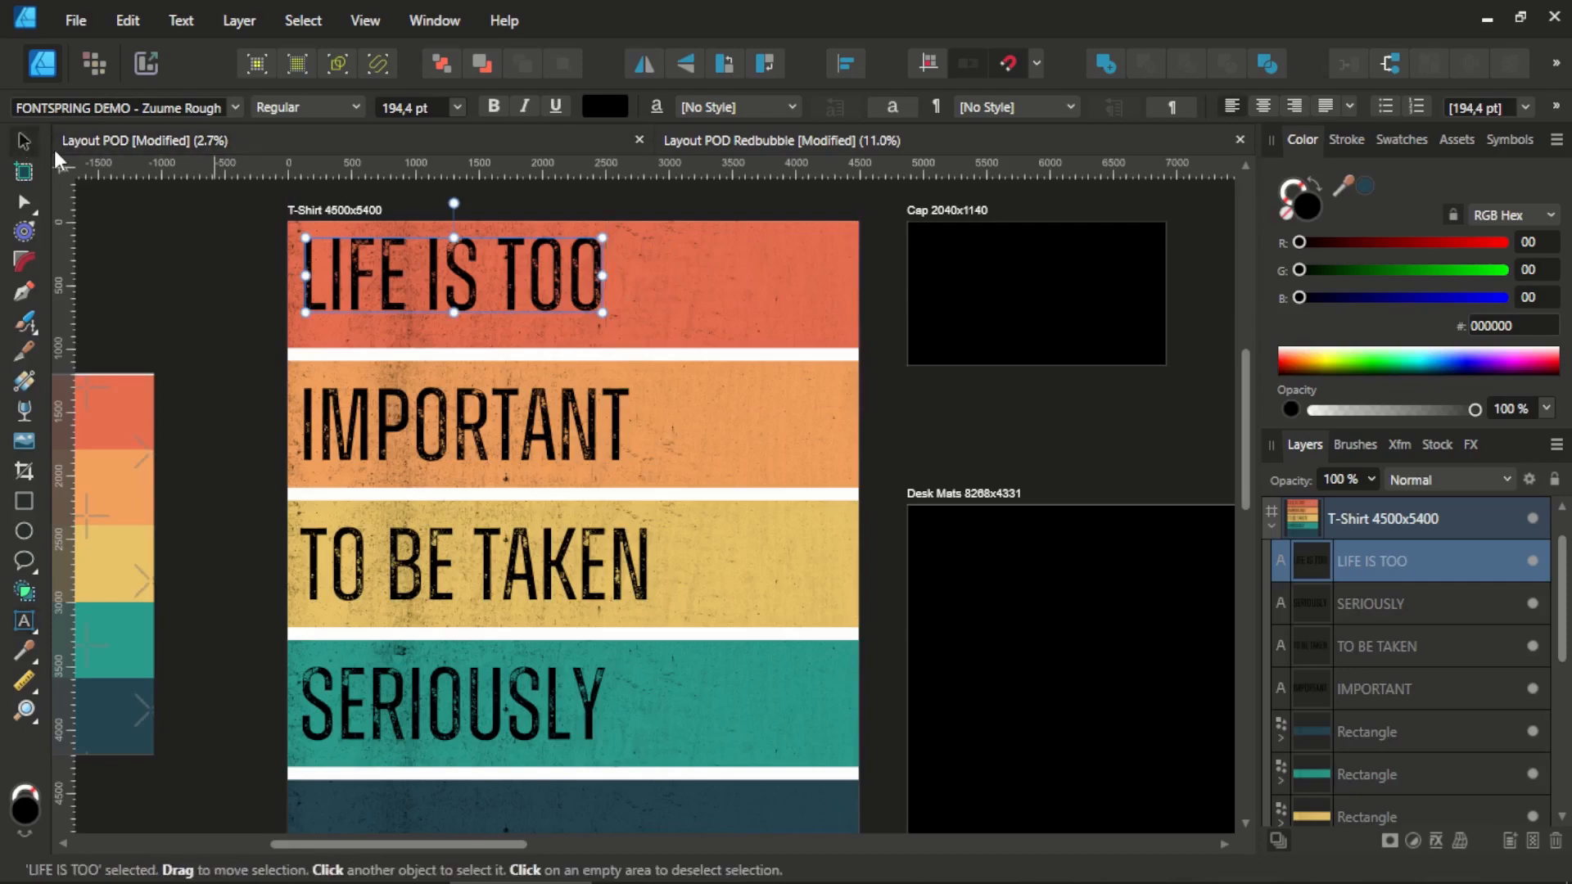
scroll(511, 322, down, 1)
click(496, 288)
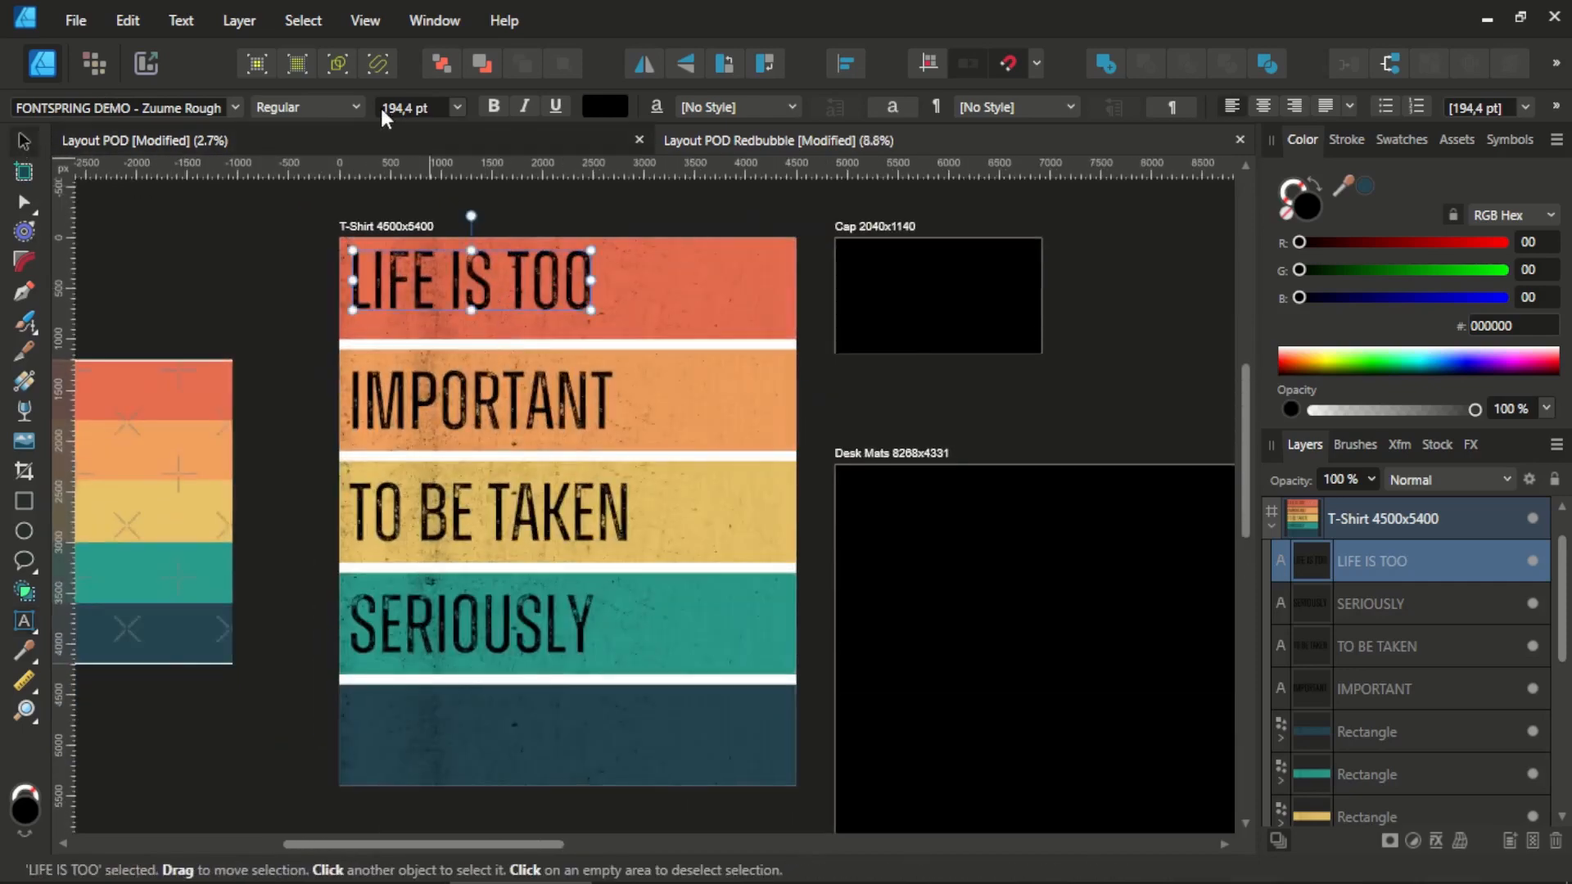
click(341, 111)
click(328, 183)
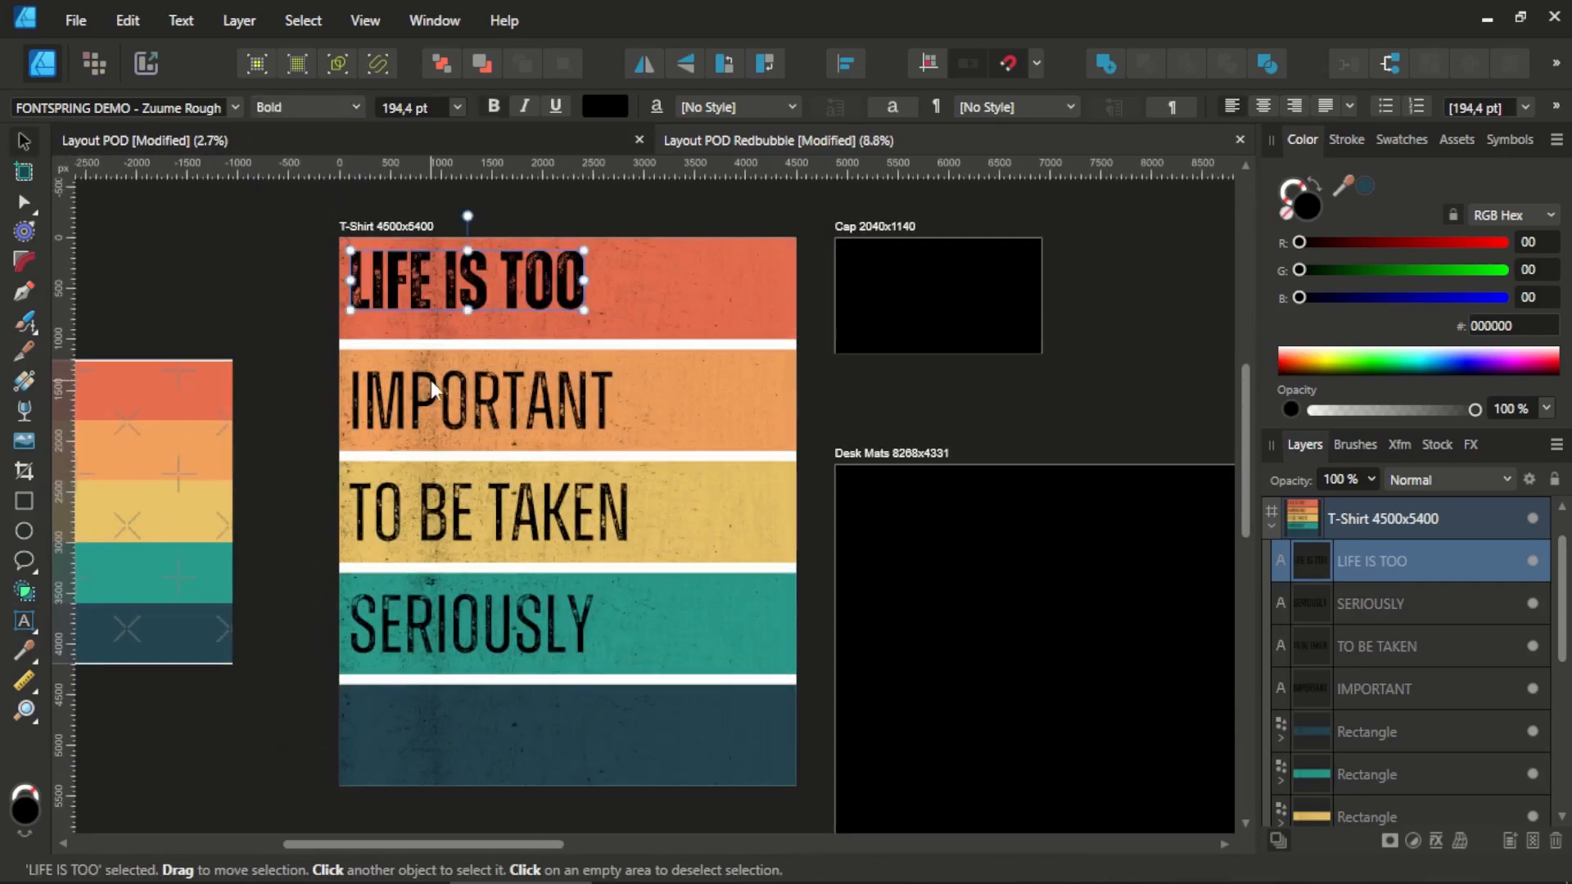
key(Tab)
click(326, 110)
click(321, 195)
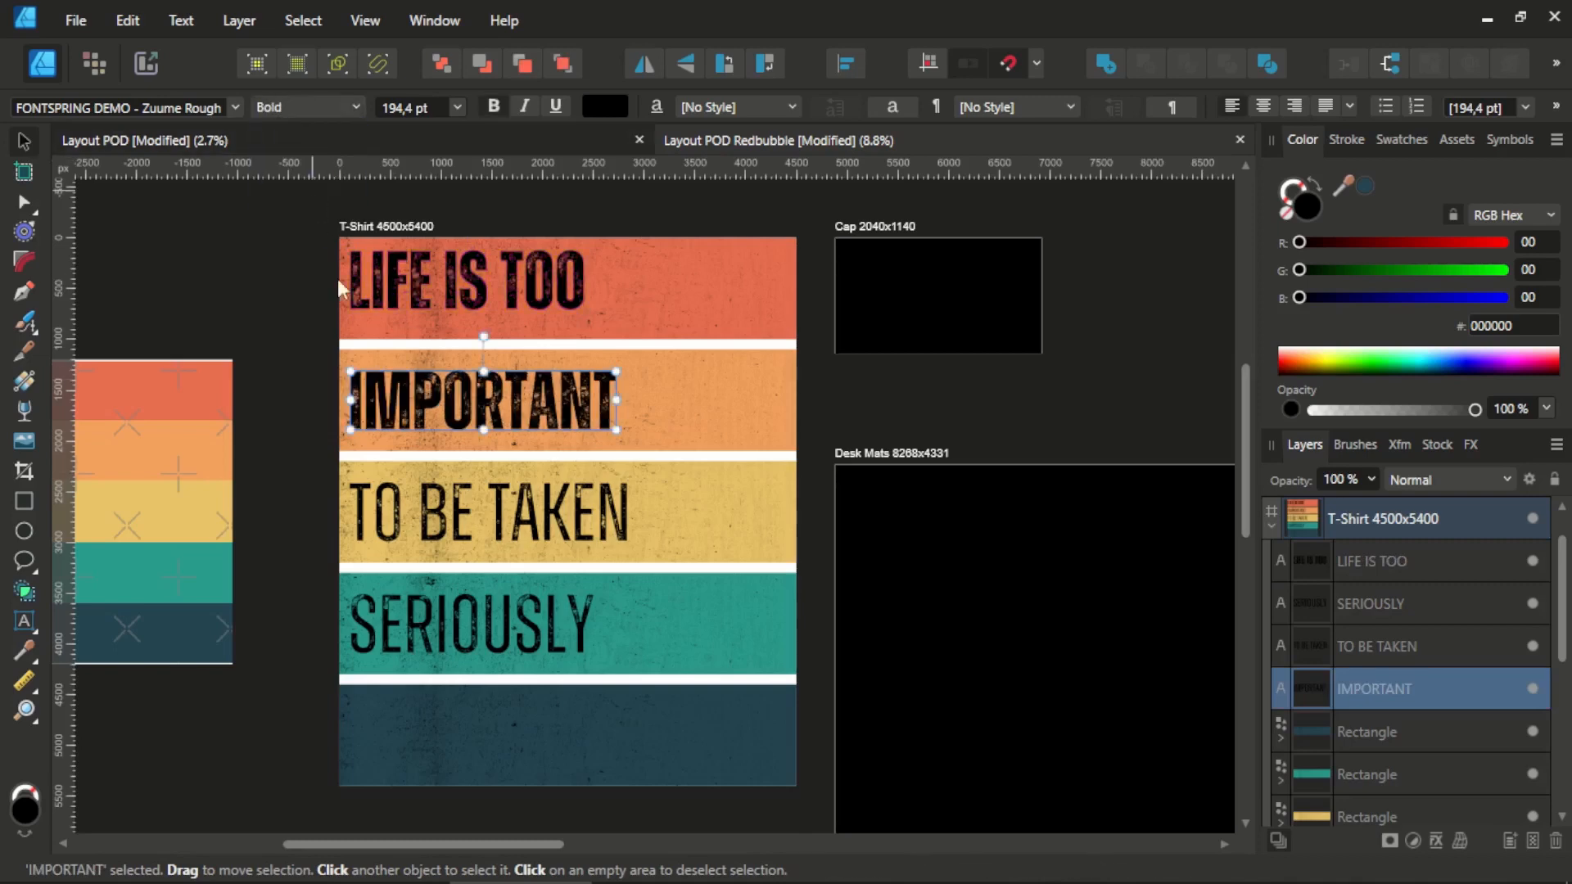
Change the font style of the "TO BE TAKEN" and "SERIOUSLY" texts to Bold.
click(439, 519)
click(311, 108)
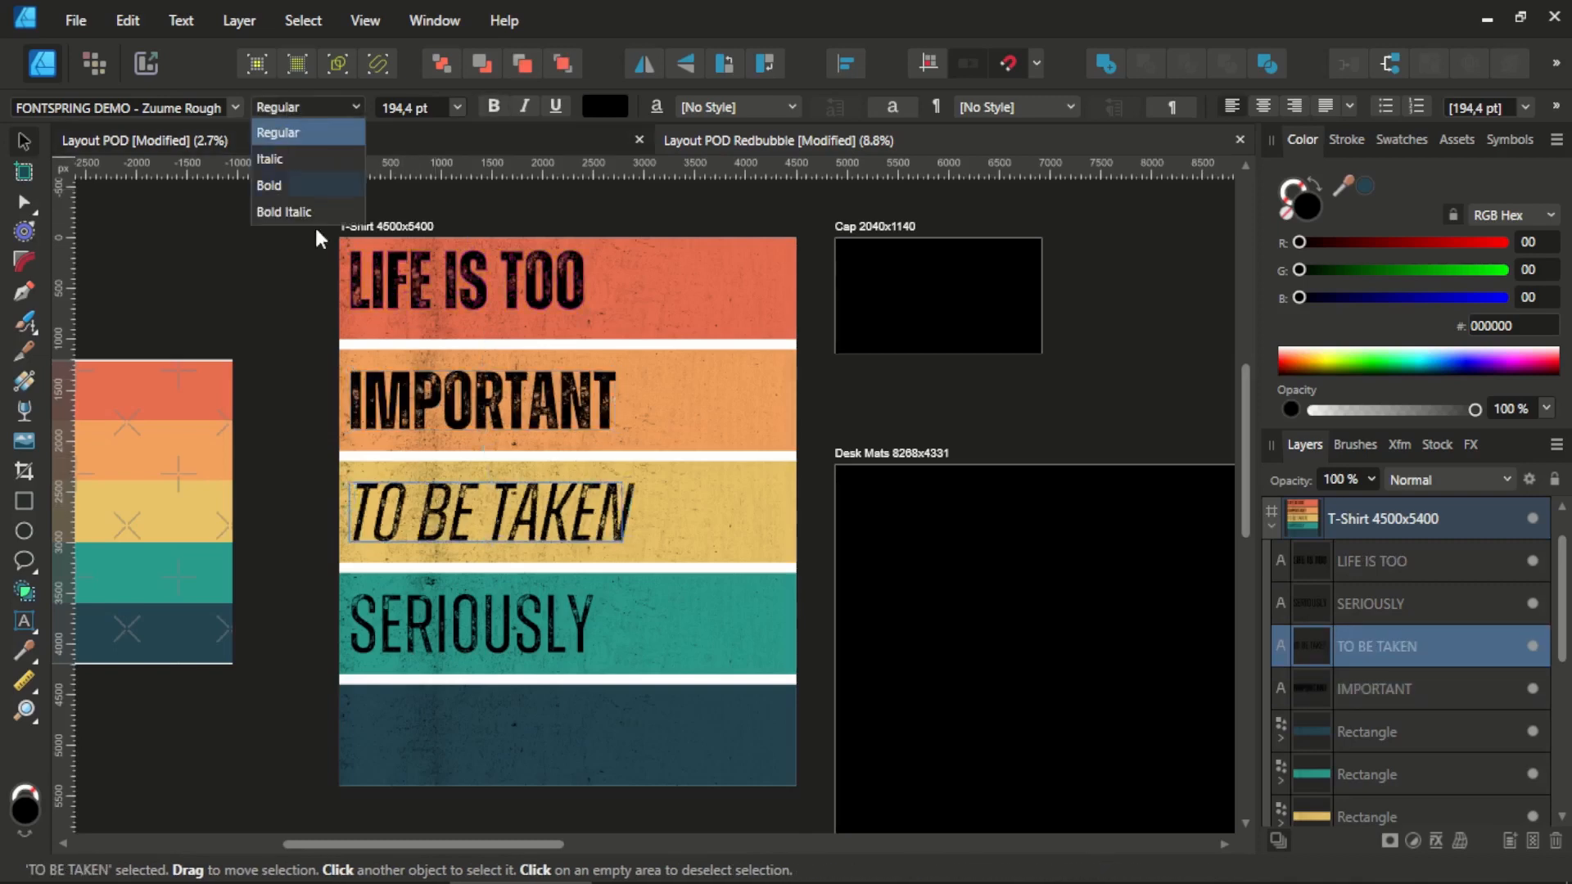
click(293, 181)
click(439, 584)
click(308, 108)
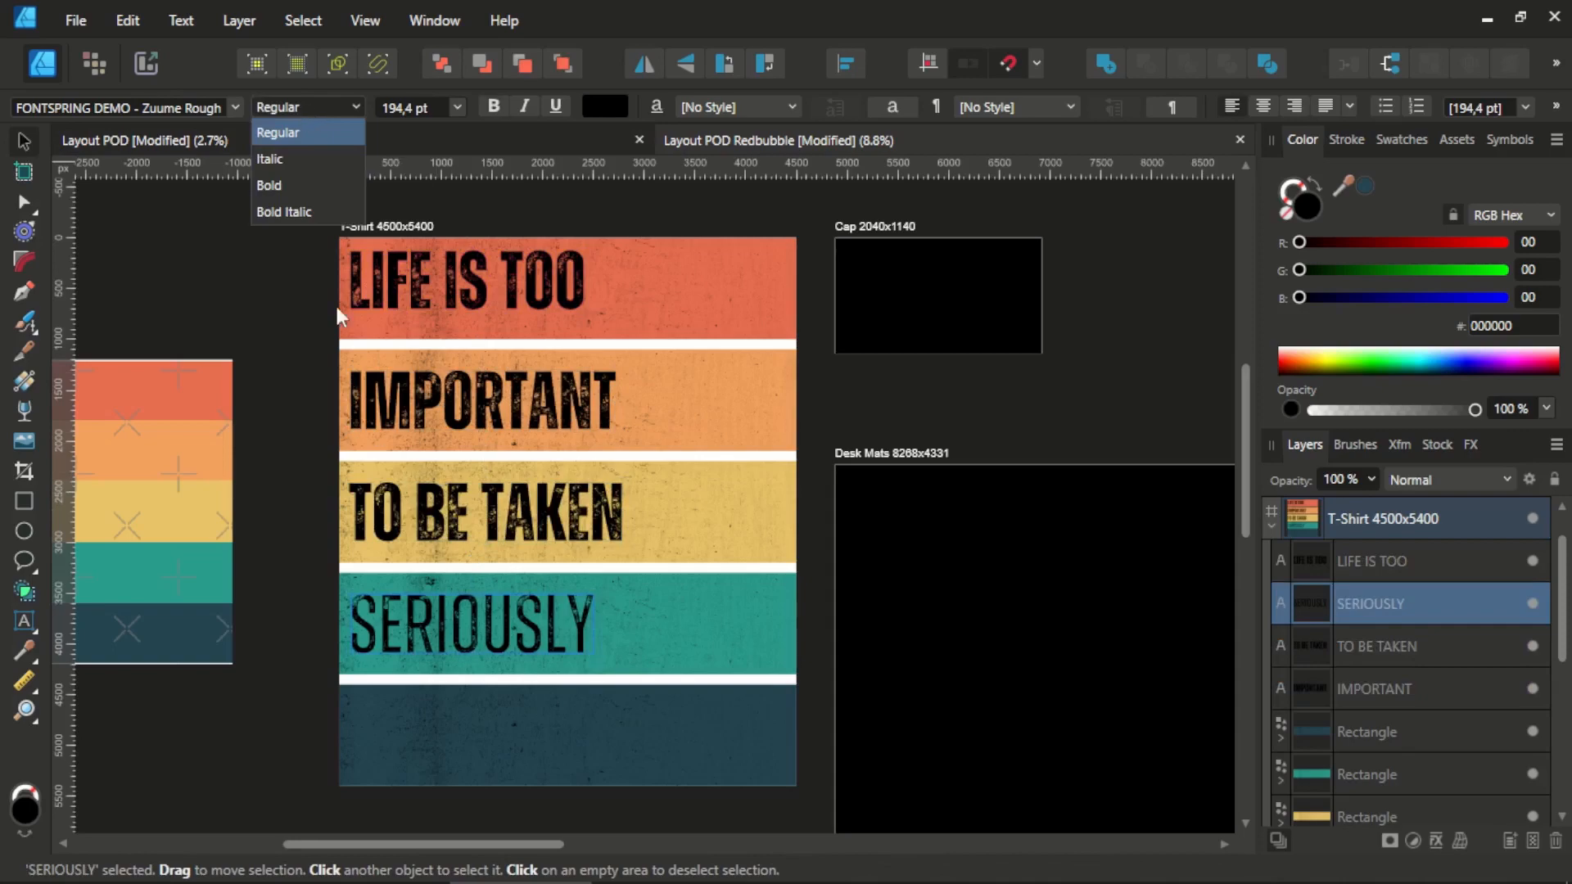
click(283, 181)
click(283, 193)
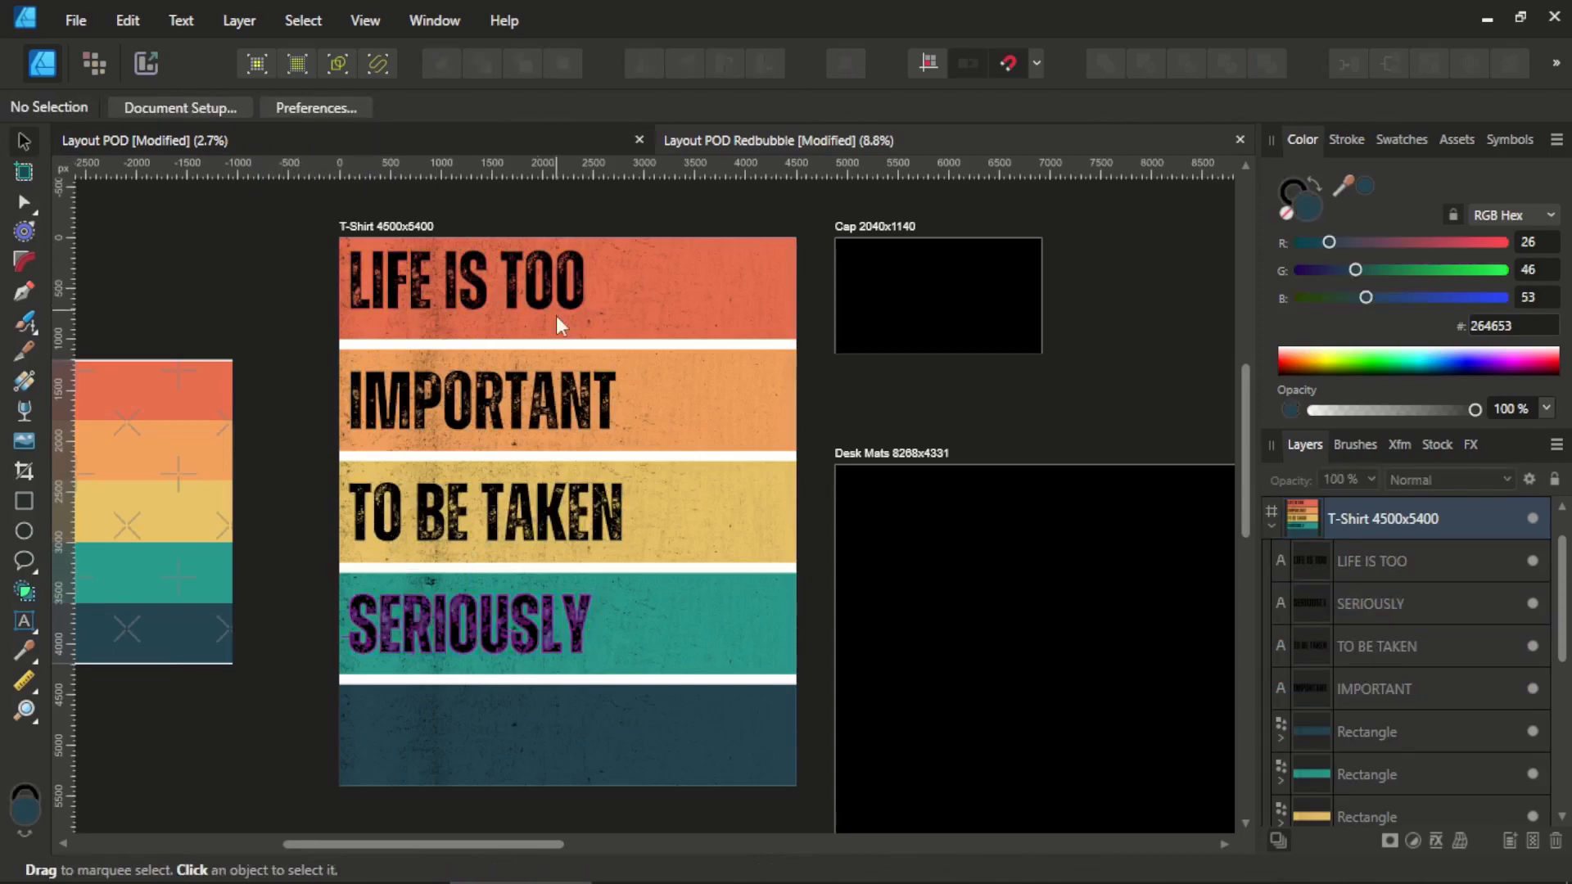
Center the "LIFE IS TOO" text horizontally and vertically on the red stripe.
scroll(464, 252, down, 2)
scroll(501, 283, up, 3)
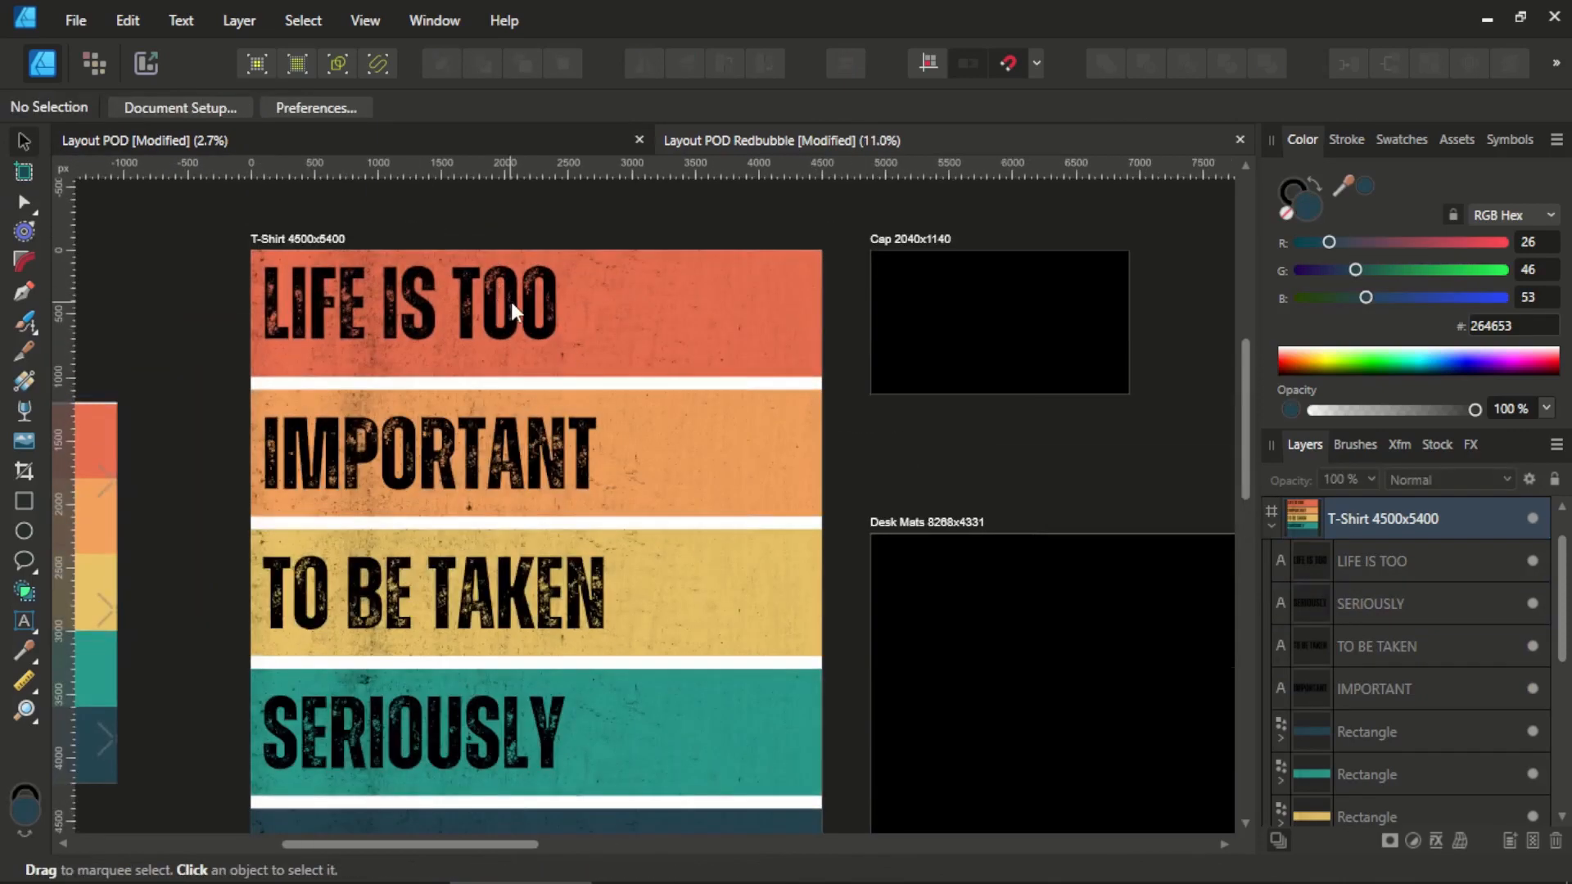
click(509, 298)
shift+click(698, 336)
click(848, 67)
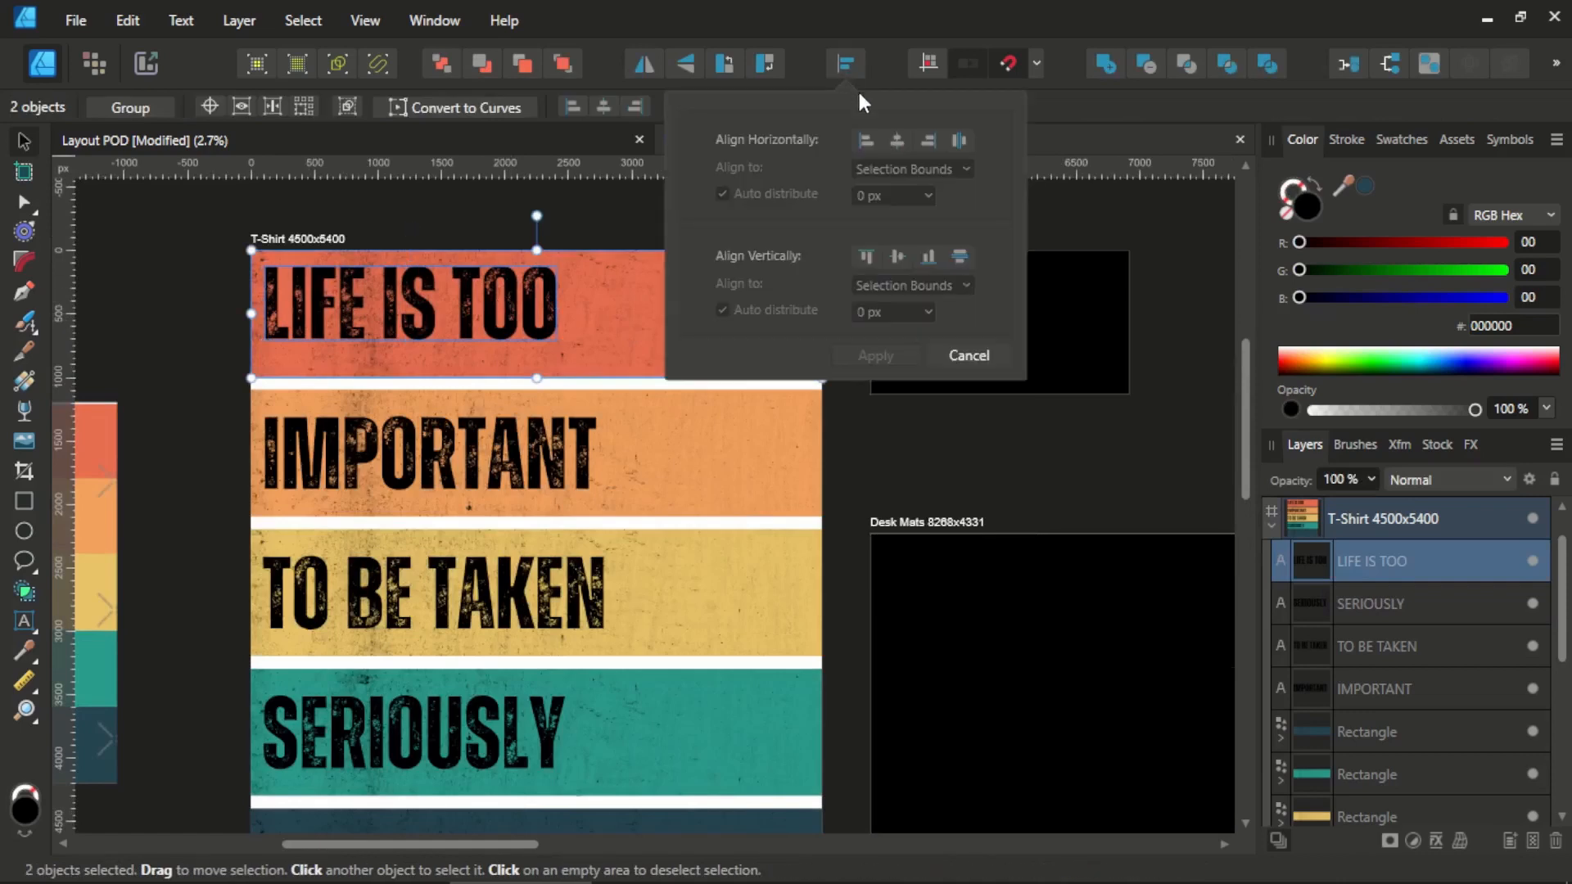
click(897, 142)
click(897, 258)
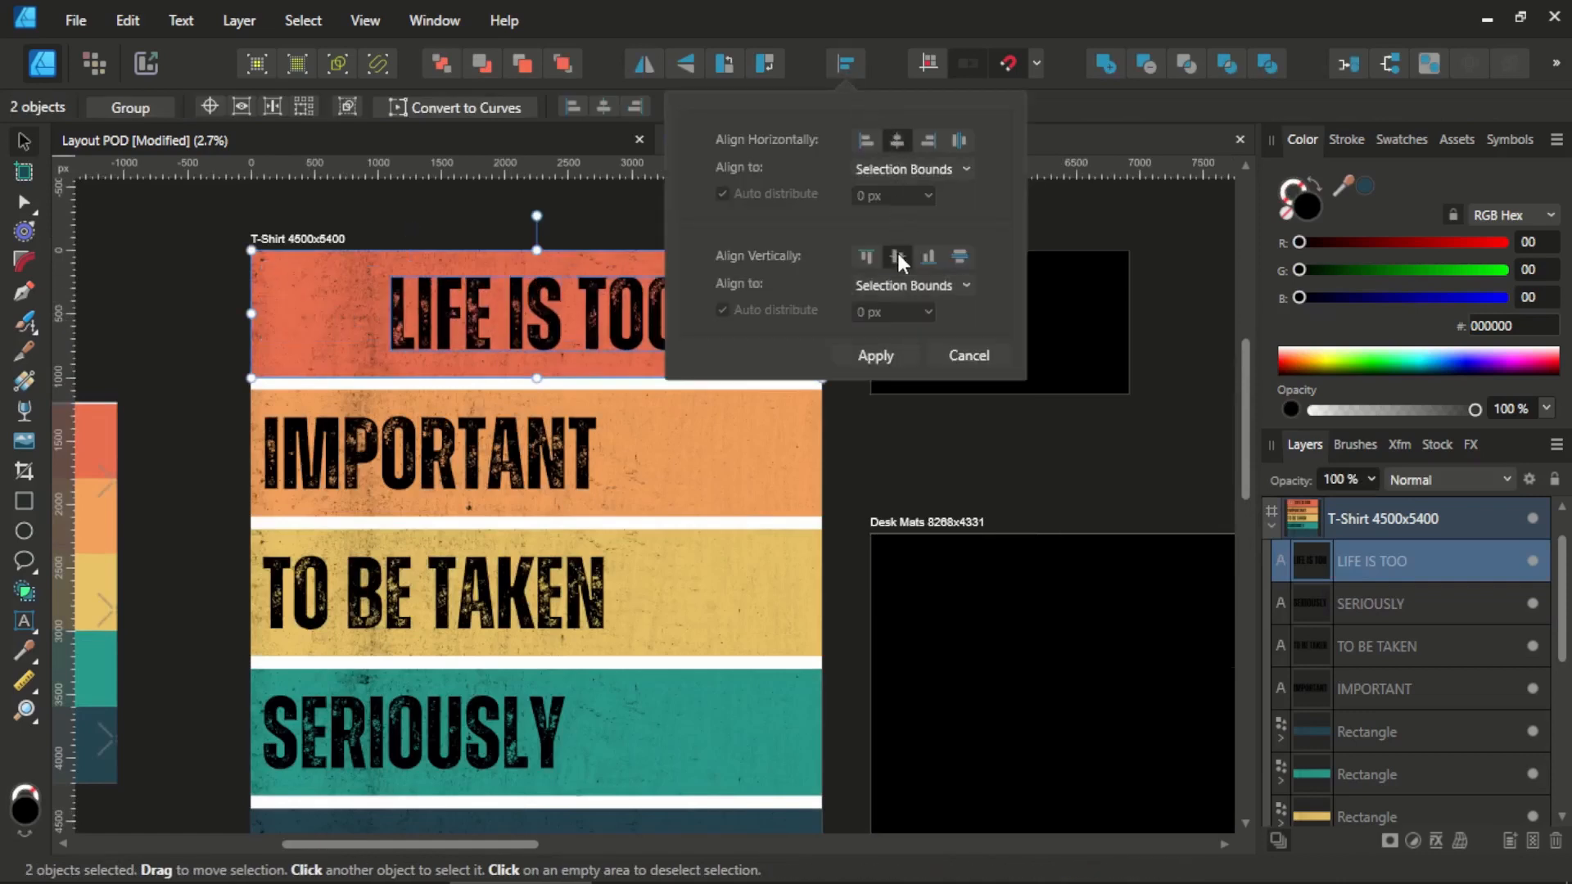
click(881, 356)
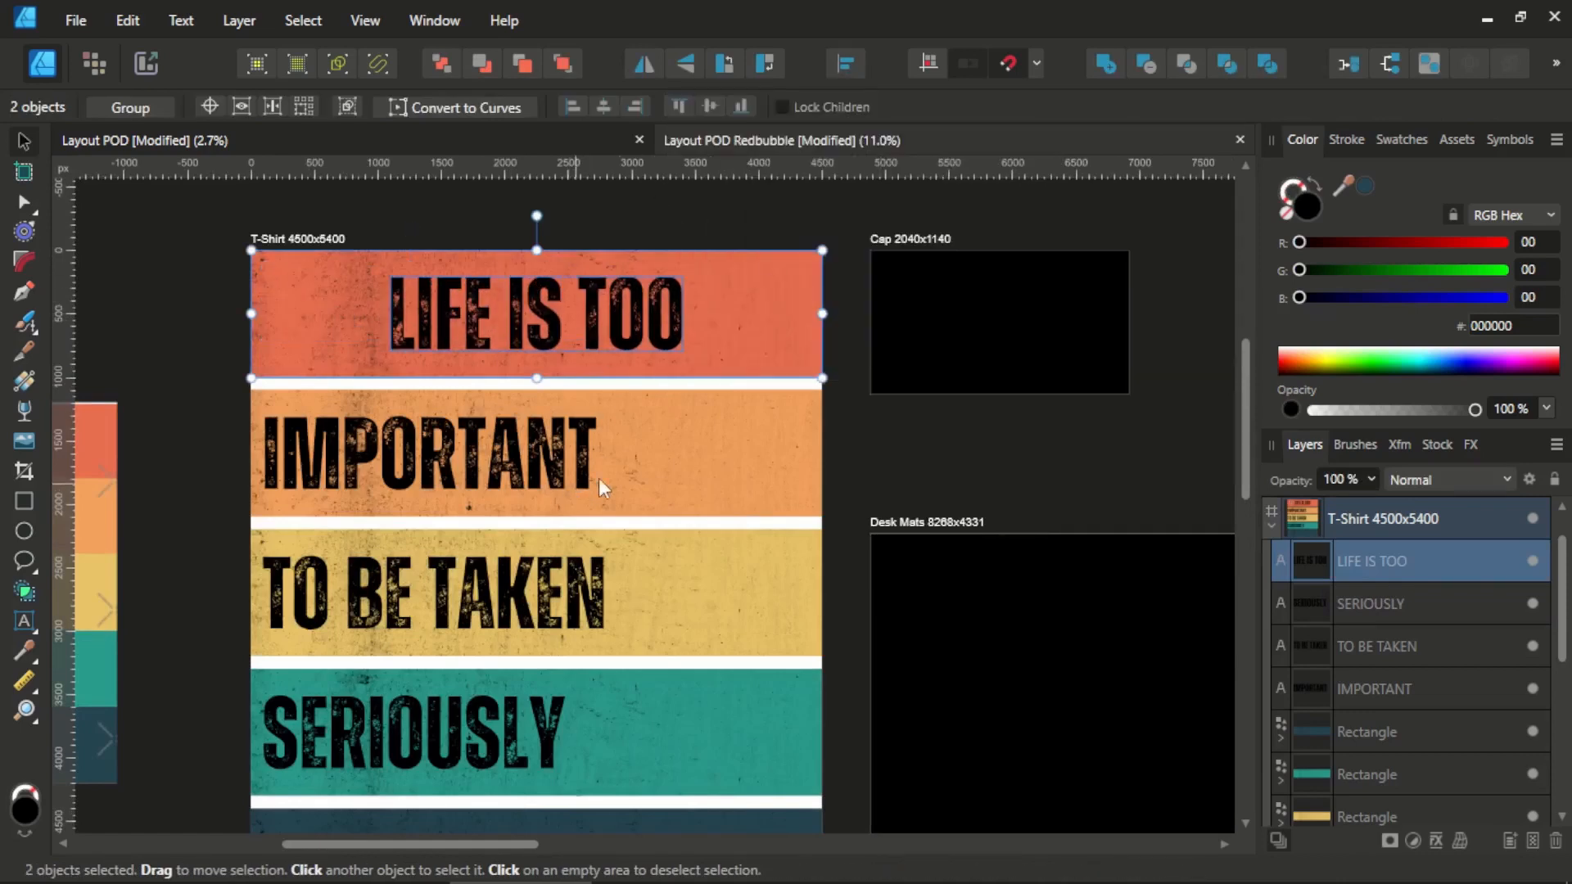
click(911, 430)
Enlarge the "LIFE IS TOO" text proportionally about its center to about 2931 × 748 px.
click(449, 303)
scroll(448, 303, up, 2)
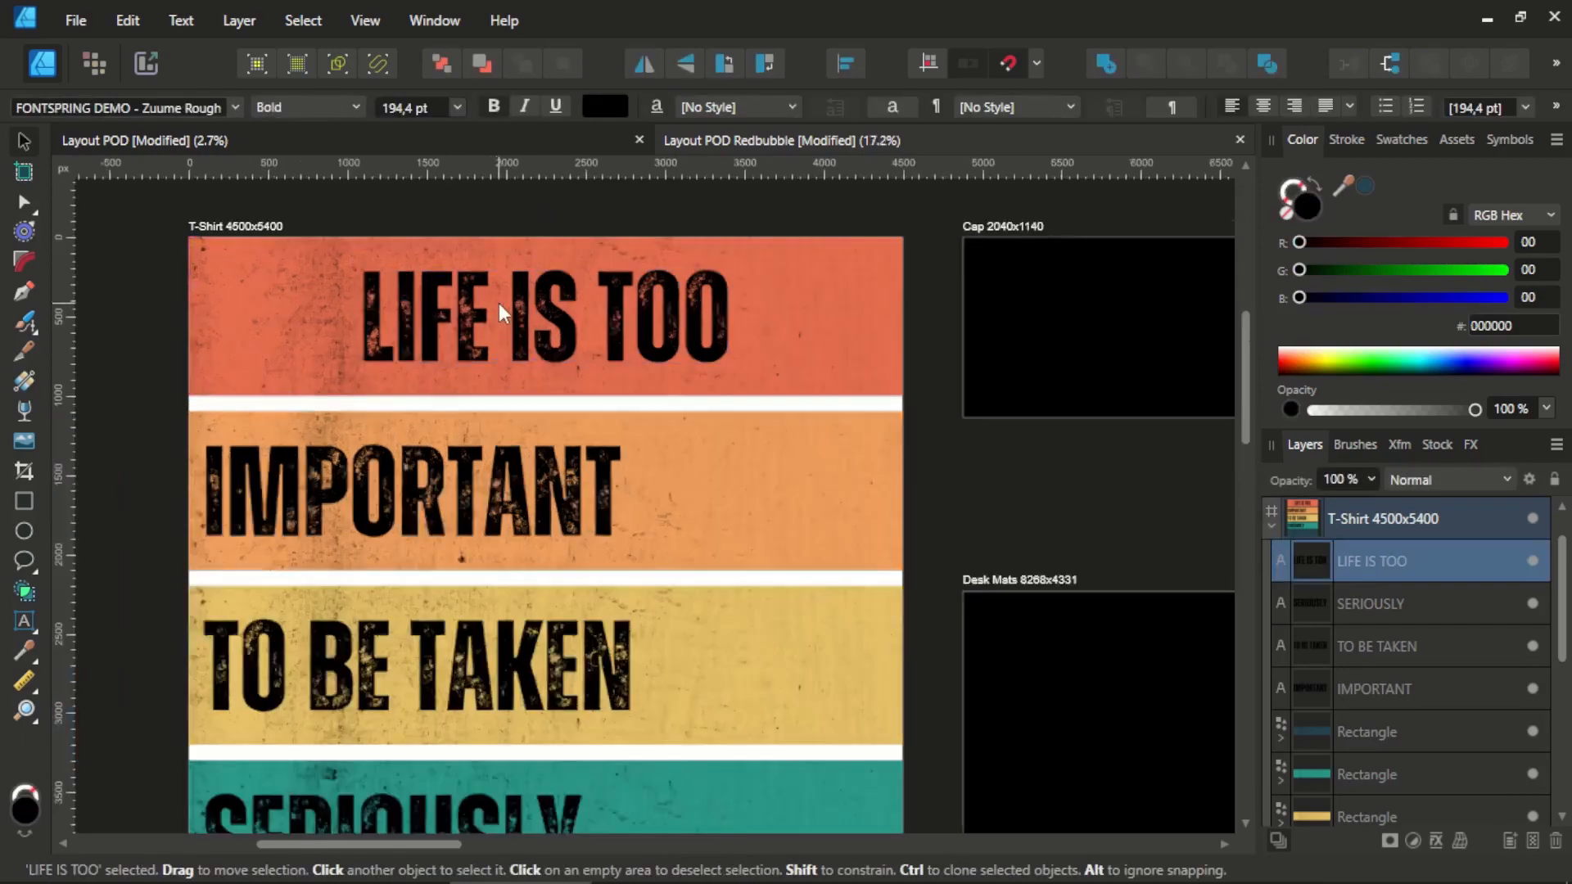
scroll(501, 311, up, 1)
drag(788, 380, 849, 412)
click(1028, 368)
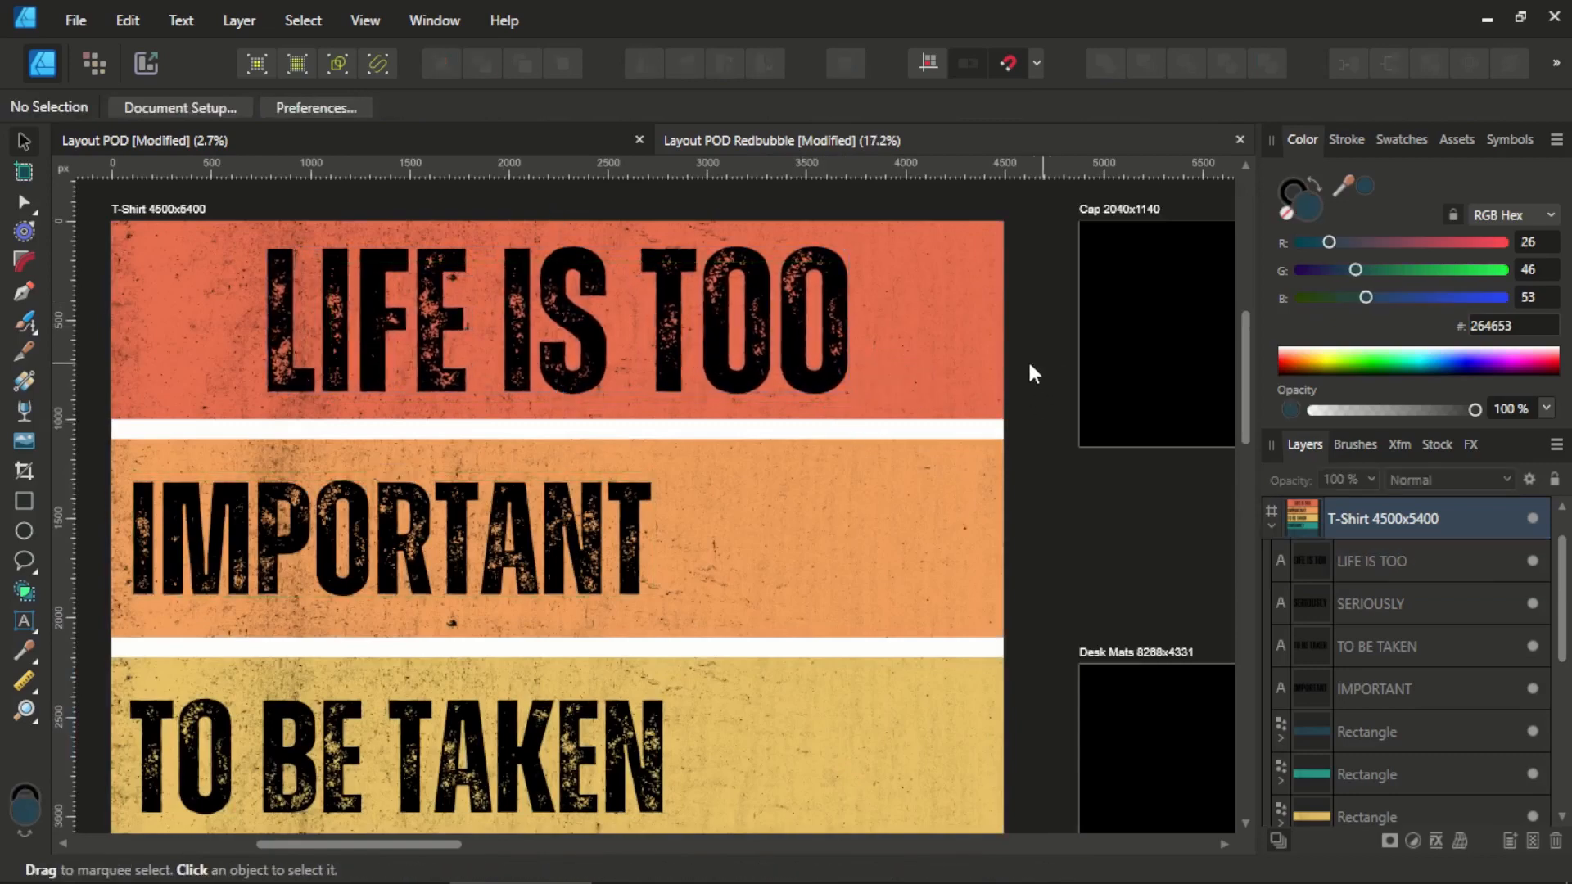
Set the "LIFE IS TOO" text's width to 2930 px and its height to 748 px.
scroll(585, 398, down, 4)
scroll(604, 366, up, 2)
click(604, 366)
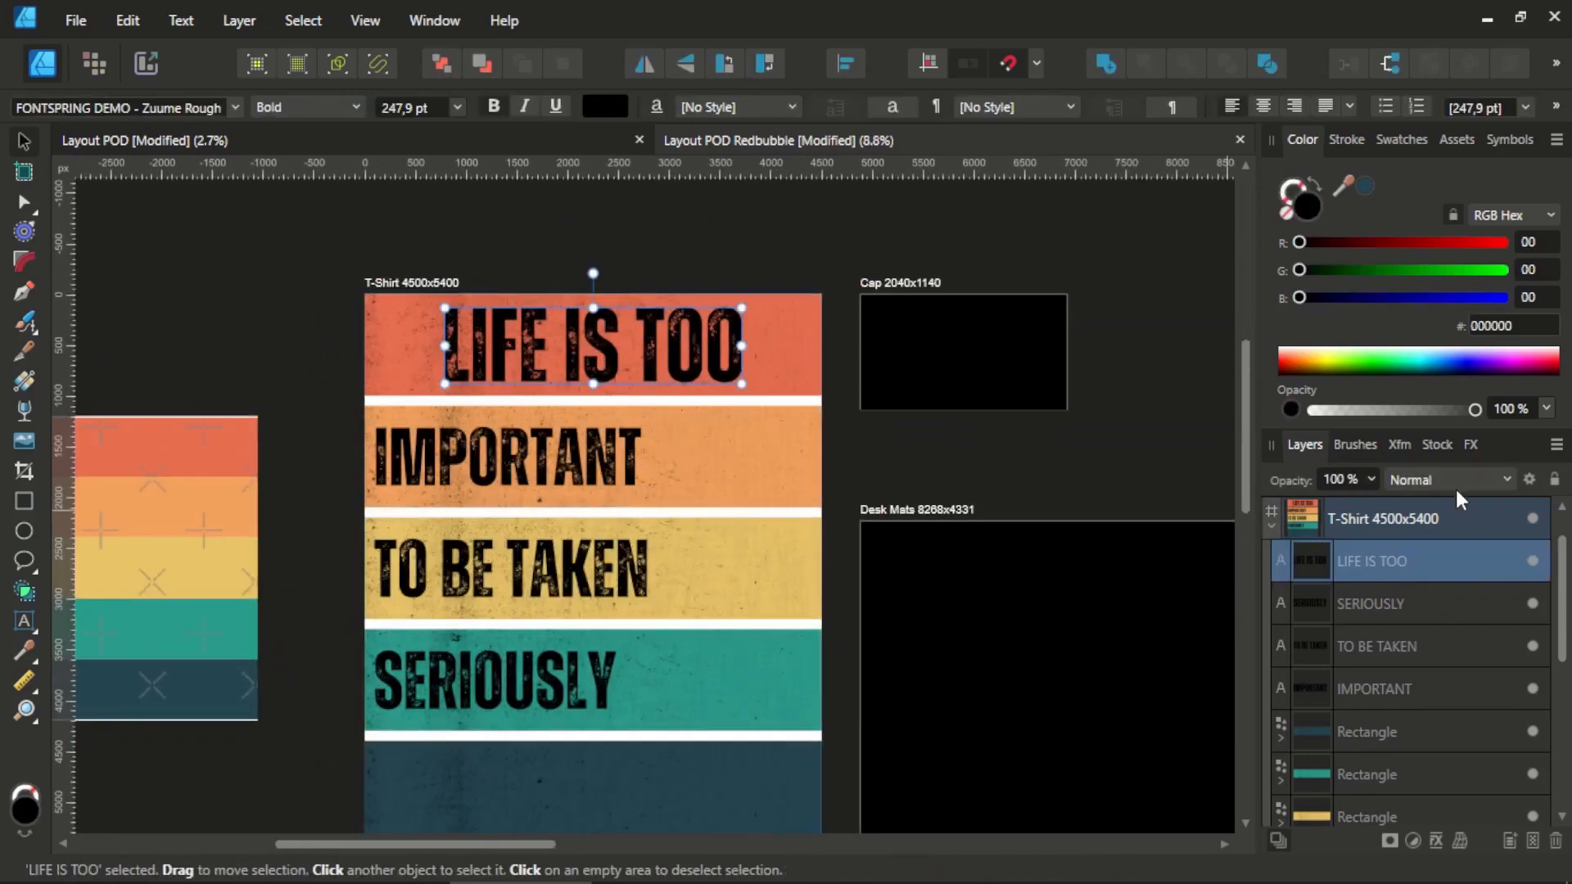
click(1402, 445)
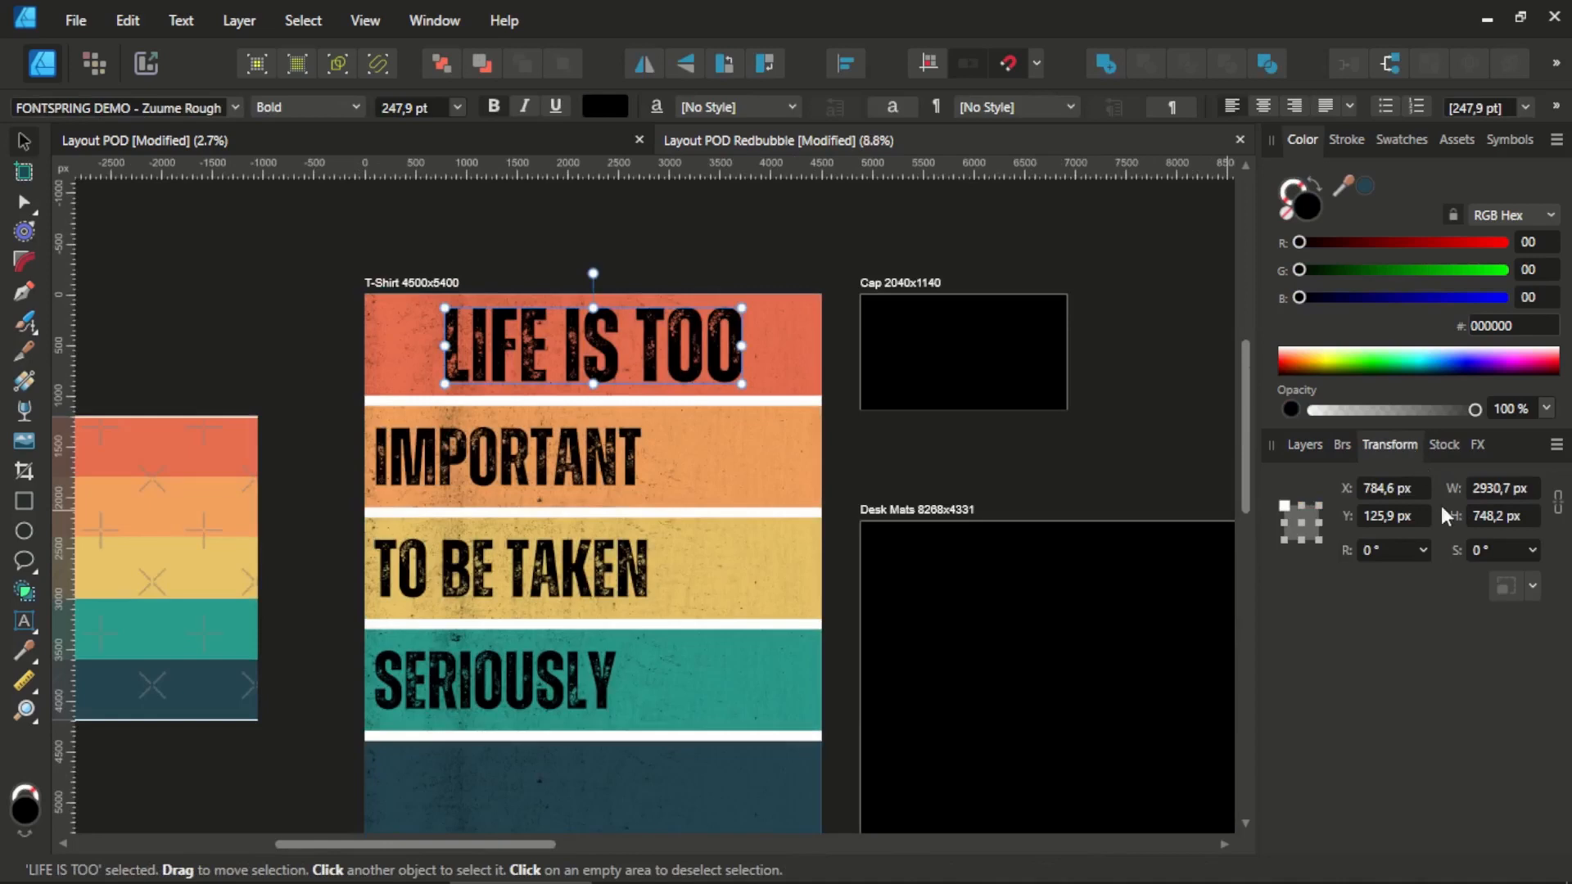
click(1497, 489)
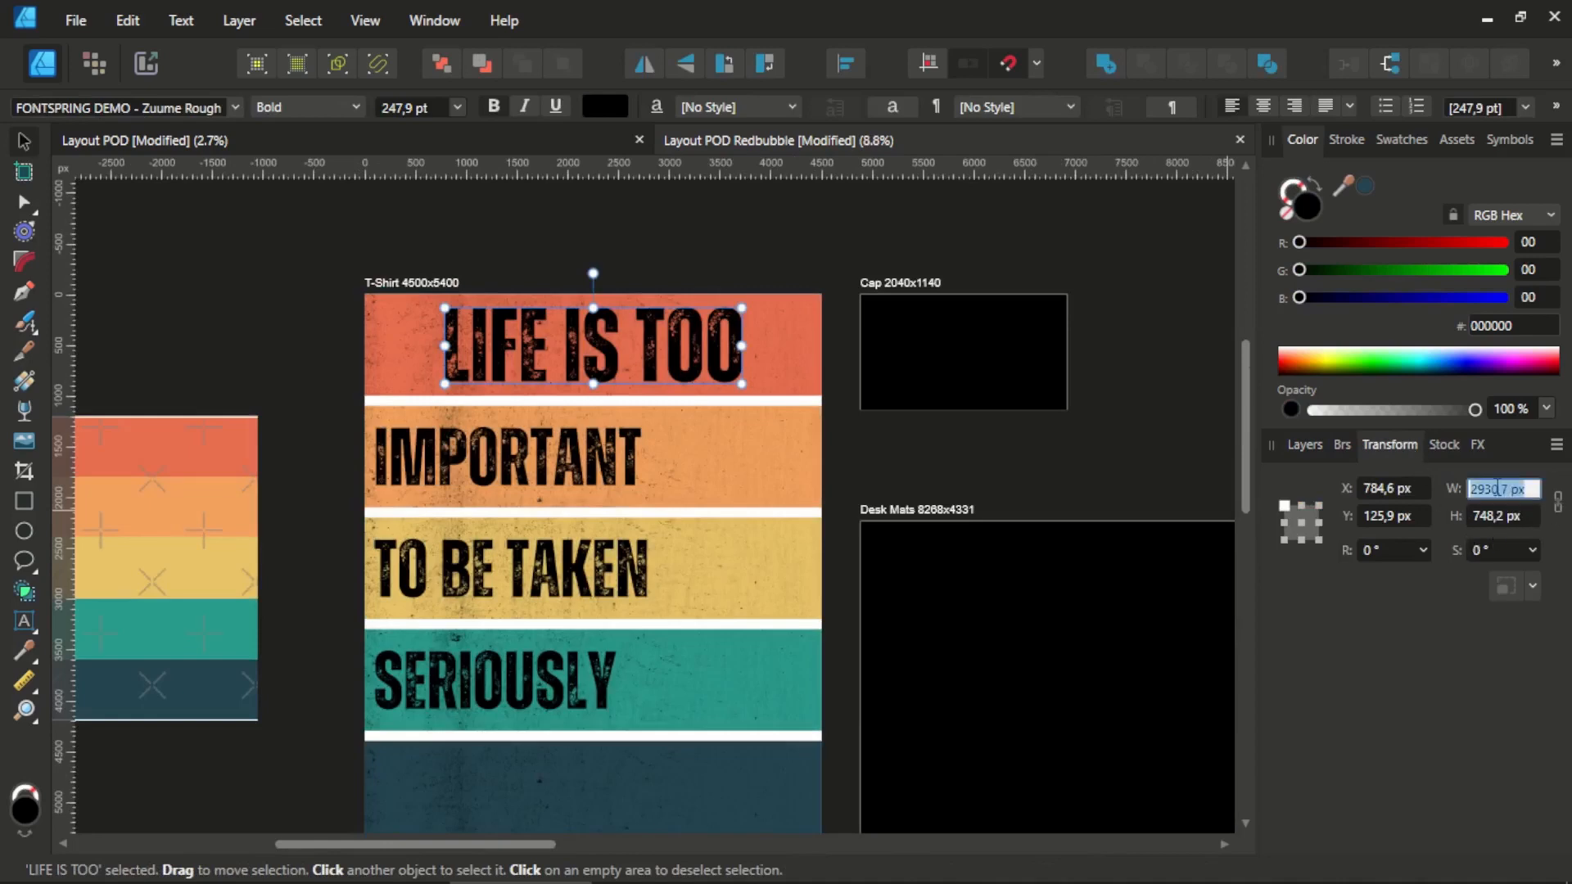
text(2930)
key(Return)
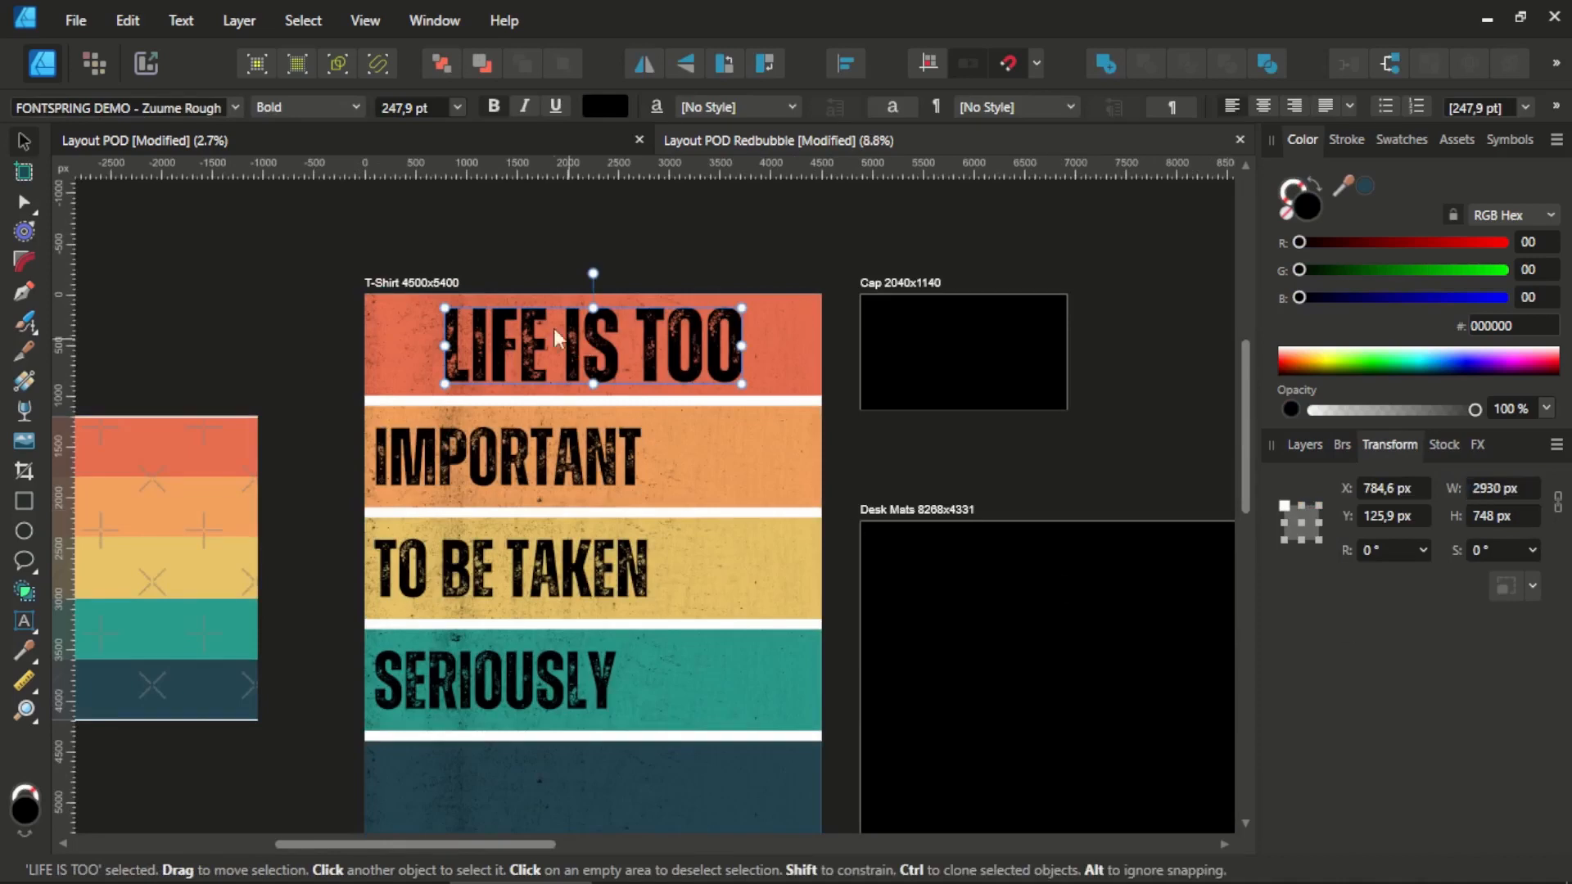
click(515, 232)
Resize the "IMPORTANT" text to a width of 2930 px and a height of 748 px.
scroll(573, 344, down, 1)
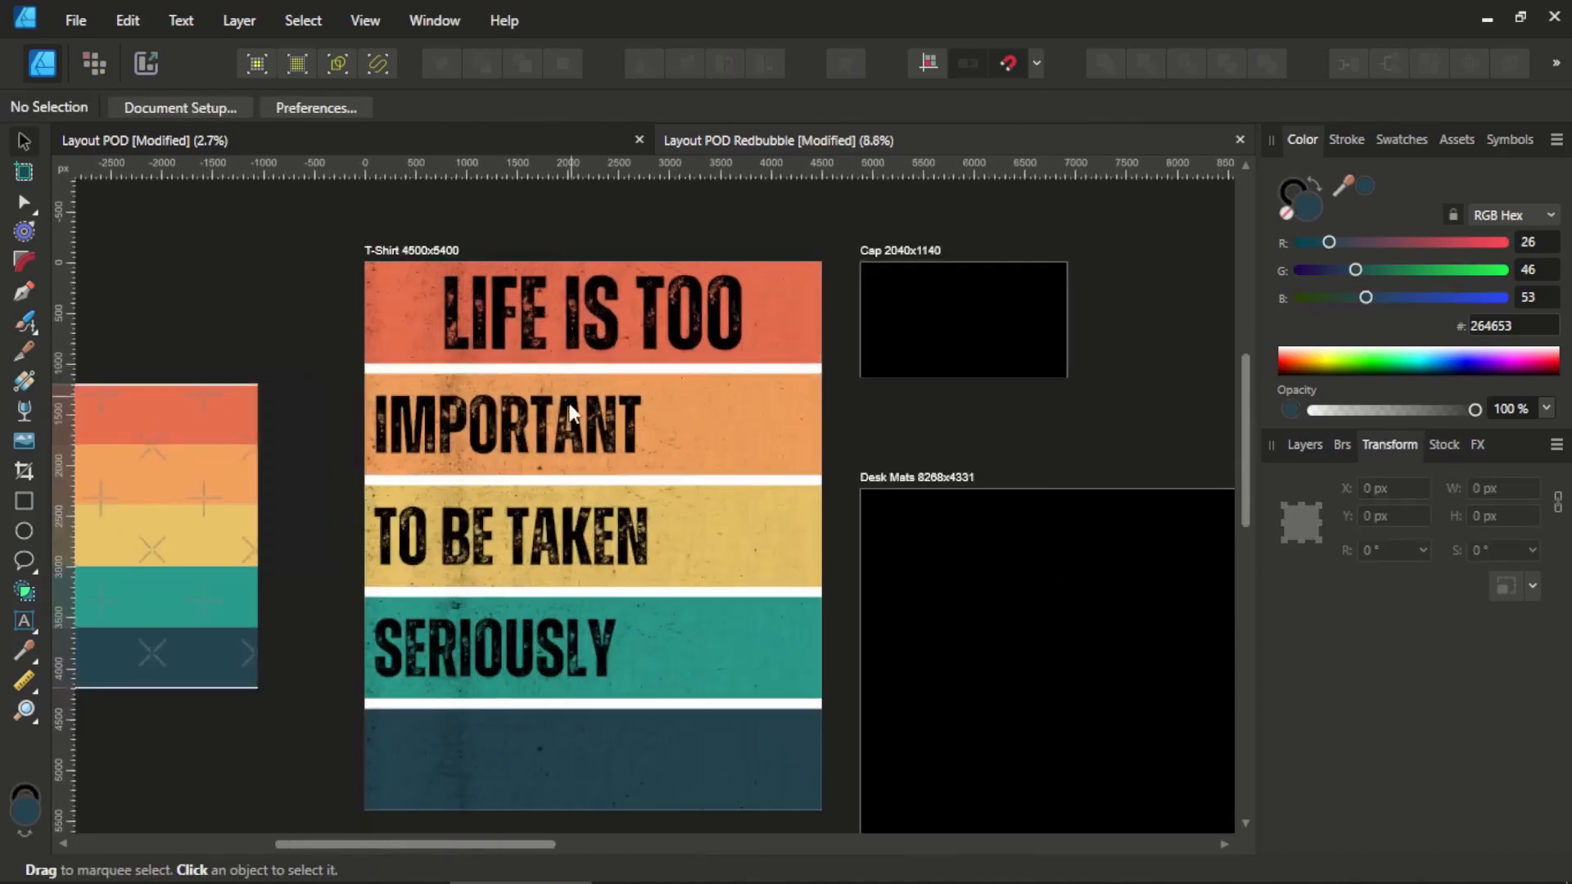
click(537, 429)
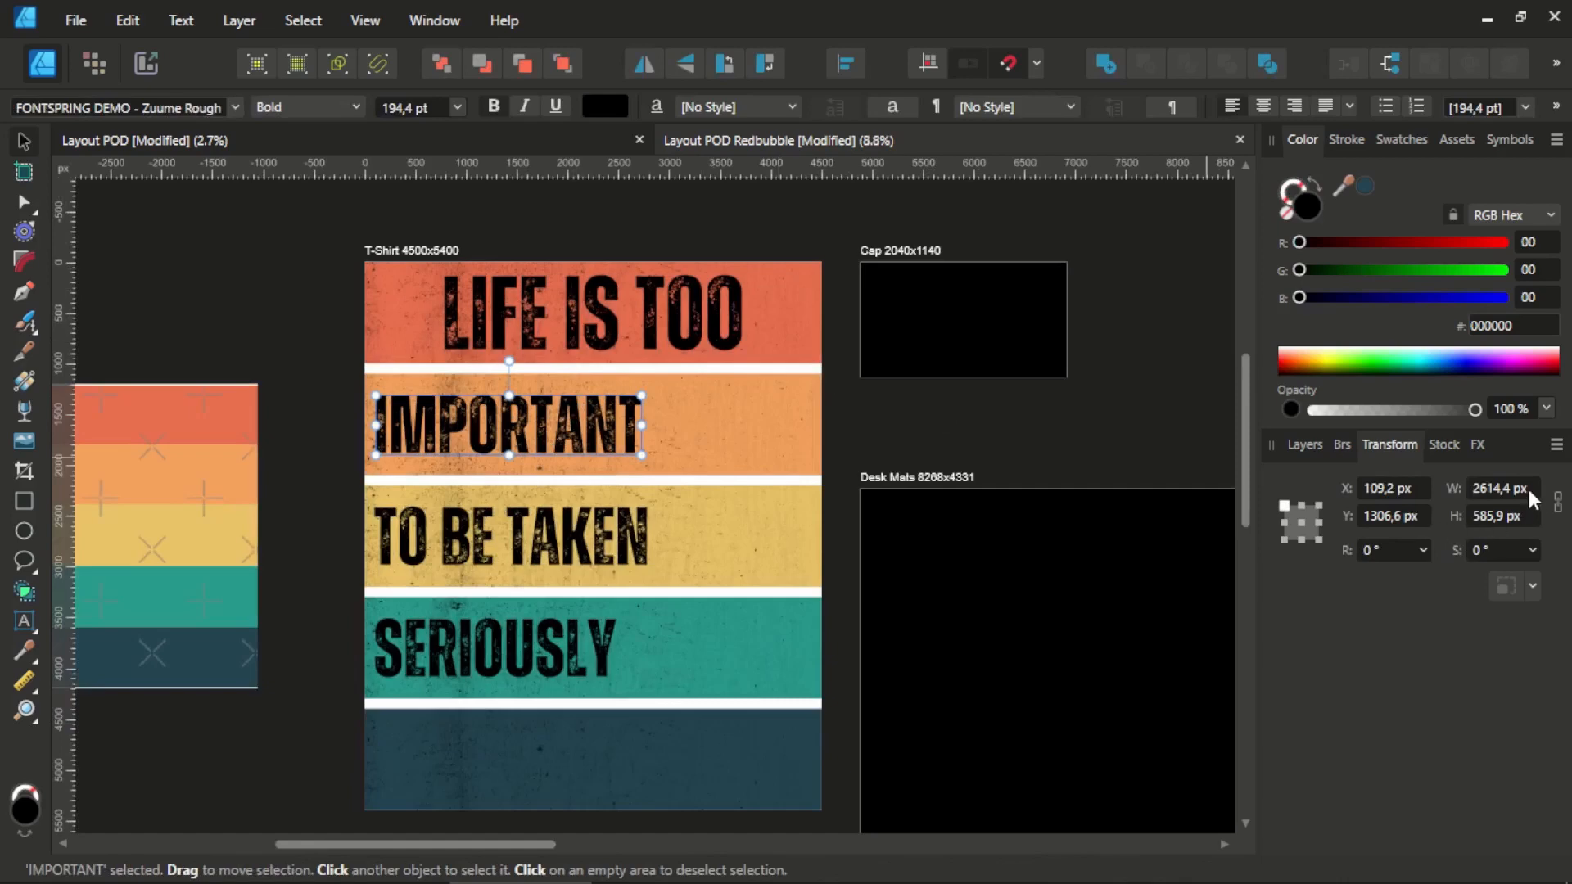
click(631, 325)
click(596, 414)
text(2930)
key(Return)
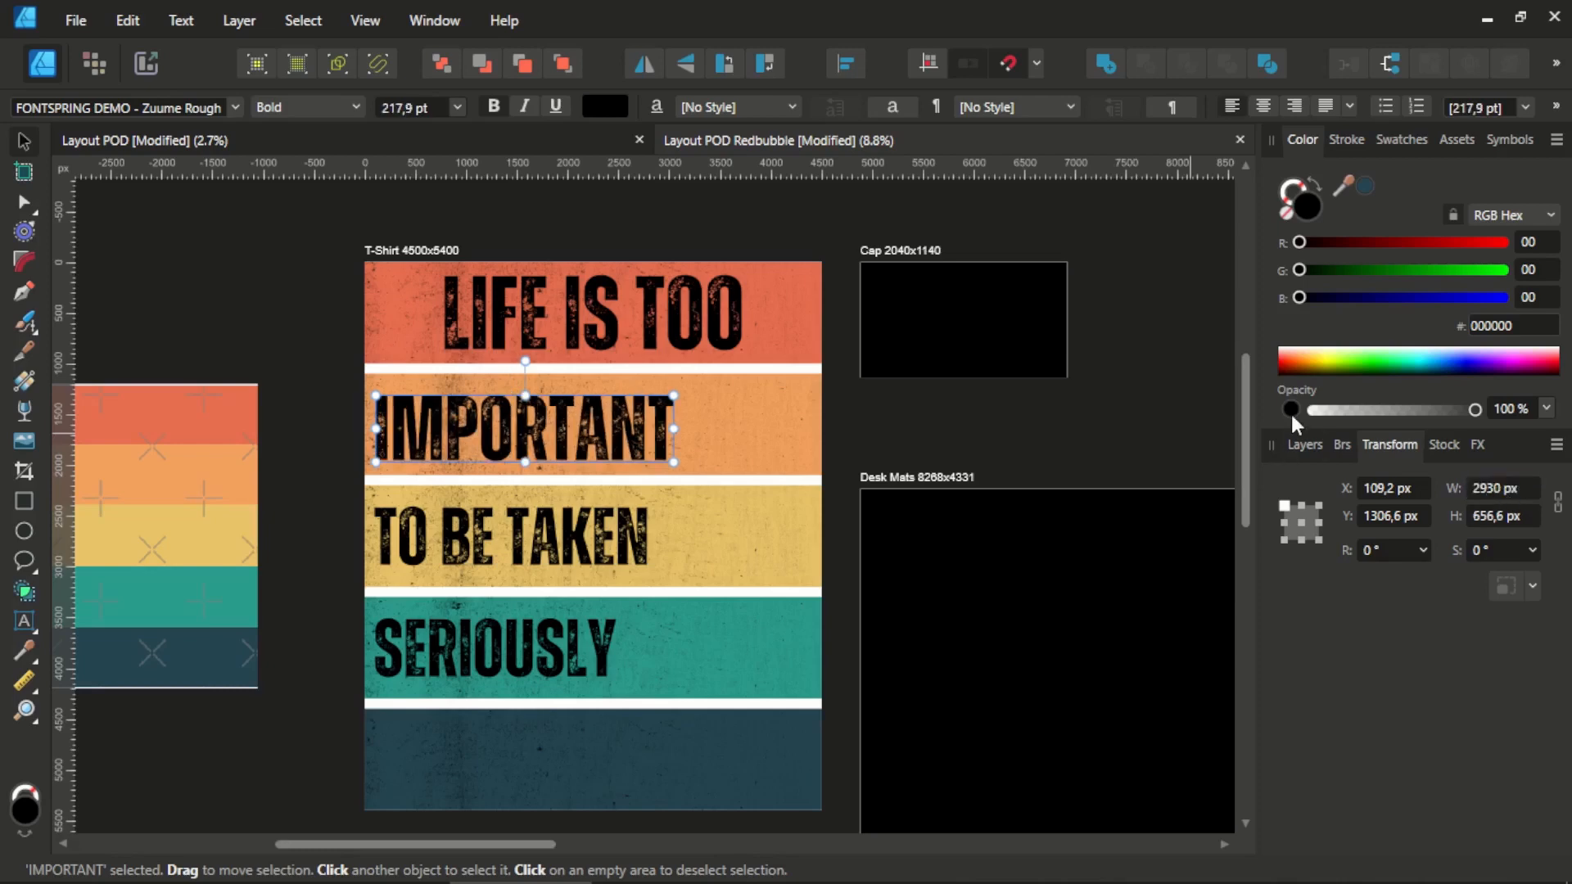
click(1517, 518)
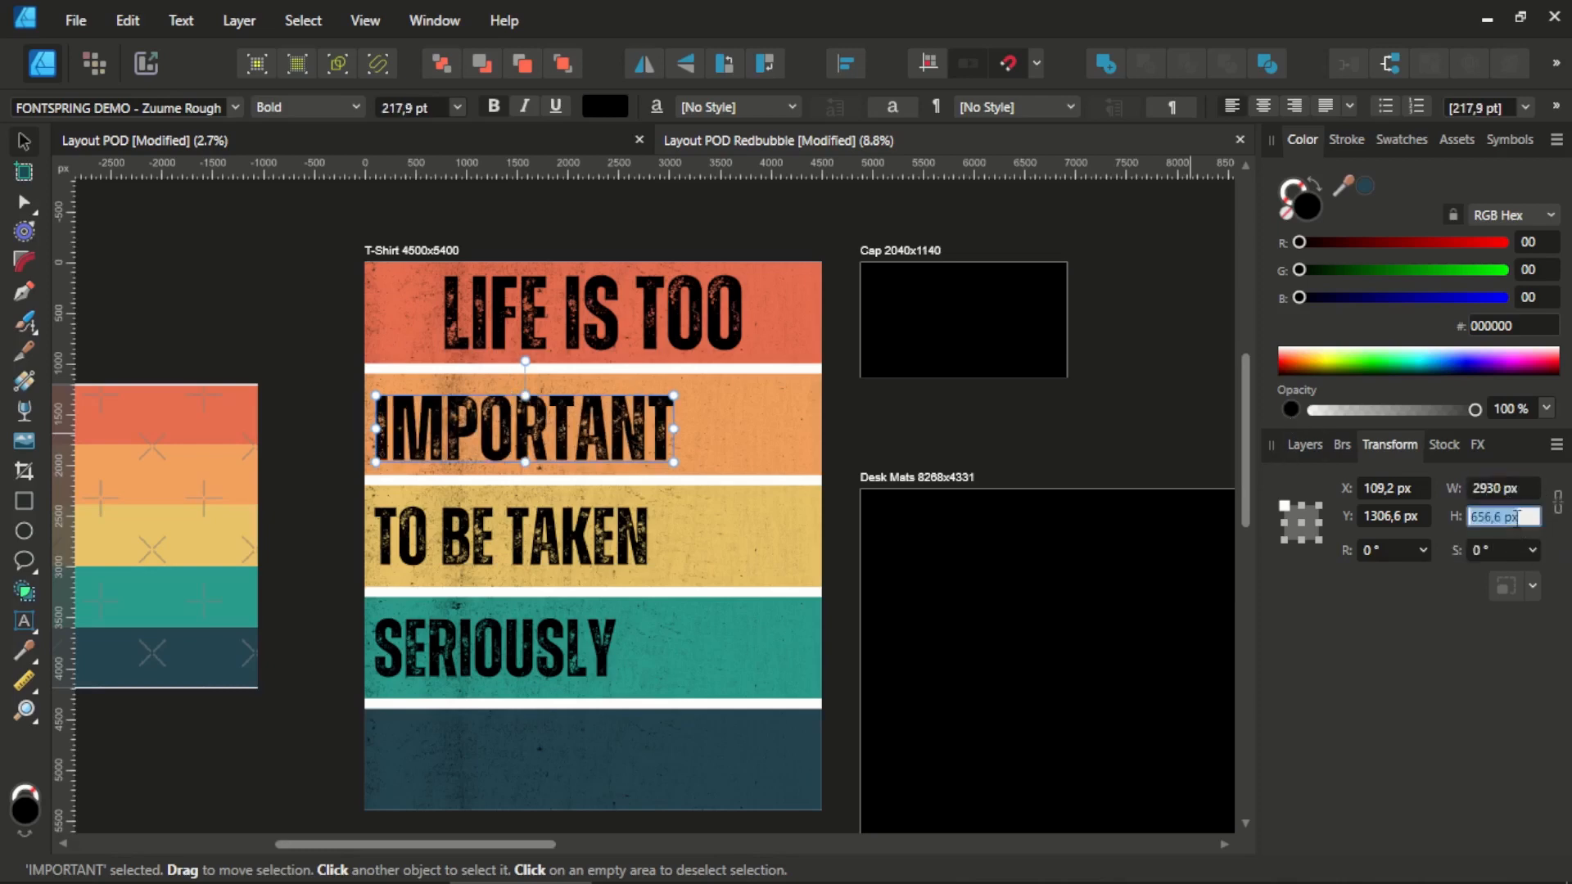
key(Return)
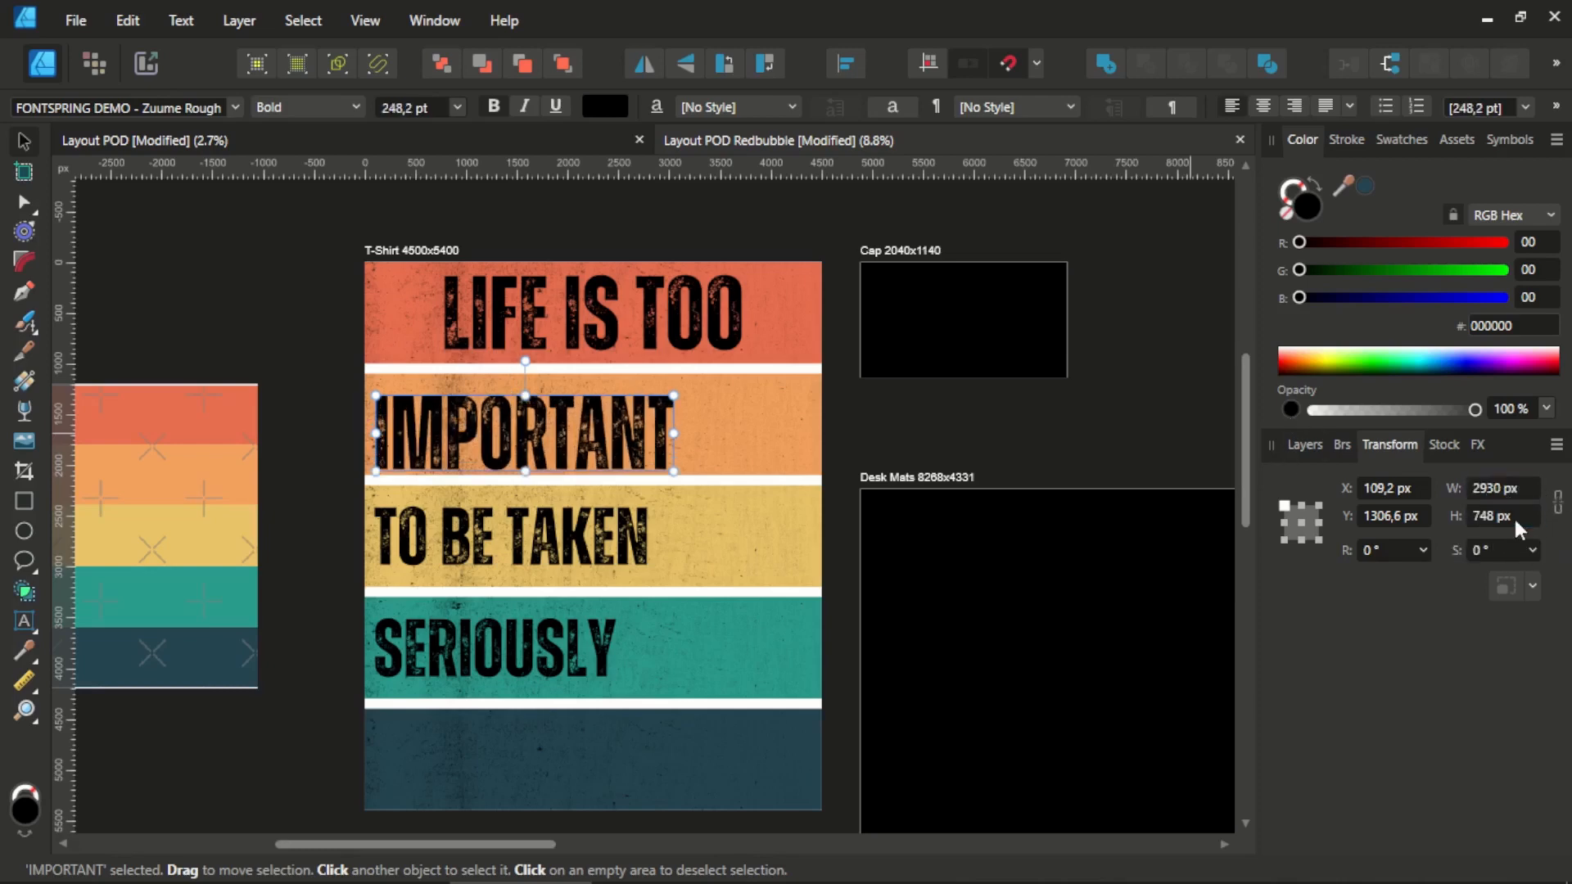
Center the "IMPORTANT" text horizontally and vertically on the orange stripe, and check its placement against the "LIFE IS TOO" text.
shift+click(740, 436)
click(844, 65)
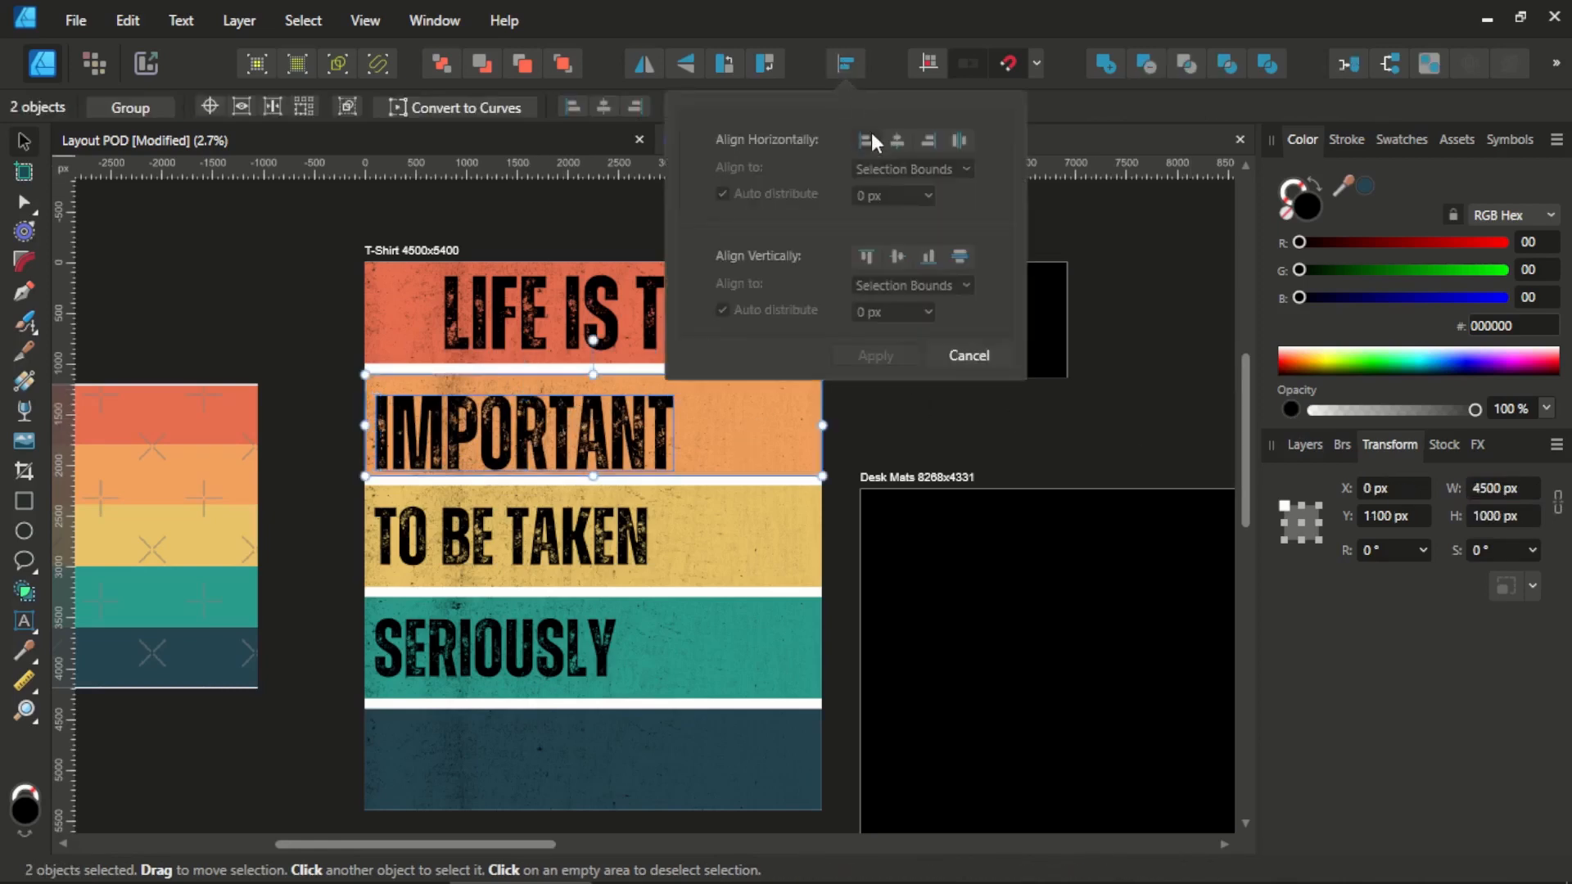
click(896, 145)
click(898, 257)
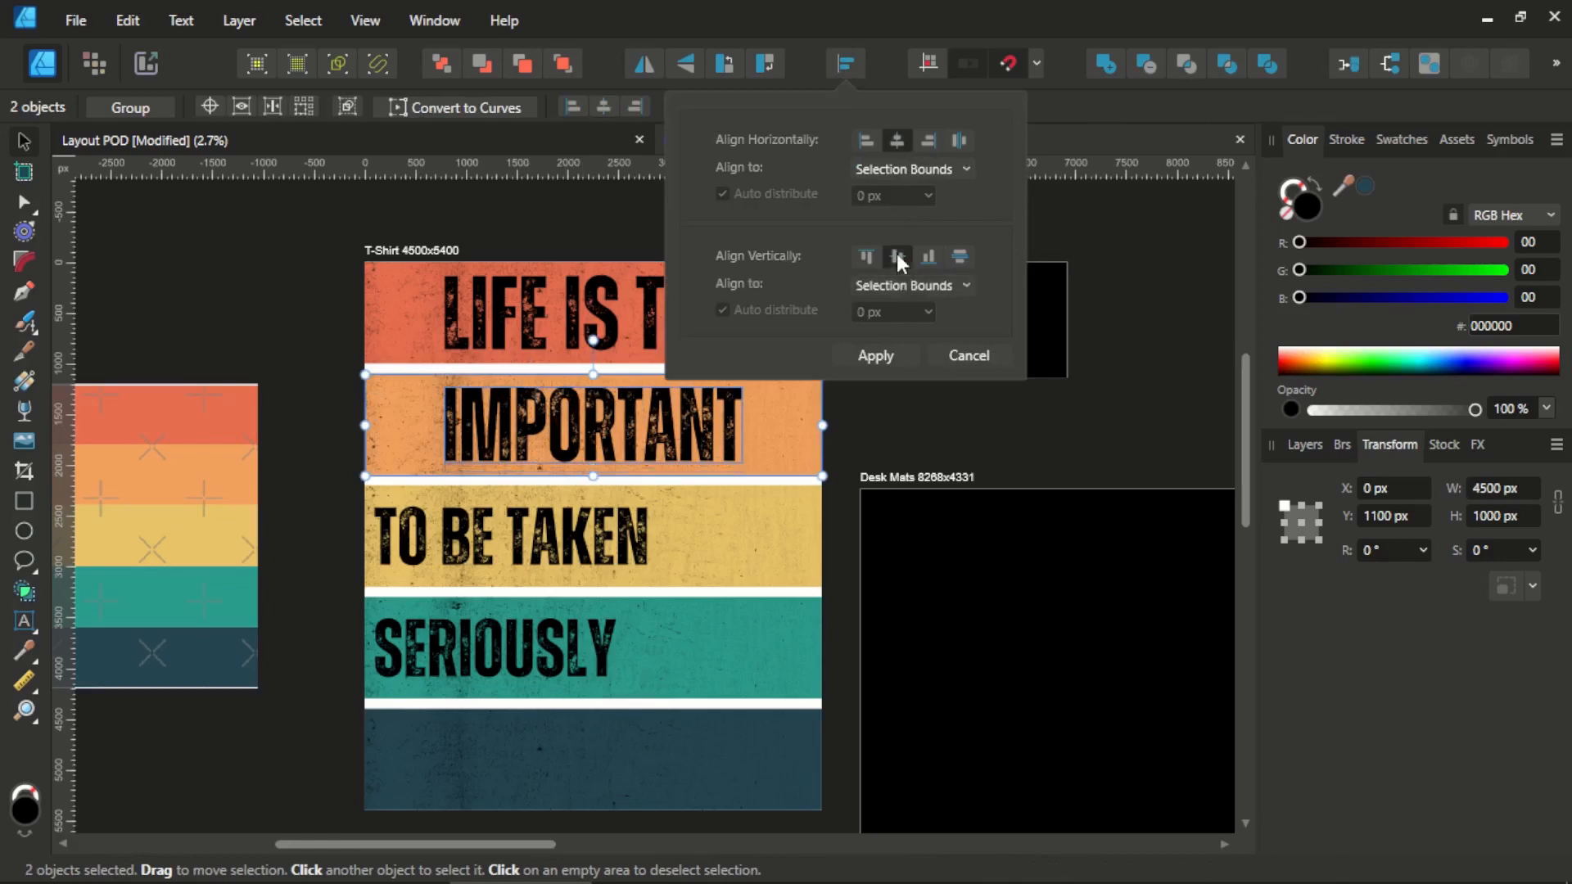
click(910, 357)
click(841, 299)
click(725, 332)
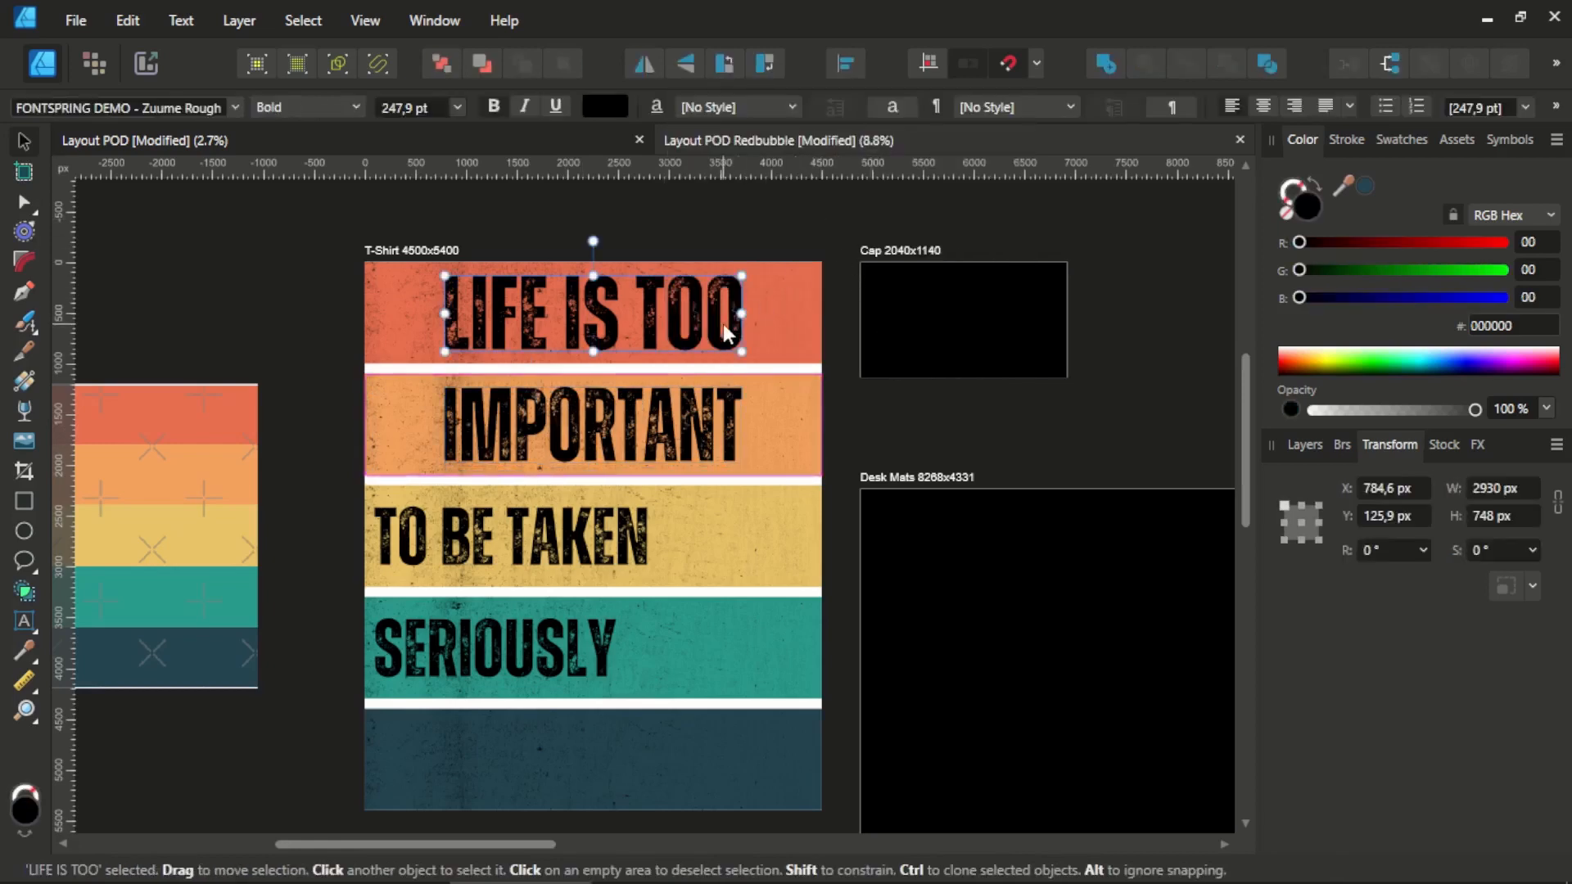
click(700, 424)
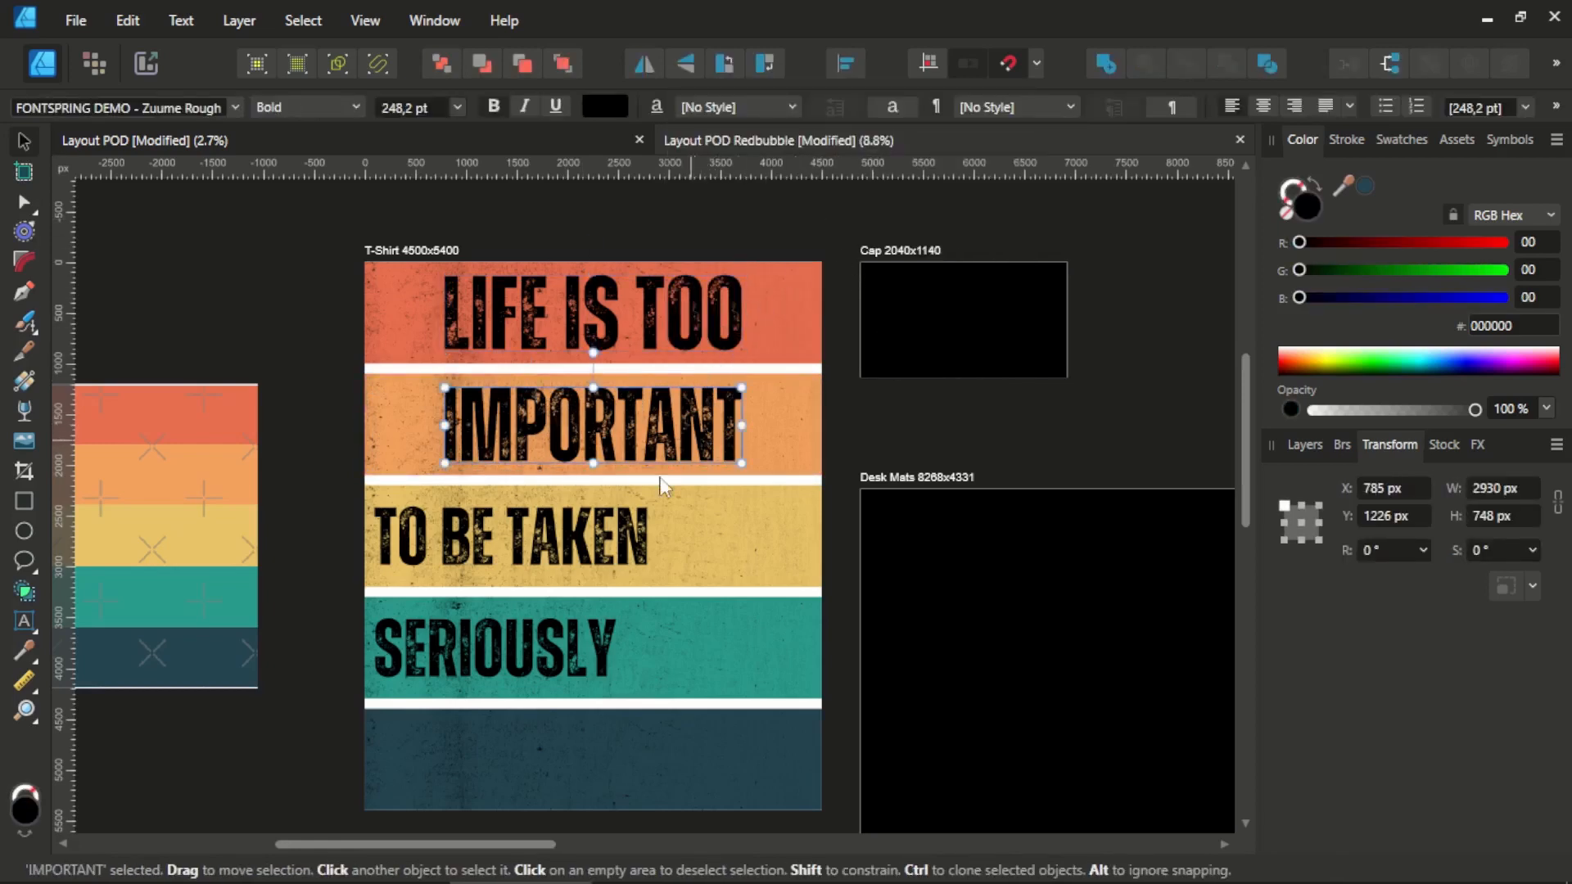
Resize the "TO BE TAKEN" text to a width of 2930 px and a height of 748 px.
click(610, 540)
click(1491, 489)
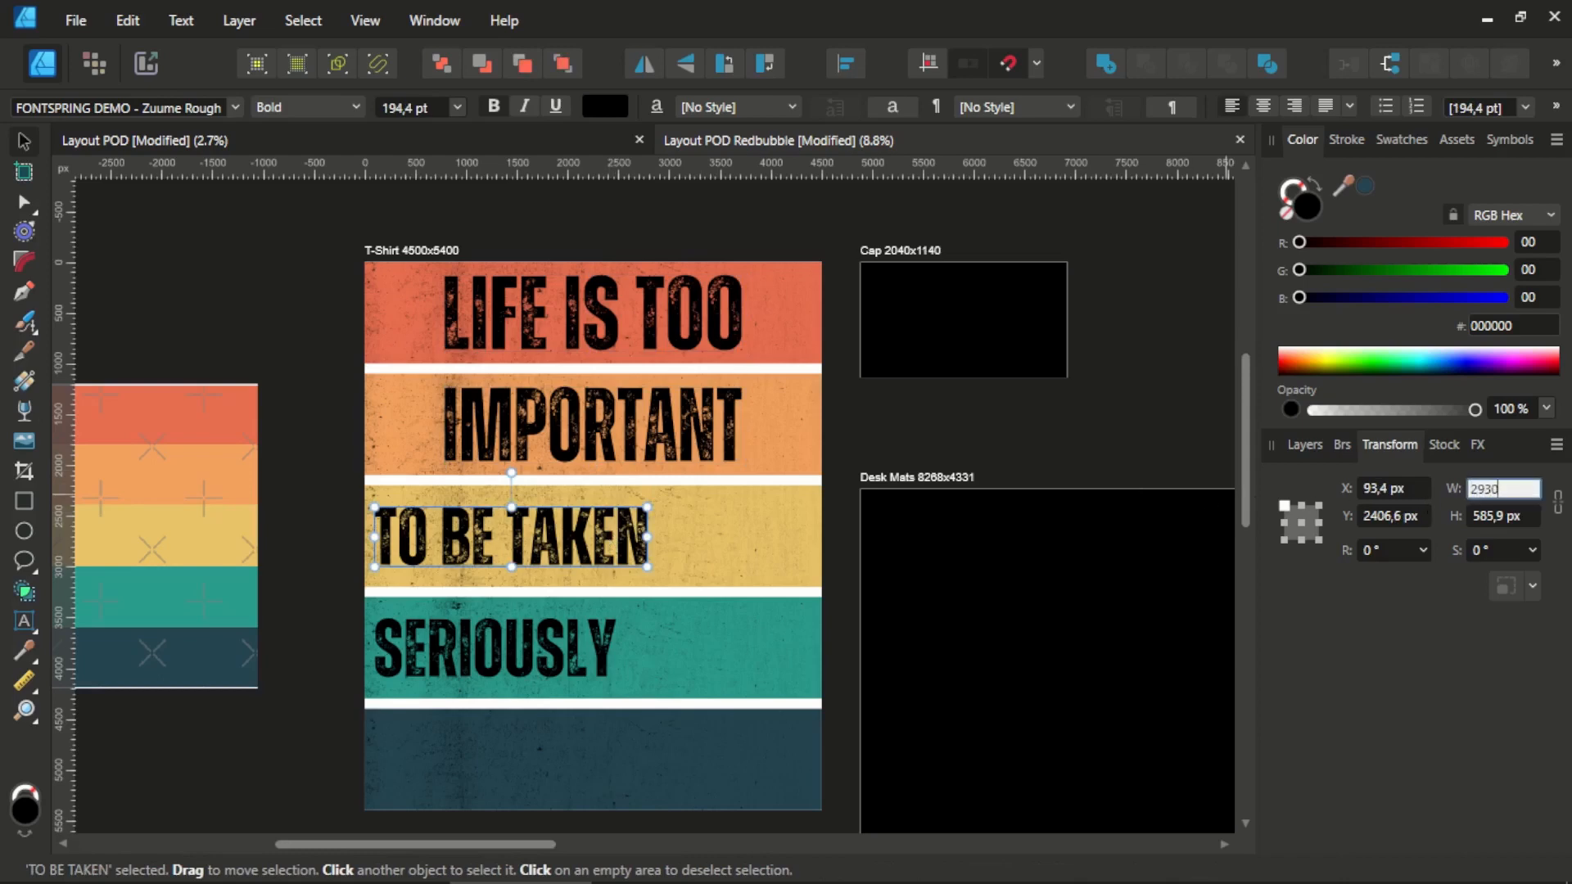
key(Tab)
text(748)
key(Return)
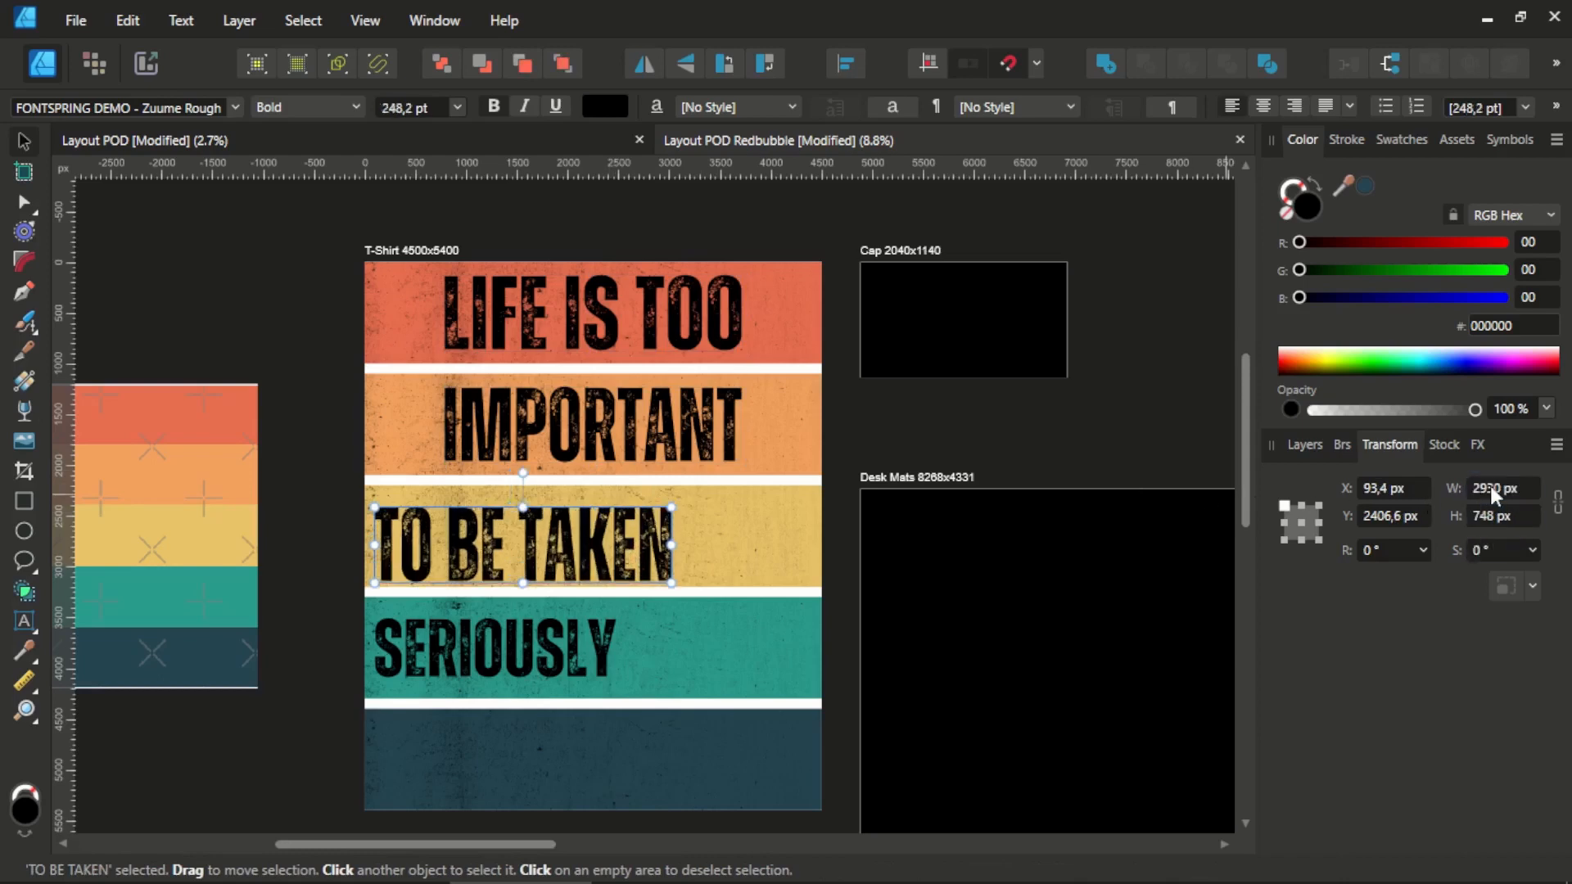
Center the "TO BE TAKEN" text horizontally and vertically on the yellow stripe.
shift+click(758, 528)
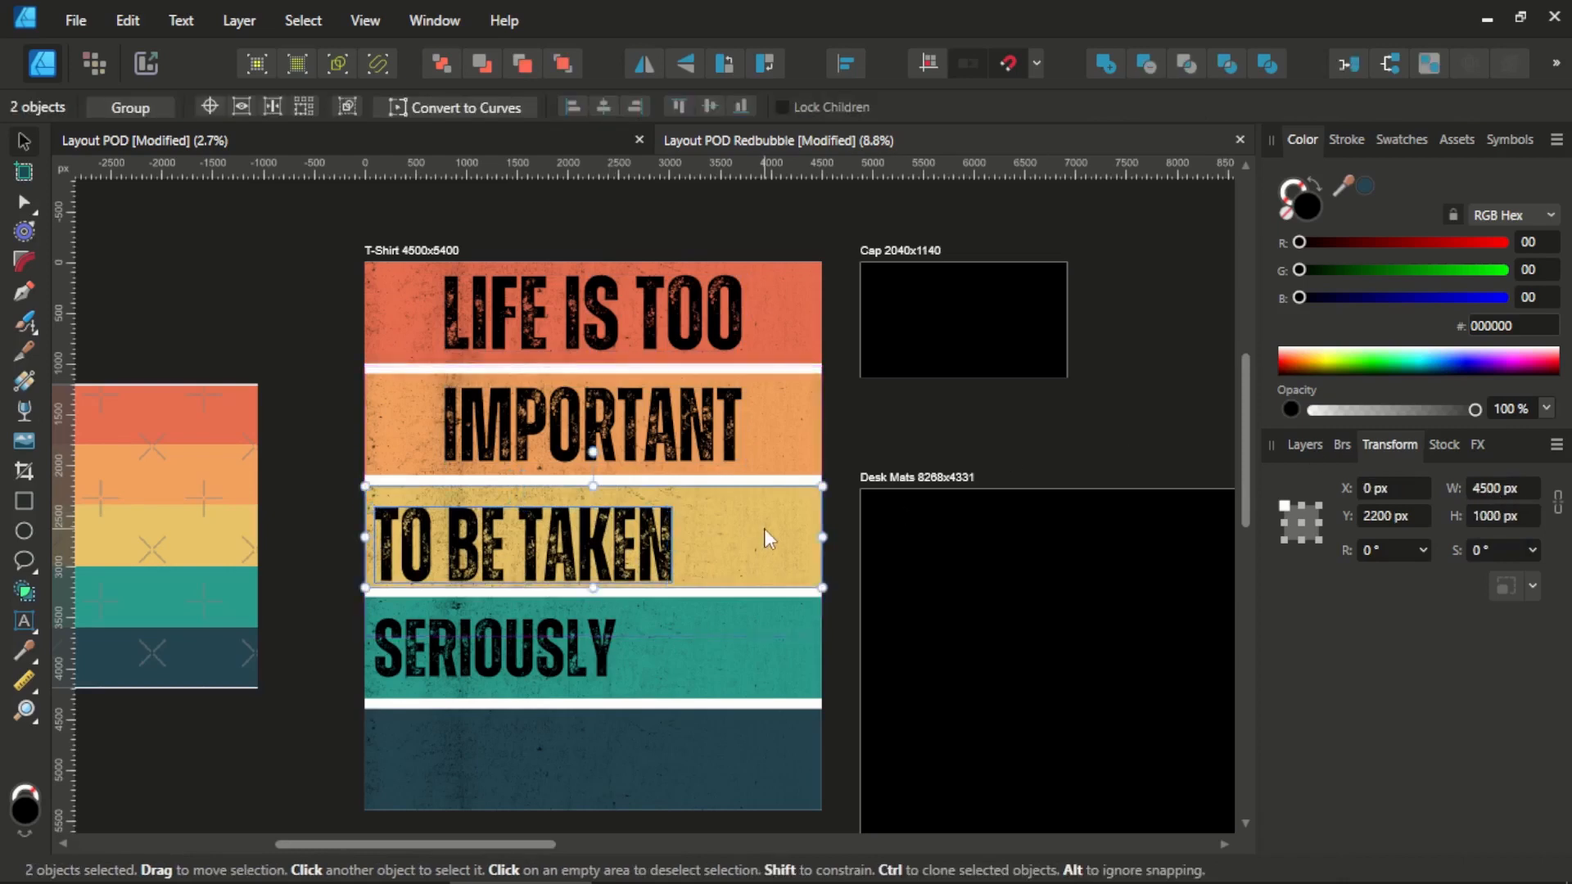
click(846, 64)
click(897, 140)
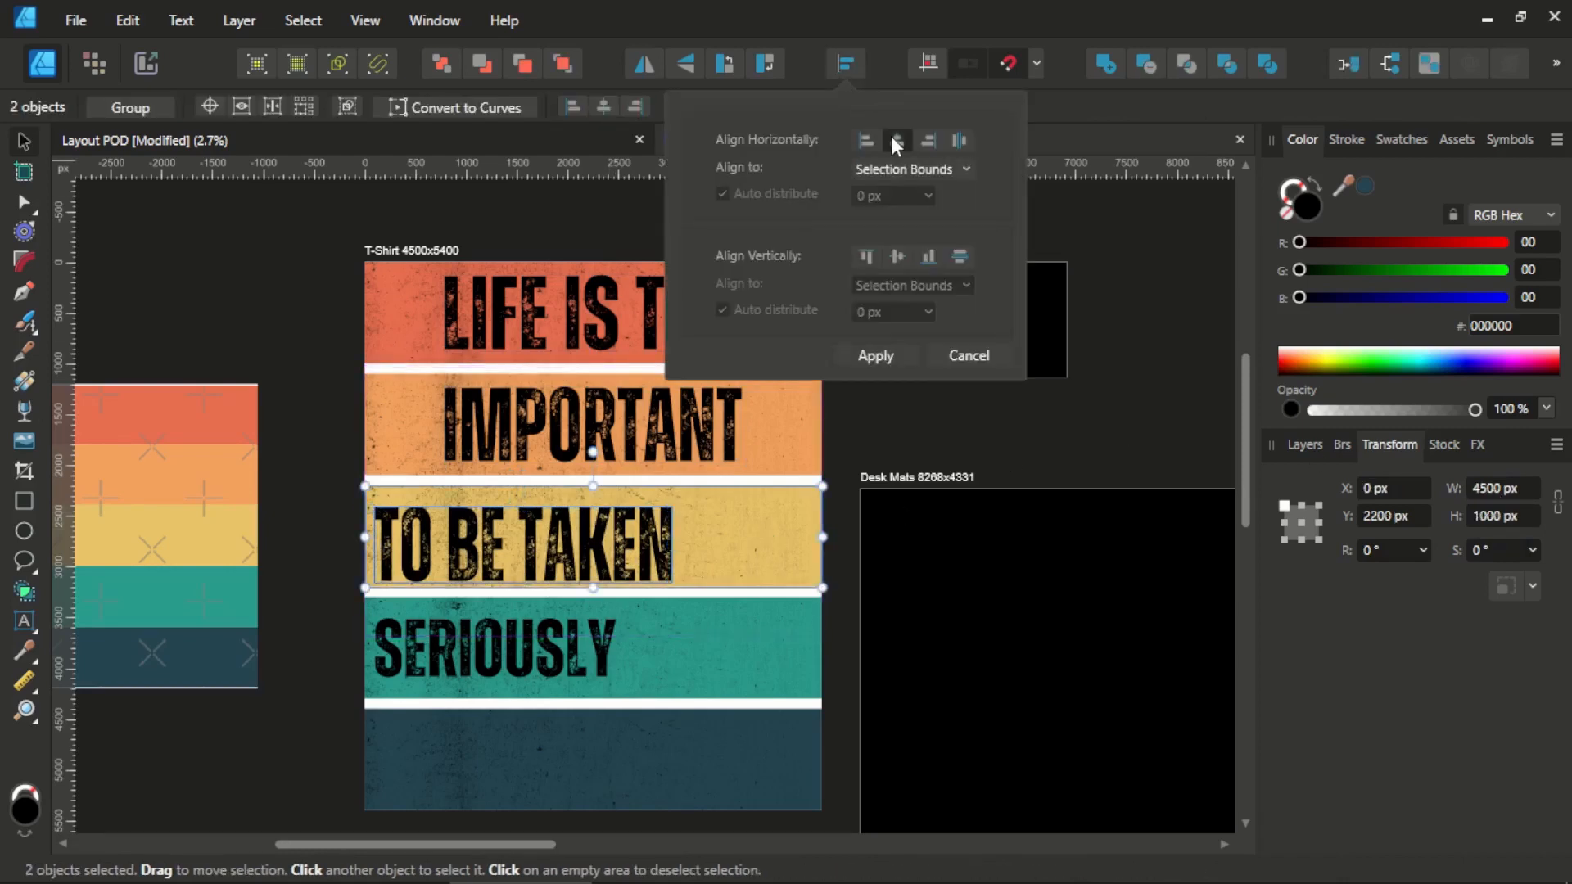
click(897, 256)
click(880, 355)
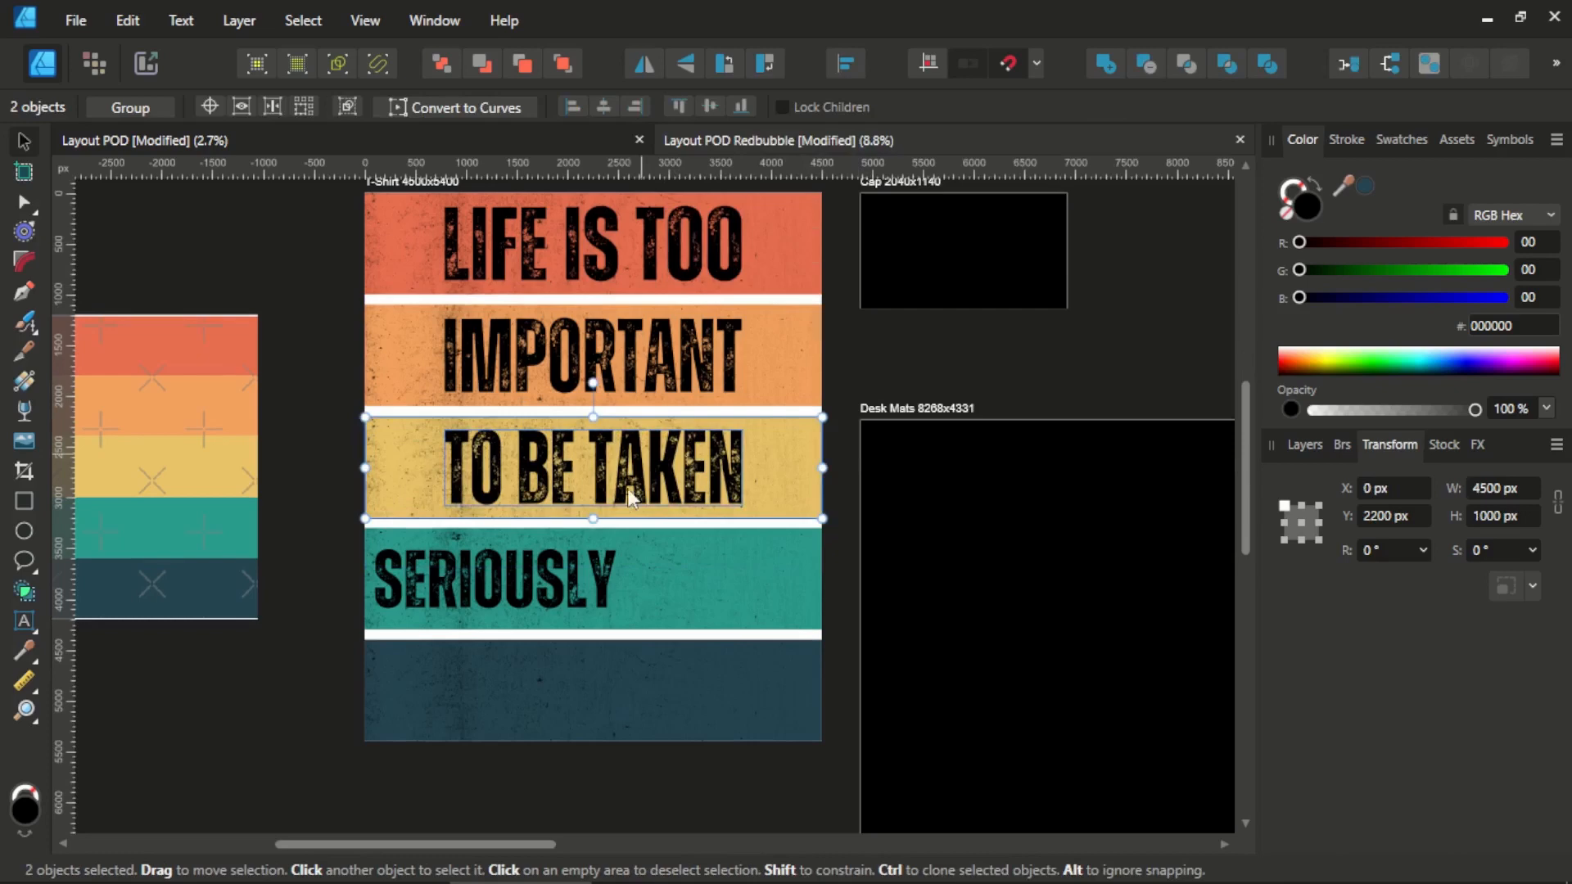
Resize the "SERIOUSLY" text to a width of 2930 px and a height of 748 px.
click(570, 572)
text(748)
key(Return)
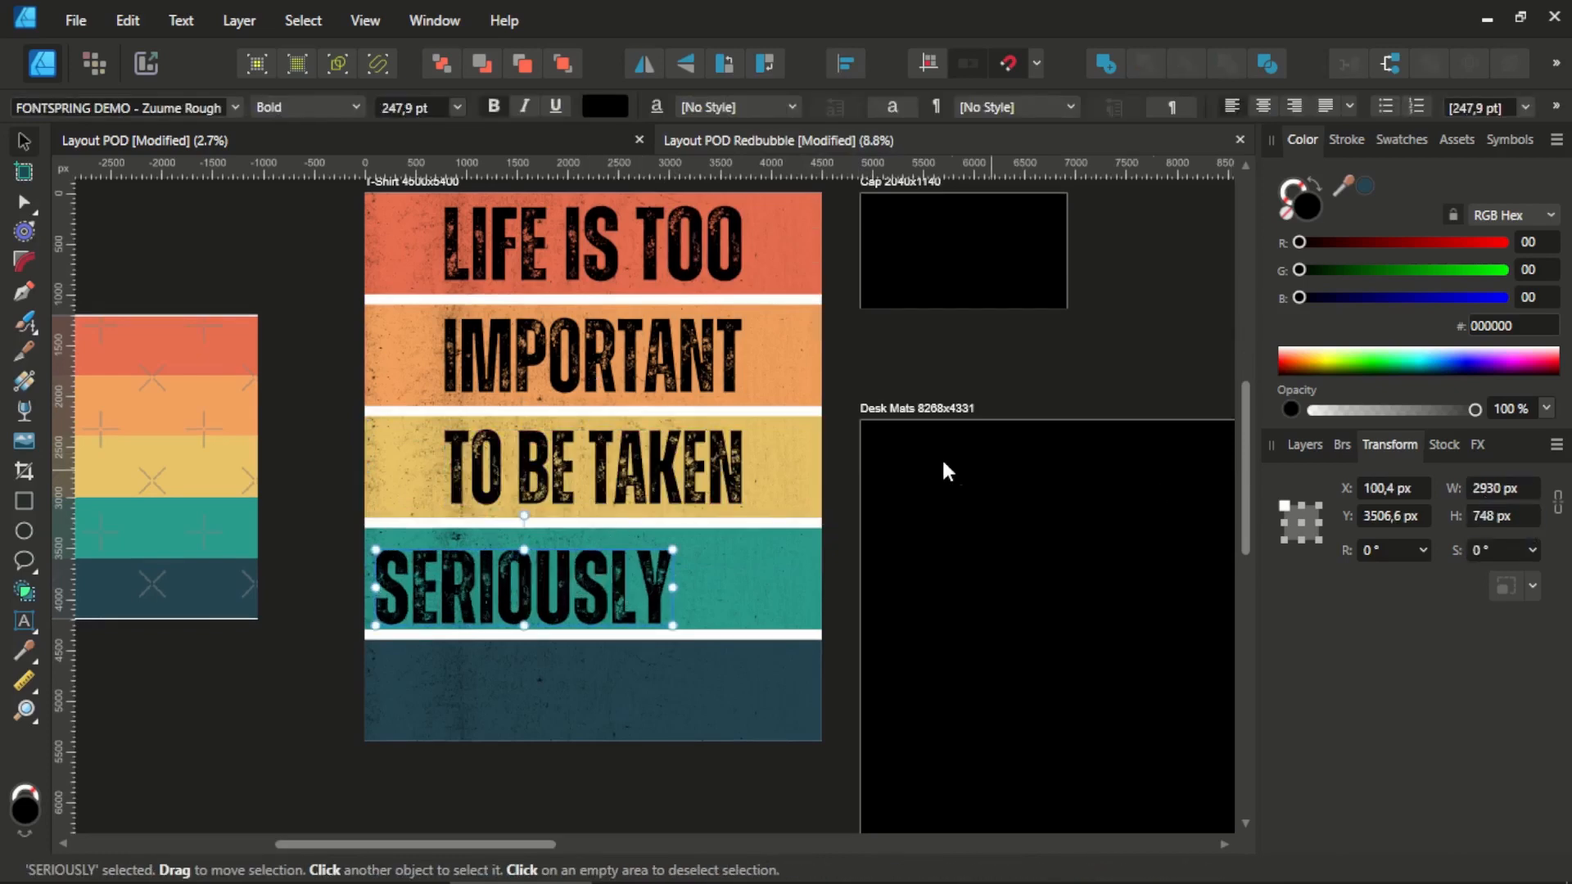
Center the "SERIOUSLY" text horizontally and vertically on the teal stripe and clear the selection.
shift+click(754, 576)
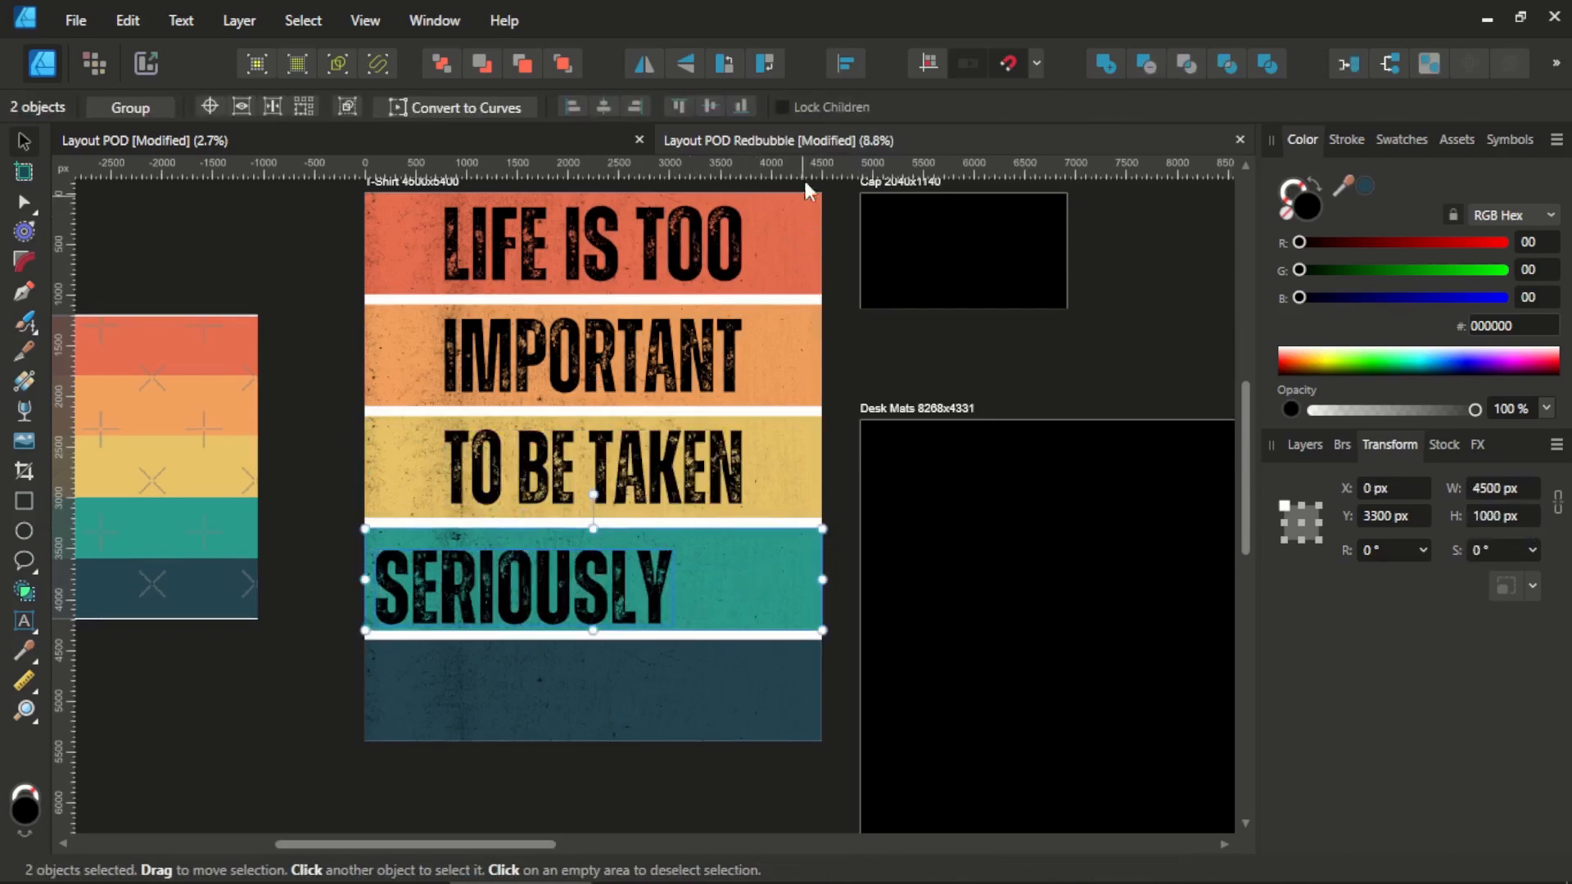
click(847, 63)
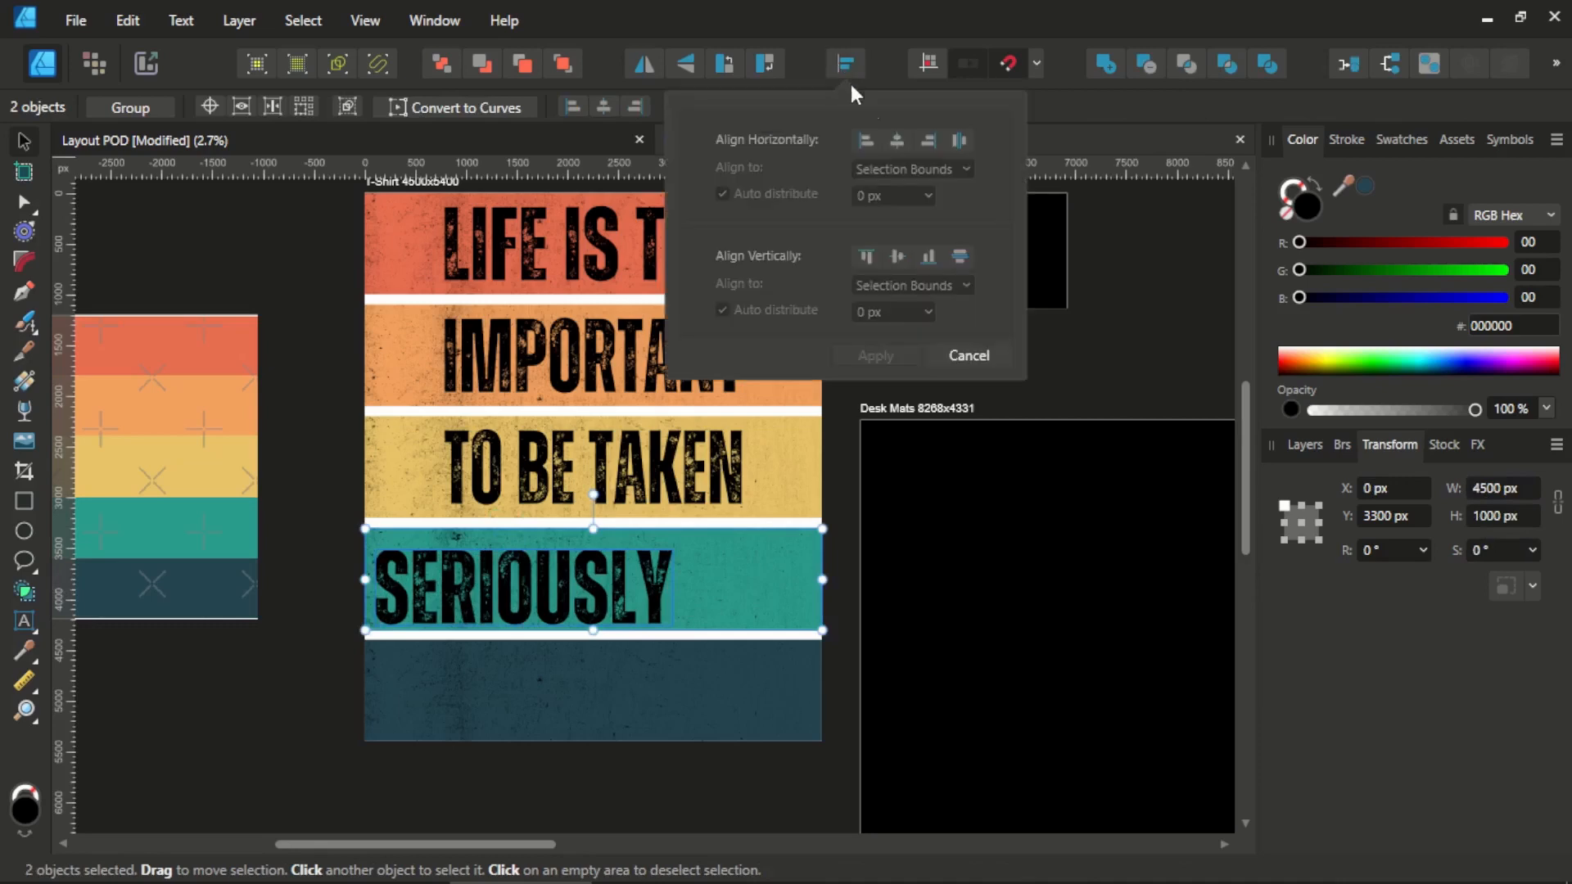
click(898, 141)
click(899, 258)
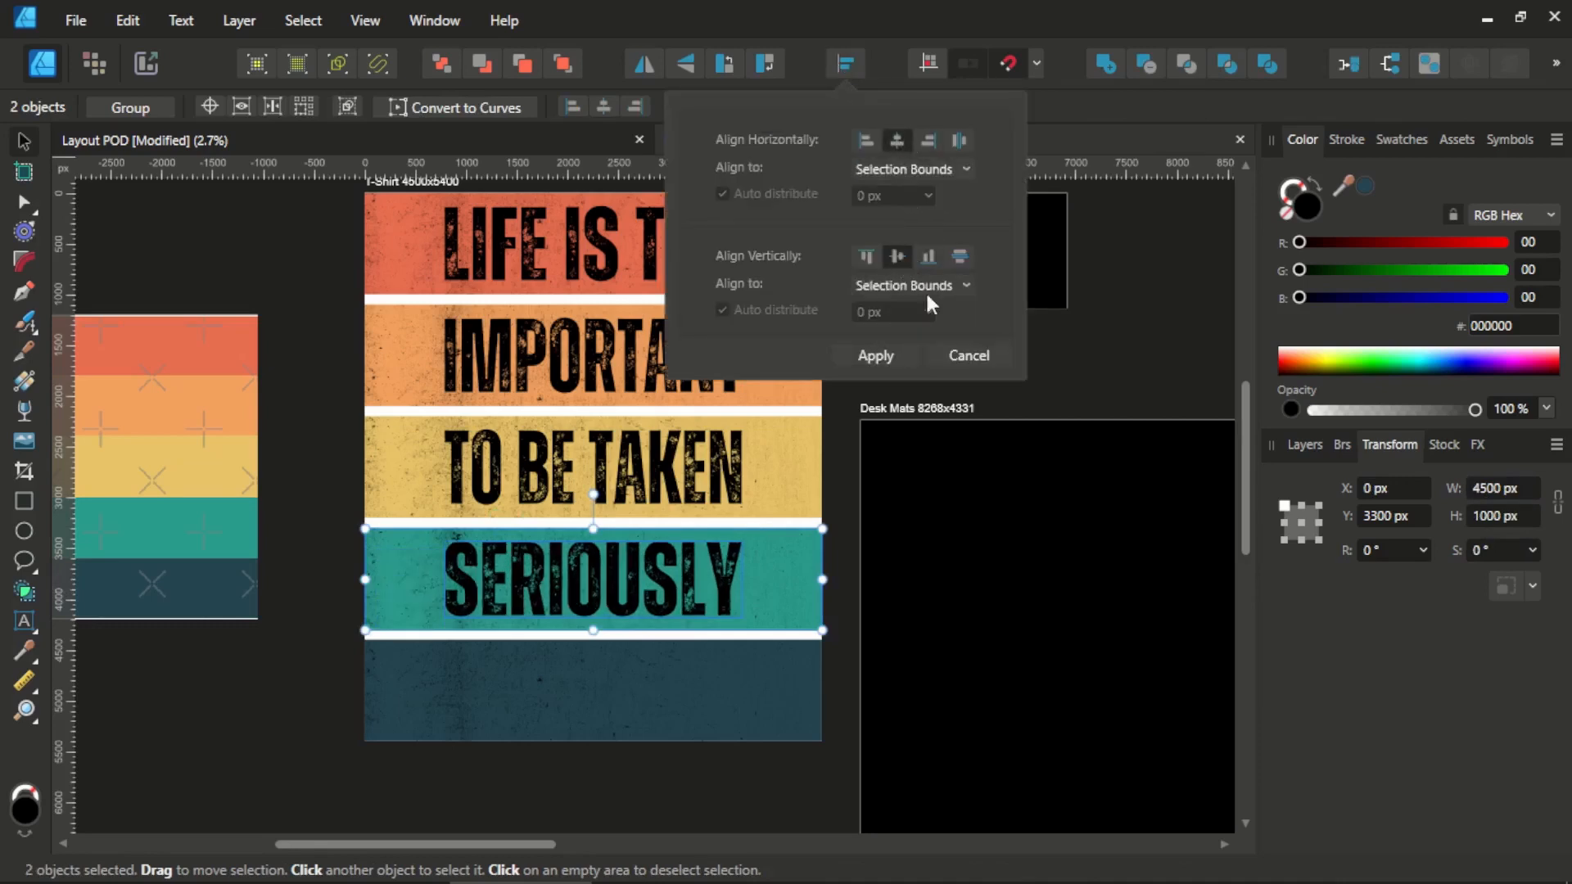
click(896, 355)
click(847, 532)
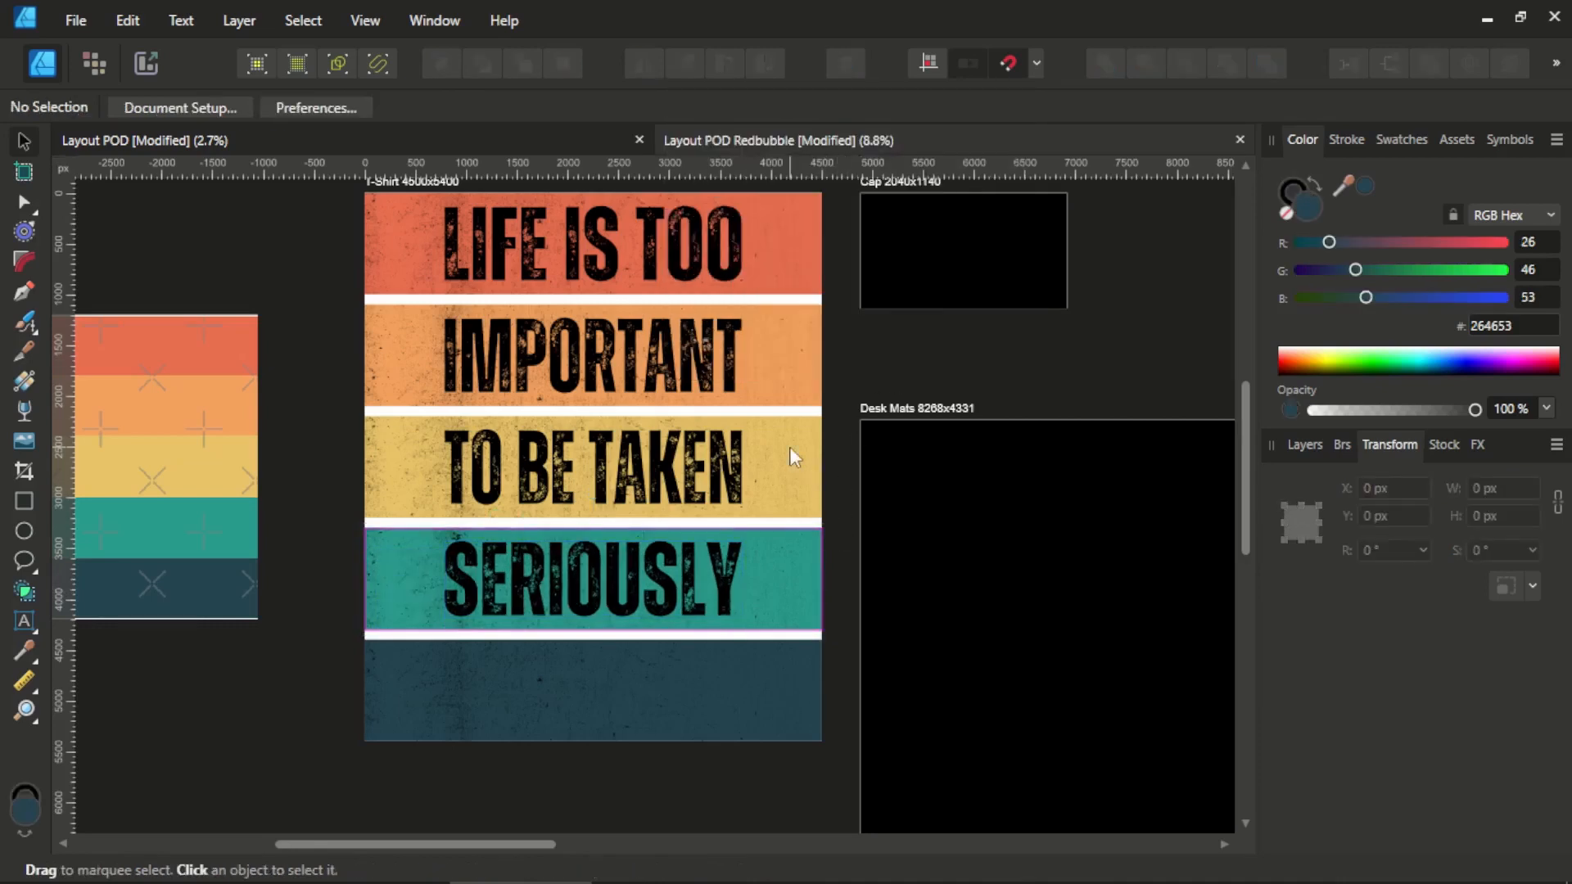
Add a period as a separate 83 pt art text on the teal stripe, just after the word "SERIOUSLY".
scroll(789, 447, down, 3)
scroll(779, 494, up, 8)
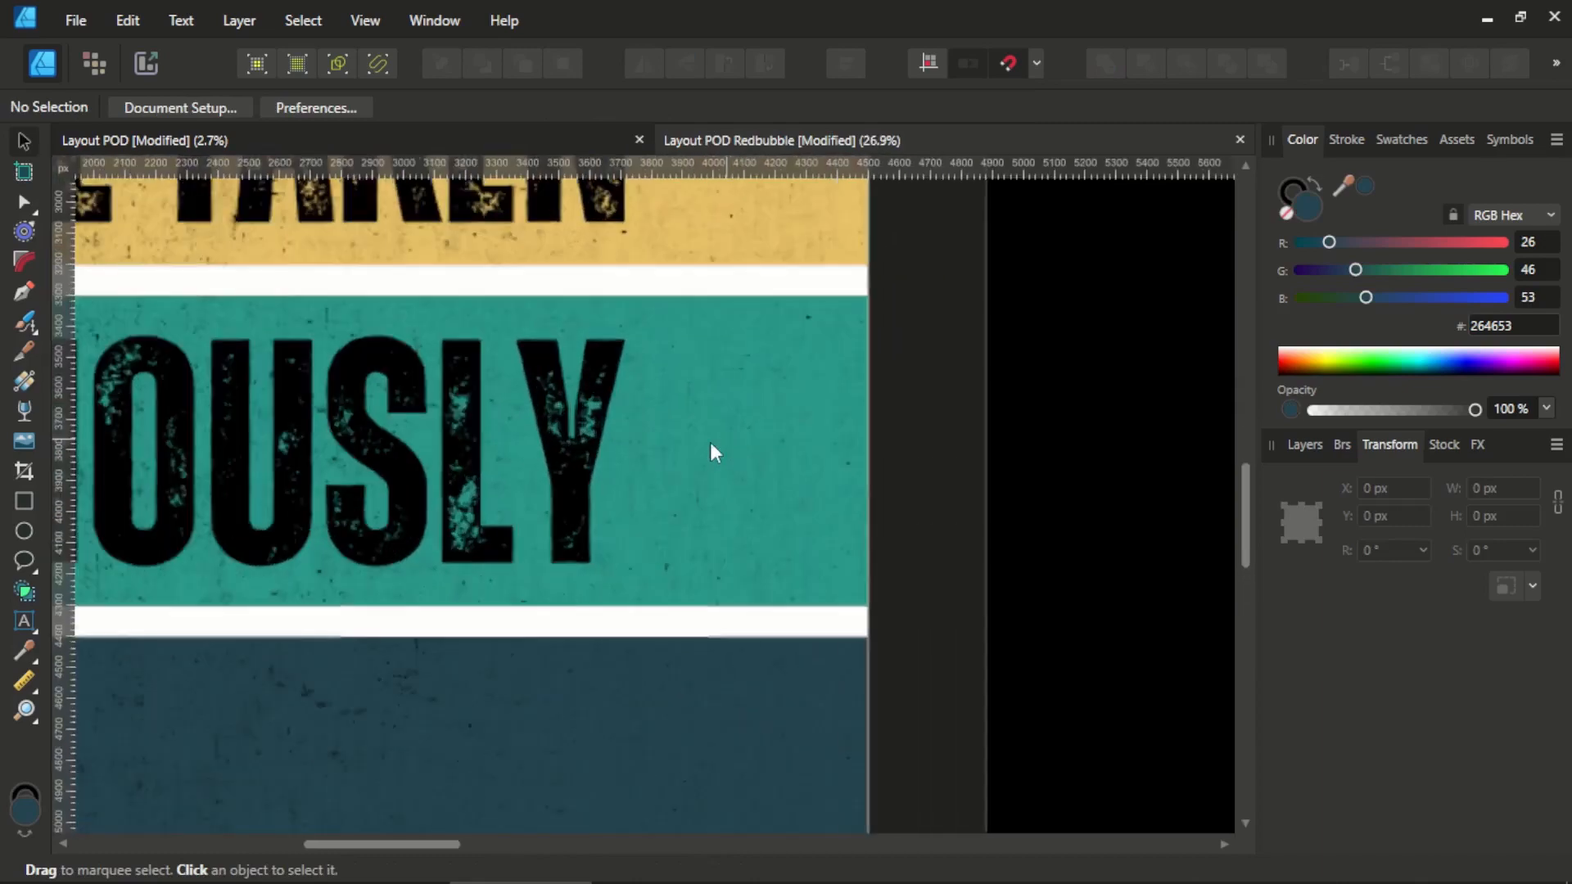
mouse_move(696, 421)
mouse_down()
mouse_move(725, 463)
mouse_move(709, 416)
mouse_up()
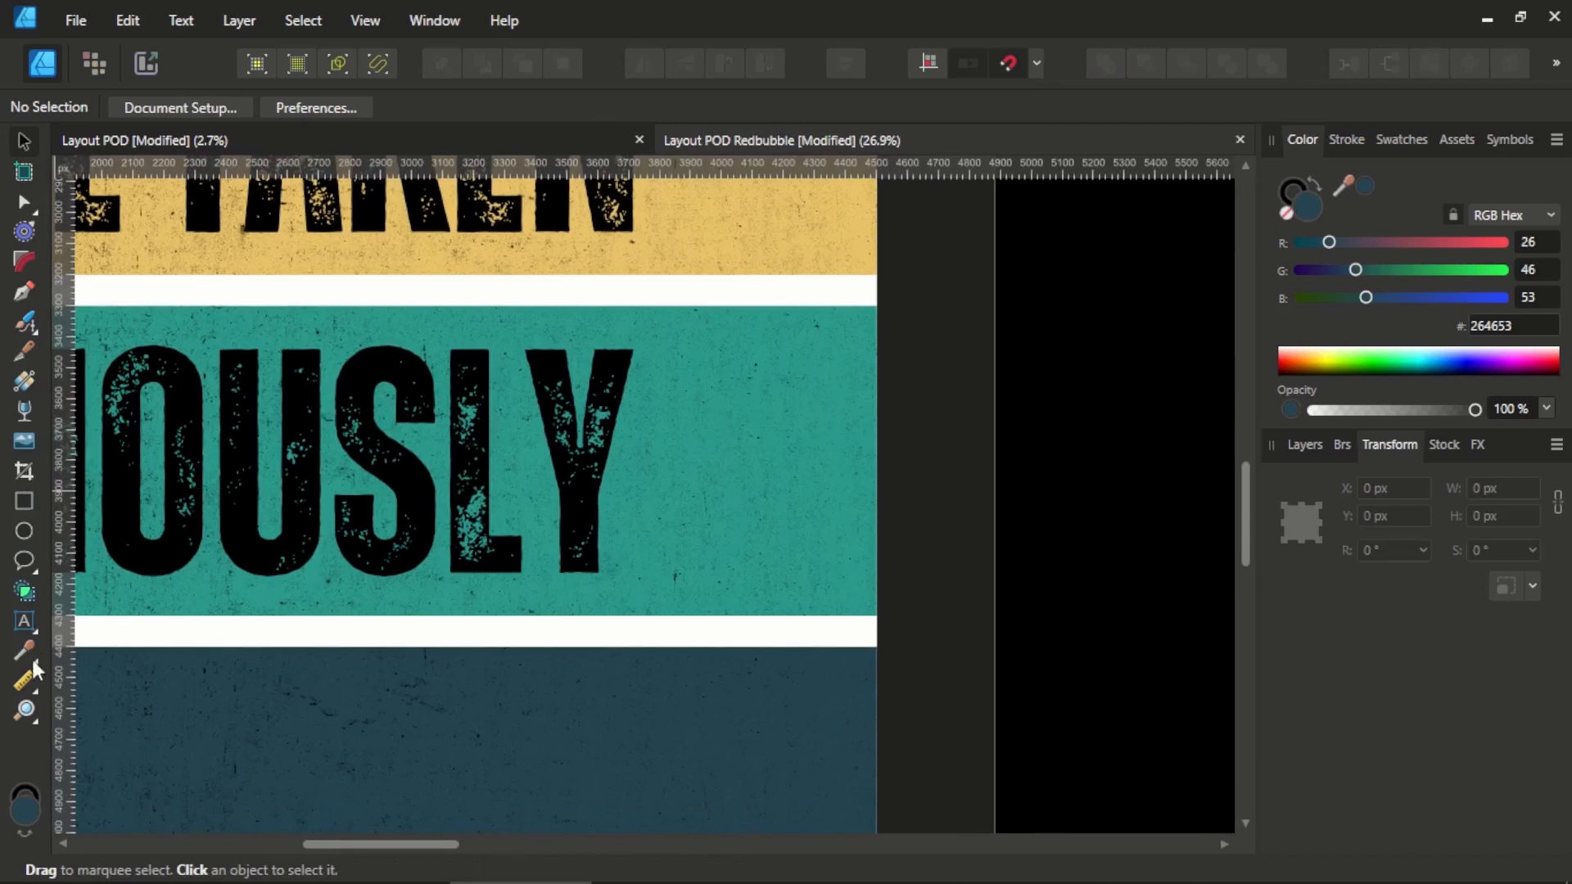
click(25, 621)
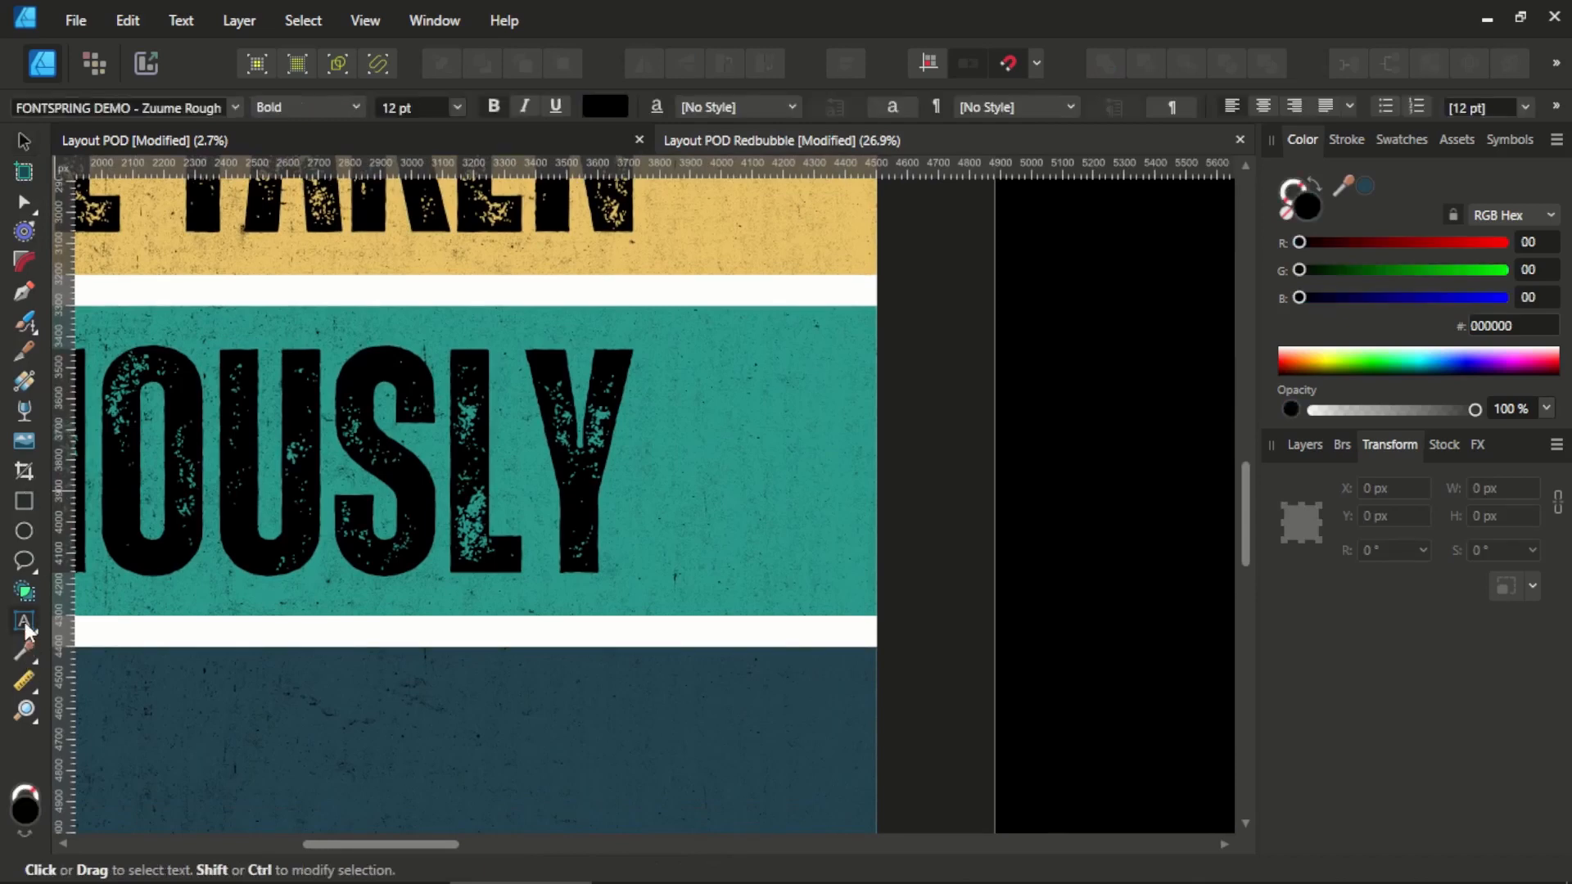
click(680, 549)
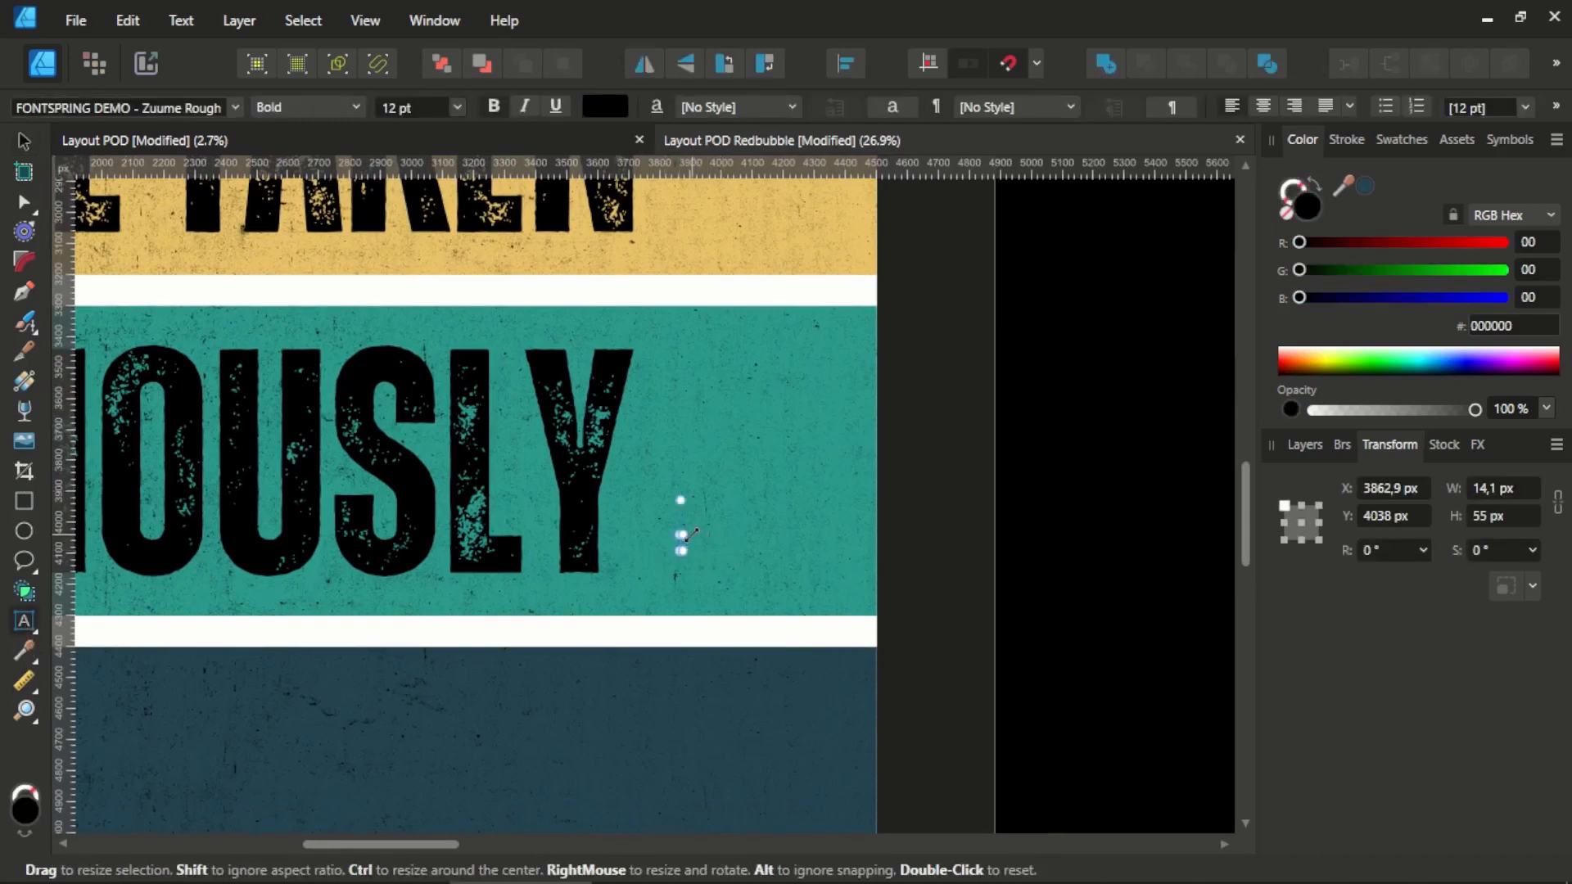
drag(686, 537, 814, 466)
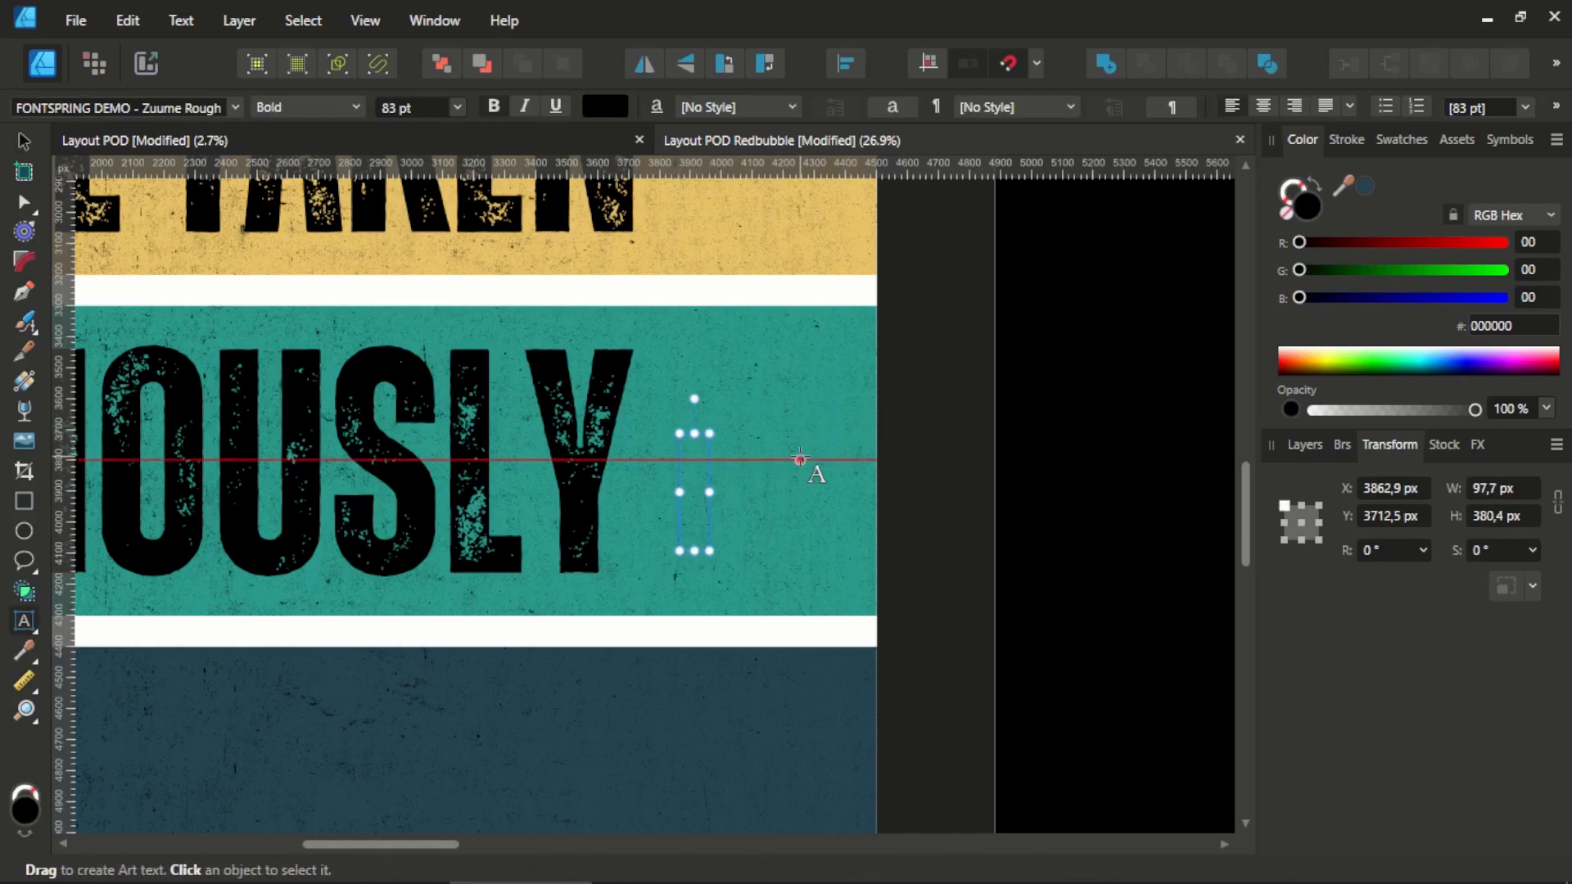
key(ctrl+z)
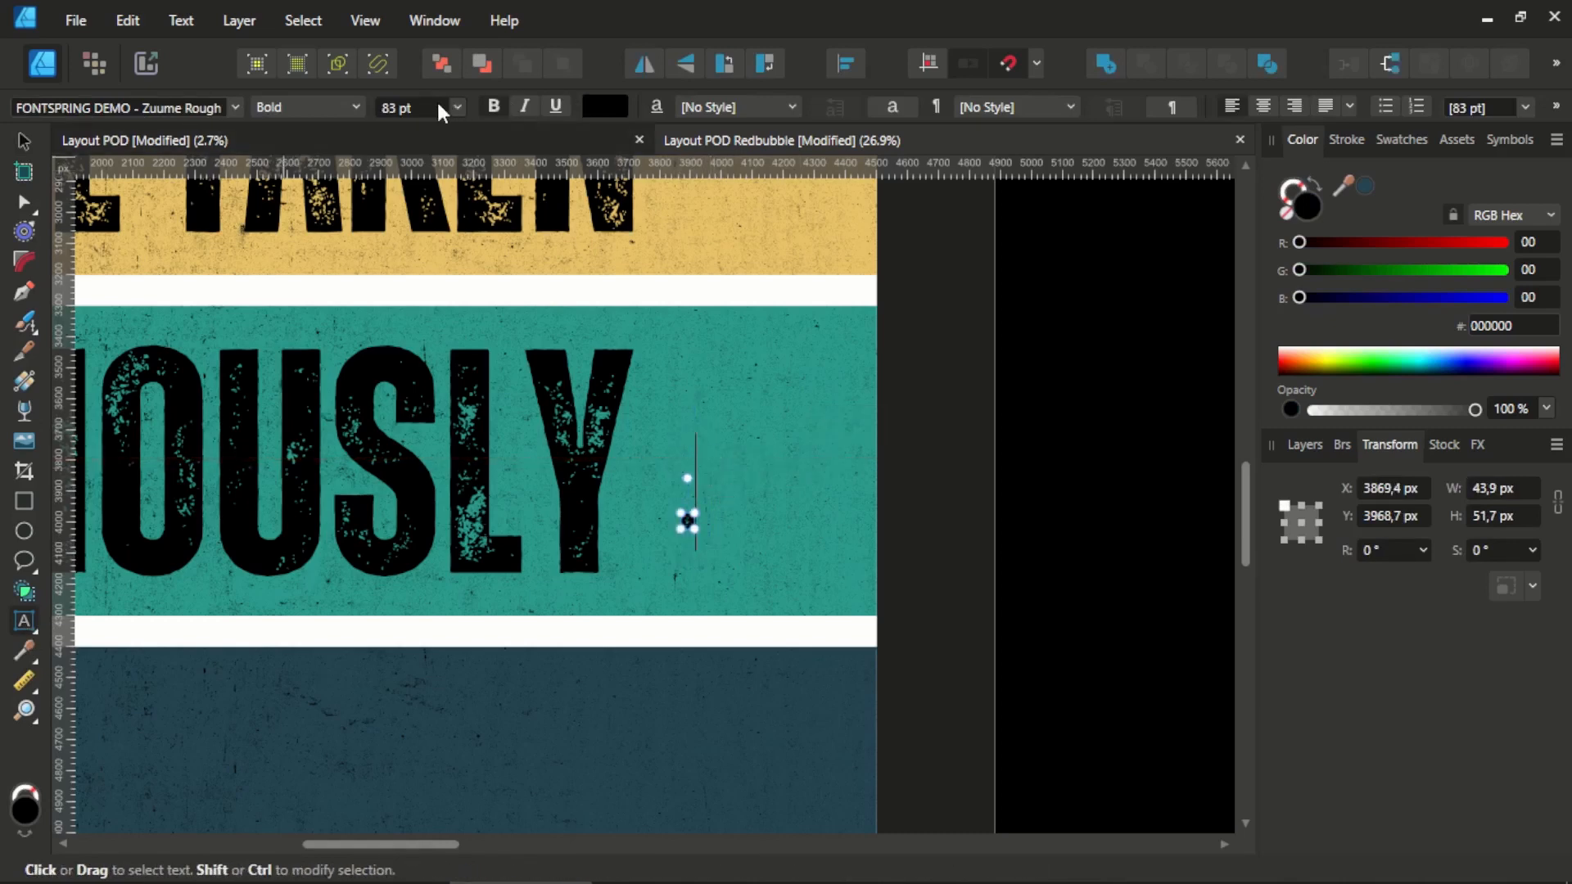
Enlarge the period's font size to 331 pt.
scroll(438, 110, up, 5)
key(ctrl+a)
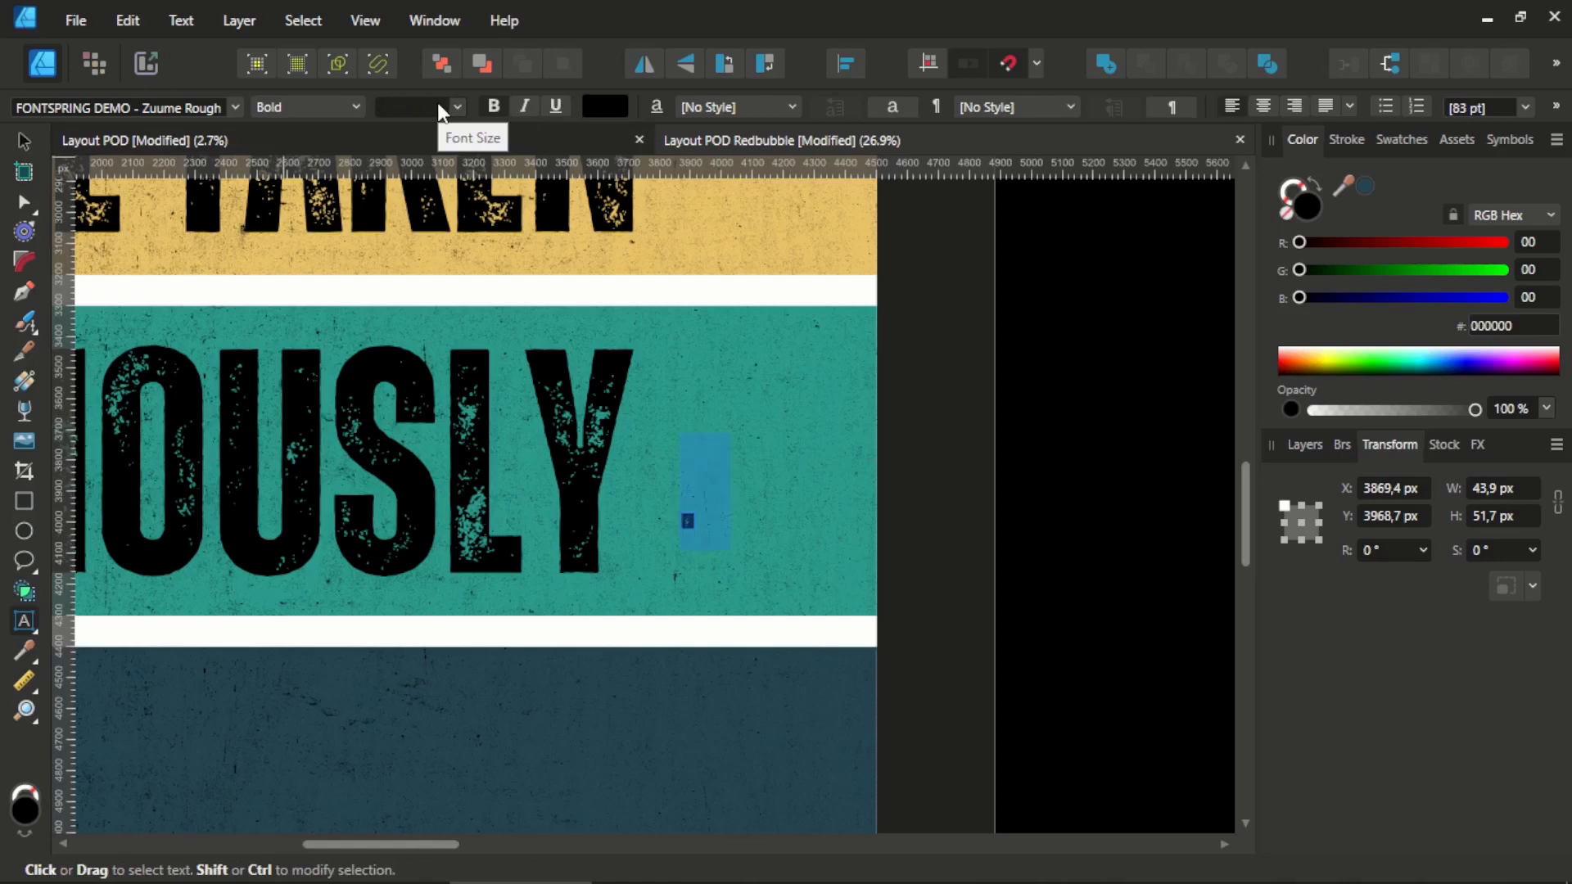
click(455, 106)
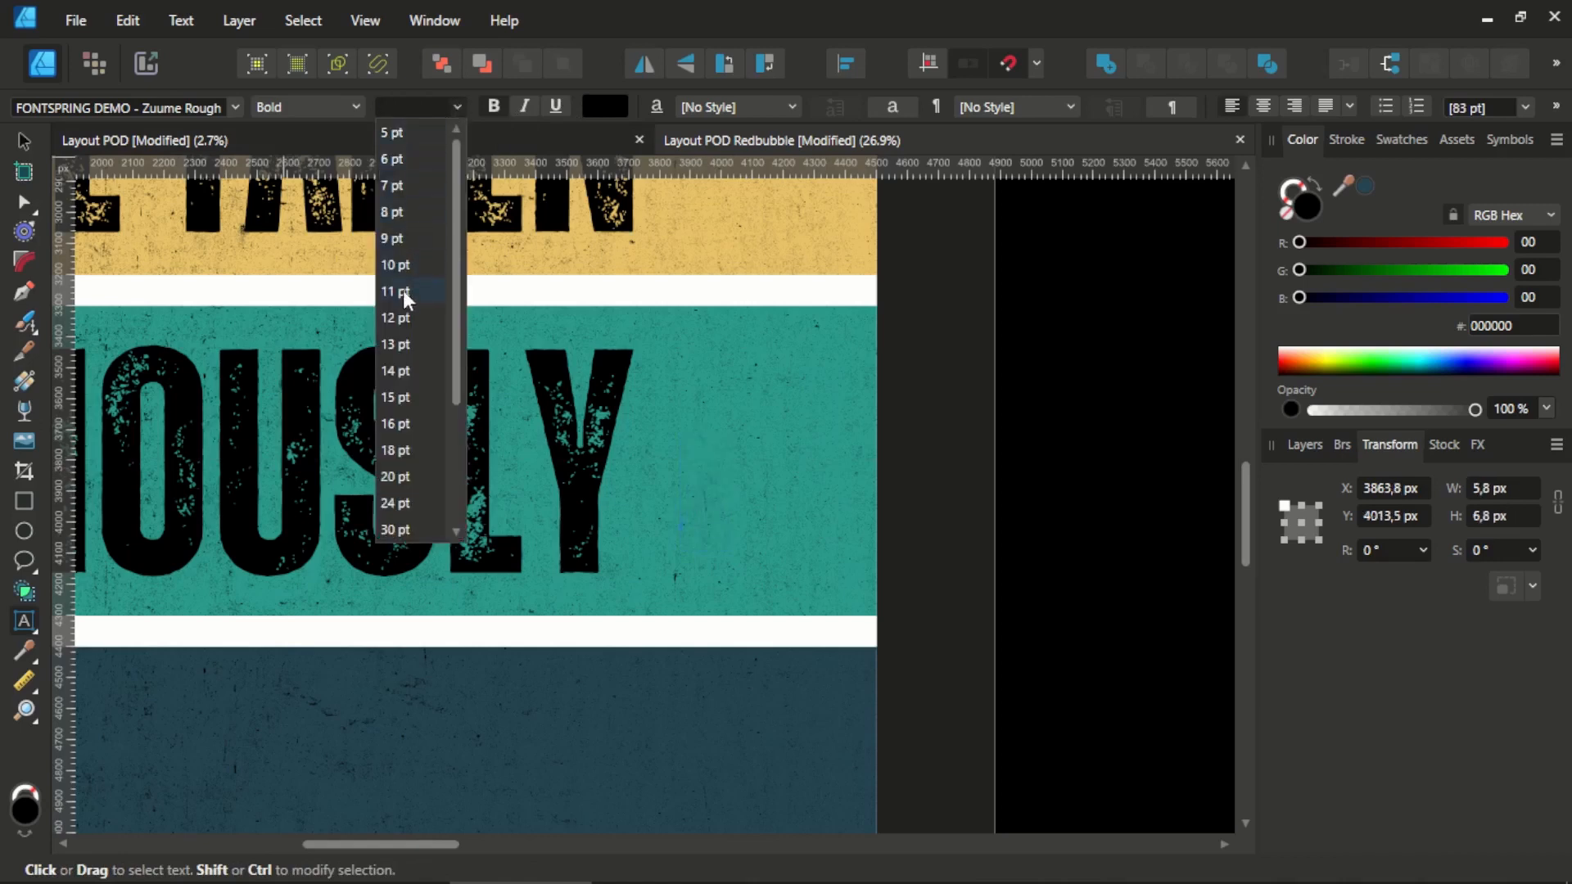
scroll(404, 311, down, 2)
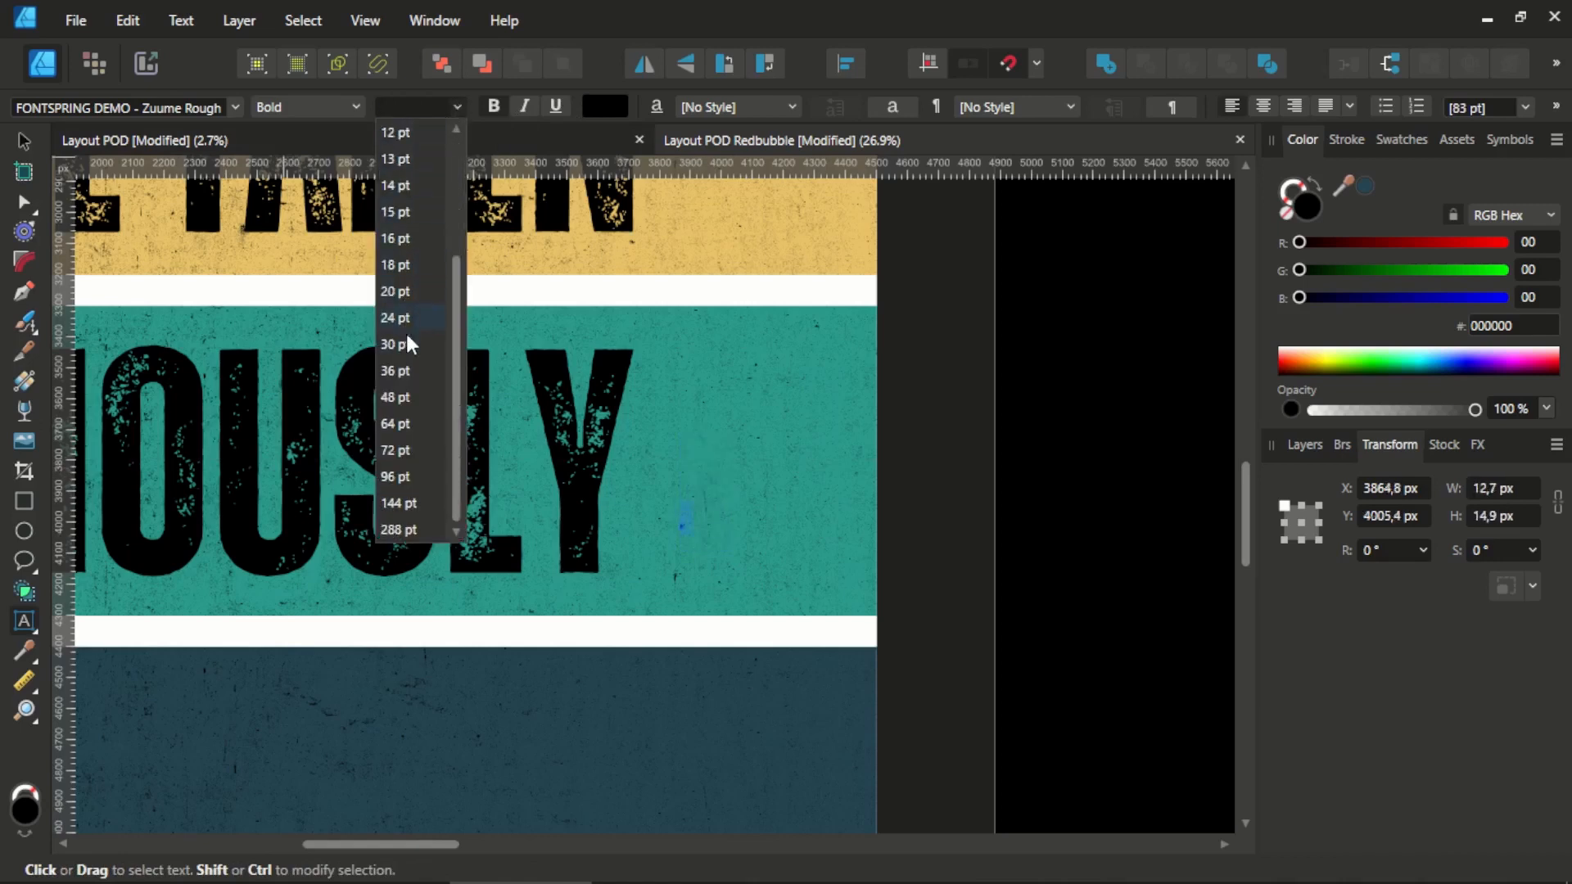
click(409, 528)
scroll(409, 111, up, 12)
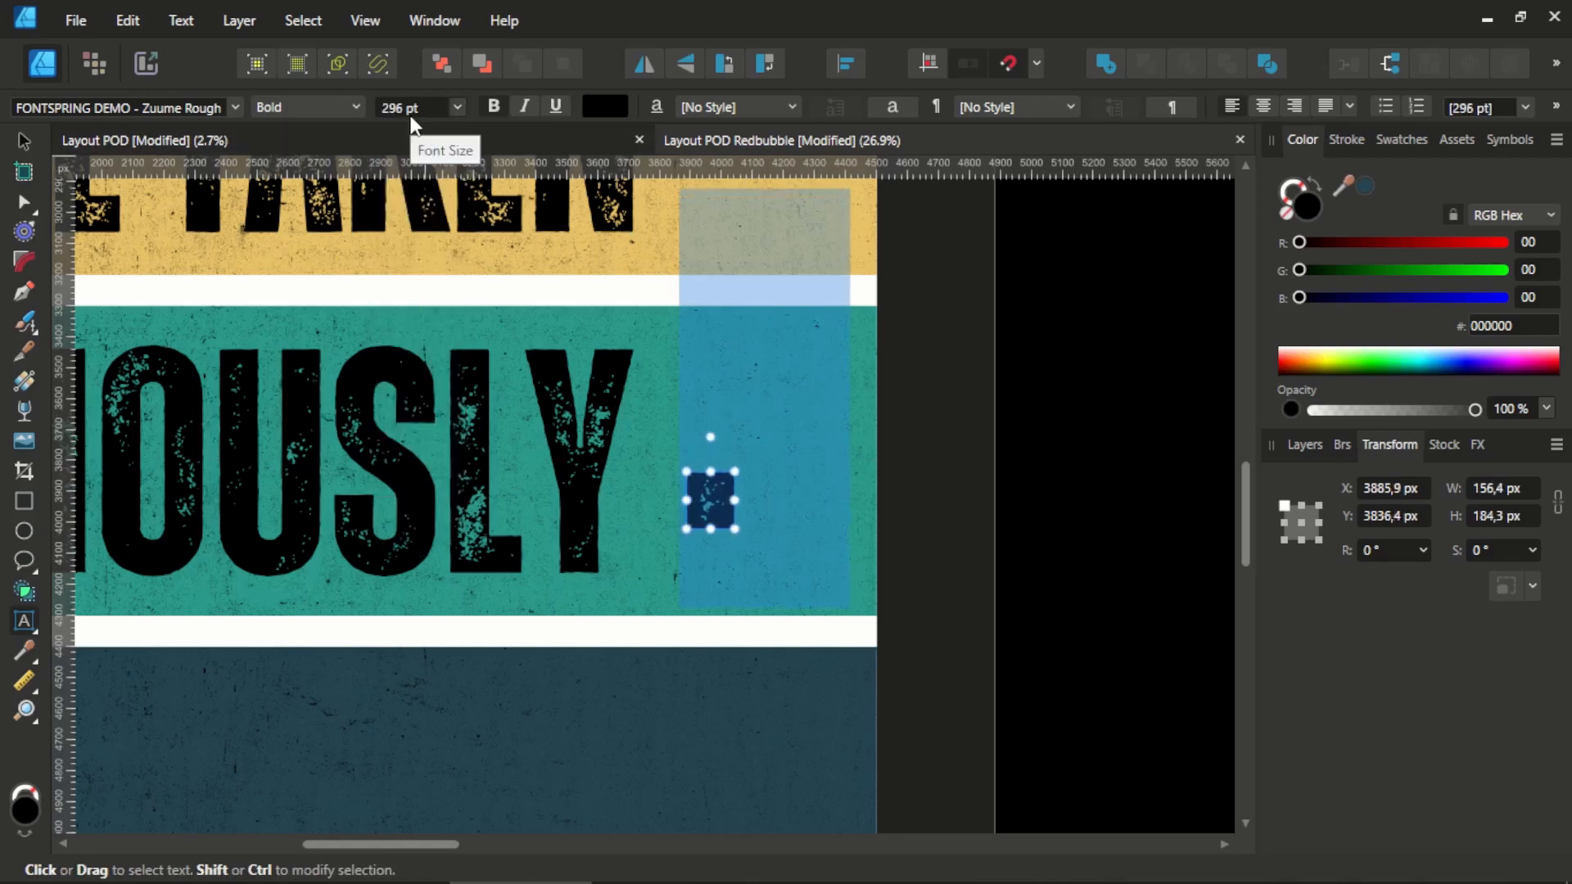
scroll(411, 111, up, 20)
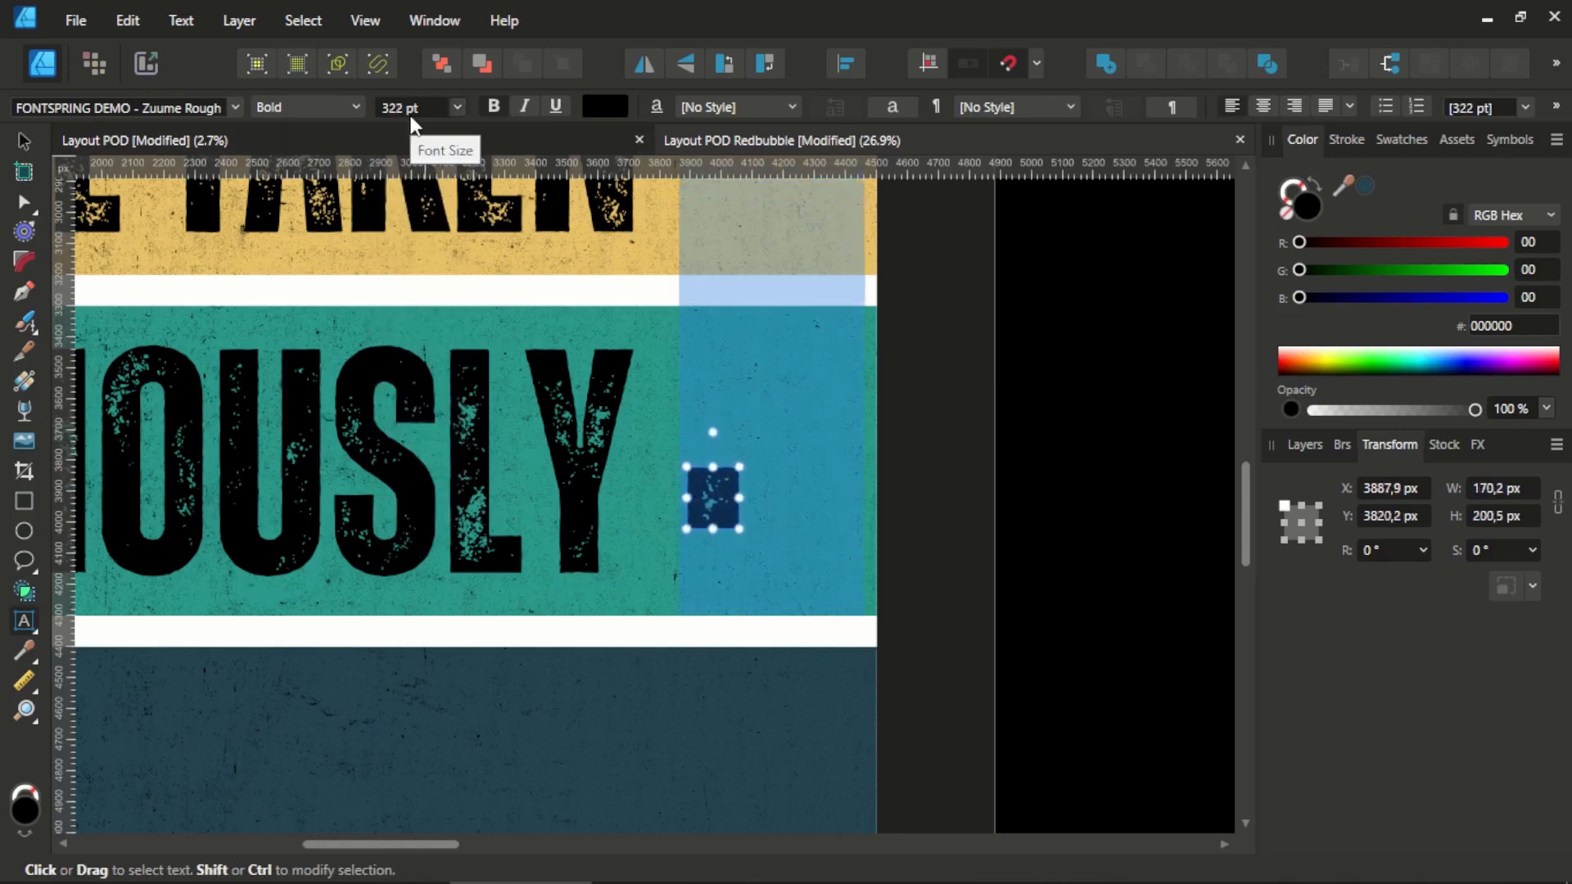
click(23, 145)
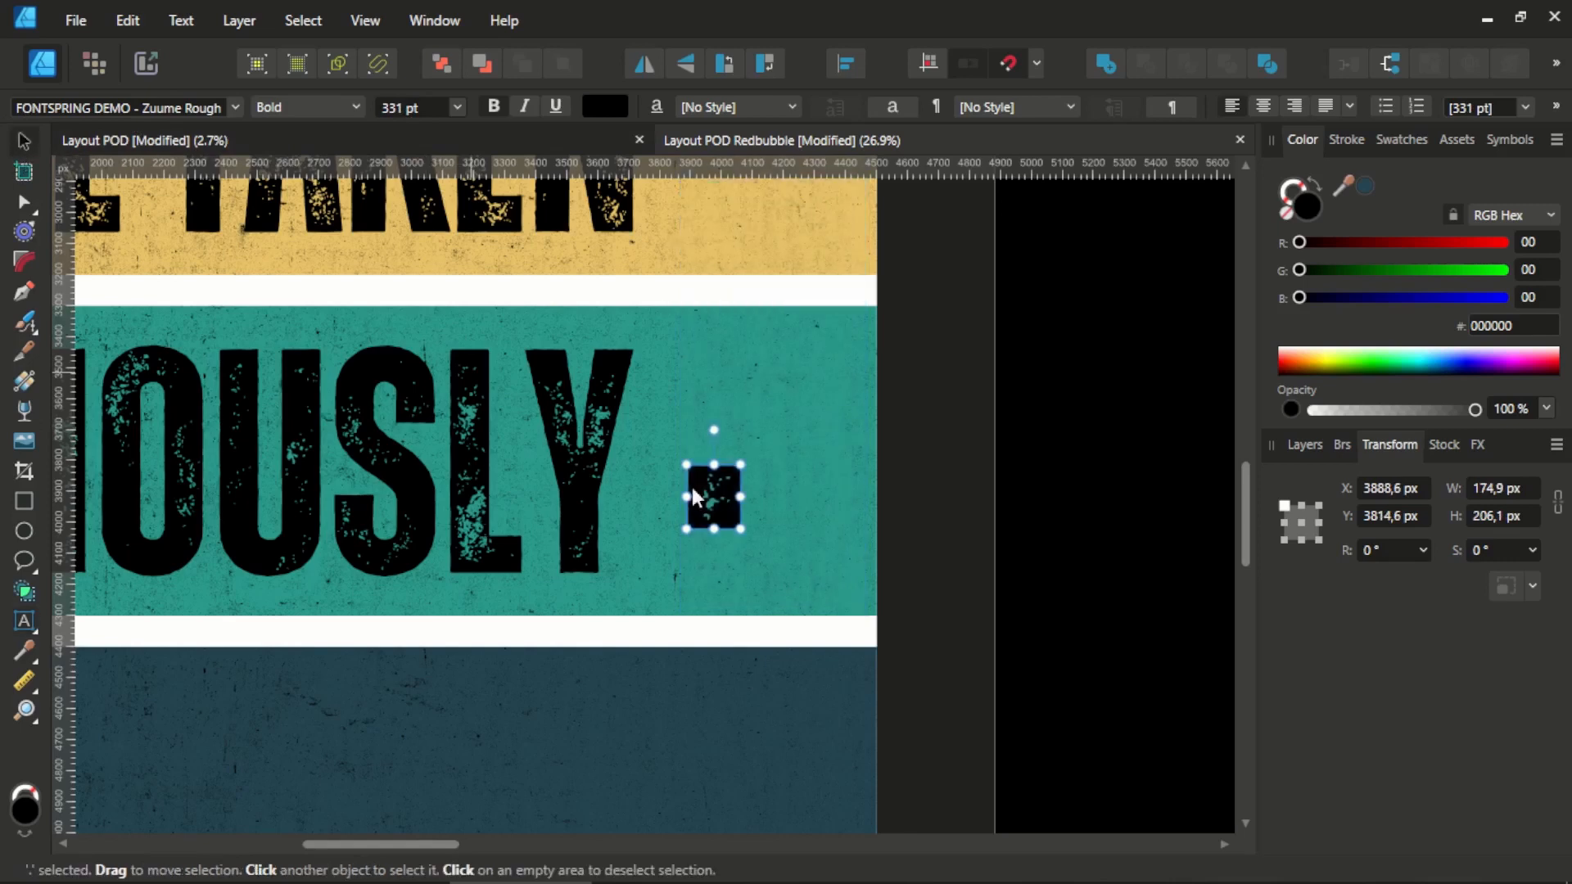
Convert the period to curves and reselect it as a whole object.
click(1551, 109)
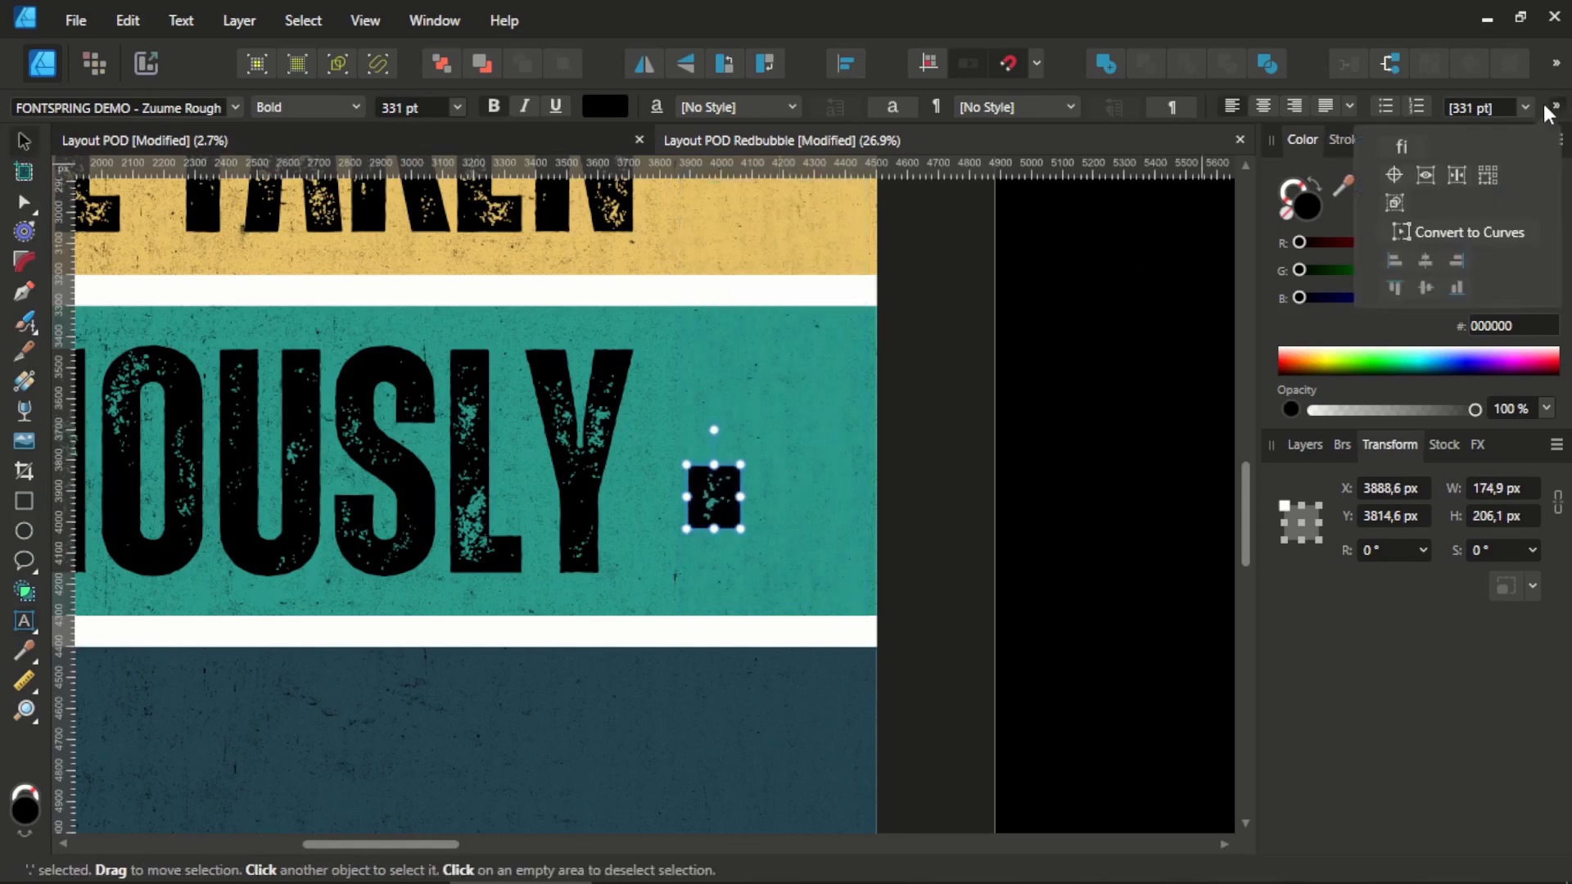
click(1465, 233)
key(a)
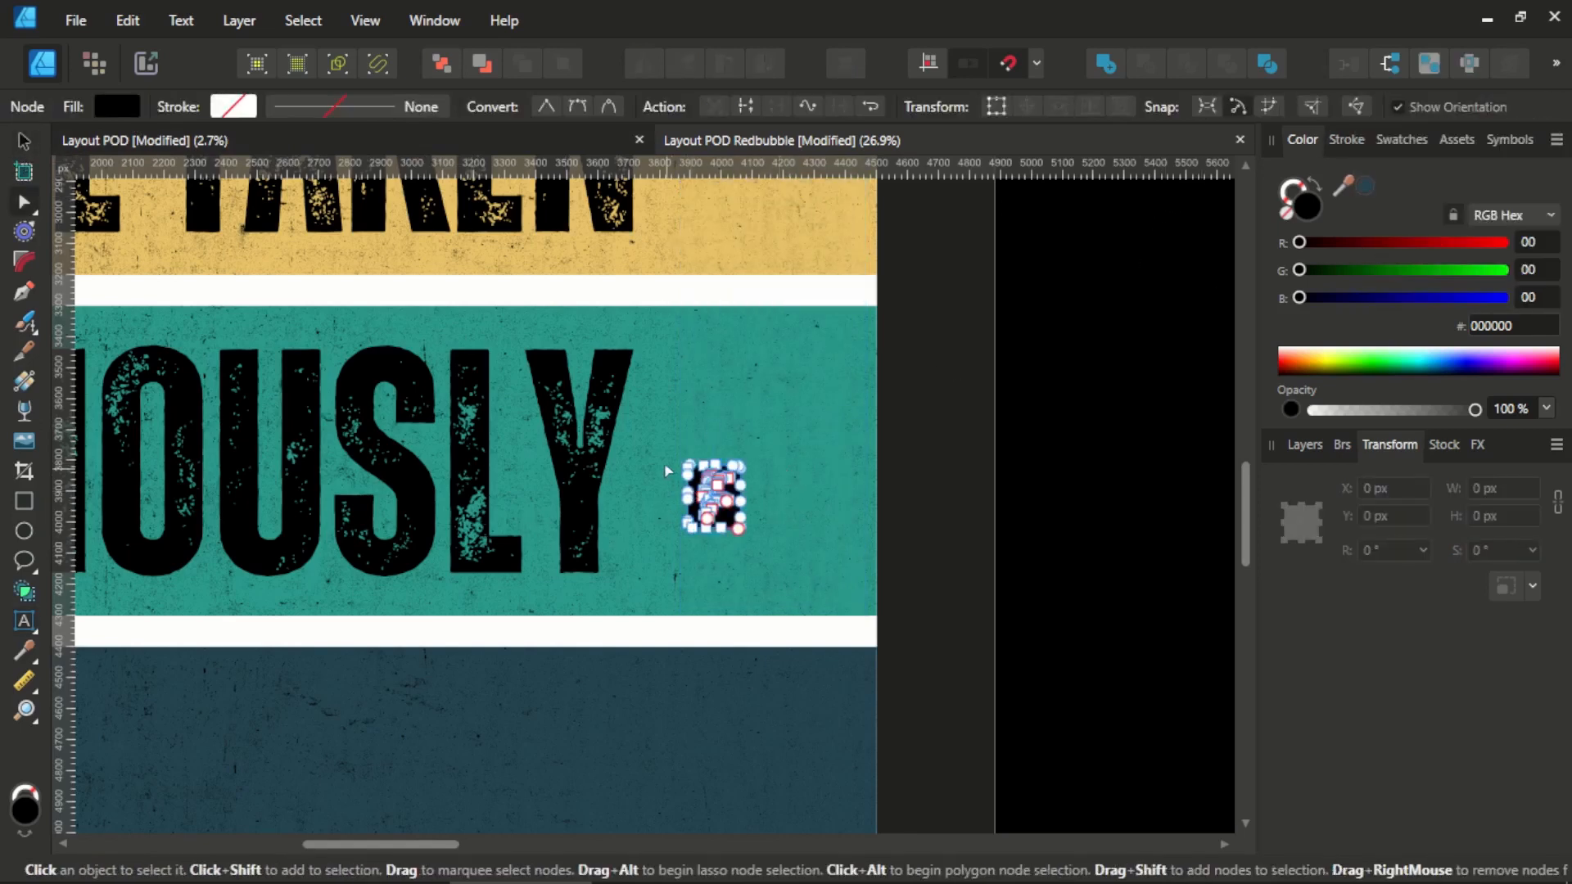
click(24, 145)
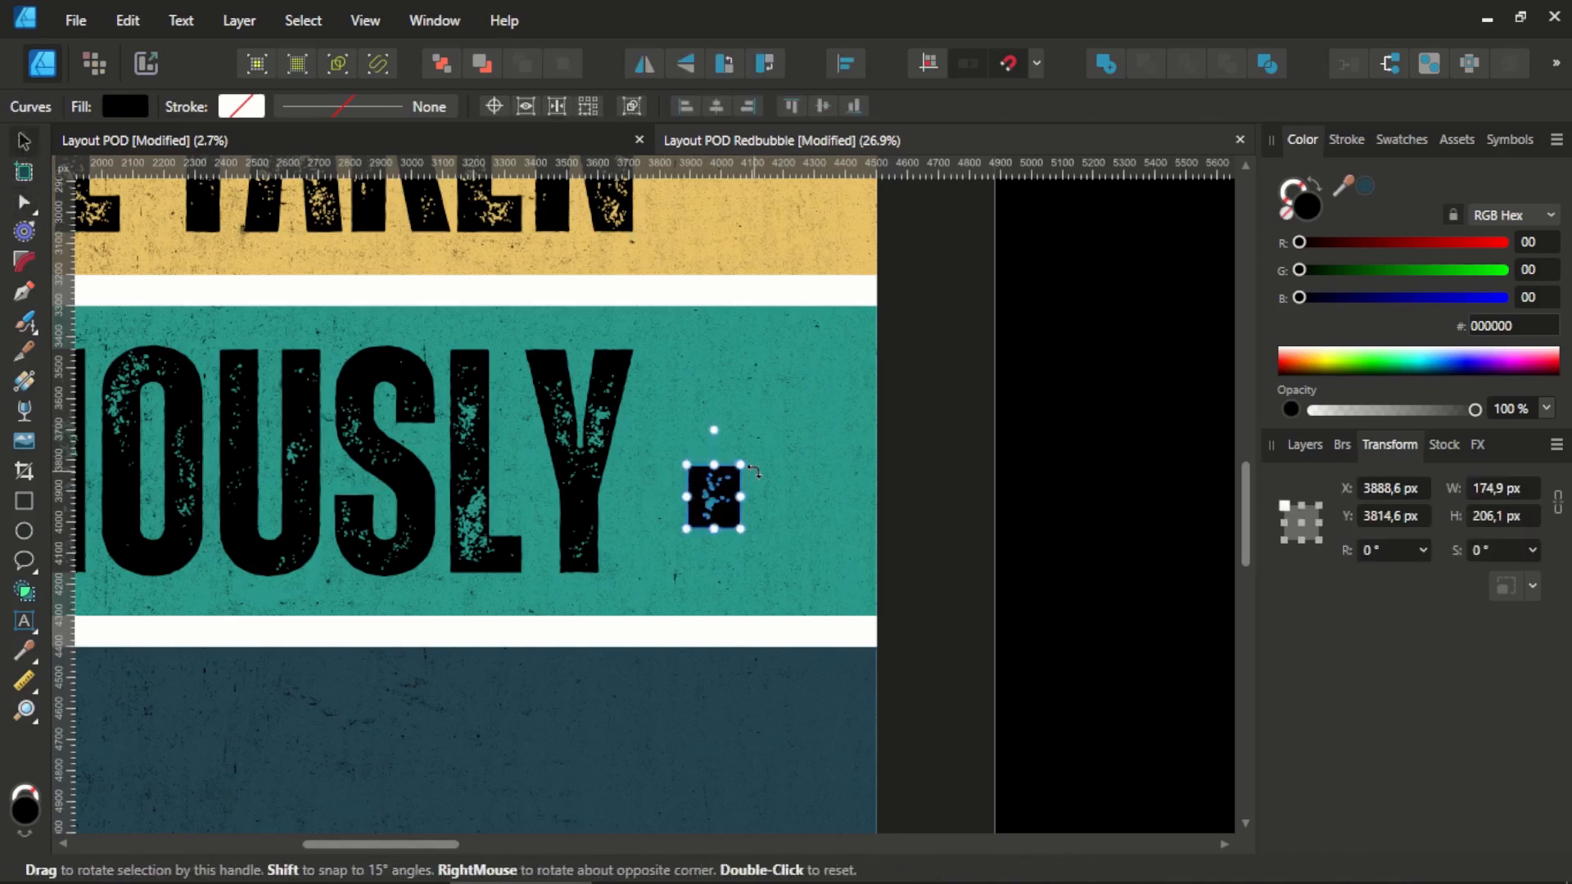
Enlarge the period shape to about 187 × 221 px and stack two overlapping copies above it as an exclamation mark's stem.
drag(745, 460, 760, 362)
scroll(740, 443, up, 3)
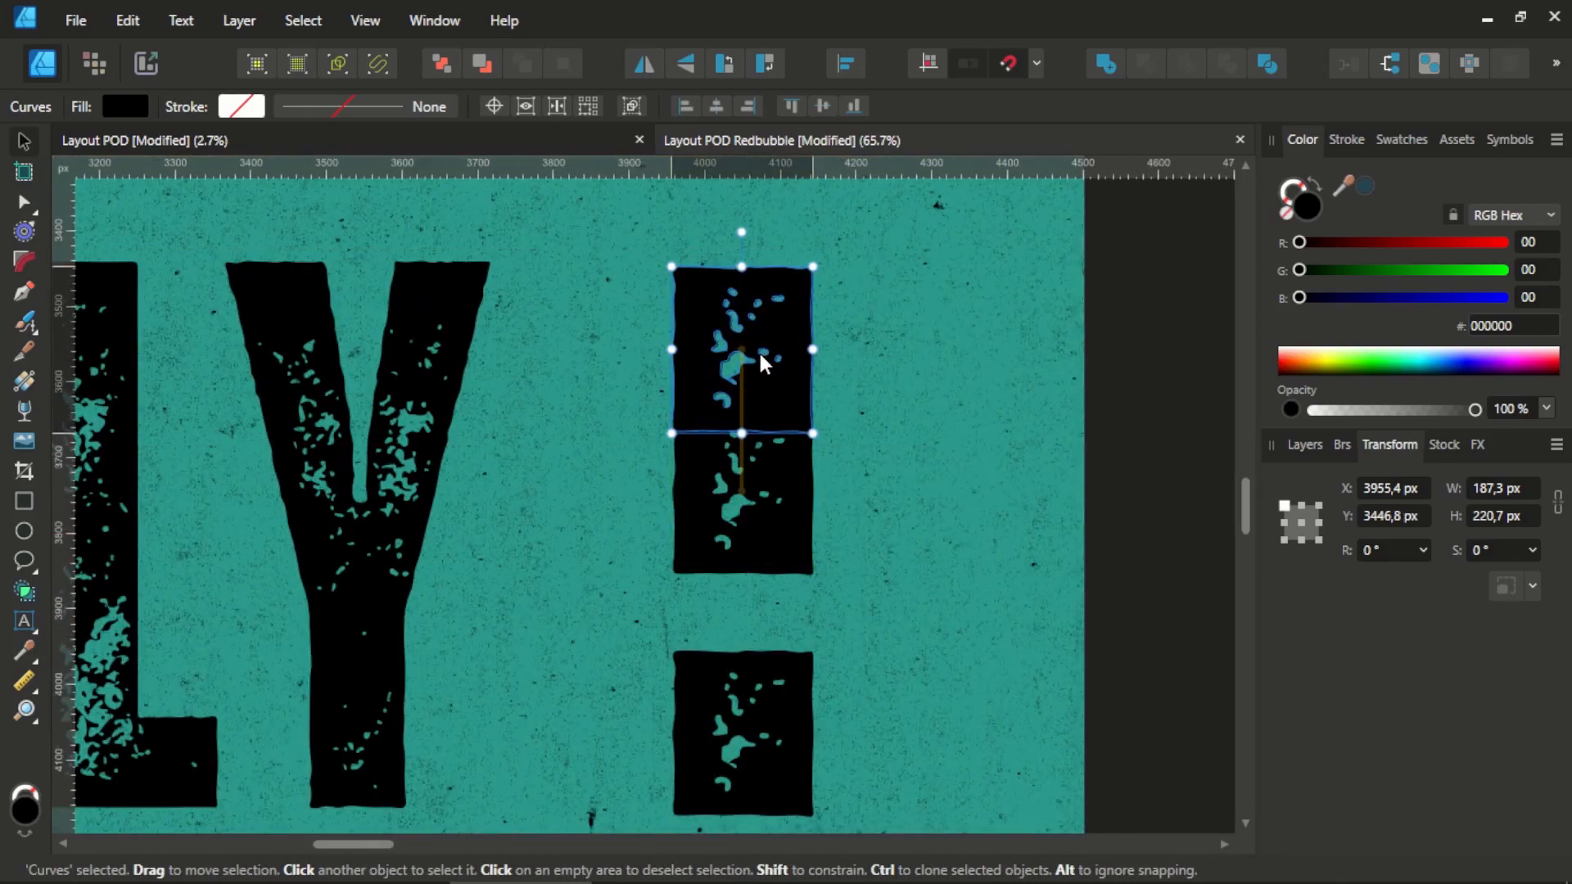
click(837, 448)
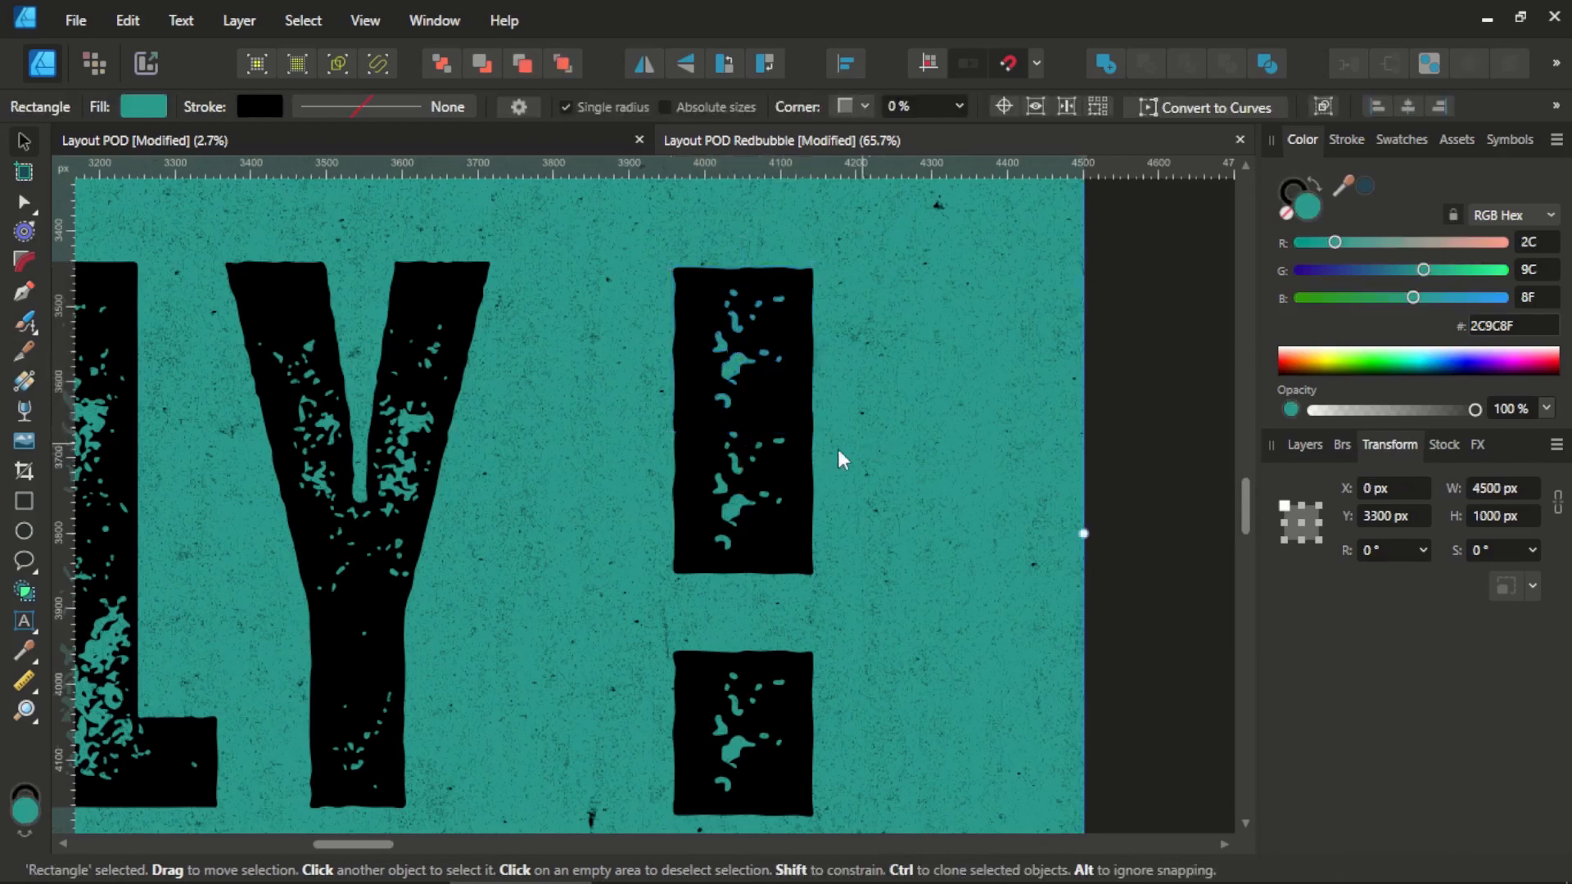
Flip both stem pieces horizontally, and flip the lower piece back so their textures differ.
click(769, 504)
shift+click(781, 374)
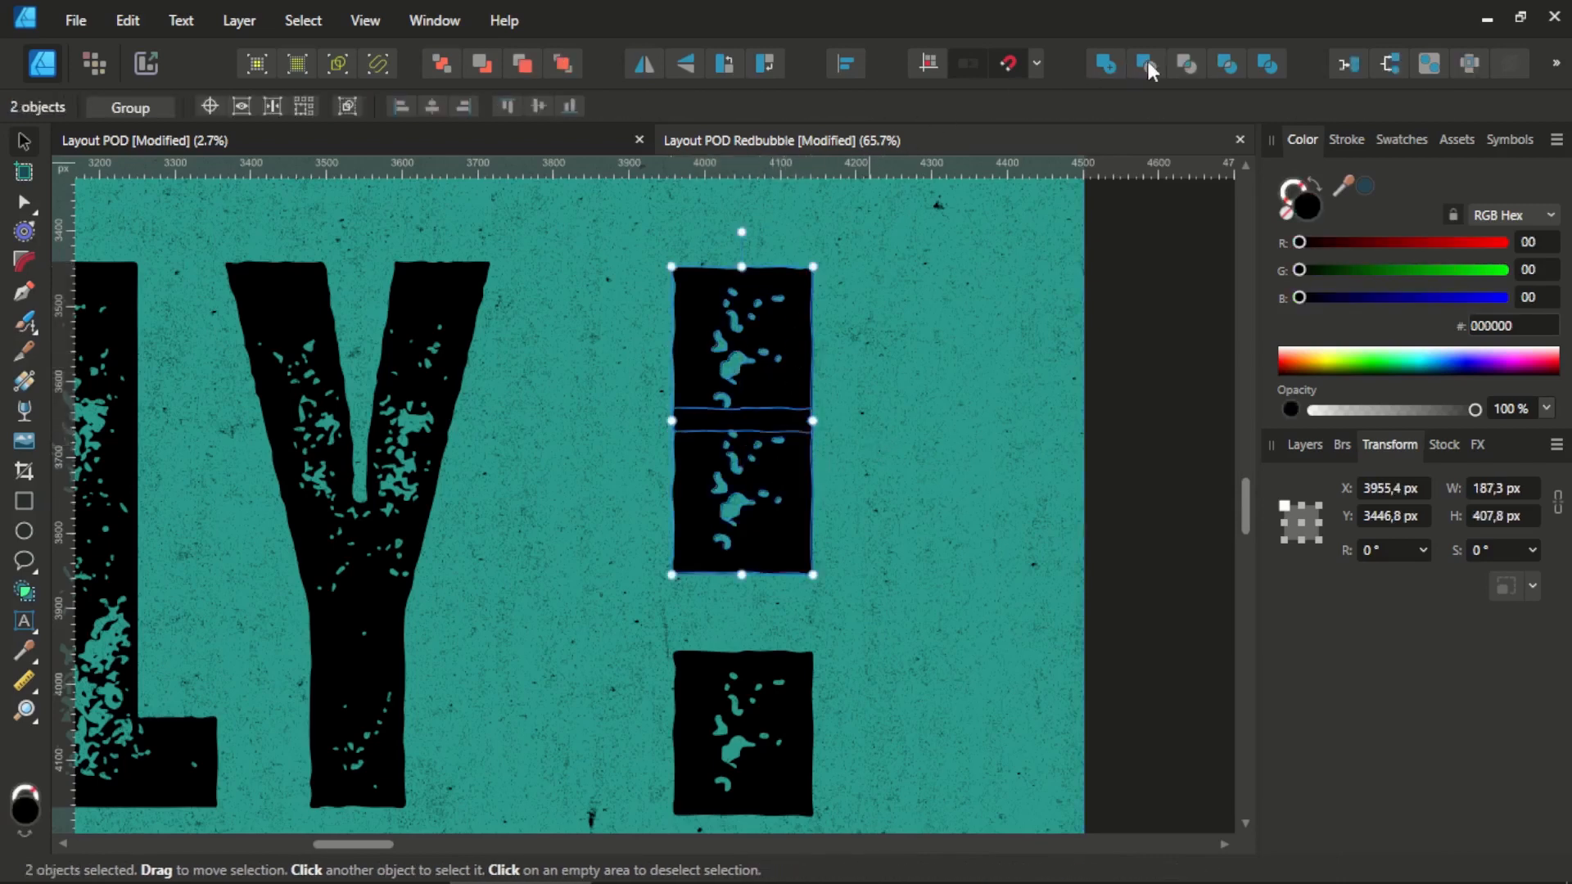
click(646, 63)
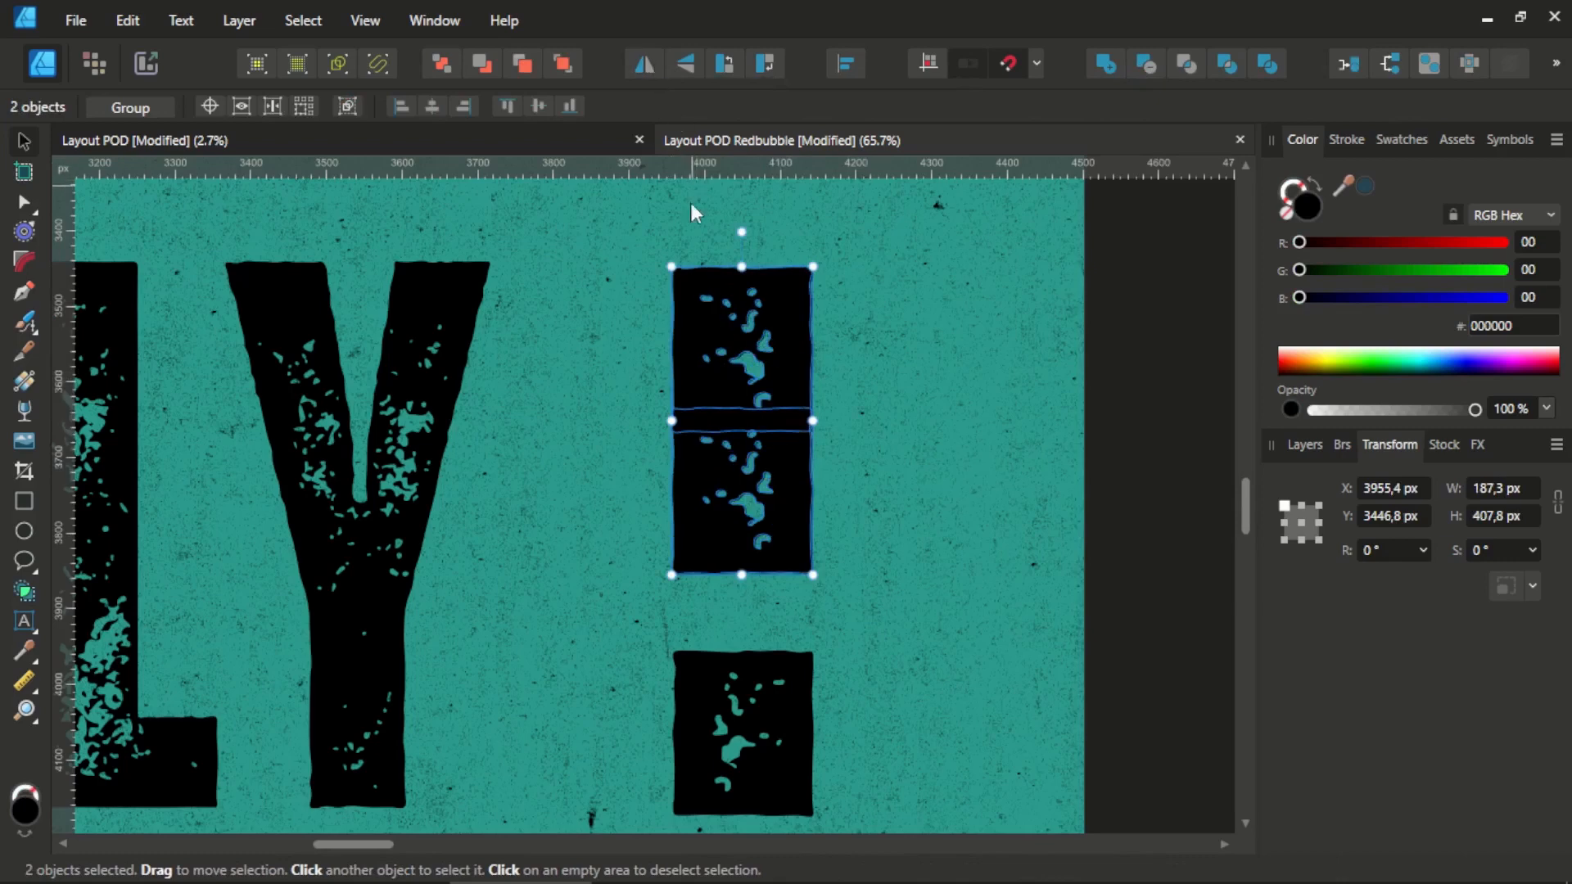
click(730, 483)
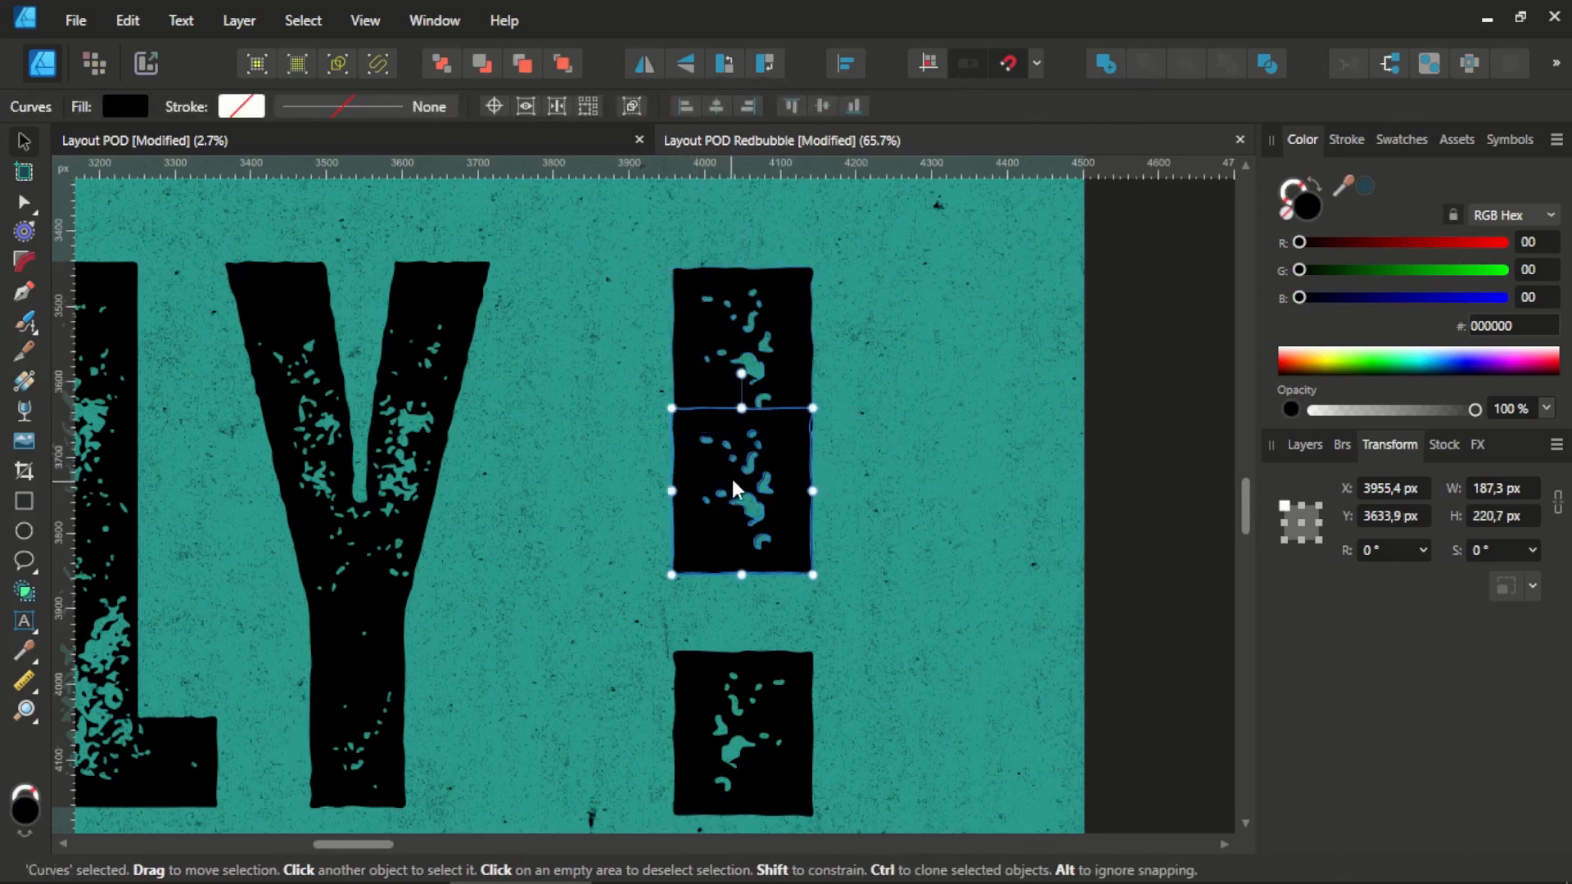
click(652, 63)
Merge the two overlapping stem pieces of the exclamation mark into one shape with the Add operation.
shift+click(758, 357)
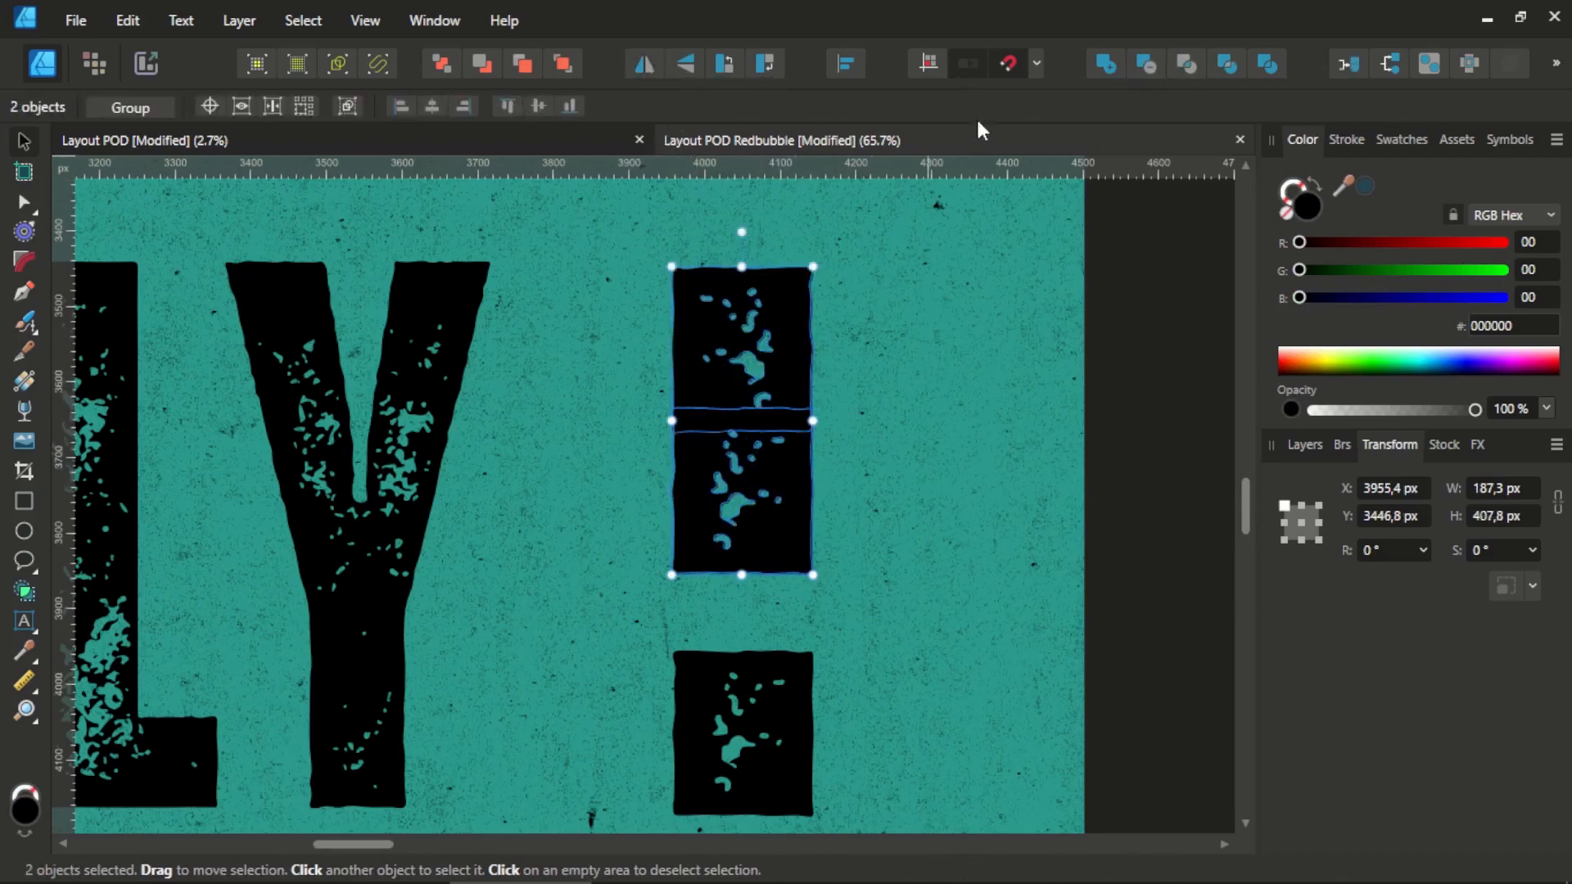
click(1105, 63)
click(1175, 328)
Select the four text lines from "LIFE IS TOO" to "SERIOUSLY" and convert them to curves.
scroll(941, 362, down, 5)
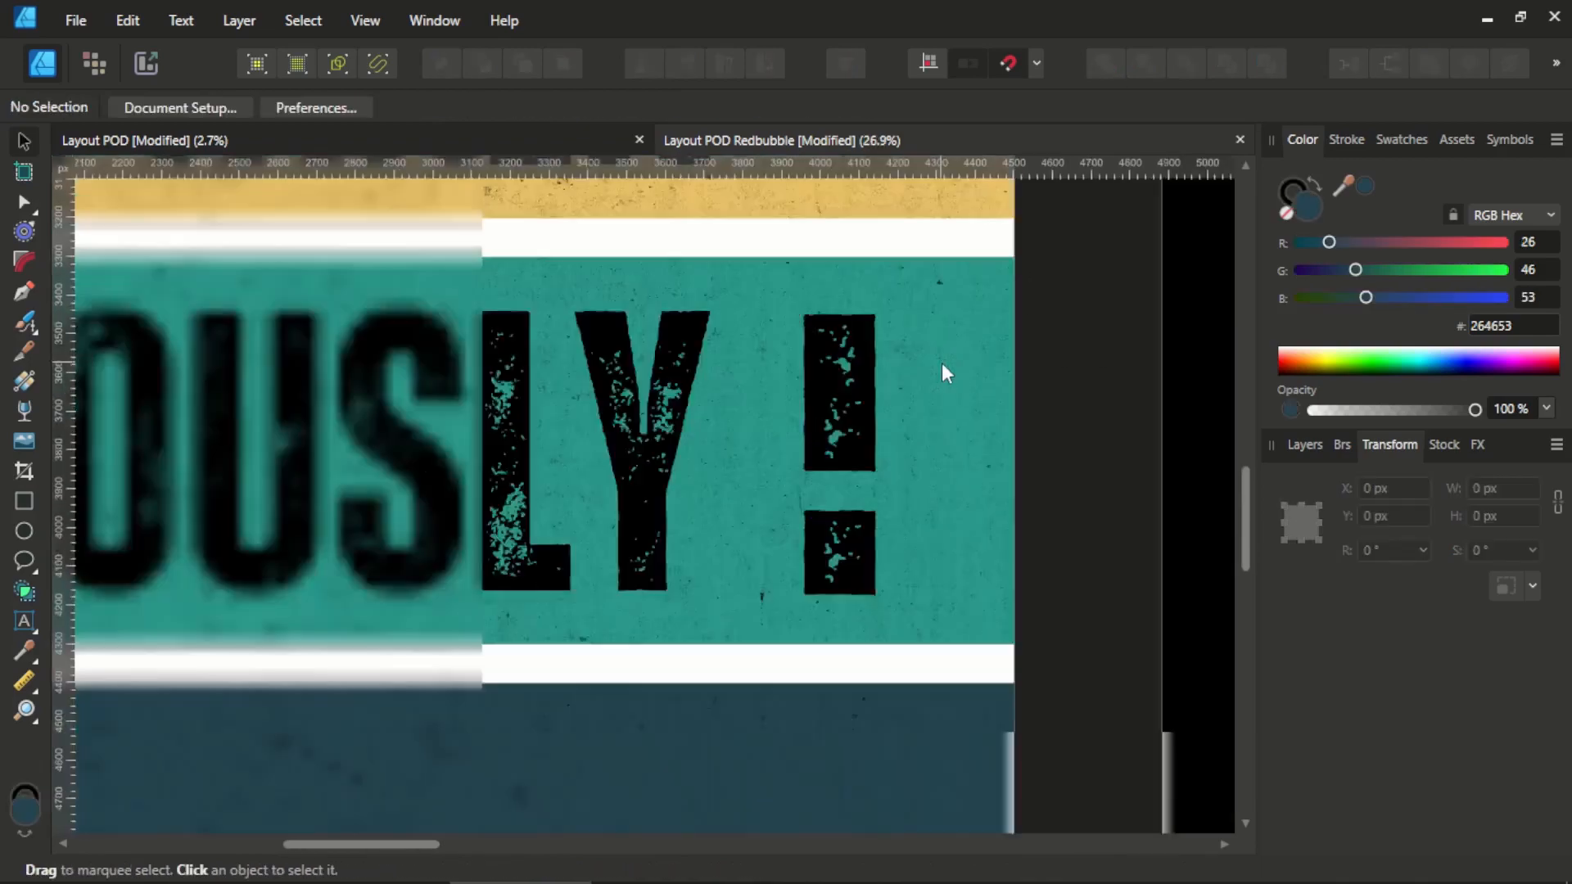
scroll(809, 355, down, 2)
scroll(803, 355, up, 2)
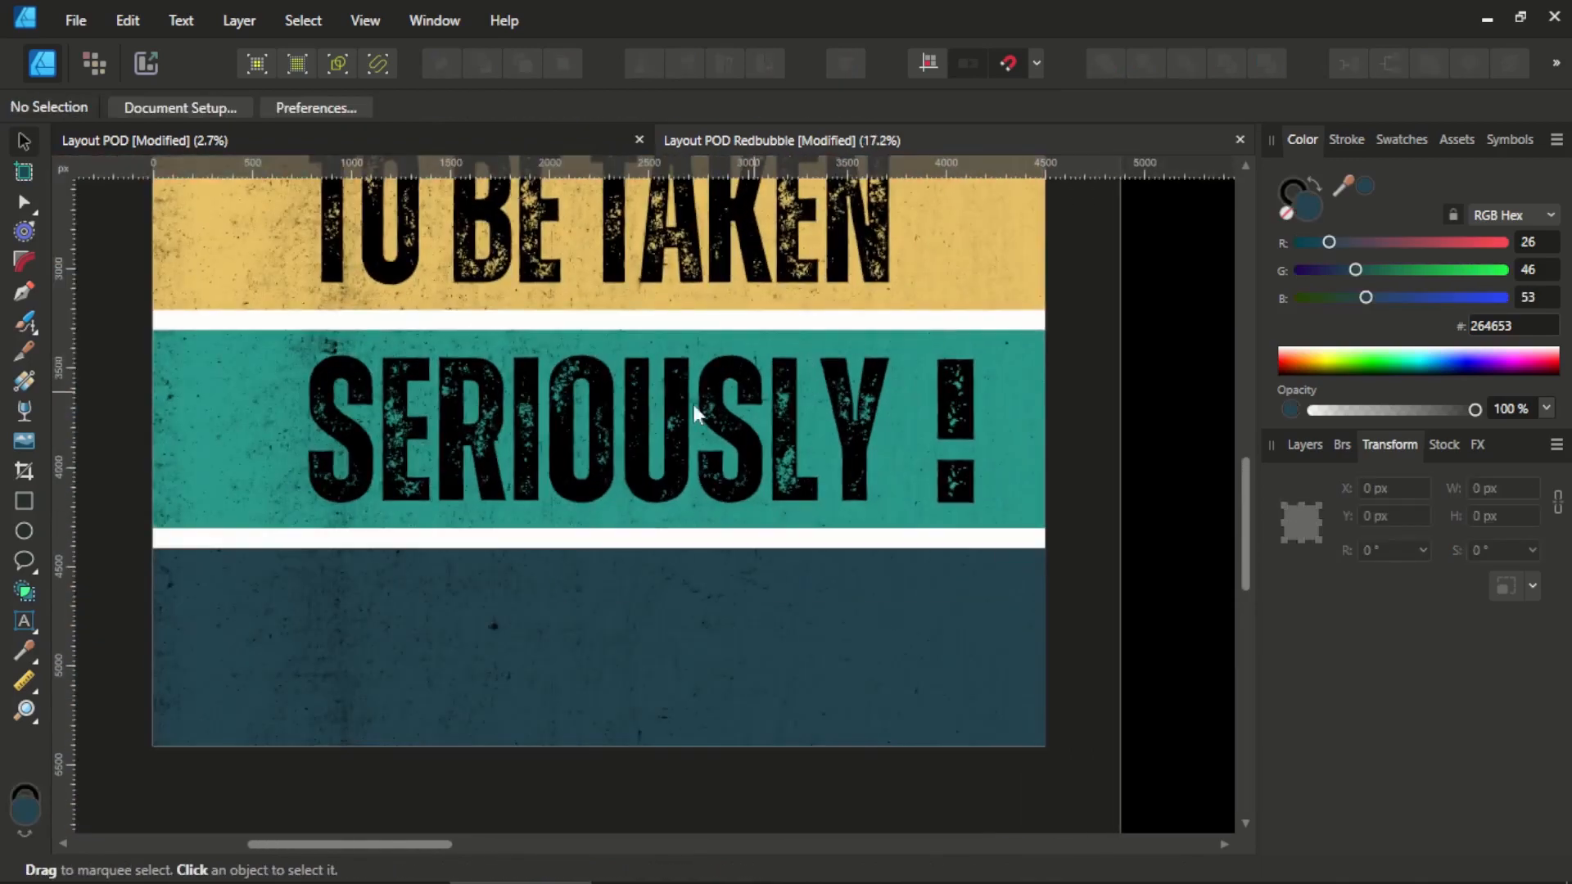
click(663, 433)
scroll(663, 433, down, 3)
scroll(662, 355, up, 2)
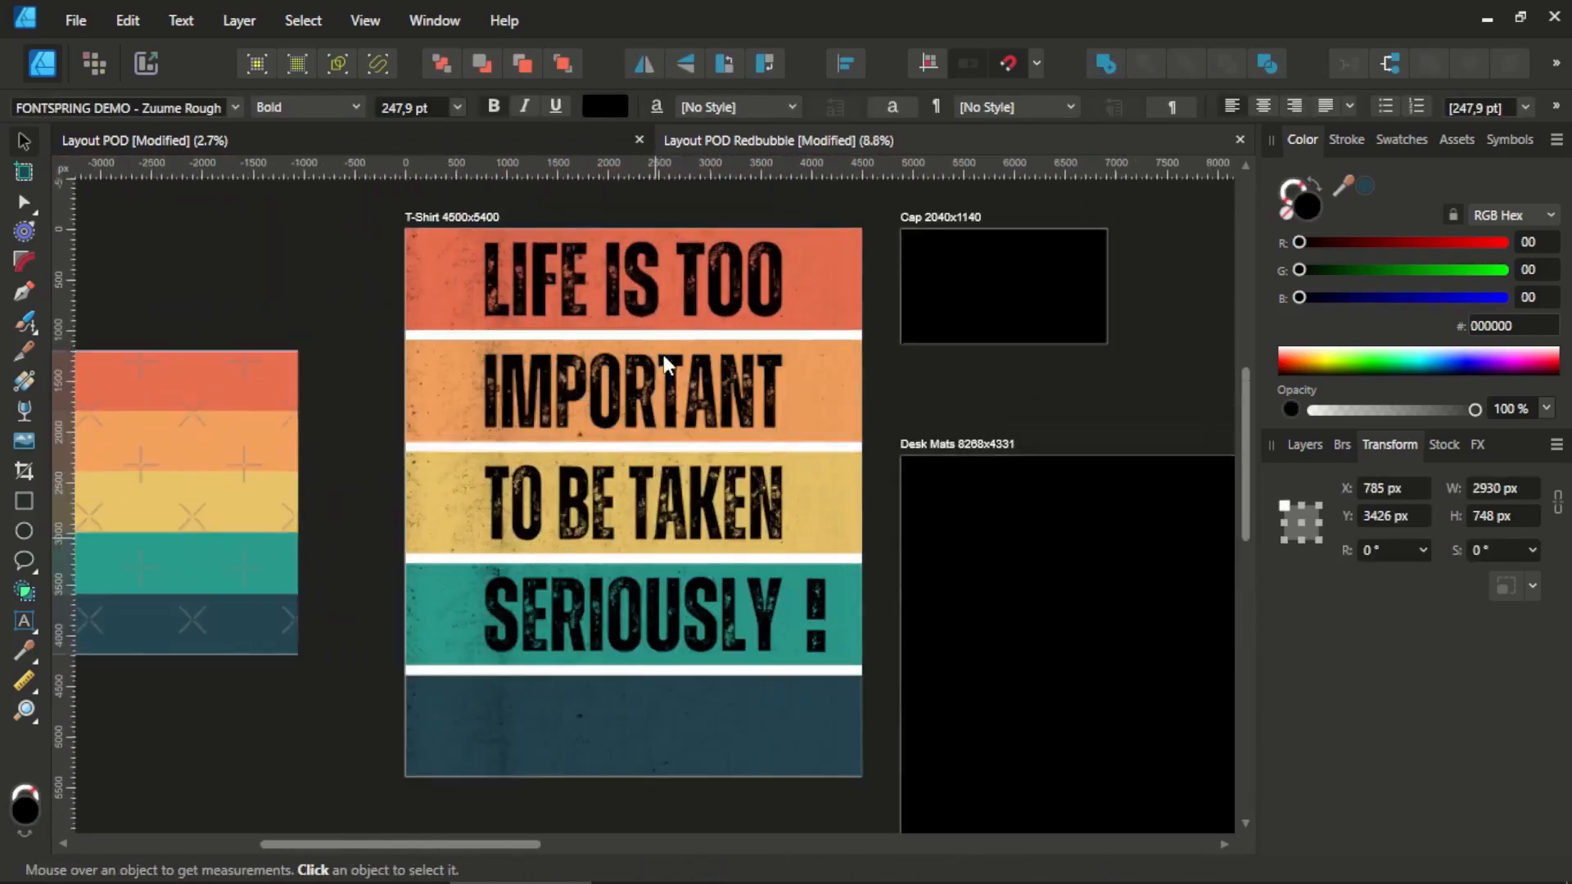
shift+click(677, 507)
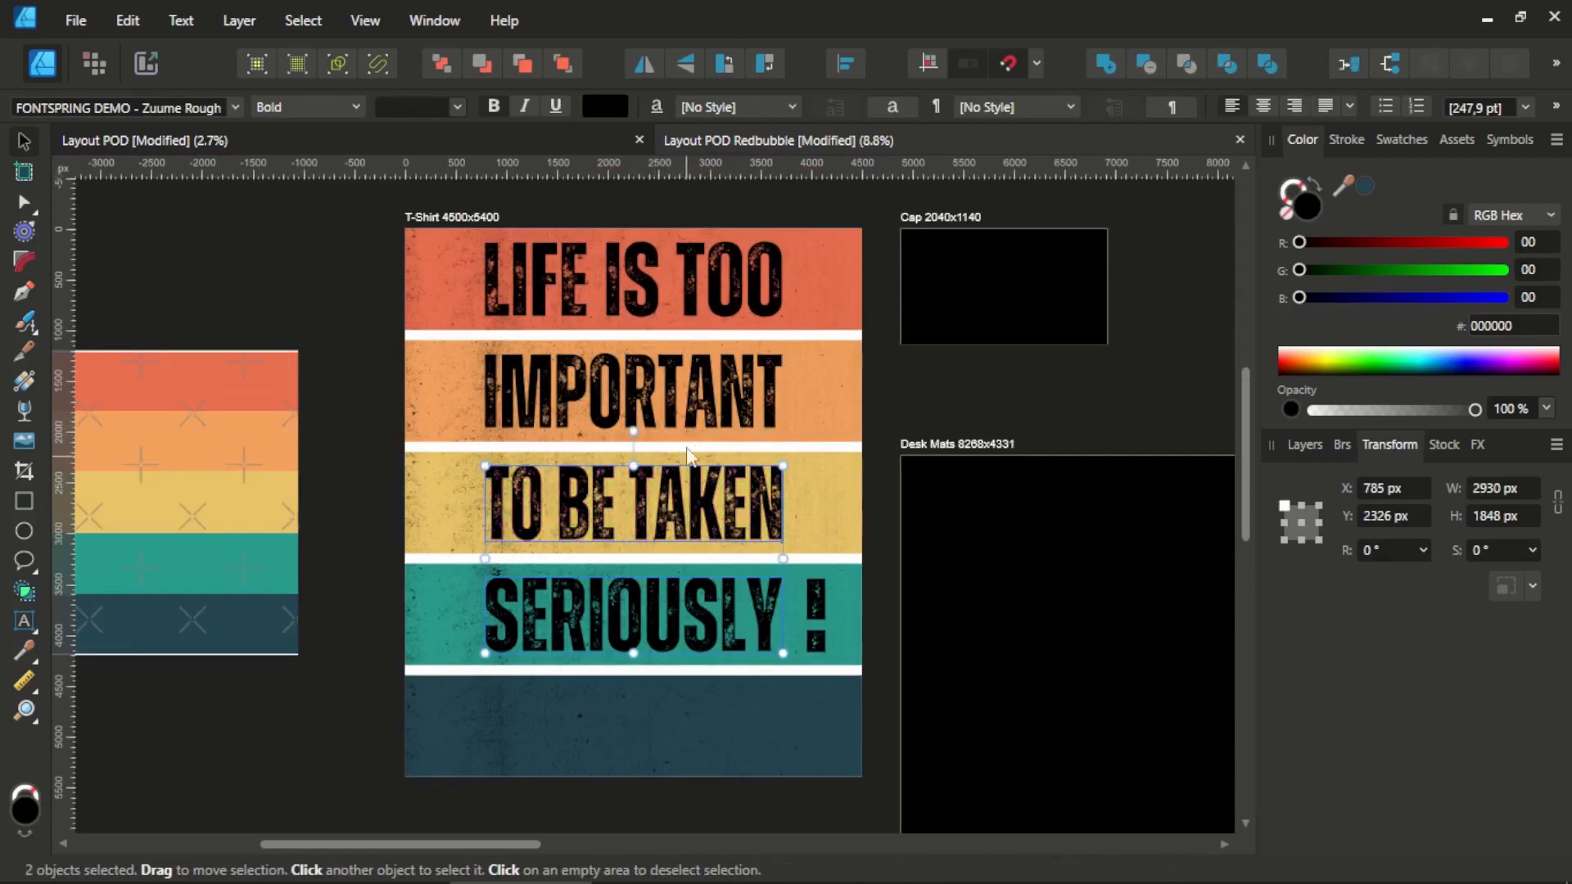
shift+click(694, 403)
shift+click(715, 278)
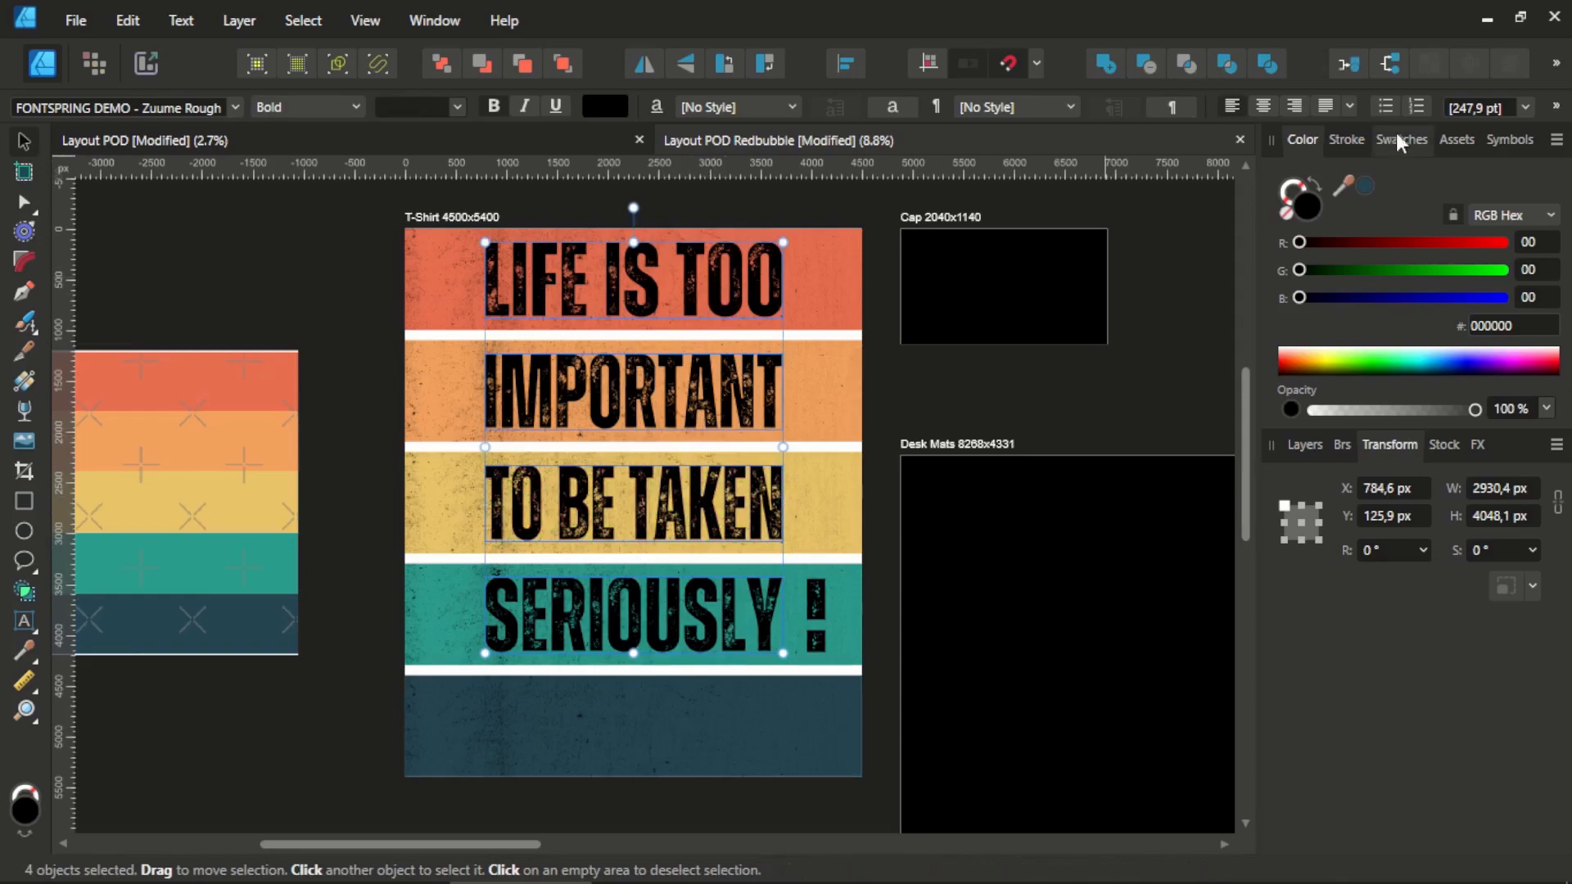
click(1555, 106)
click(1451, 262)
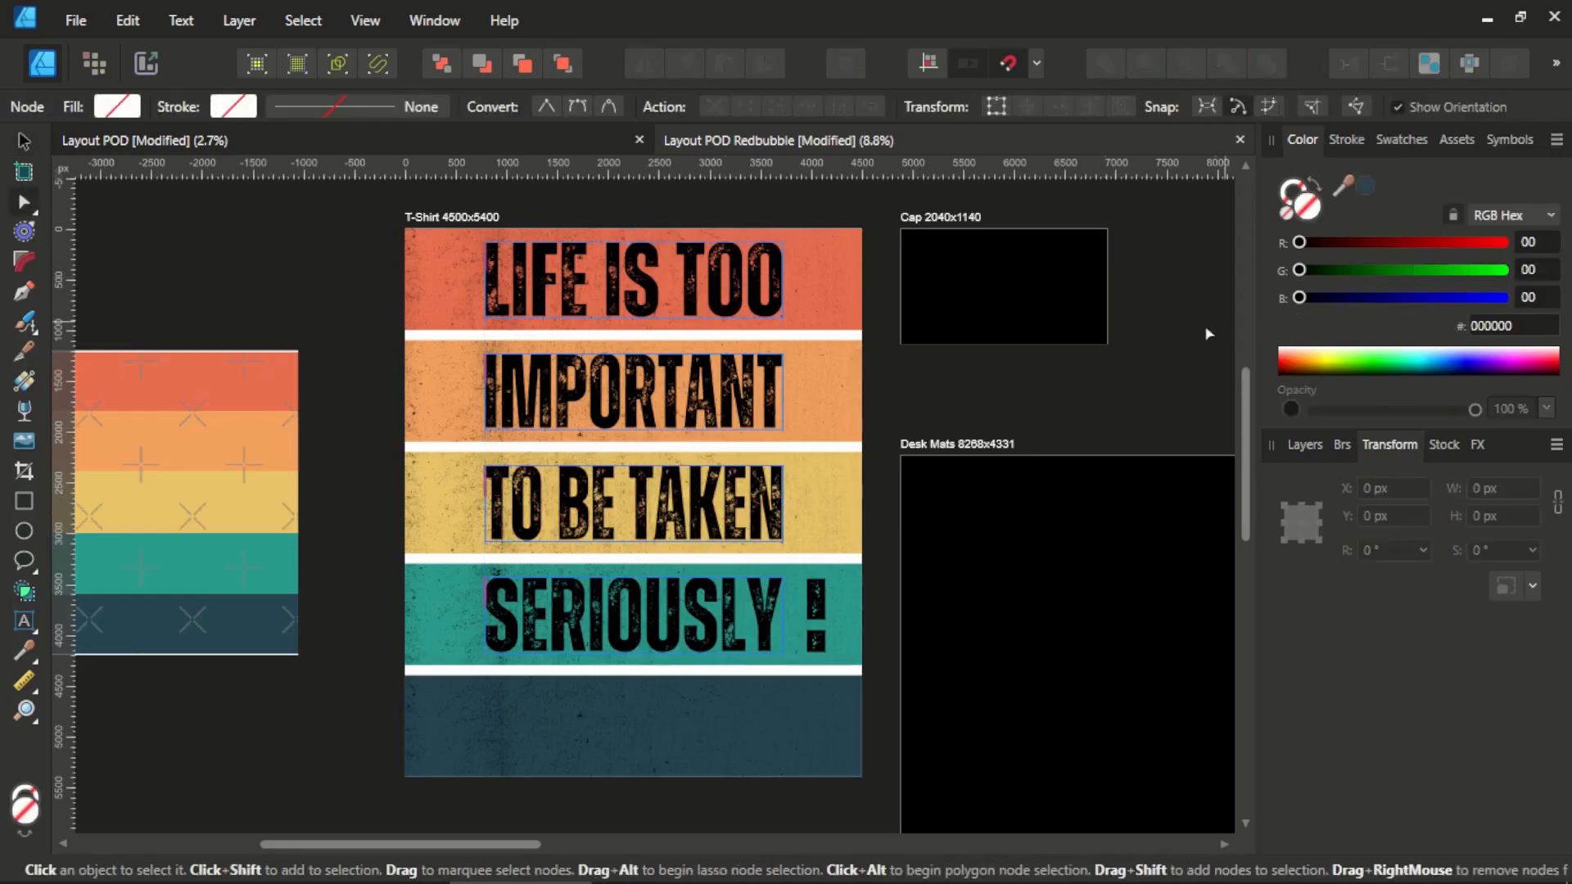
click(1112, 372)
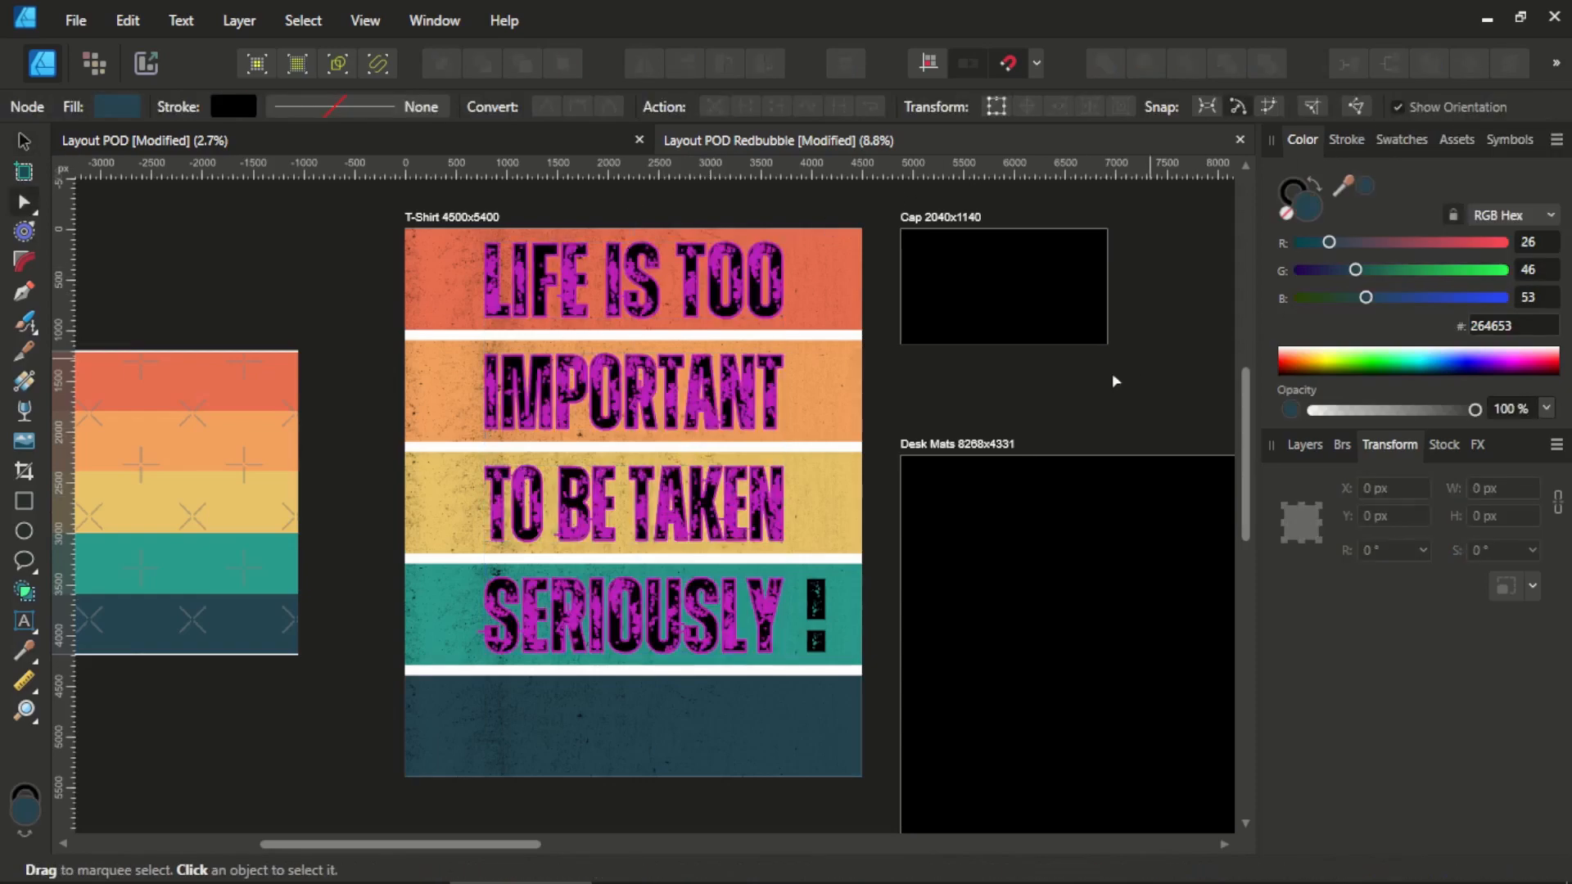
Ungroup the "SERIOUSLY" letter curves and merge them with the exclamation mark into one shape using the Add operation.
click(24, 143)
click(1318, 527)
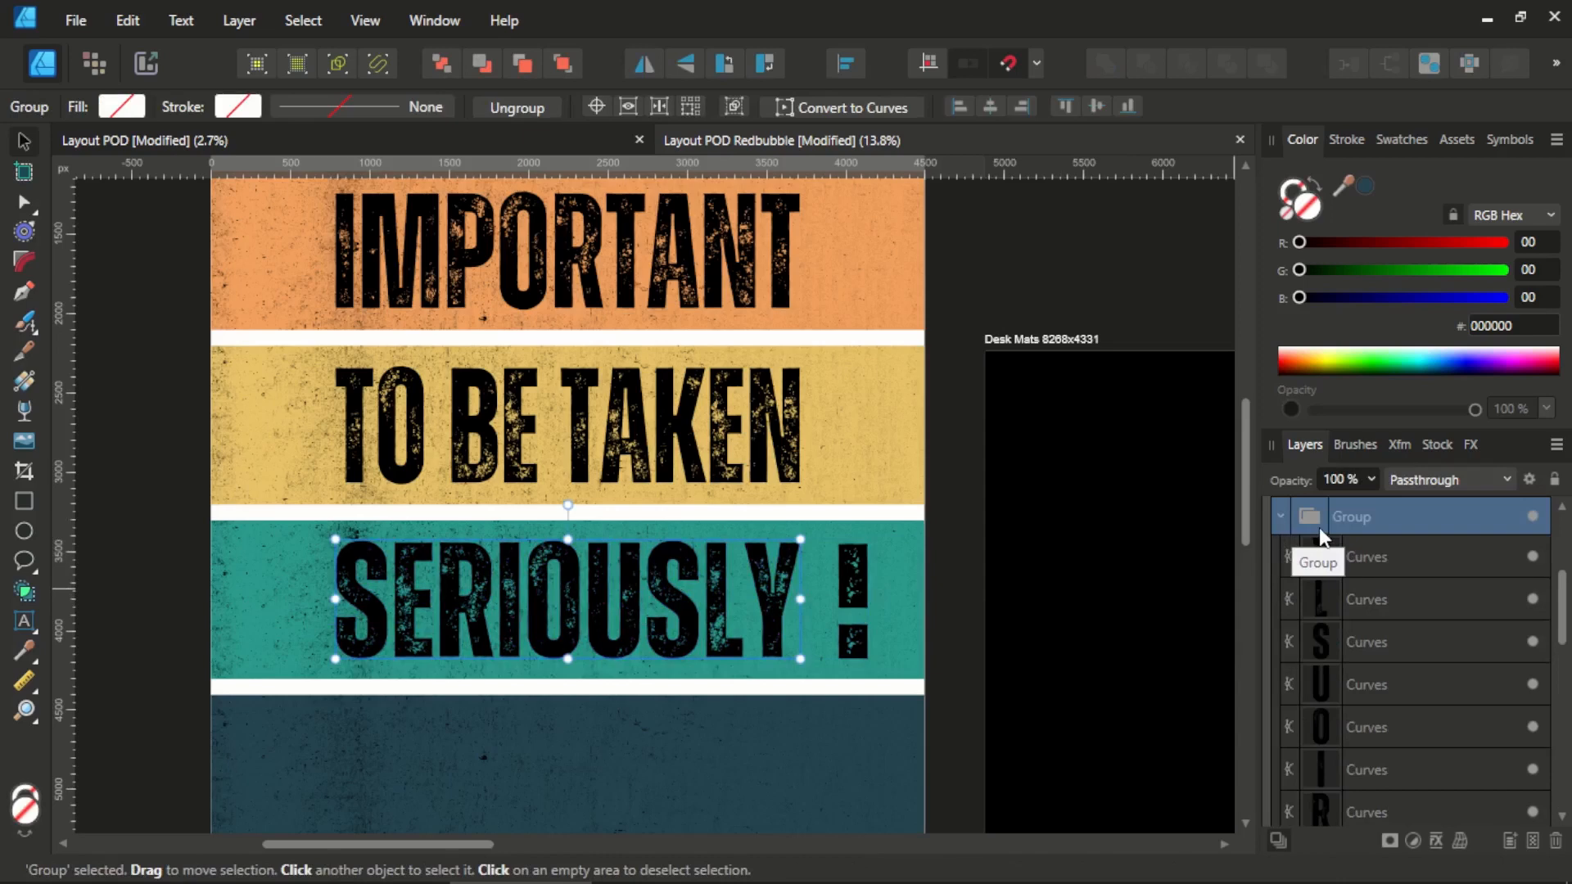
key(ctrl+shift+g)
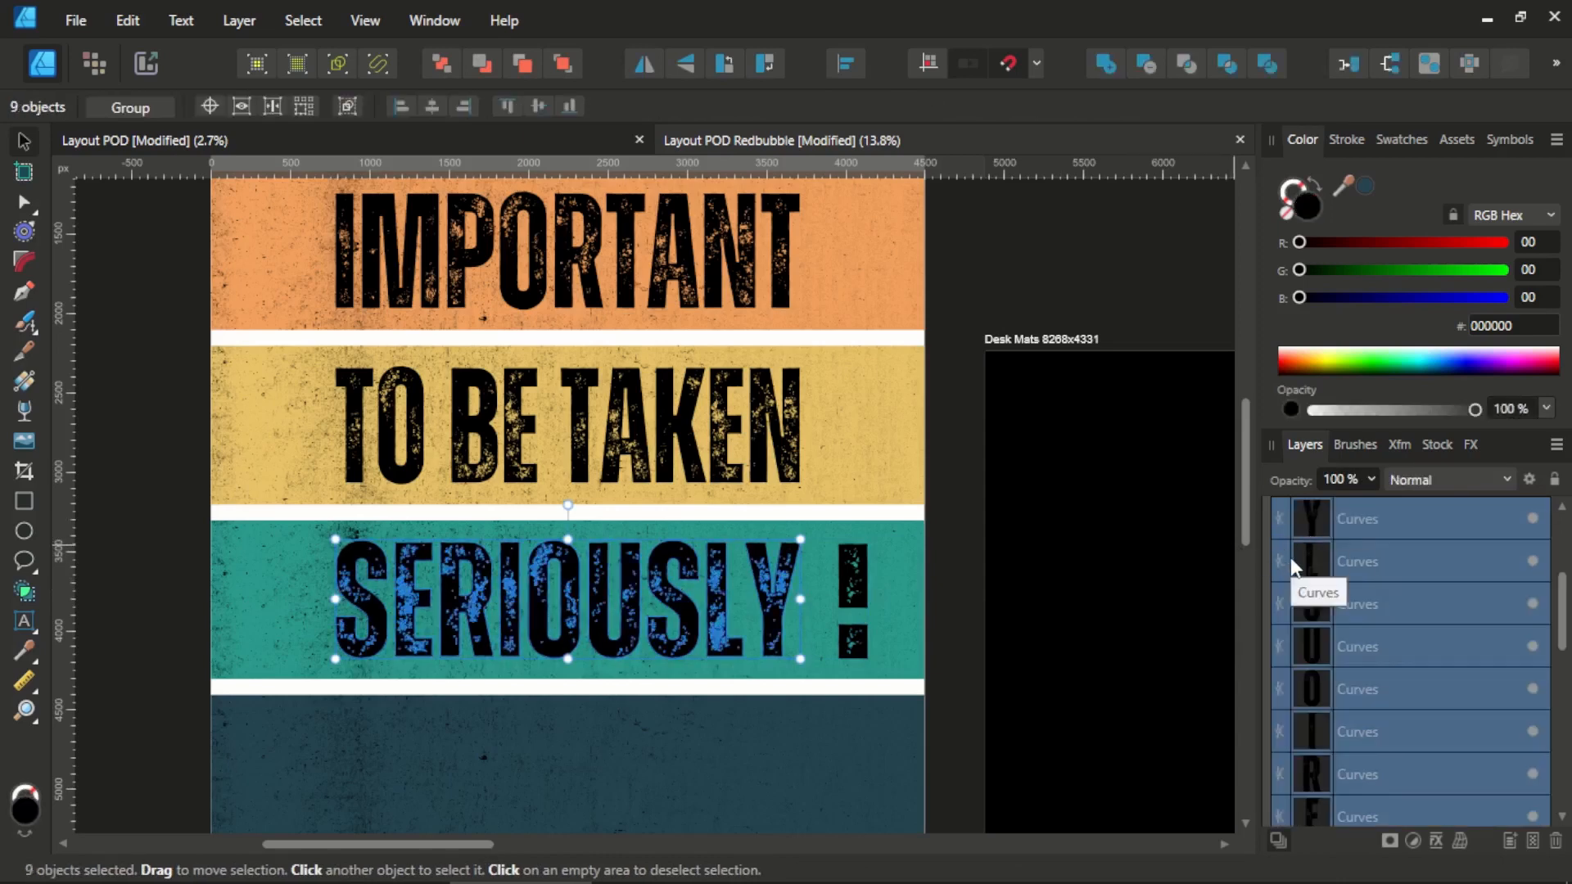
scroll(947, 558, up, 1)
shift+click(857, 674)
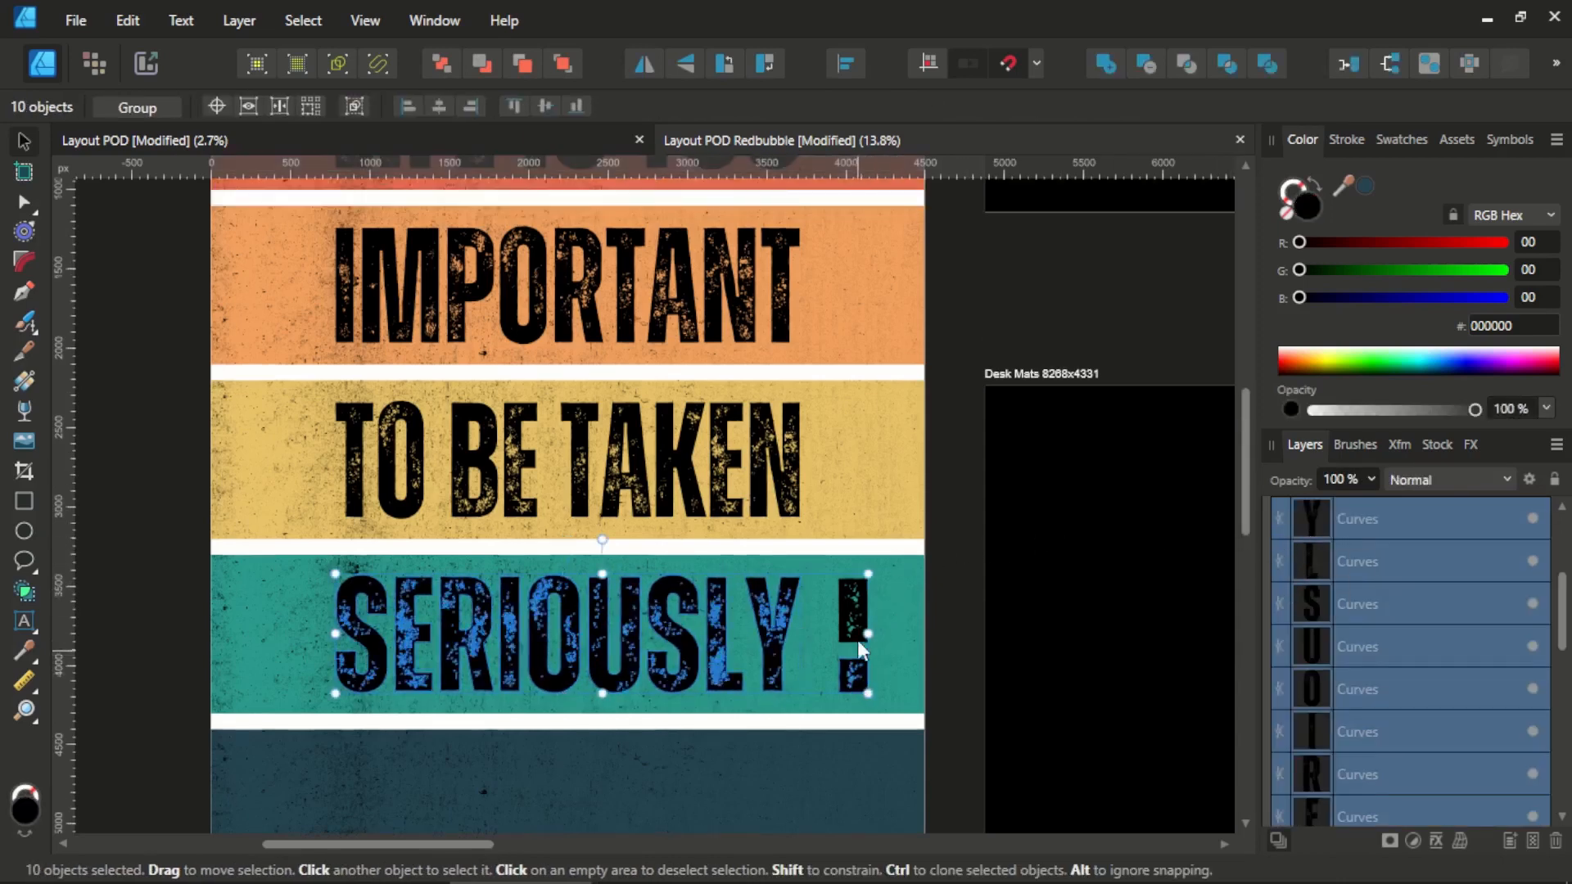
click(1111, 63)
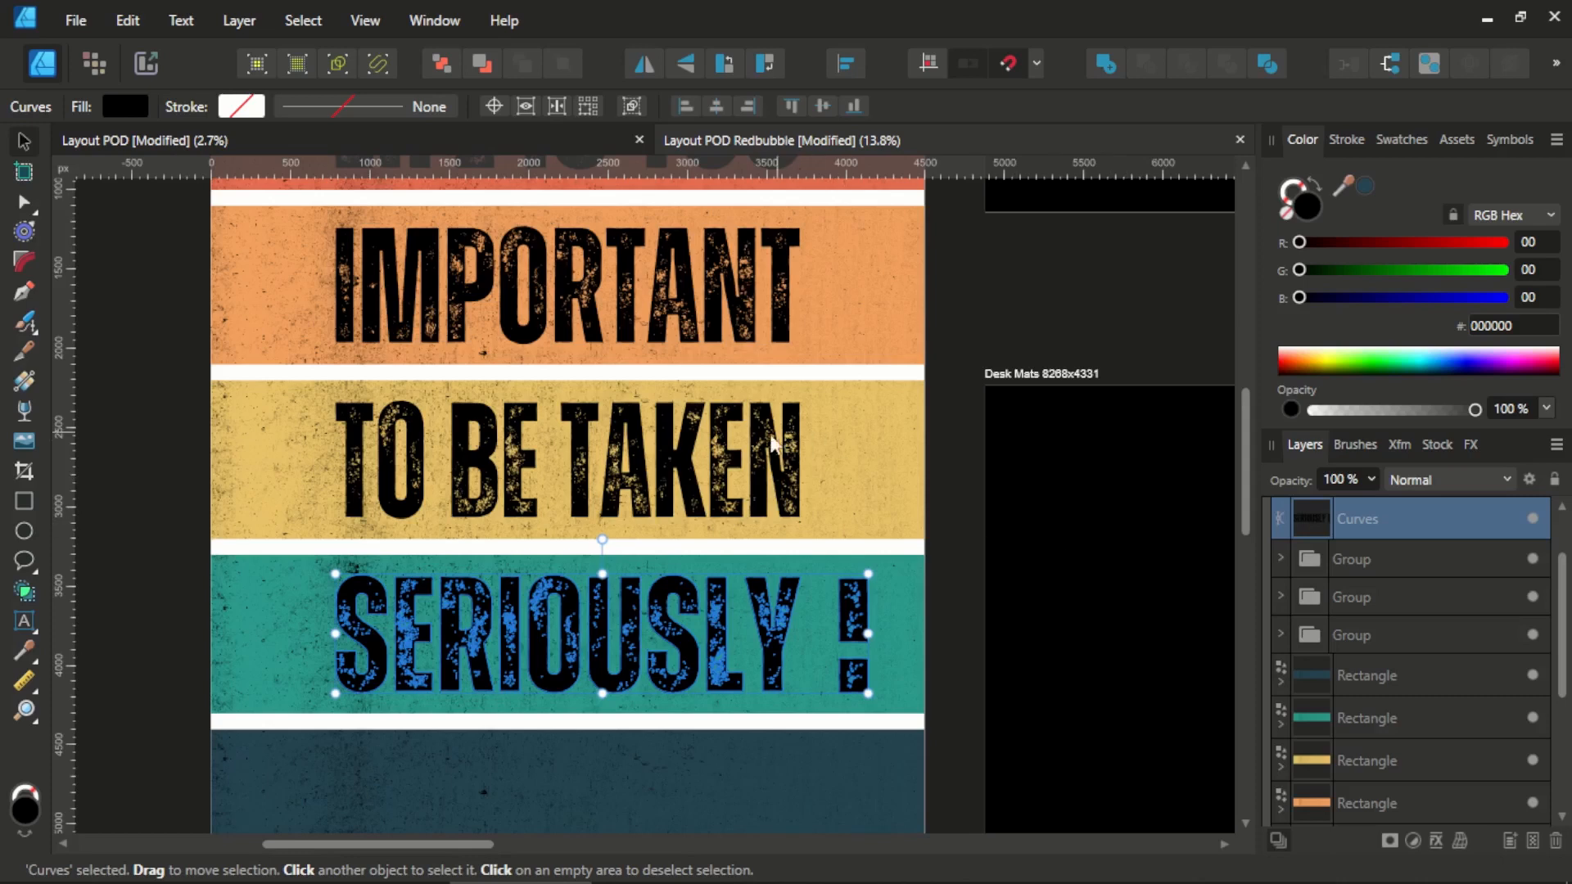
Ungroup the "TO BE TAKEN" and "IMPORTANT" lines in turn, merging each line's letters into a single shape with Add.
click(754, 458)
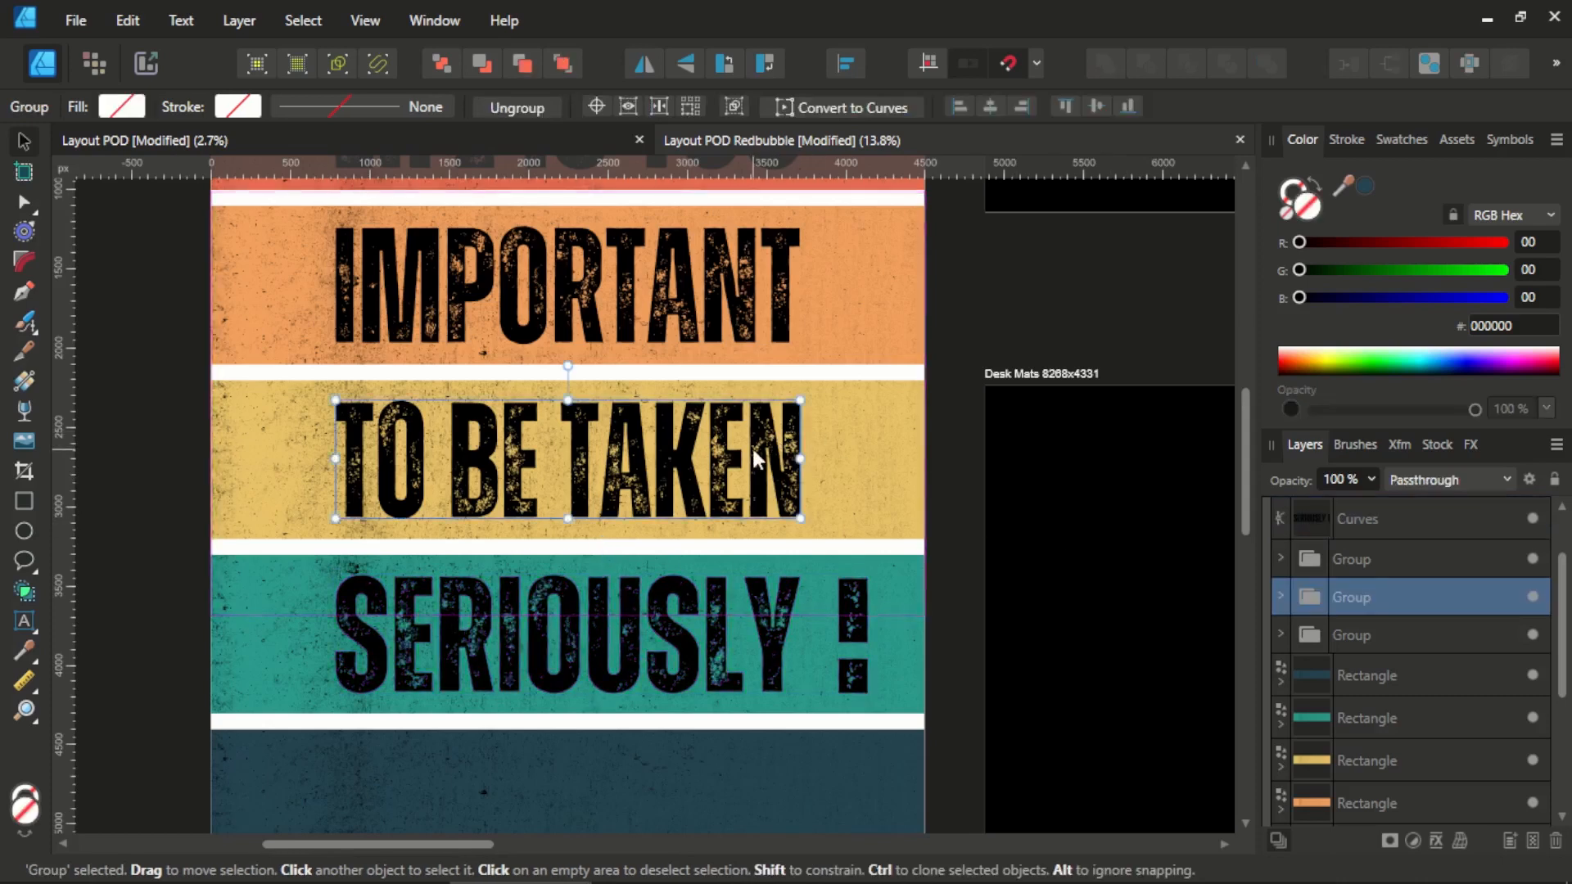
key(ctrl+shift+g)
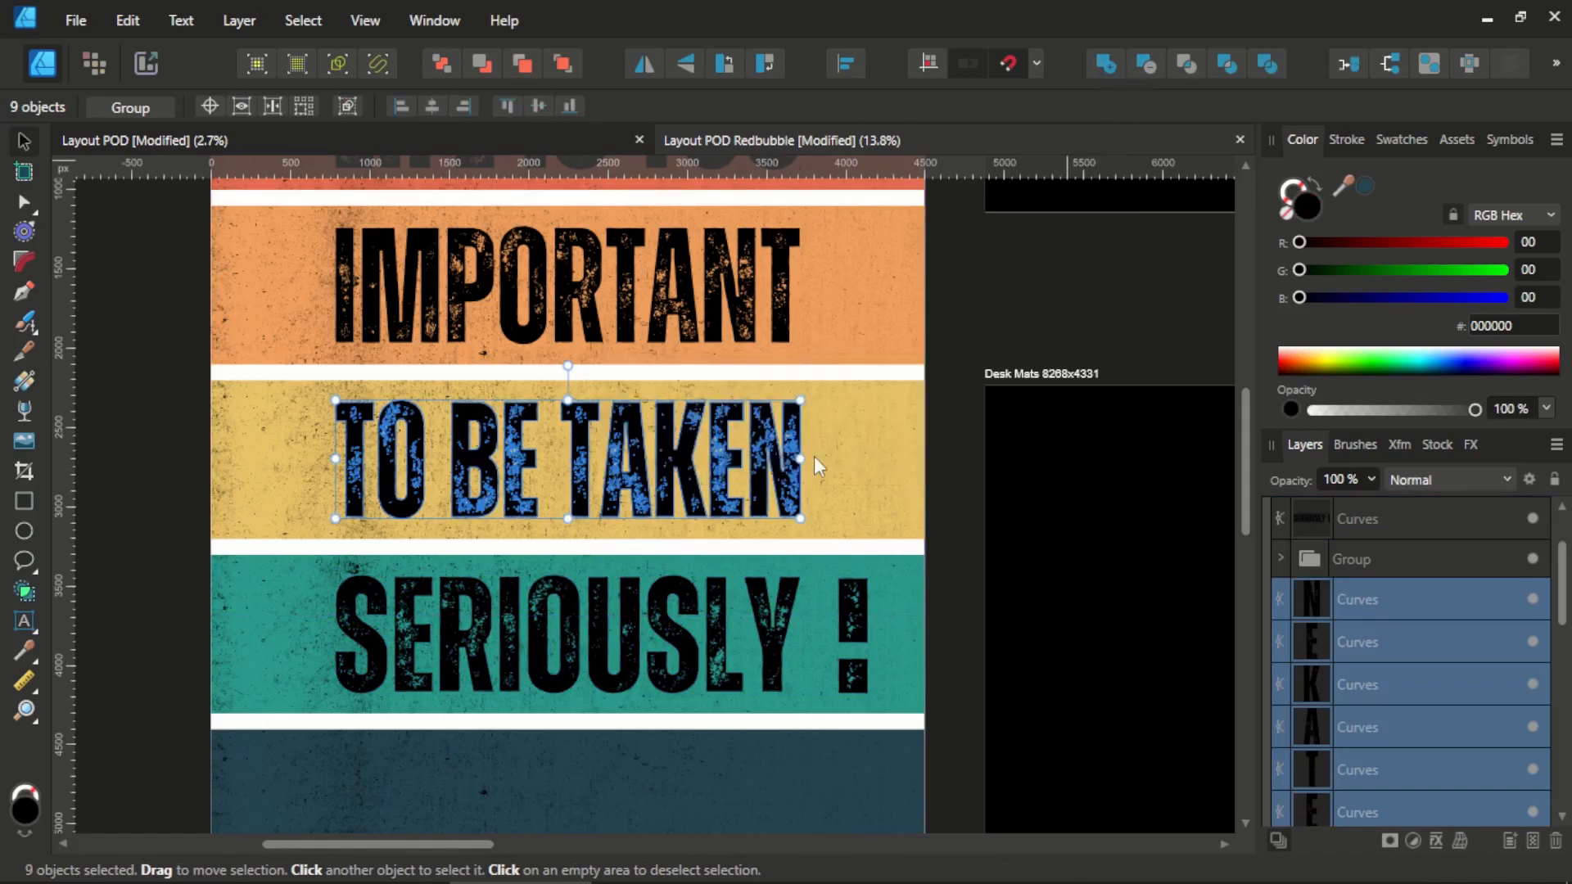
click(1106, 64)
click(725, 303)
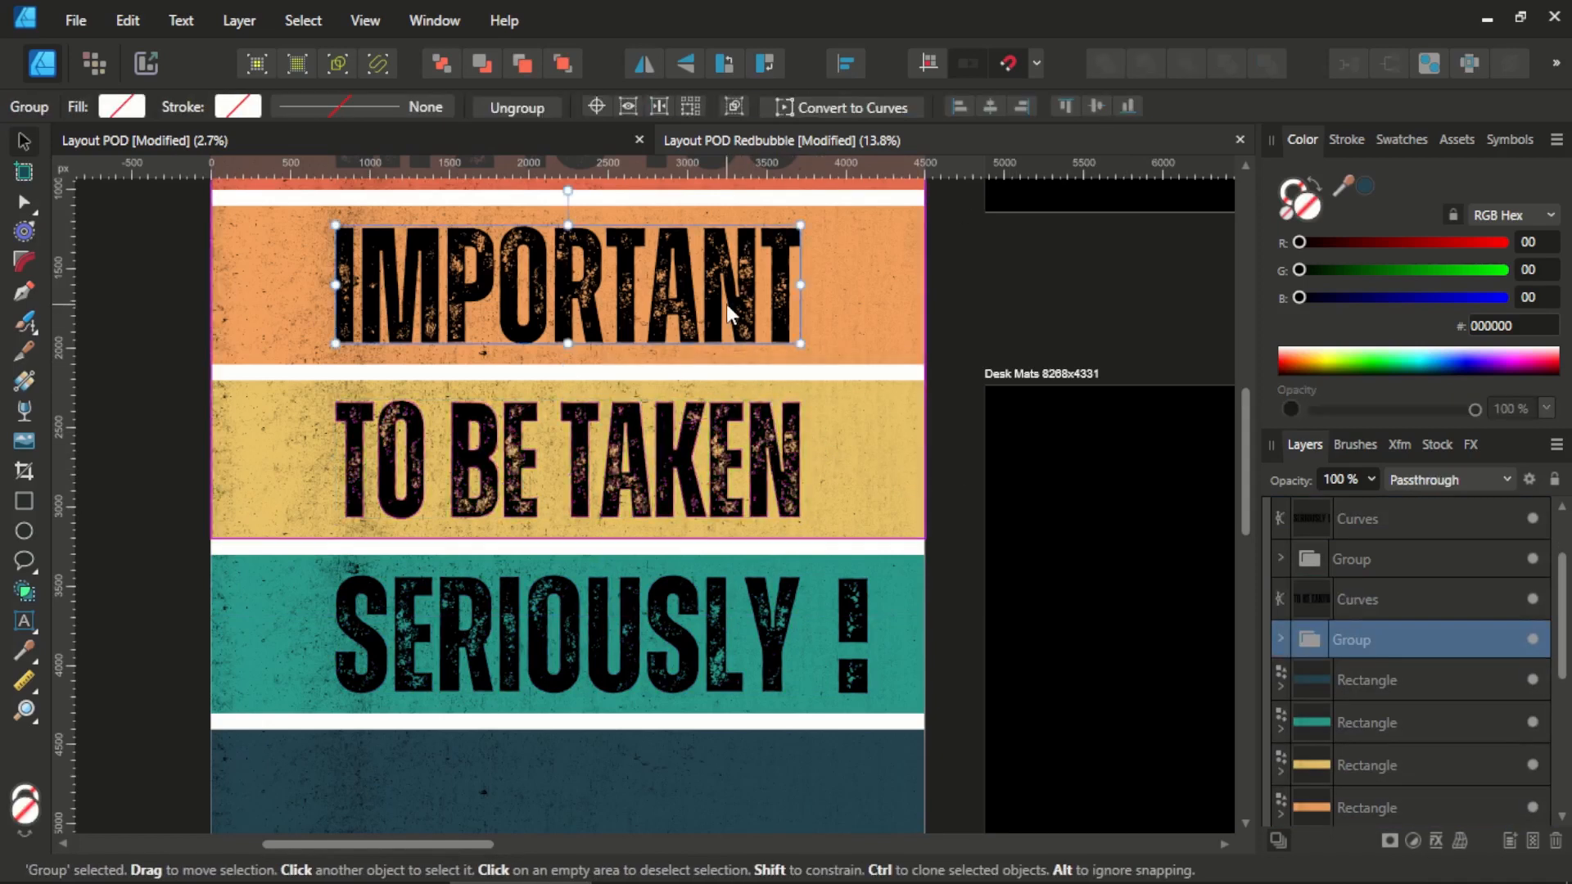
key(ctrl+shift+g)
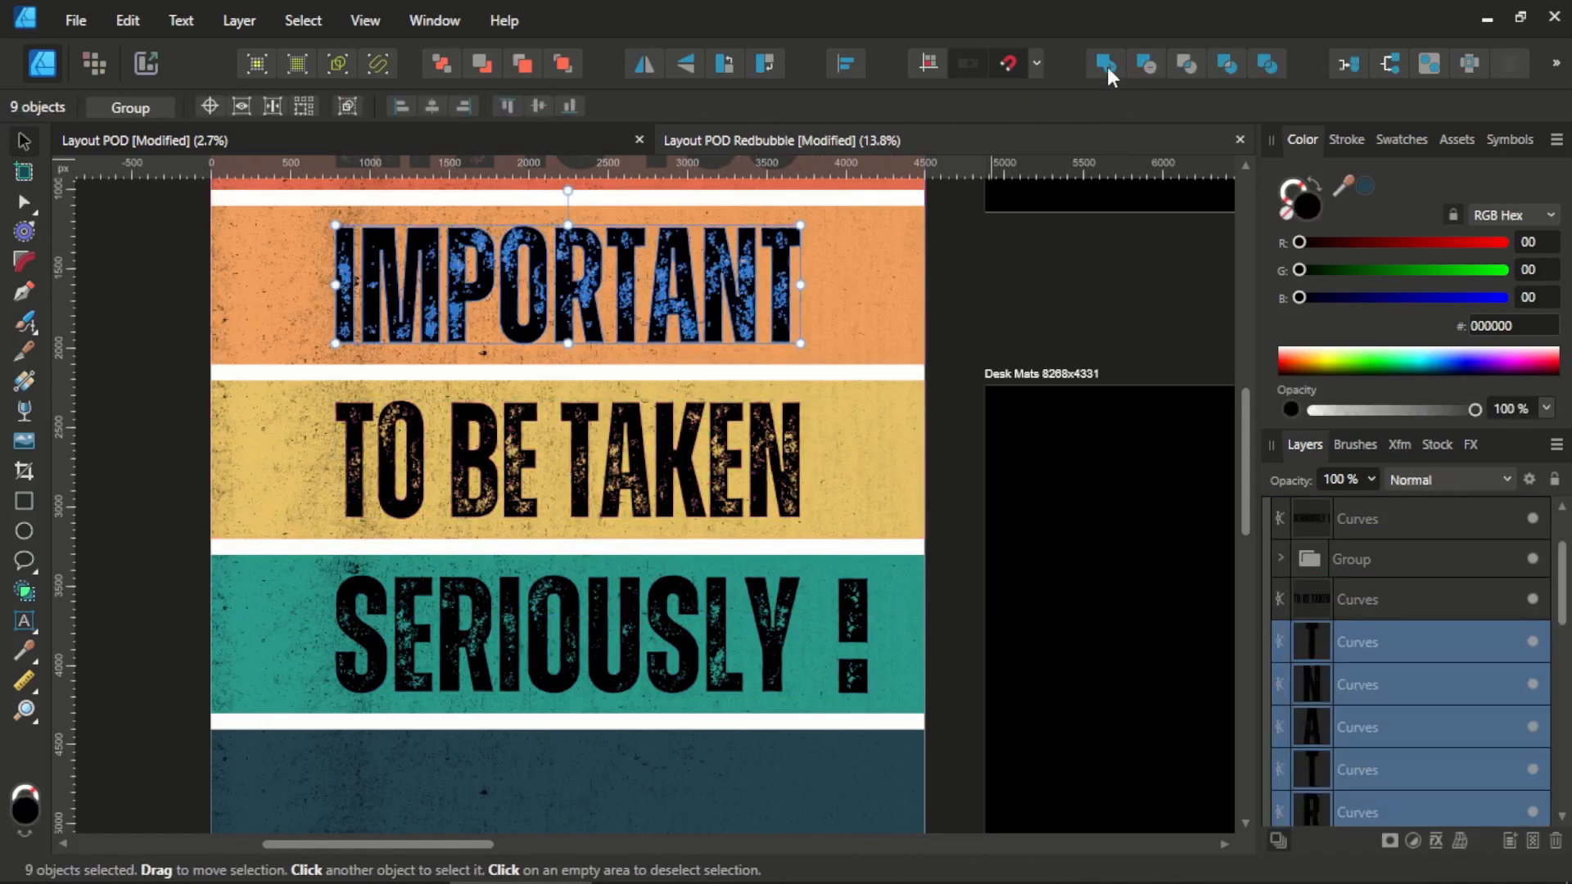
click(1105, 64)
Ungroup the "LIFE IS TOO" letter curves, merge them into one shape with Add, and deselect it.
scroll(863, 450, up, 1)
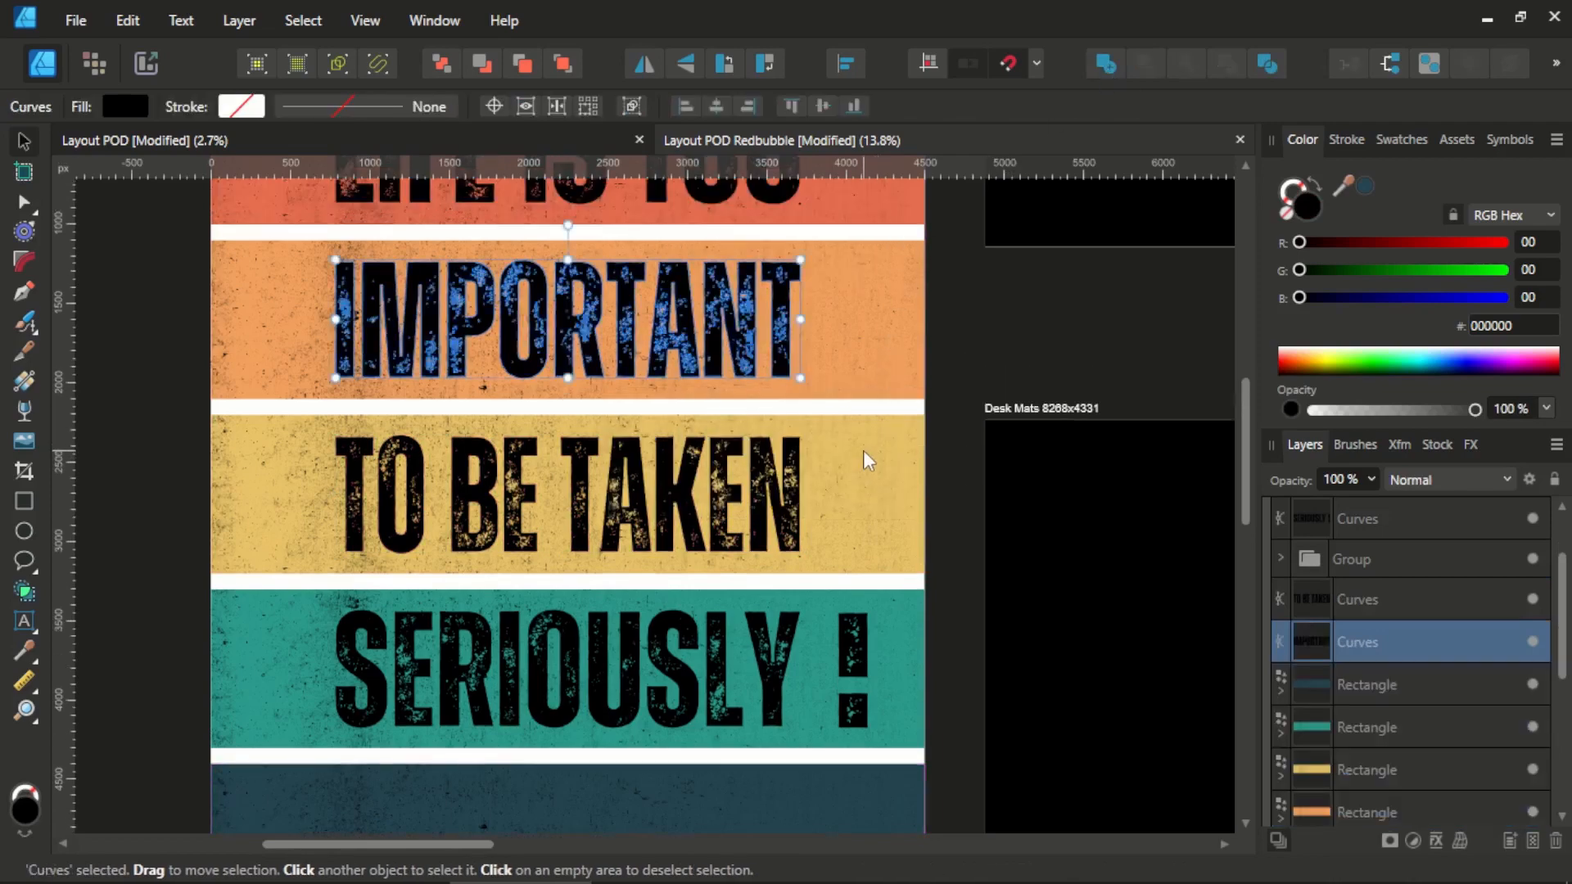
scroll(863, 450, up, 2)
click(760, 249)
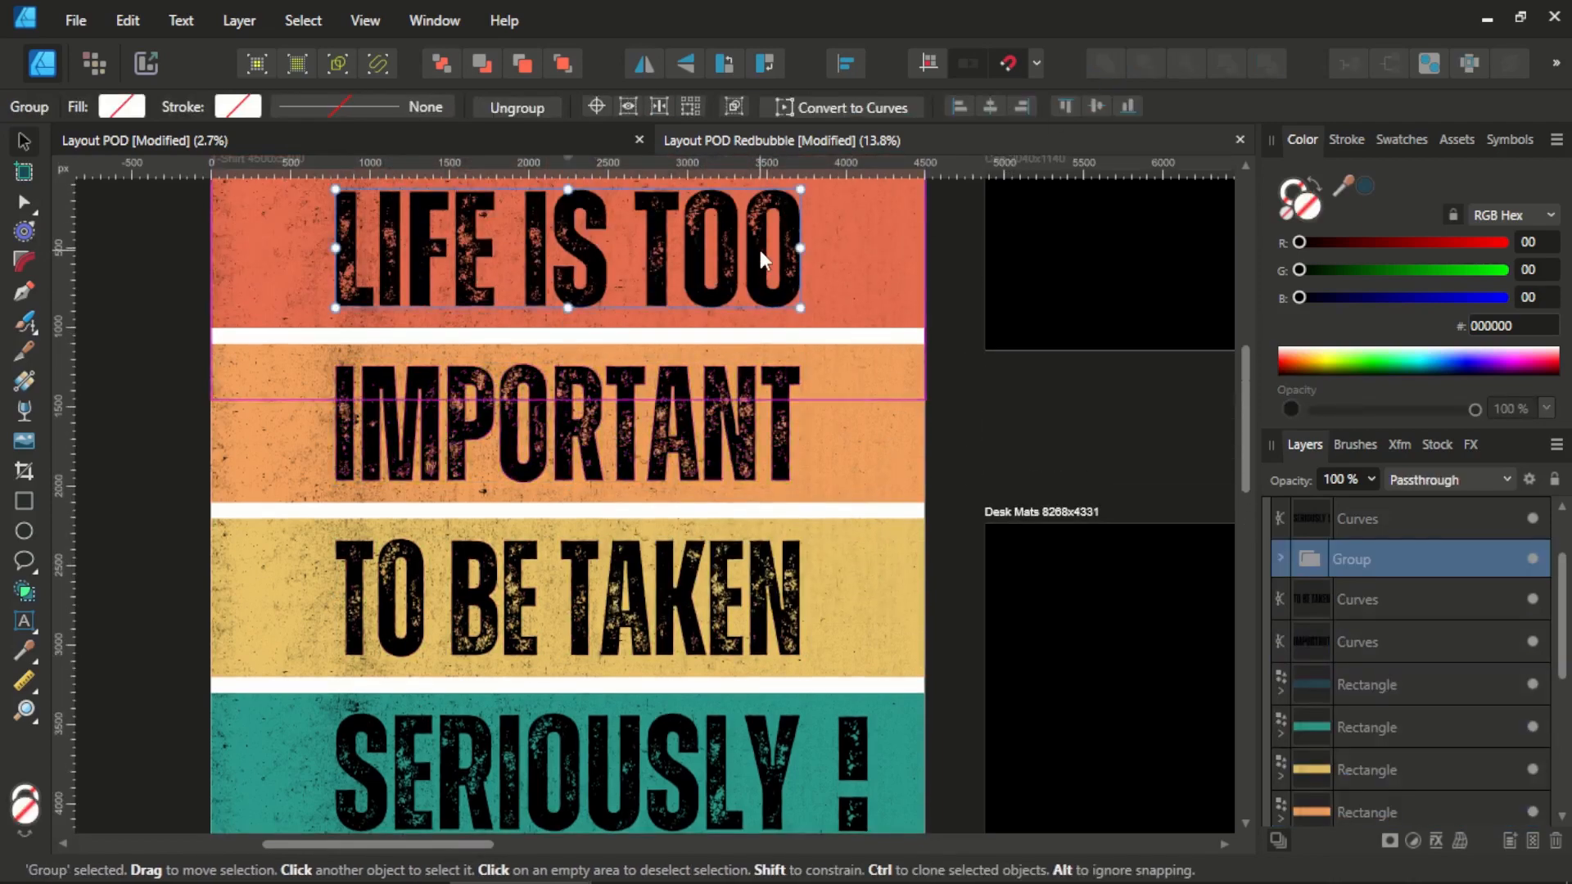
key(ctrl+shift+g)
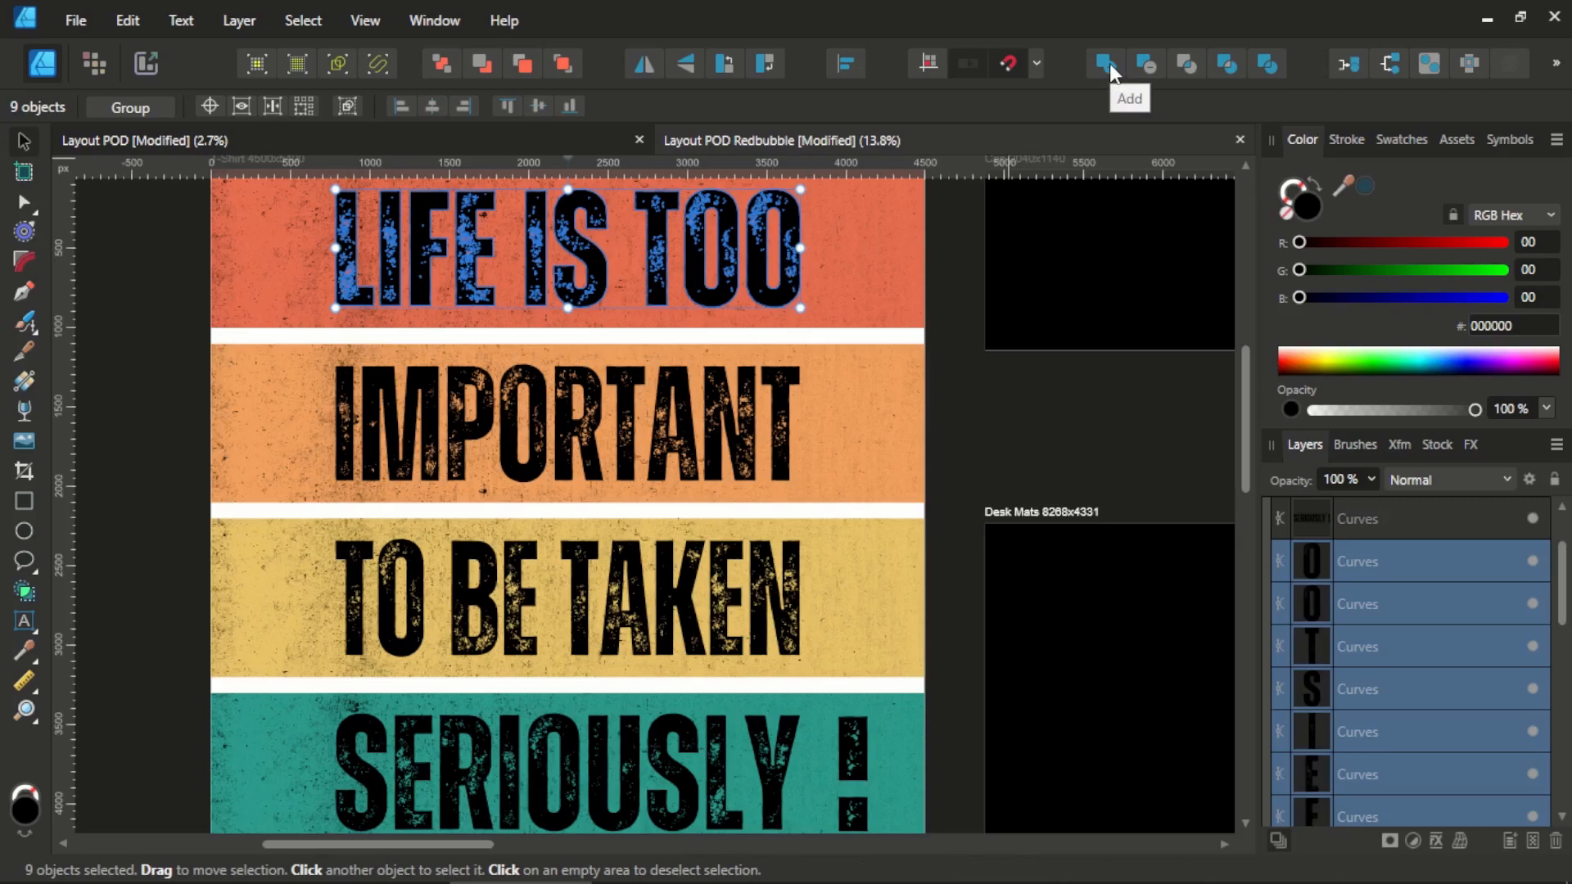
click(1108, 62)
scroll(986, 308, up, 3)
click(946, 365)
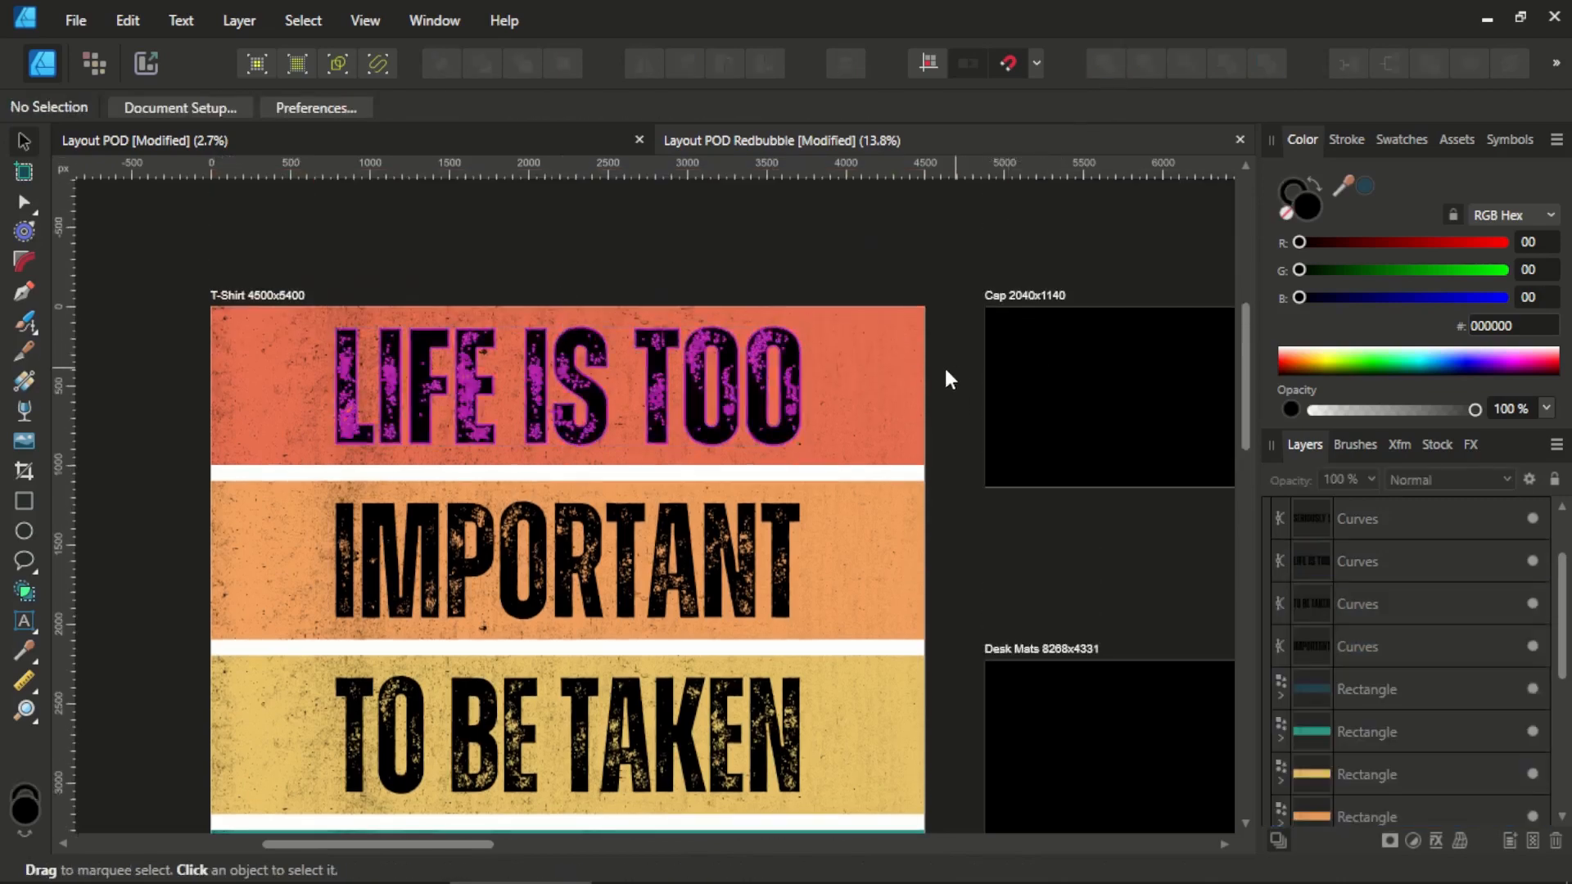
Move the black palm tree silhouette from below the T-shirt artboard into the empty dark-blue bottom stripe.
scroll(948, 378, down, 2)
scroll(901, 393, down, 3)
scroll(828, 442, up, 2)
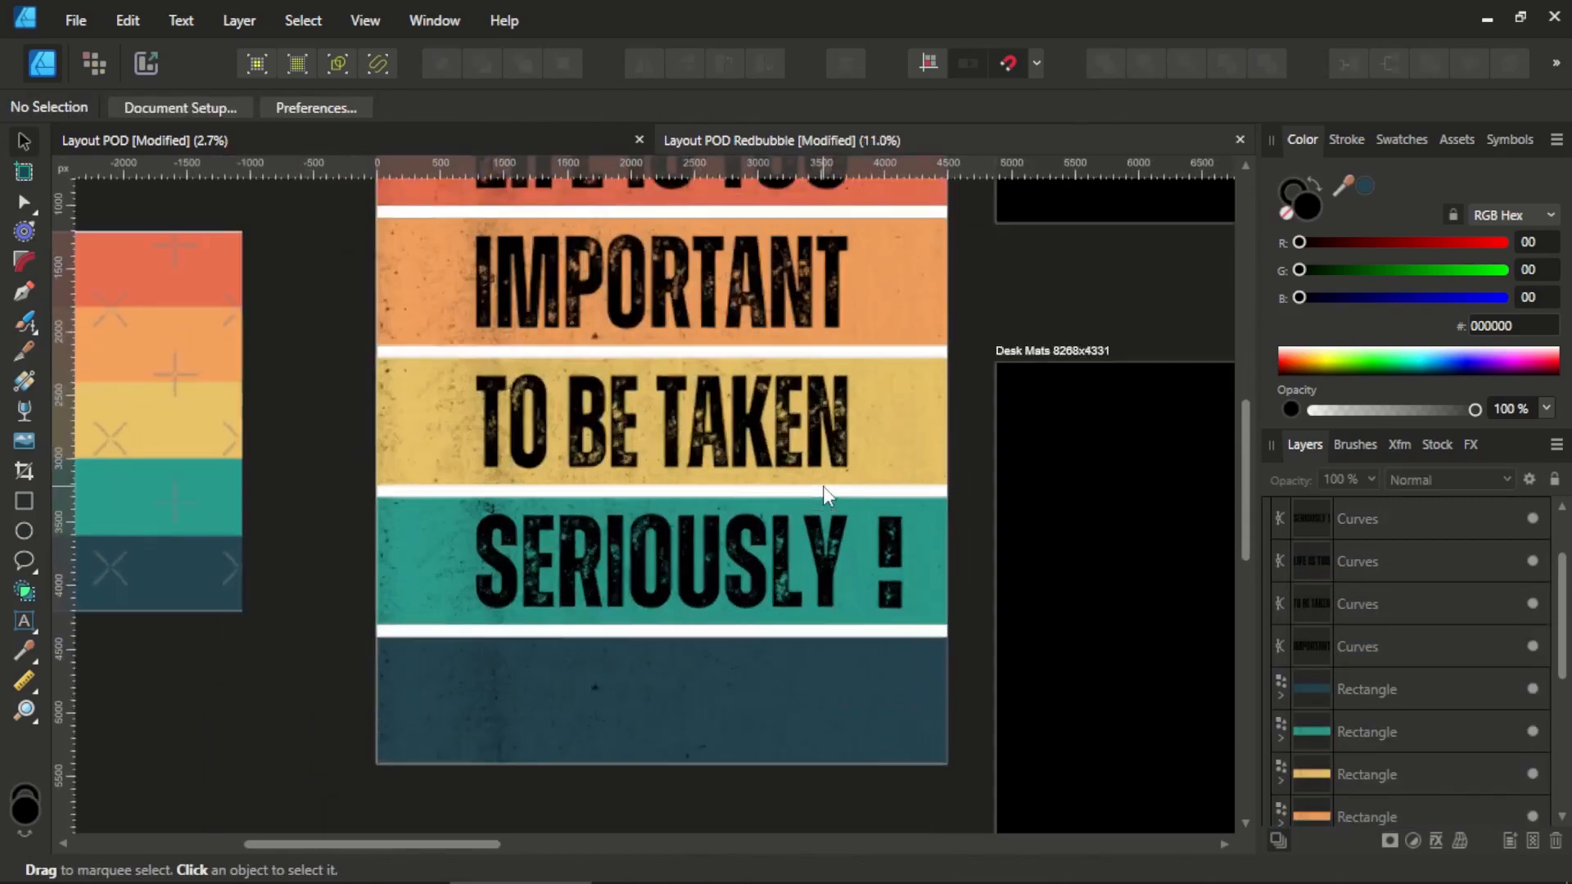
scroll(834, 467, down, 1)
scroll(859, 409, down, 2)
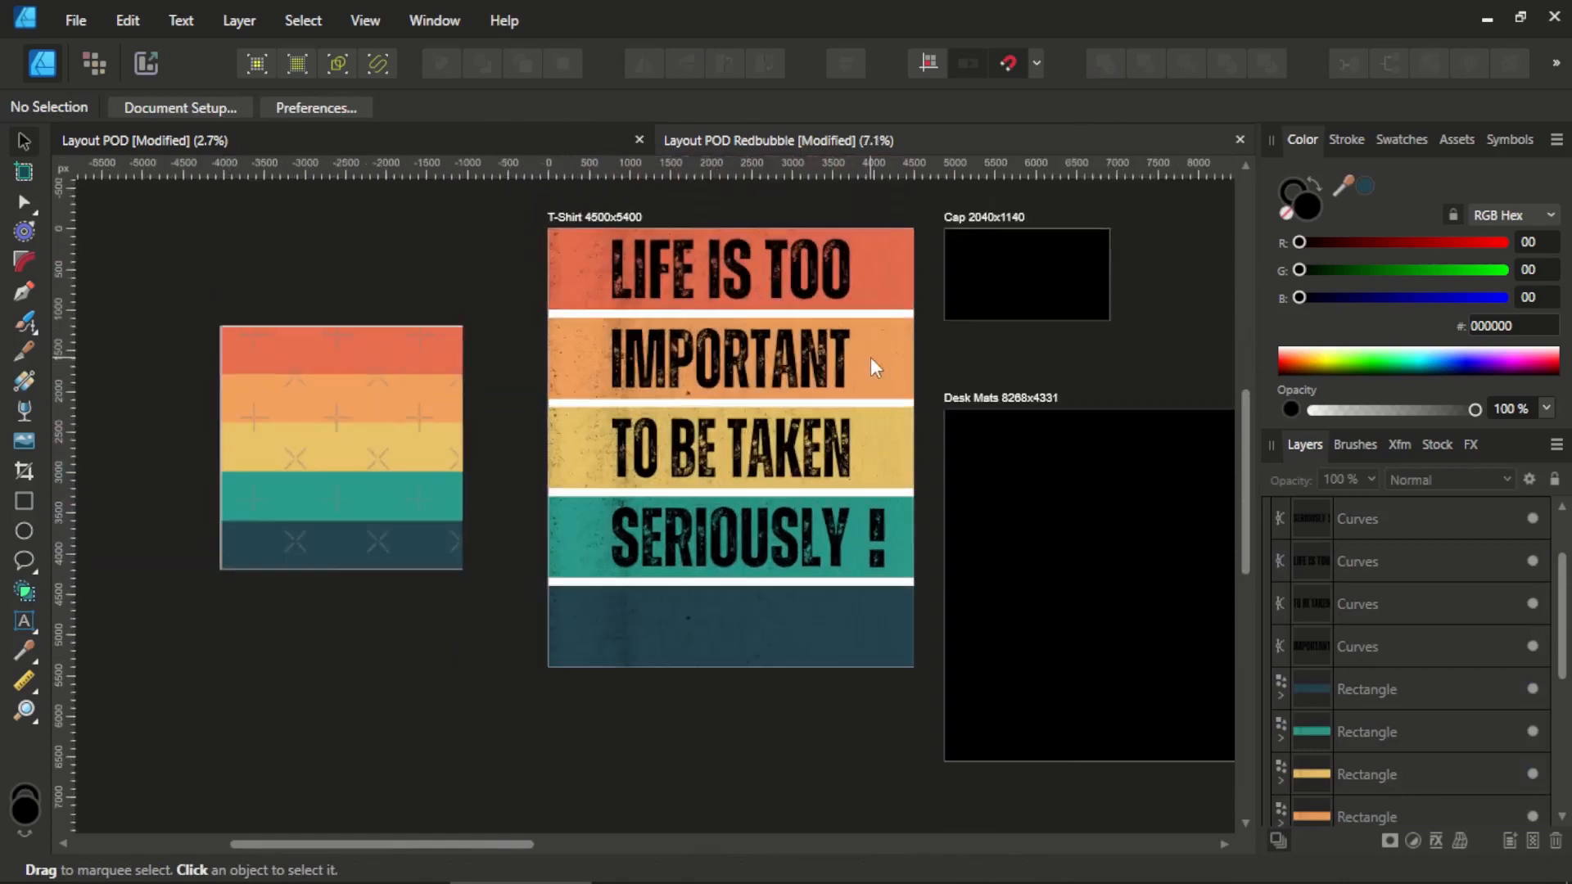
scroll(871, 357, up, 1)
scroll(892, 353, right, 2)
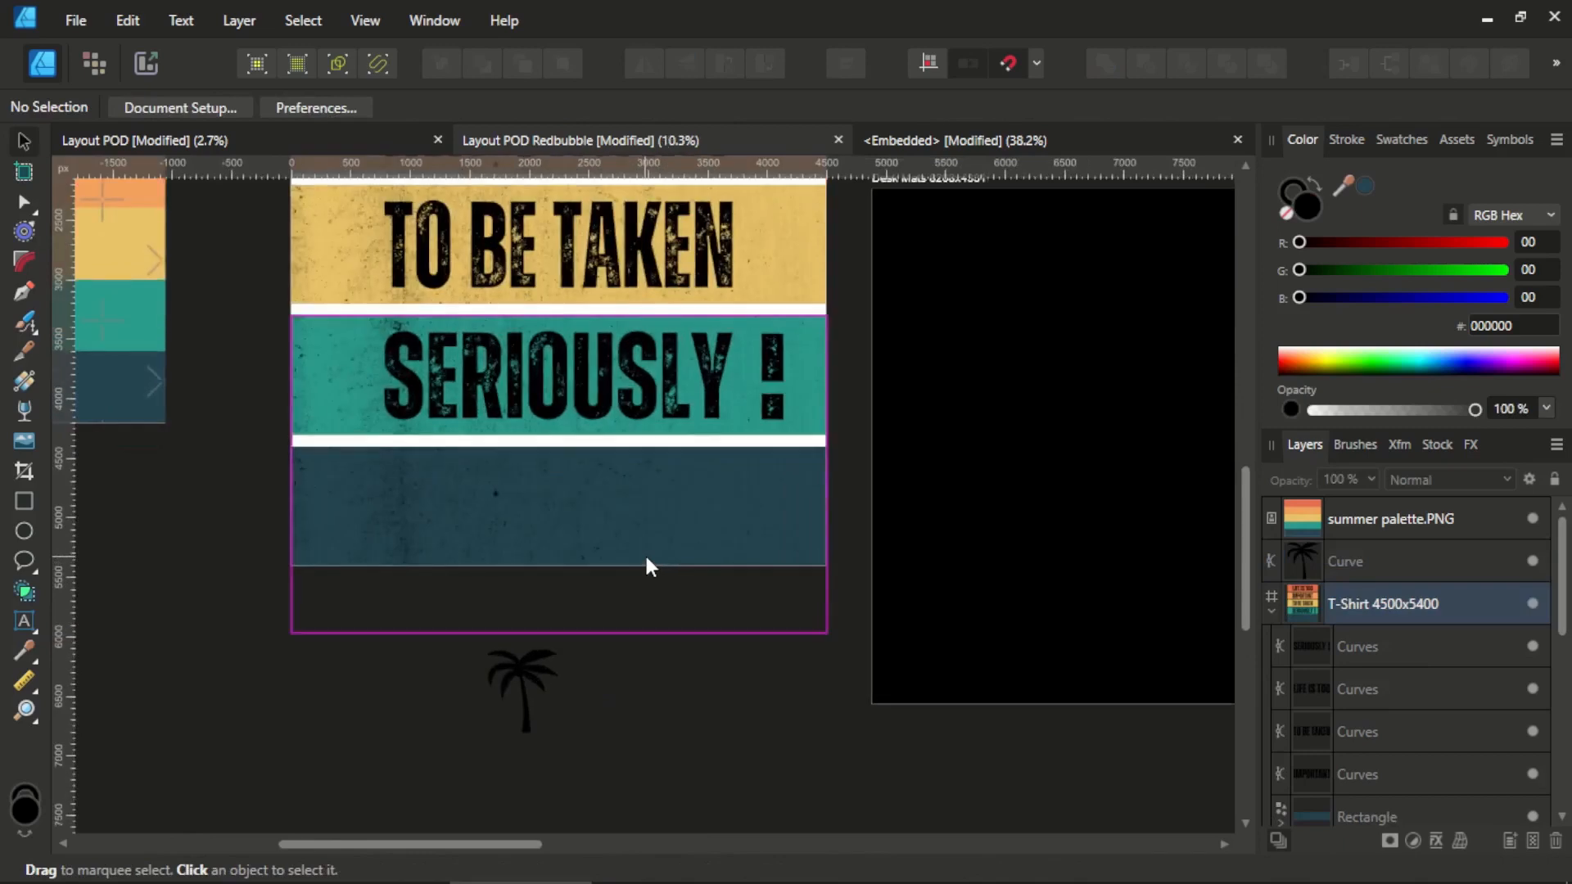
scroll(645, 553, up, 1)
scroll(689, 568, down, 3)
scroll(594, 547, down, 1)
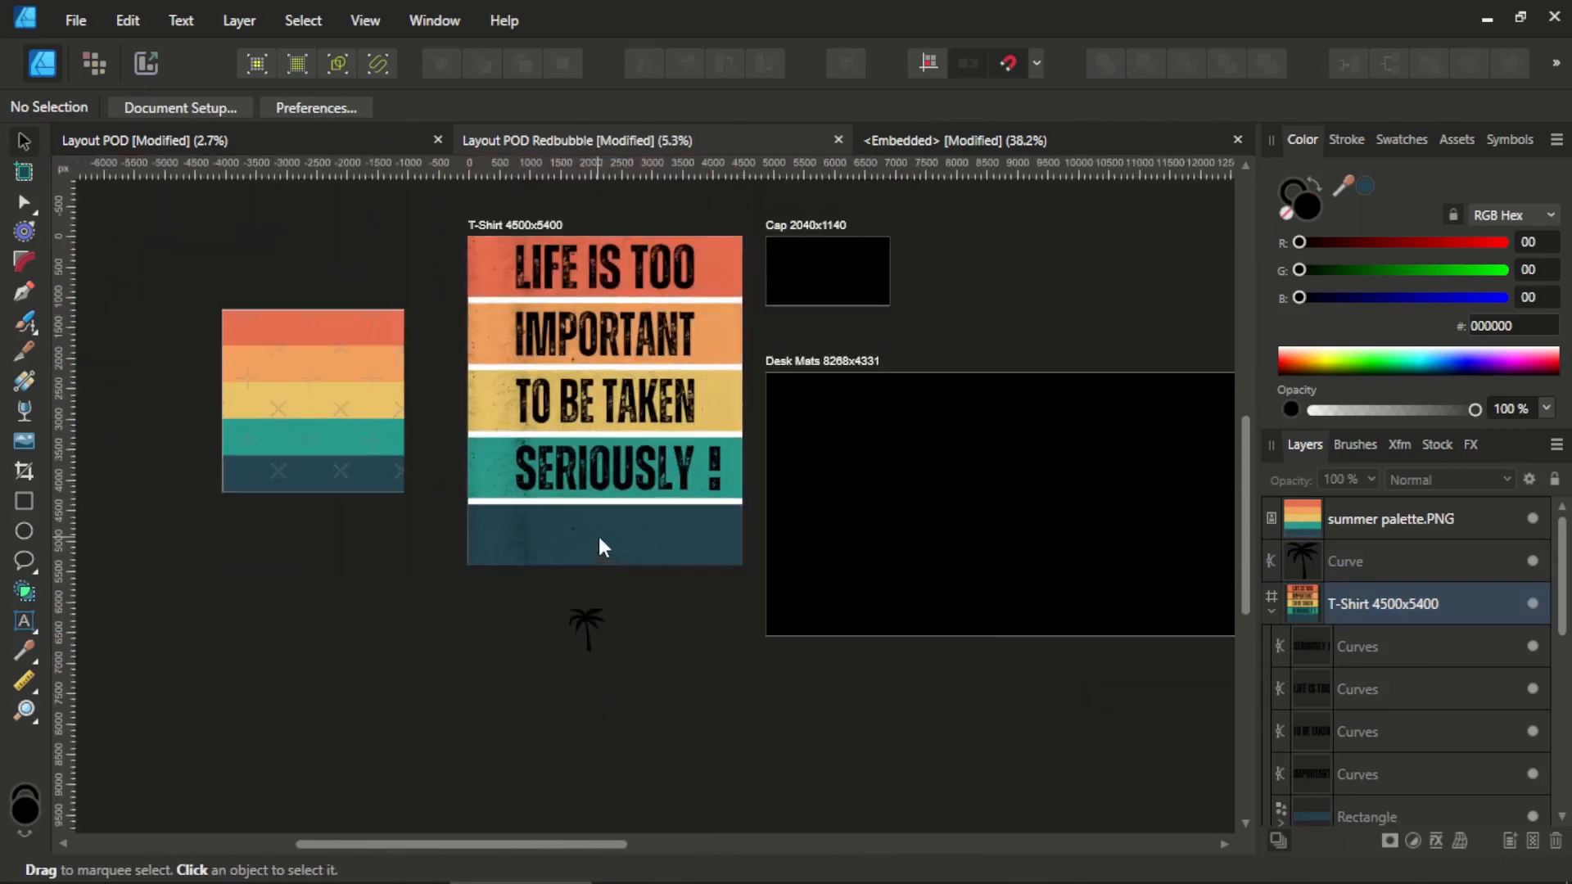
scroll(598, 537, up, 2)
drag(571, 701, 512, 572)
scroll(512, 572, up, 4)
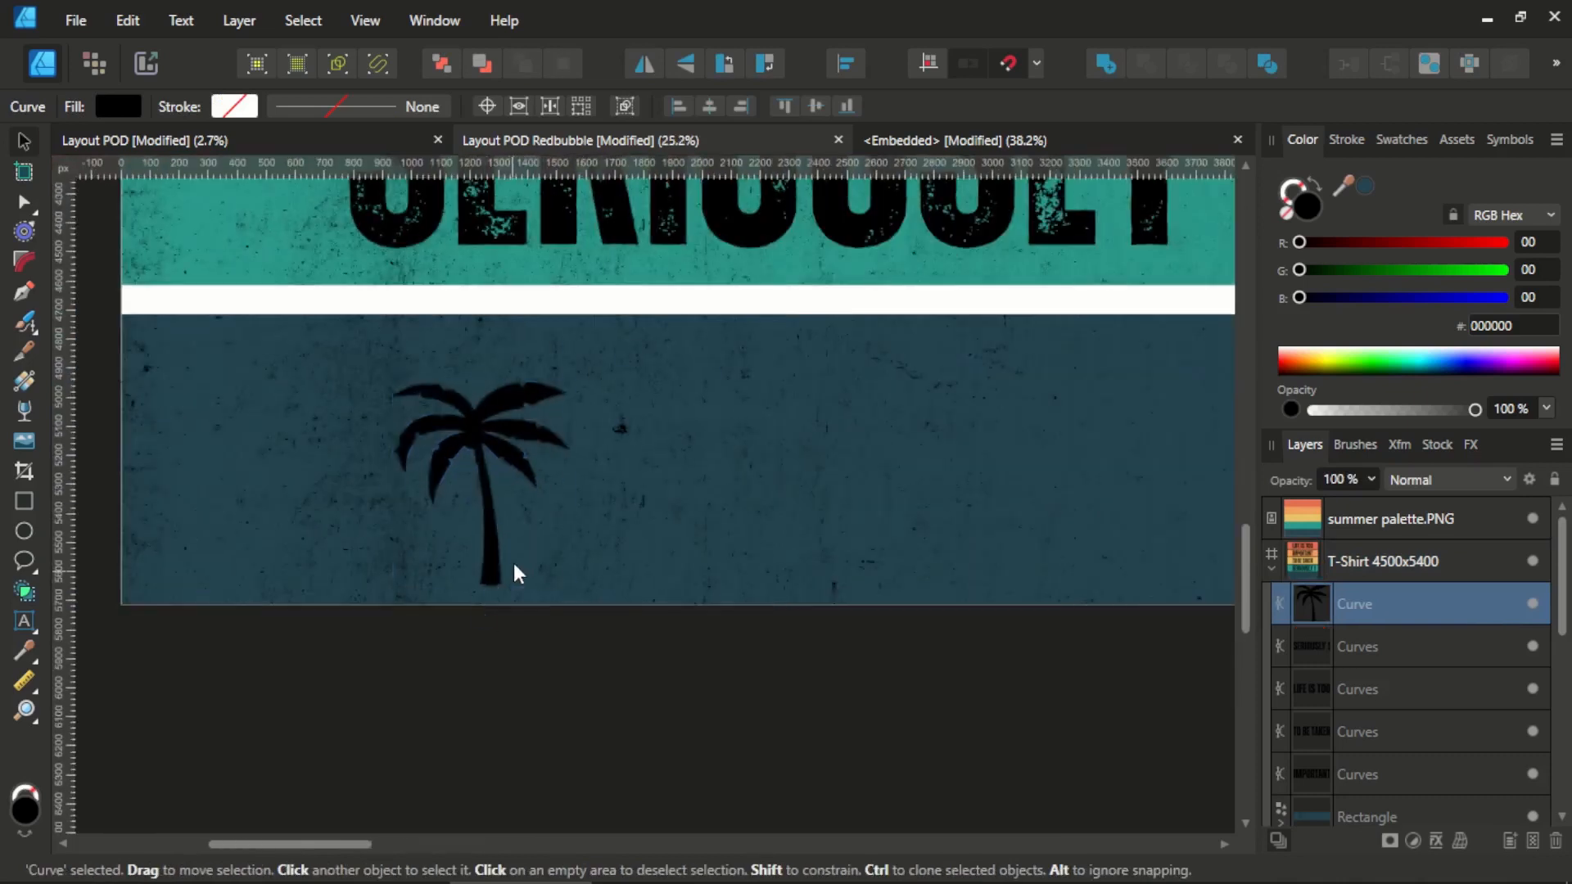
Enlarge the palm tree to nearly fill the dark-blue stripe's height and centre it horizontally, with its trunk on the bottom edge.
scroll(513, 536, down, 4)
scroll(667, 484, down, 1)
scroll(739, 474, up, 2)
click(407, 479)
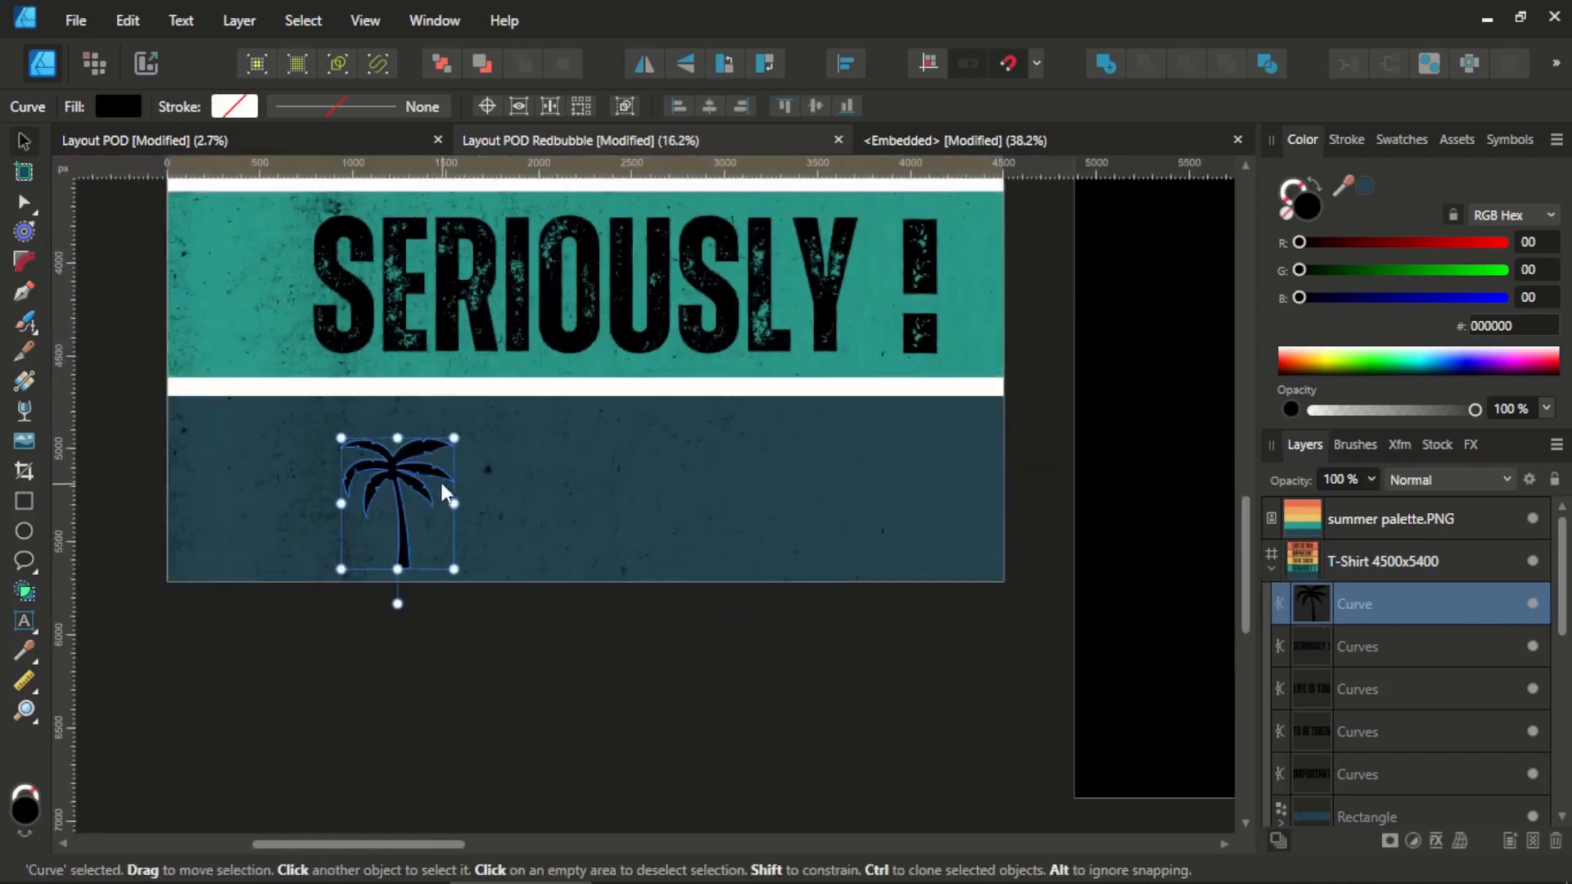
drag(429, 476, 585, 405)
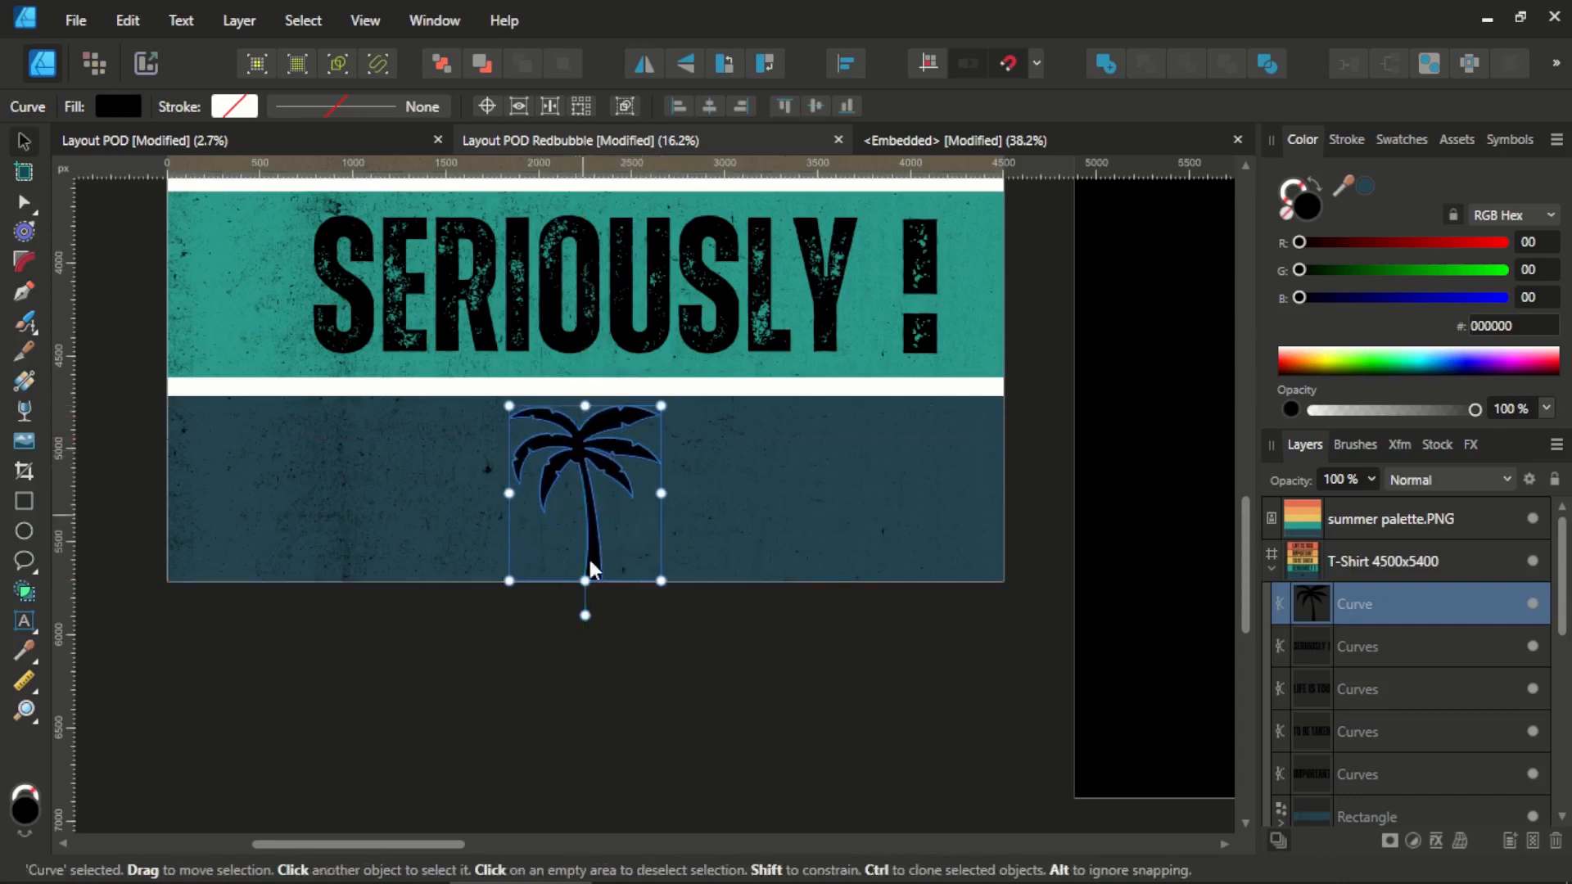
click(592, 655)
scroll(573, 622, down, 3)
scroll(576, 573, up, 3)
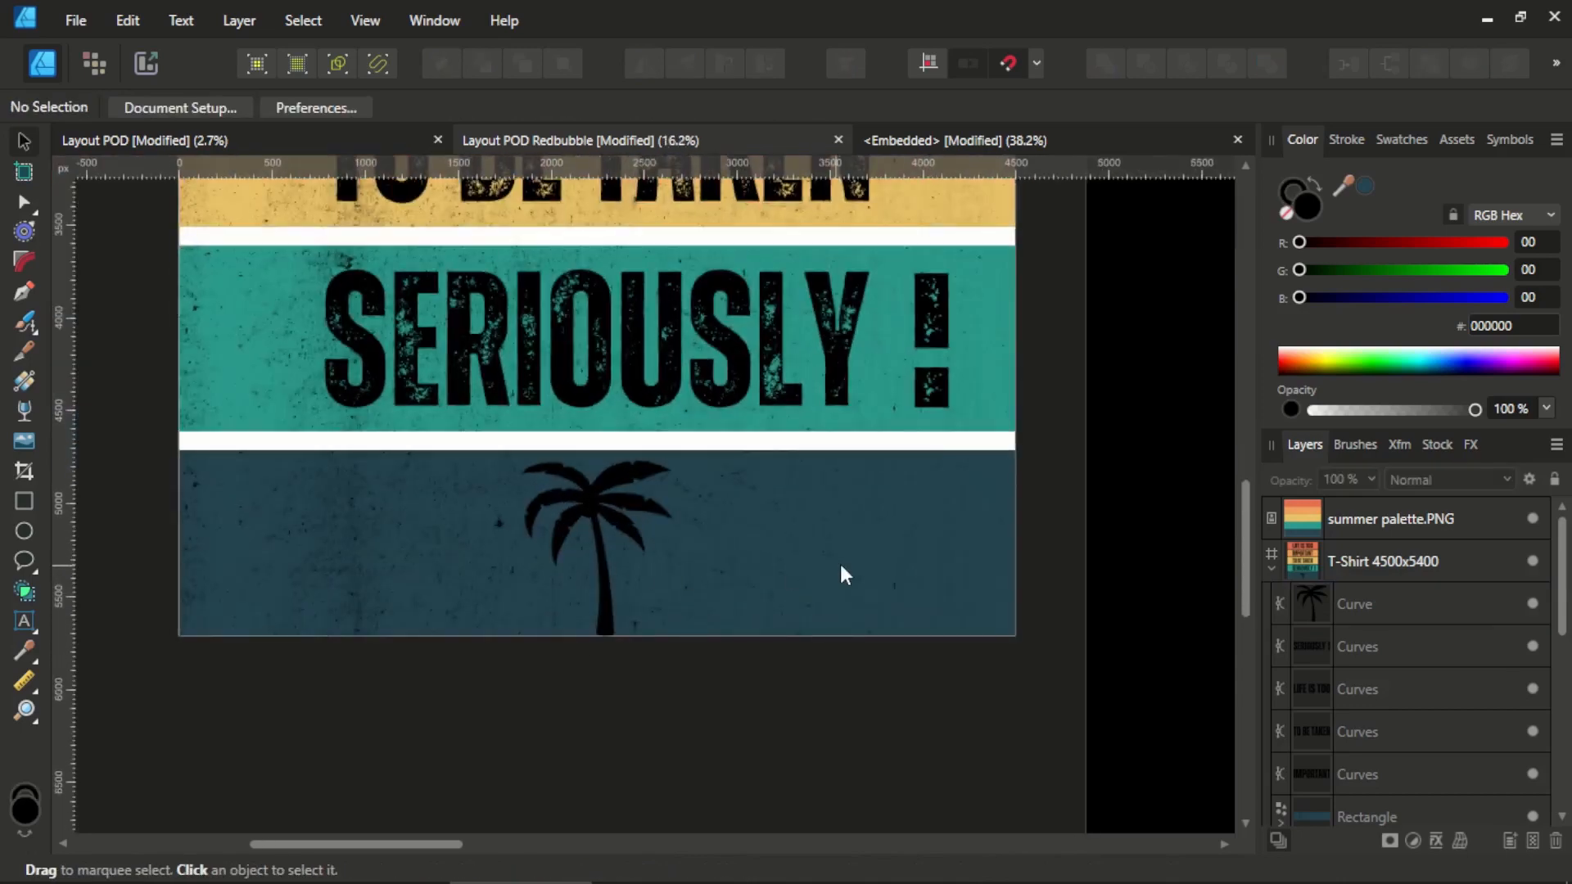
scroll(696, 680, up, 1)
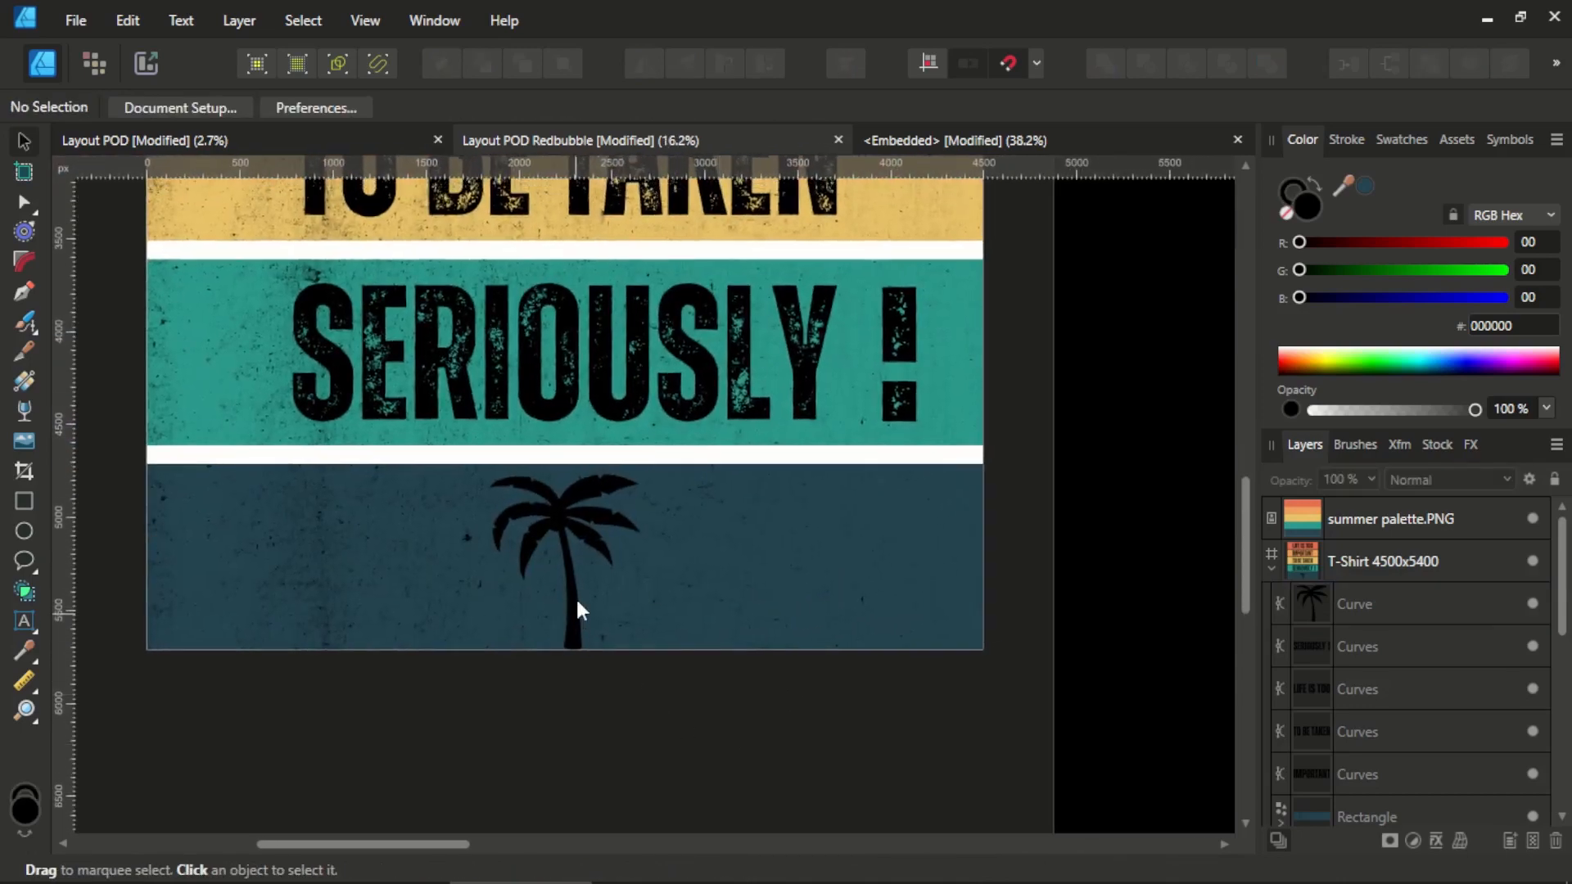
Place palm tree copies on both sides of the centred palm and flip the middle one horizontally.
click(563, 524)
mouse_move(563, 524)
mouse_down()
mouse_move(302, 505)
mouse_move(833, 532)
mouse_up()
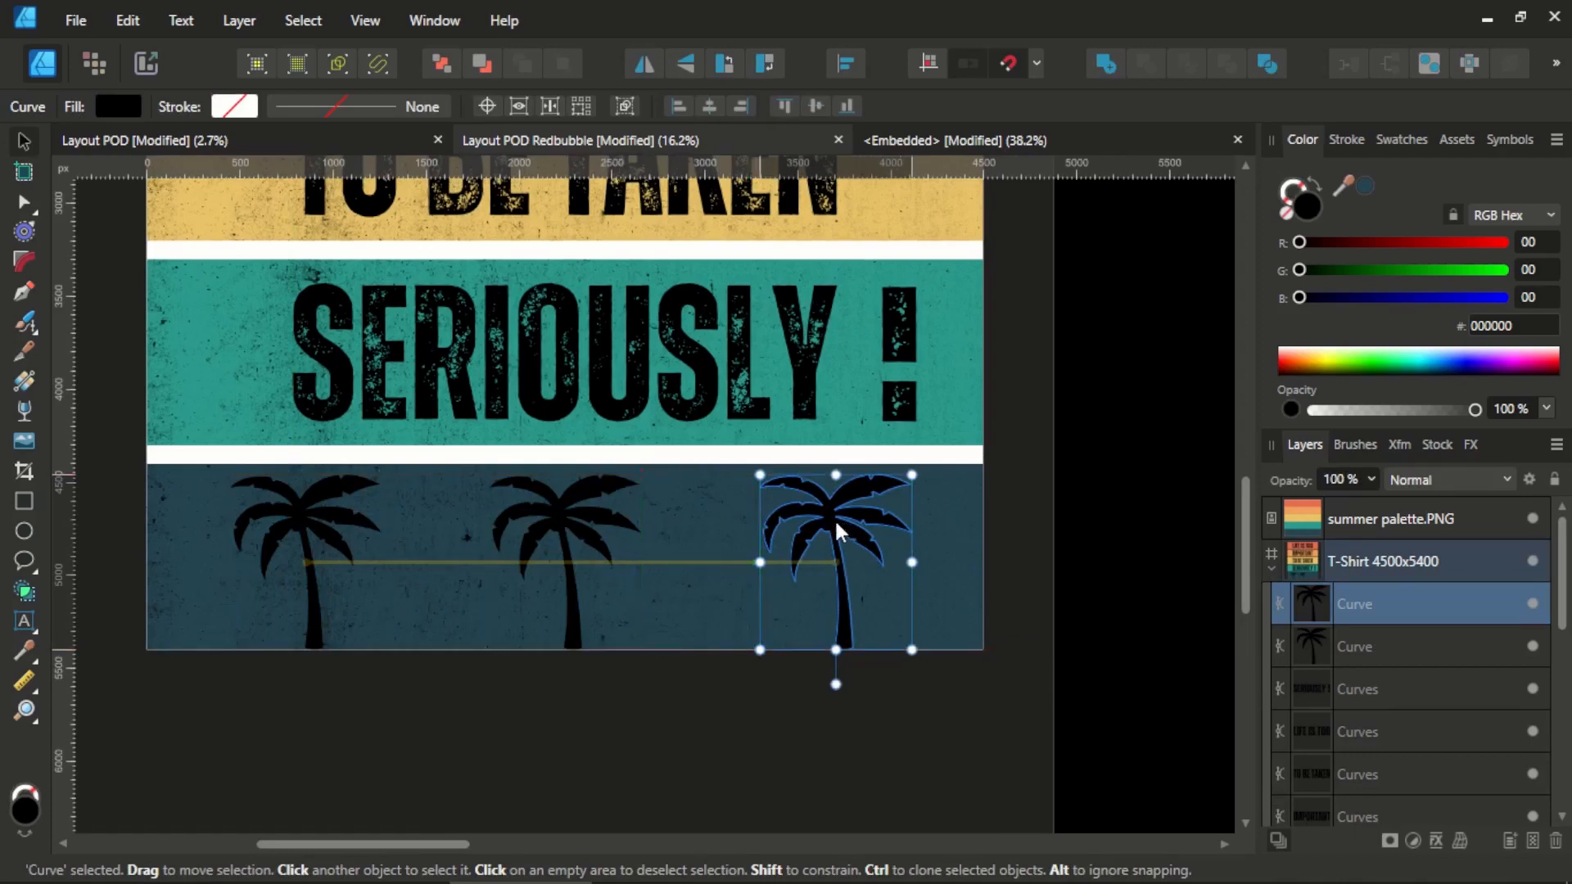
click(610, 480)
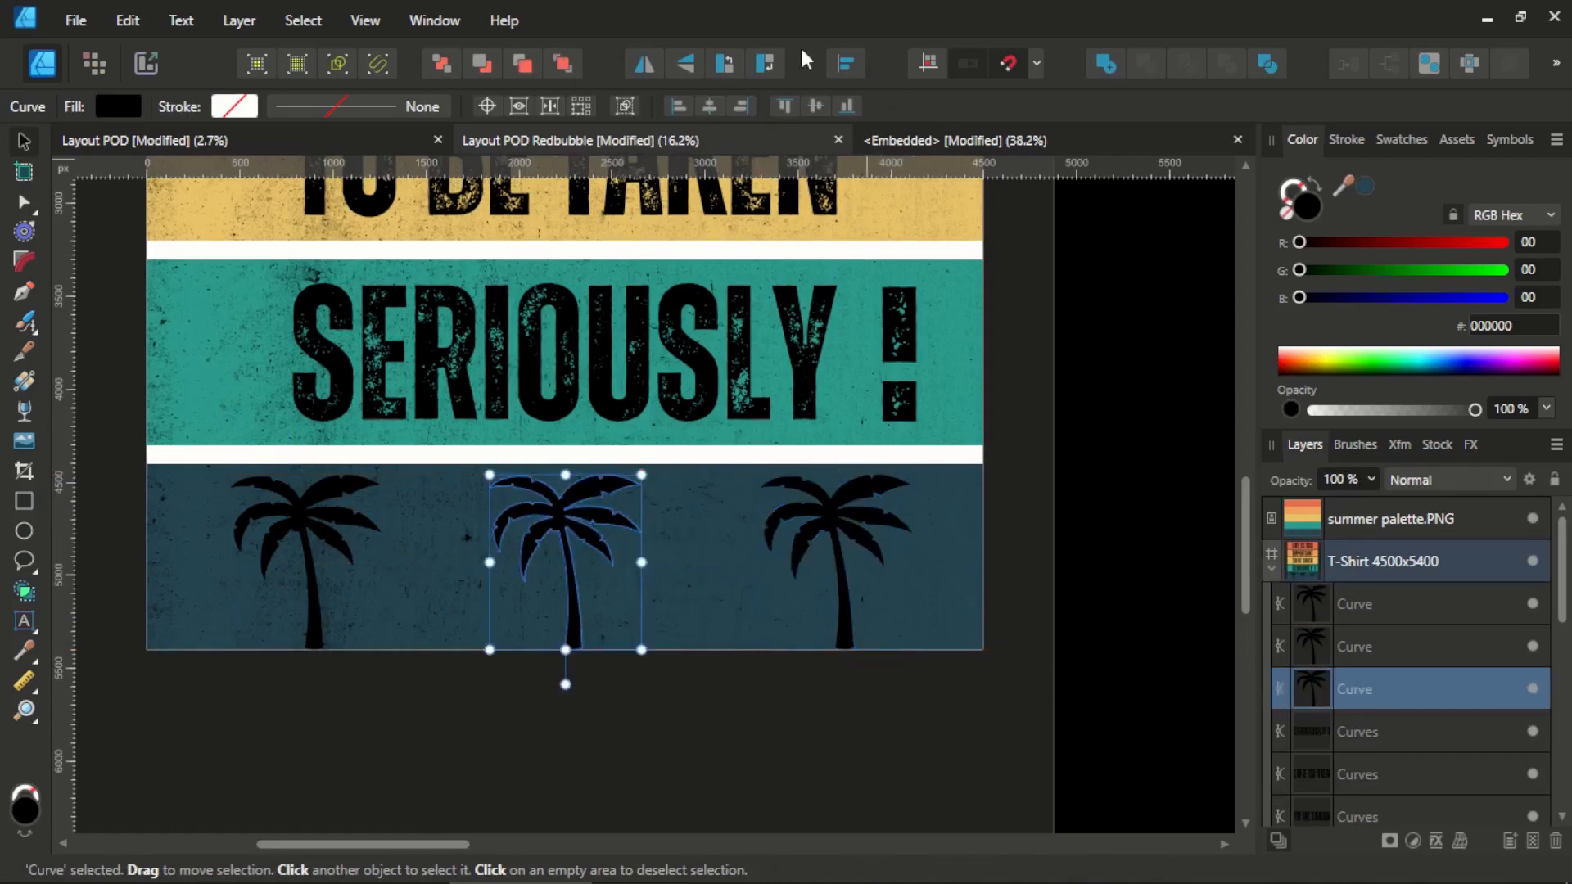
click(645, 63)
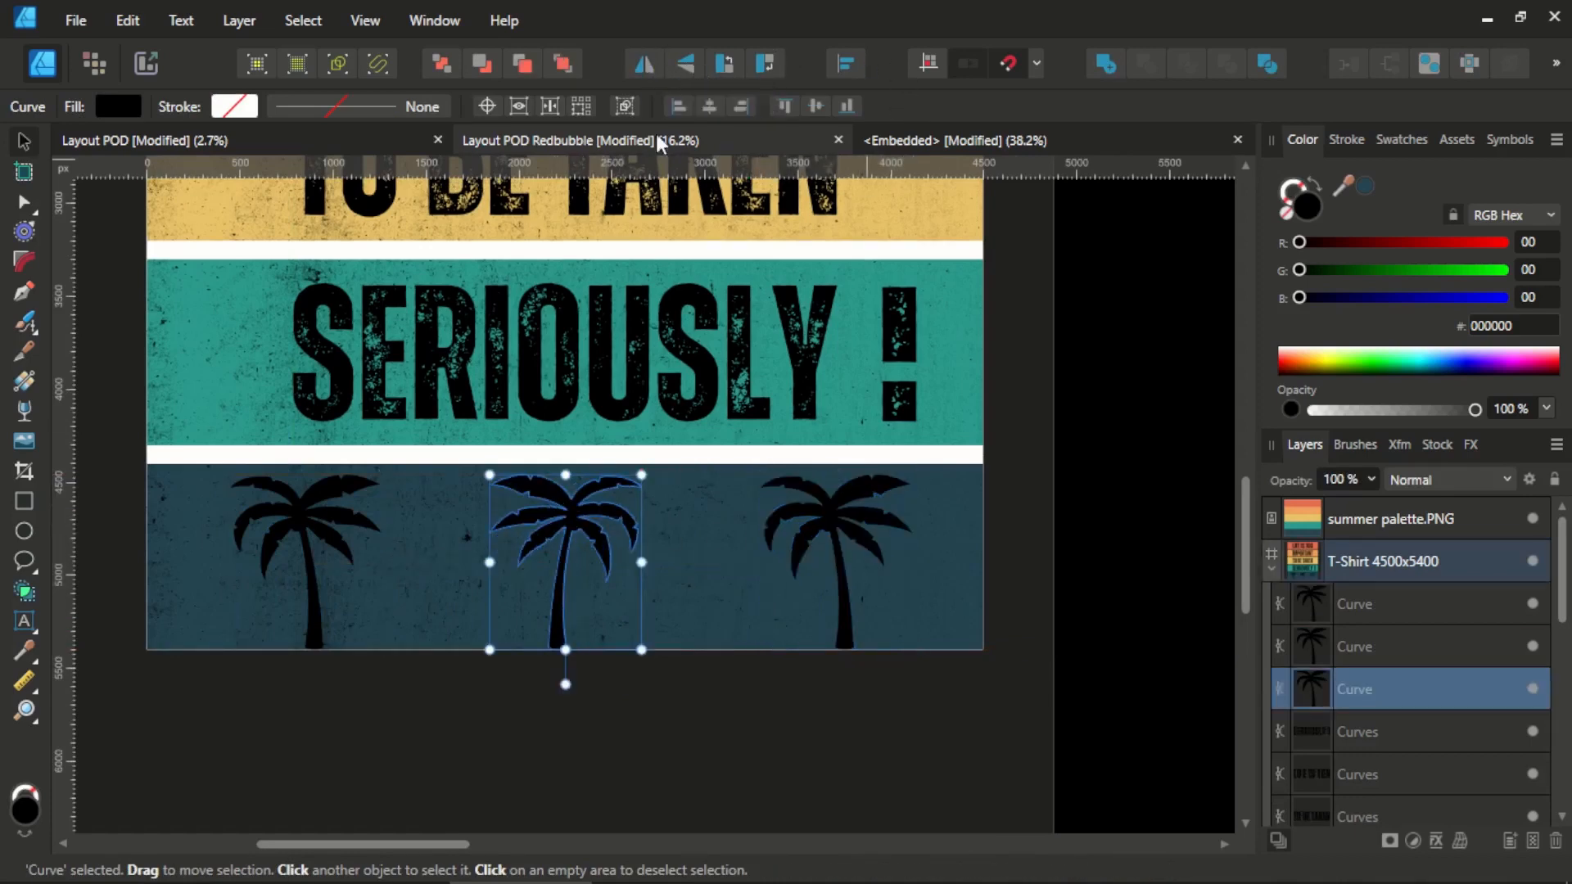
click(685, 776)
Draw a jagged ground outline with the Pen tool, starting at the dark-blue stripe's left edge and heading towards the first palm trunk.
scroll(737, 757, down, 2)
scroll(635, 683, down, 2)
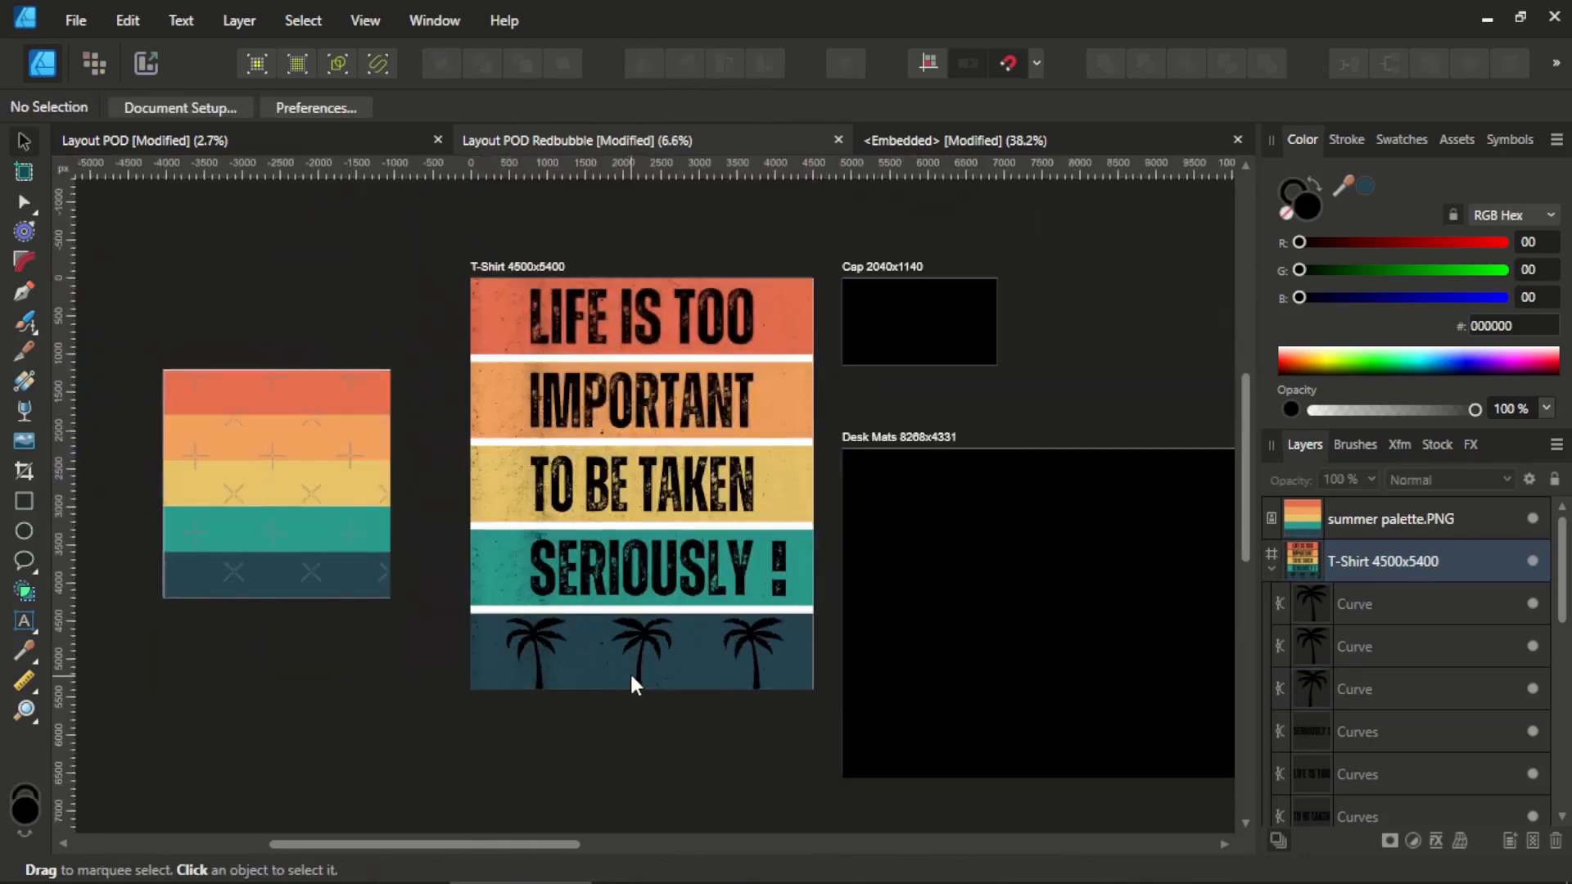
scroll(635, 684, up, 4)
scroll(630, 671, up, 3)
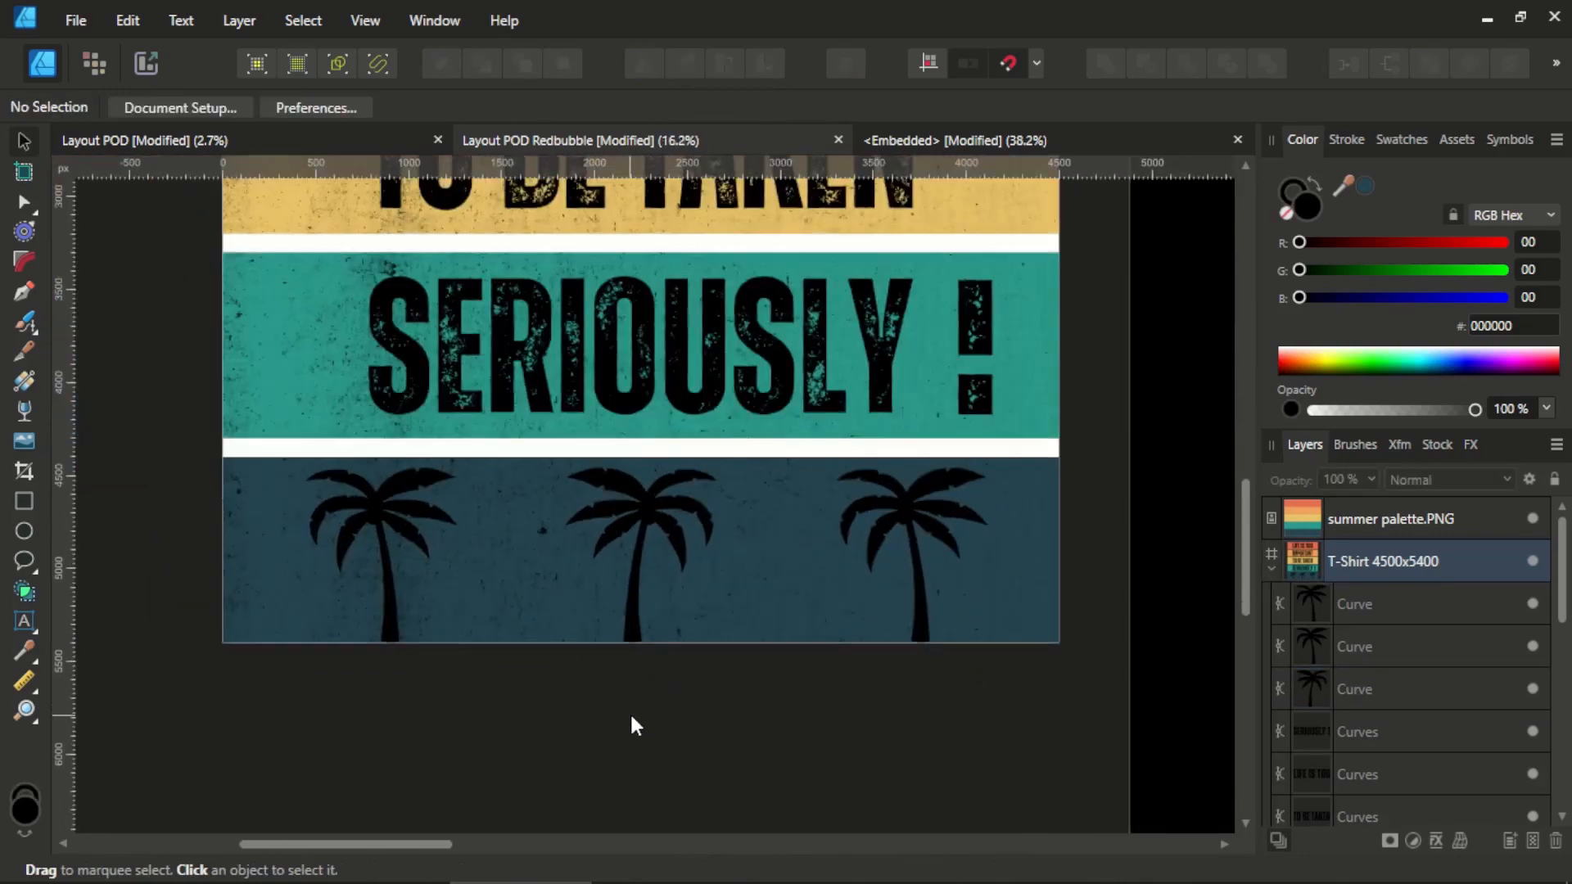
scroll(625, 714, up, 3)
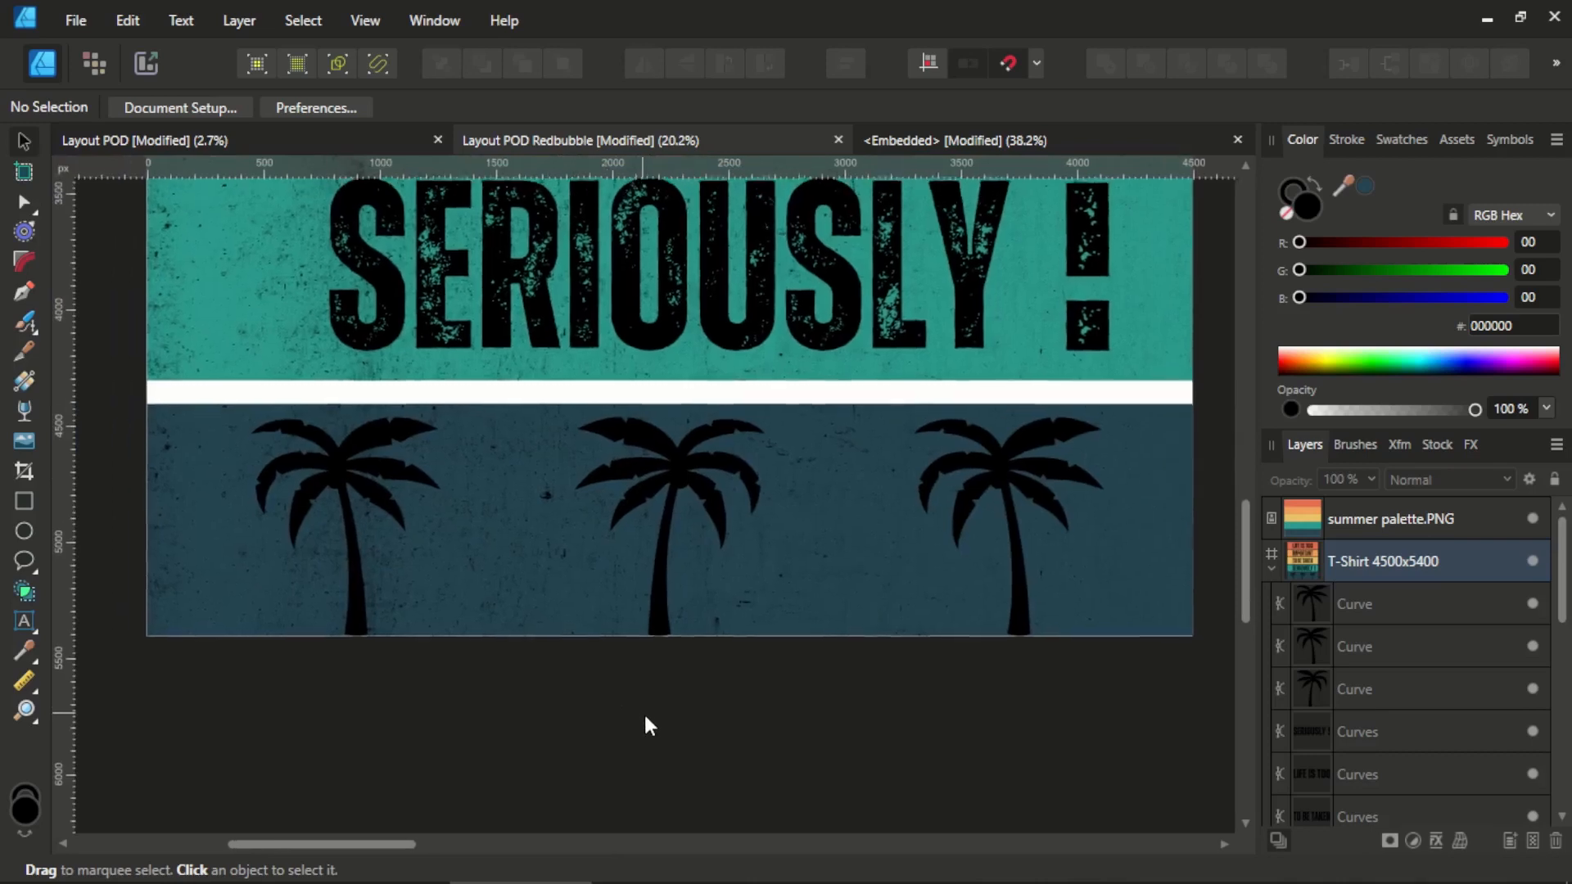
scroll(708, 708, down, 1)
scroll(464, 656, up, 1)
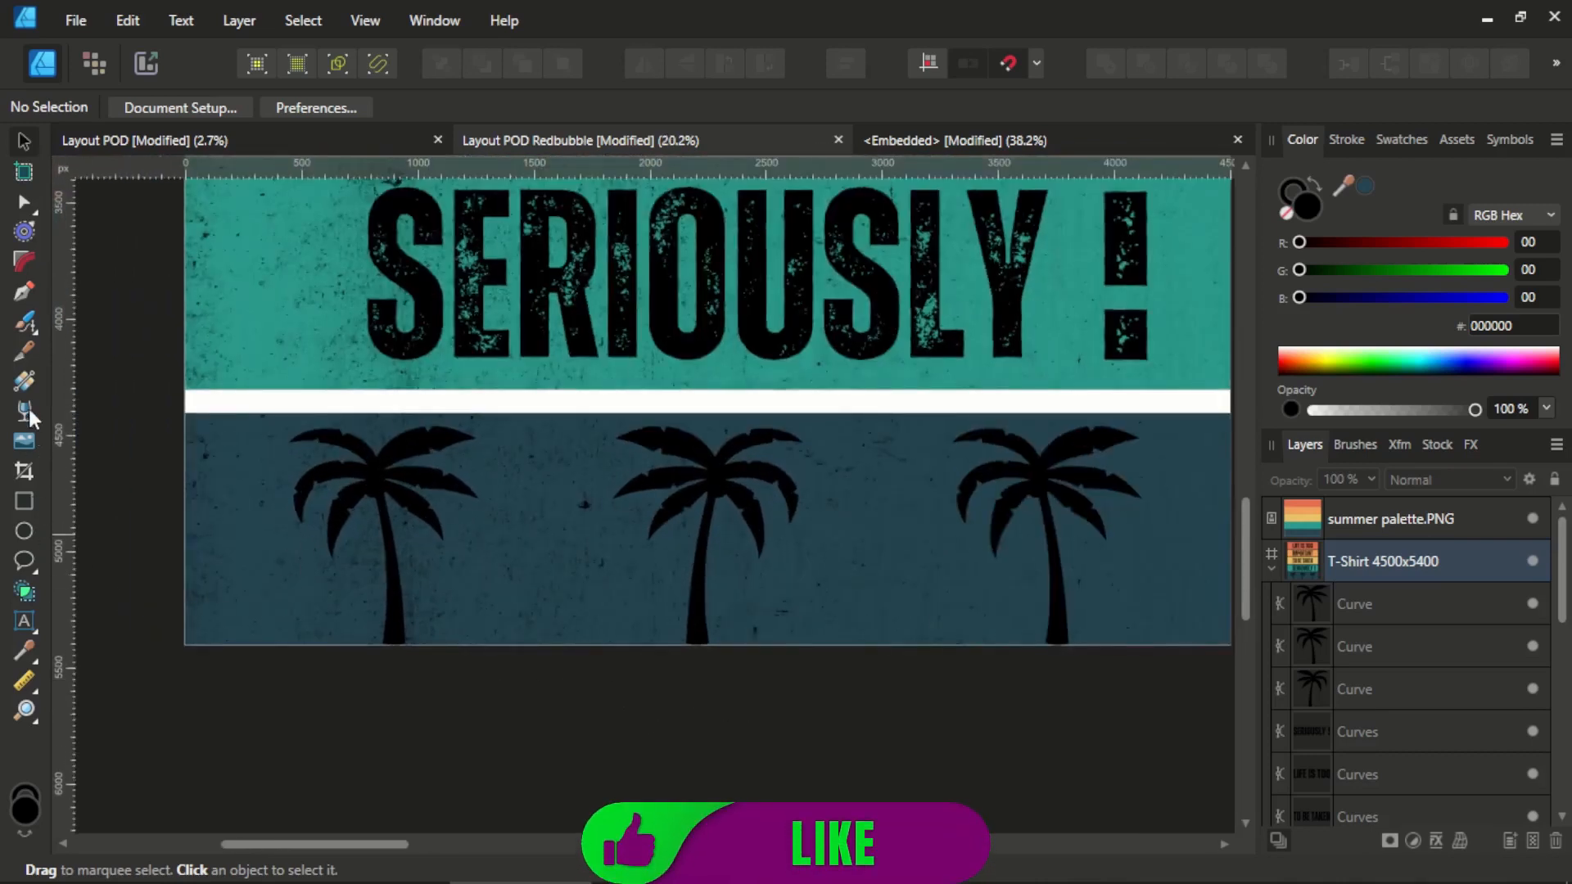
click(23, 295)
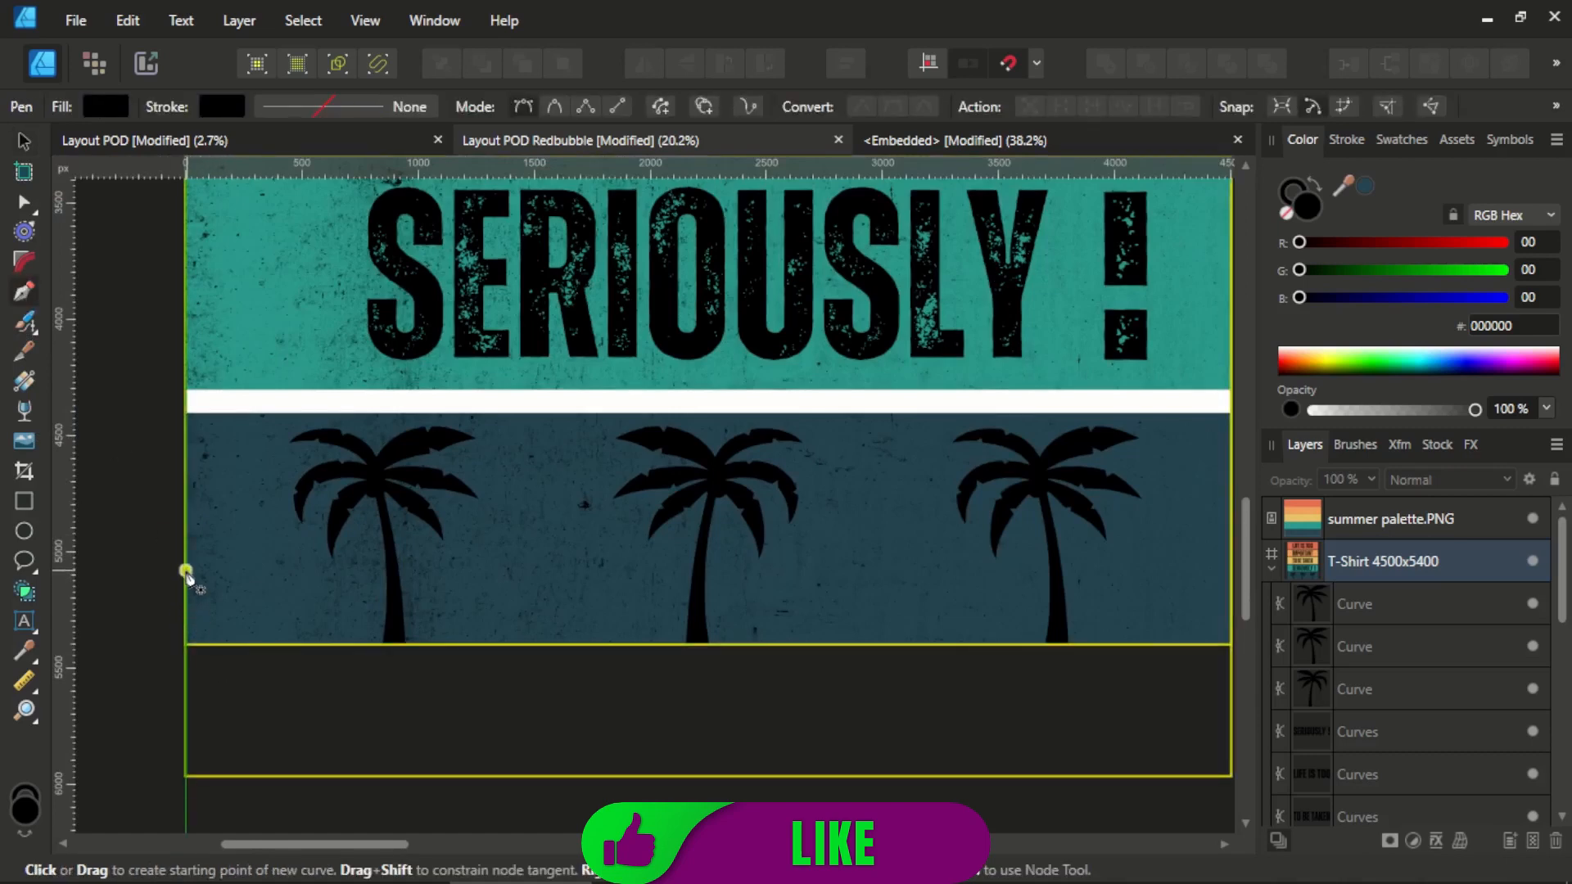
drag(186, 570, 301, 595)
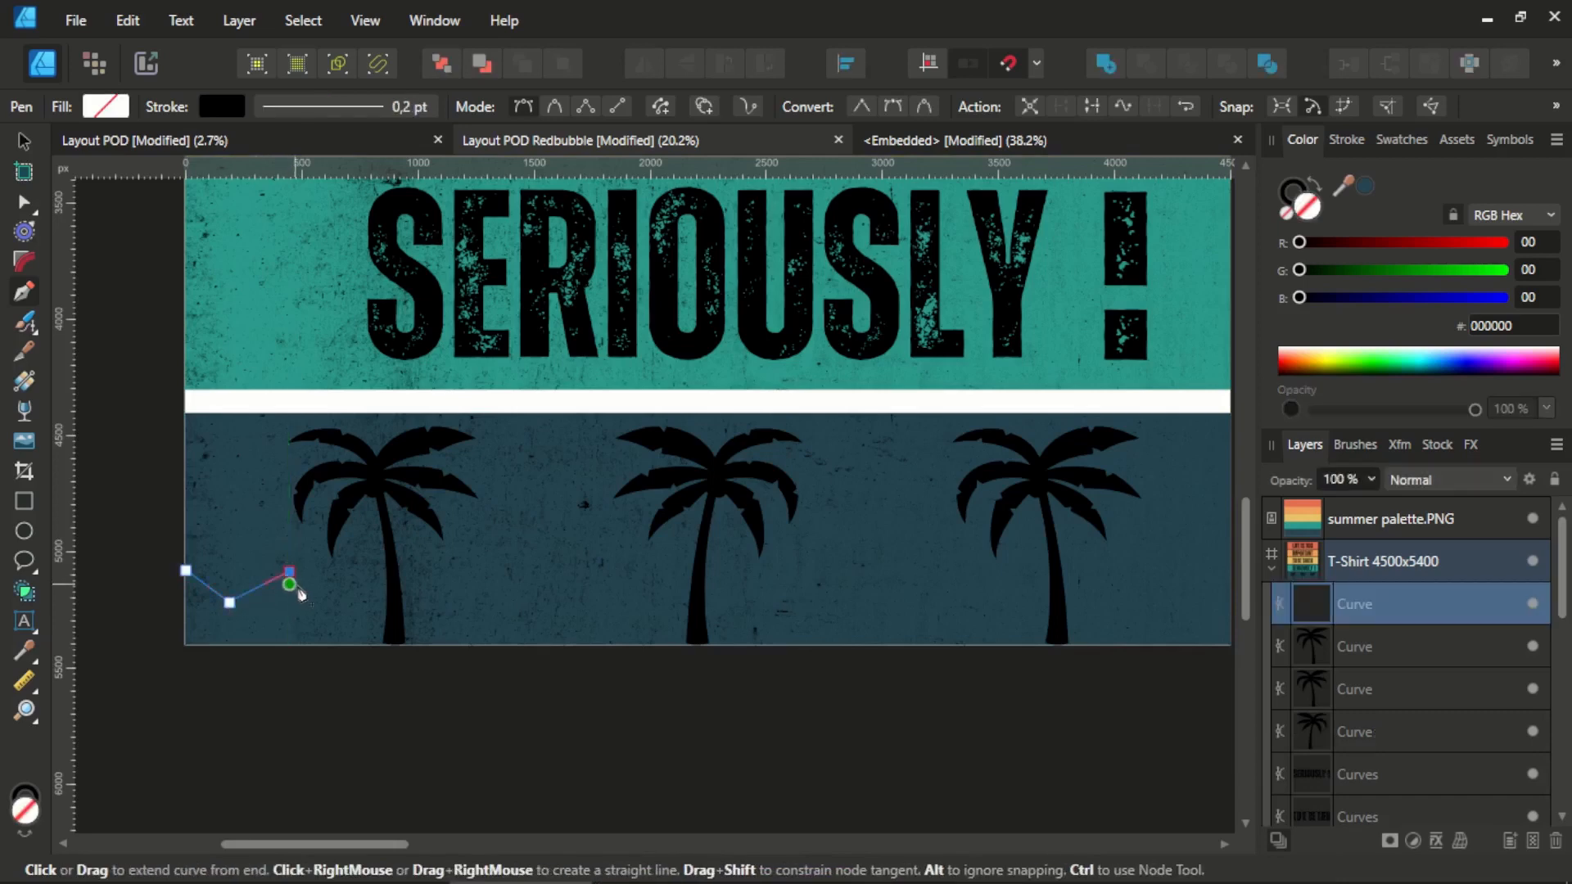
Continue the zigzag ground outline with the Pen tool across all three palm trunks to near the end of the dark blue stripe.
click(358, 608)
click(442, 582)
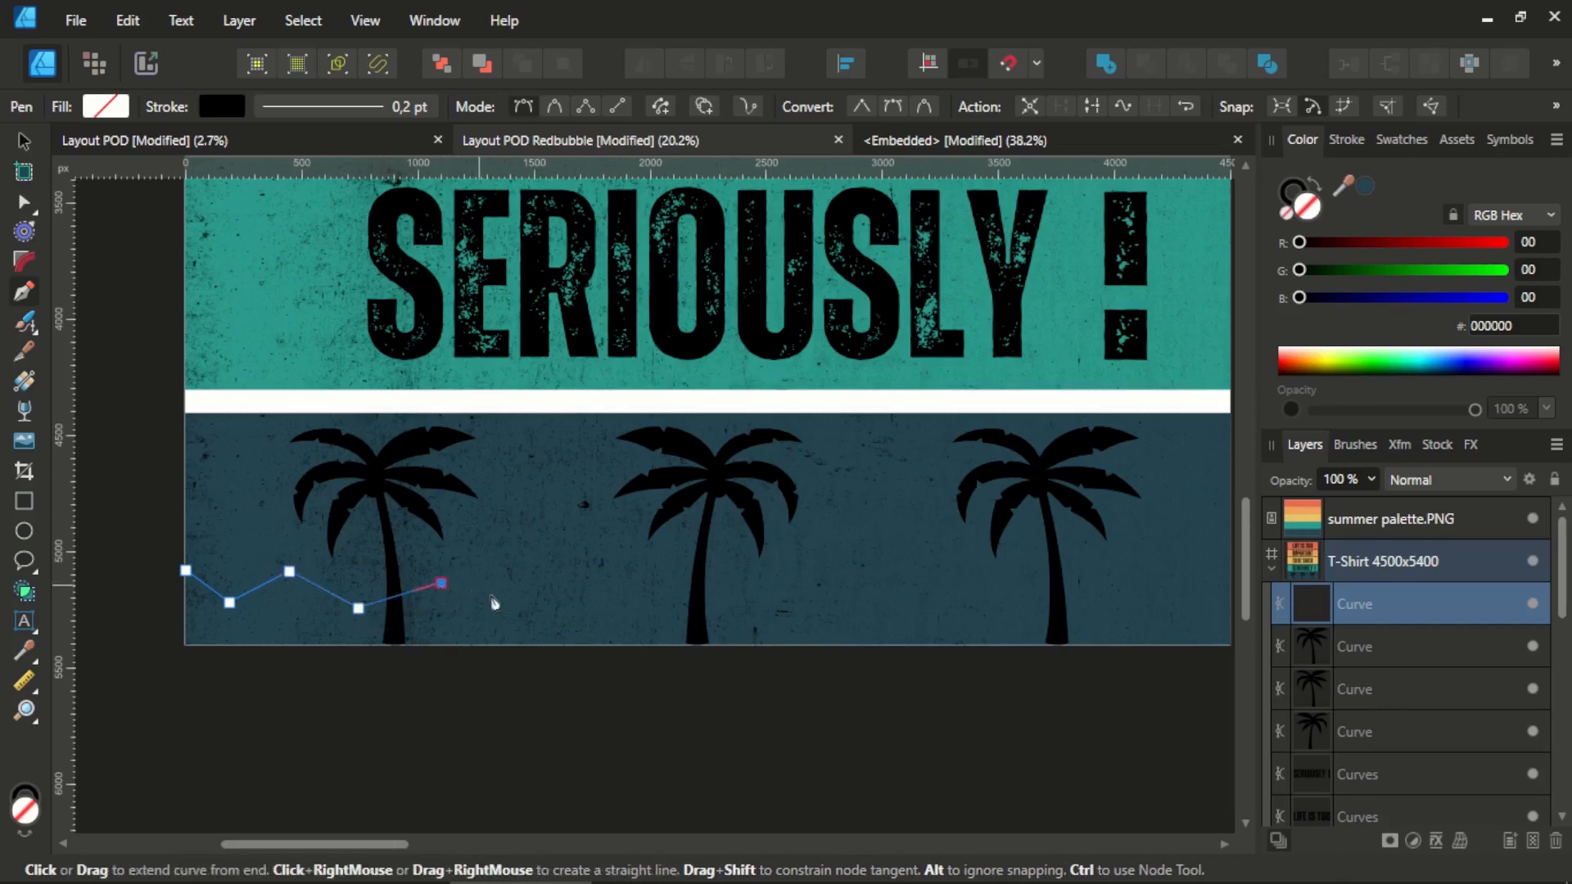
click(522, 594)
click(602, 582)
click(671, 616)
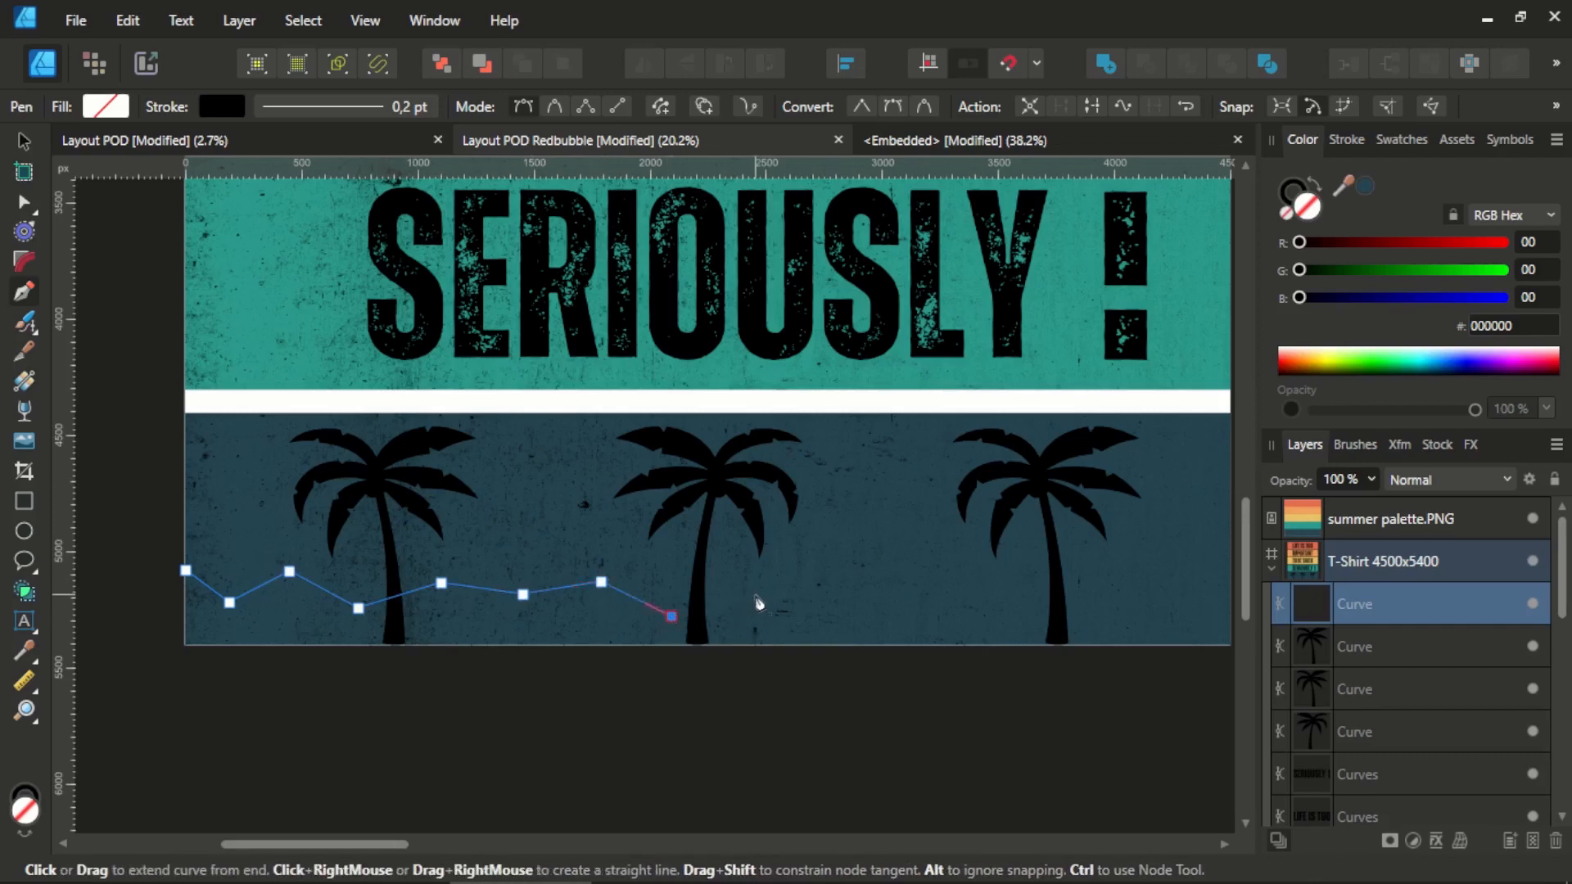
click(755, 595)
click(834, 612)
click(891, 580)
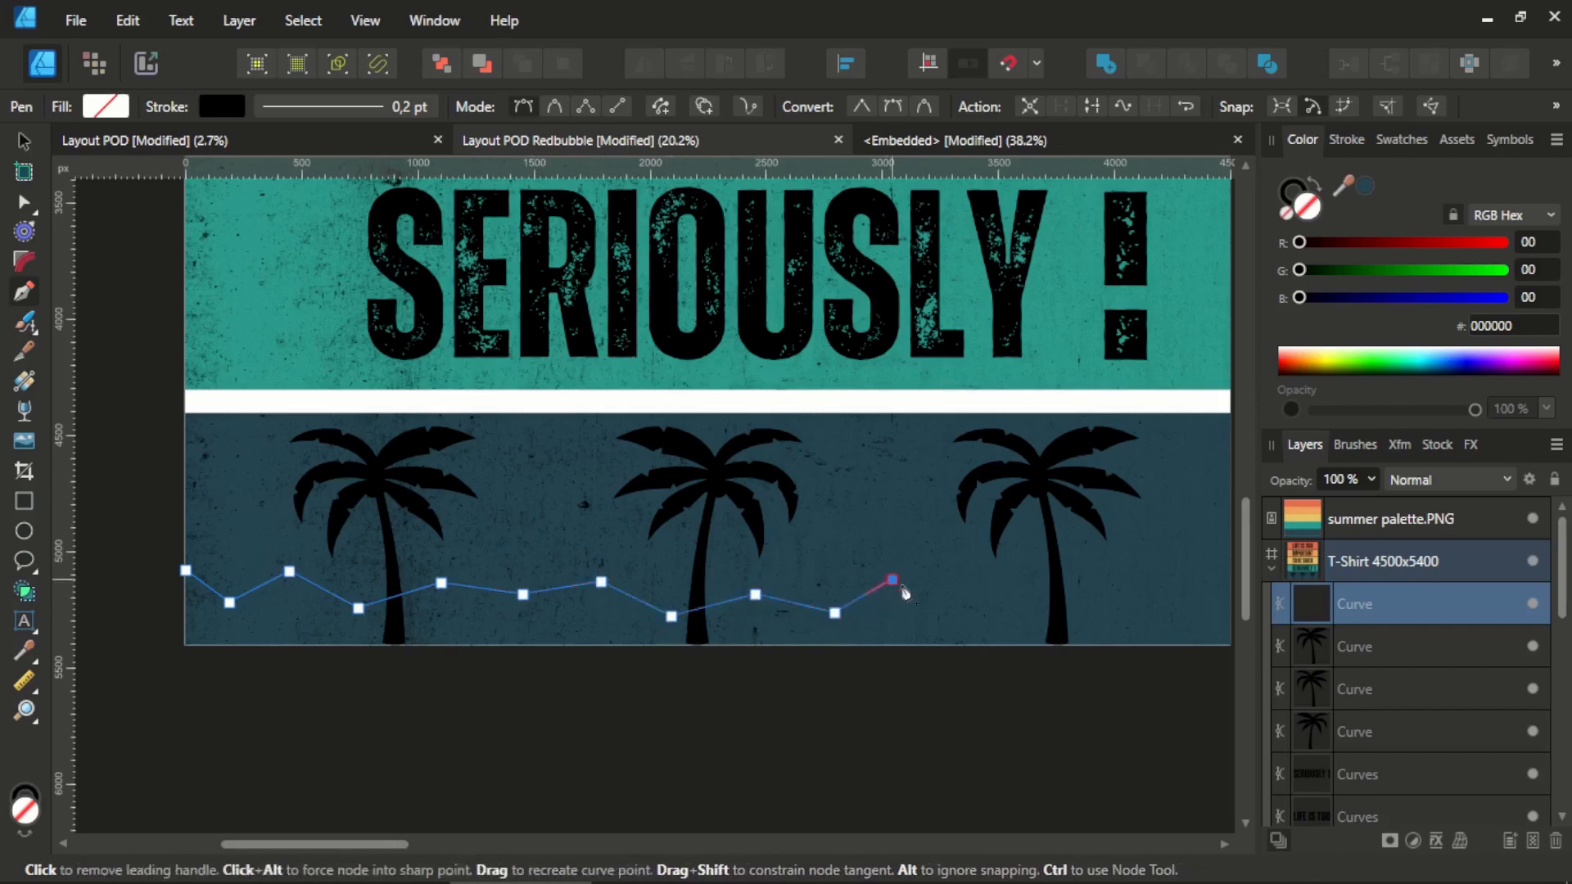
click(992, 606)
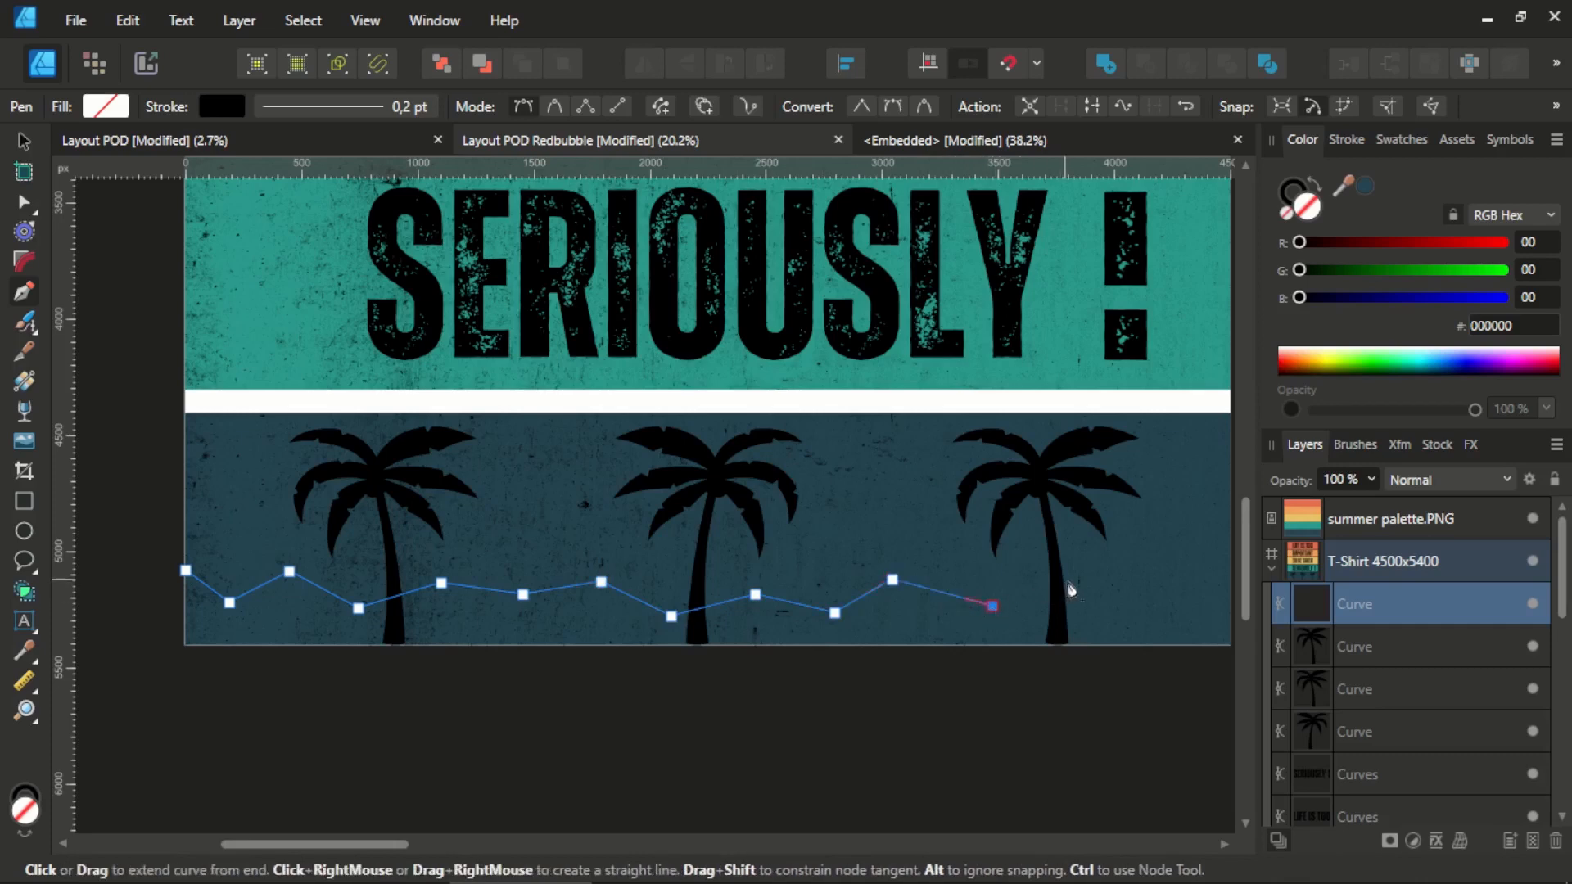
click(1102, 590)
click(1179, 613)
Extend the outline to the artboard's right edge, down and along its bottom edge, and close it at the starting point.
scroll(1162, 603, right, 3)
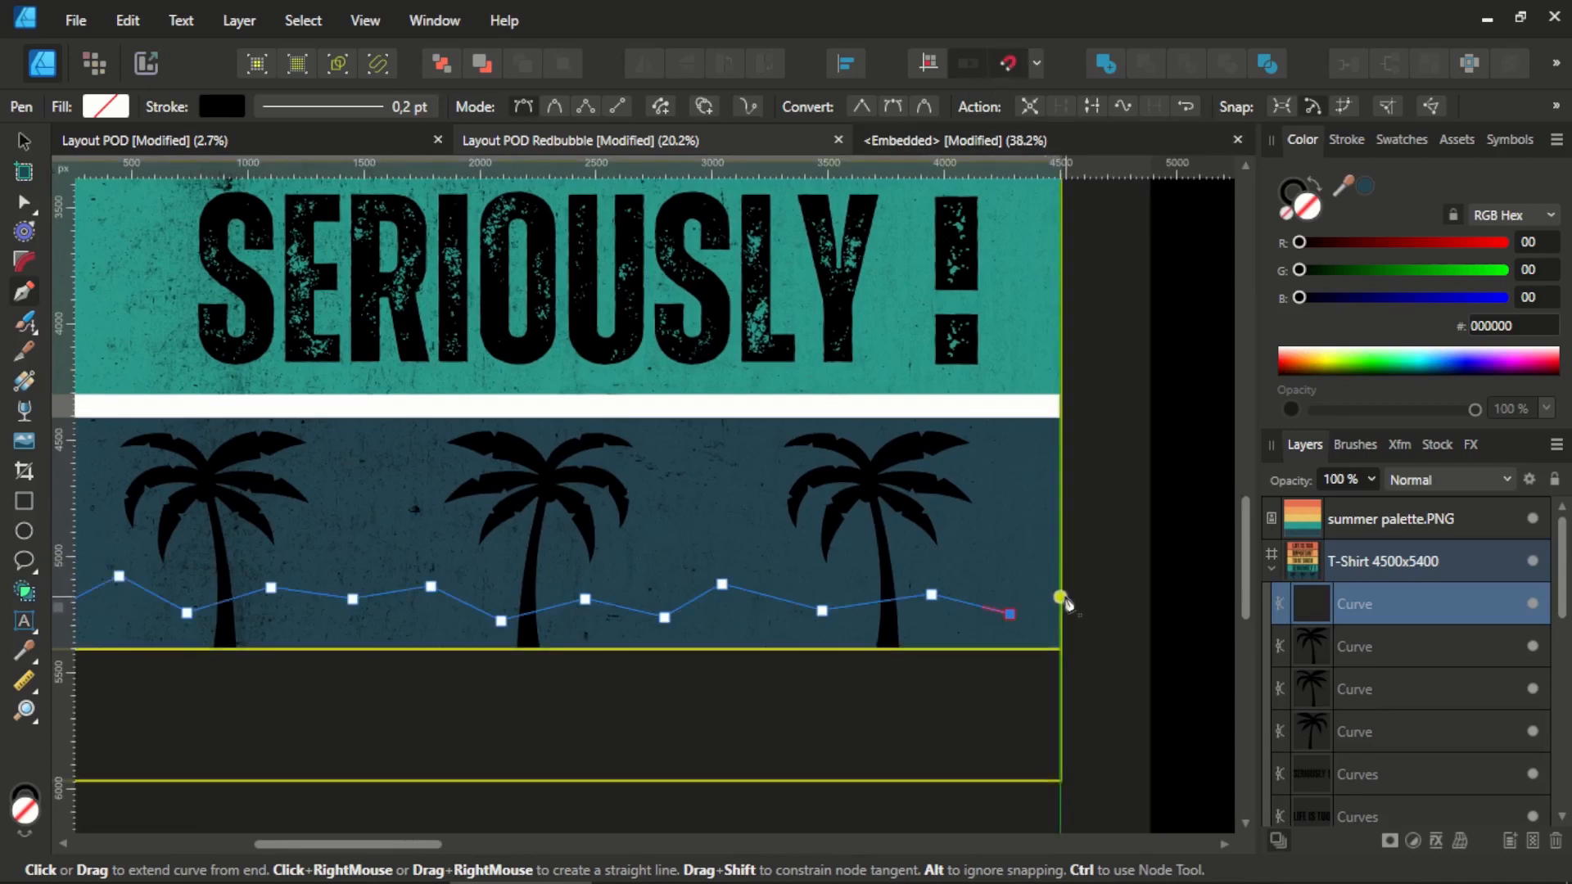
click(1060, 580)
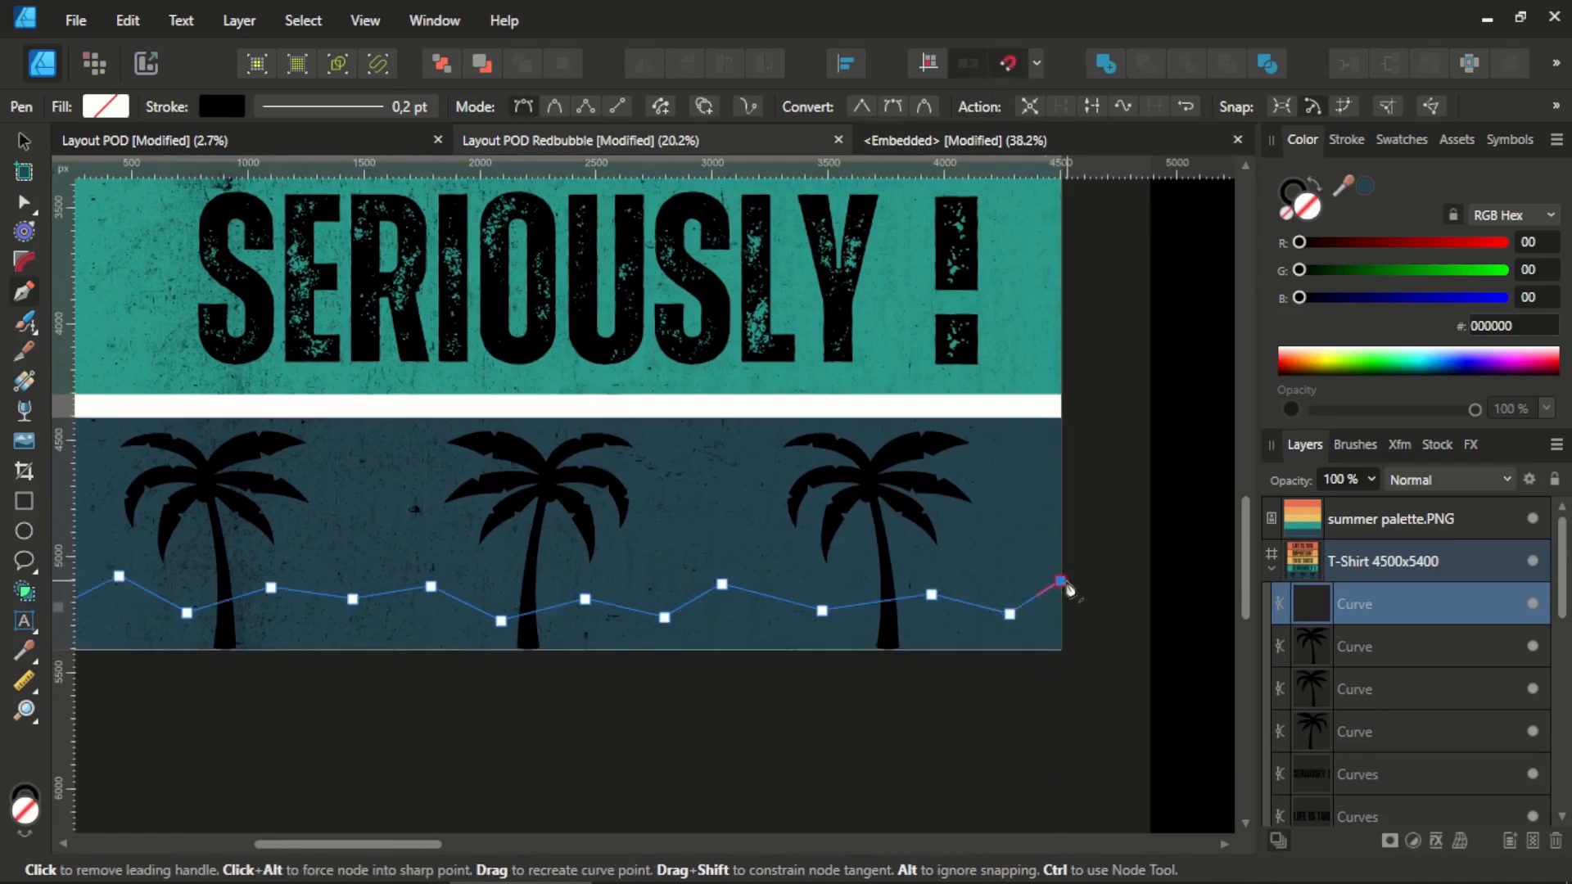
click(1060, 649)
scroll(908, 684, left, 4)
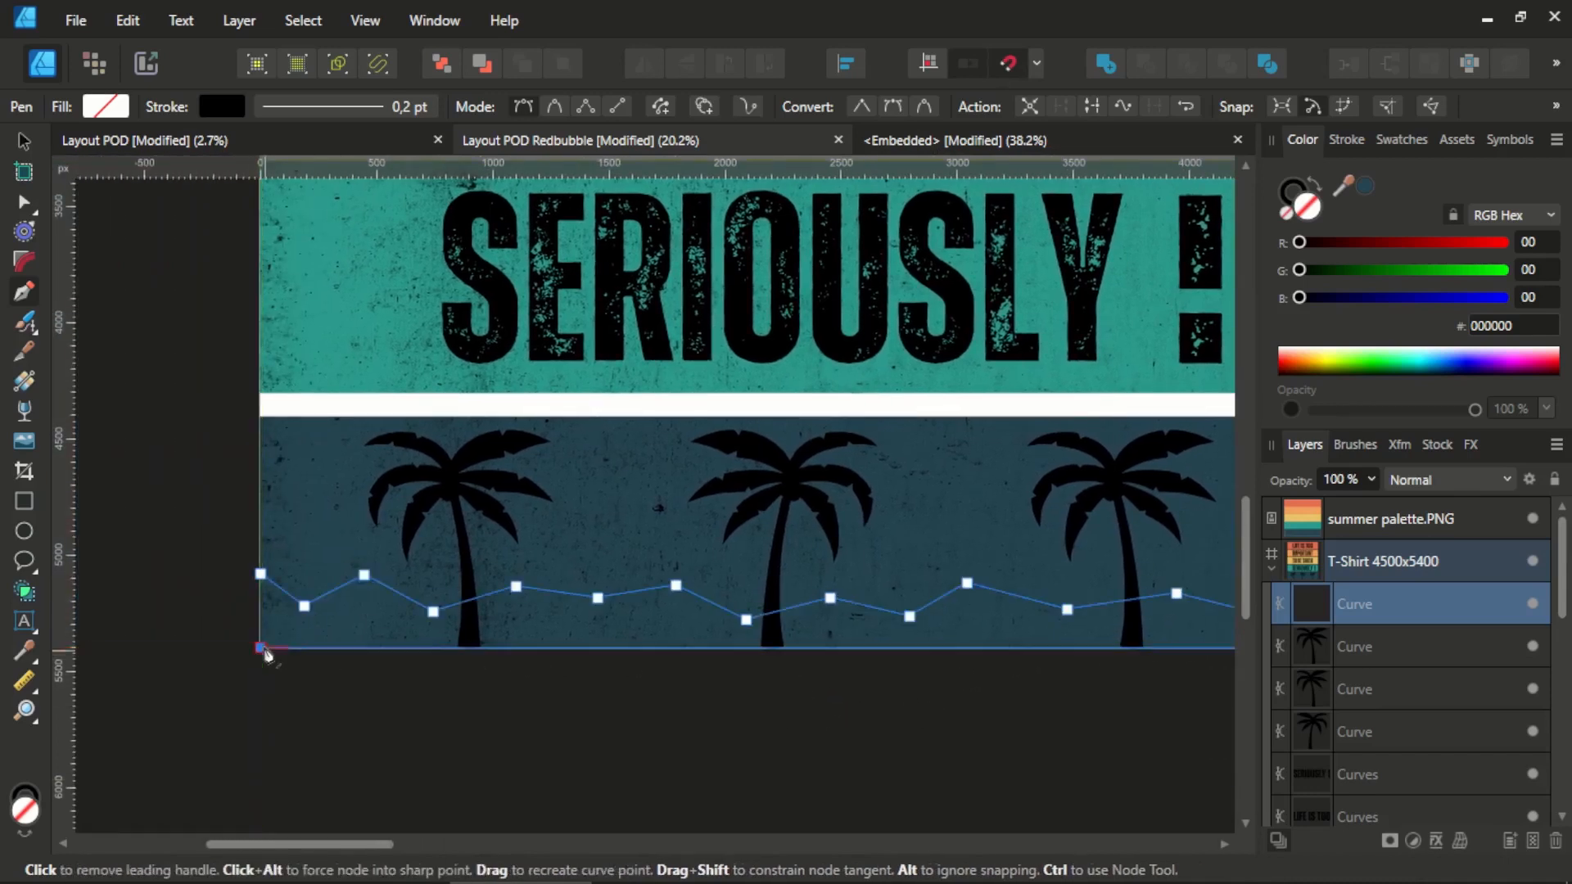
click(260, 575)
scroll(299, 629, down, 2)
scroll(298, 629, up, 2)
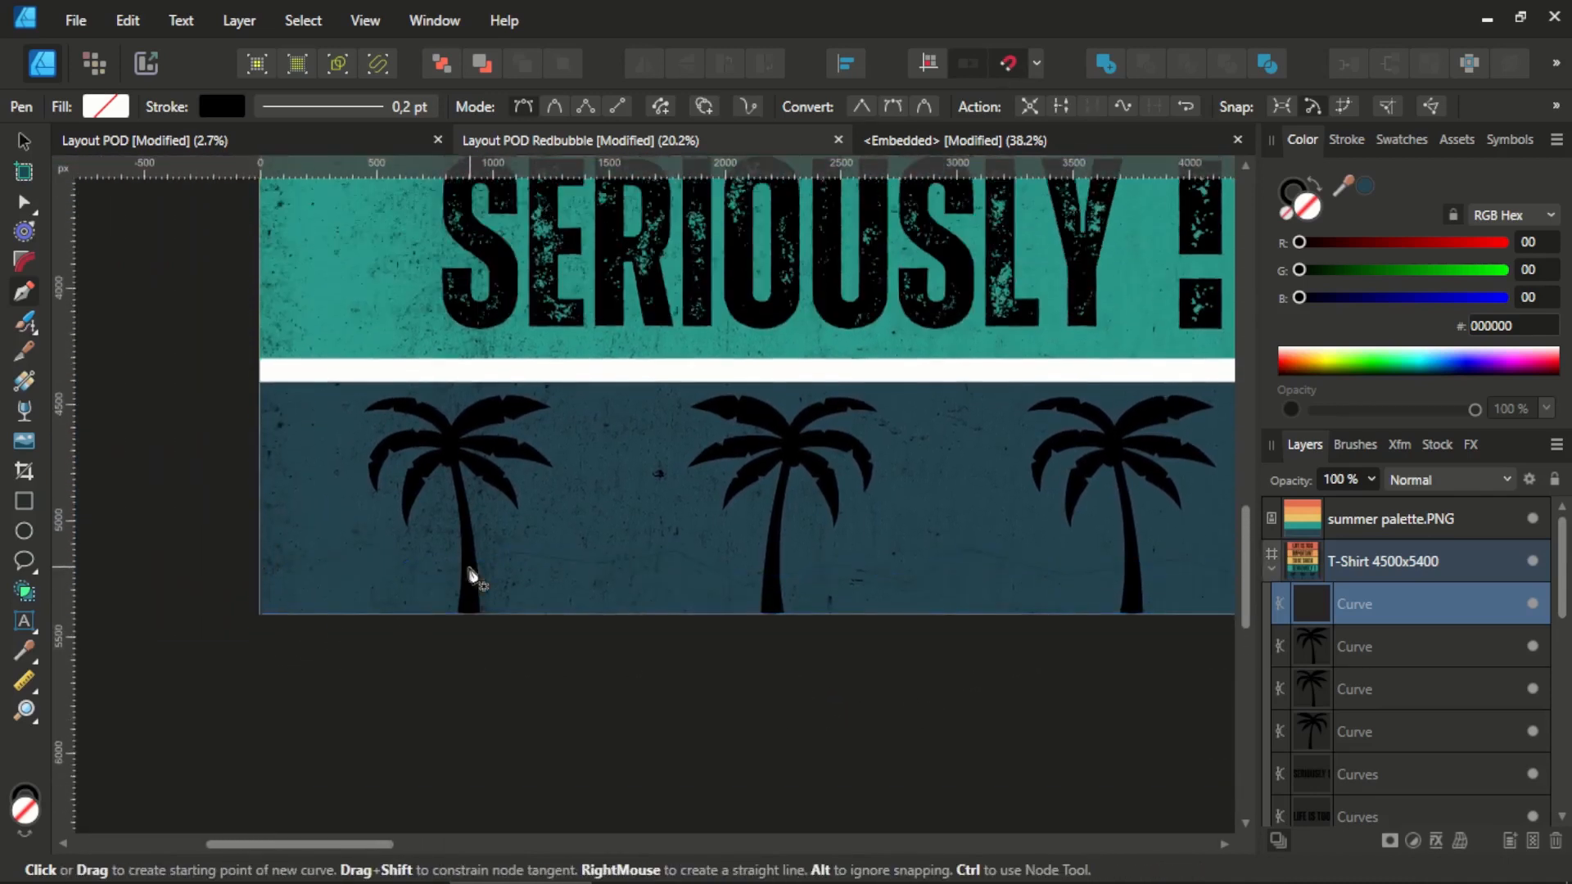
key(v)
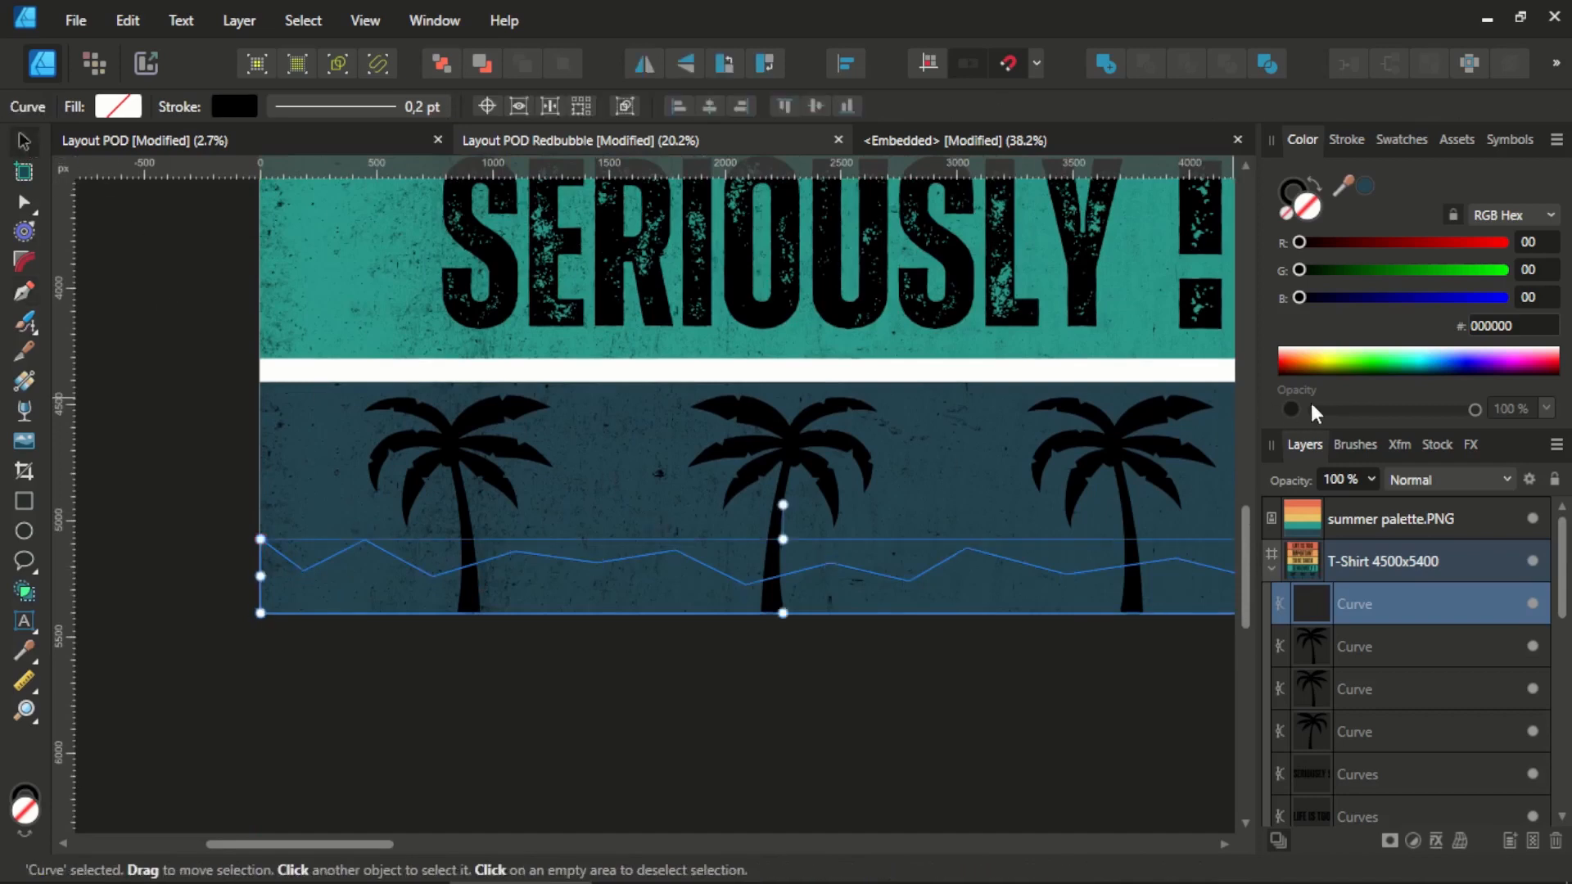
Set the ground outline's stroke width to 7 pt.
click(1292, 195)
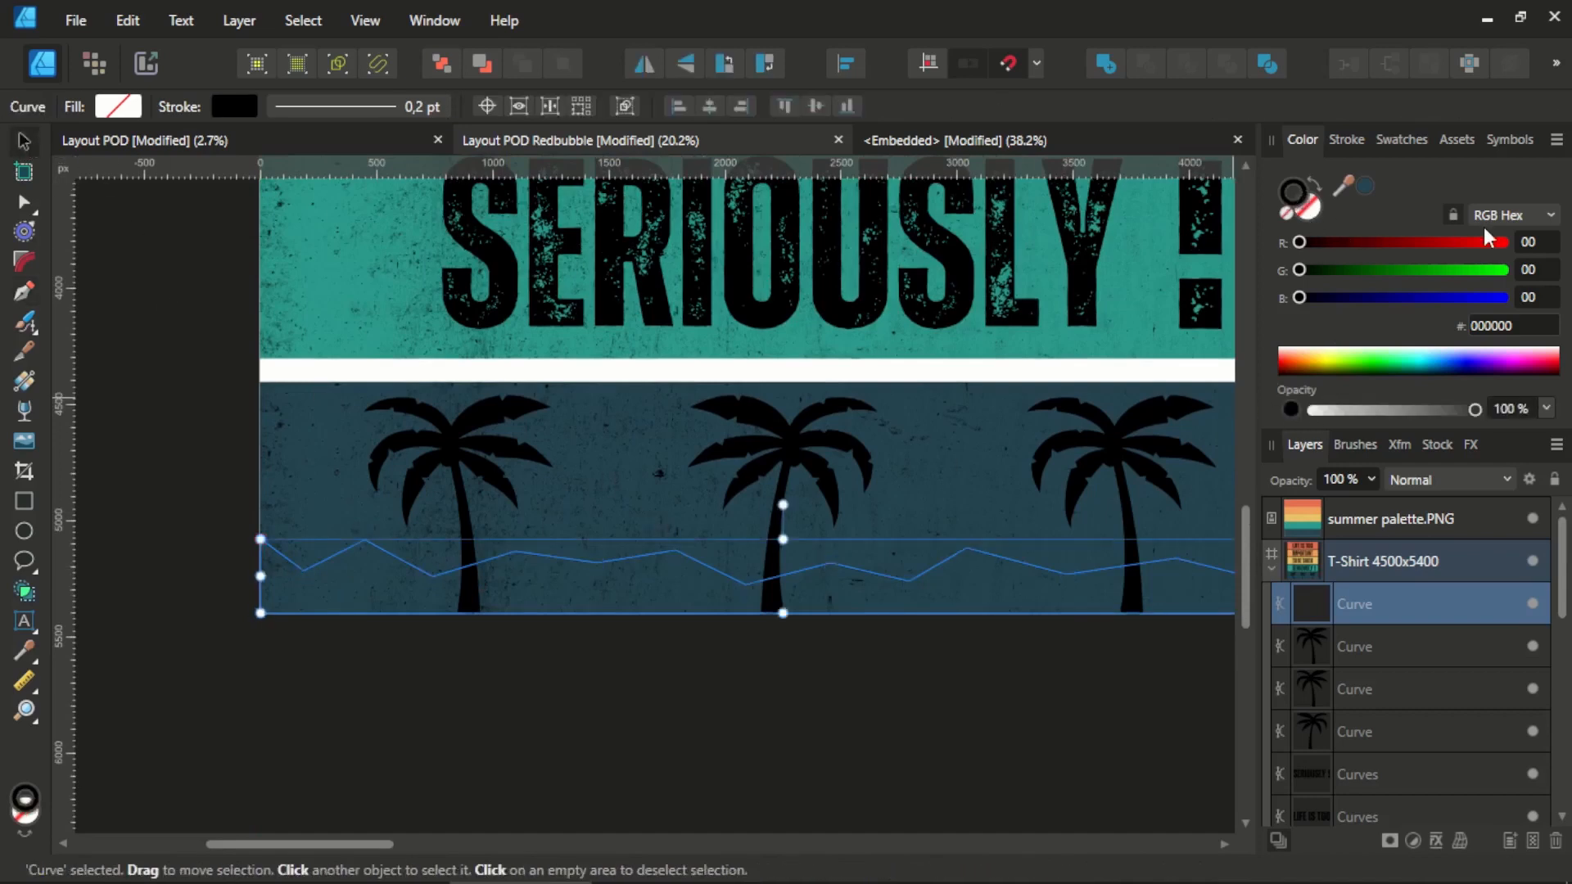
click(1347, 140)
scroll(1506, 218, up, 7)
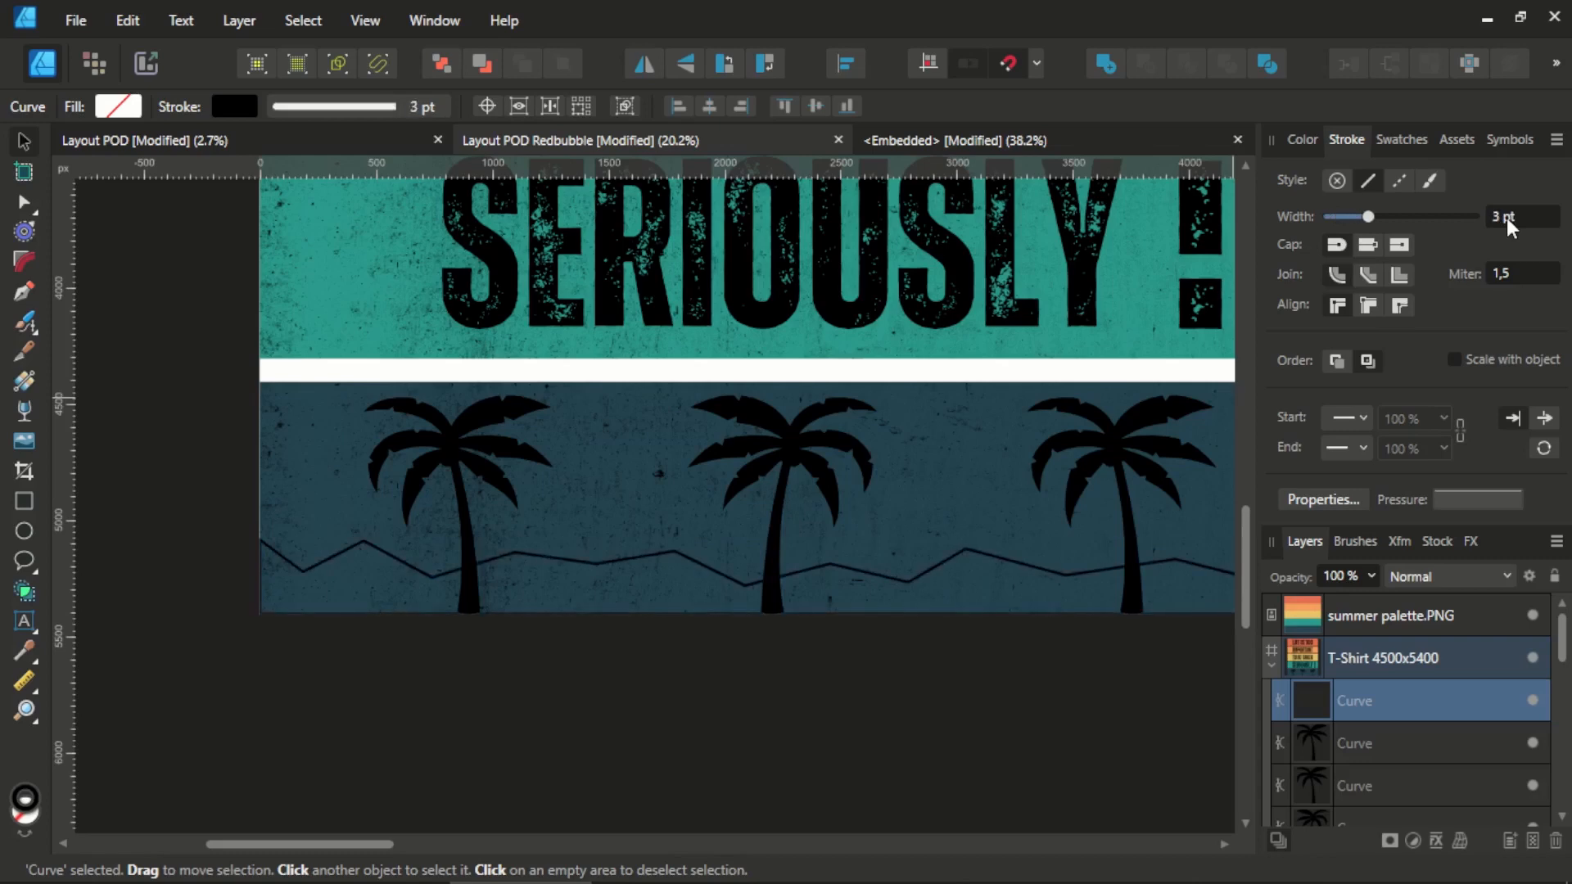
scroll(743, 532, right, 5)
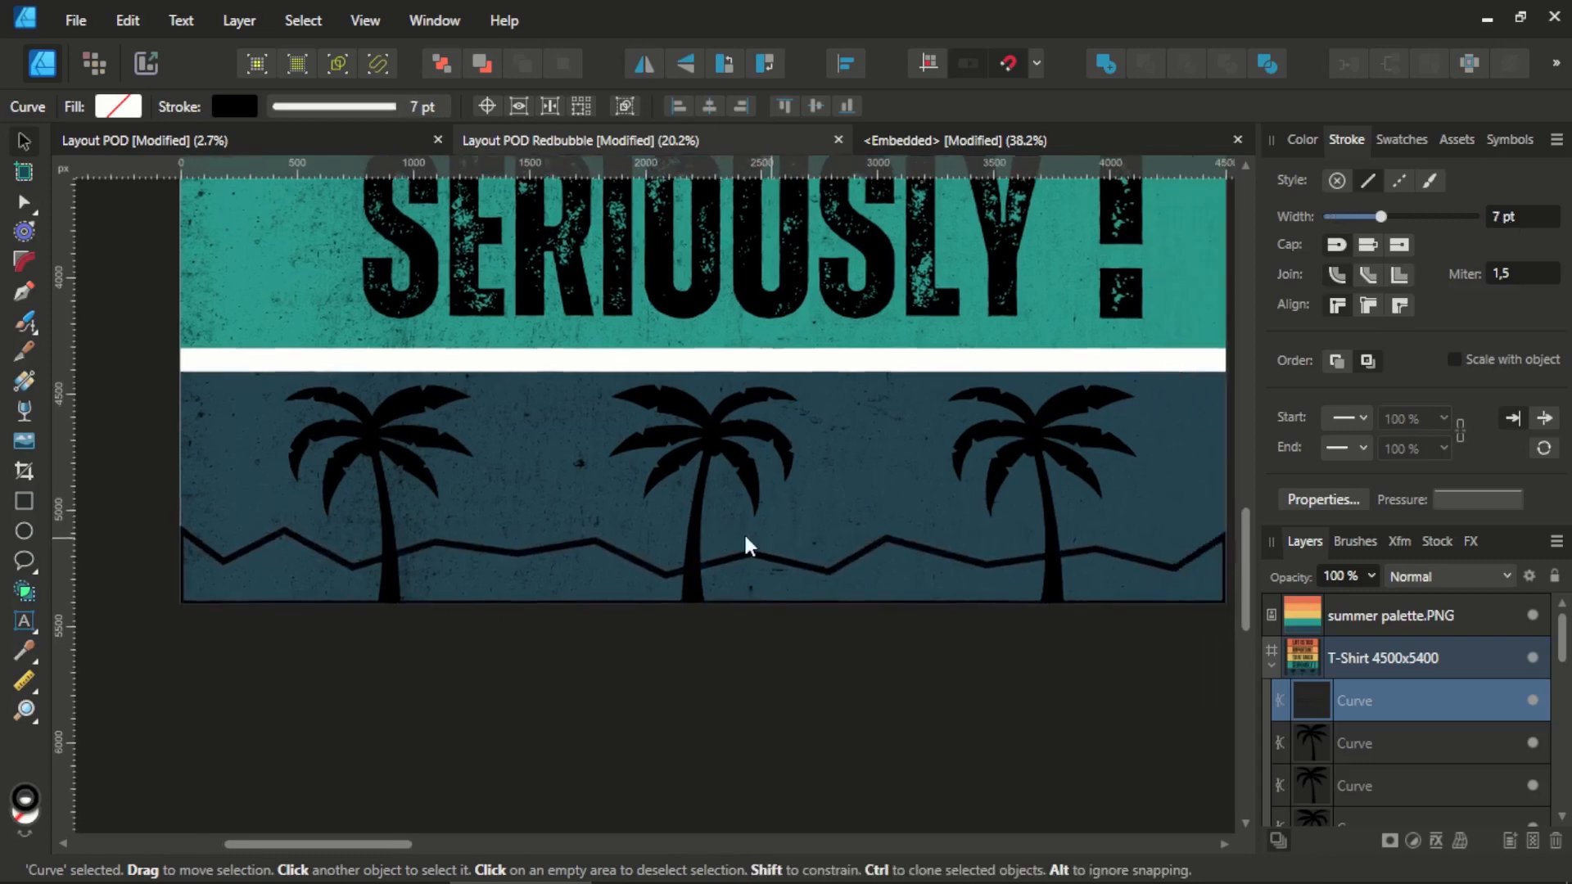
scroll(650, 555, left, 2)
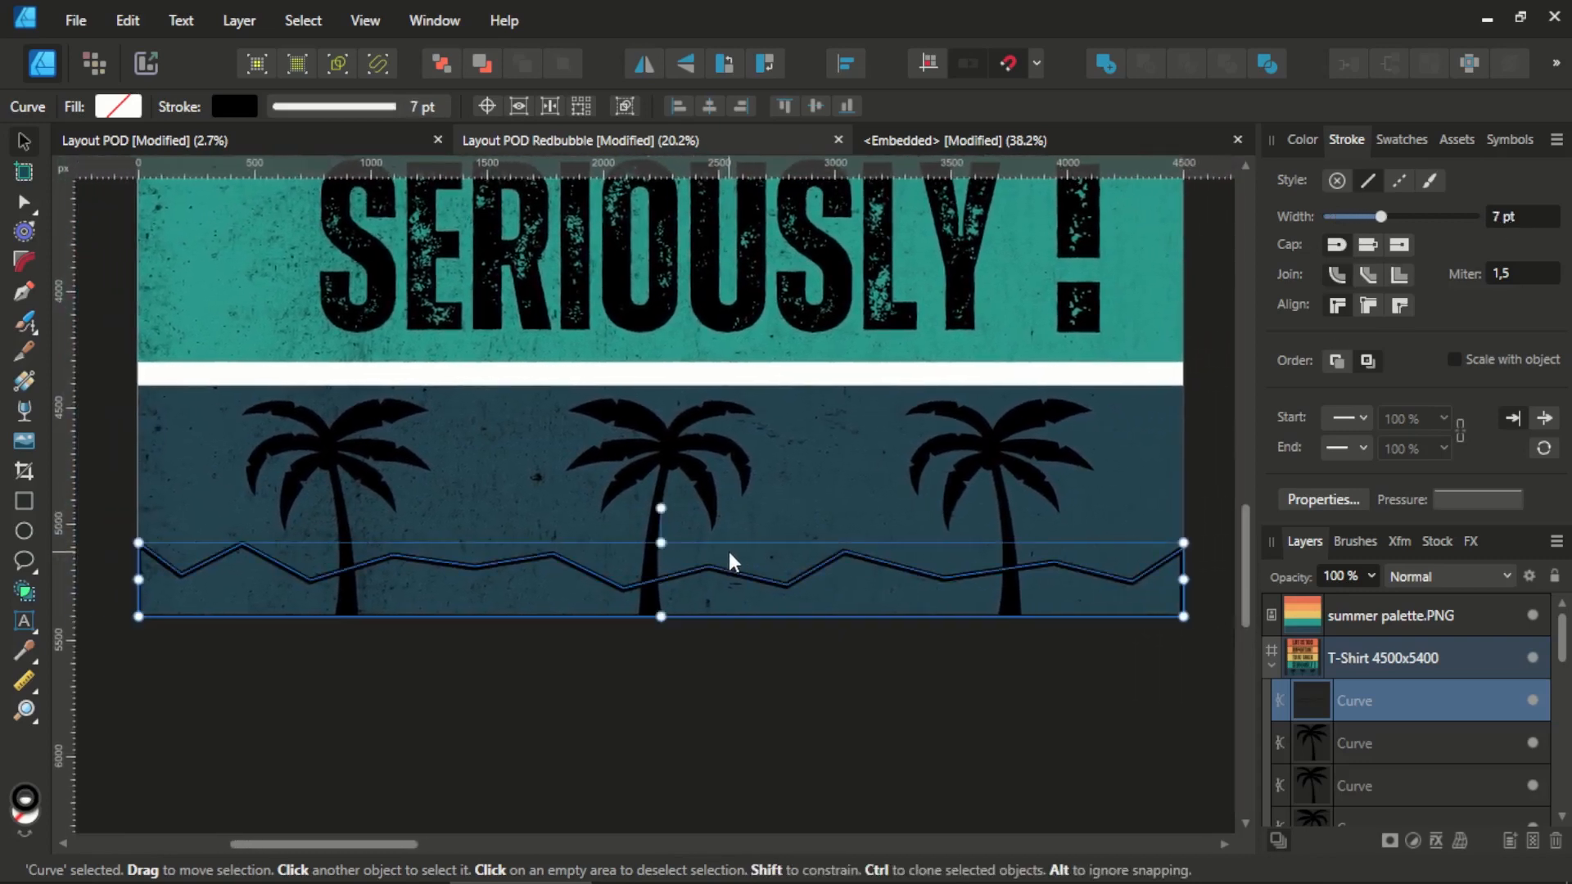
Round all inner zigzag points of the ground outline with the Corner tool to a radius of about 291 px.
click(25, 262)
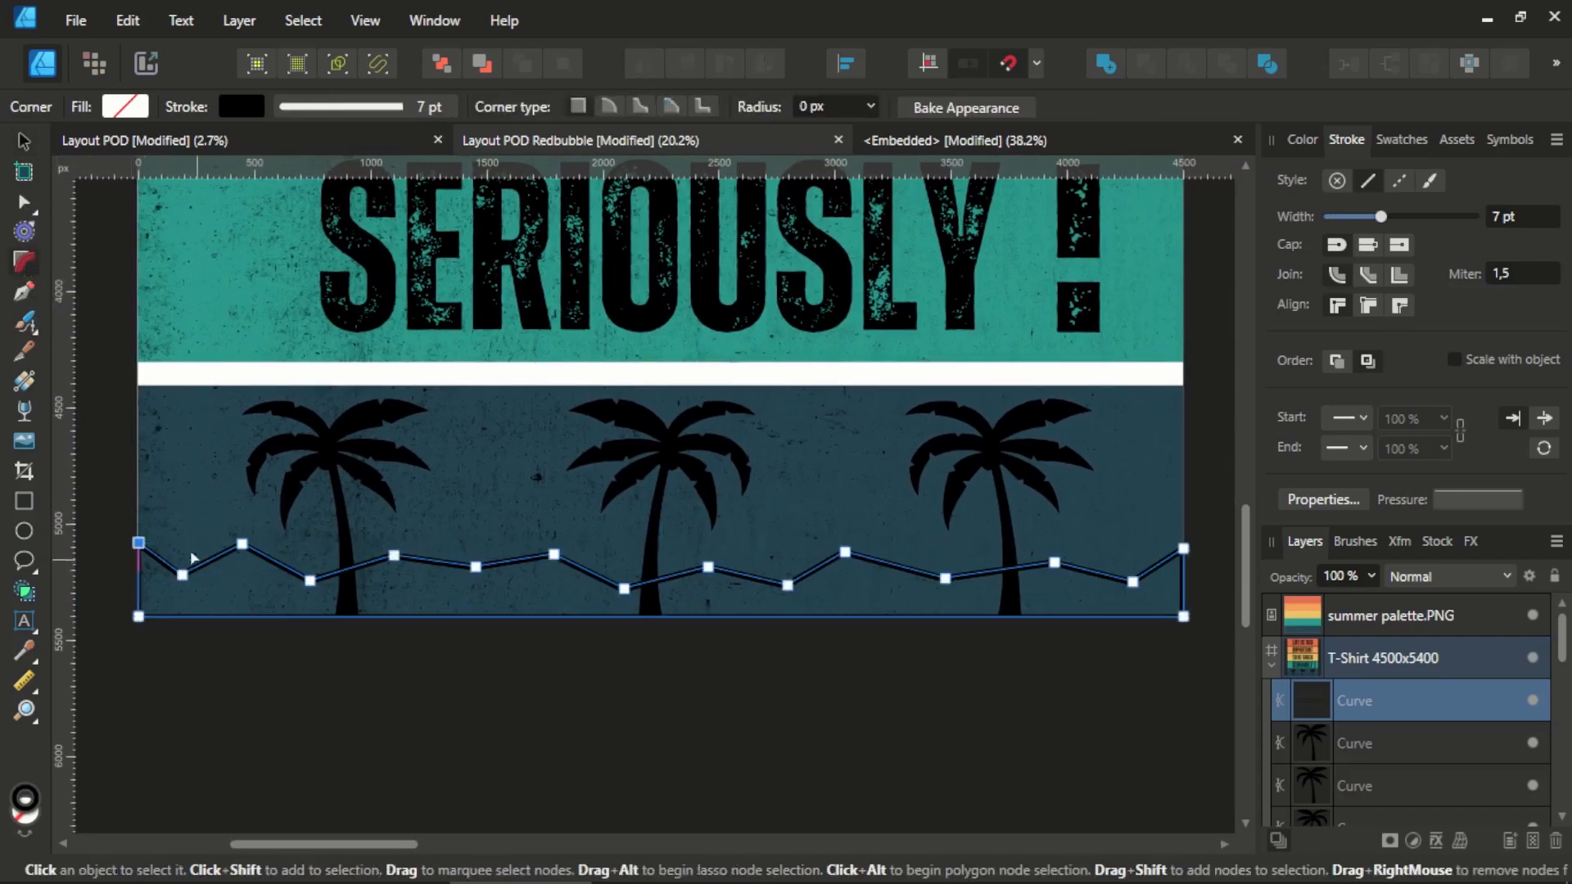
drag(162, 507, 1156, 603)
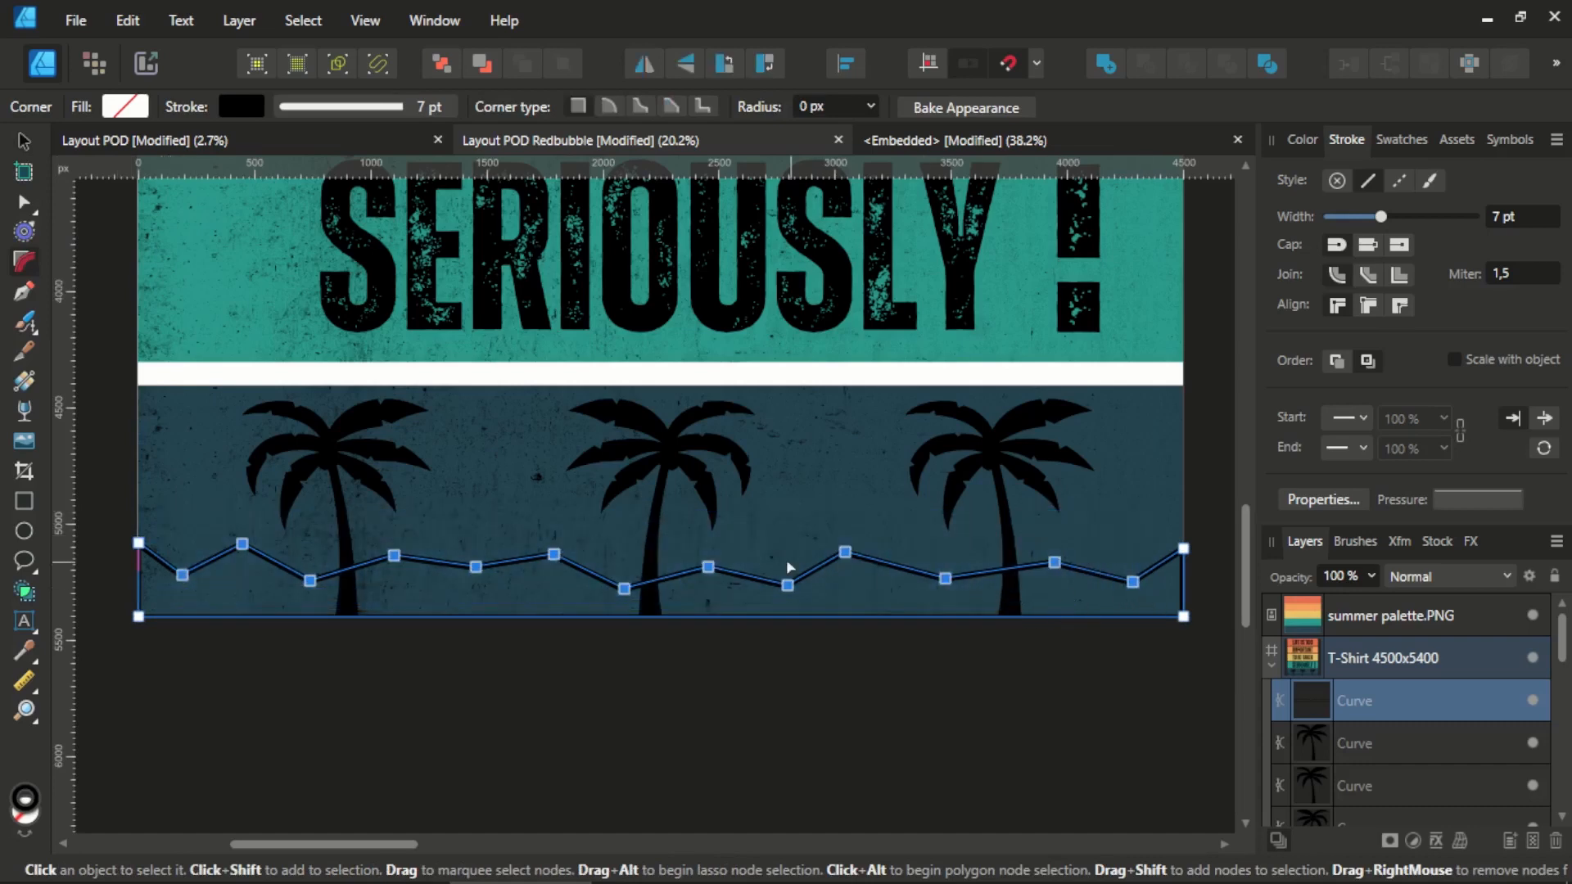
drag(848, 562, 863, 655)
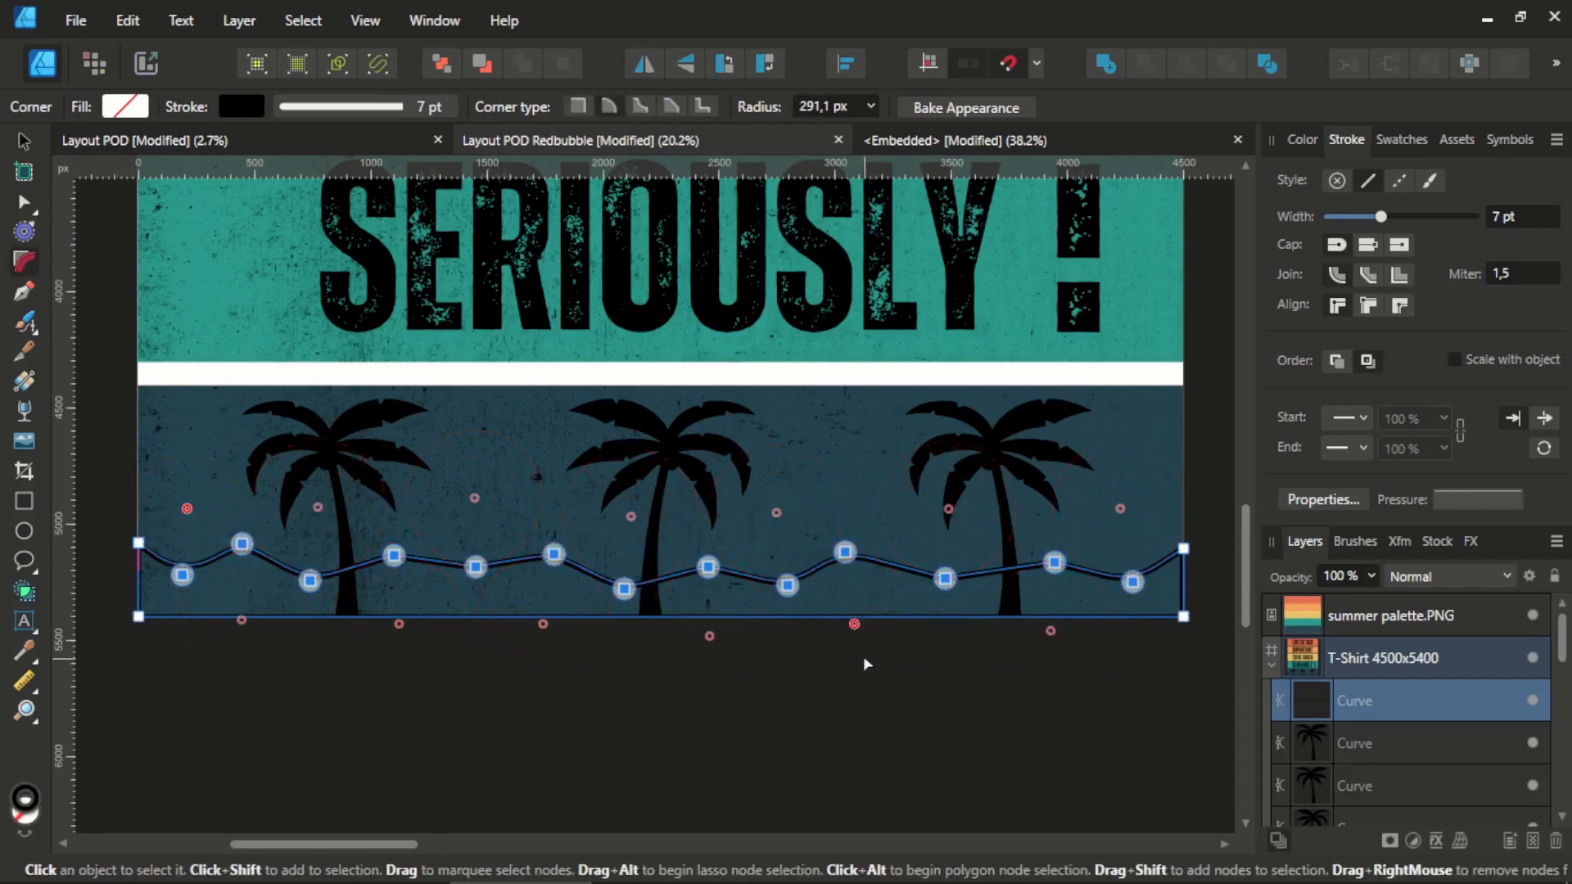
Lower only the single wave node midway between the first and second palms to deepen that trough.
click(24, 202)
drag(478, 571, 475, 588)
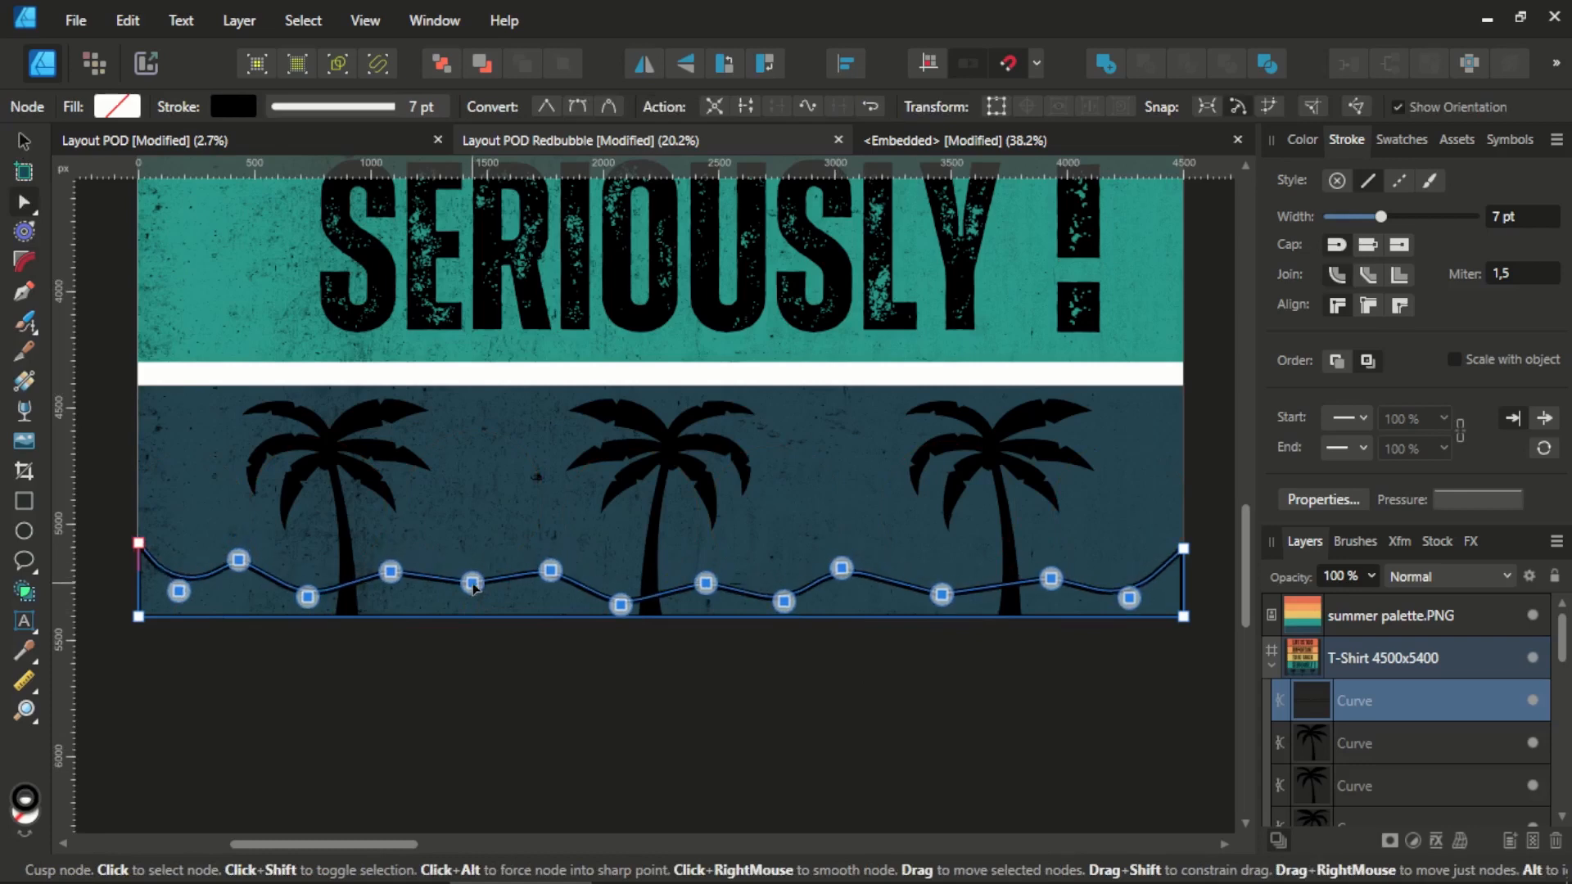
key(ctrl+z)
click(475, 566)
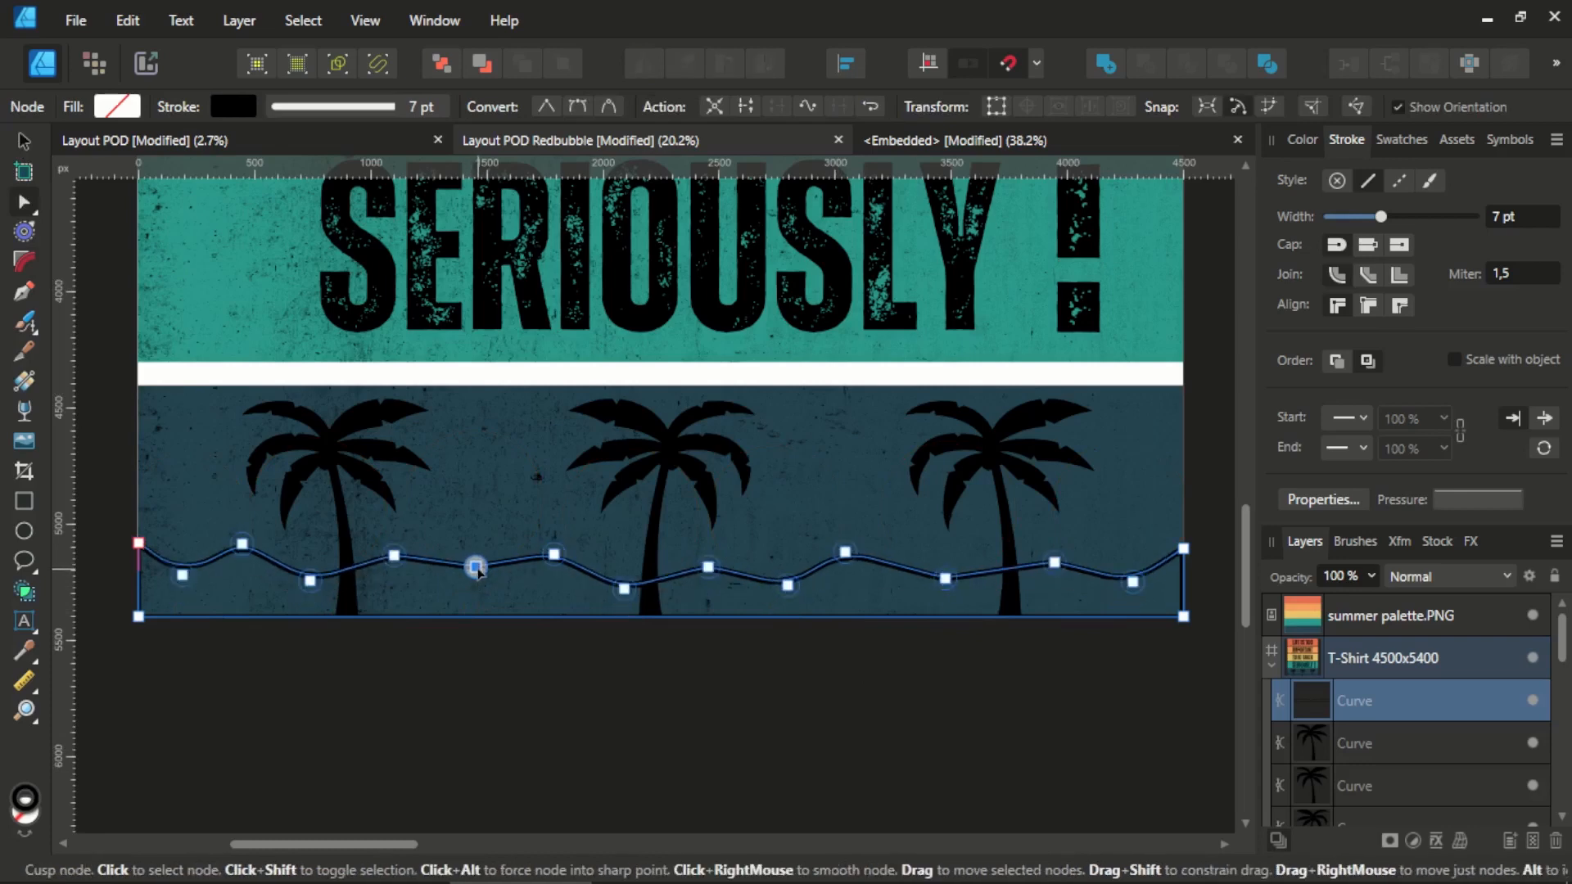
drag(476, 566, 475, 584)
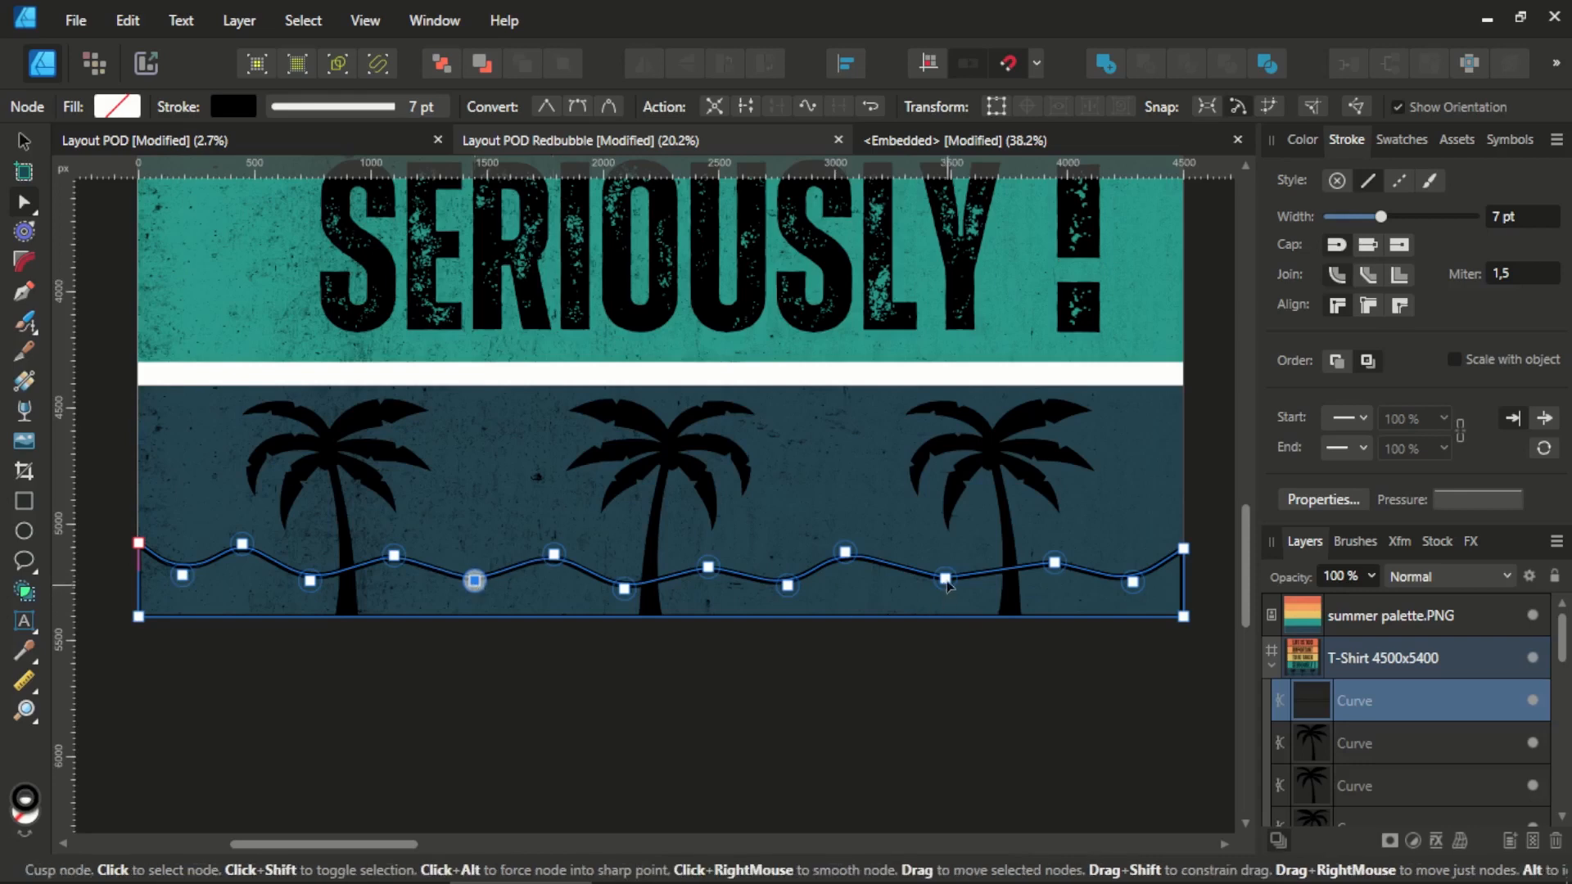
Shift the trough beside the third palm's trunk right and lower, and move the preceding crest right to even out the wave.
drag(946, 578, 959, 579)
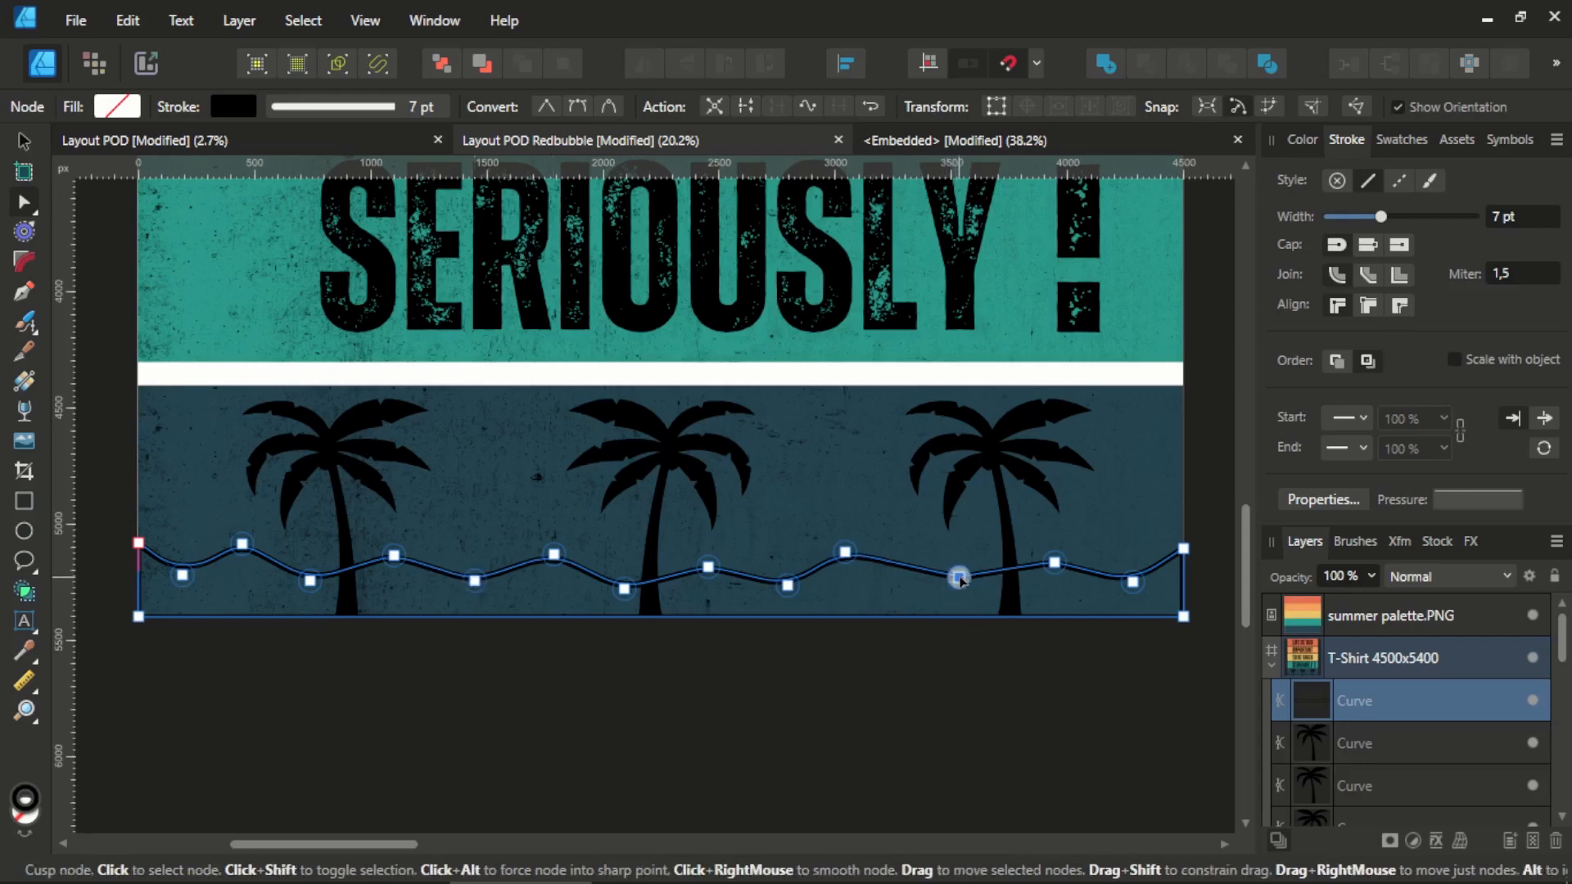
click(954, 641)
click(956, 582)
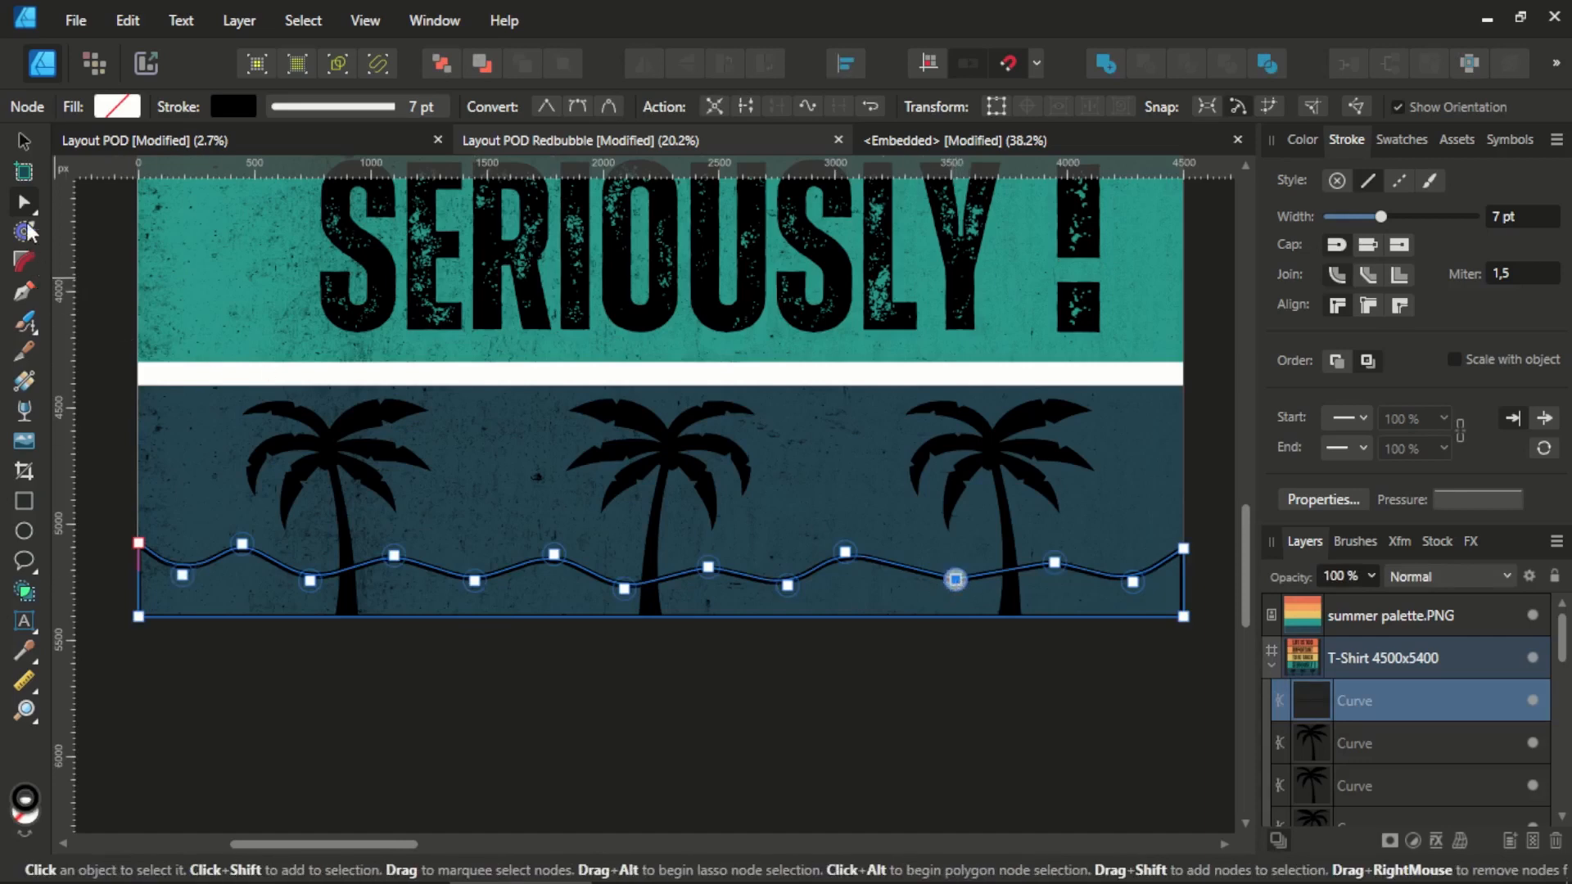
drag(963, 586, 964, 595)
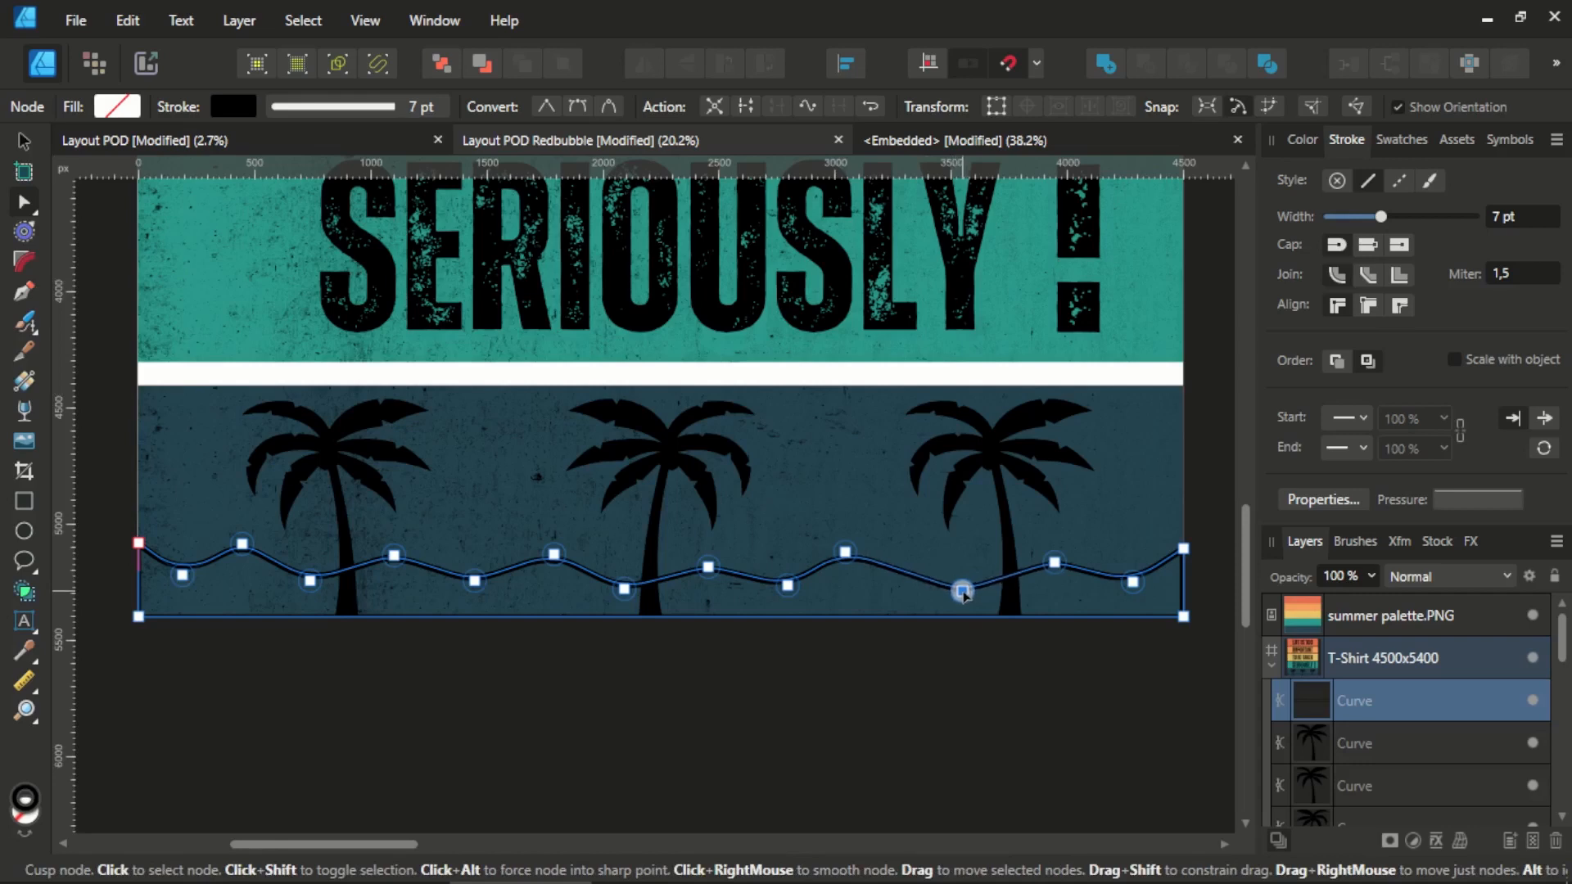
drag(845, 552, 873, 555)
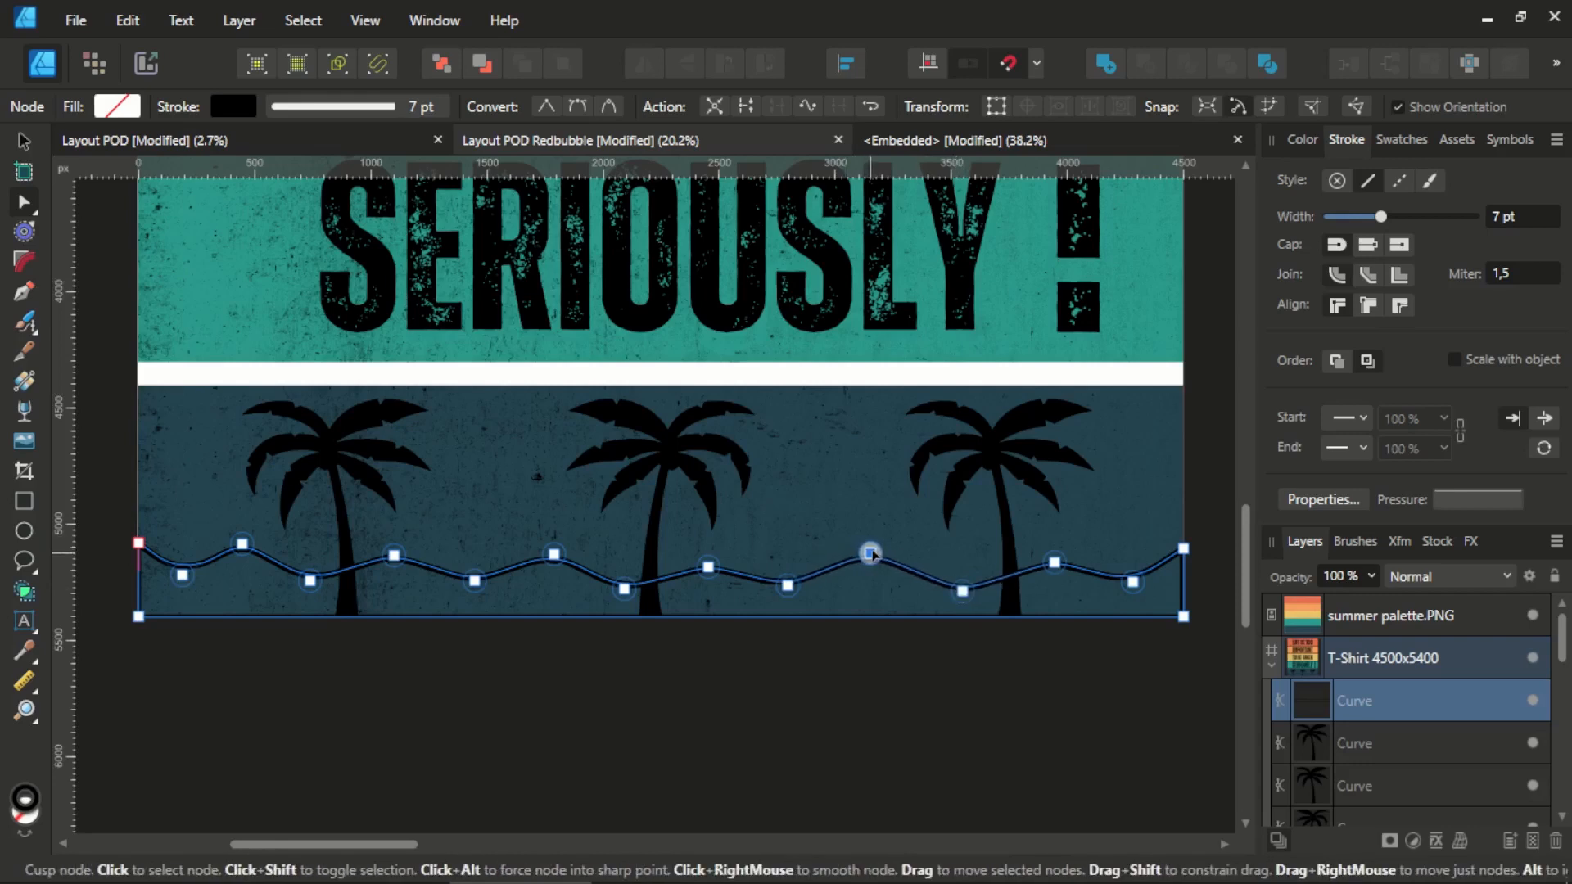
click(828, 670)
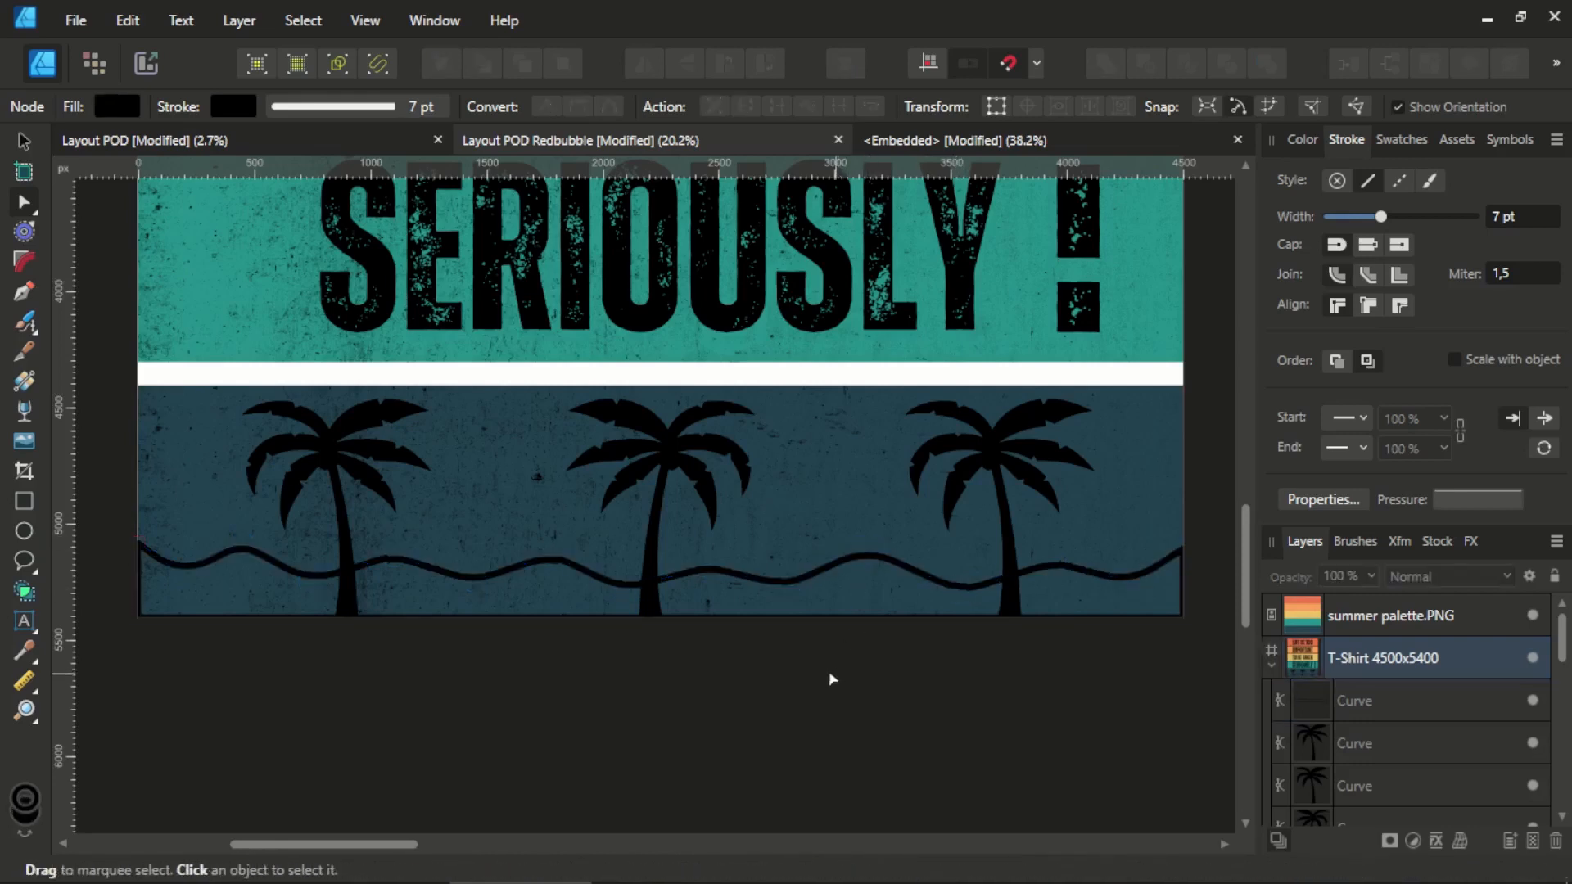
Swap the wavy ground shape's stroke and fill so it has a solid black fill and no stroke.
scroll(675, 655, down, 2)
scroll(651, 647, up, 2)
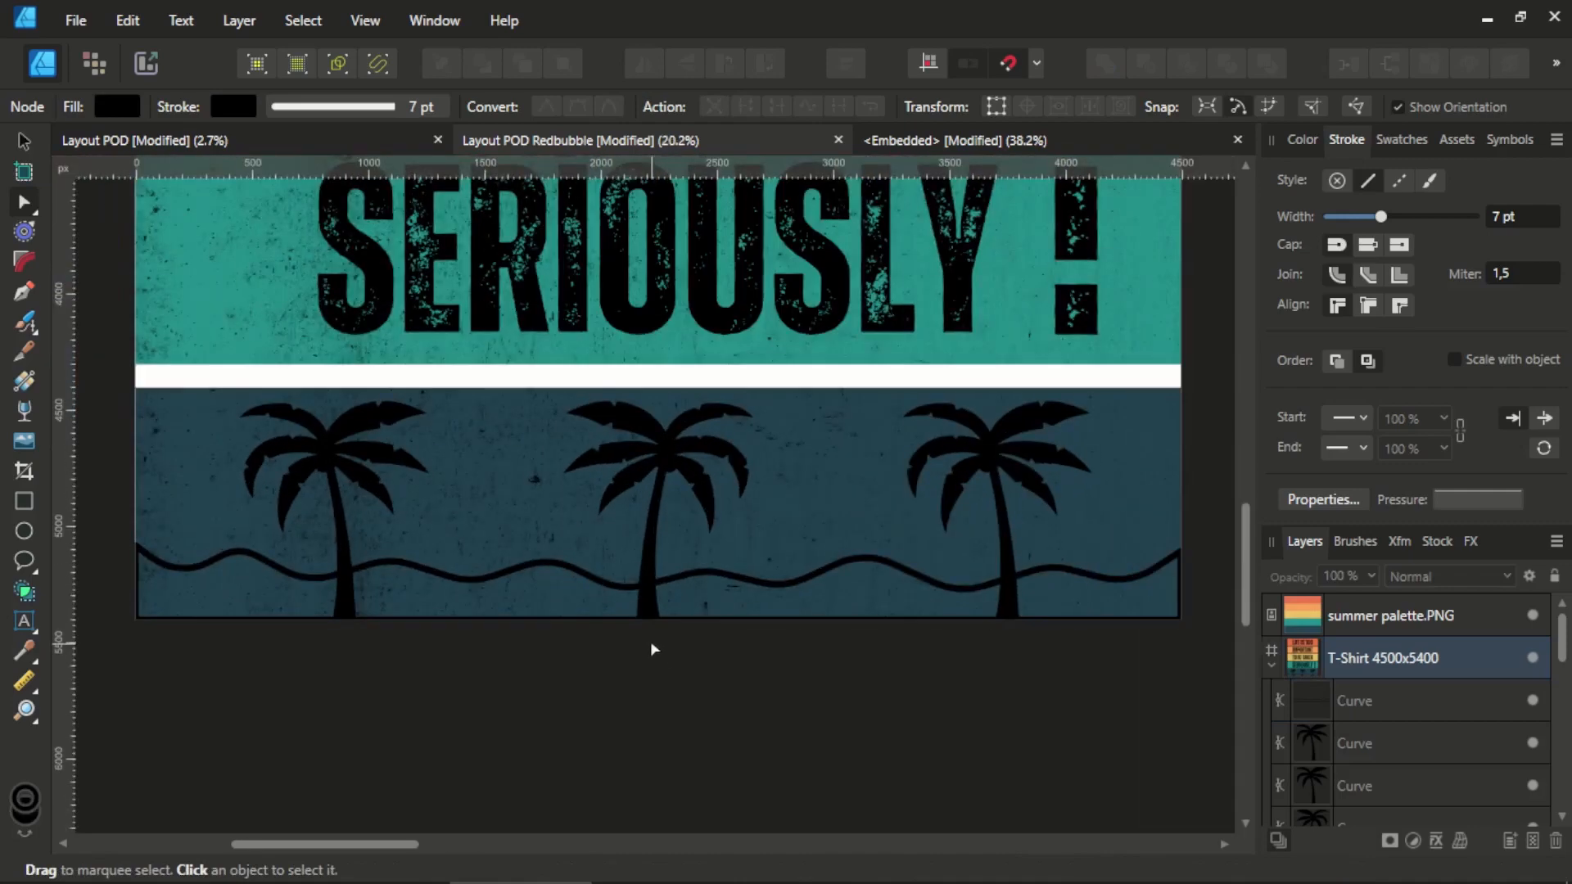
scroll(653, 649, down, 2)
click(24, 141)
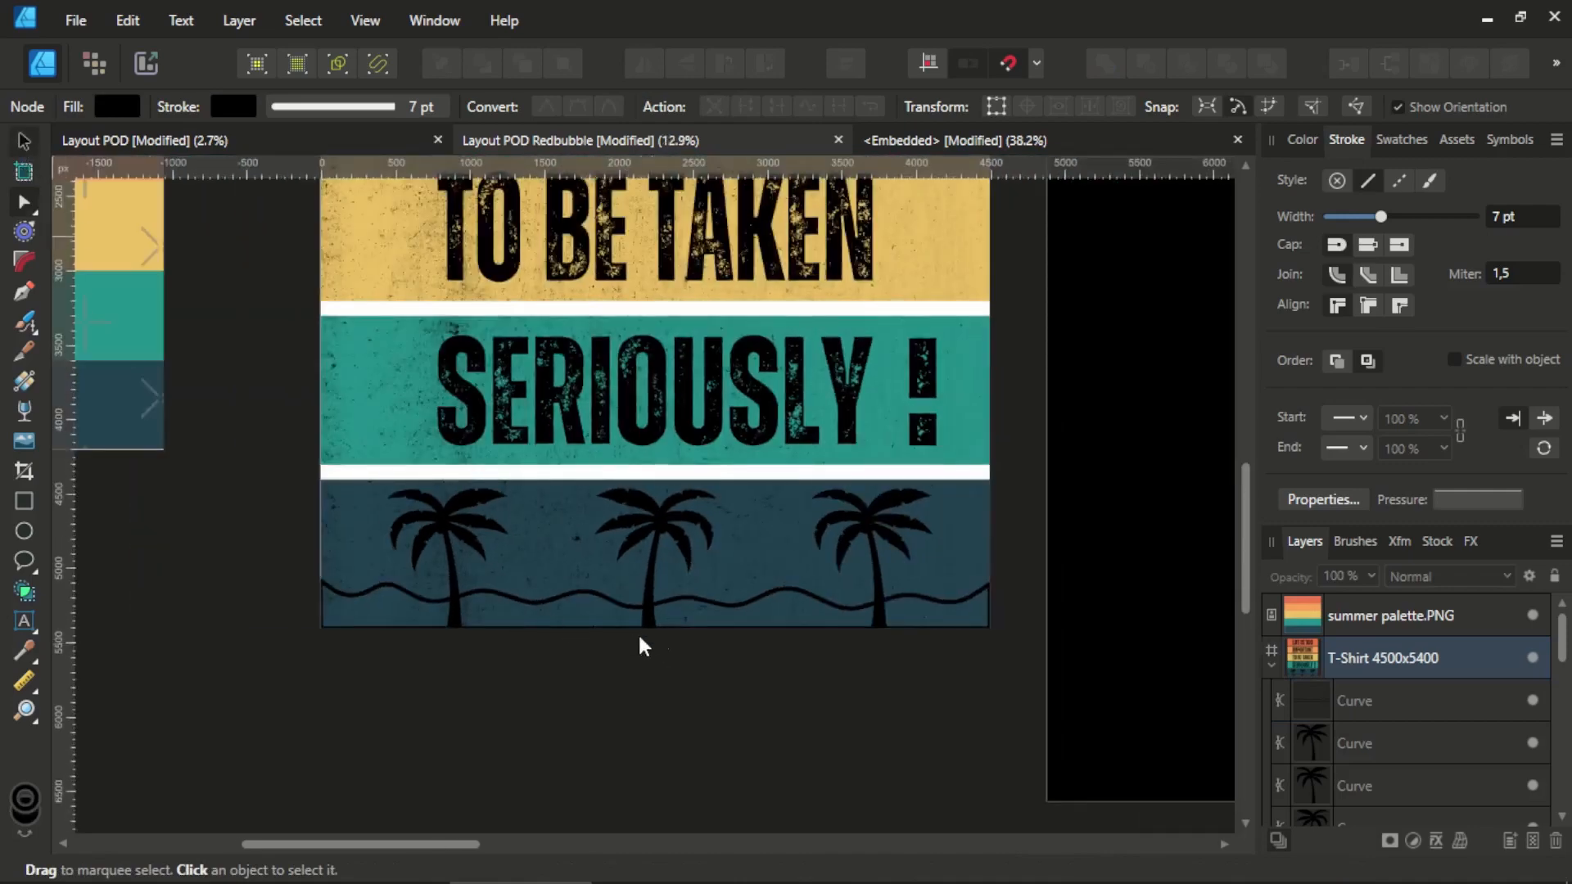
scroll(637, 631, up, 2)
click(709, 588)
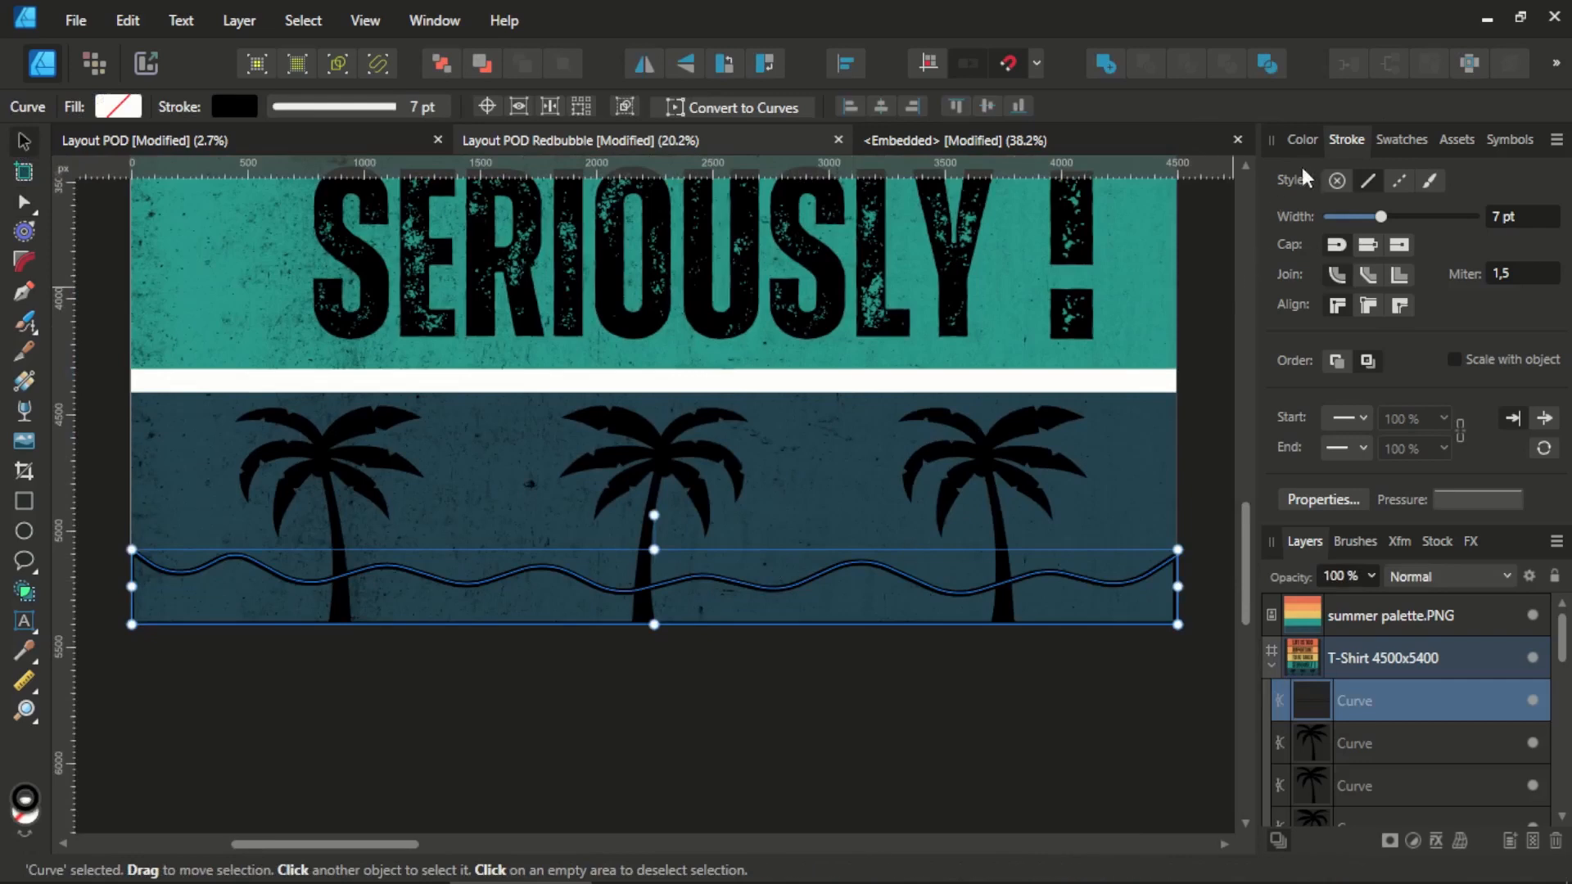
click(1302, 140)
click(1313, 188)
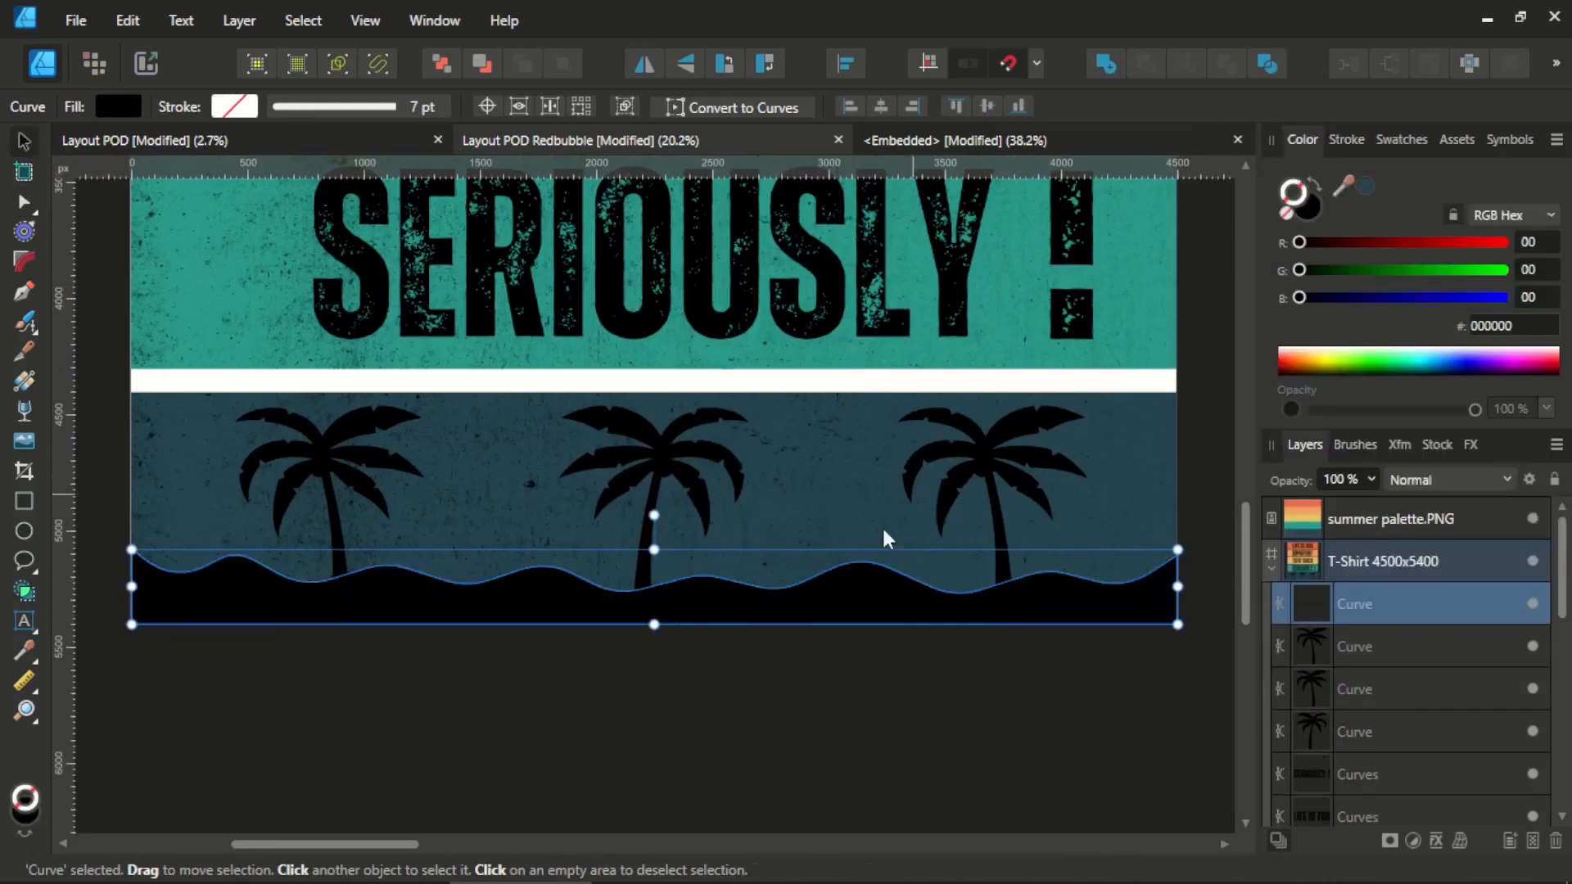
click(652, 624)
click(694, 593)
double_click(660, 457)
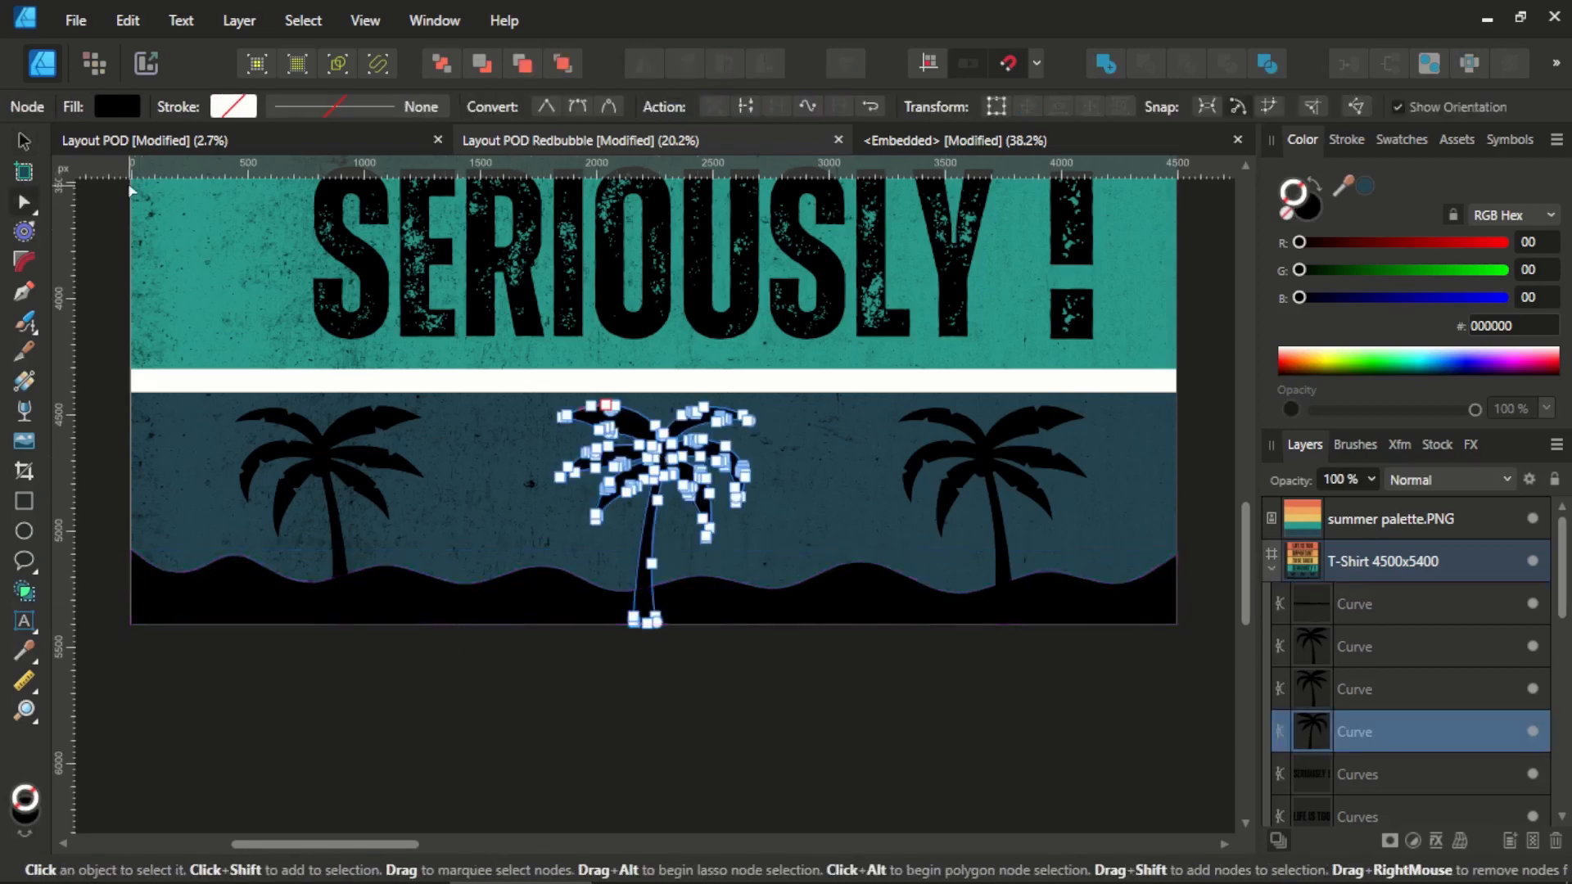
key(v)
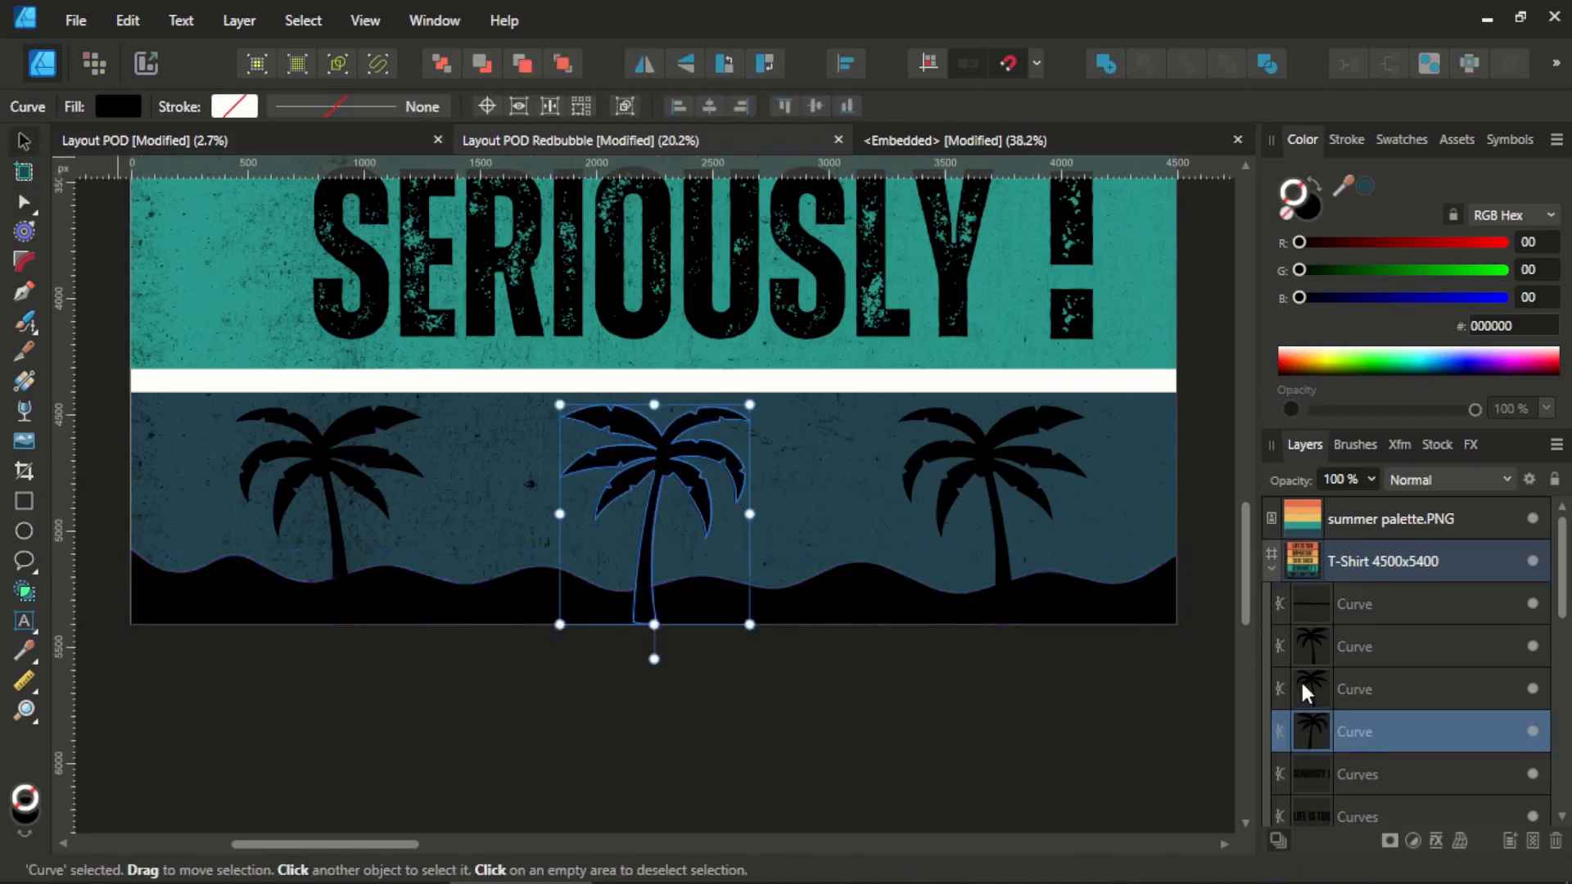
Merge the wavy ground shape and the three palm trees into one curve with the Add operation, and deselect it.
click(1312, 622)
shift+click(1308, 737)
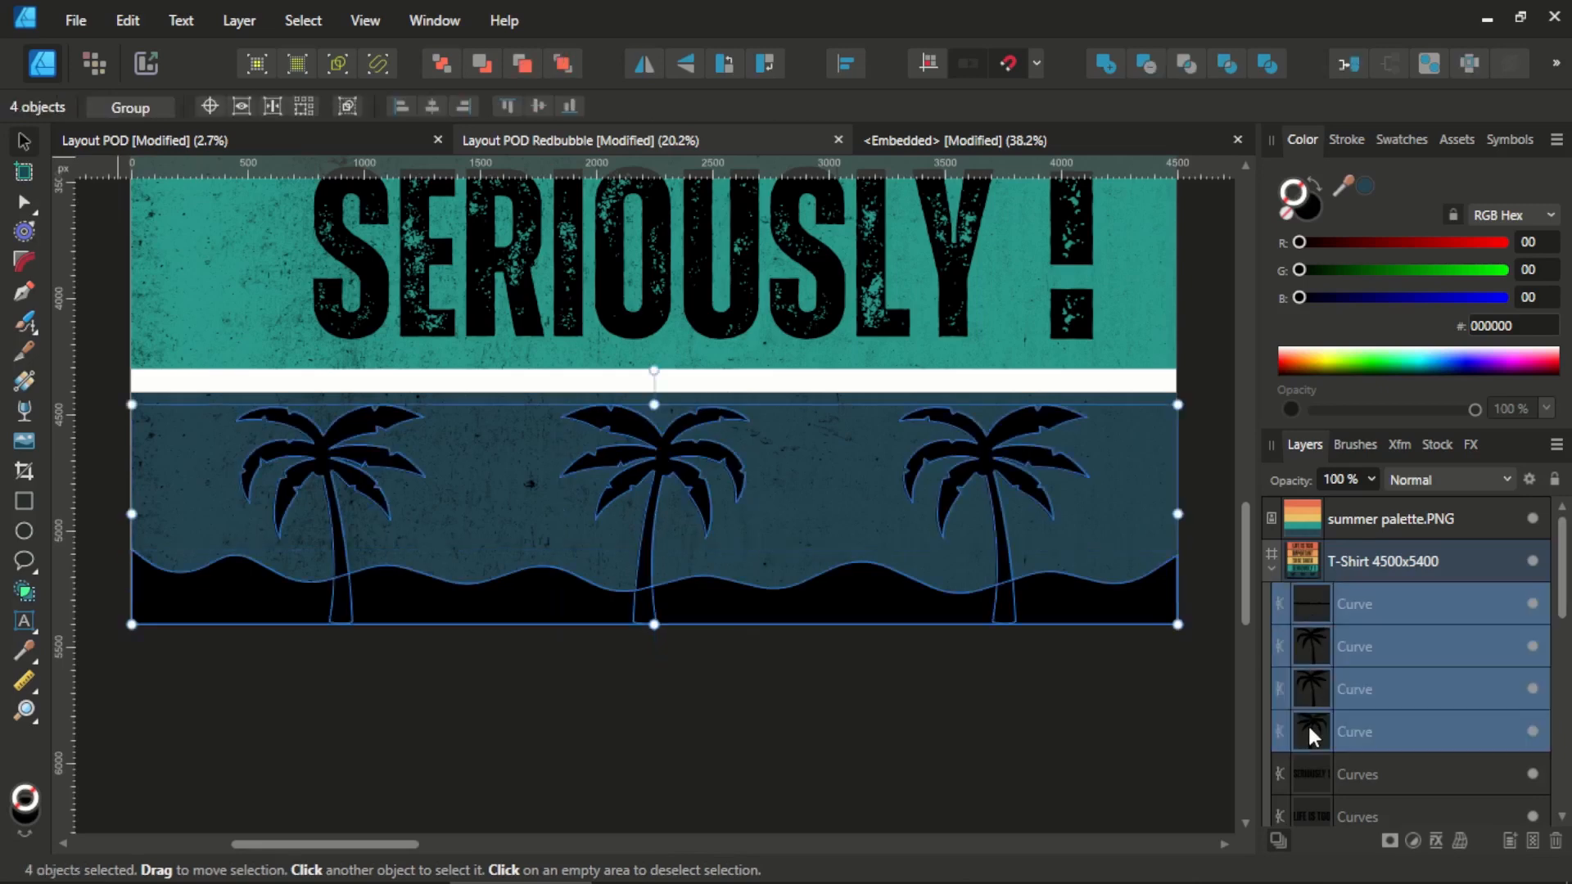
click(1106, 64)
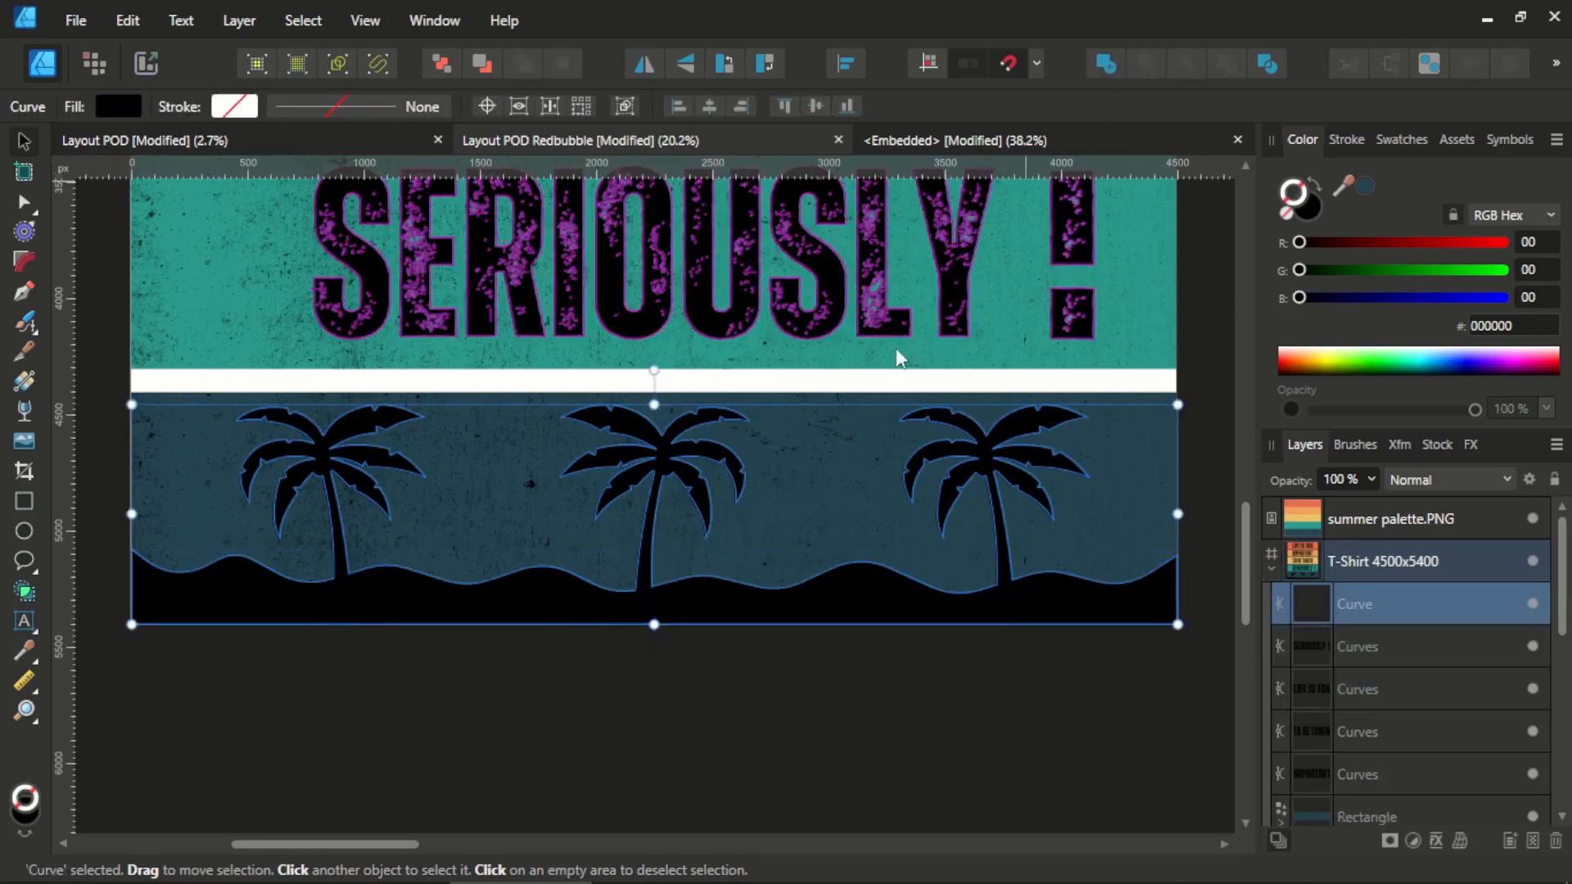
click(110, 427)
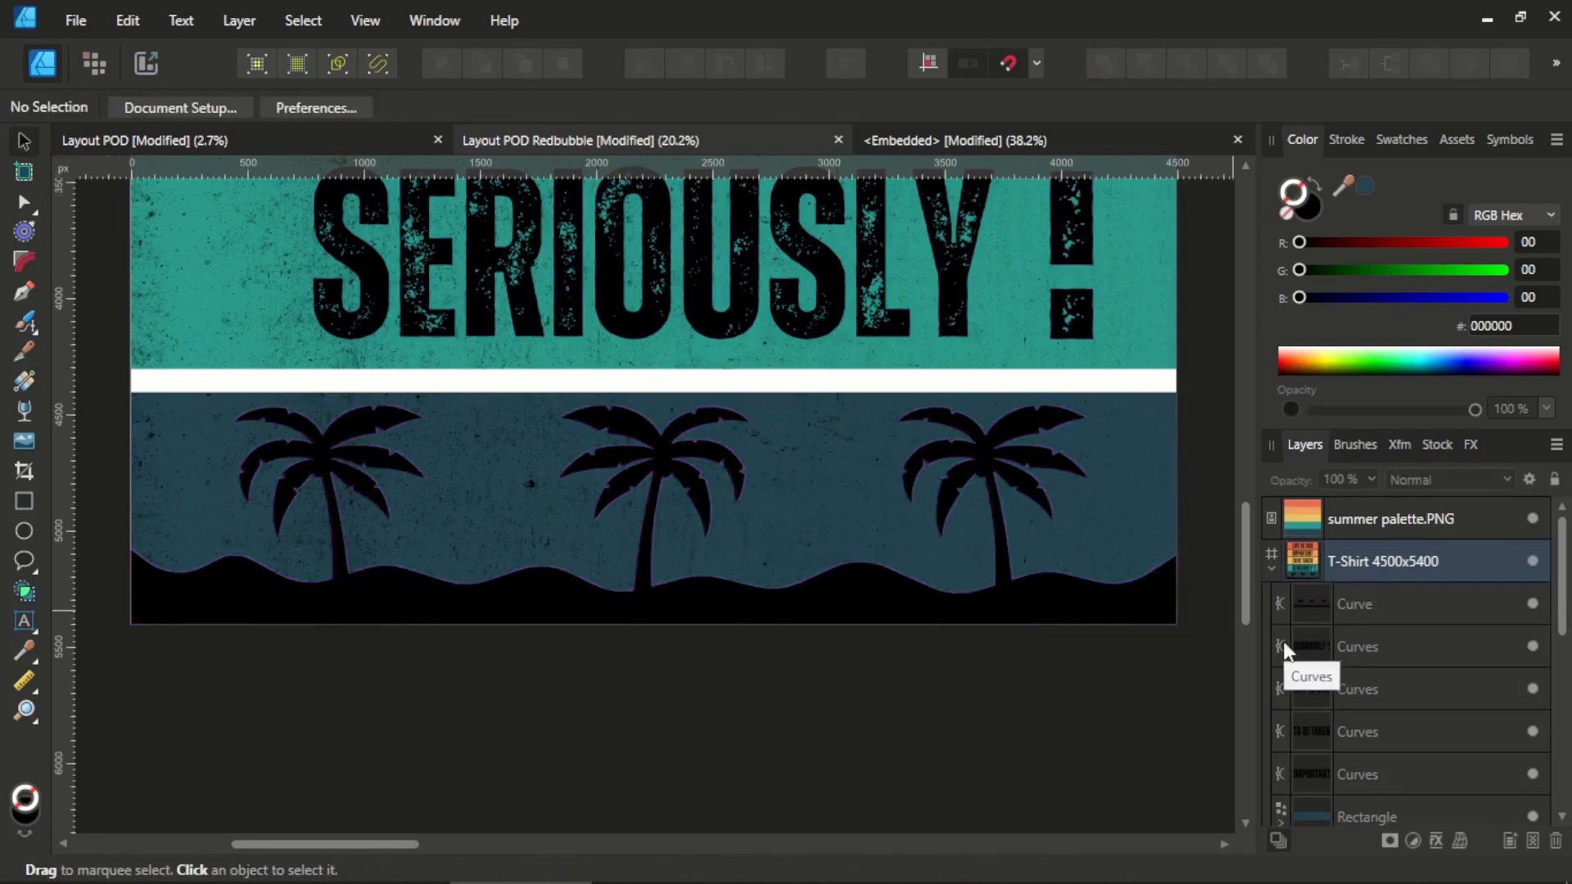
scroll(760, 593, down, 5)
scroll(785, 576, up, 2)
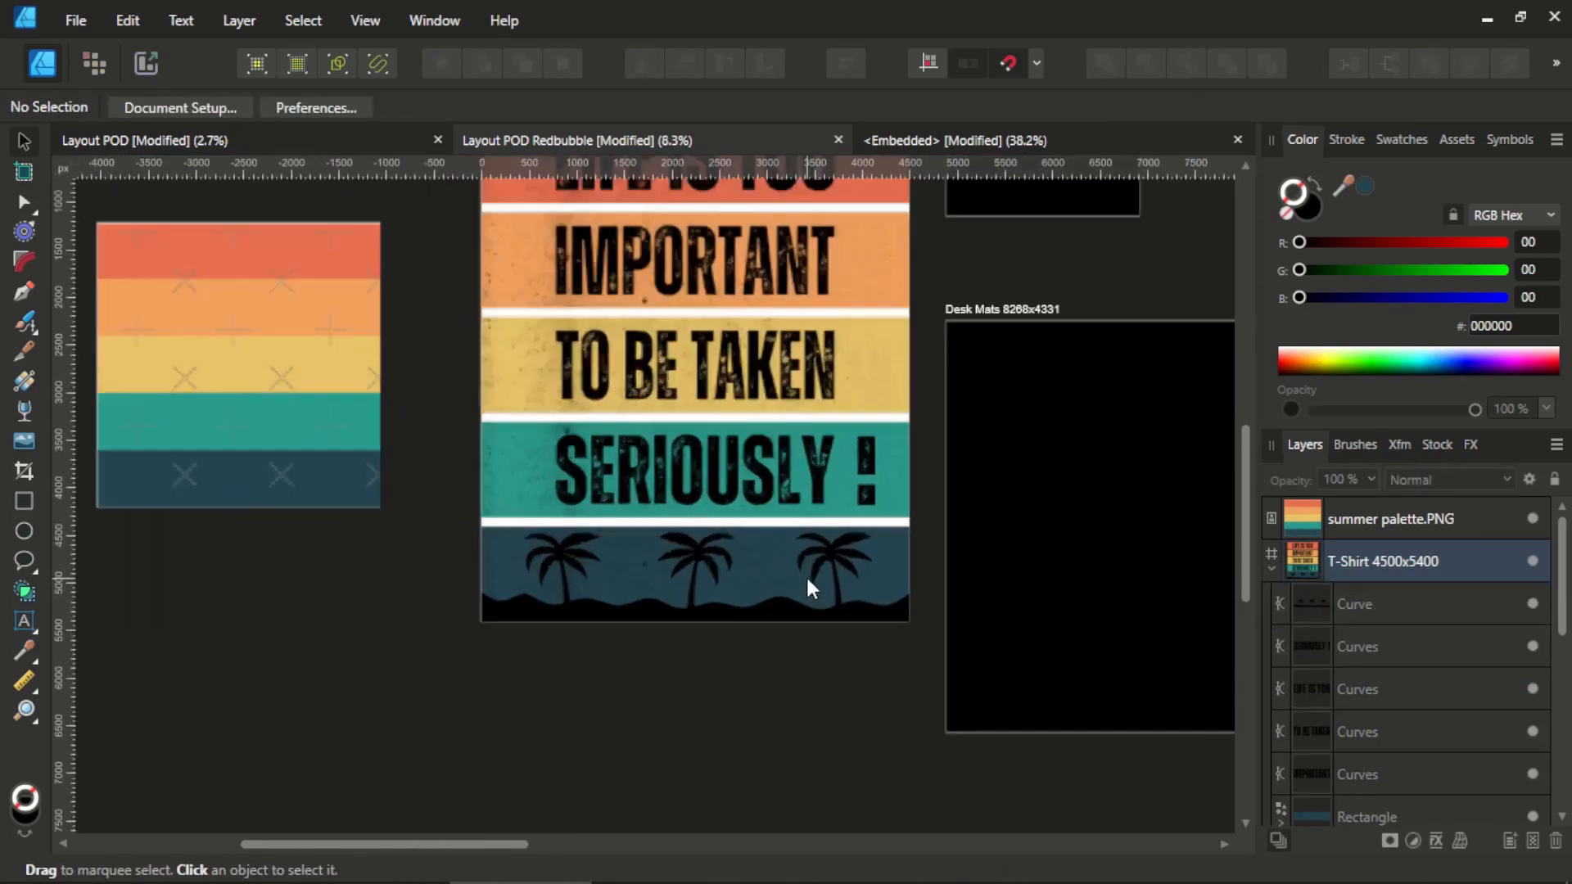
scroll(741, 604, up, 3)
scroll(728, 326, up, 4)
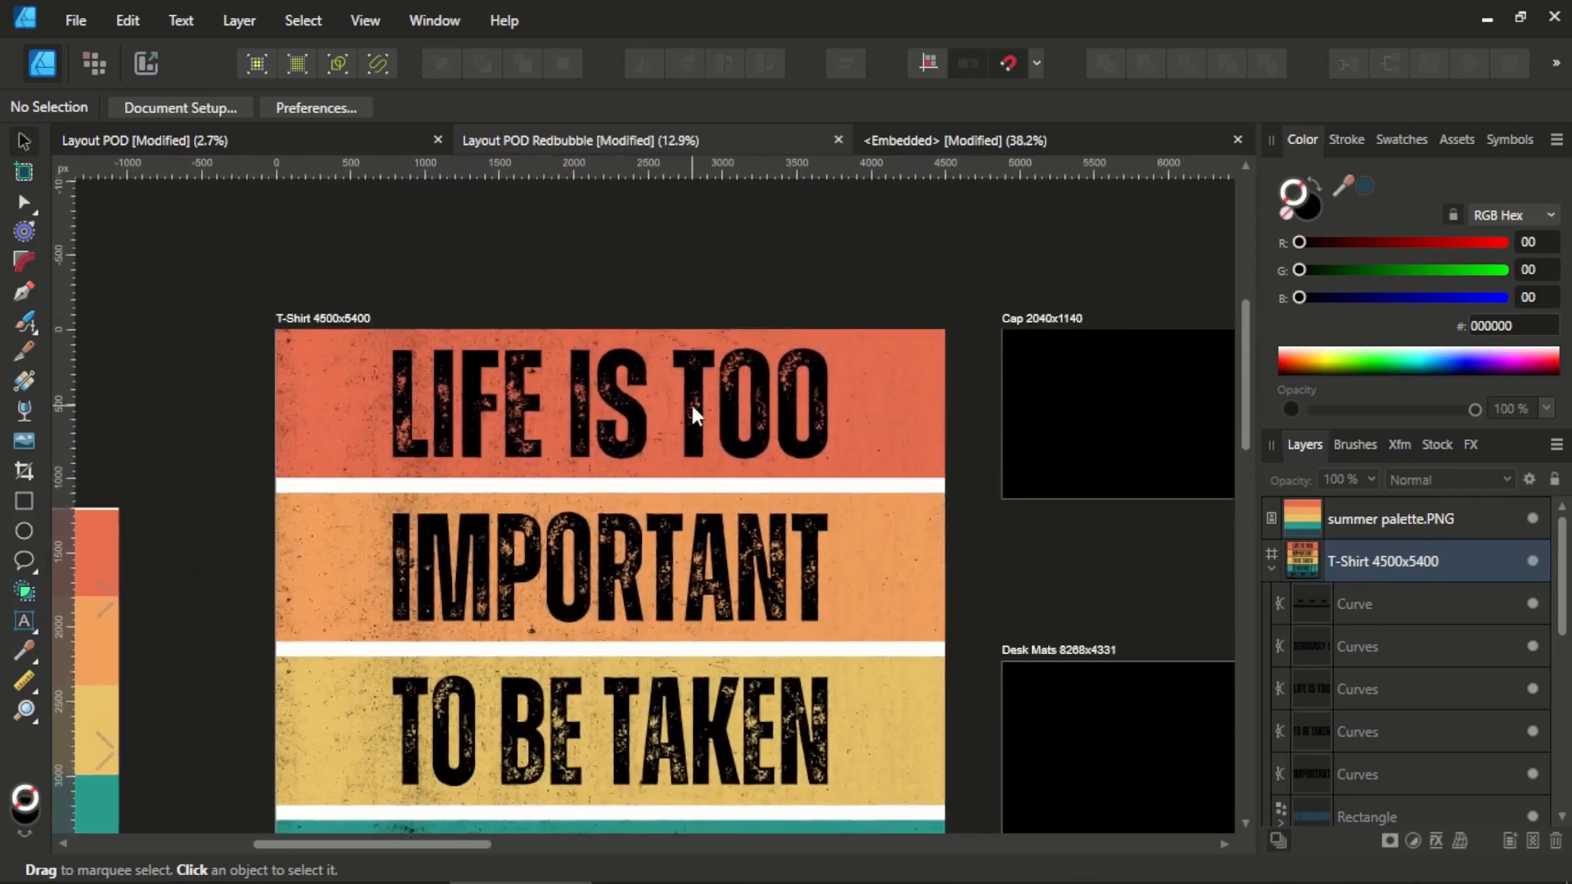
Group the IMPORTANT lettering curves with the orange stripe rectangle.
scroll(734, 416, down, 1)
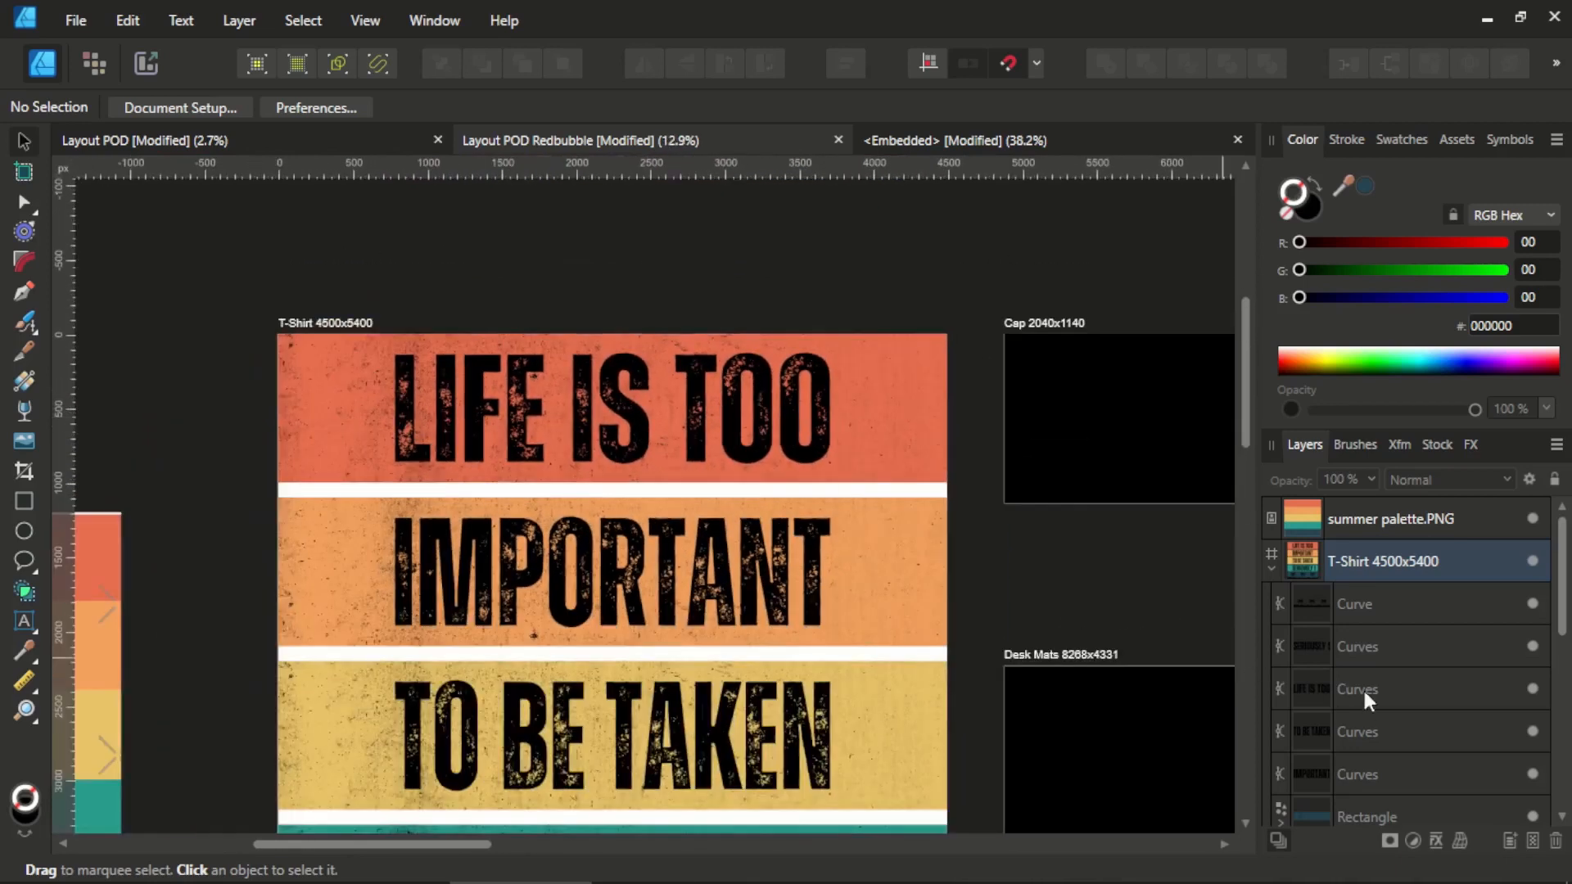
scroll(1321, 653, down, 5)
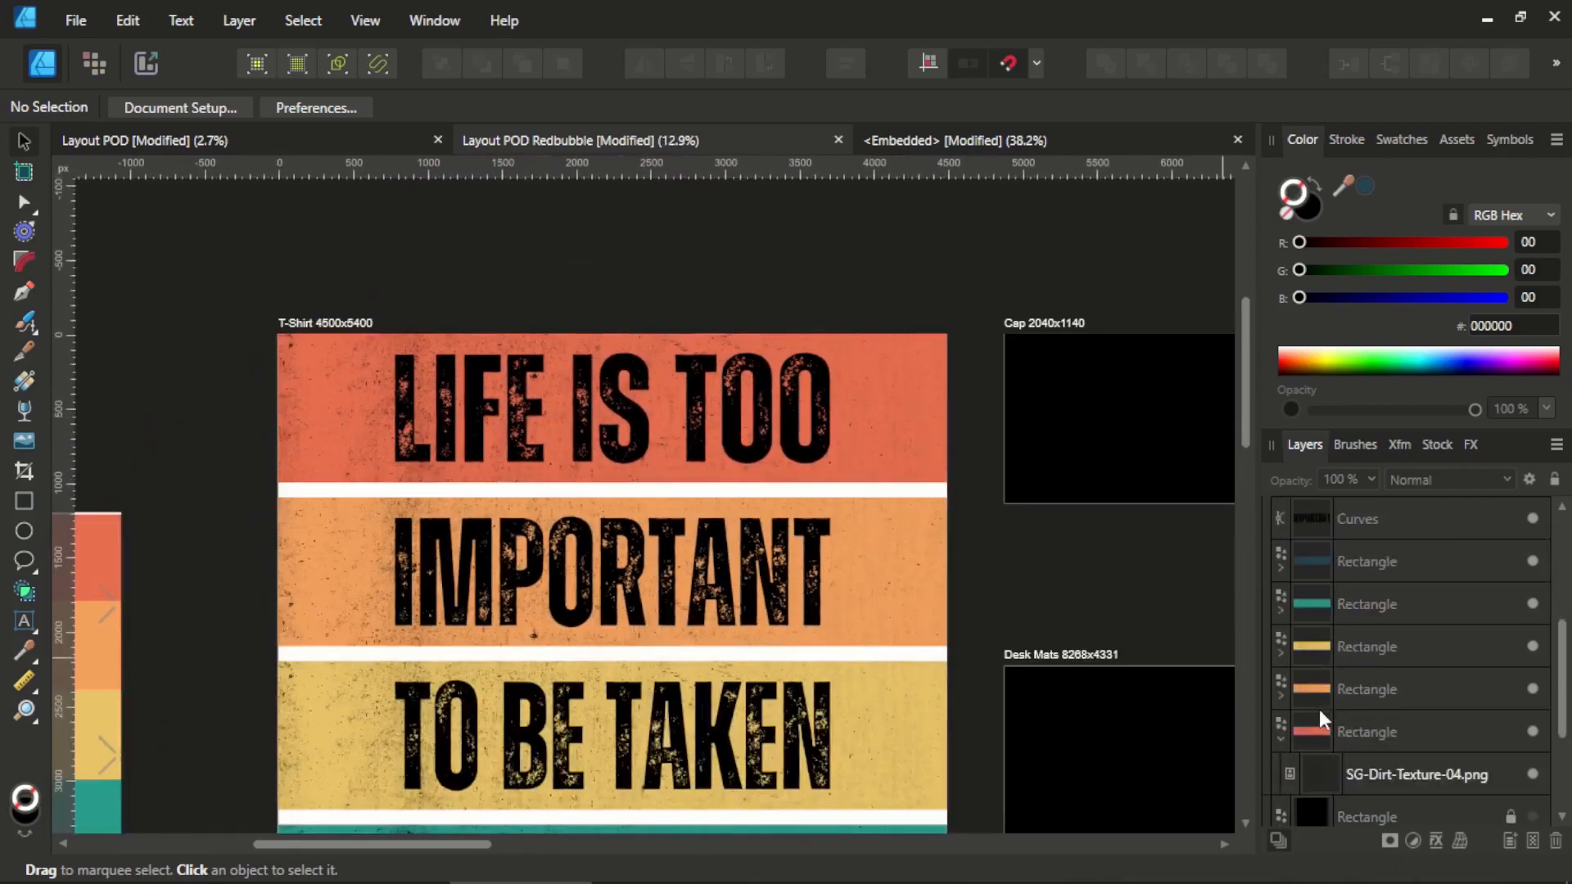
click(1314, 526)
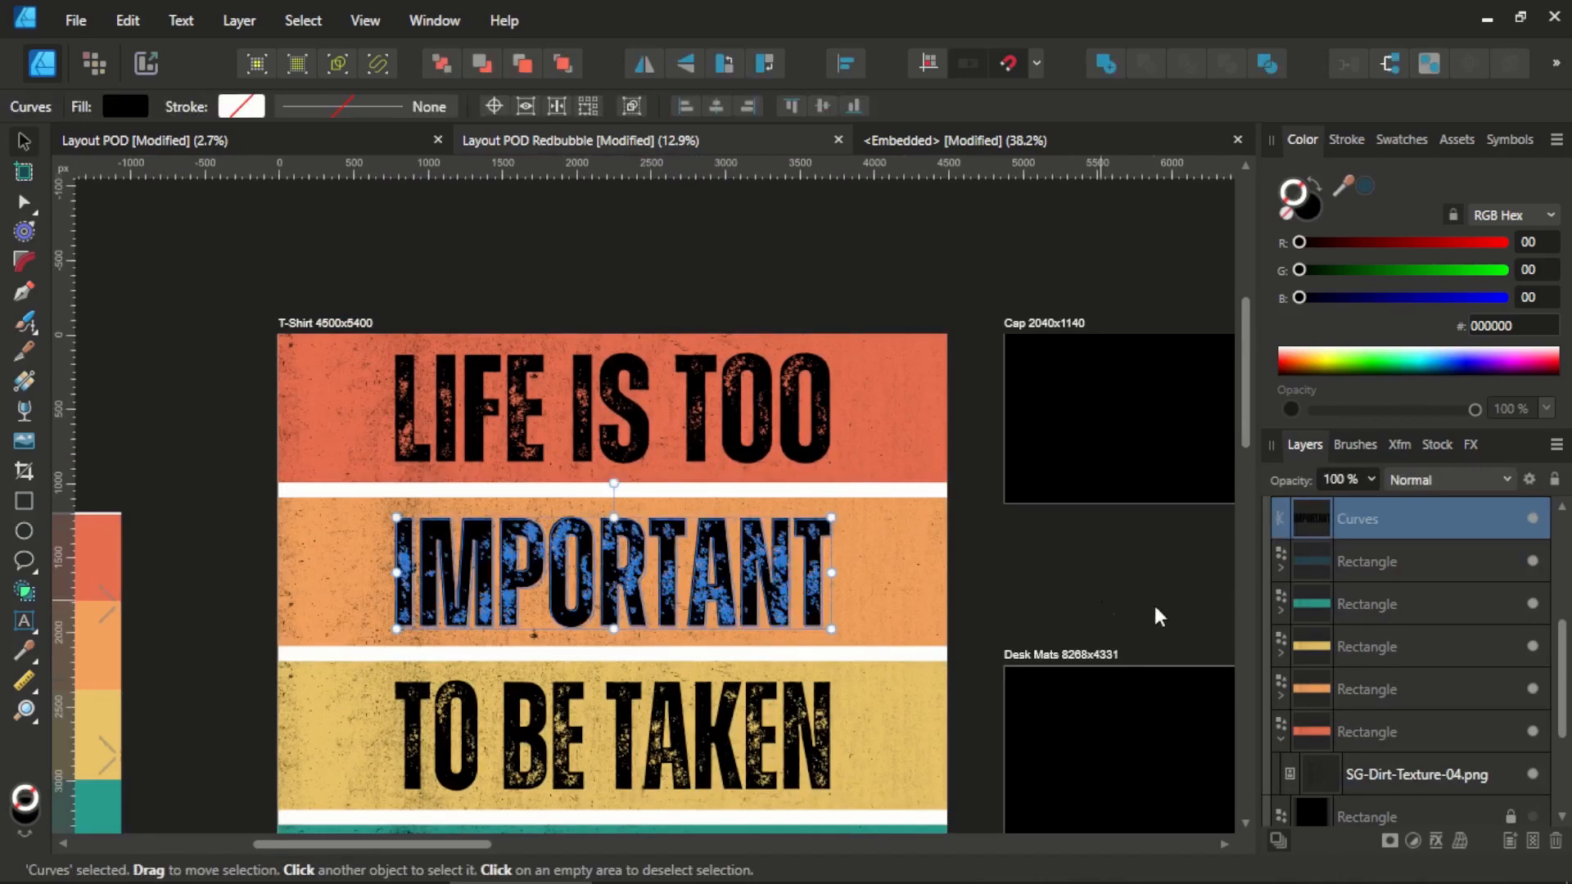
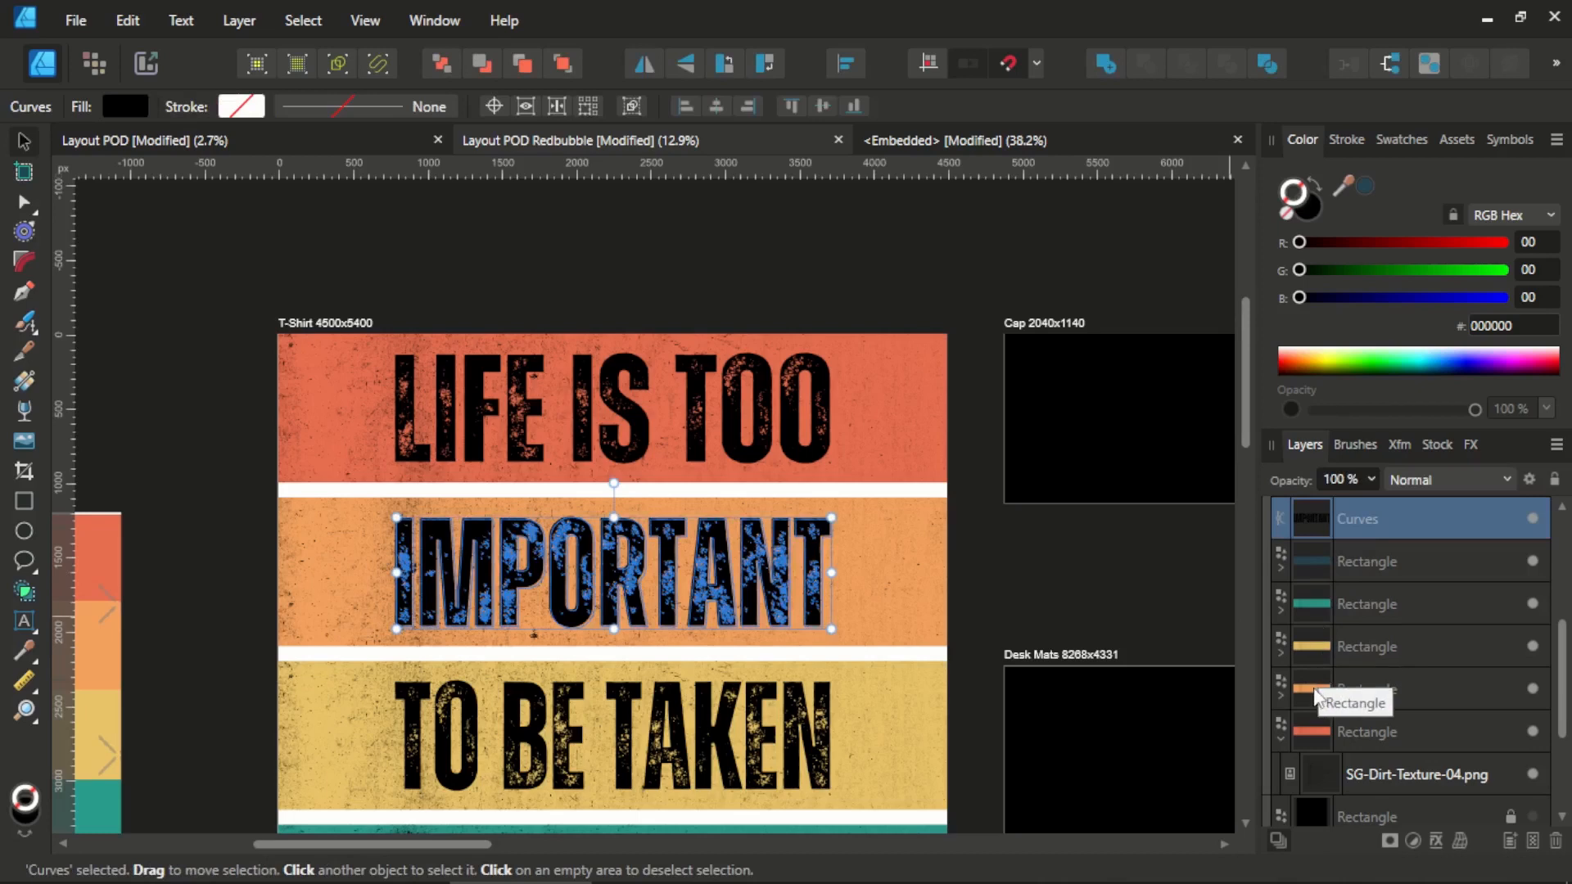
ctrl+click(1314, 694)
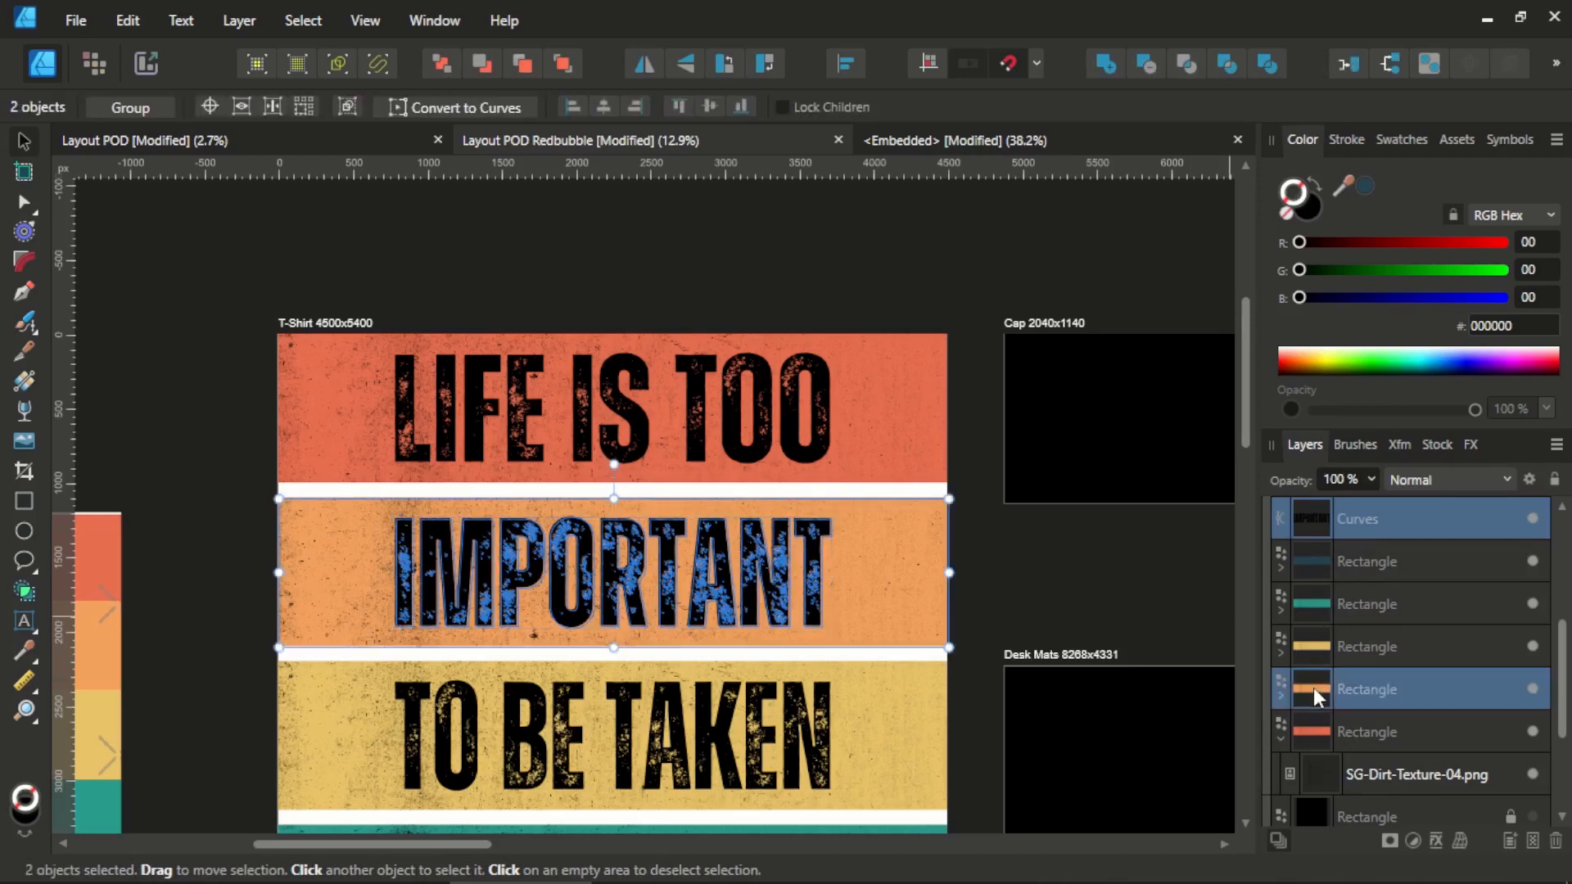
key(ctrl+g)
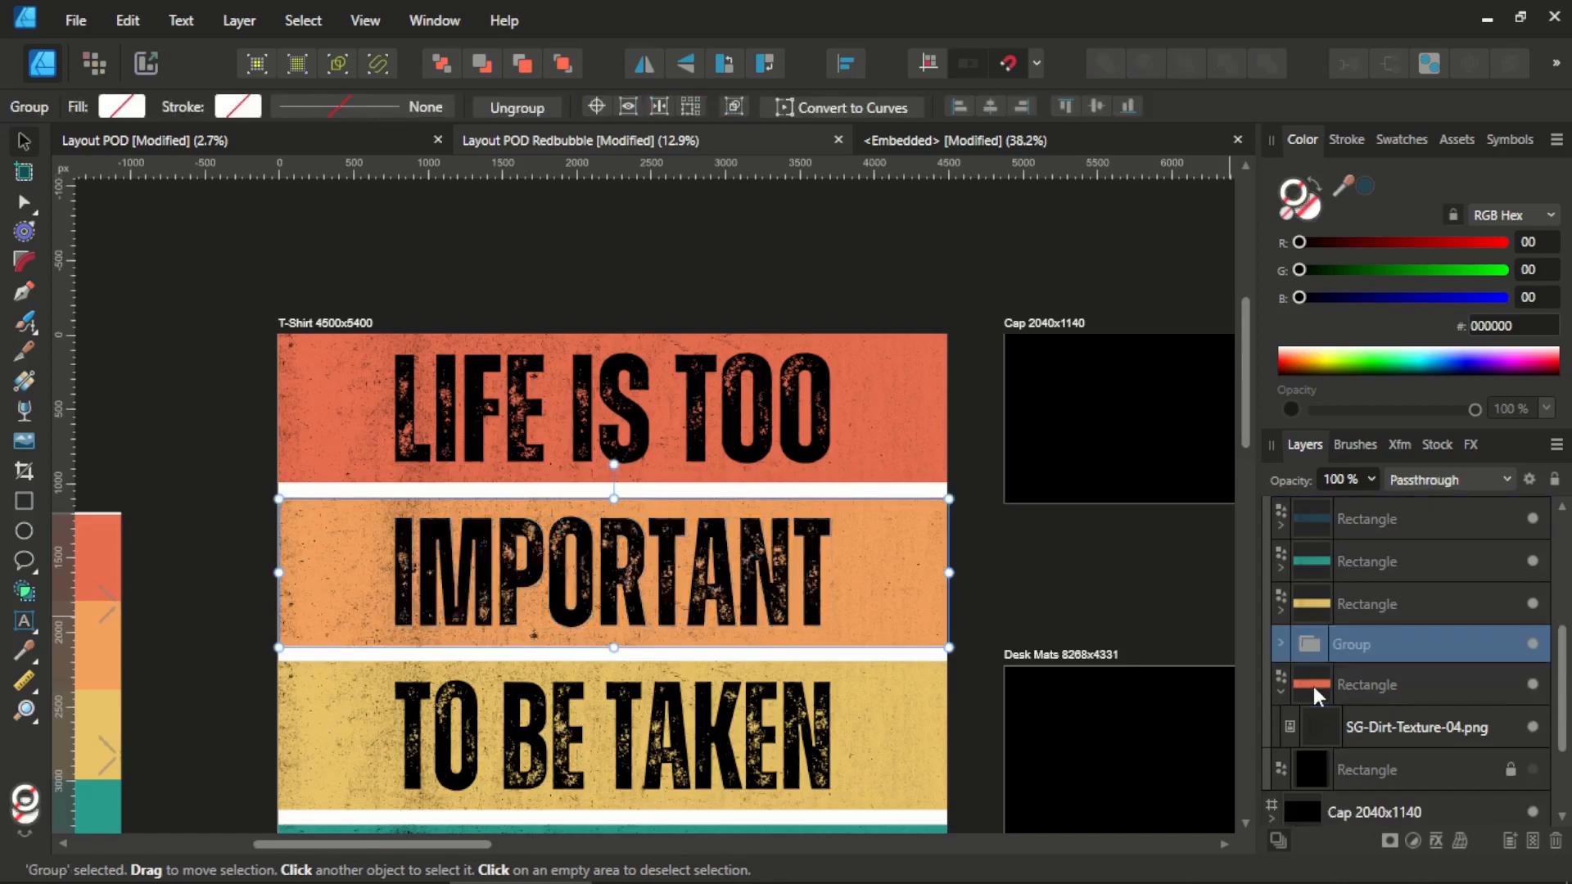
Set the blend mode of the IMPORTANT curves inside their group to Erase, and deselect them.
click(1278, 645)
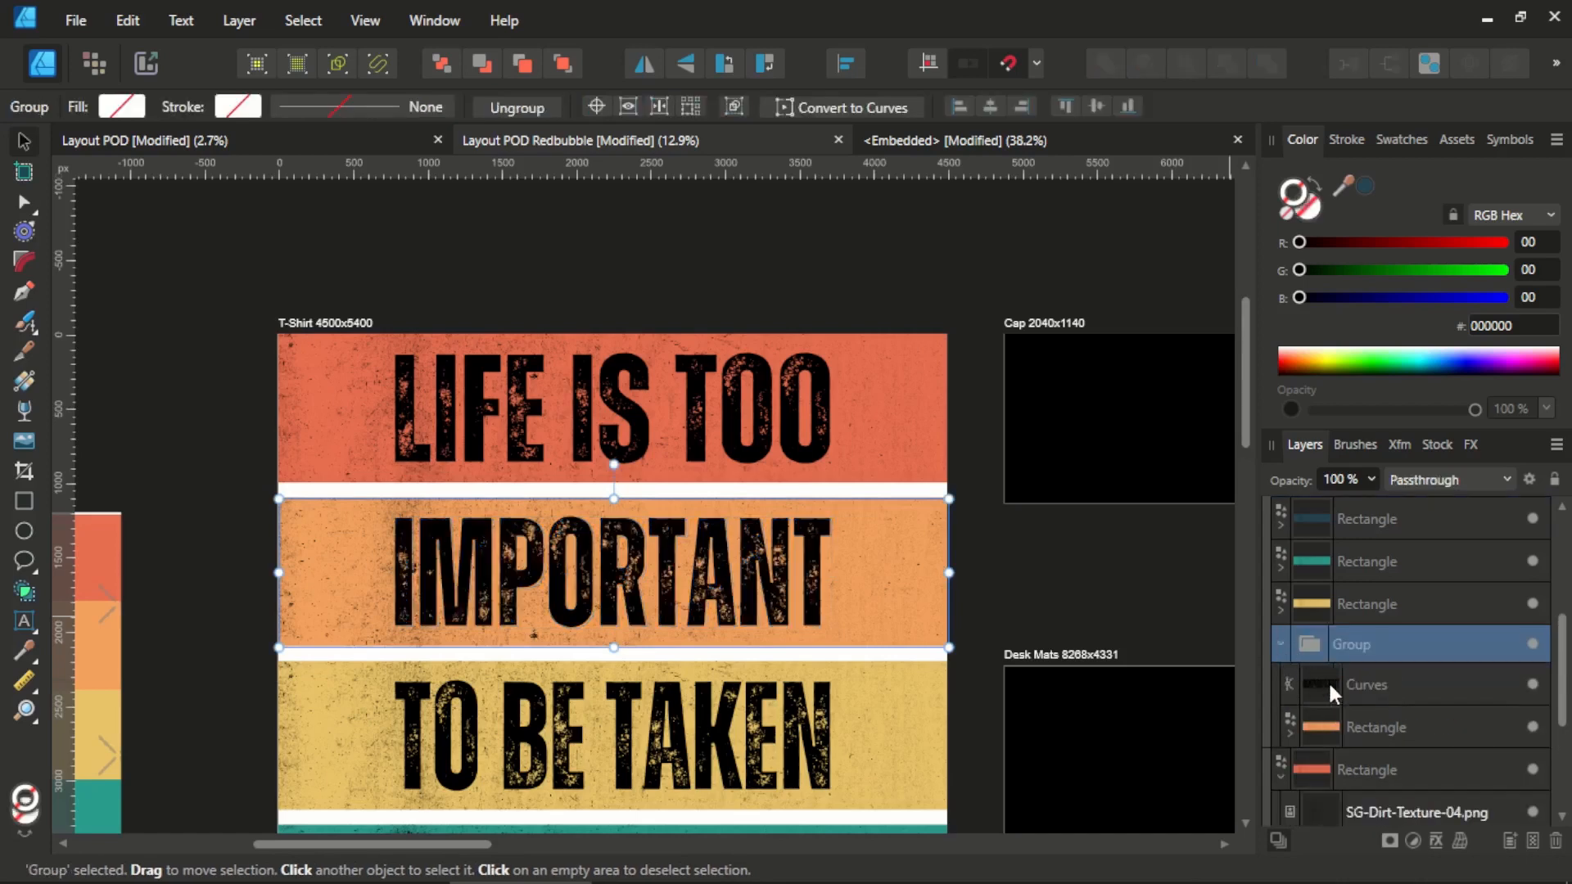
click(1327, 680)
click(1473, 479)
scroll(1442, 380, down, 10)
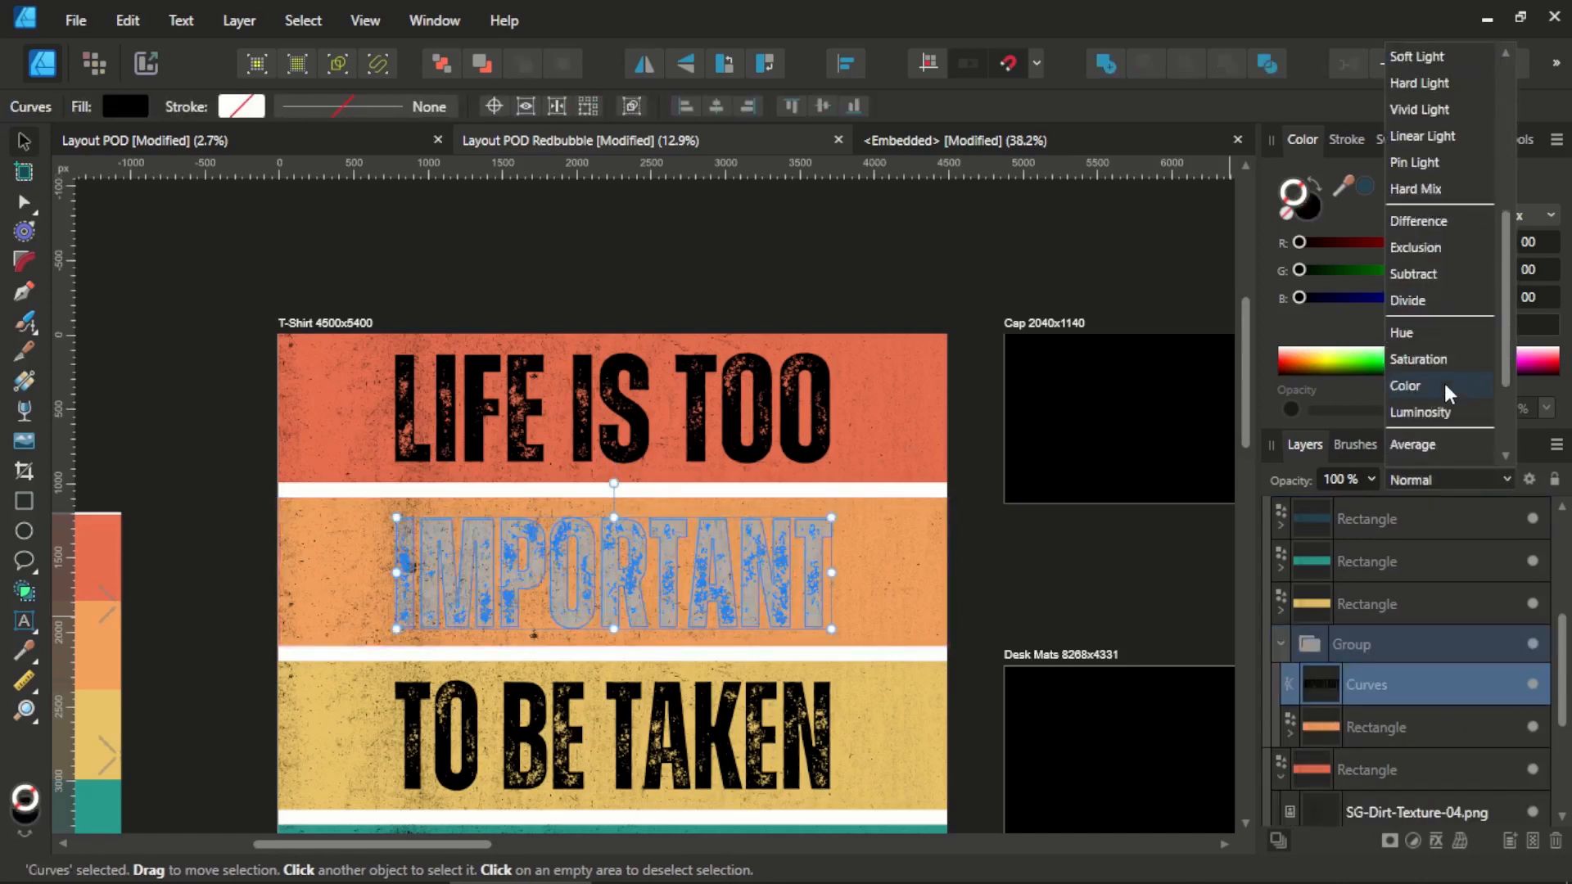
click(1421, 449)
click(915, 256)
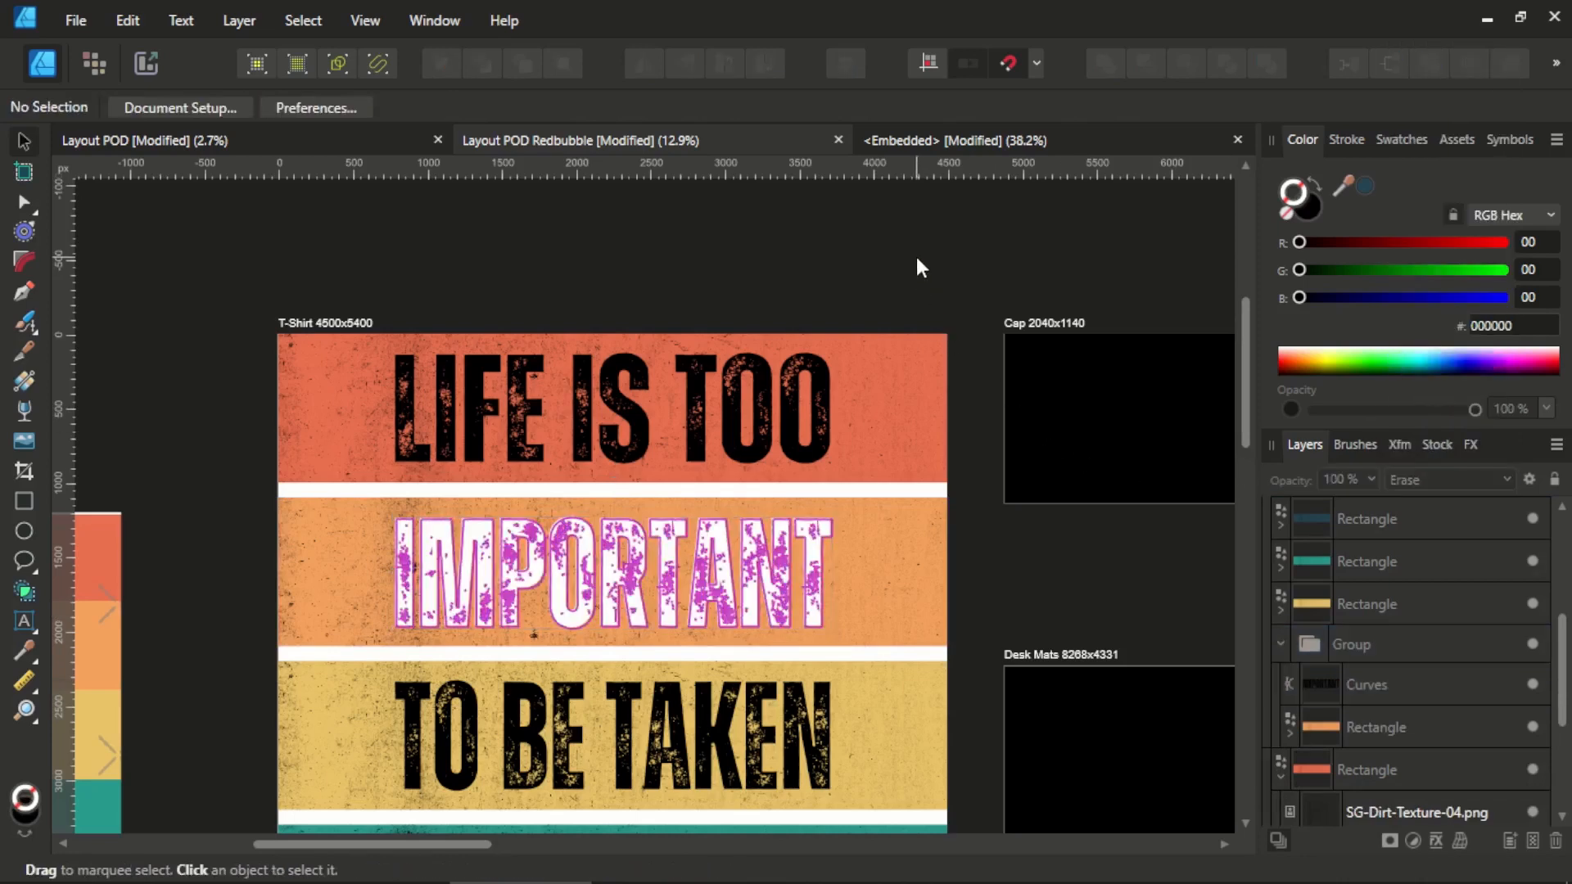
Group the TO BE TAKEN lettering curves with the yellow stripe rectangle.
scroll(983, 450, down, 2)
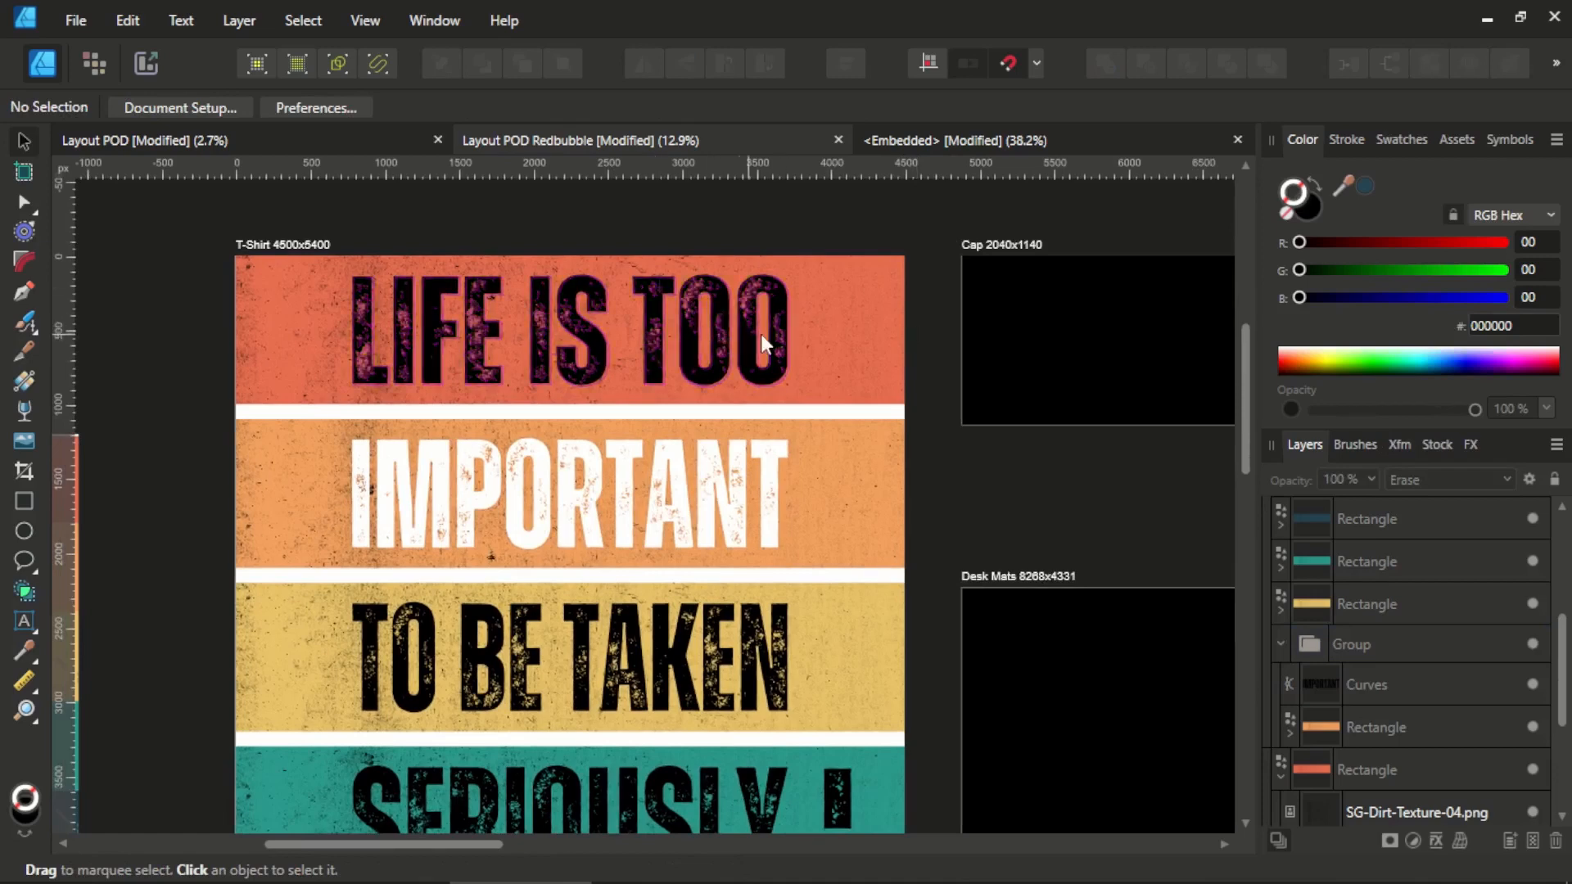
scroll(1324, 621, up, 3)
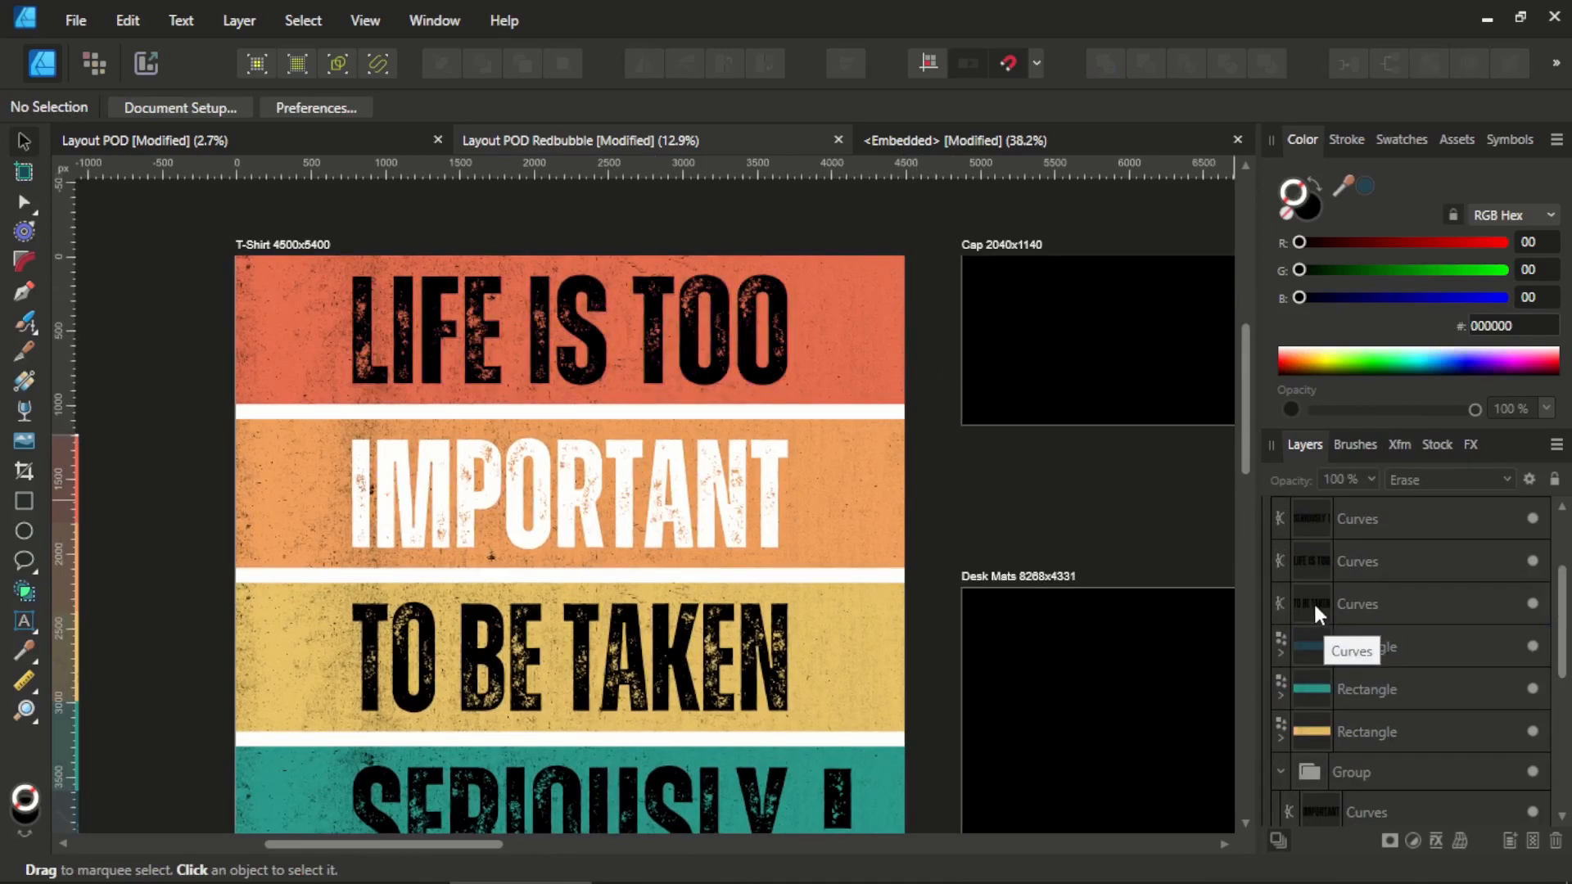
click(1315, 605)
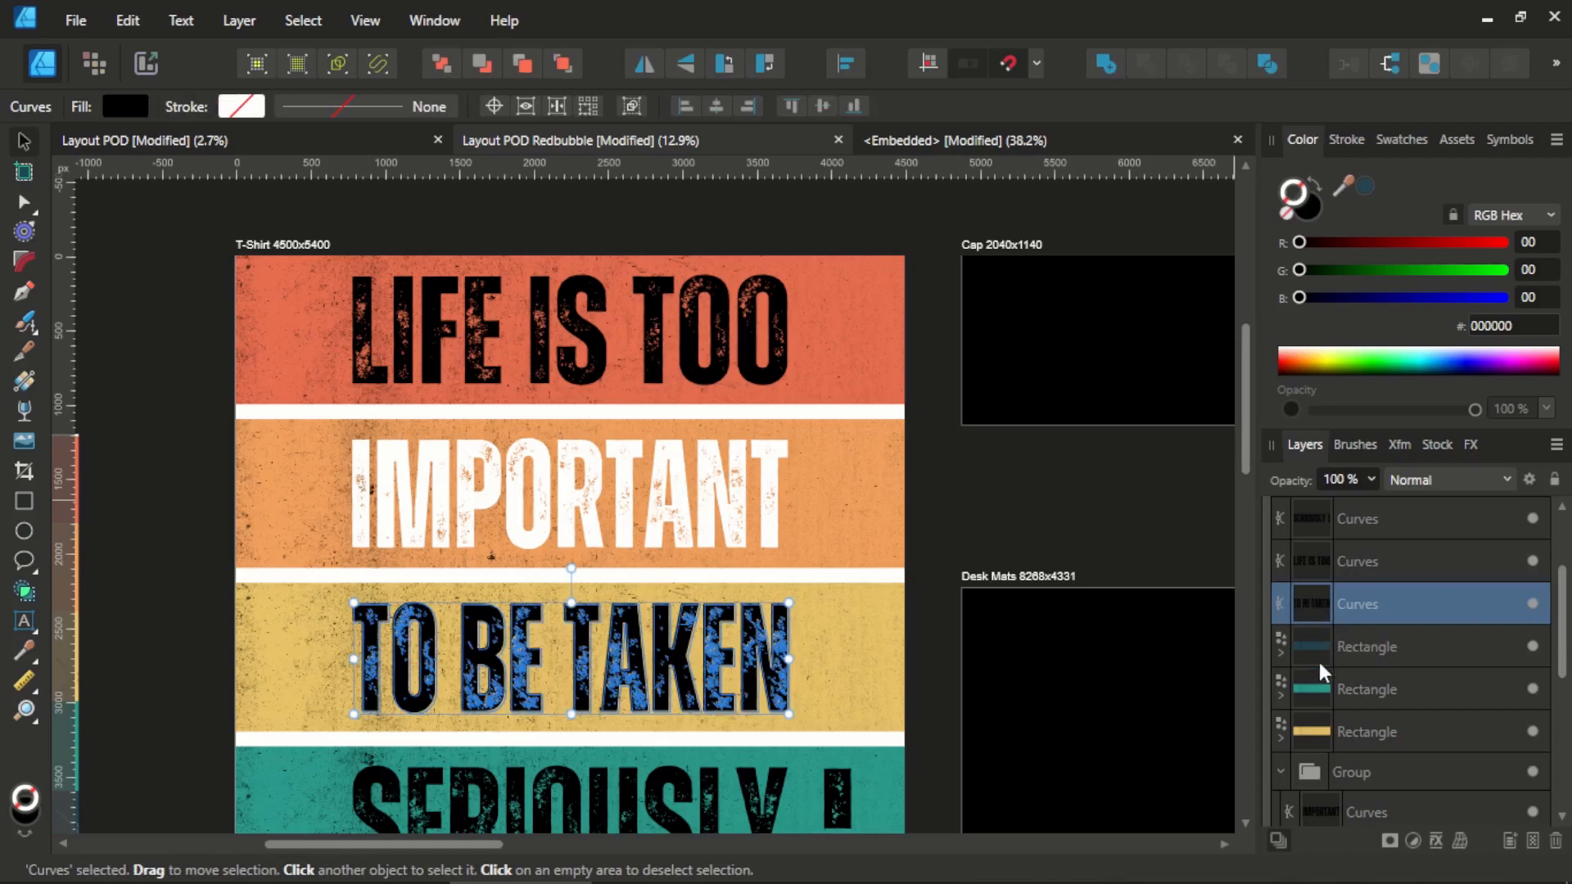
ctrl+click(1323, 728)
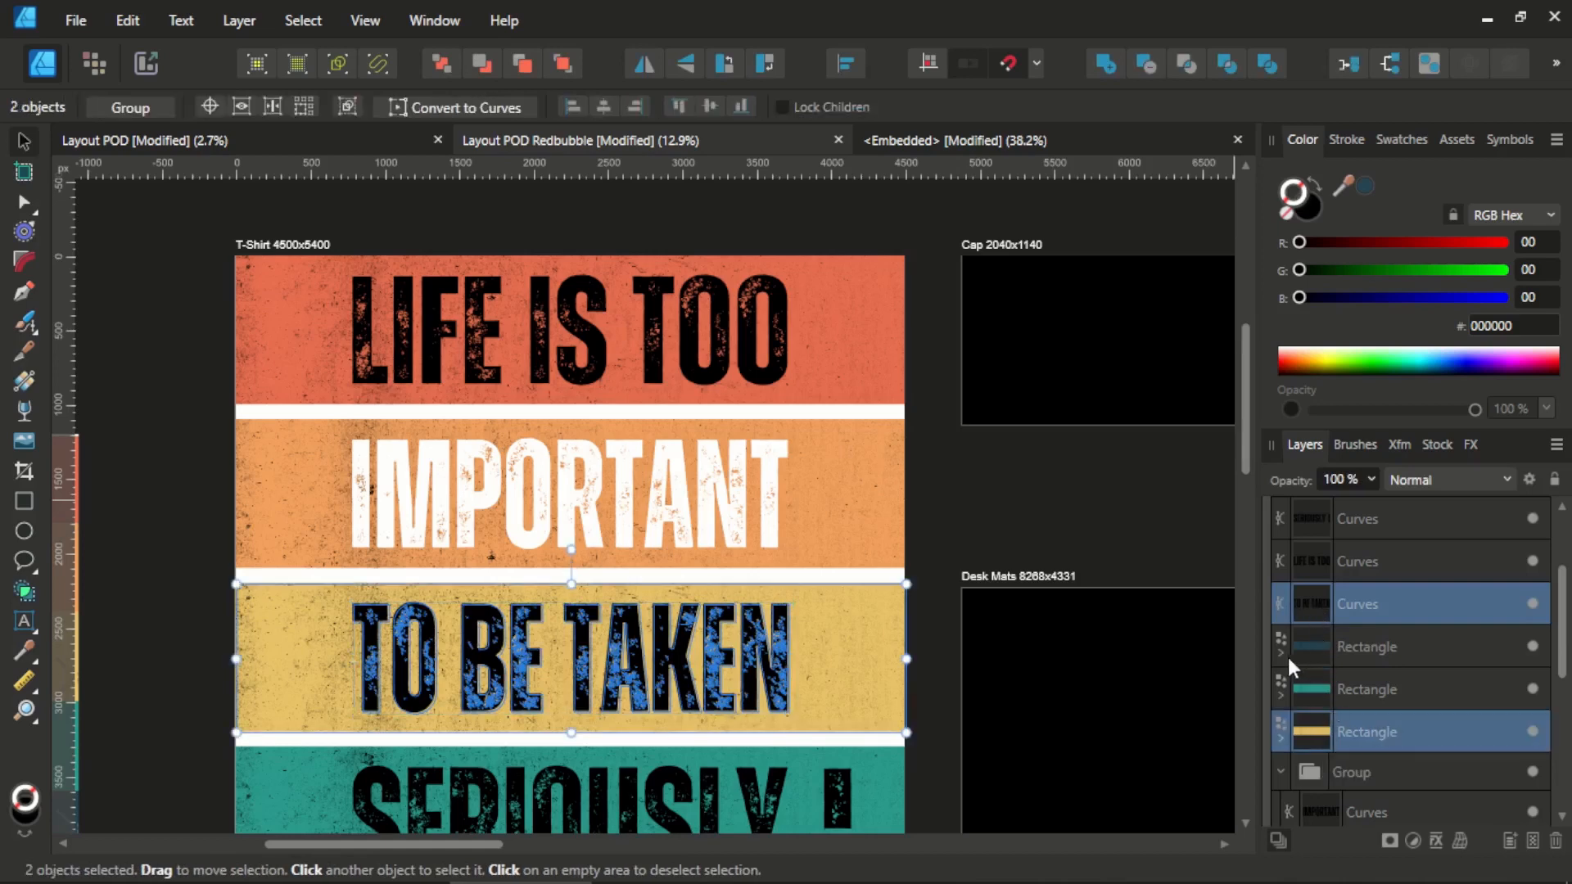
key(ctrl+g)
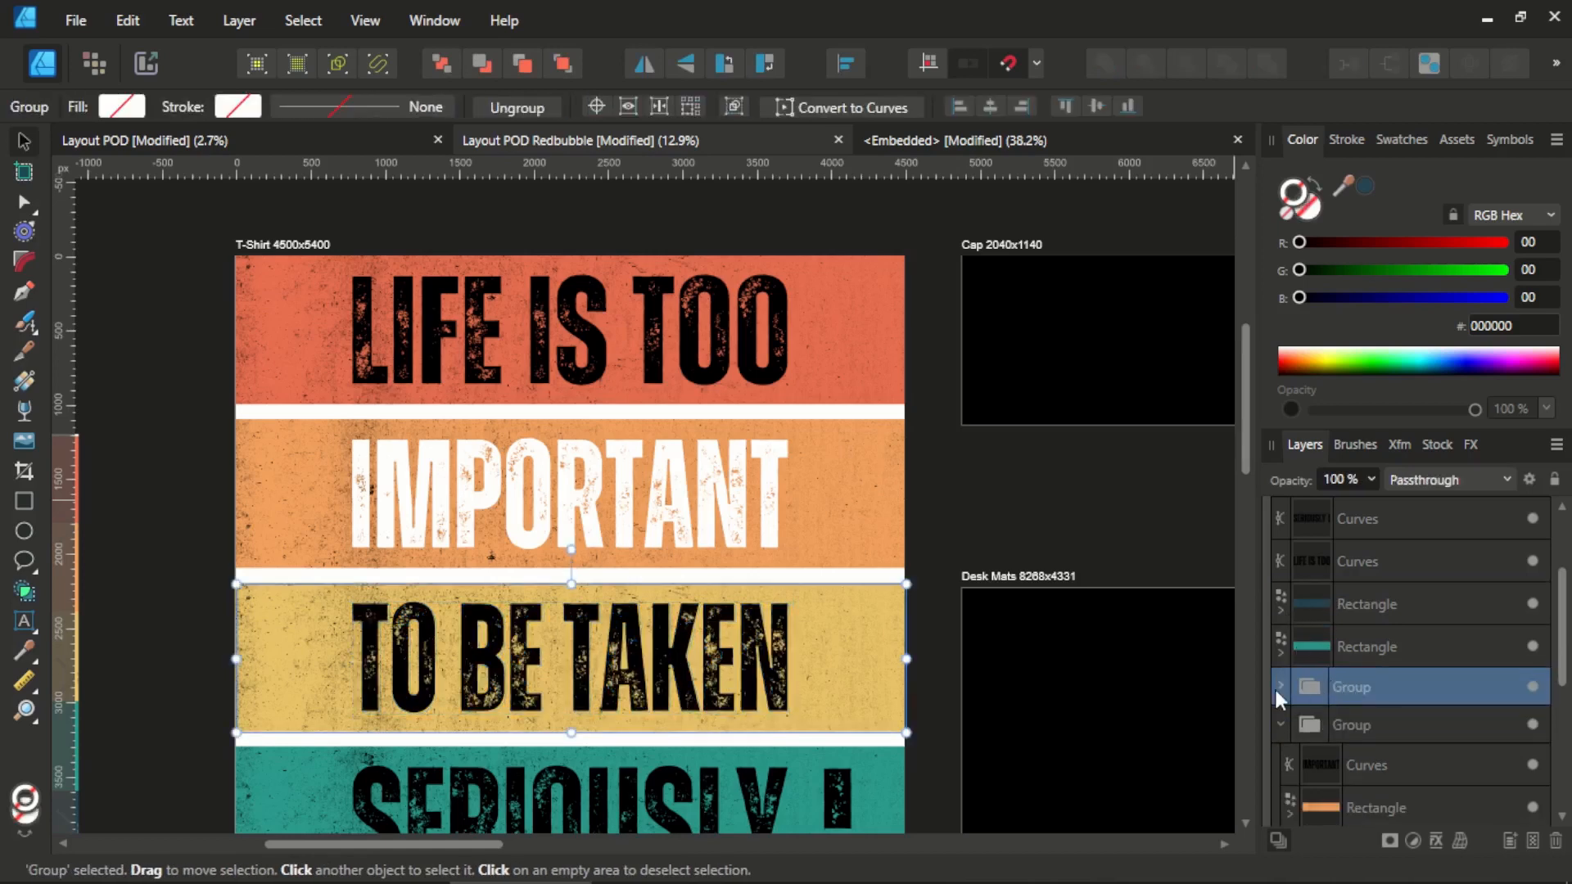
Set the blend mode of the TO BE TAKEN curves inside their group to Erase, and deselect them.
click(1279, 689)
click(1371, 726)
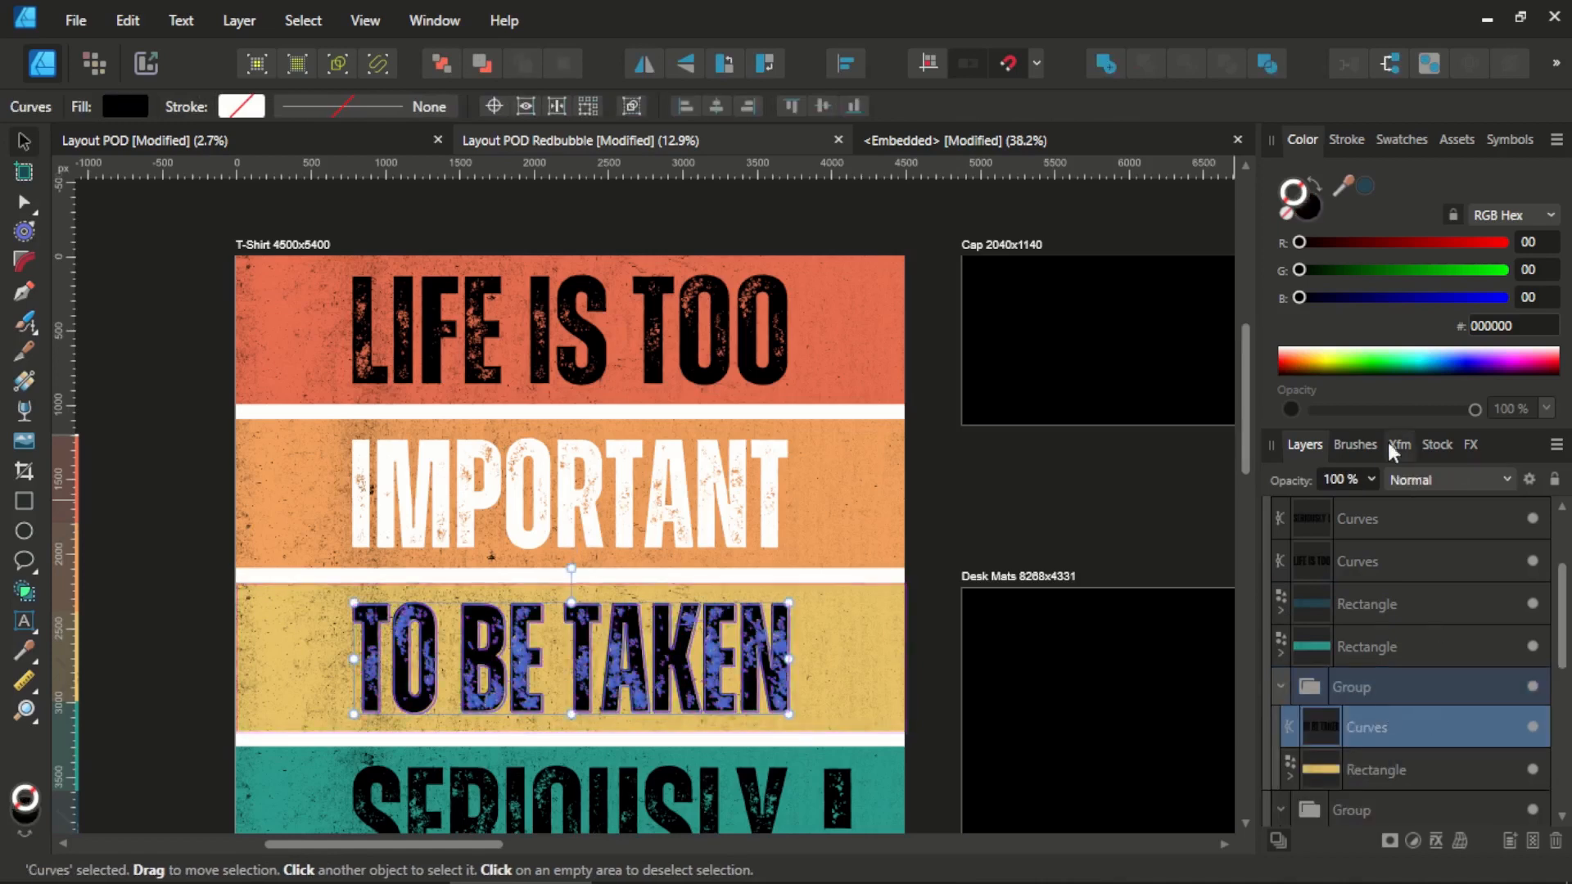
click(1432, 483)
scroll(1421, 455, down, 5)
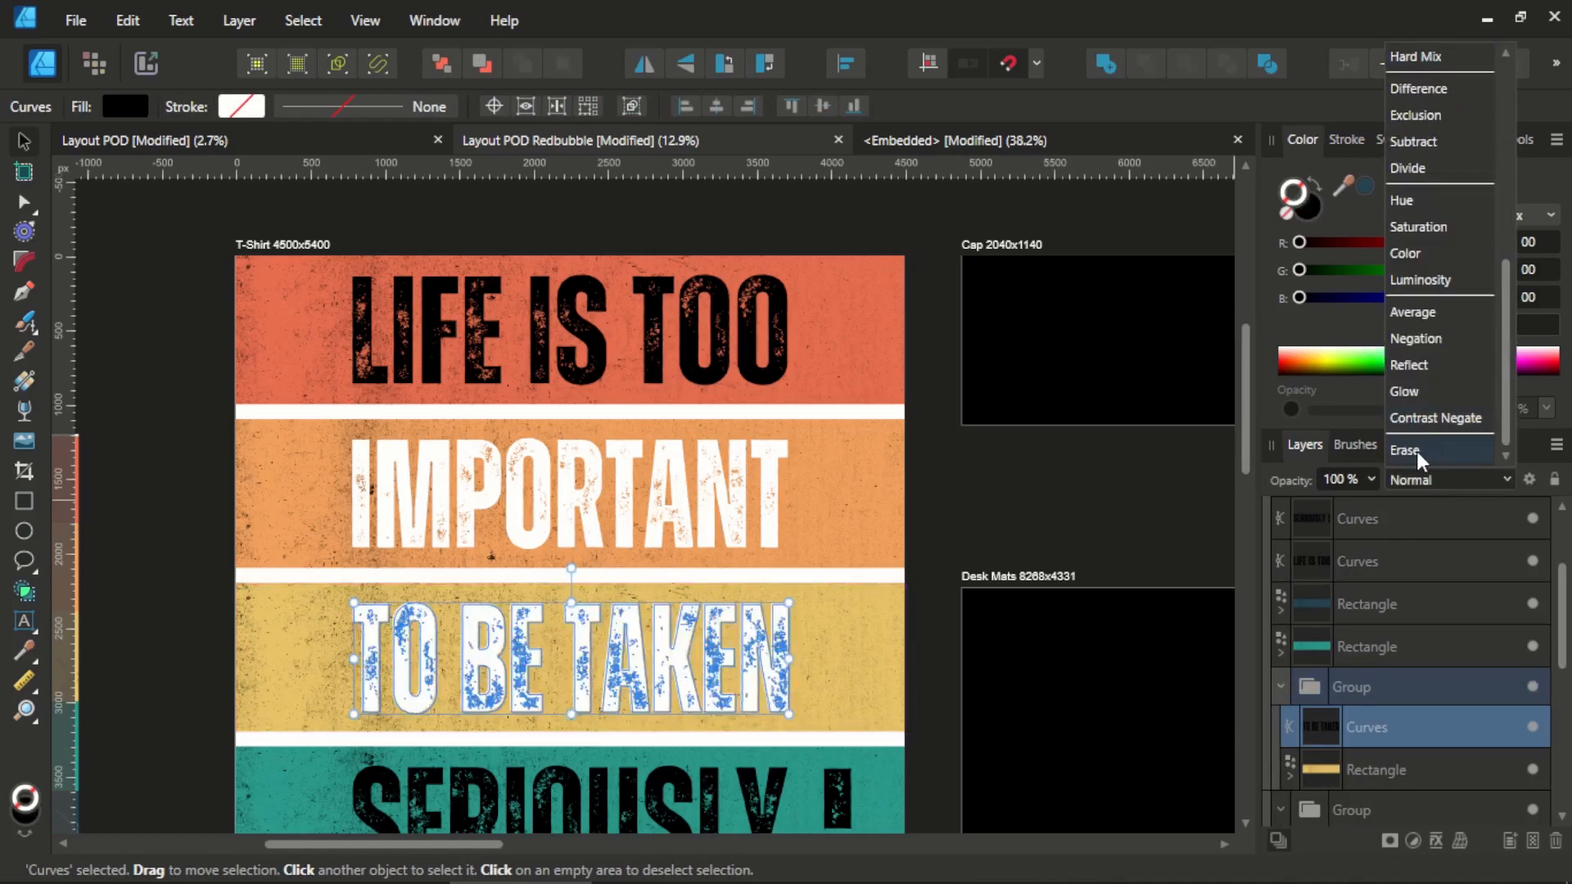
click(1416, 450)
click(1013, 466)
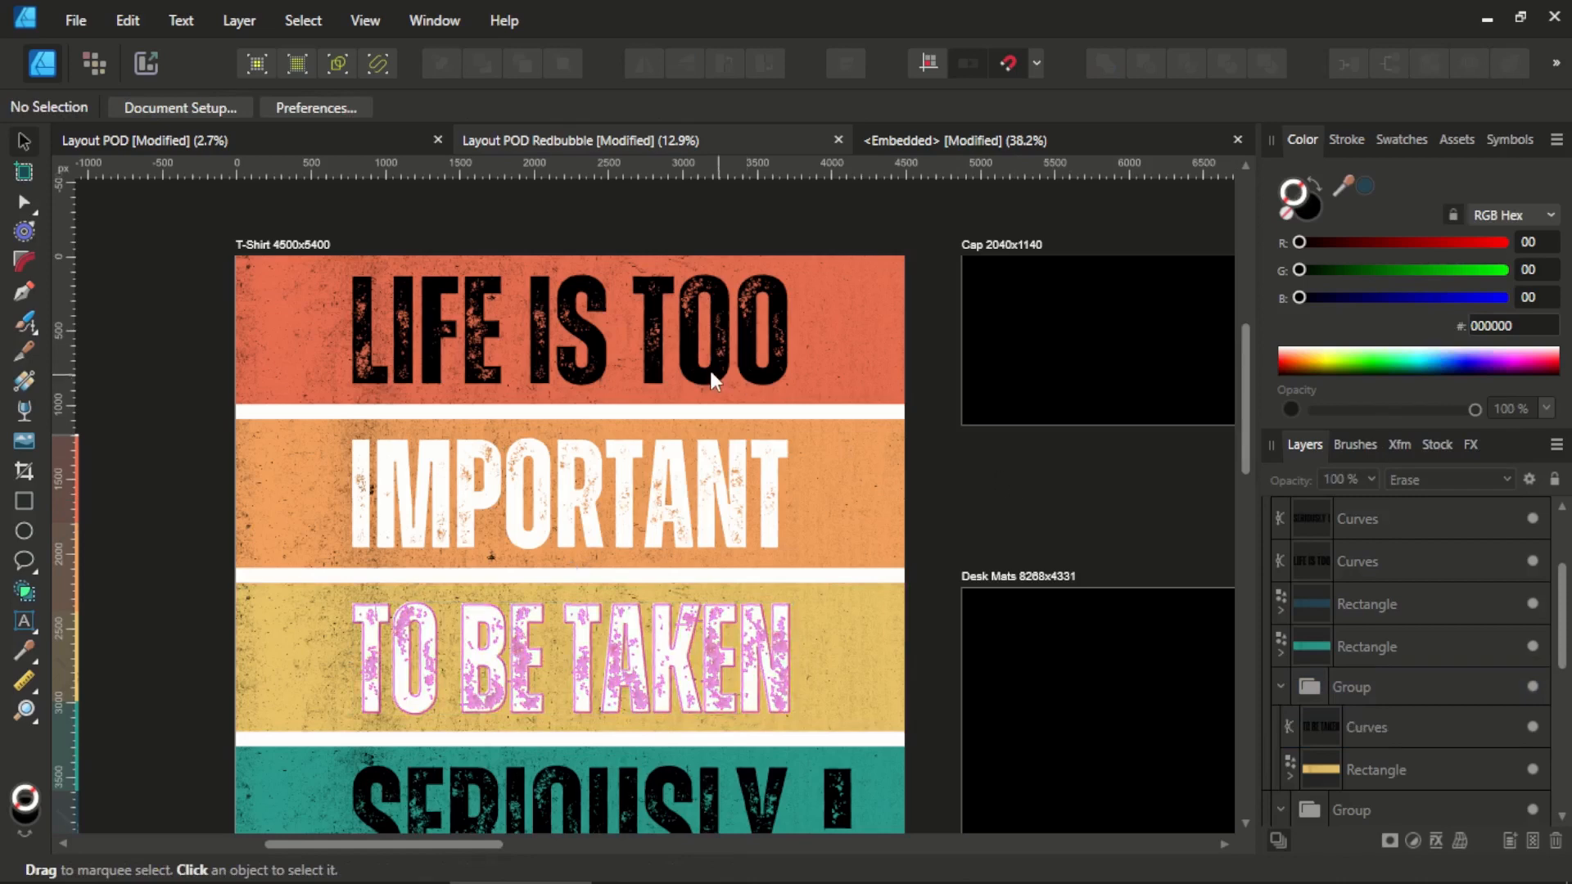
Group the LIFE IS TOO lettering curves with the red stripe rectangle.
click(1304, 562)
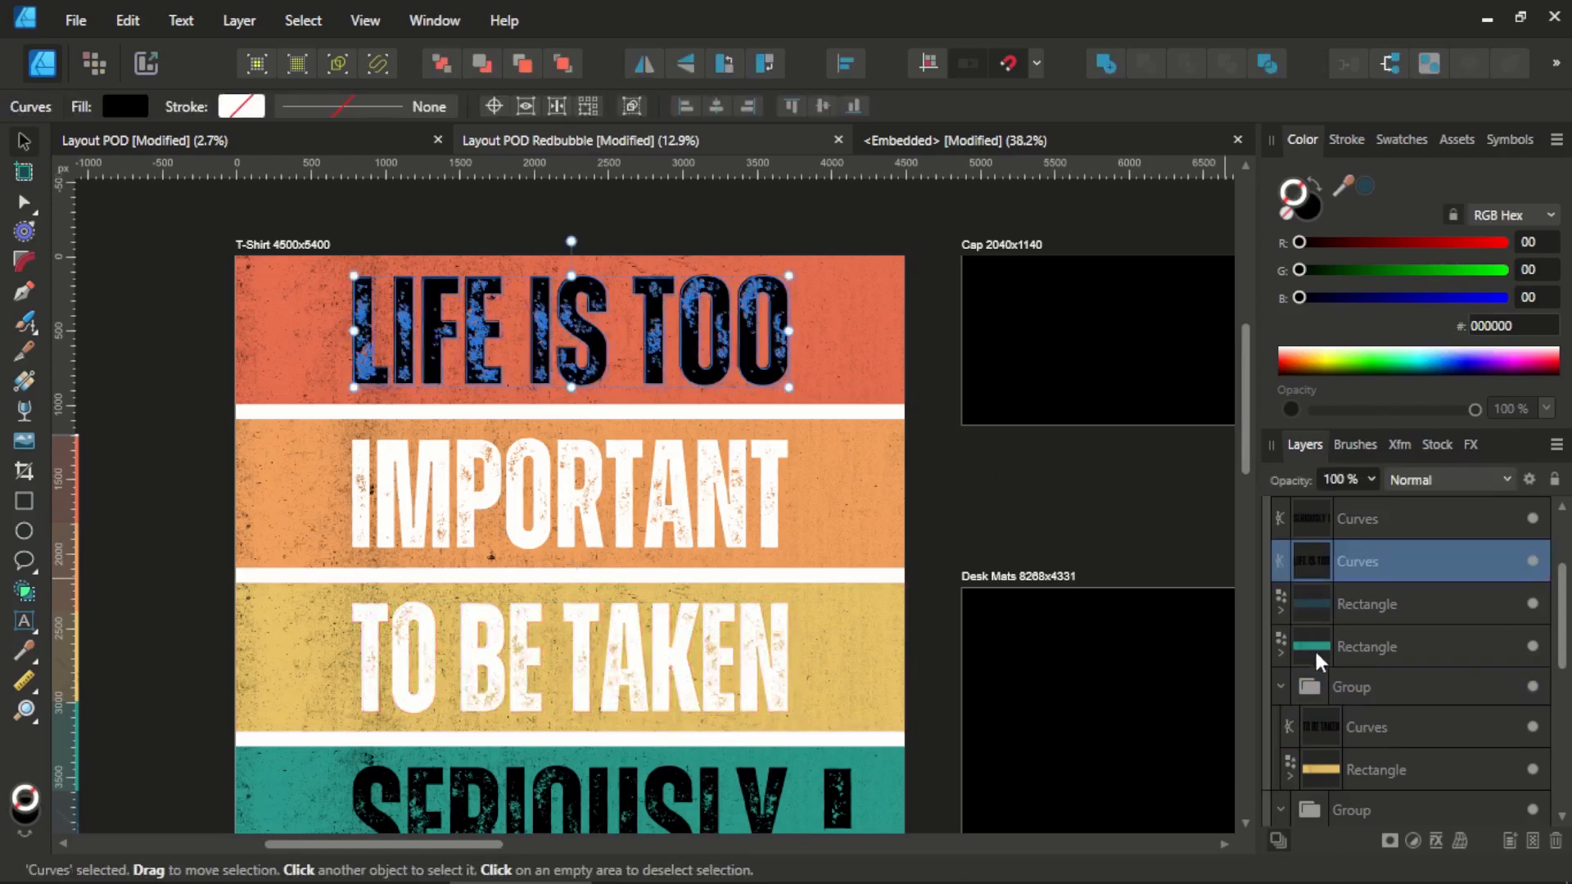
scroll(1317, 663, down, 3)
ctrl+click(1316, 691)
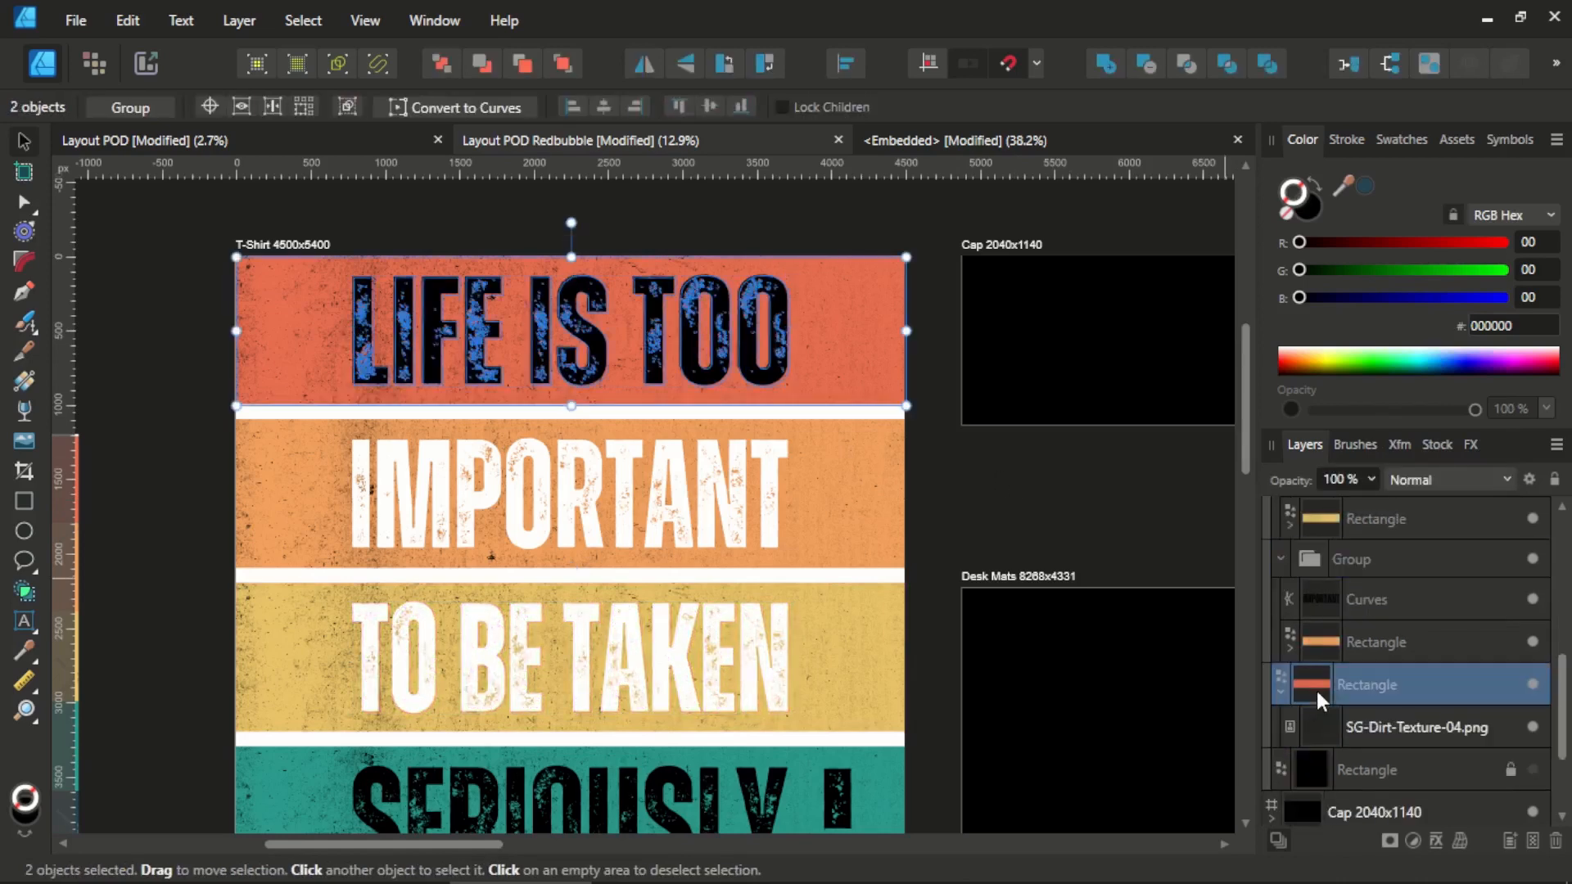
key(ctrl+g)
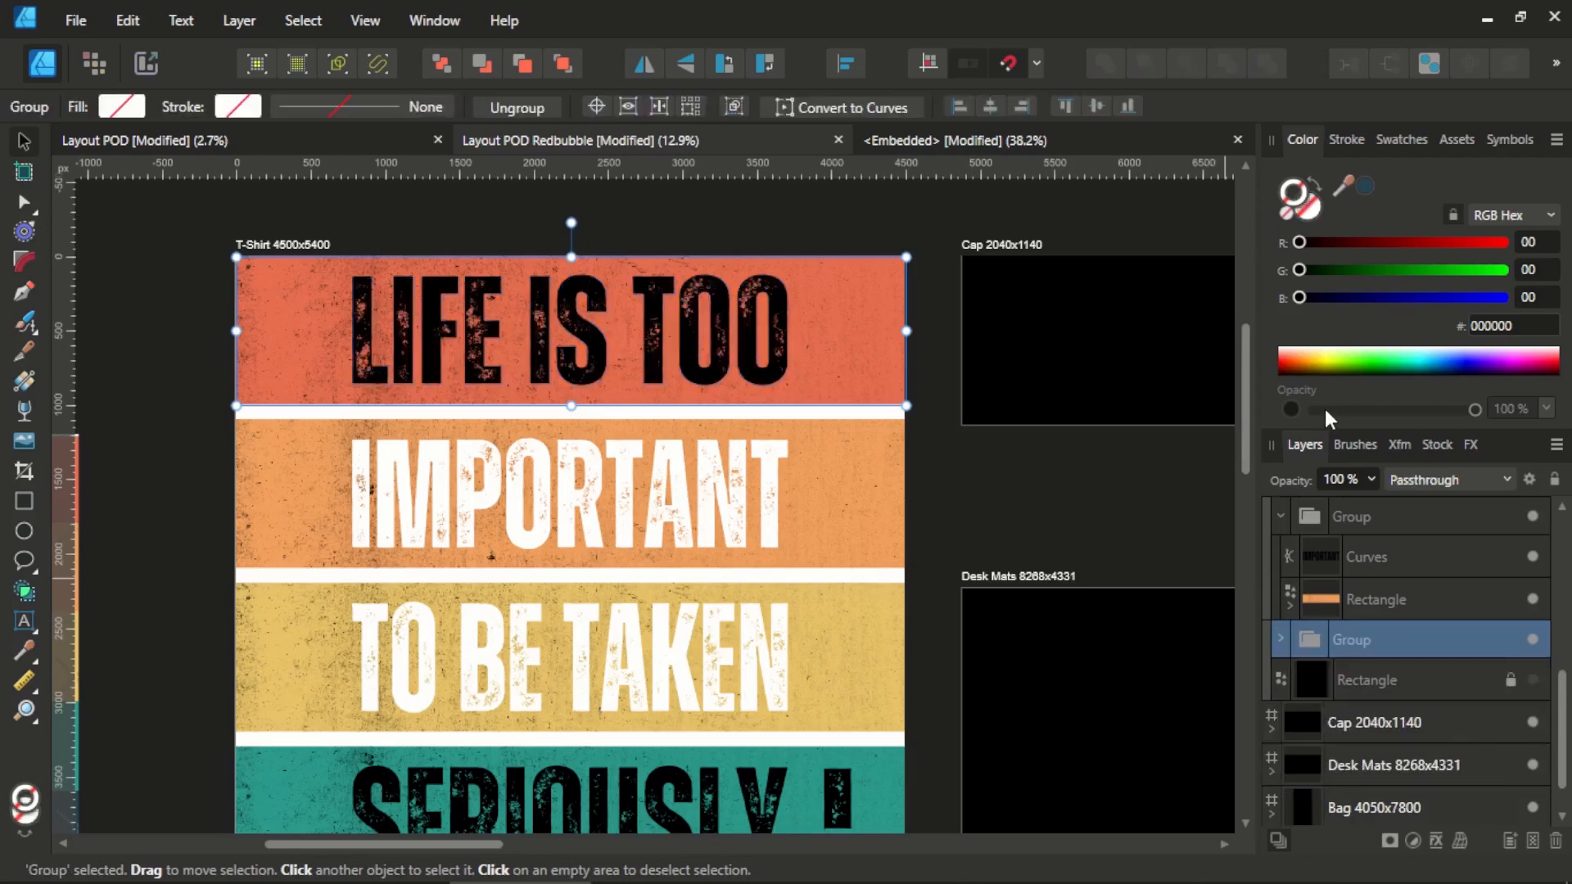
Set the blend mode of the LIFE IS TOO curves inside their group to Erase, and deselect them.
click(1281, 638)
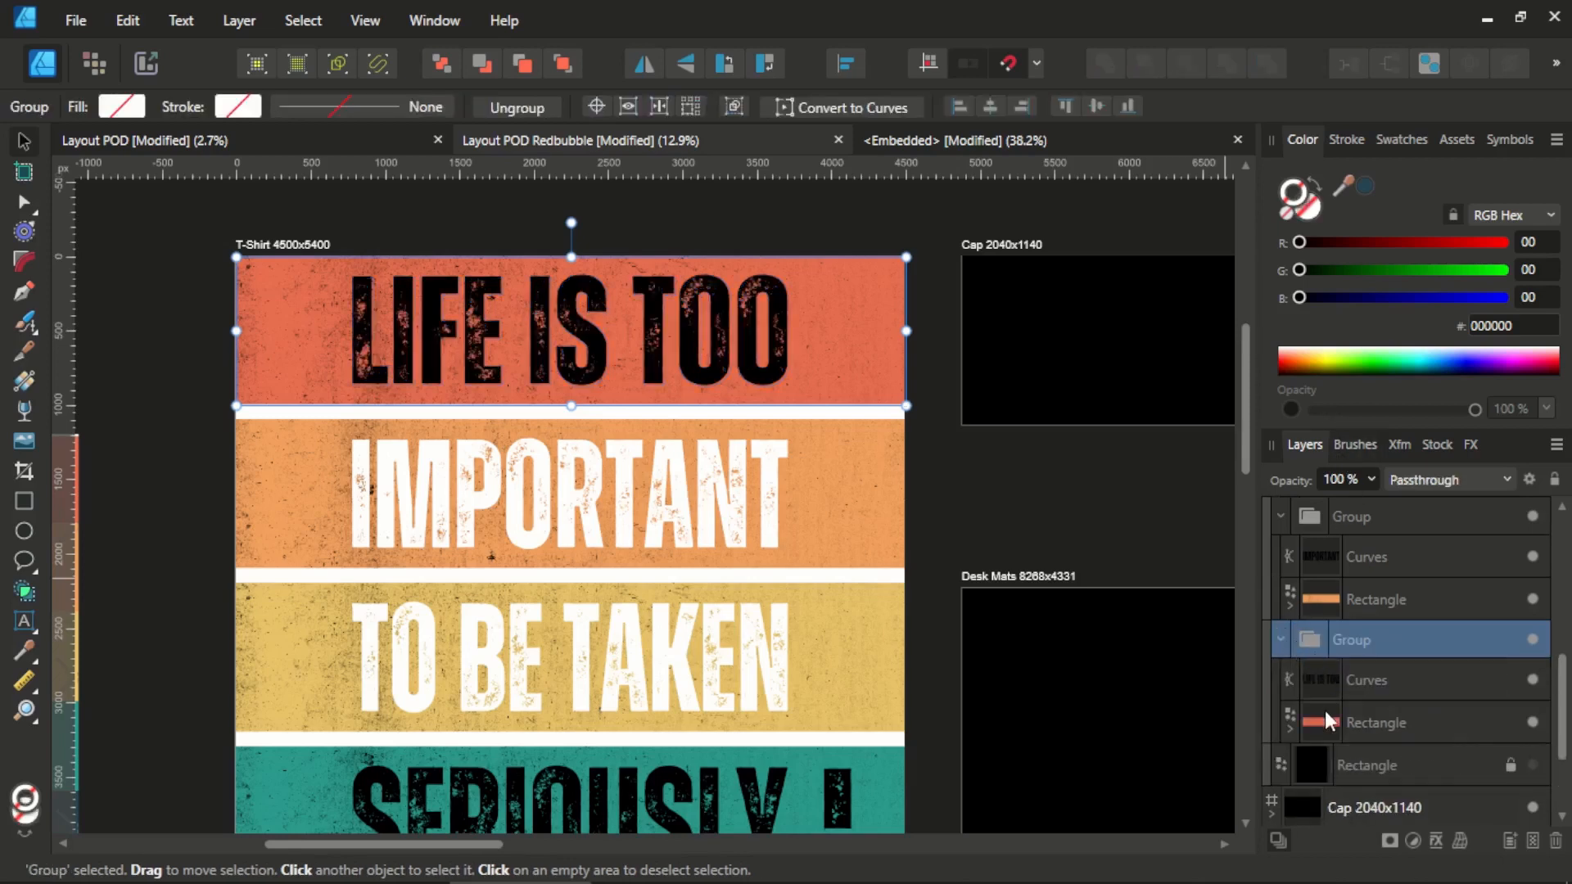
click(1324, 711)
click(1324, 678)
click(1409, 481)
scroll(1403, 444, down, 5)
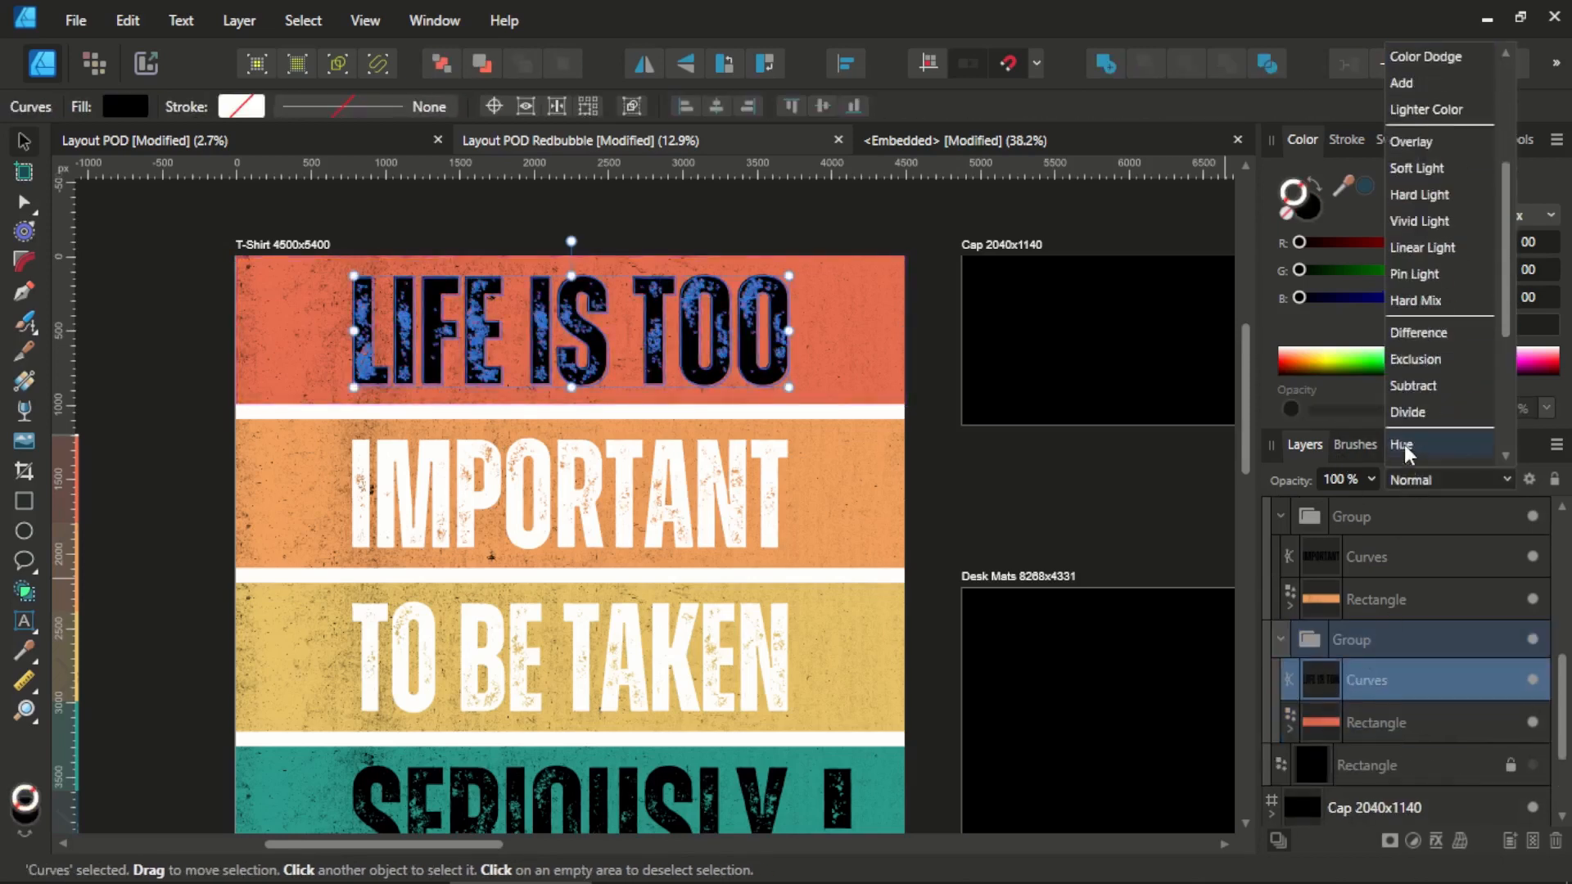
click(1417, 450)
click(941, 391)
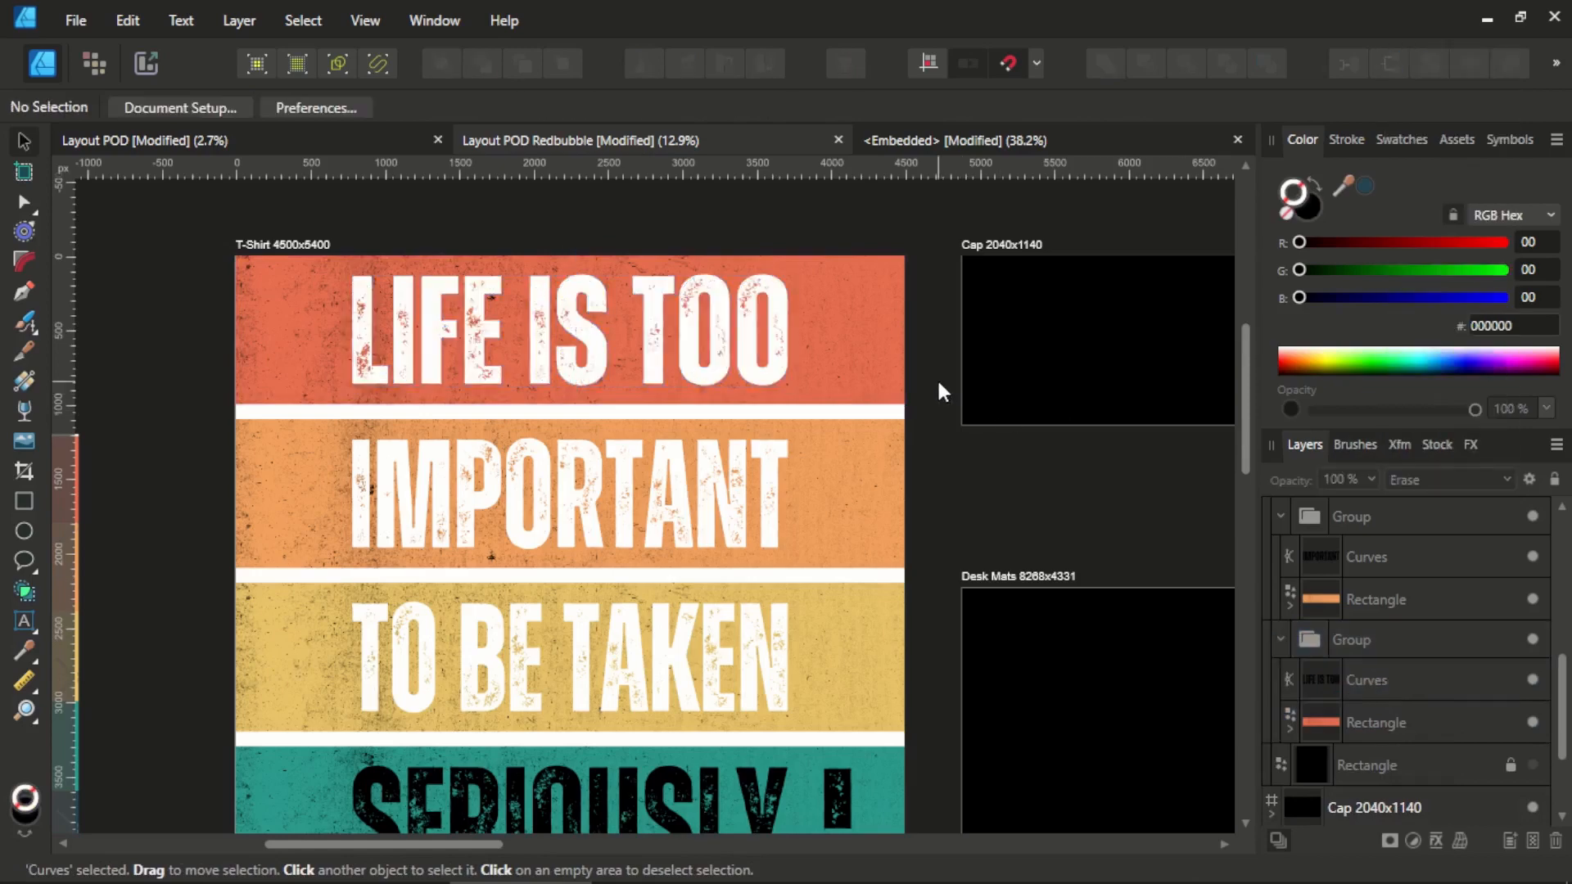
Collapse the orange and red stripe groups, and group the SERIOUSLY ! lettering curves with the teal stripe rectangle.
scroll(941, 413, down, 5)
scroll(942, 415, down, 1)
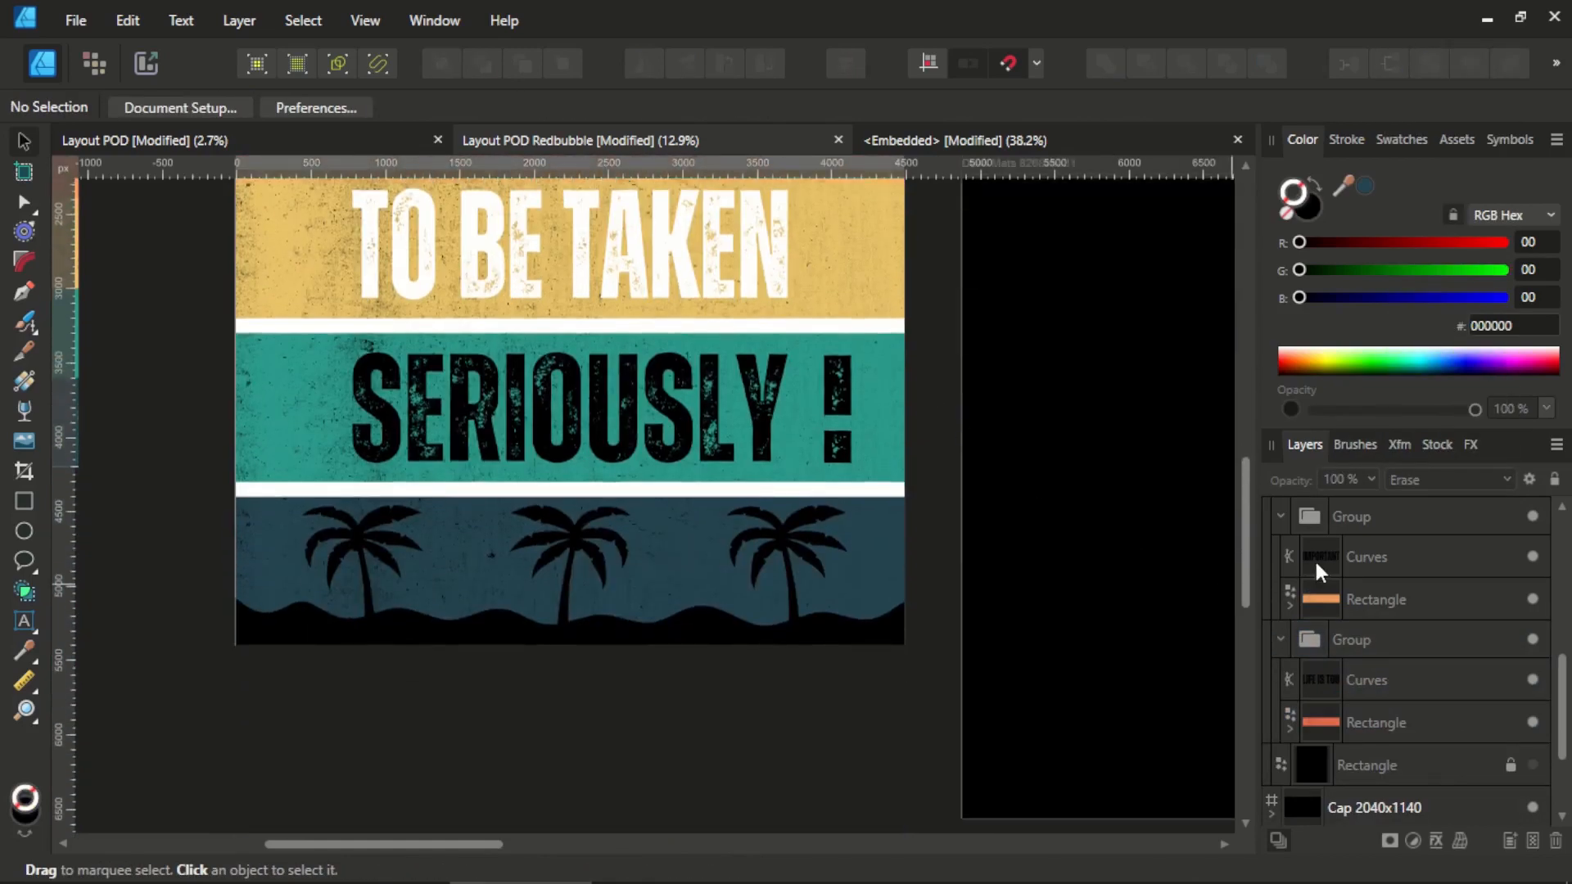
click(1281, 528)
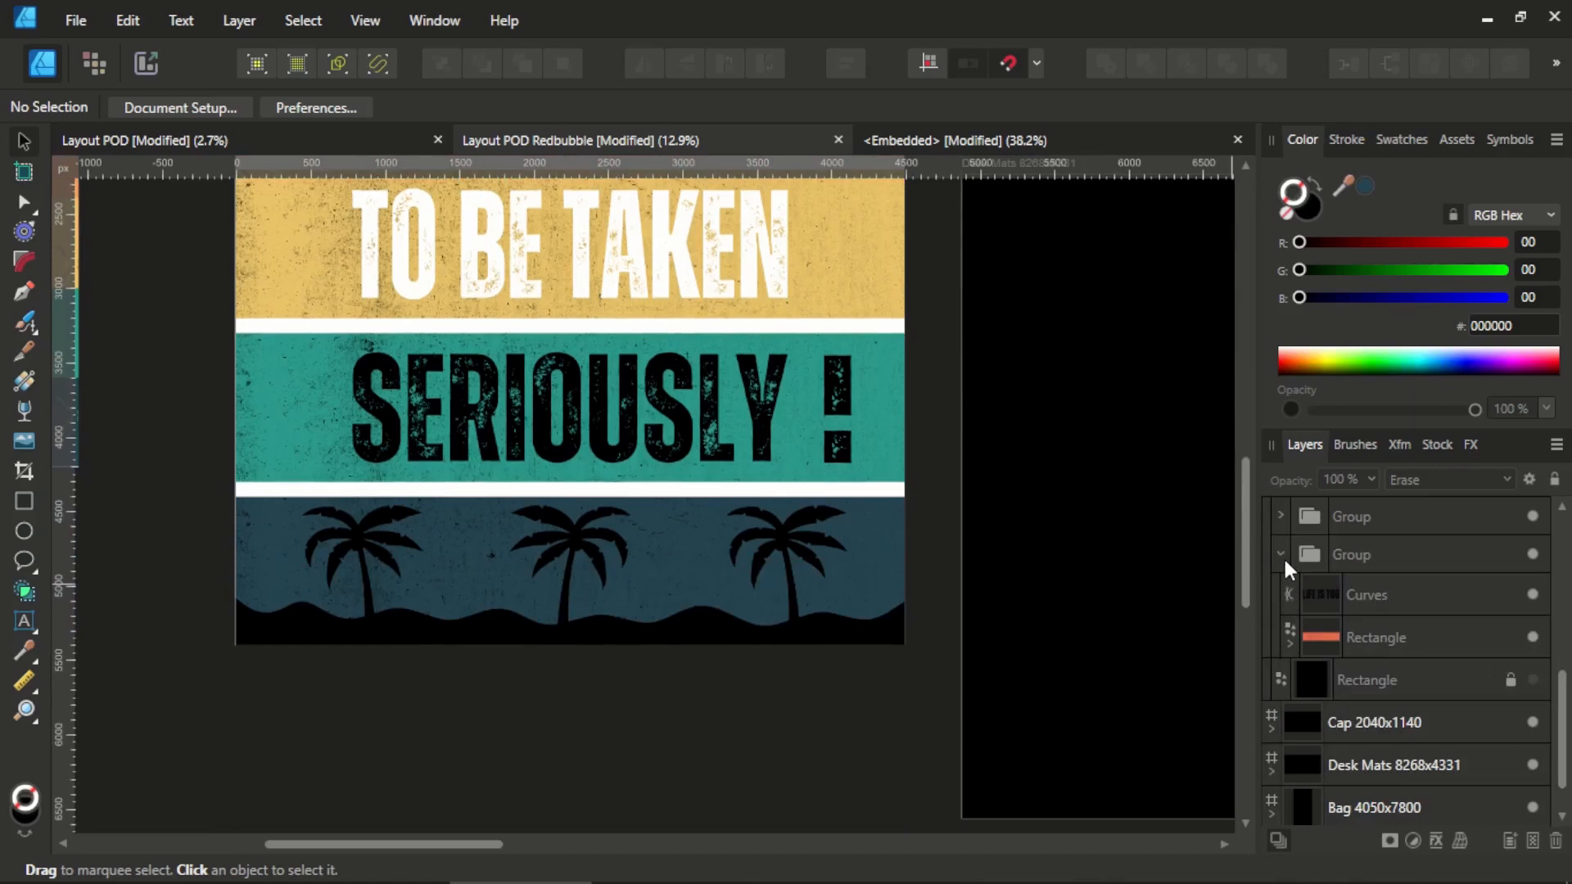
click(1283, 558)
click(1286, 593)
scroll(1288, 688, up, 2)
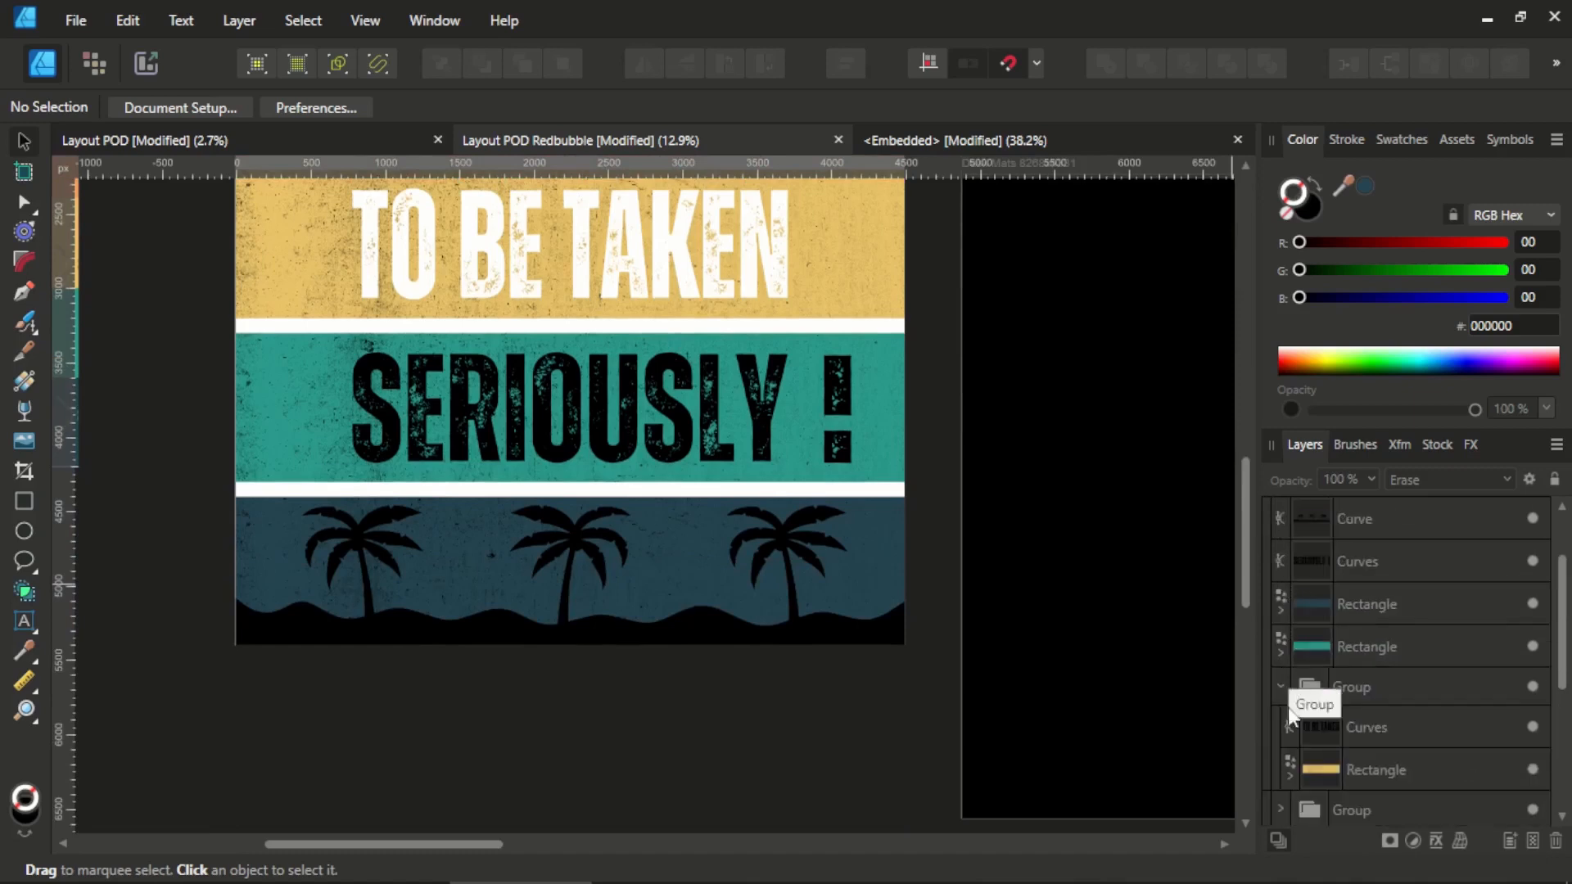
click(1315, 560)
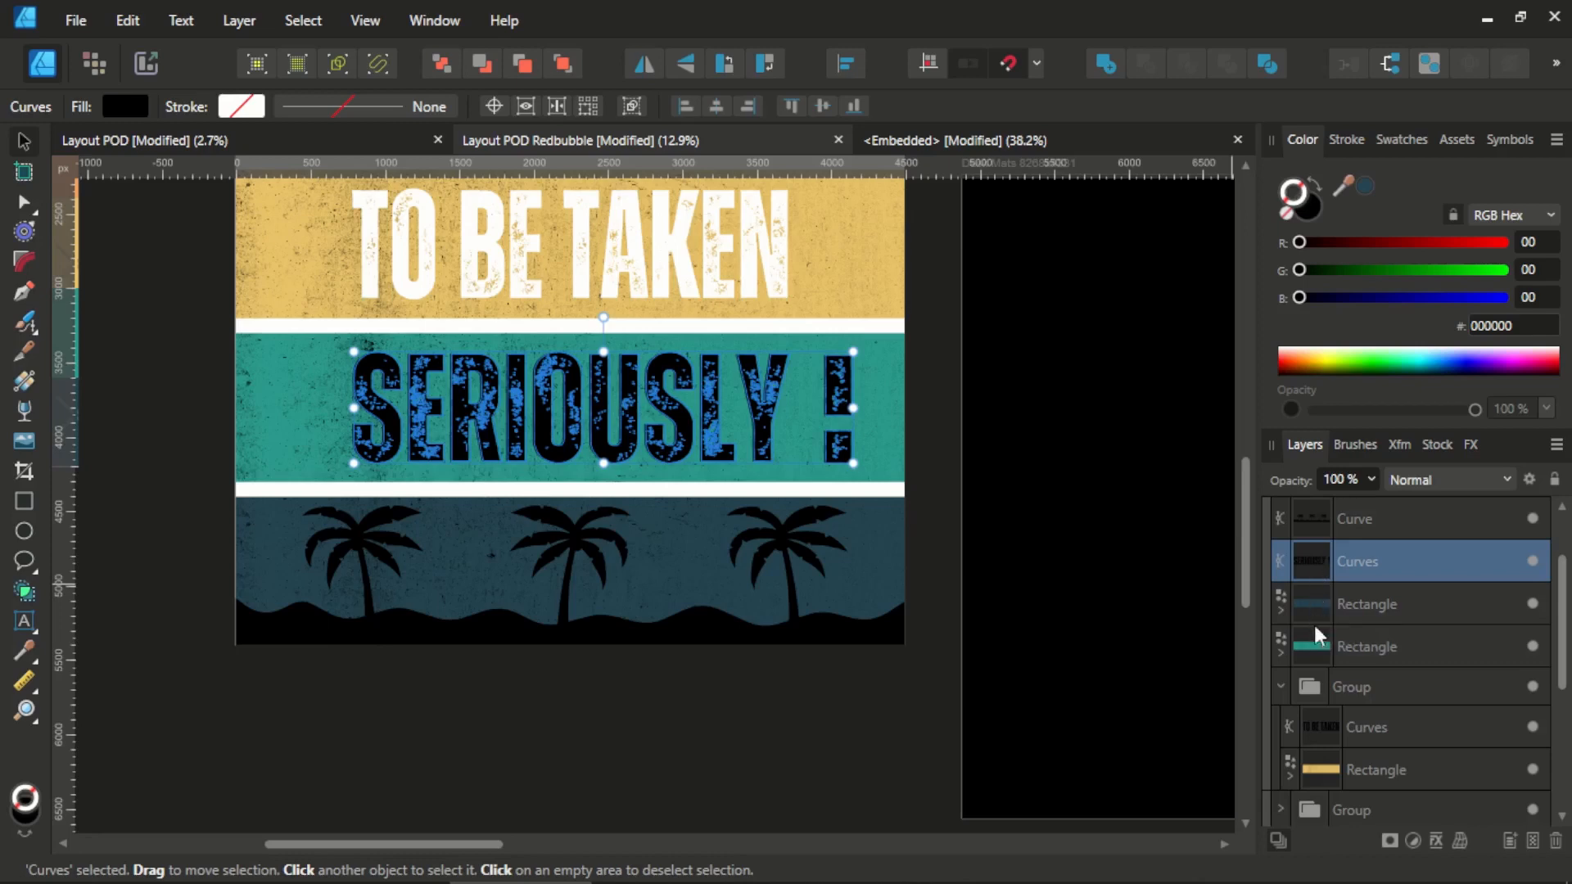
ctrl+click(1313, 645)
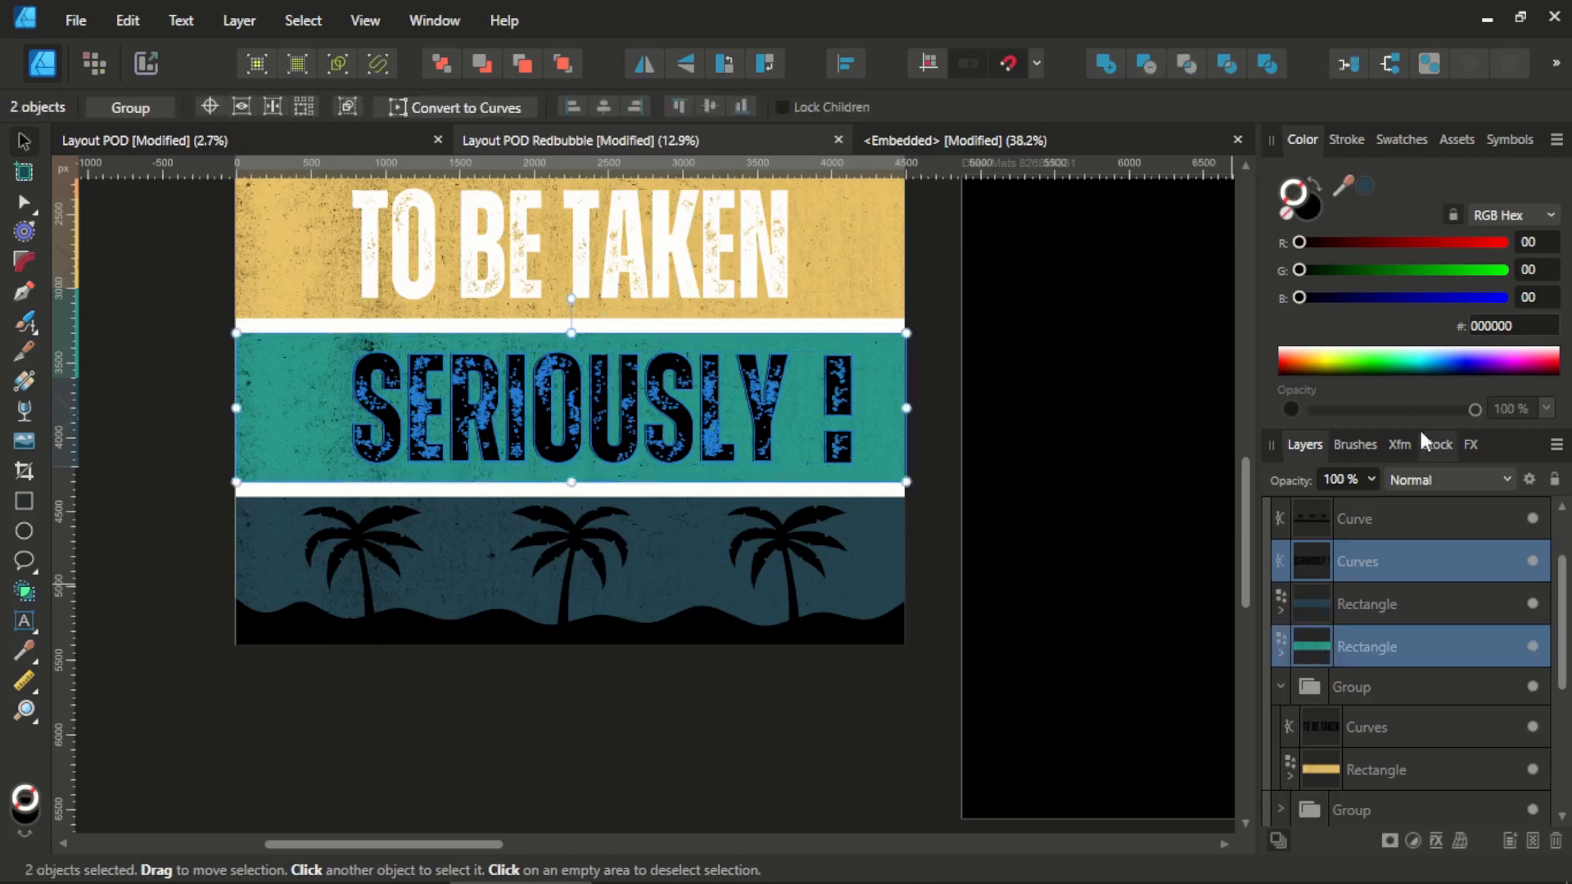
key(ctrl+g)
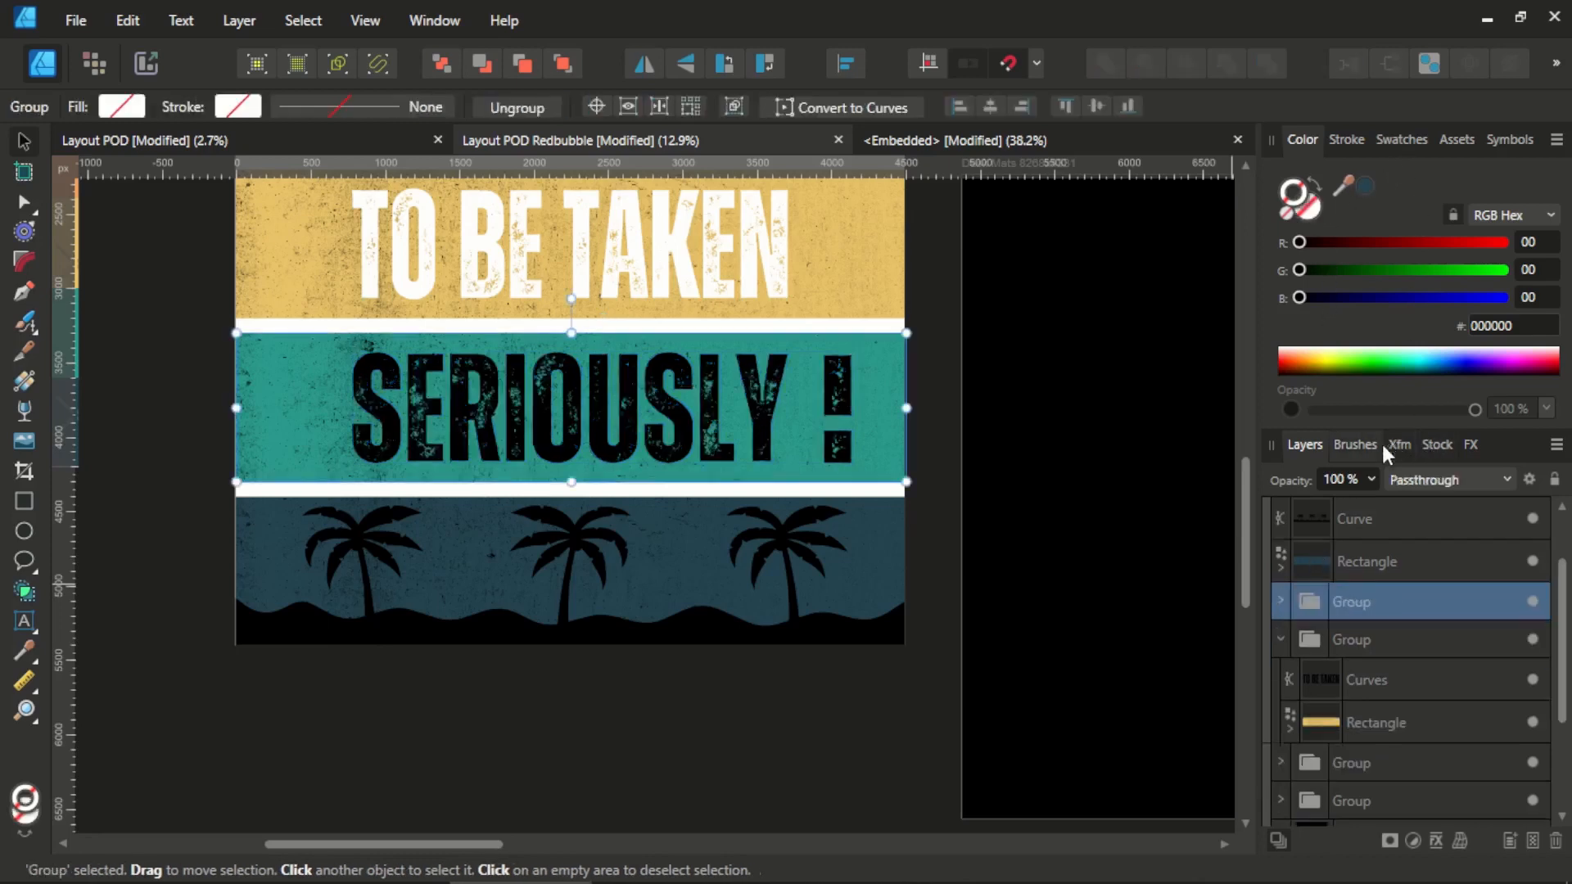
Set the blend mode of the SERIOUSLY ! curves inside their group to Erase, then collapse the group and deselect.
click(1281, 602)
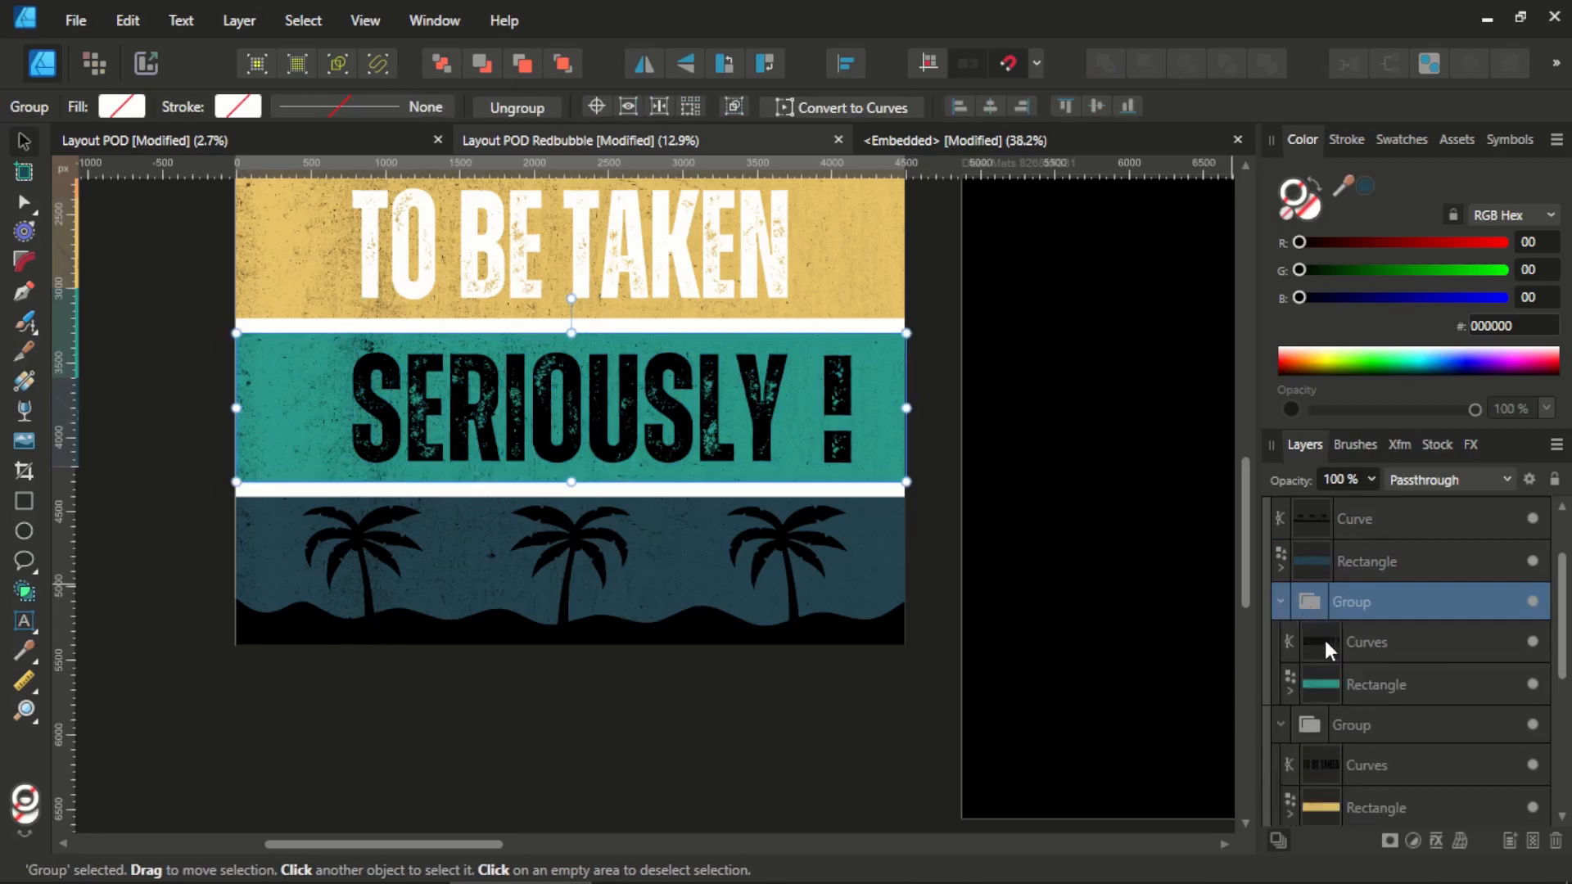
click(1325, 640)
click(1426, 478)
scroll(1401, 463, down, 5)
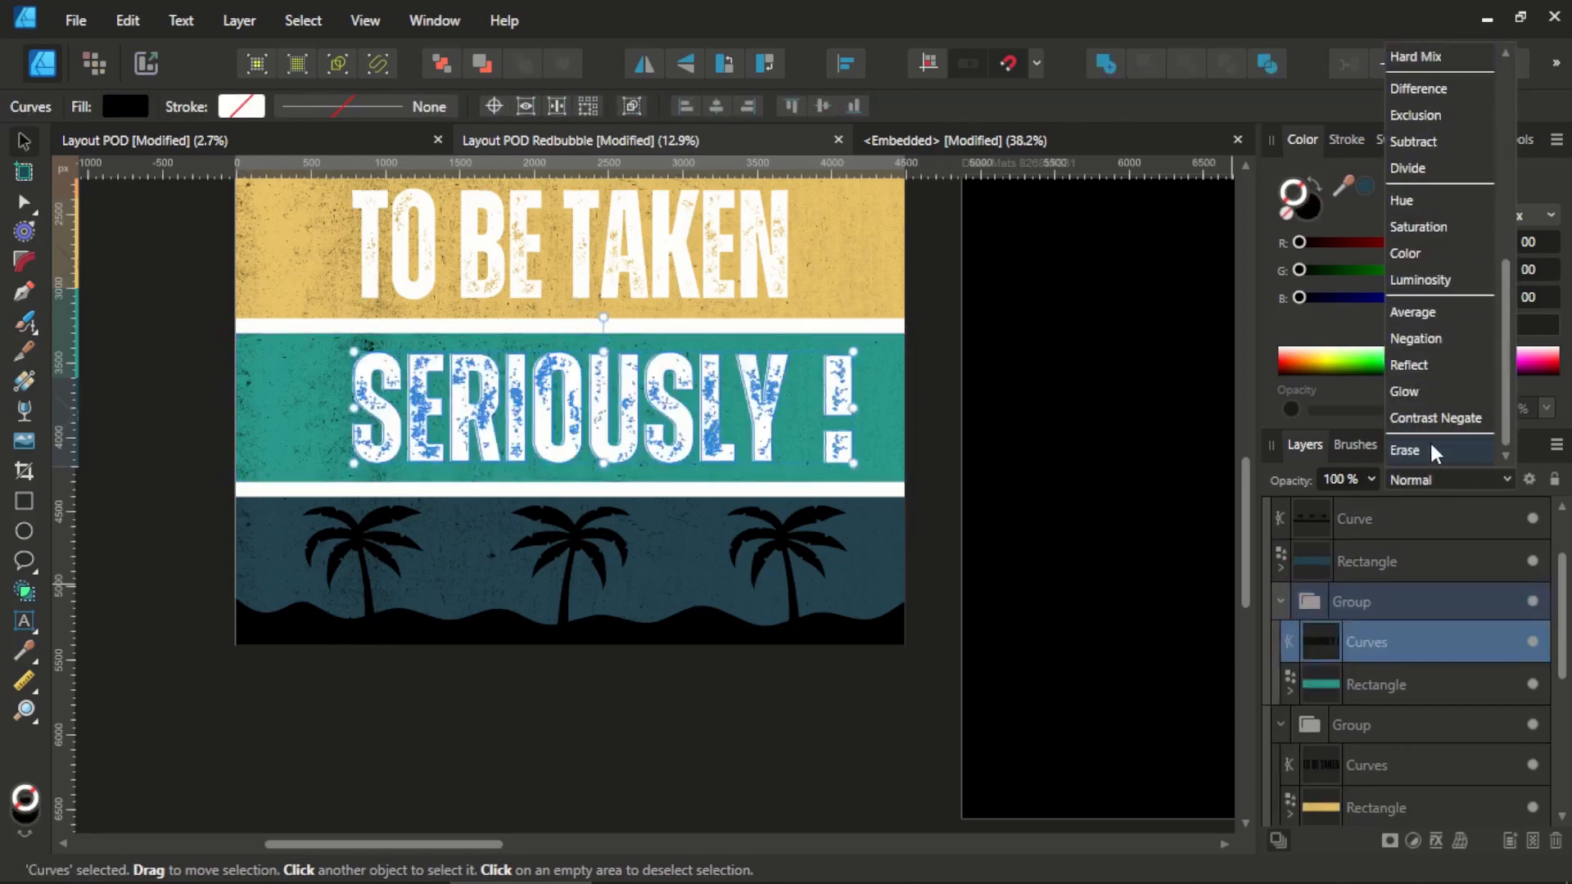
click(1426, 445)
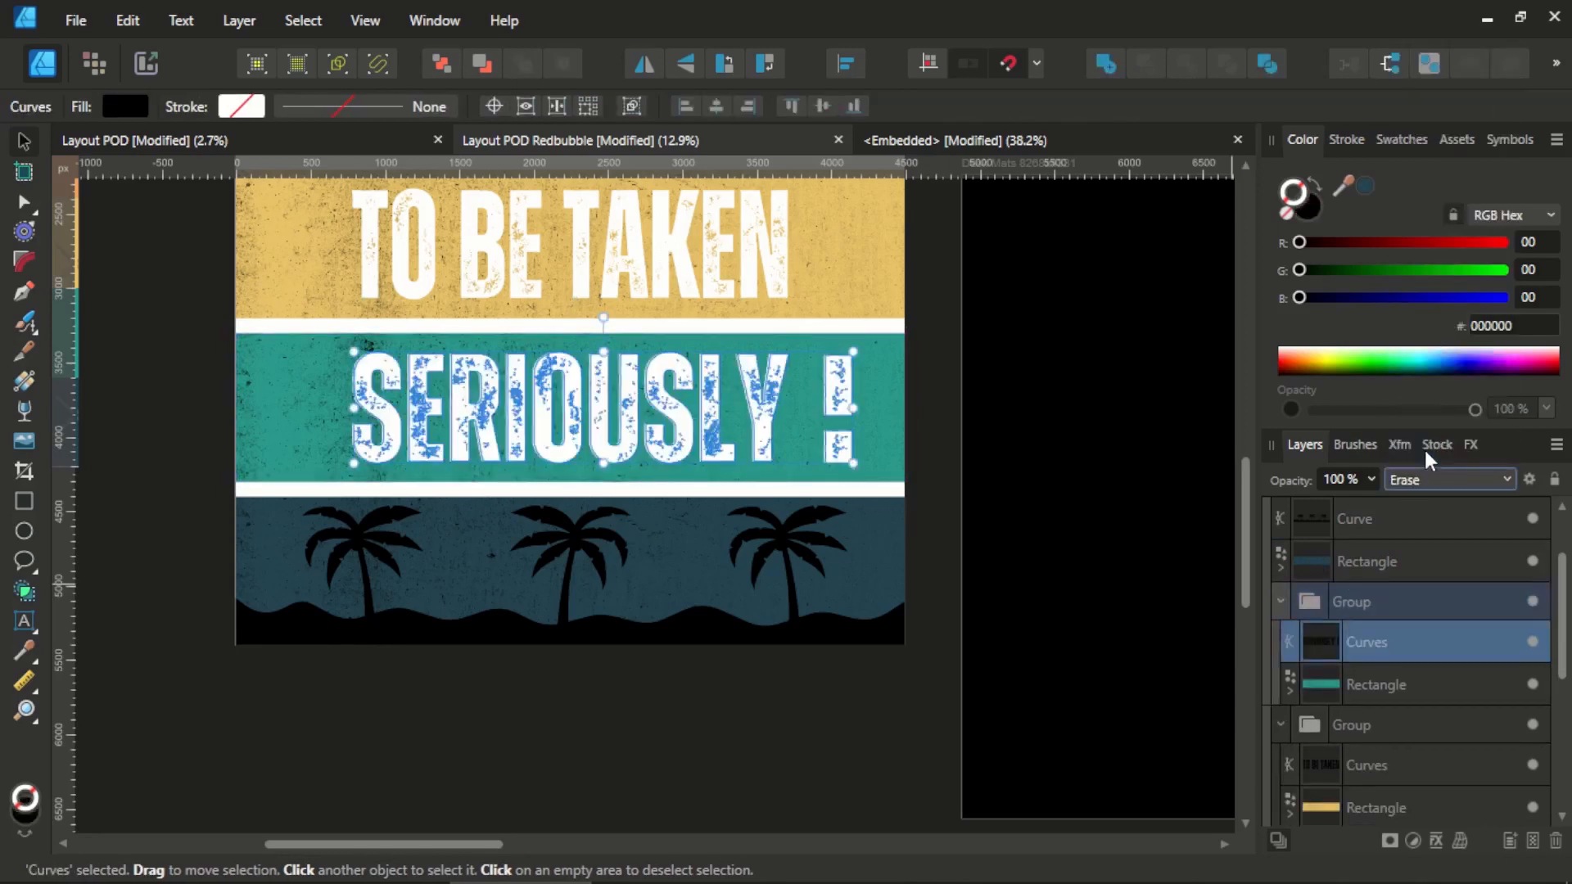
click(1280, 602)
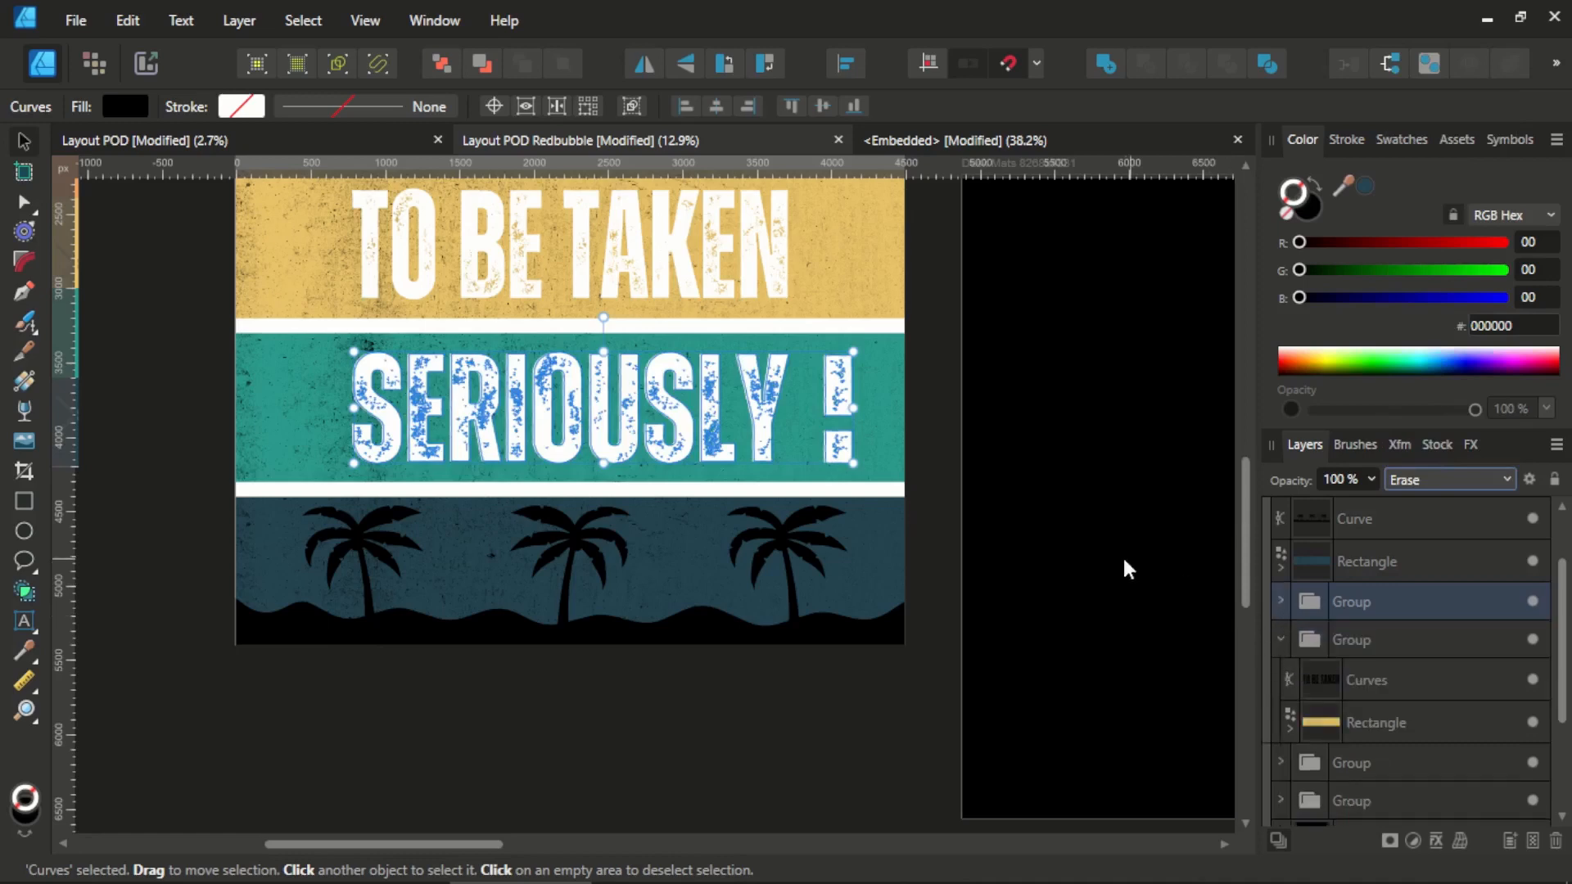
click(938, 489)
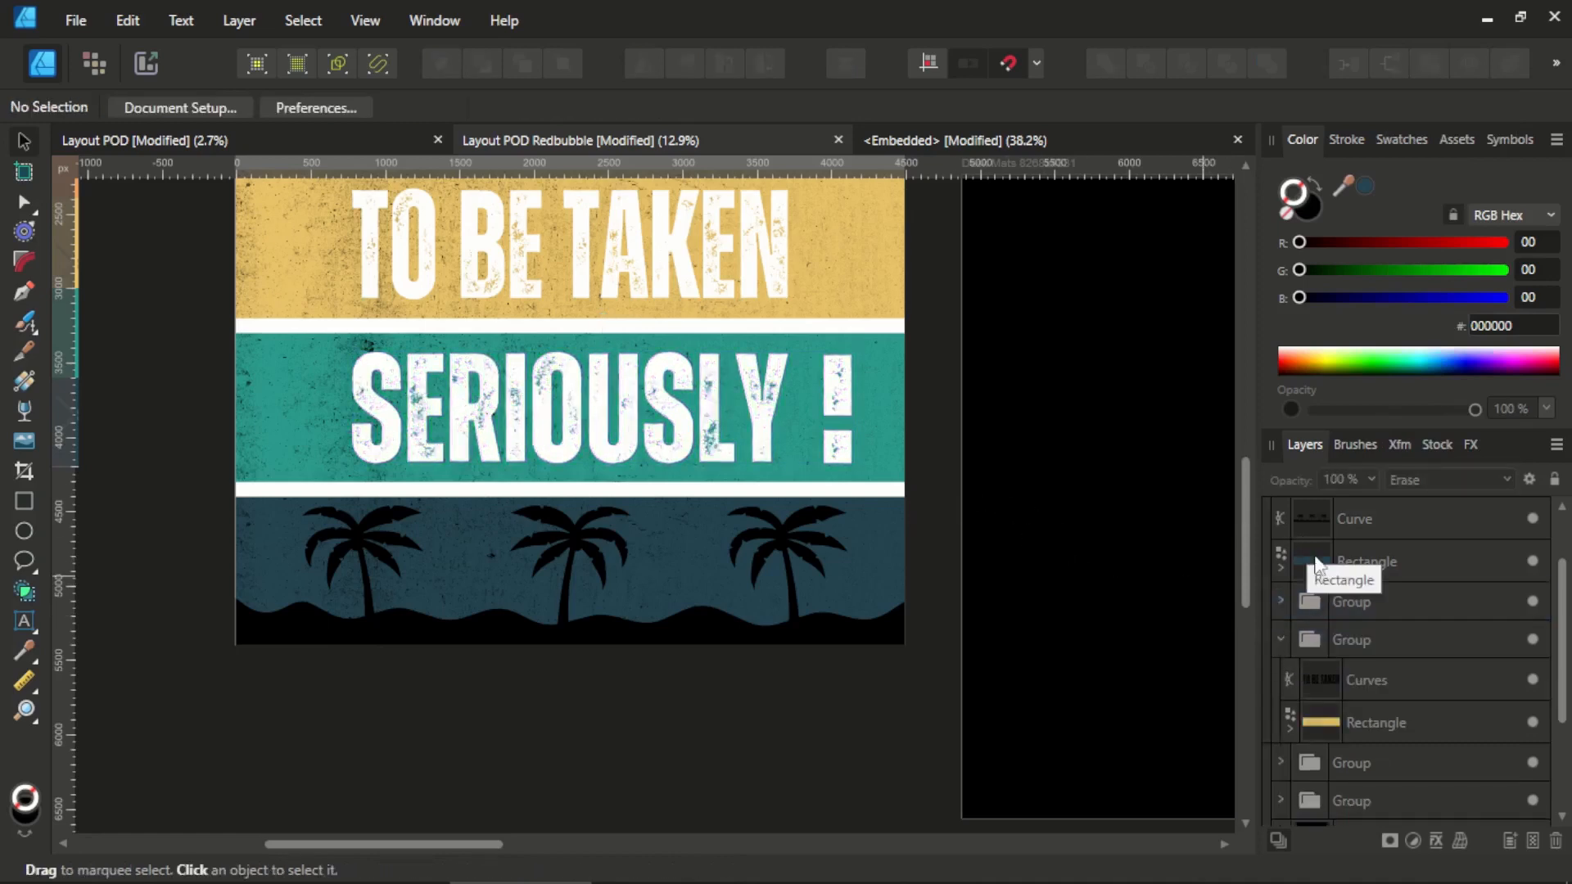
Group the palm tree silhouette curve with the dark blue stripe rectangle.
click(1308, 519)
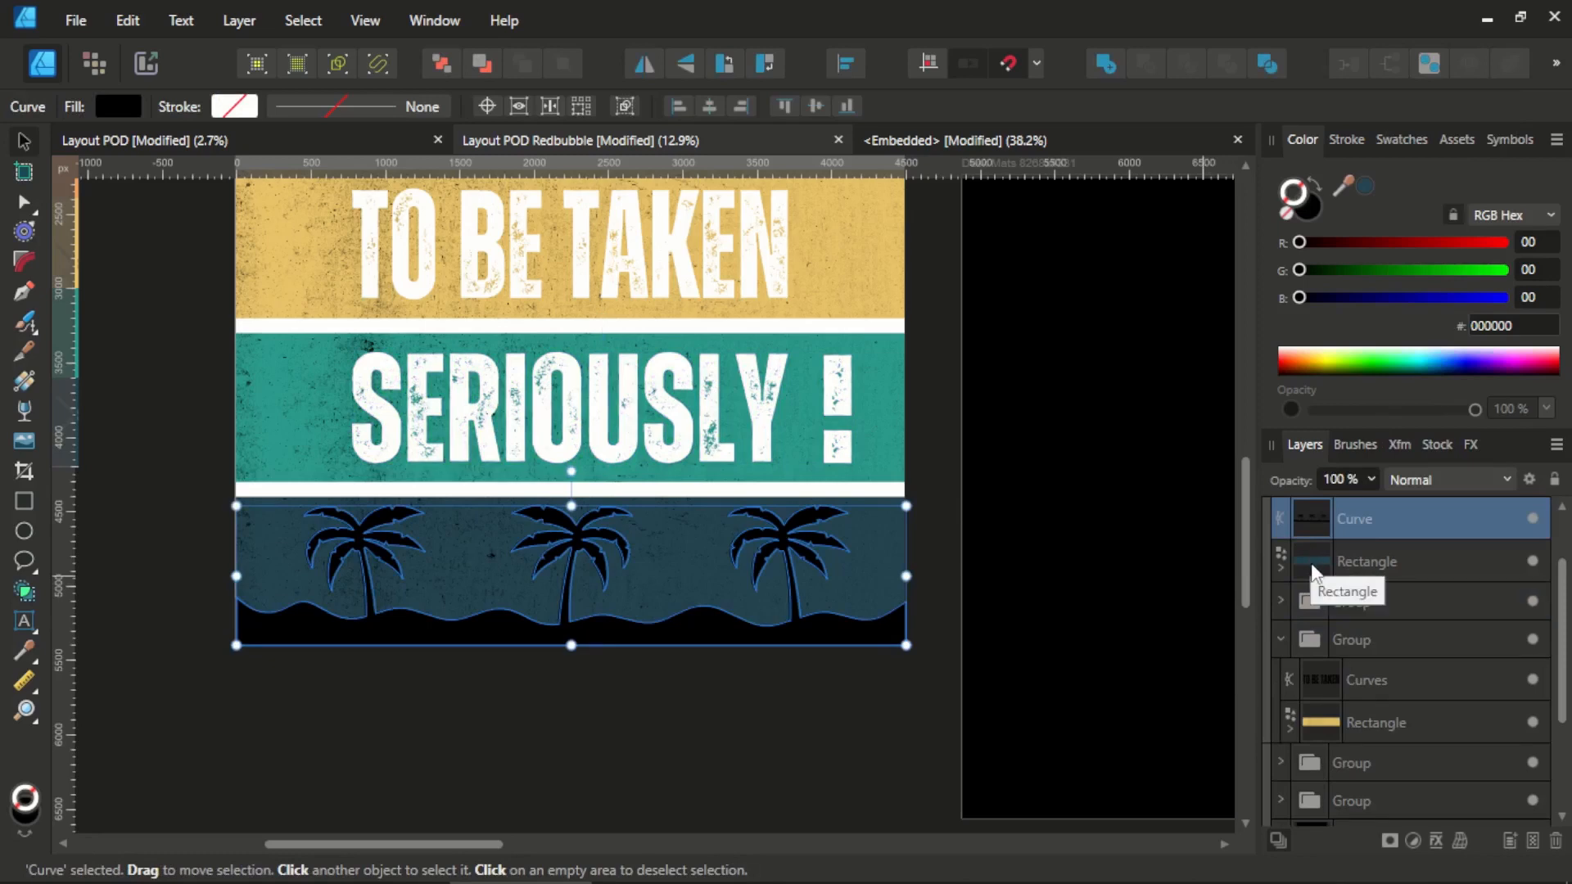
shift+click(1312, 565)
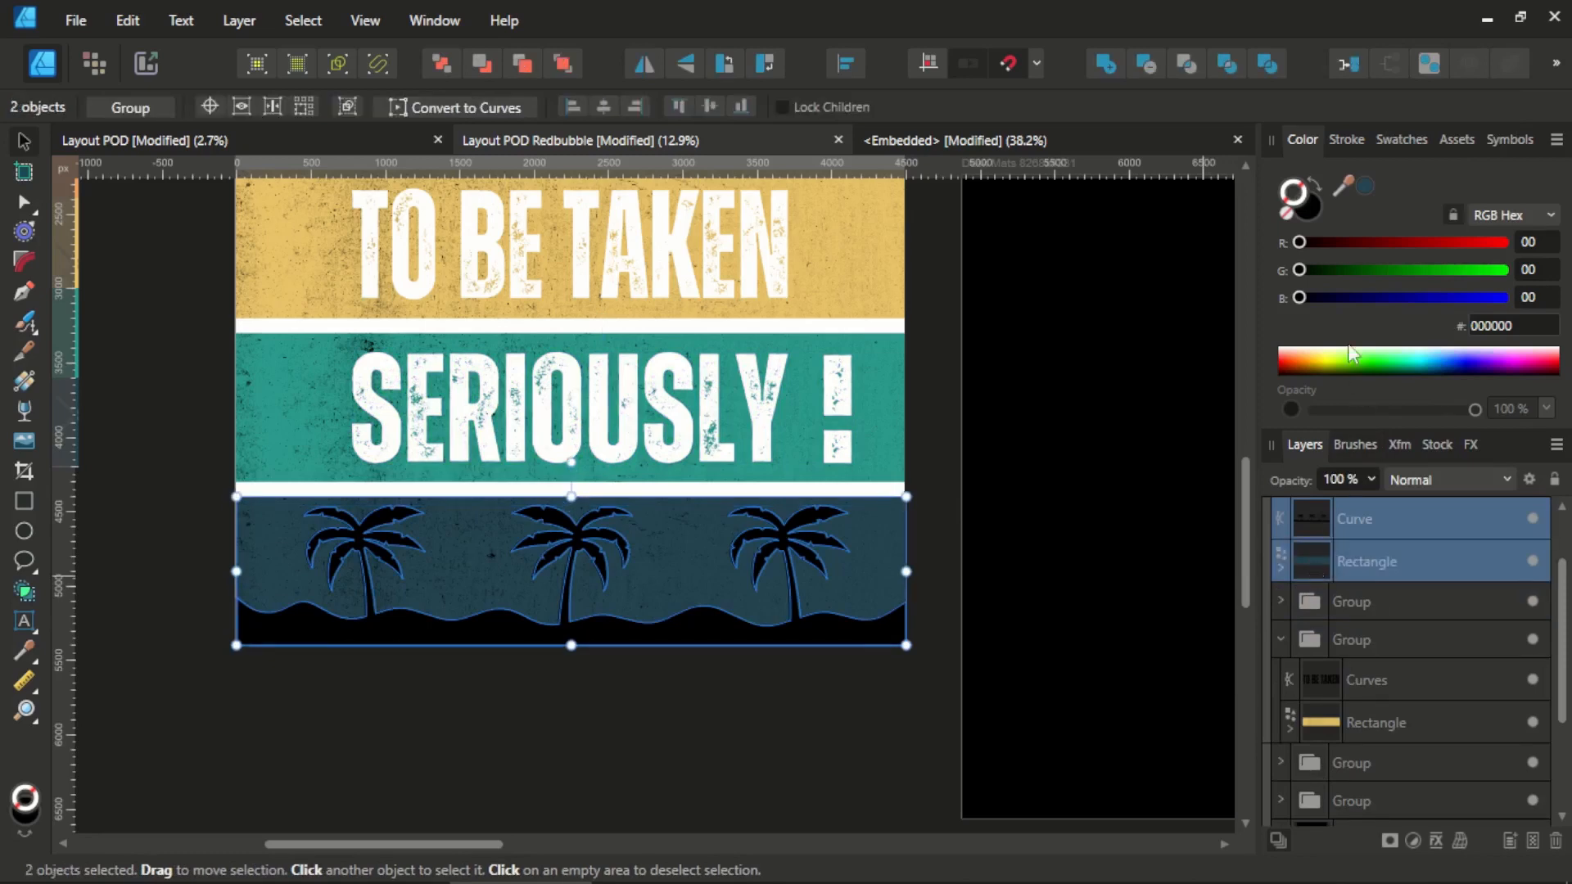
key(ctrl+g)
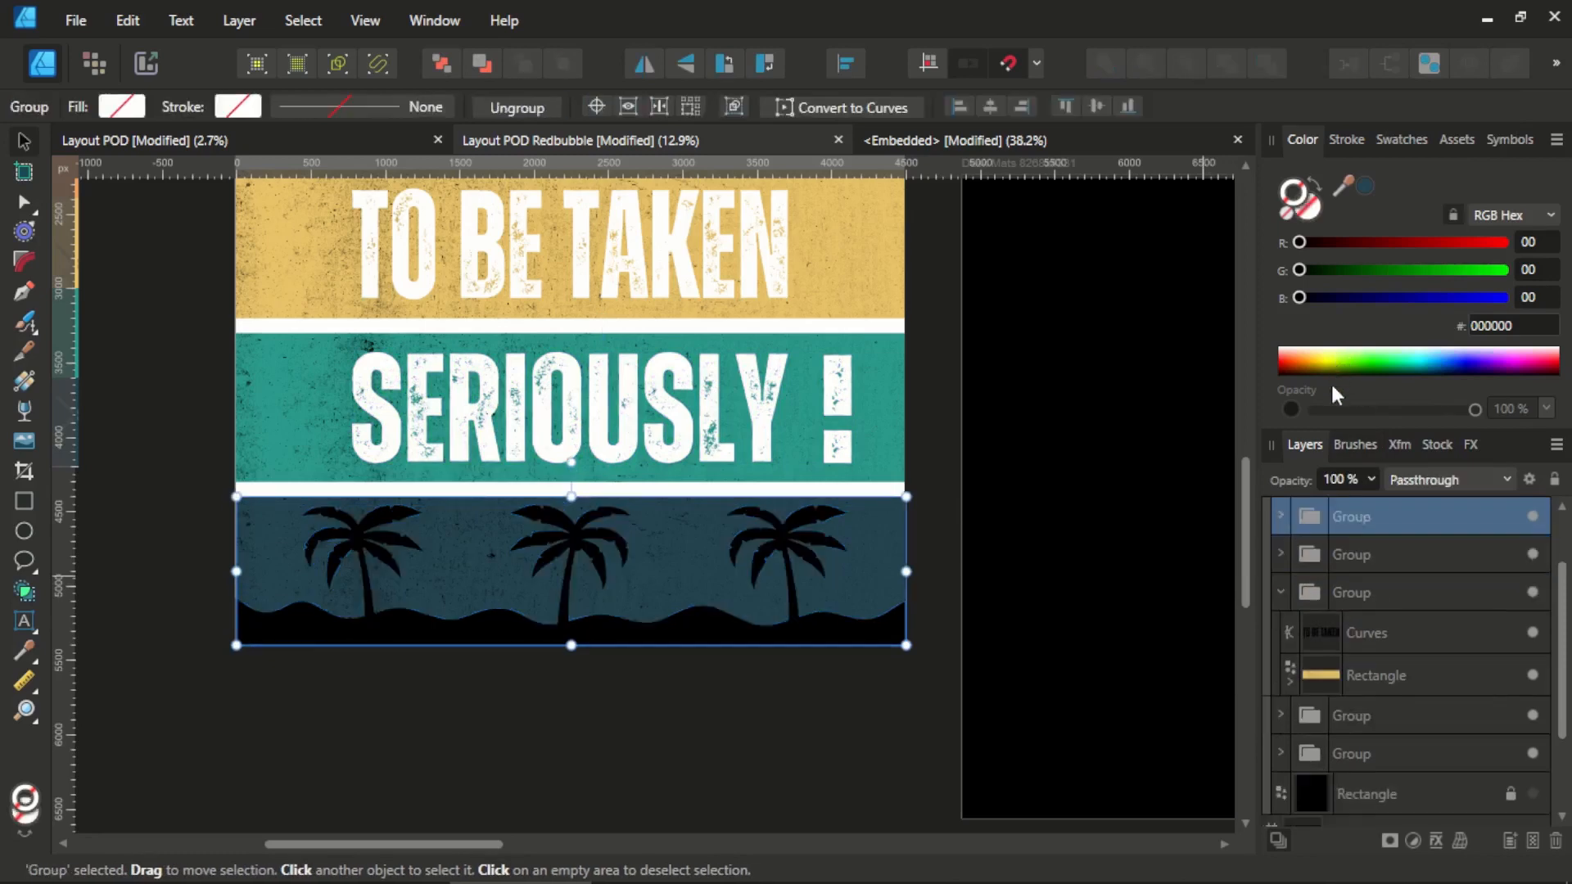
Nest the palm silhouette curve inside the dark blue rectangle above its dirt texture, set its blend mode to Erase, and deselect it.
click(1281, 515)
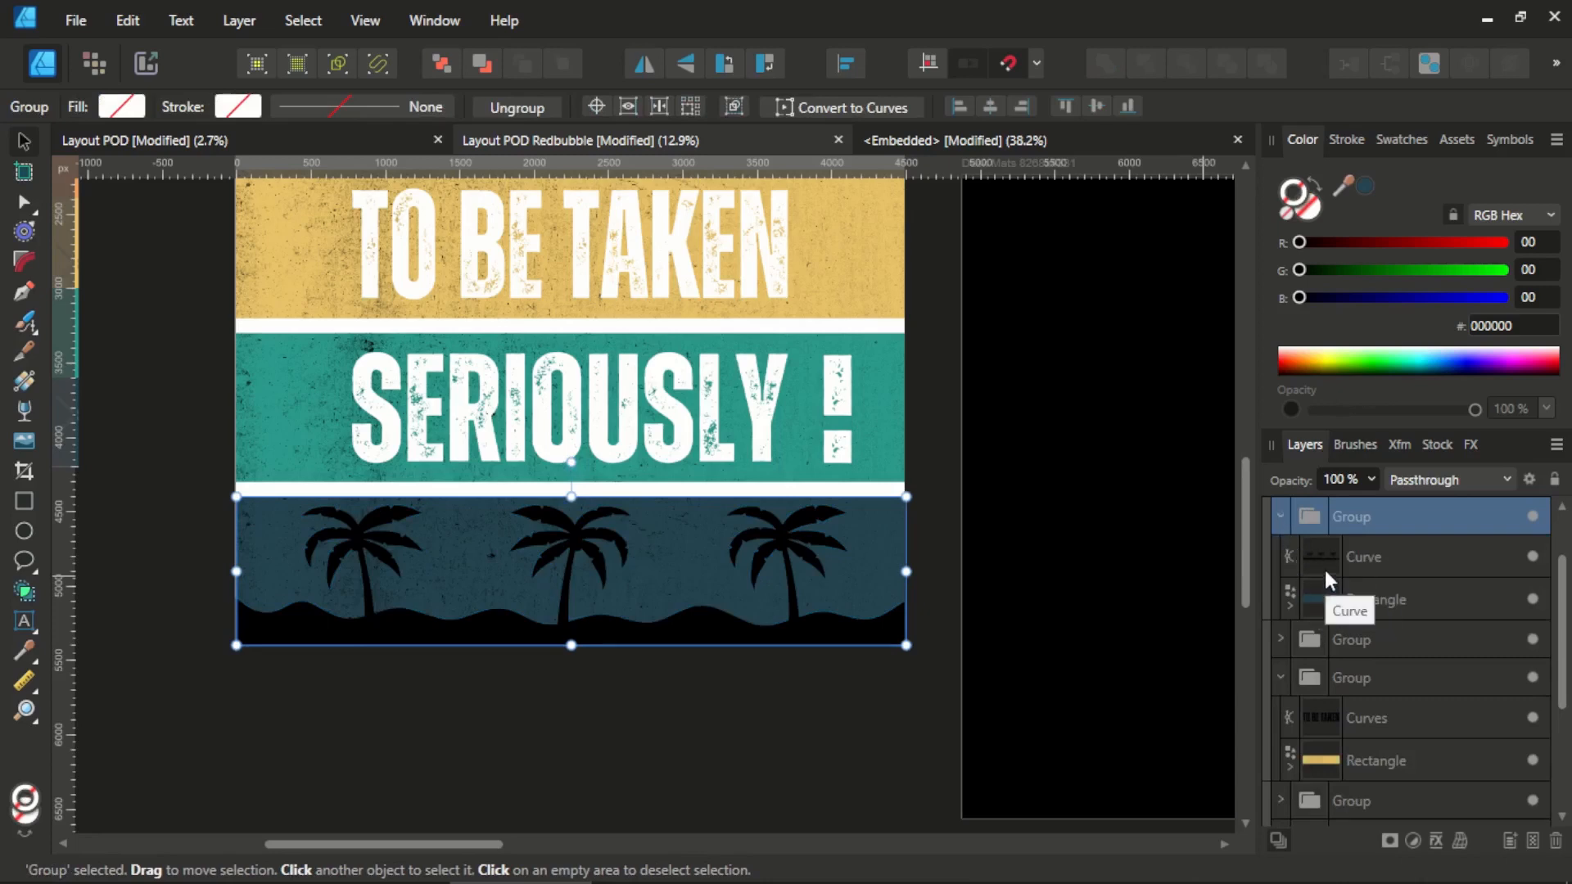
click(1289, 604)
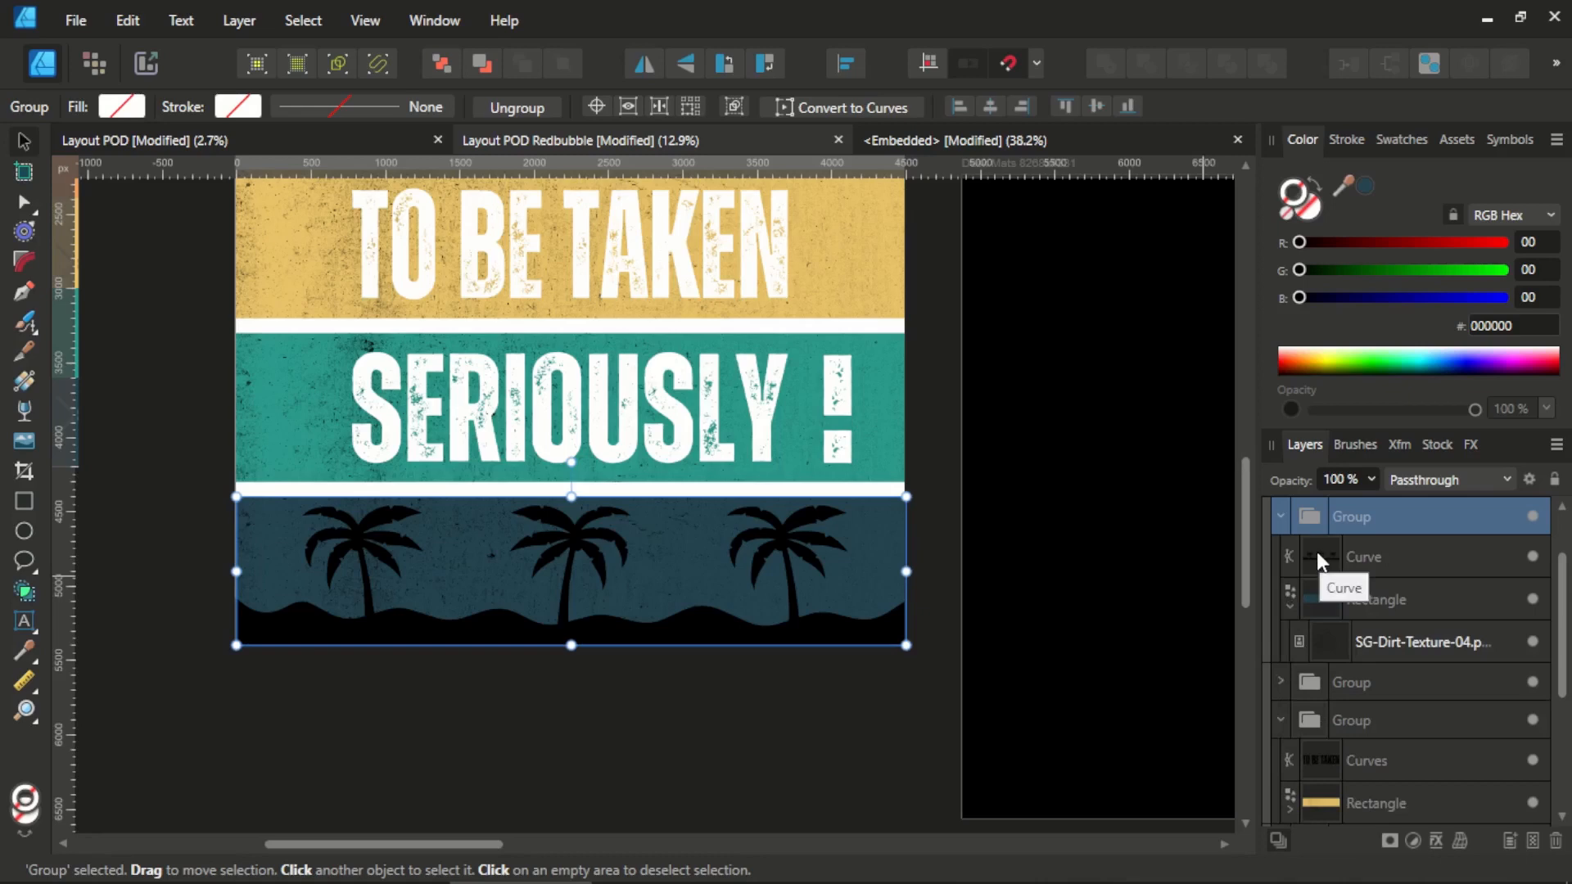
drag(1316, 552, 1324, 598)
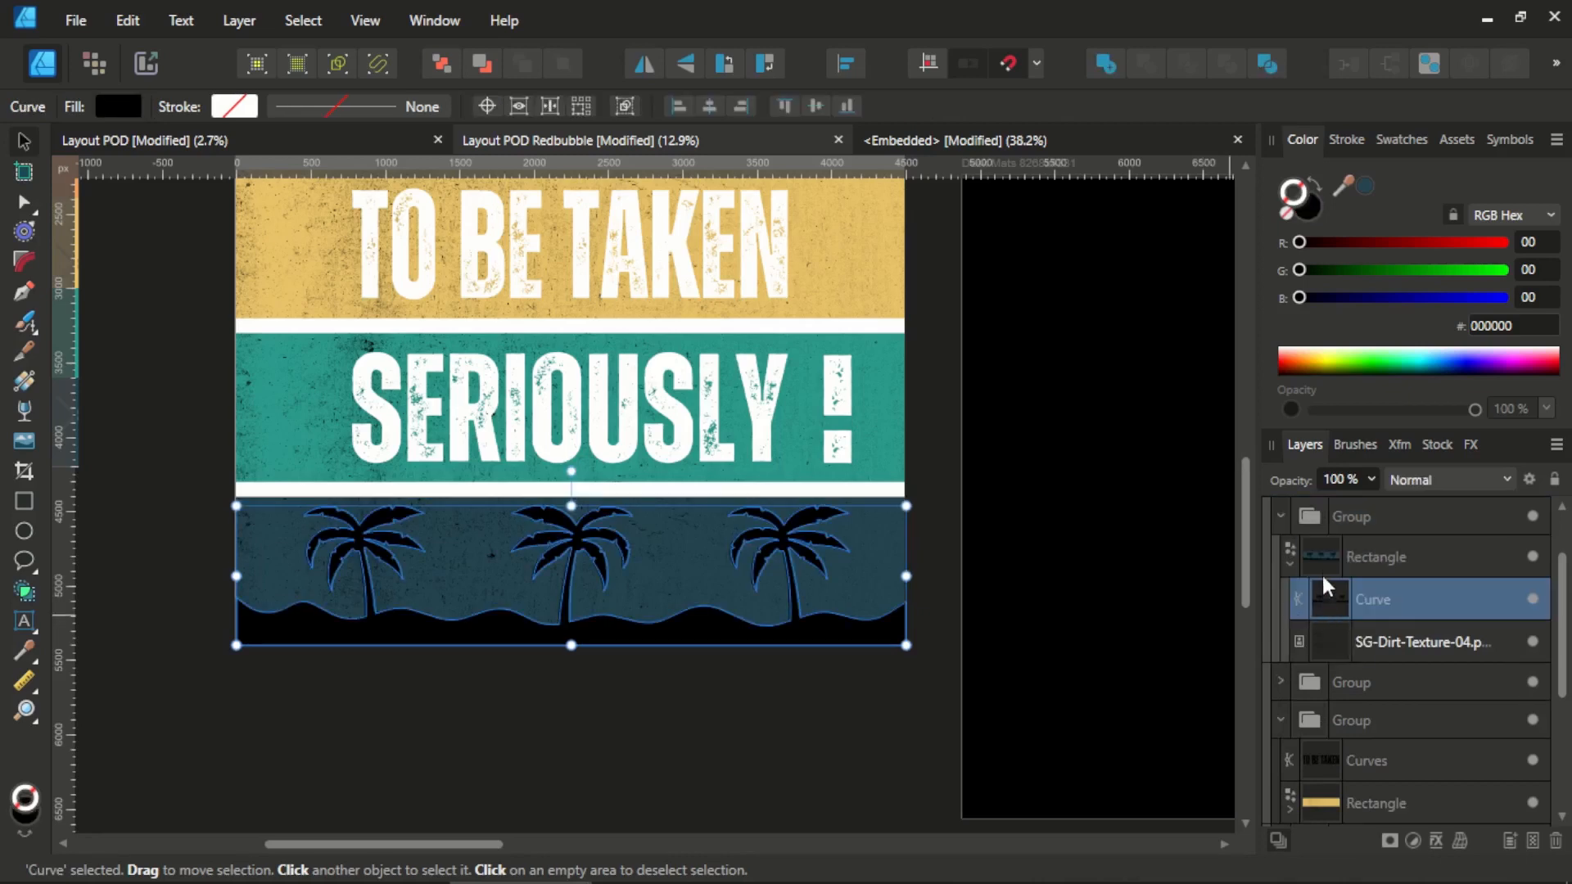
click(1406, 481)
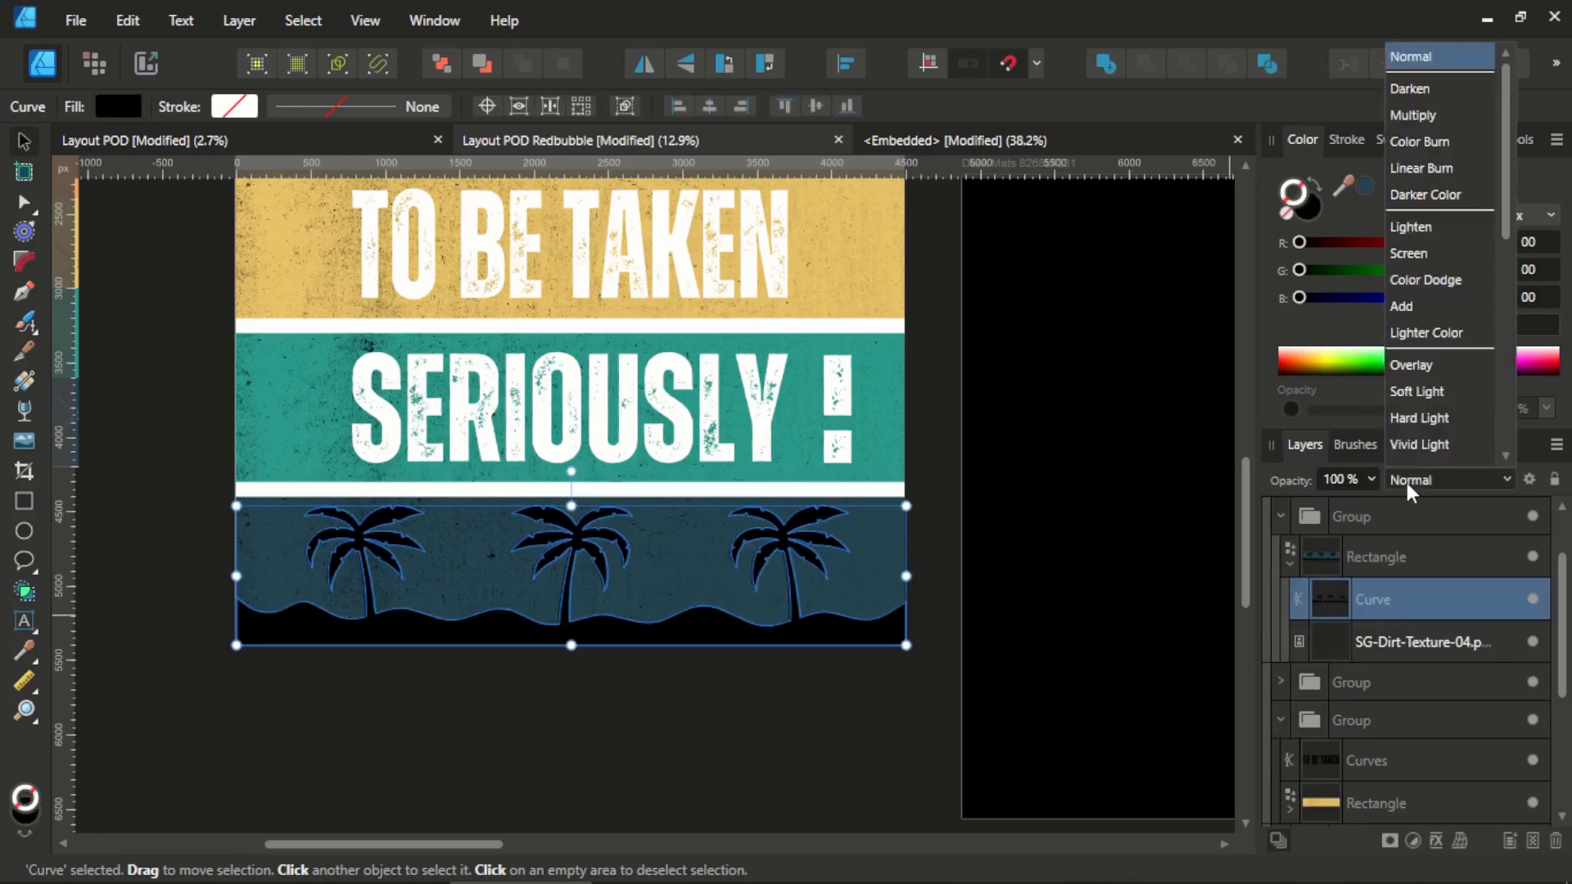
scroll(1413, 464, down, 5)
click(1414, 447)
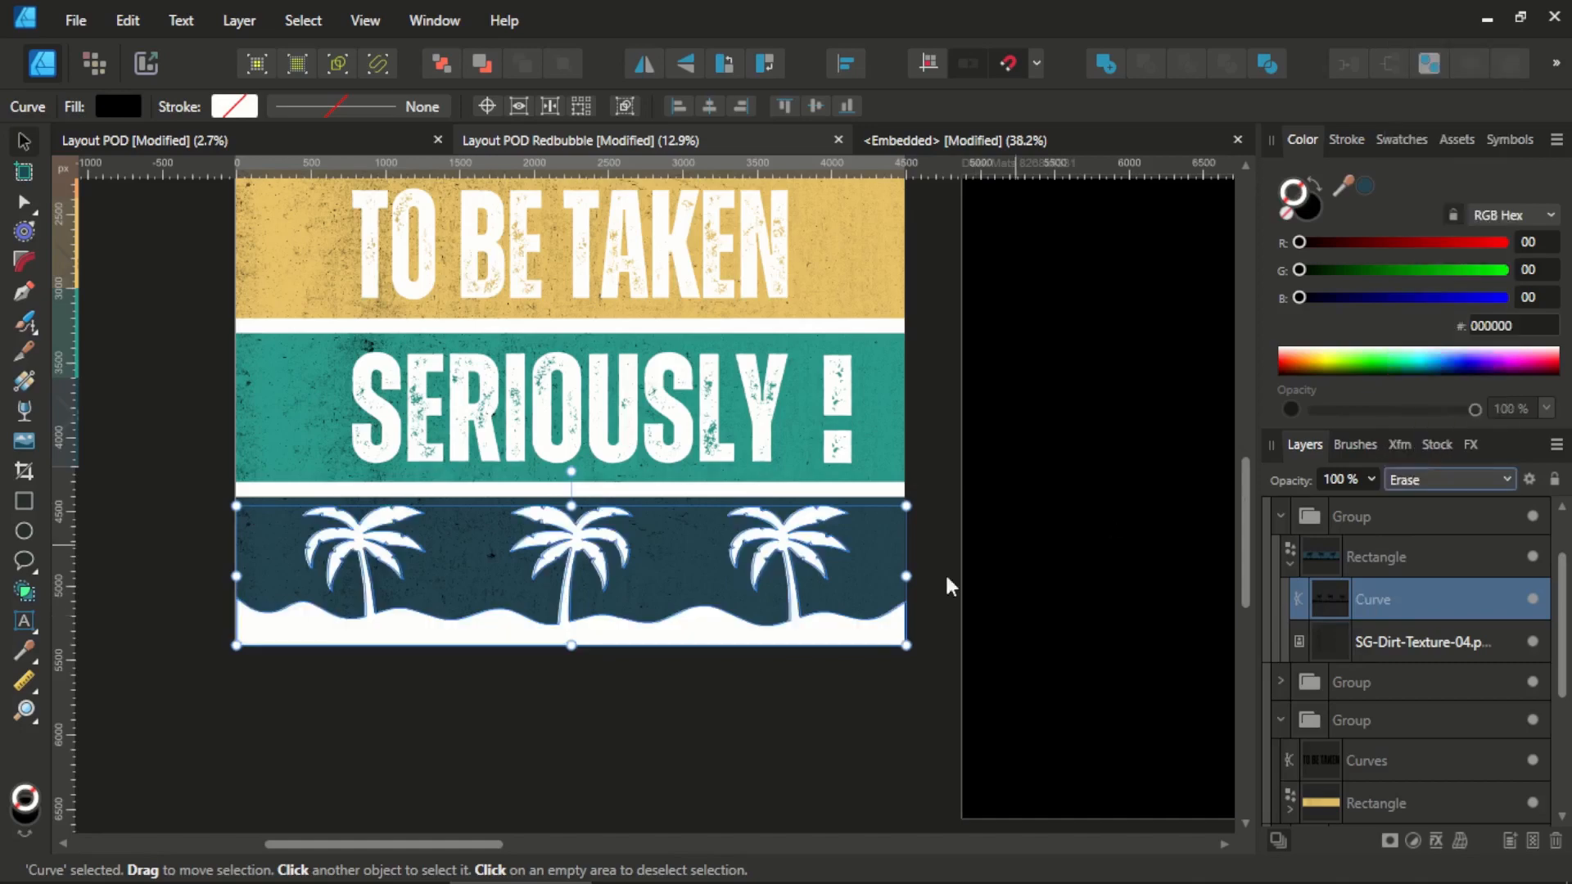
click(947, 584)
Review the whole T-shirt design alongside the Cap and Desk Mats artboards.
scroll(848, 720, down, 3)
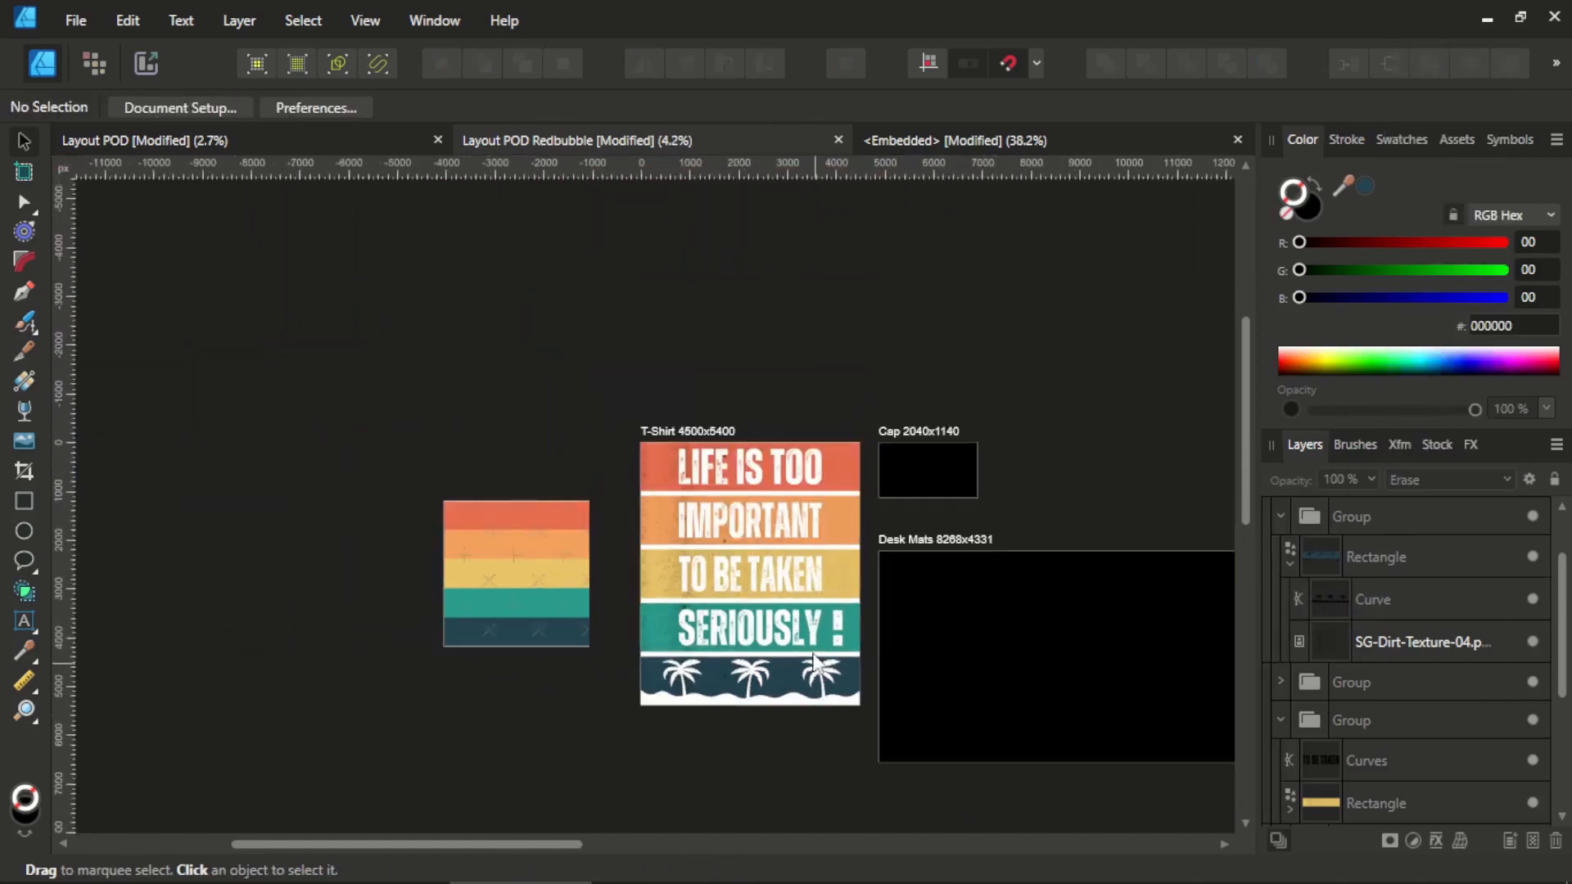
scroll(823, 667, up, 1)
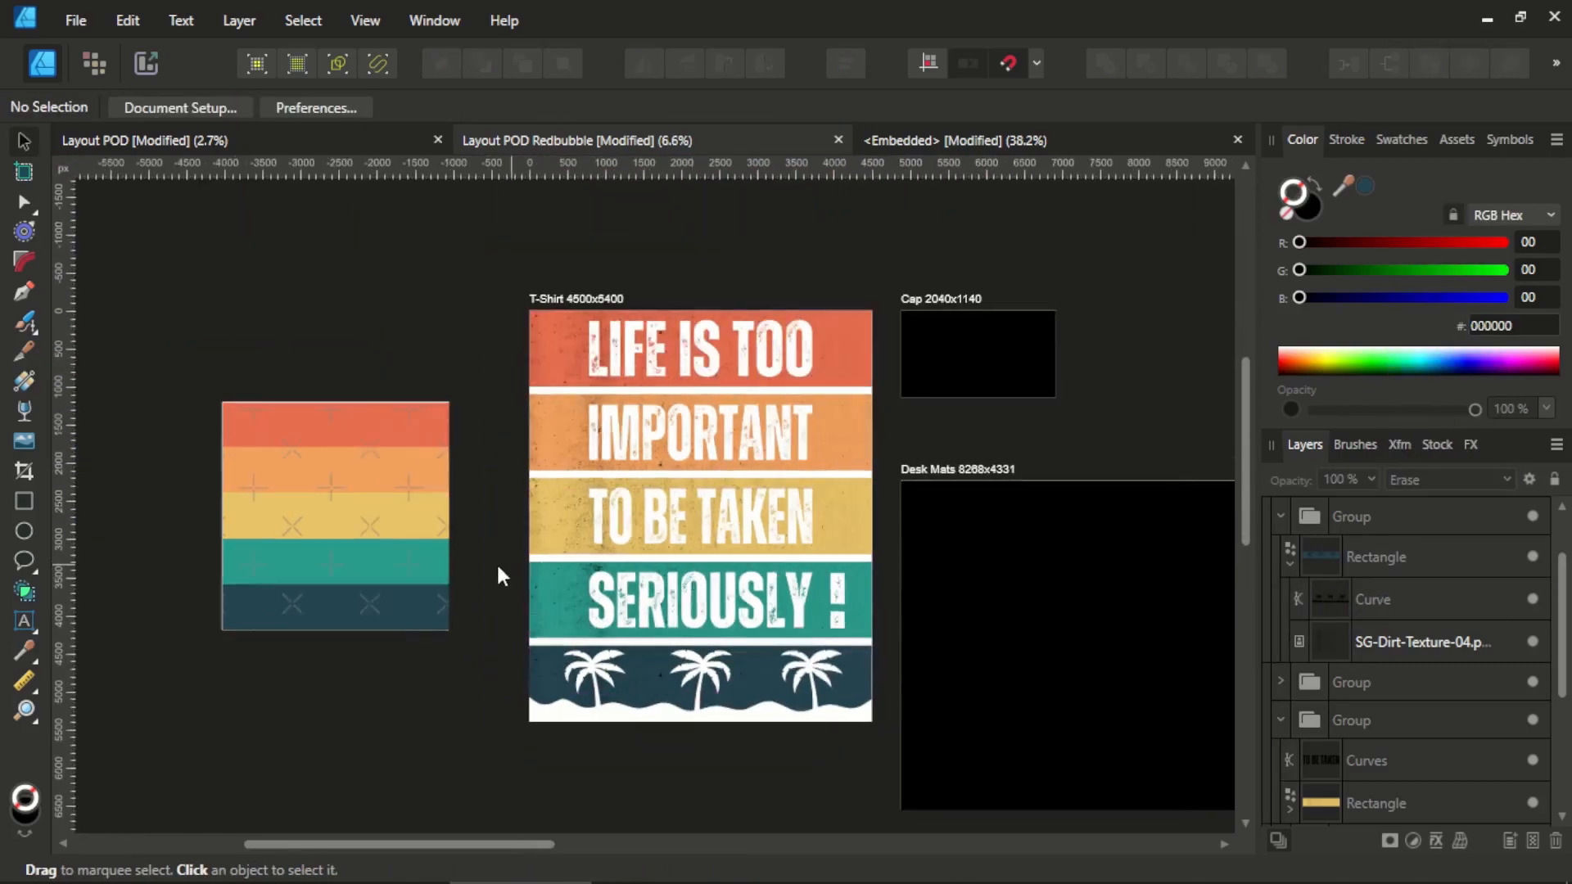
scroll(483, 544, down, 1)
scroll(711, 529, right, 2)
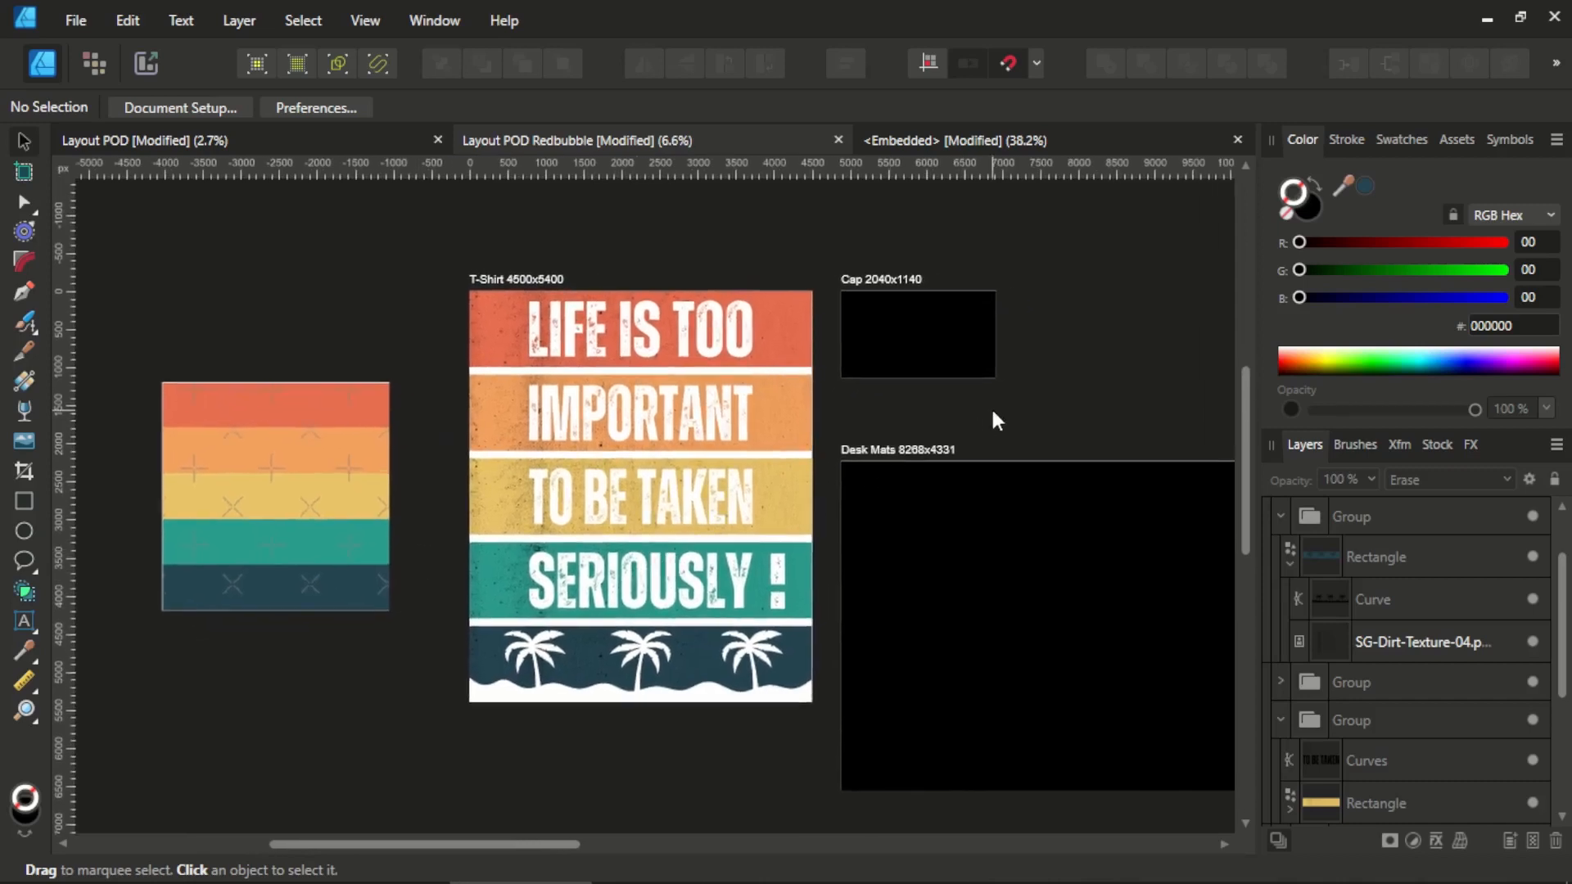
scroll(978, 409, right, 2)
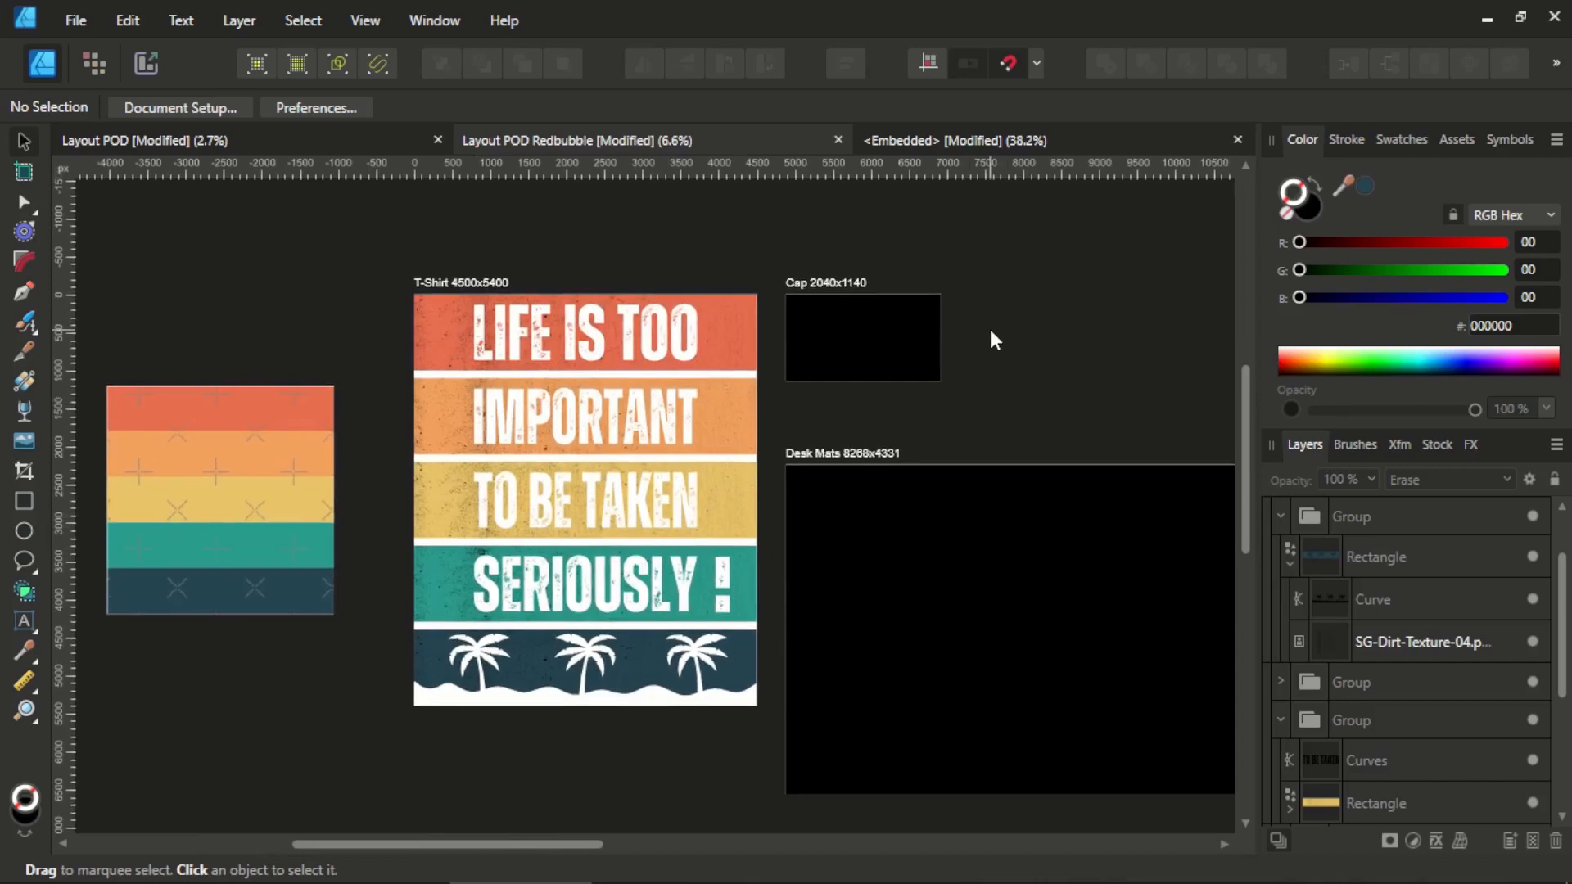
scroll(1003, 331, down, 1)
scroll(1015, 323, left, 1)
scroll(1017, 309, right, 1)
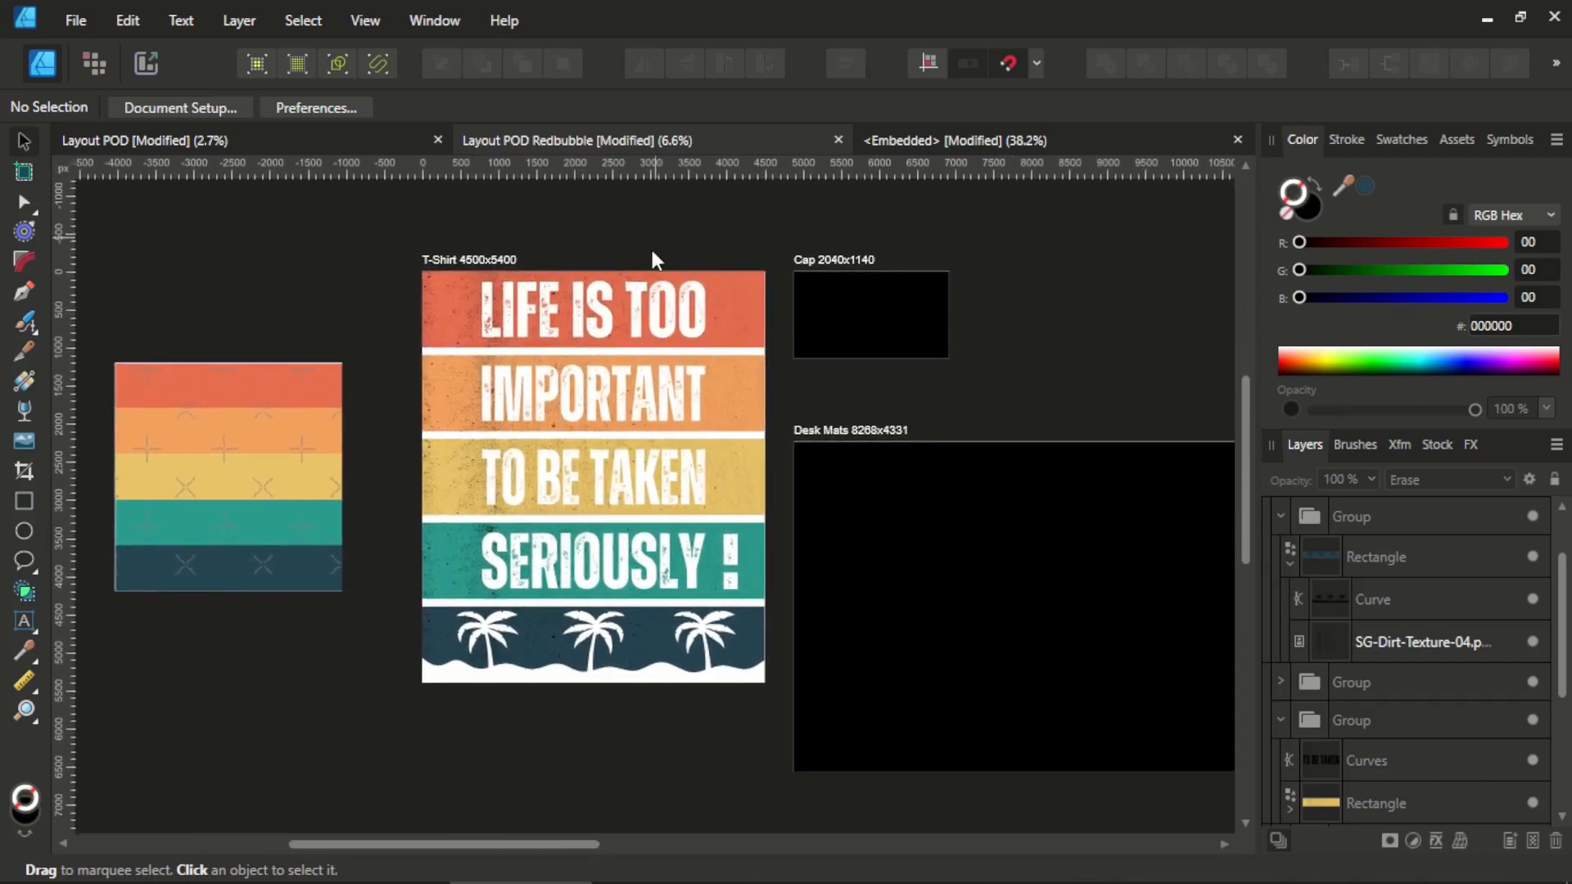
scroll(602, 259, right, 1)
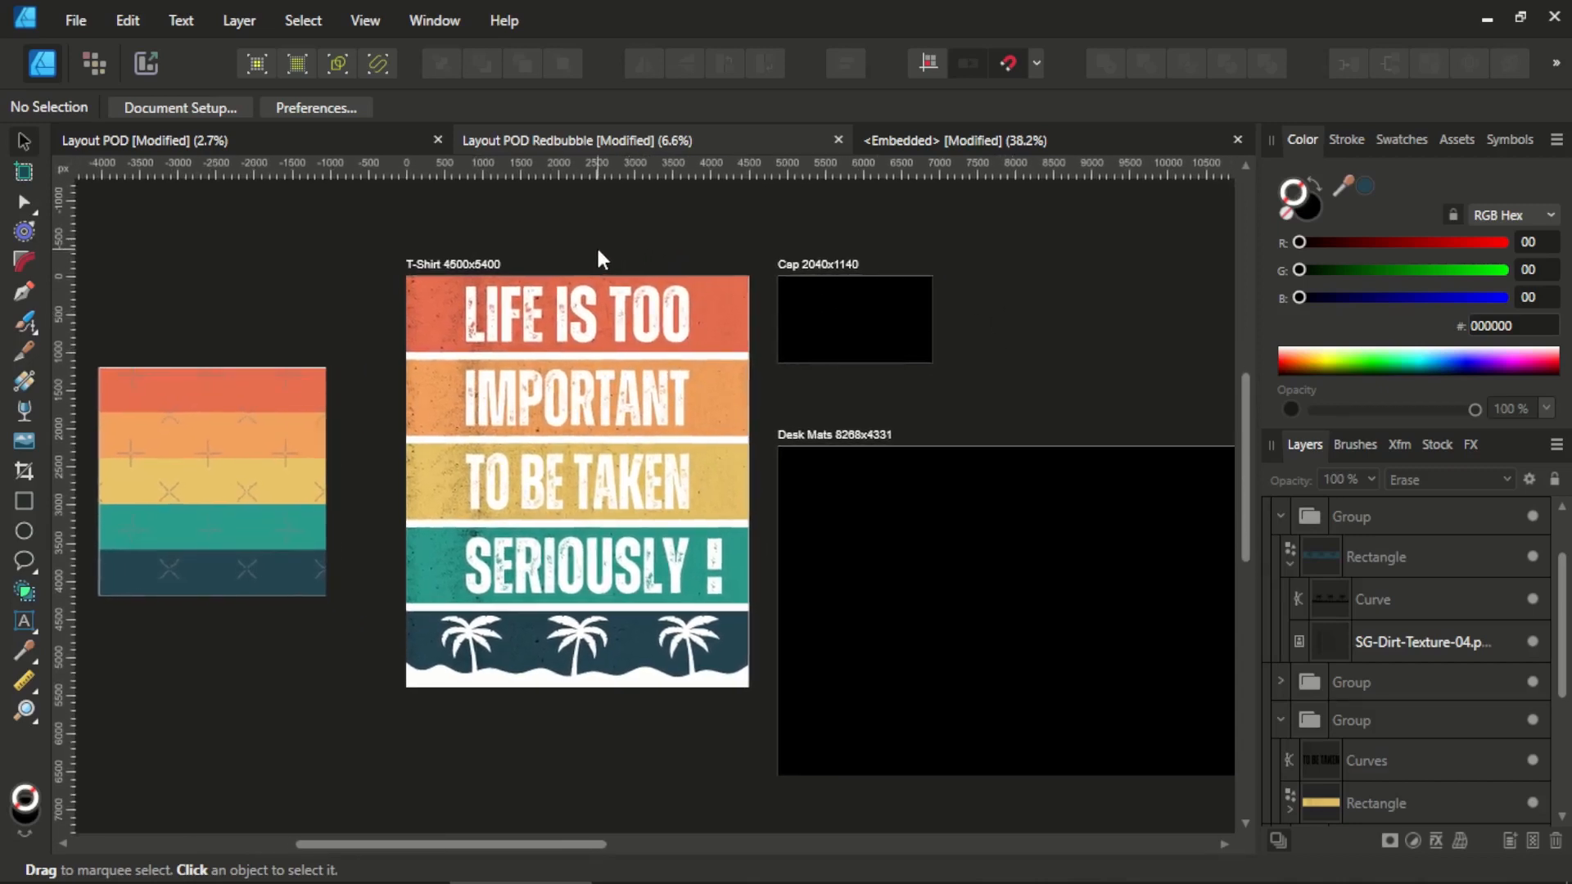
scroll(596, 244, right, 3)
scroll(583, 245, right, 2)
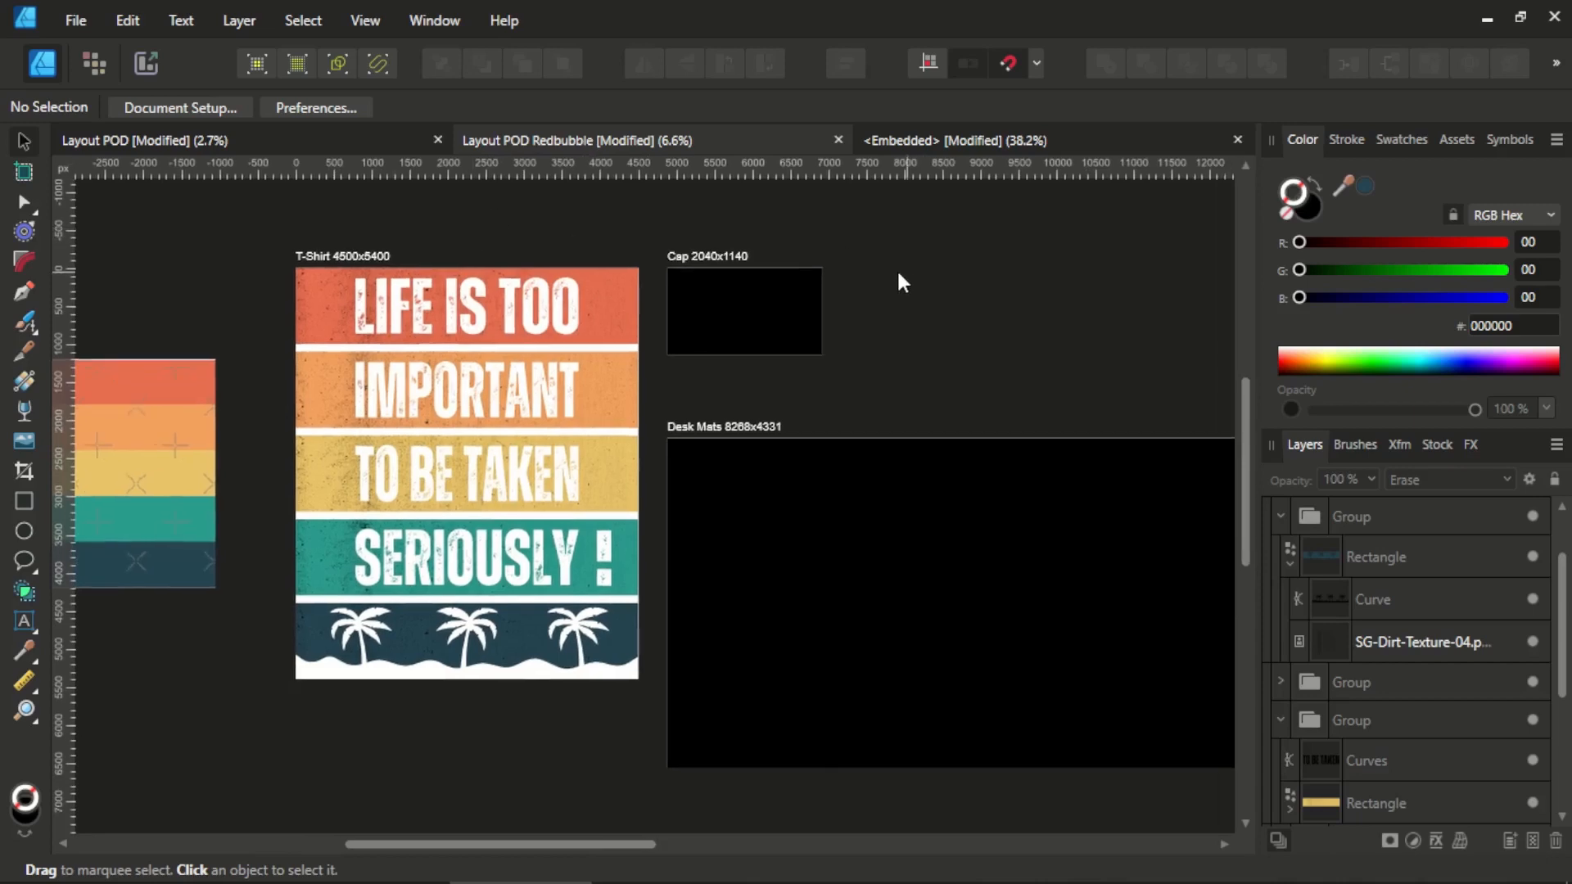
click(313, 257)
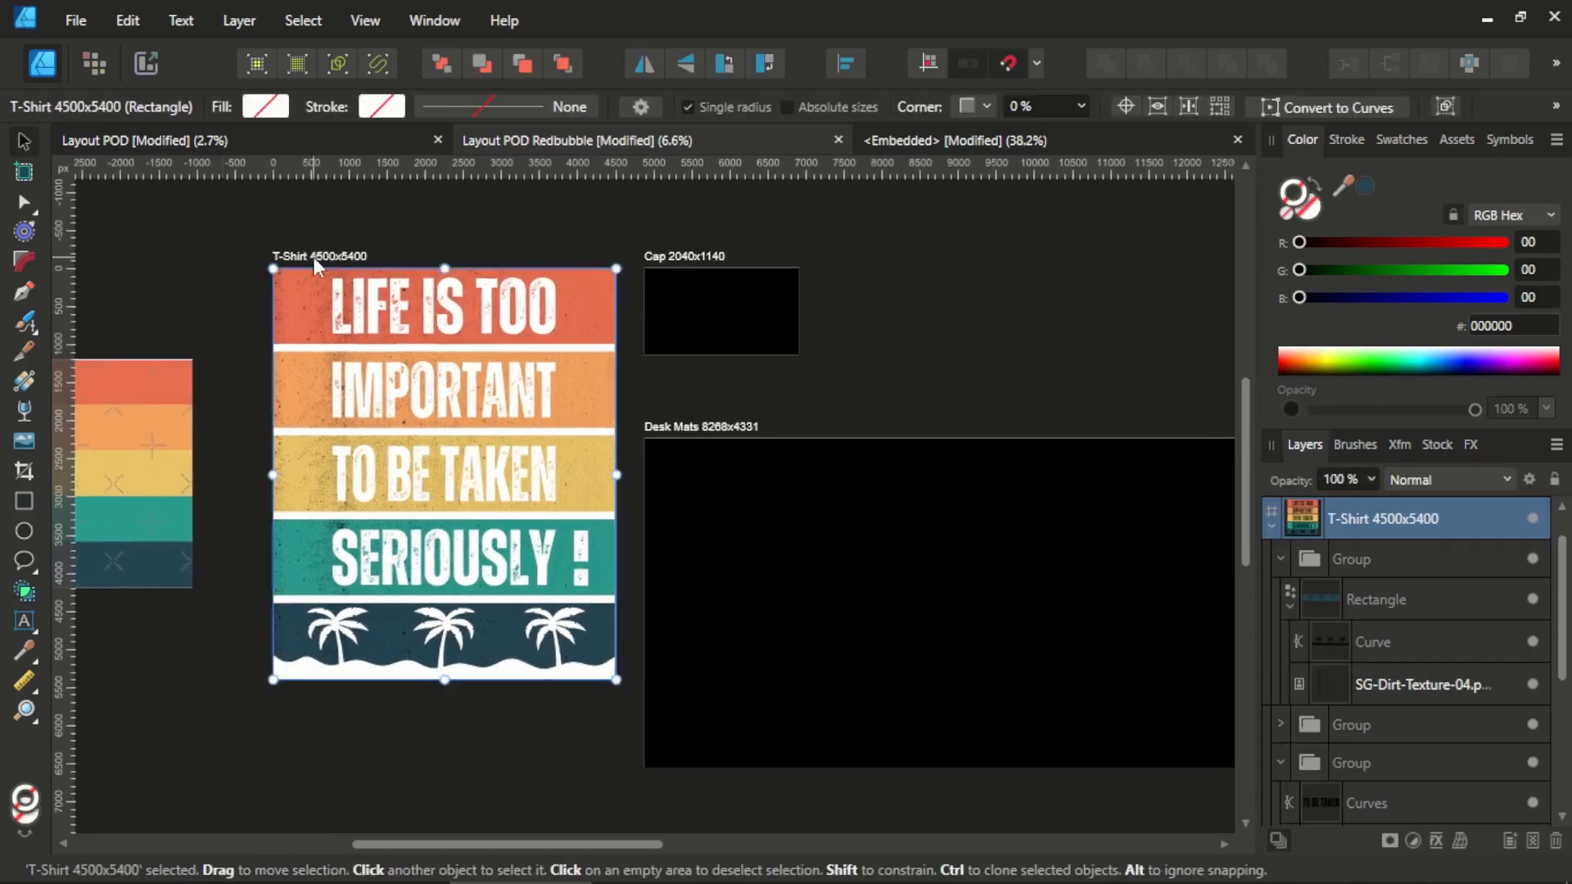
click(667, 391)
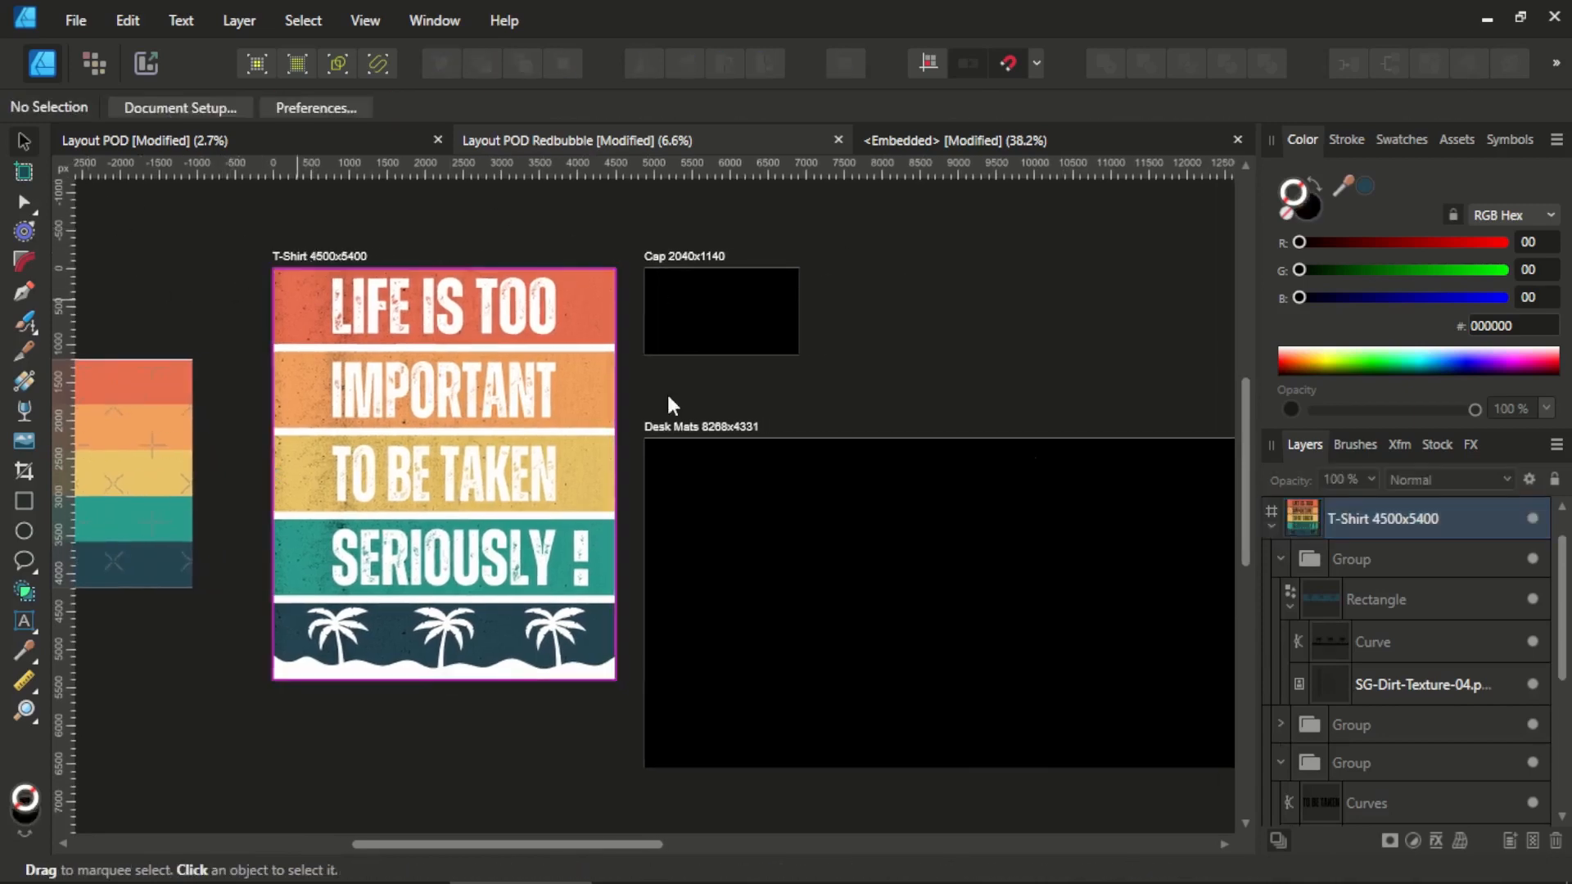
Collapse the open stripe groups and copy all five groups from the T-Shirt artboard into the Cap 2040x1140 artboard.
click(1280, 559)
click(1280, 634)
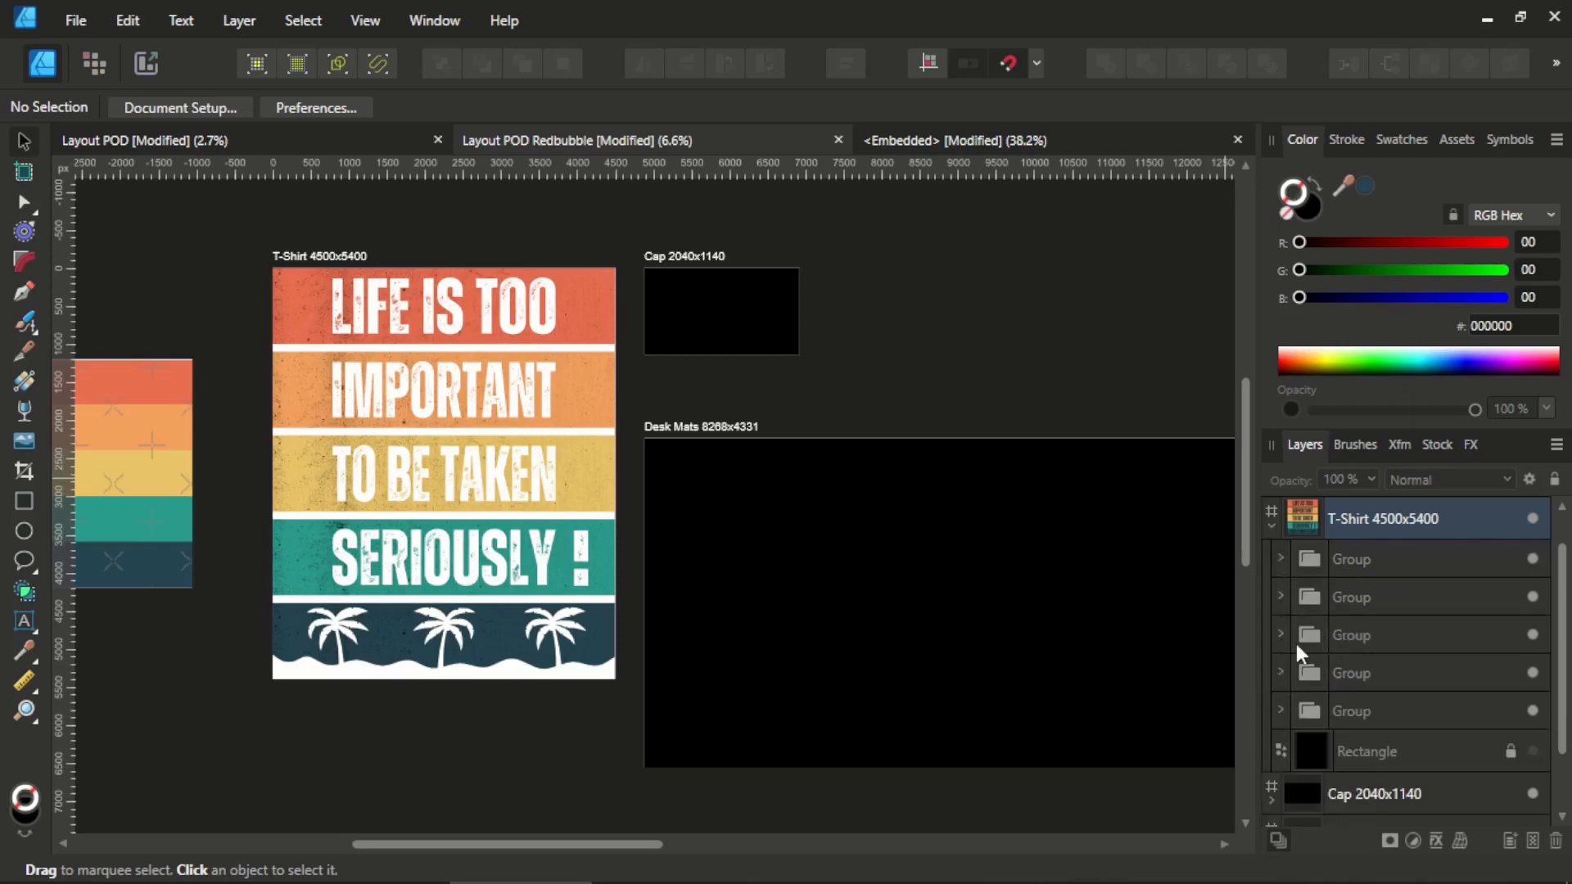
click(1313, 715)
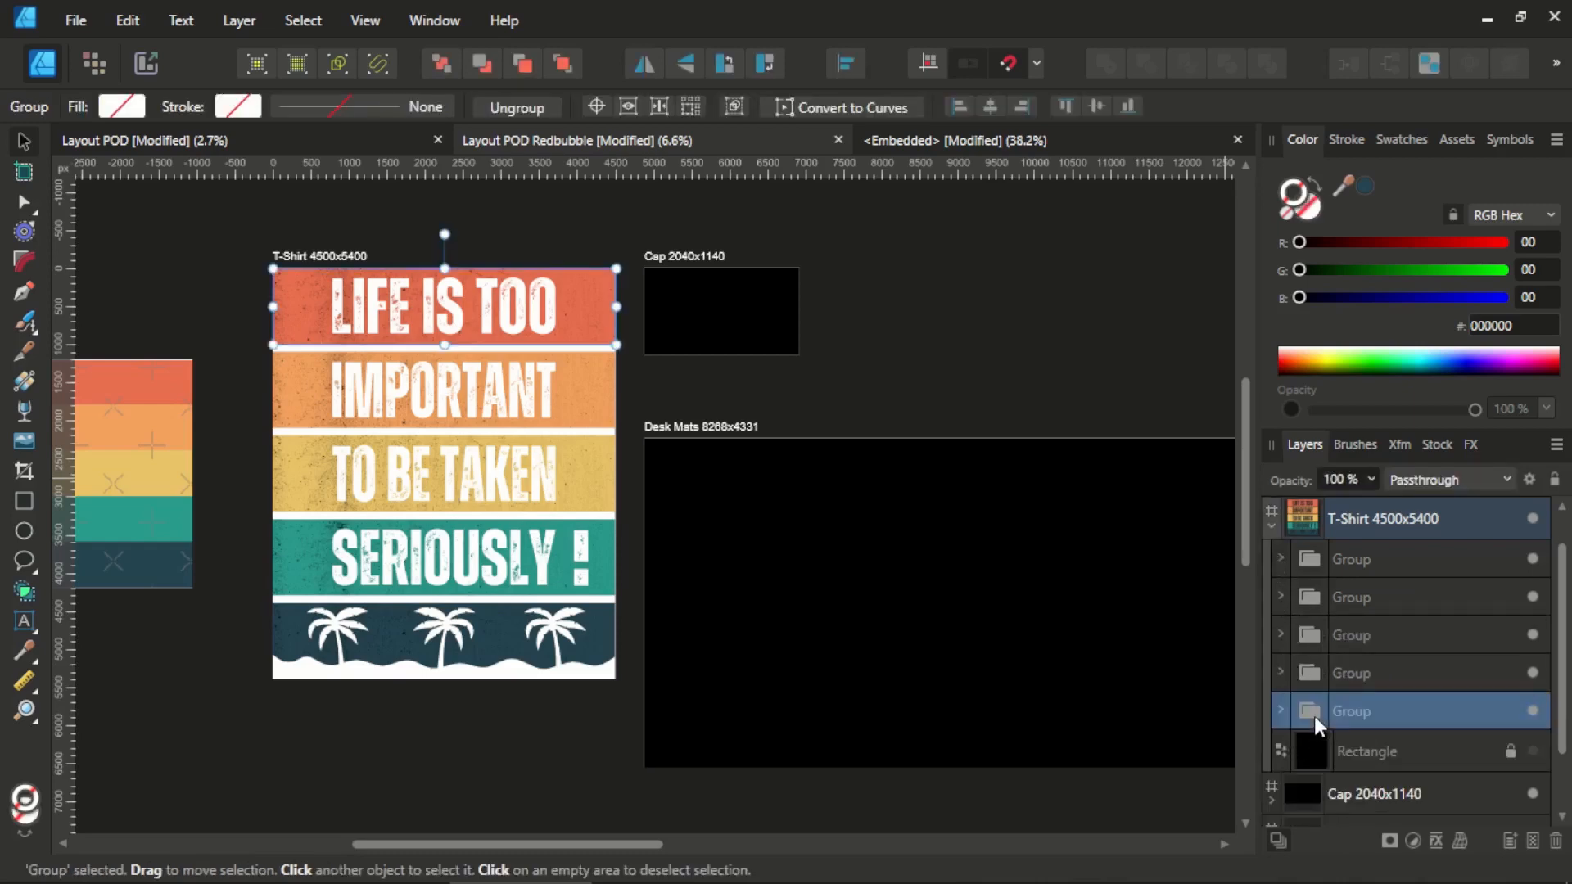
click(694, 455)
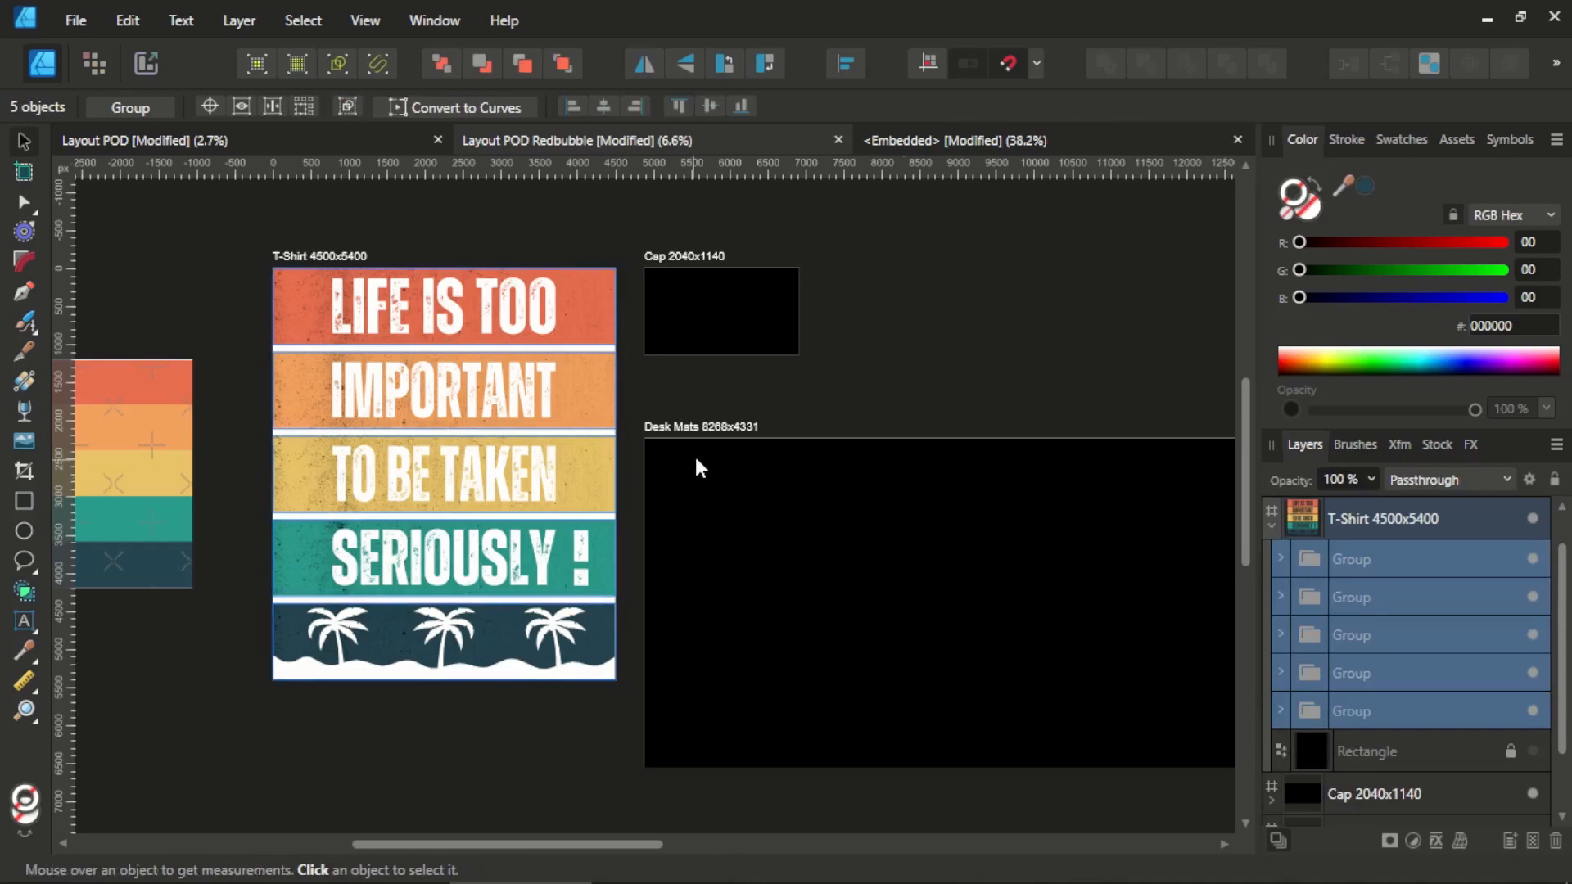
click(677, 256)
key(ctrl+v)
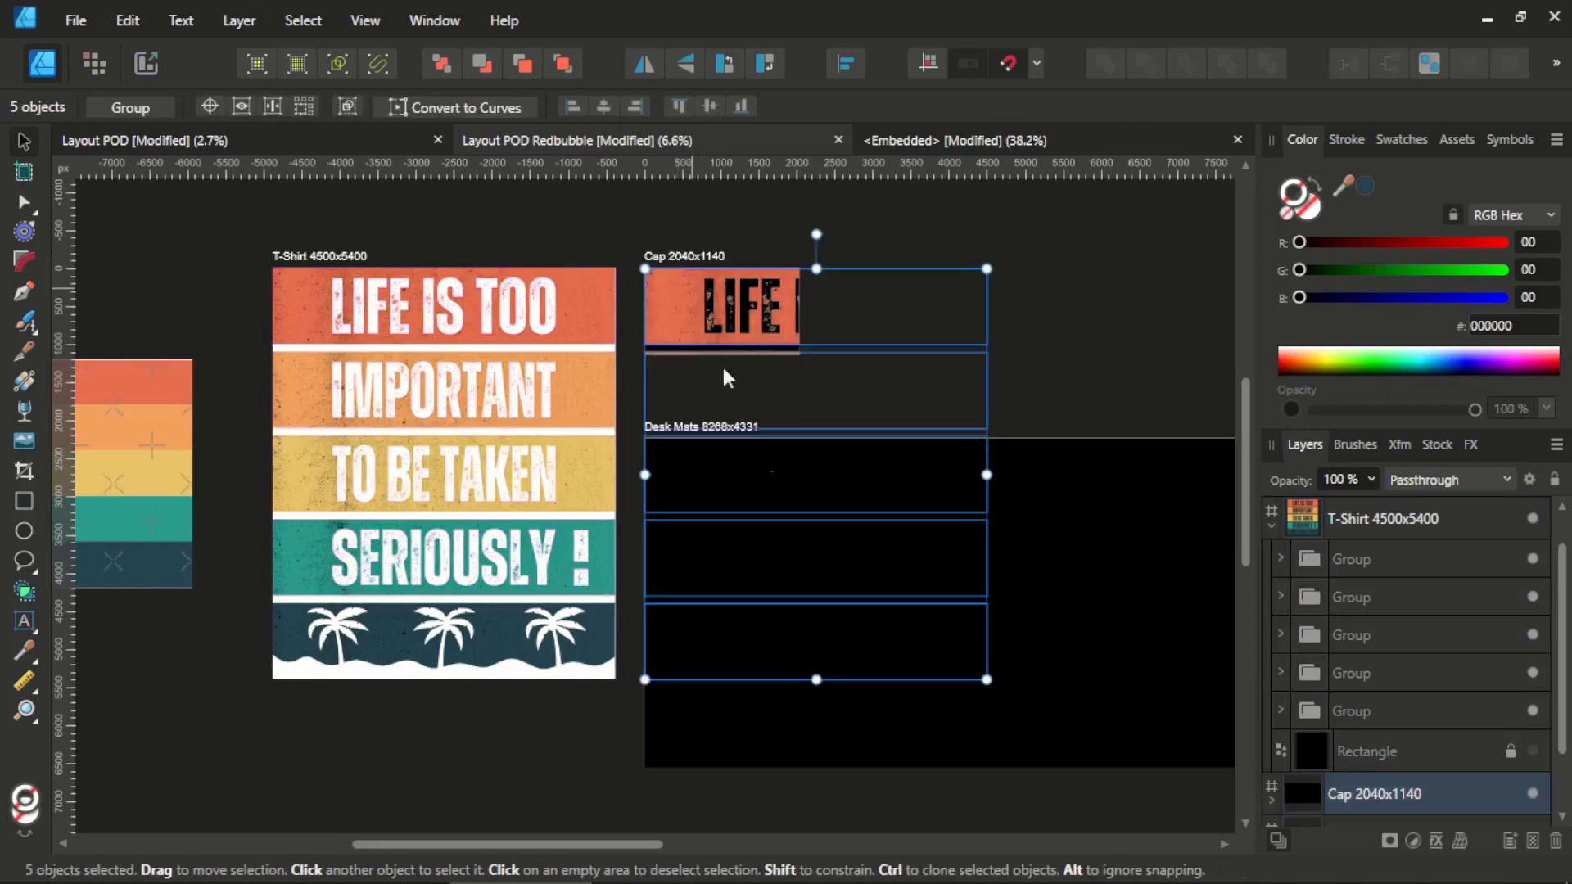
Scale the pasted stripe groups down proportionally to fit the height of the Cap artboard.
drag(980, 670, 786, 302)
scroll(764, 298, up, 4)
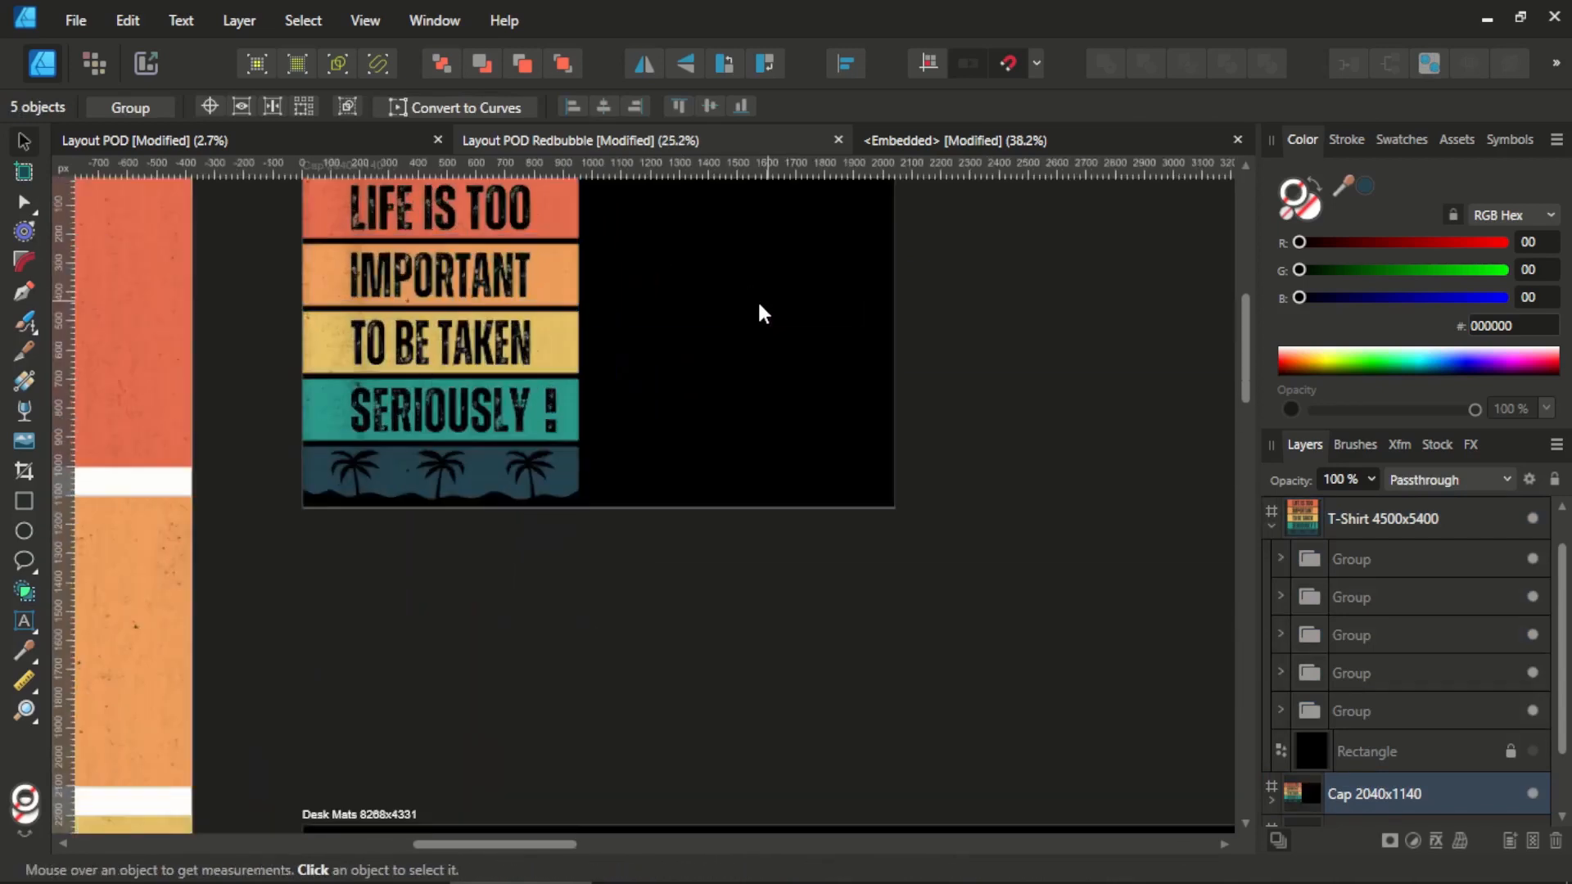
scroll(766, 475, up, 2)
scroll(766, 475, down, 1)
Hide the locked black background rectangle of the Cap artboard and deselect.
click(488, 338)
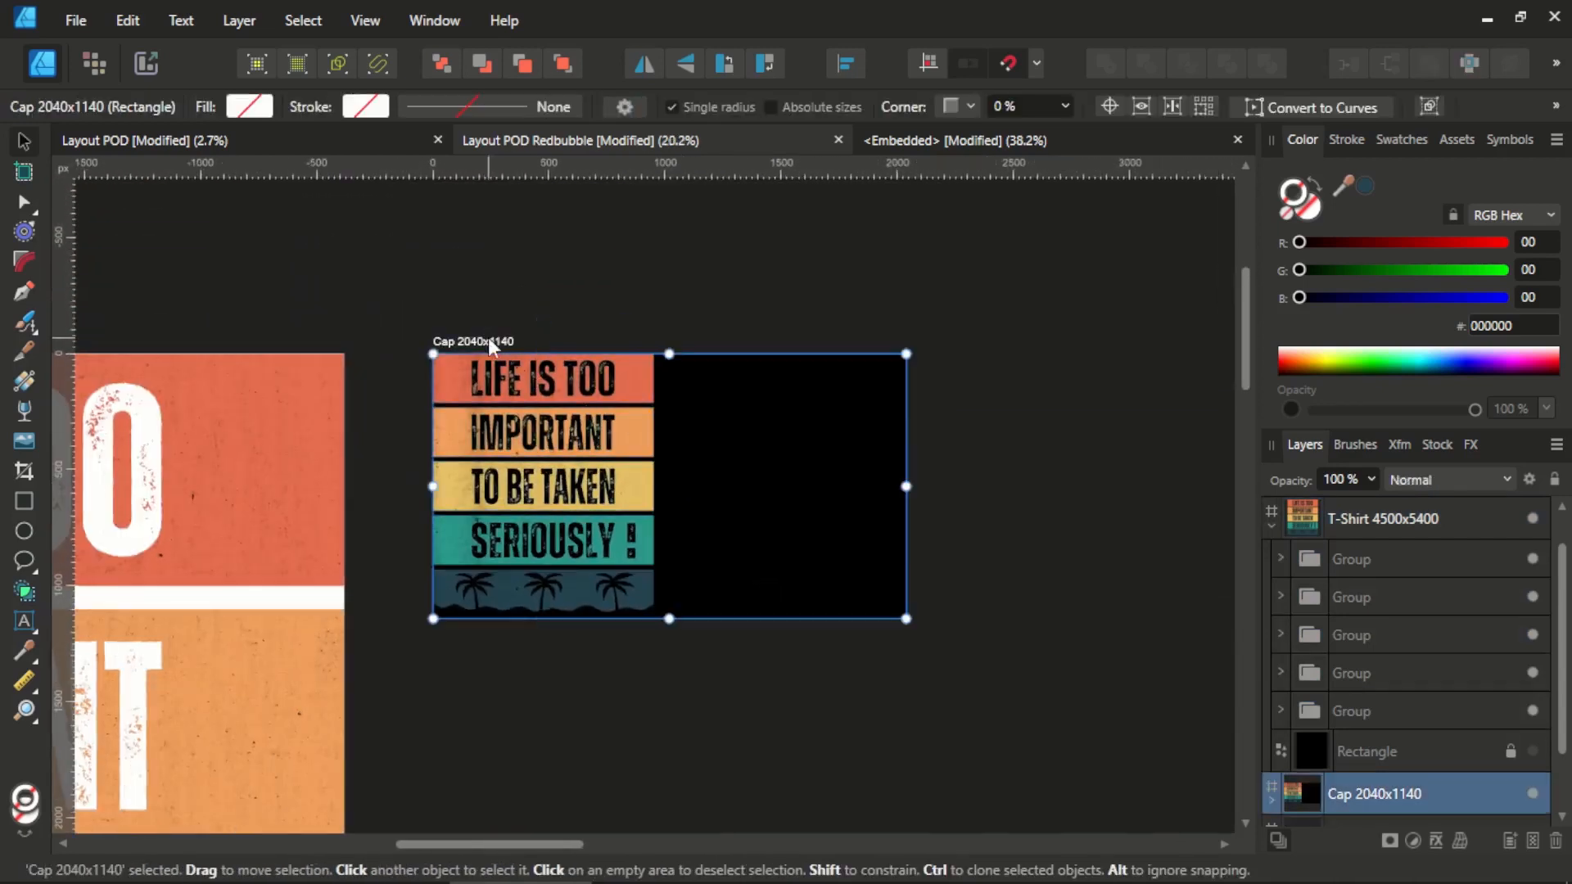
scroll(1357, 717, down, 2)
click(1271, 719)
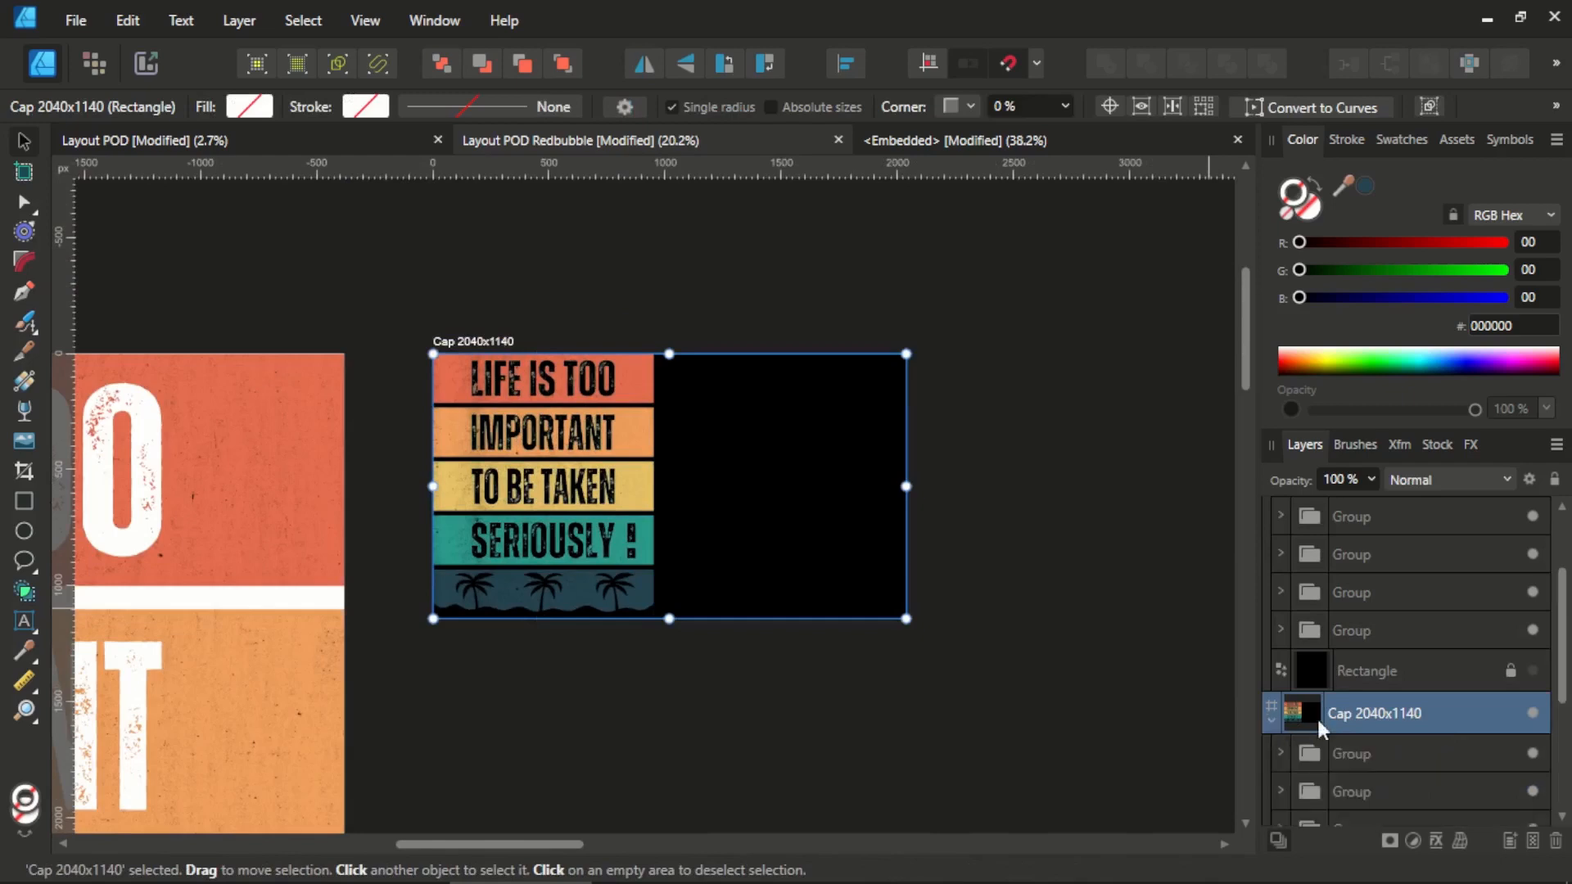
scroll(1350, 720, down, 3)
click(1531, 710)
click(1018, 574)
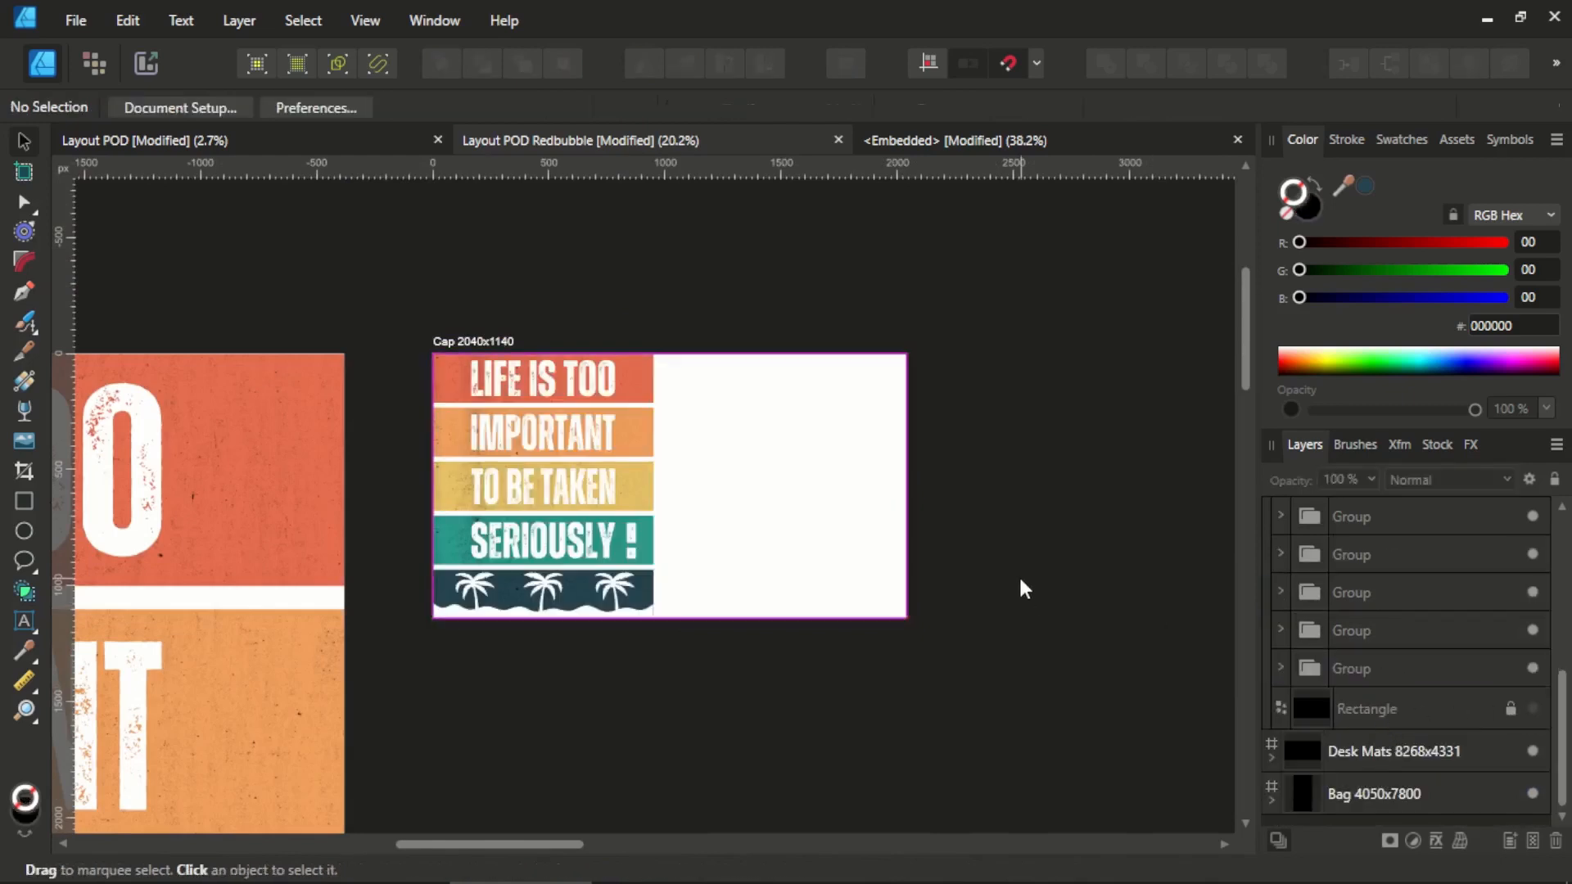
Stretch the red stripe rectangle inside its group to the full width of the Cap artboard.
click(538, 375)
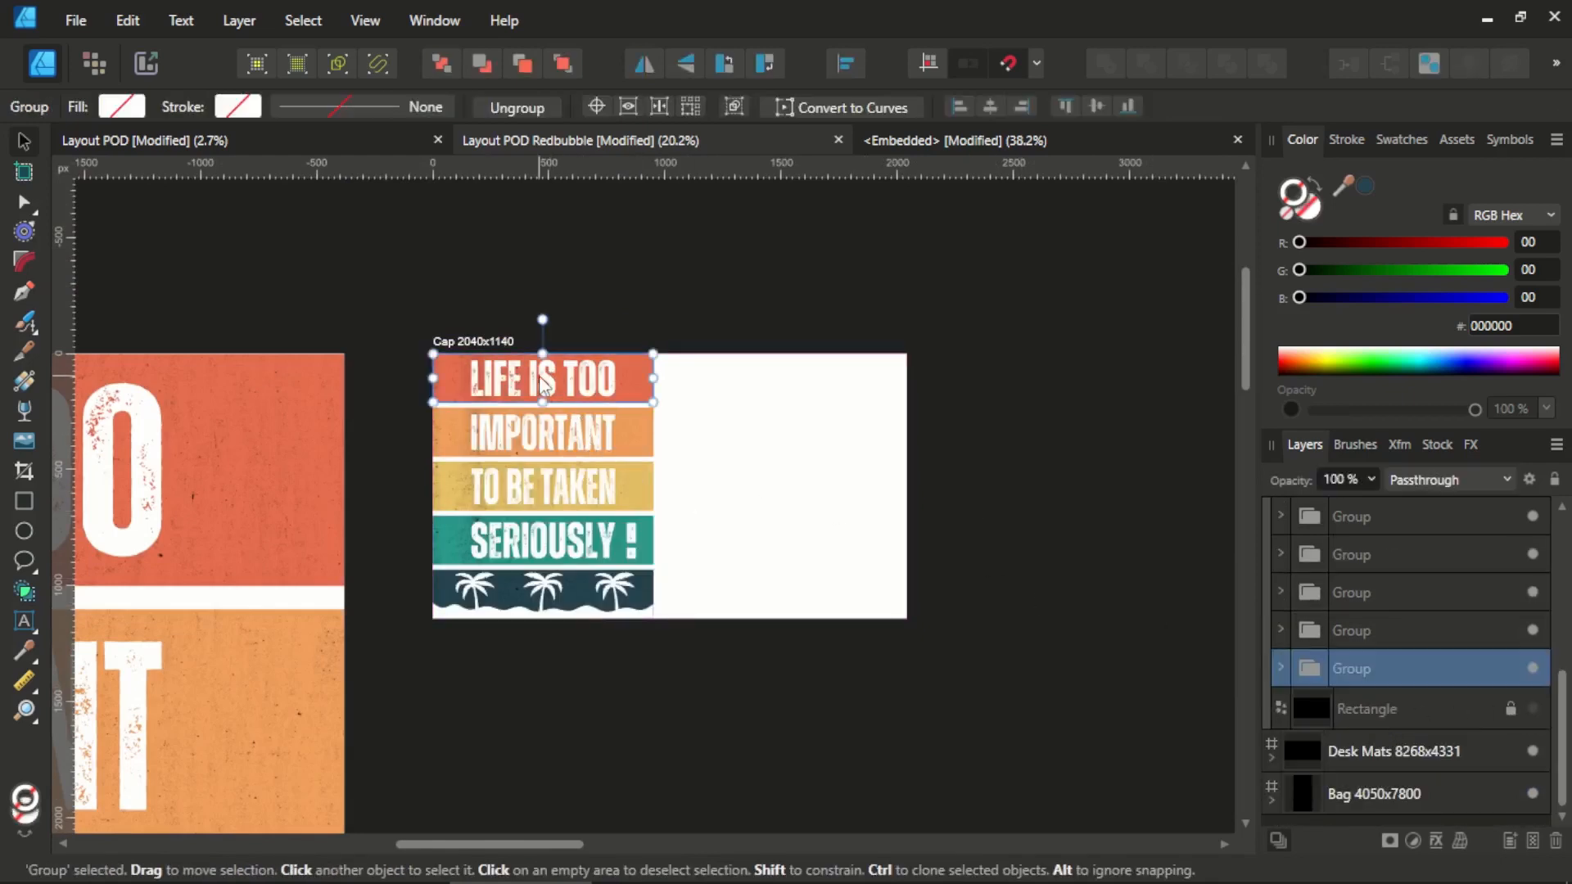
click(1282, 665)
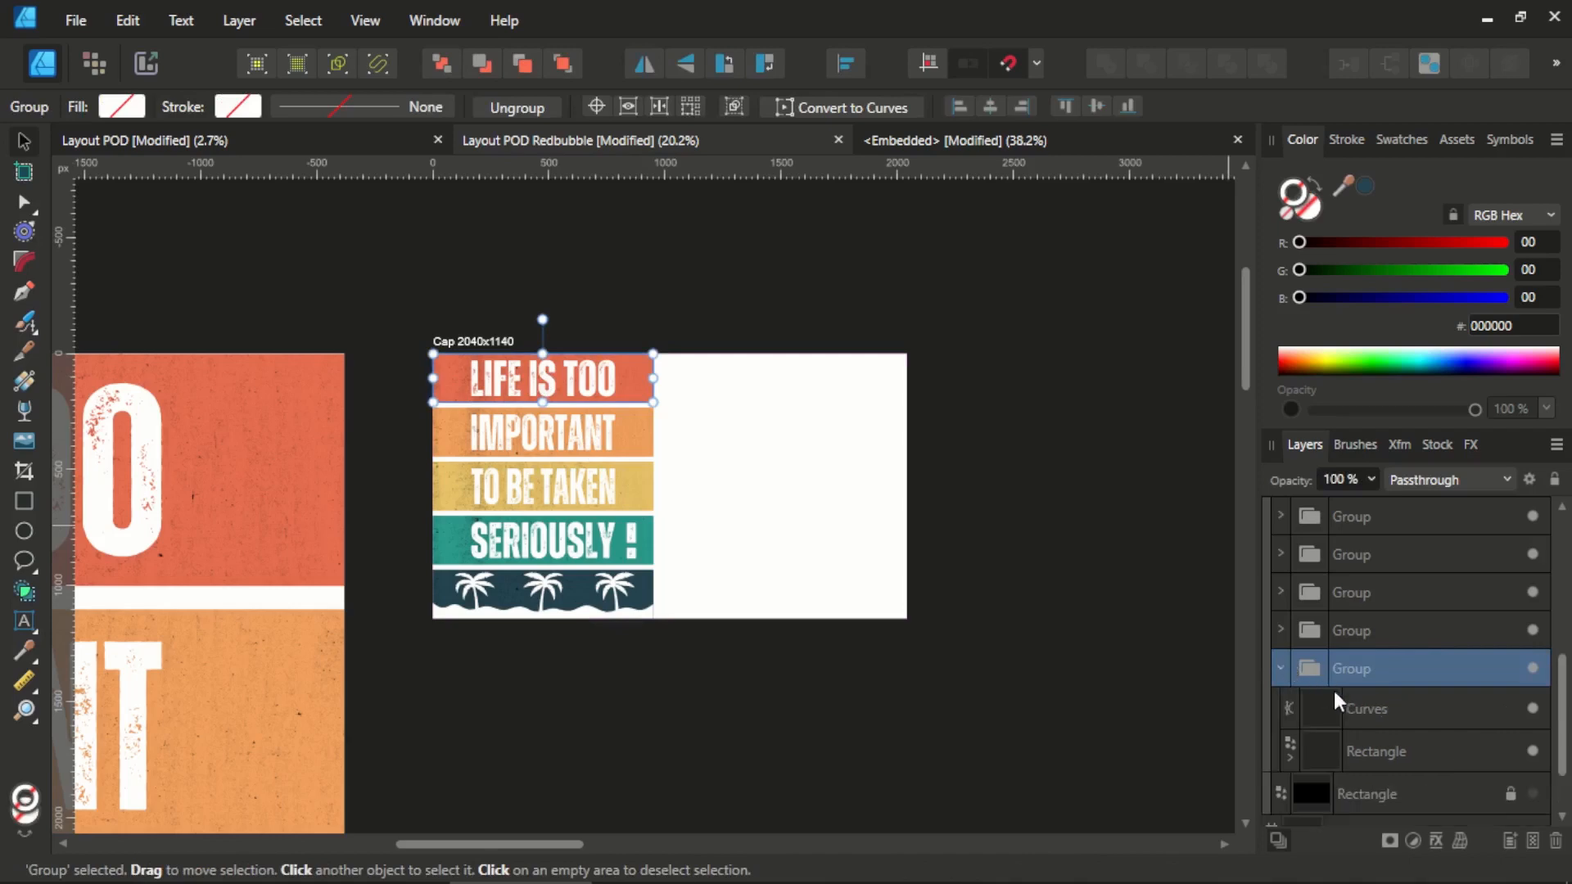
click(1329, 746)
drag(652, 378, 906, 379)
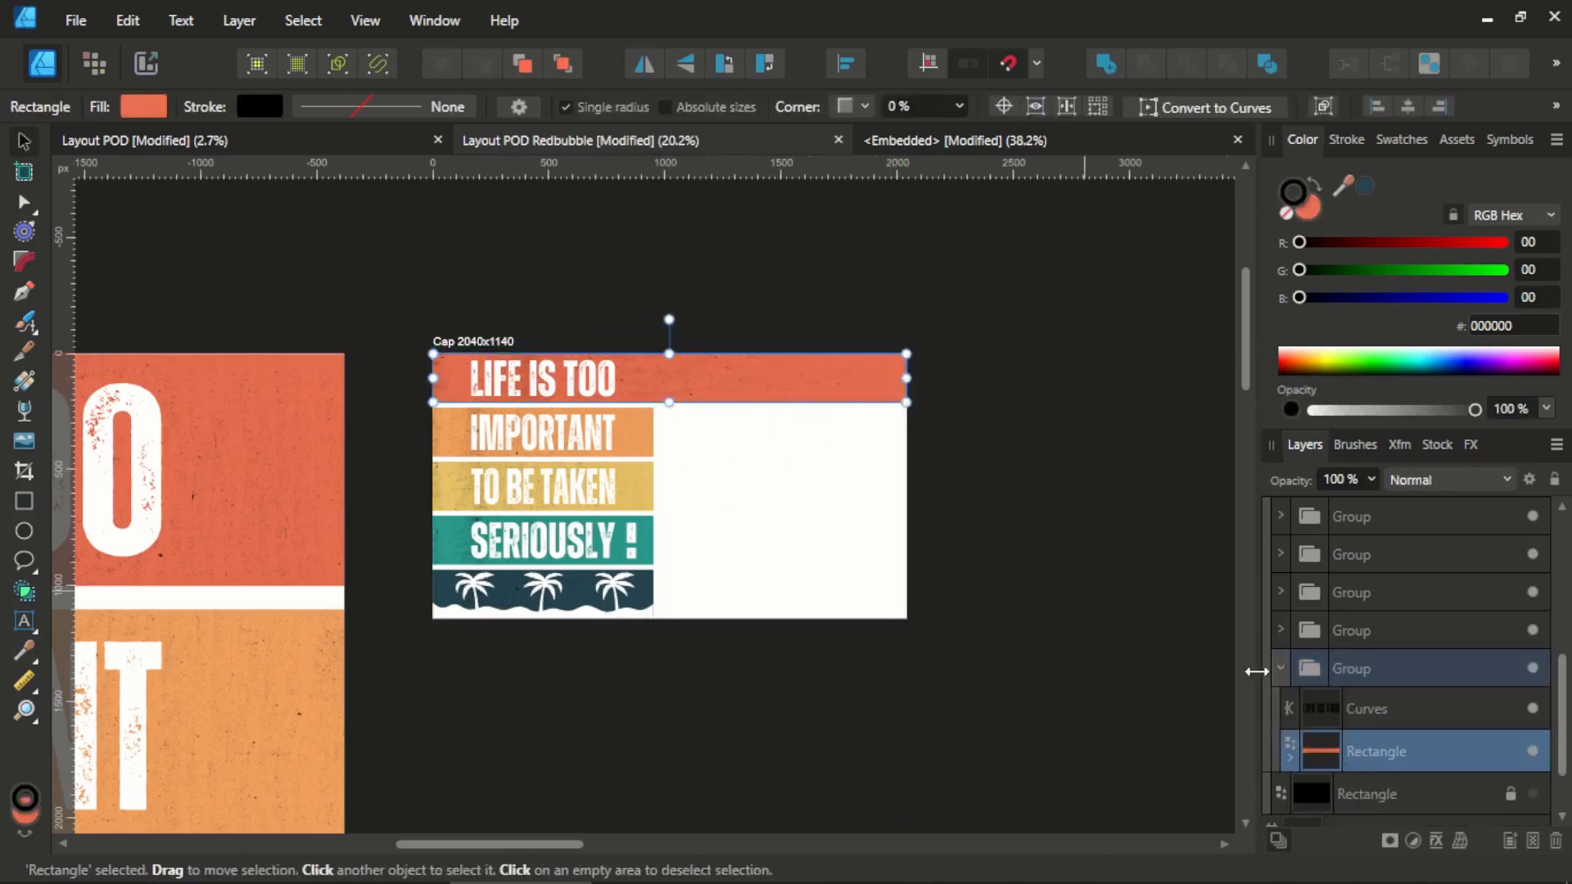
Center the LIFE IS TOO lettering curves horizontally on the Cap artboard and deselect them.
click(1327, 711)
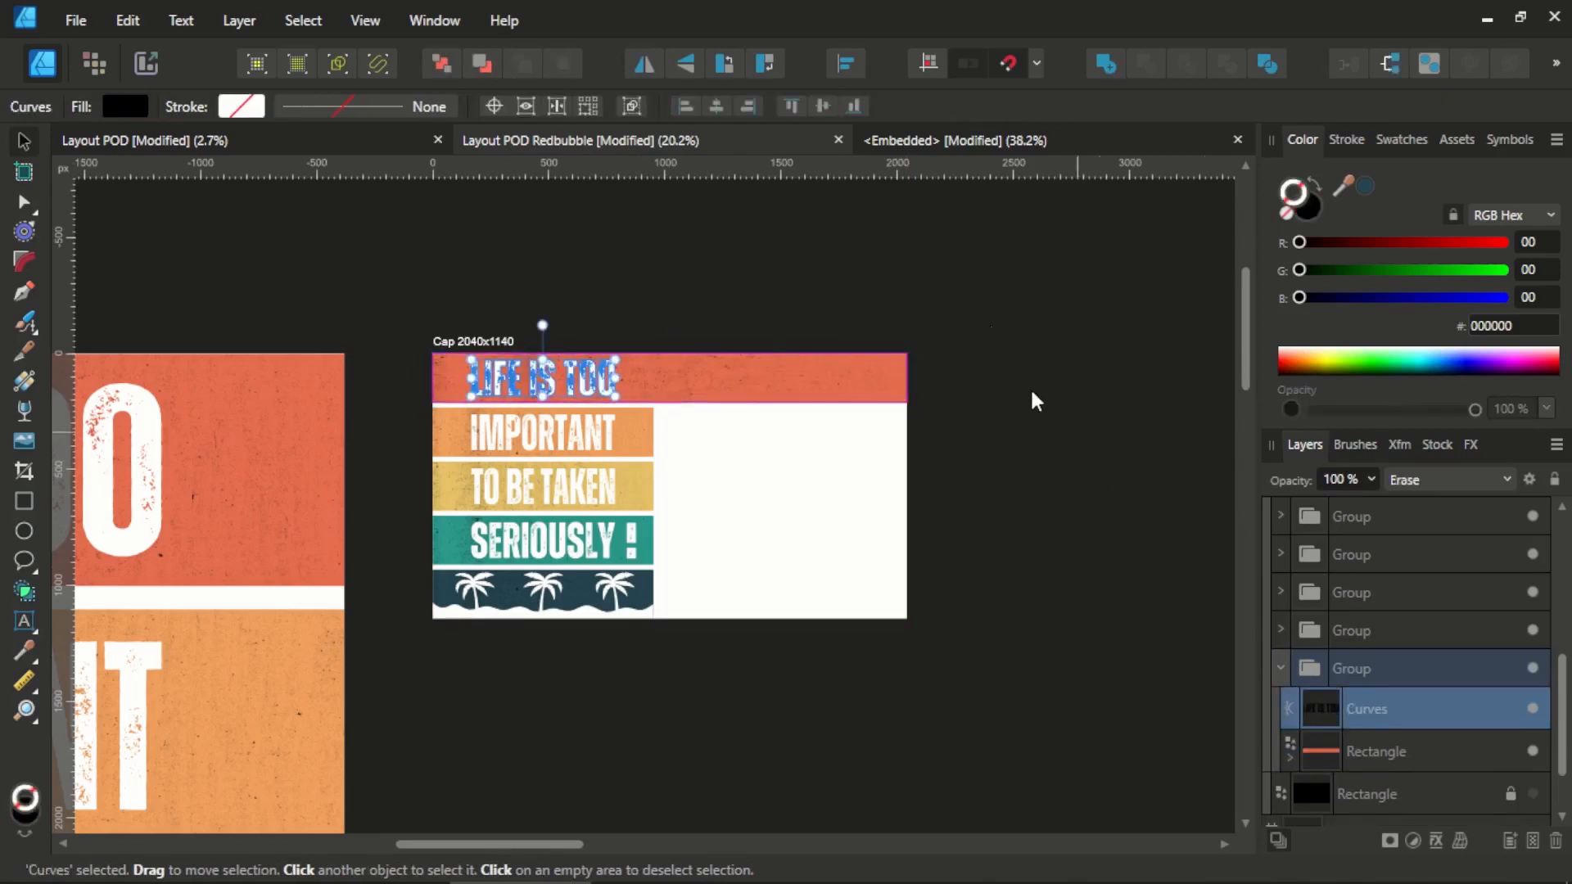
click(848, 64)
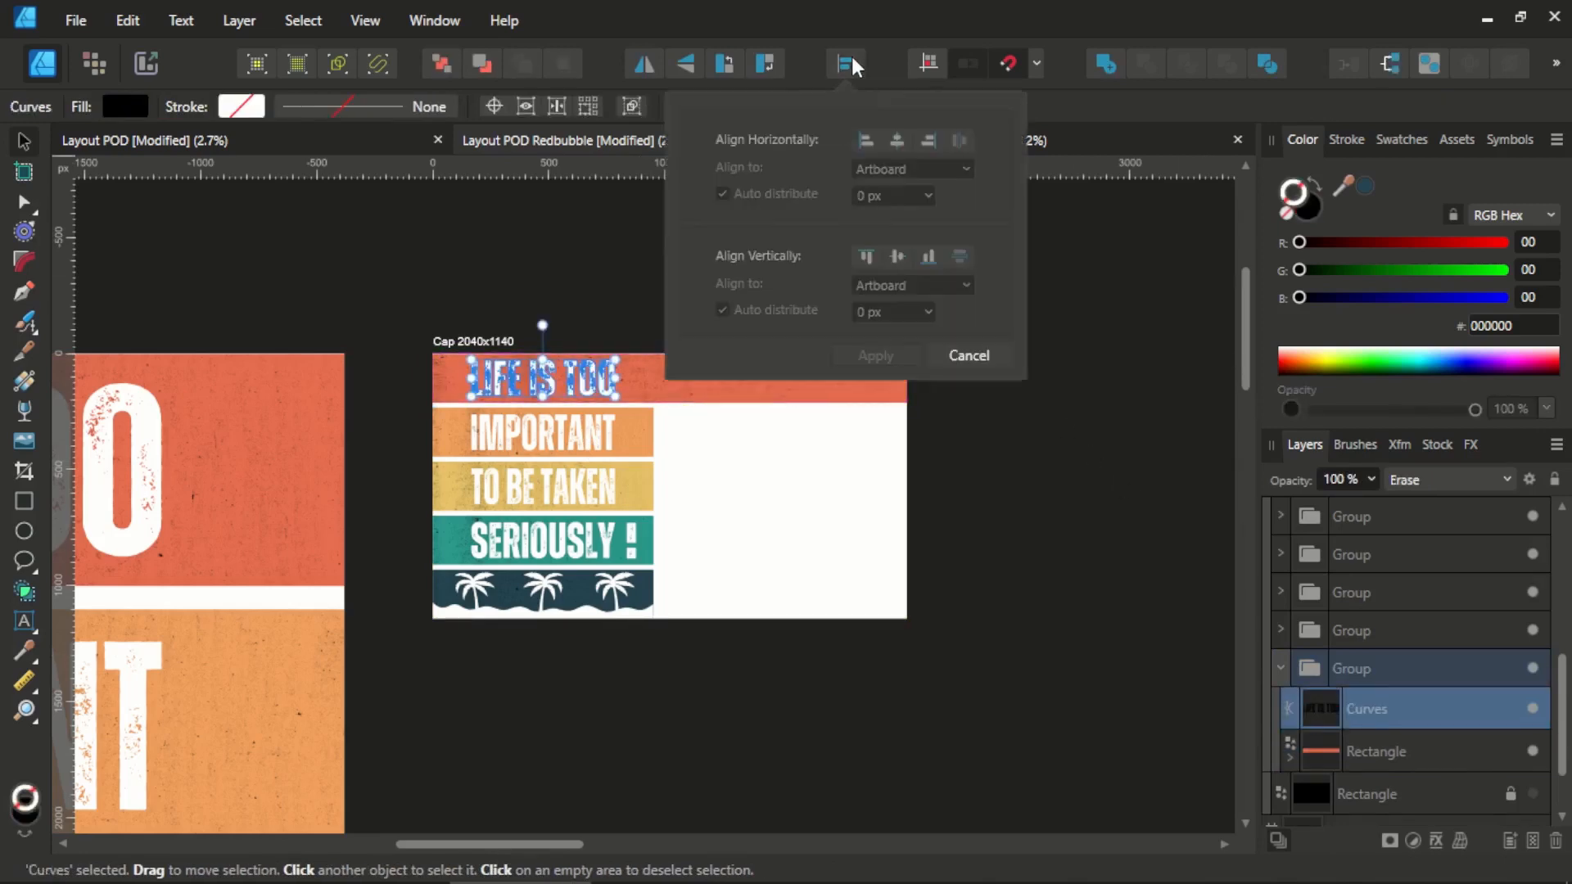
click(896, 146)
click(893, 353)
click(911, 411)
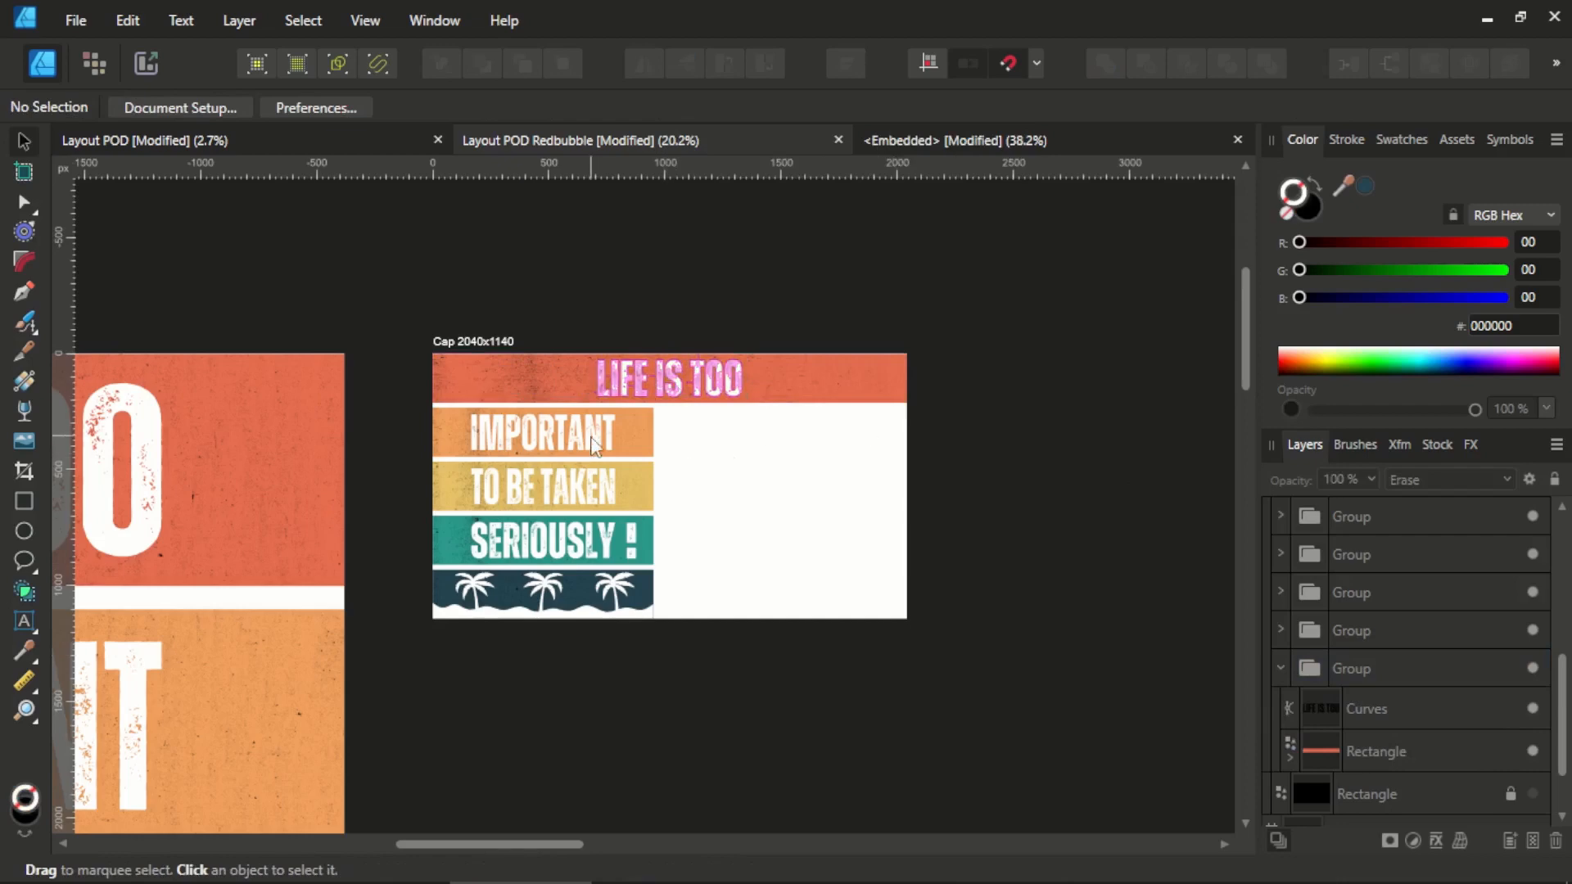
Stretch the orange stripe rectangle to the full width of the Cap artboard and center the IMPORTANT lettering horizontally.
click(1350, 630)
click(1279, 632)
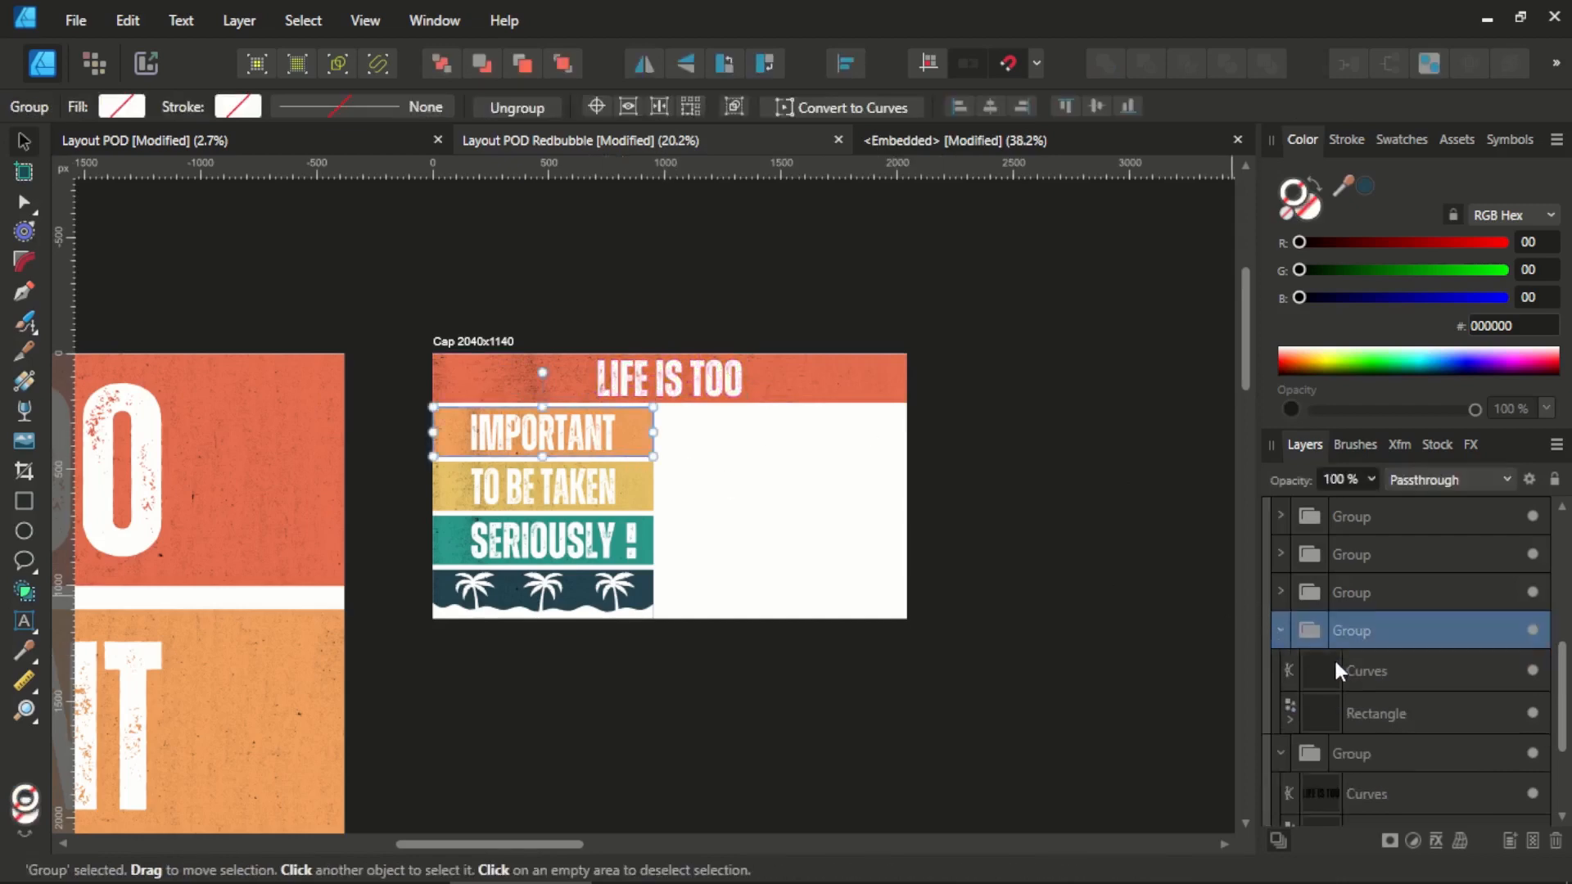
click(1361, 712)
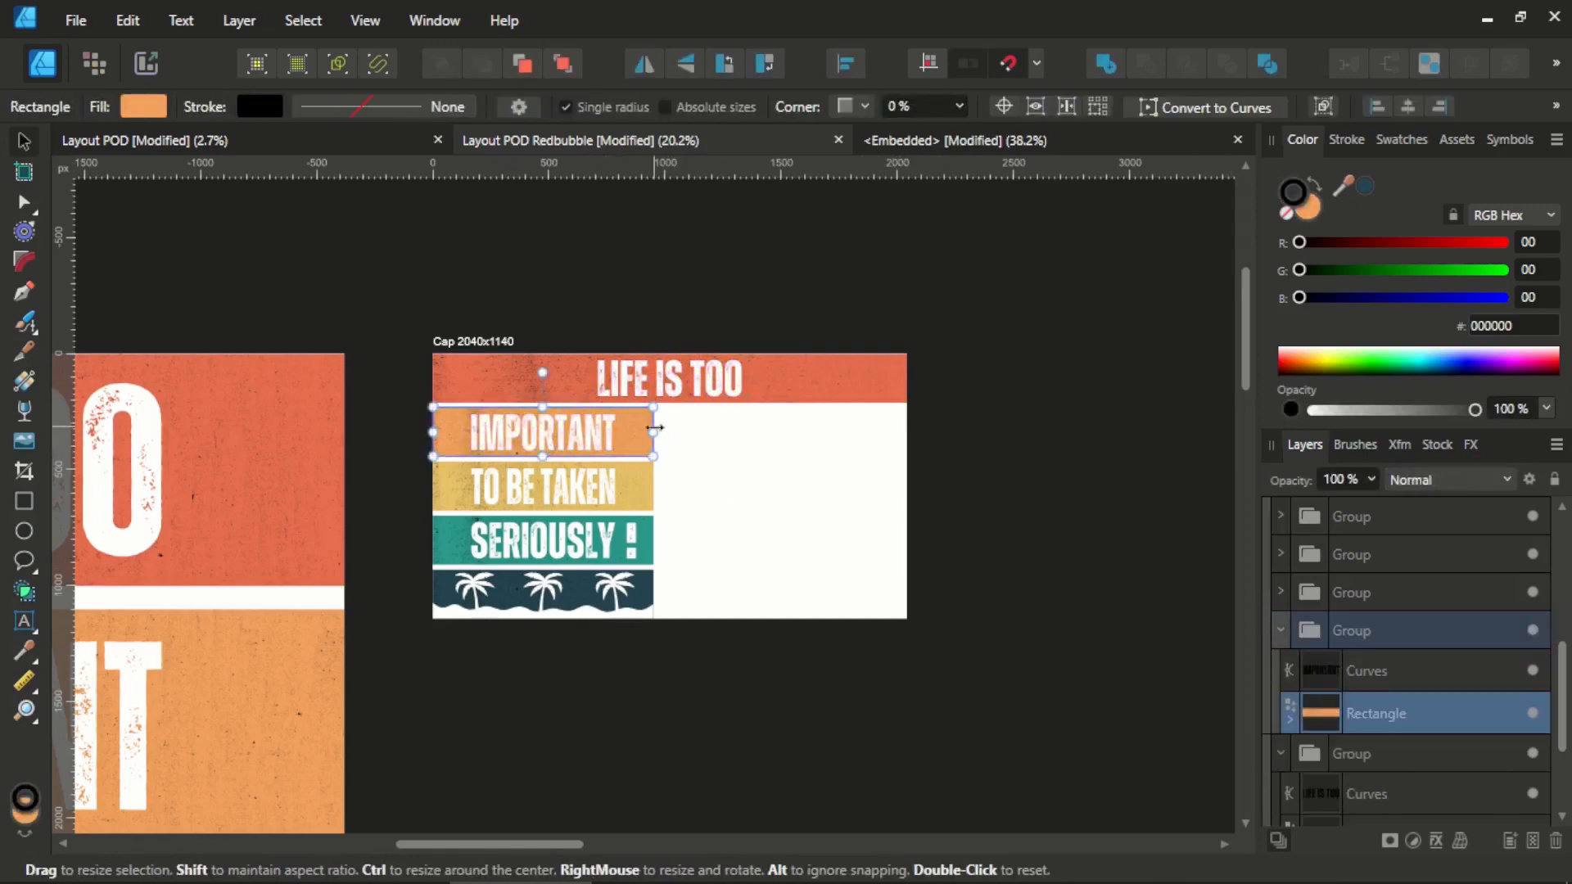
drag(652, 432, 899, 429)
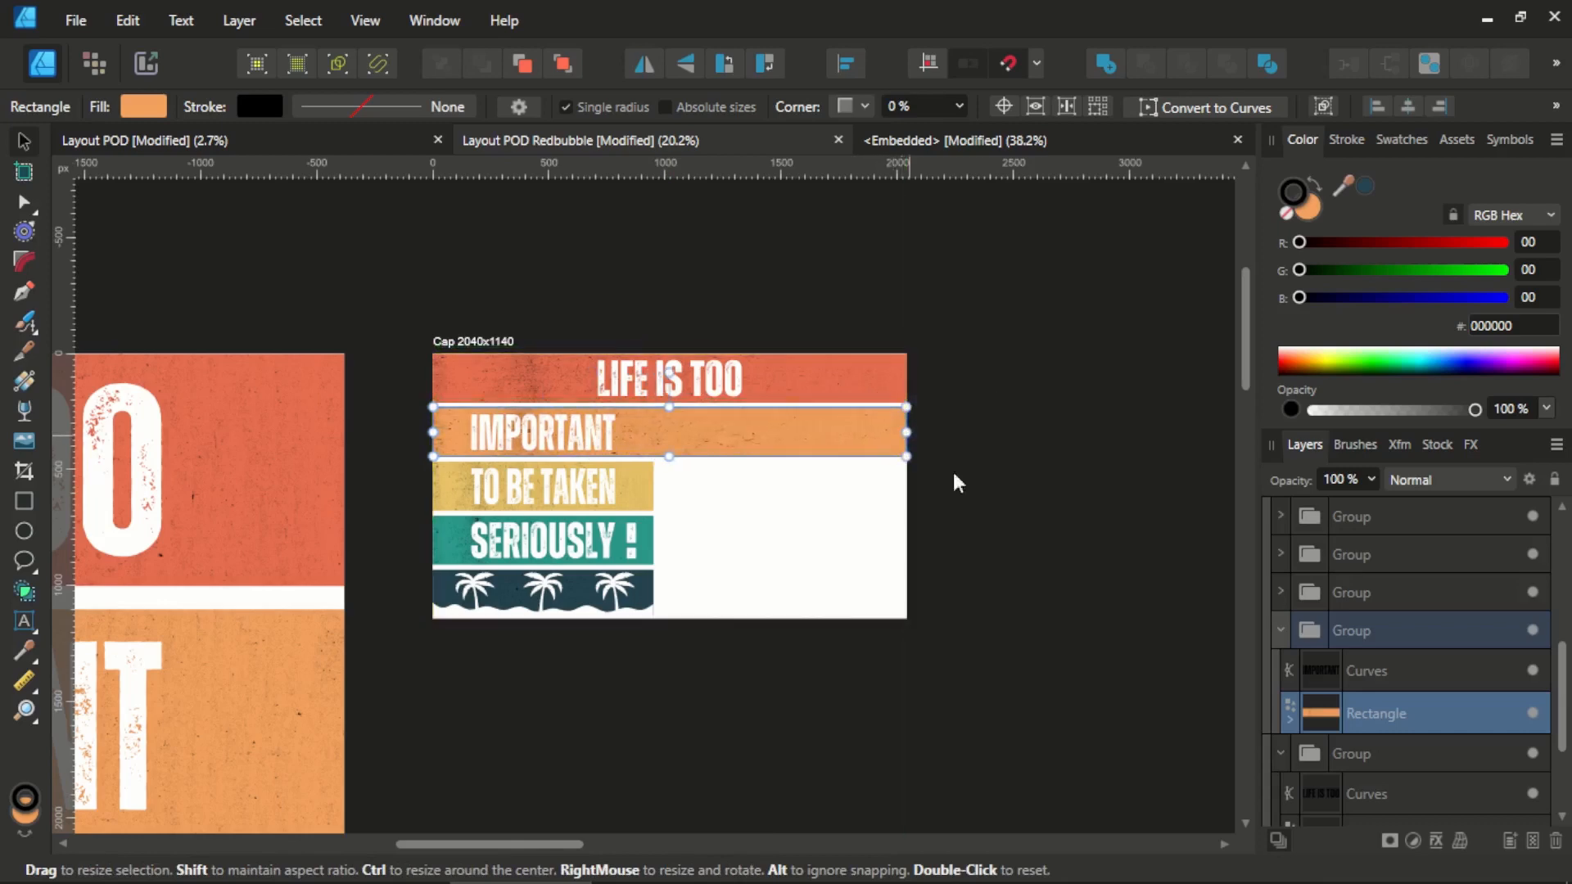
click(1319, 669)
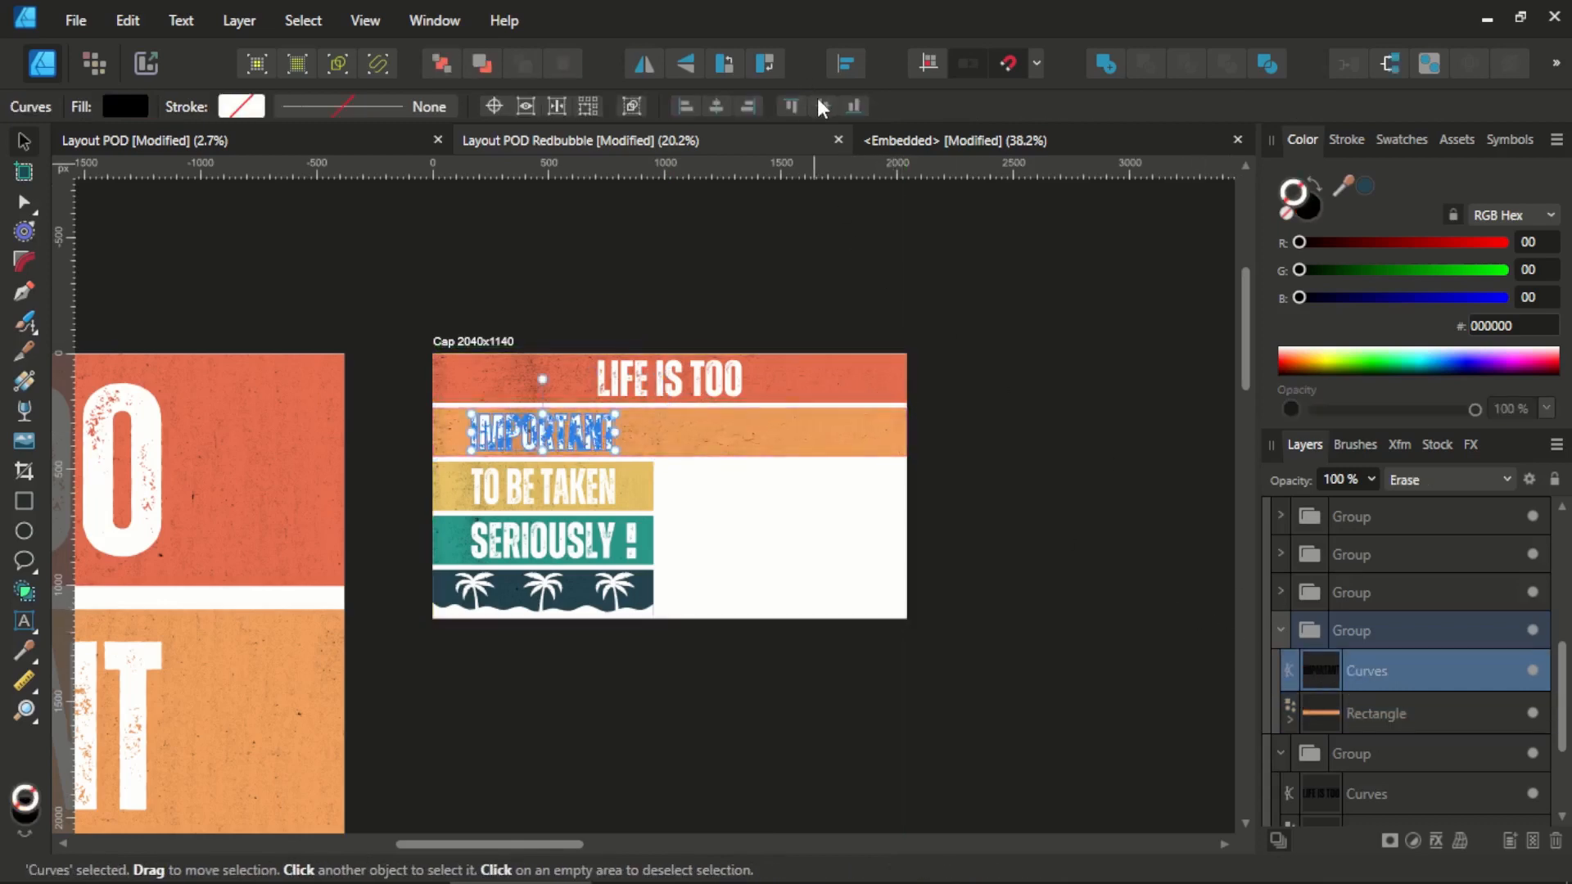
click(728, 106)
click(877, 226)
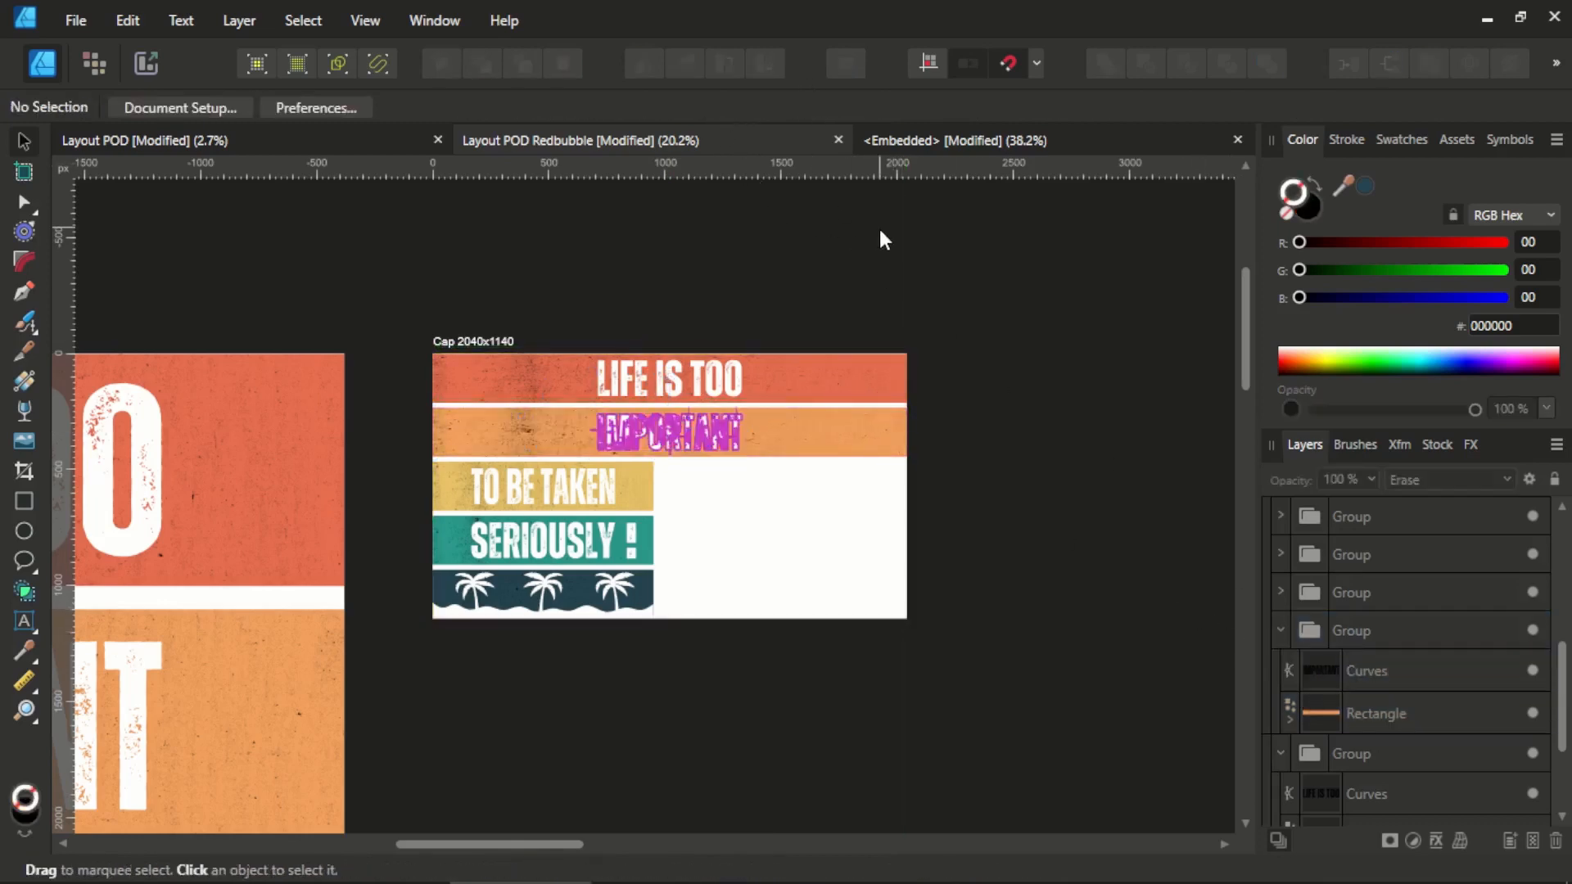
Stretch the yellow stripe rectangle to the full width of the Cap artboard and center the TO BE TAKEN lettering horizontally.
click(624, 483)
click(1278, 592)
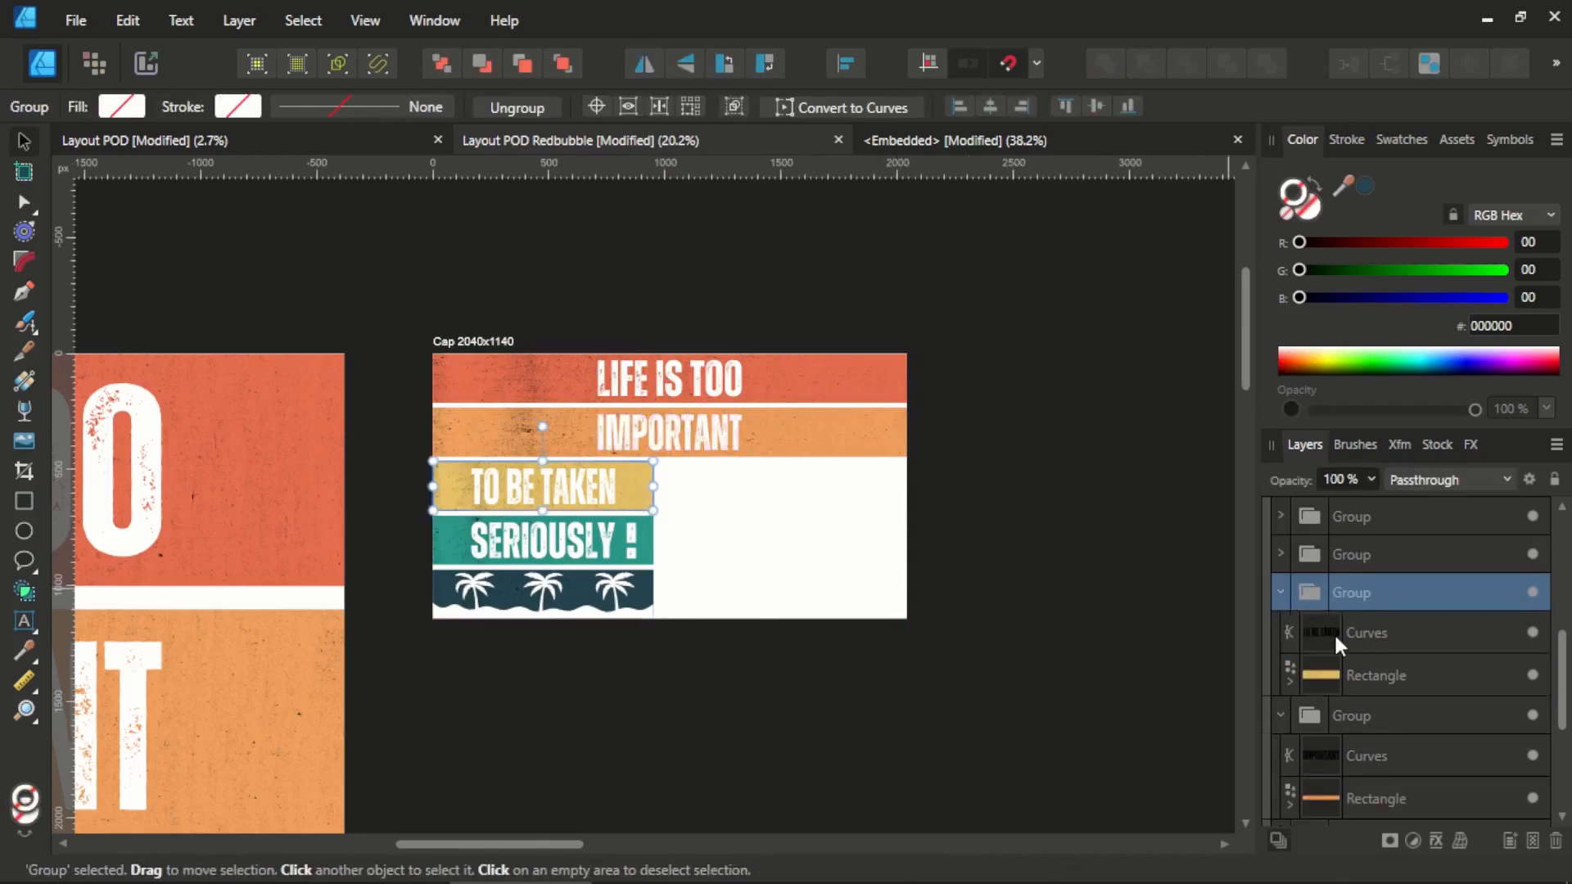
click(1329, 671)
drag(652, 485, 898, 484)
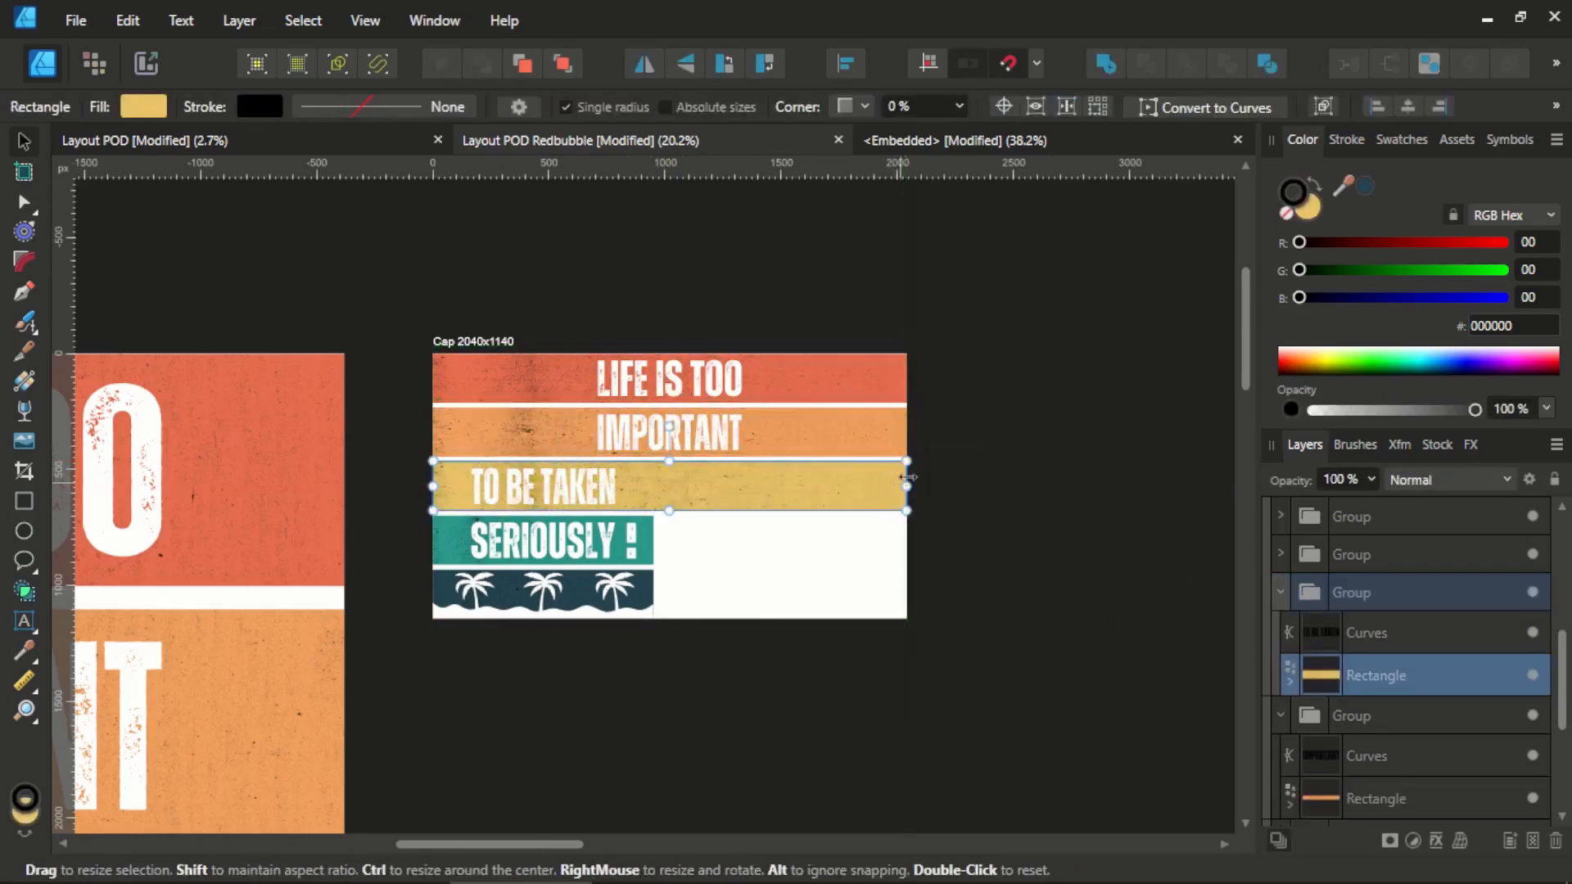
click(1328, 635)
click(717, 106)
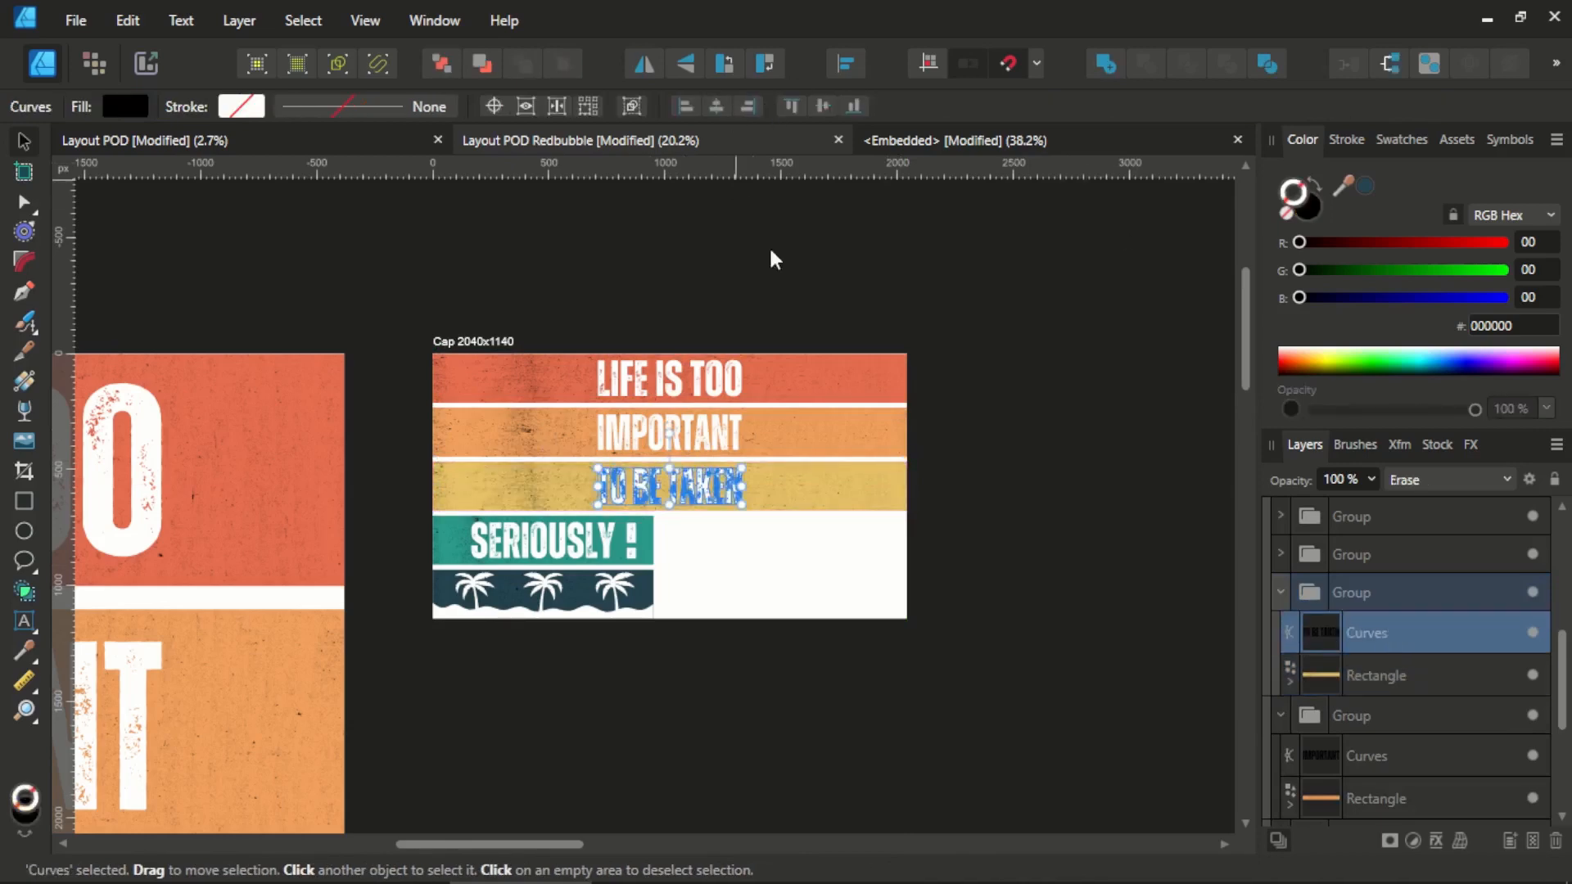
click(772, 260)
Stretch the teal stripe rectangle to the full width of the Cap artboard and center the SERIOUSLY ! lettering horizontally.
click(631, 543)
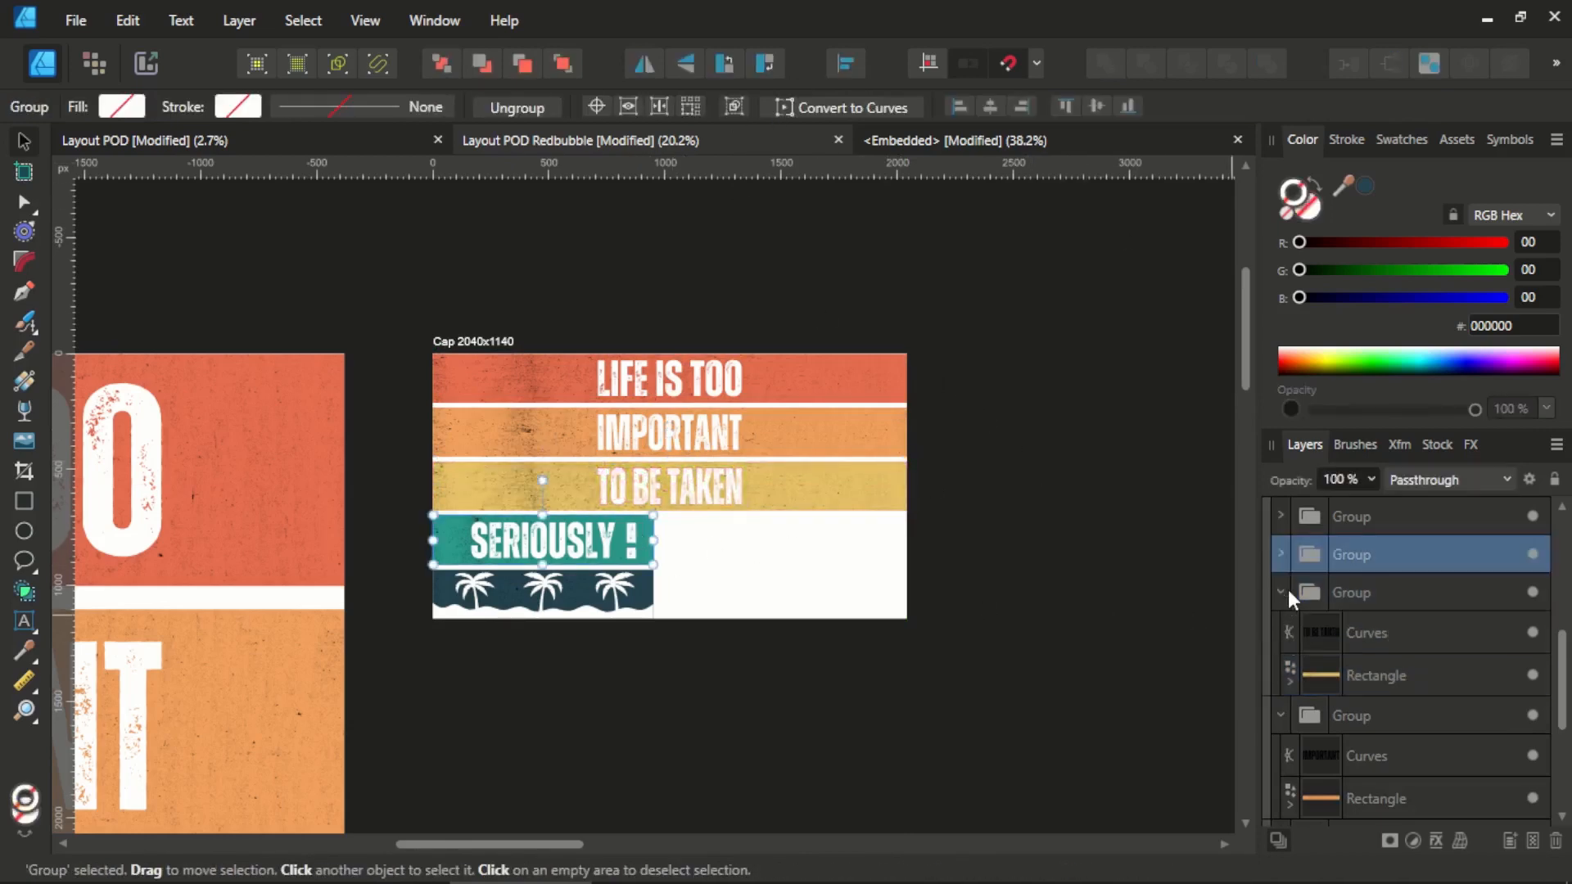
click(1281, 555)
click(1324, 637)
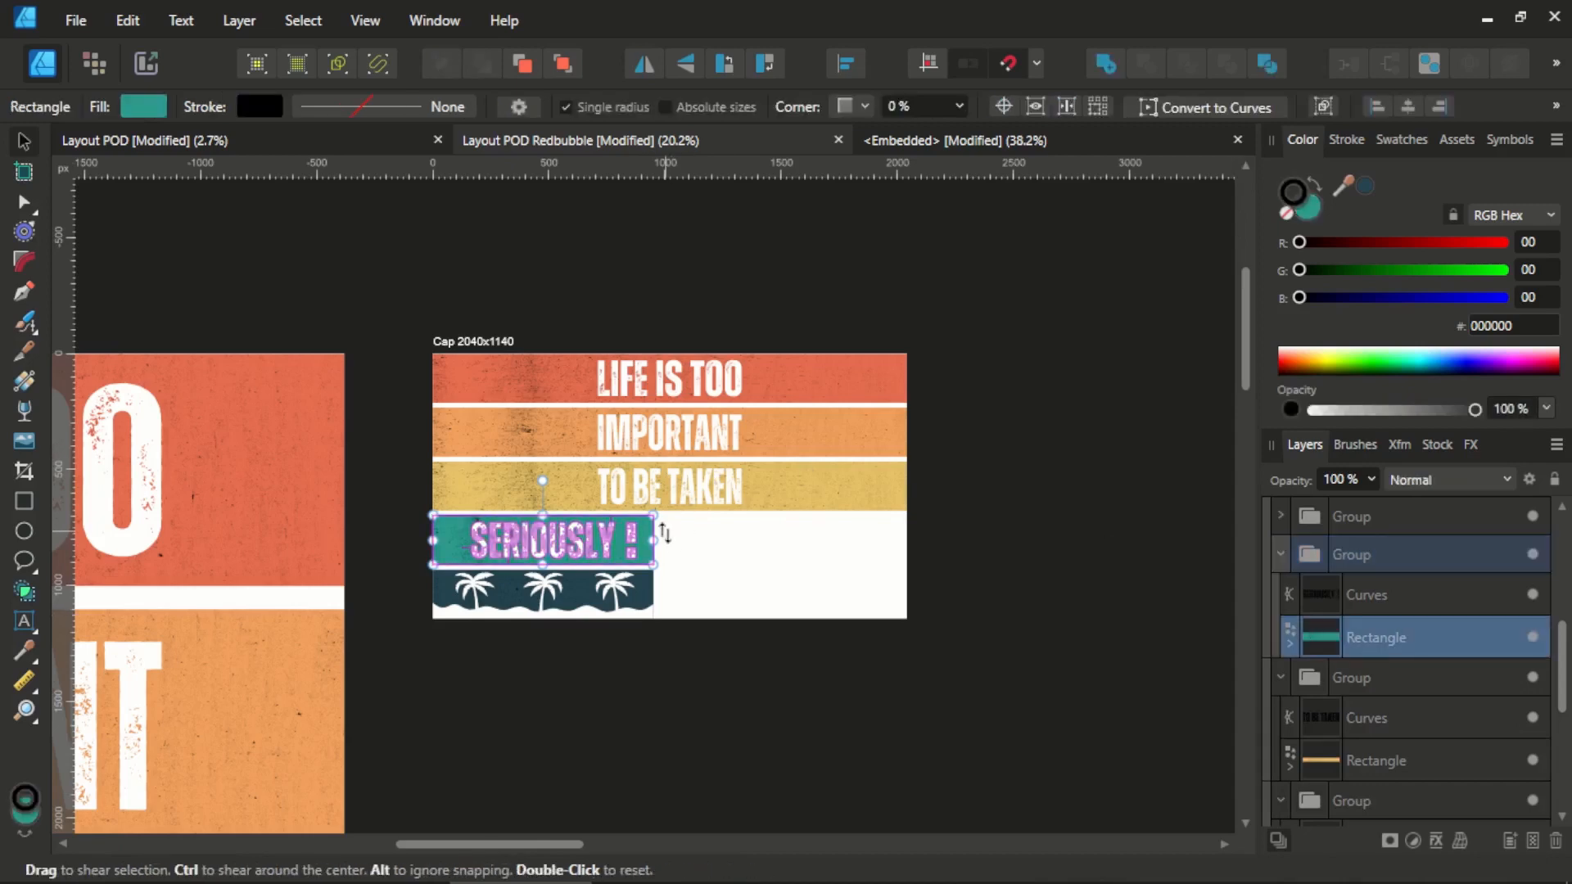
drag(659, 541, 906, 541)
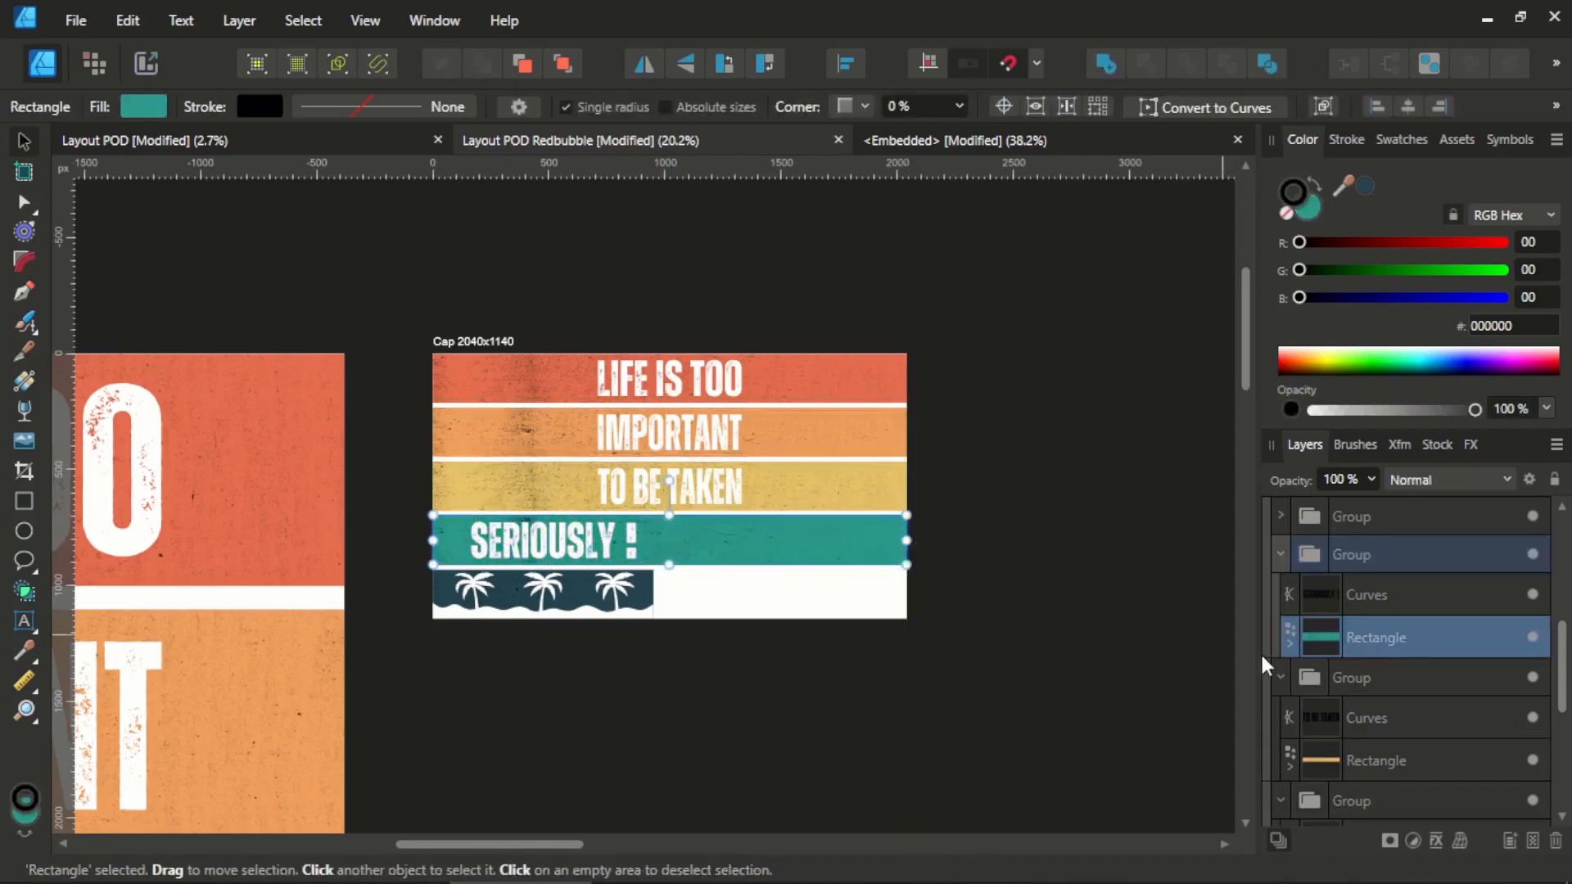
click(1313, 595)
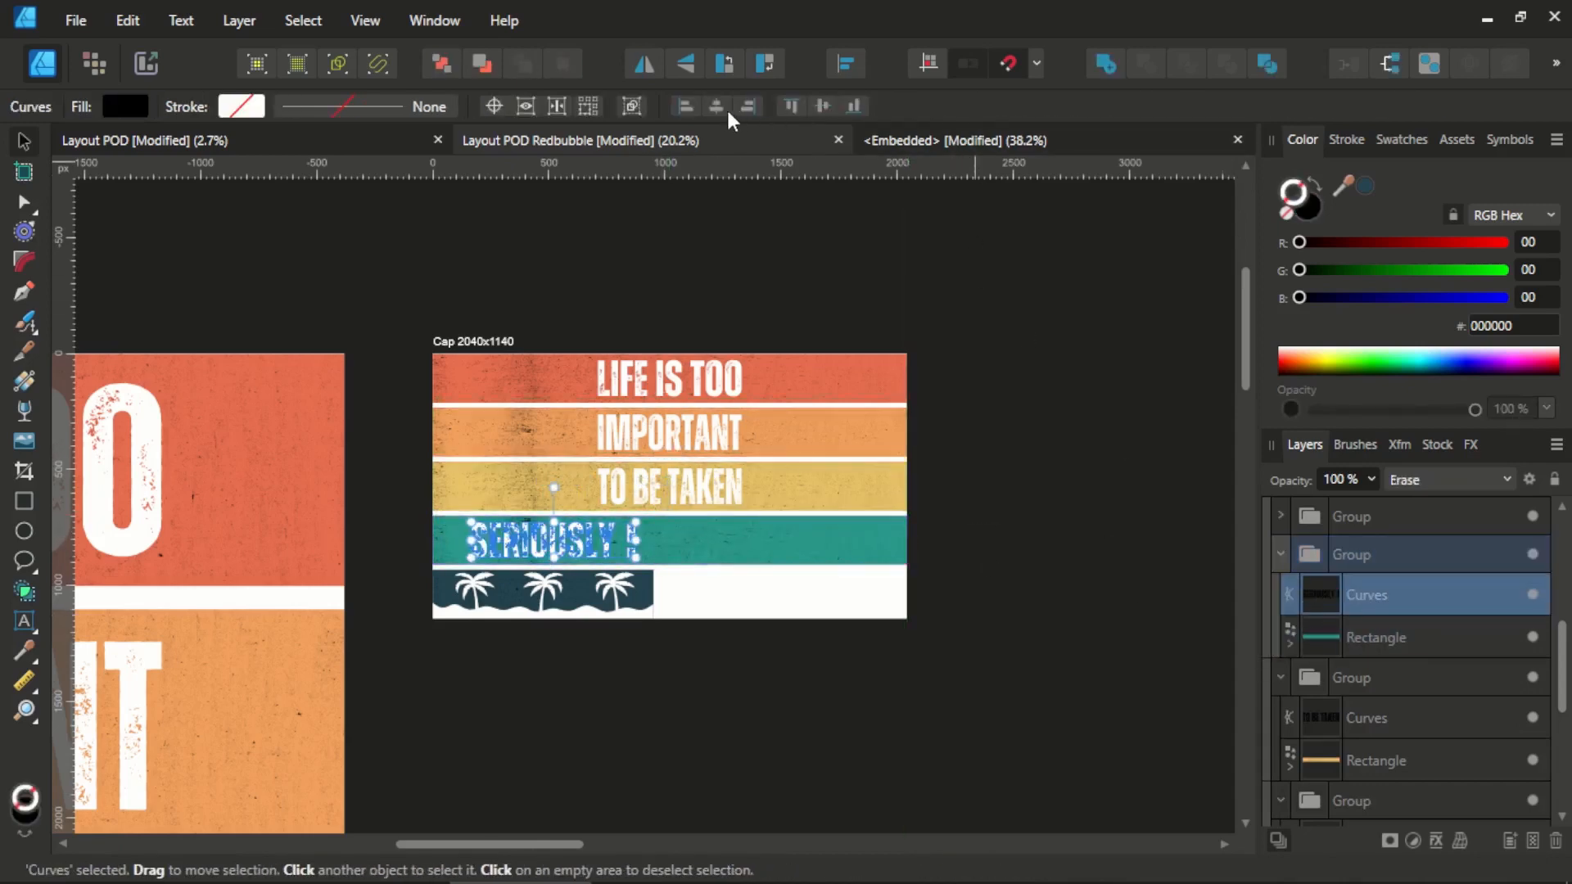
click(1000, 544)
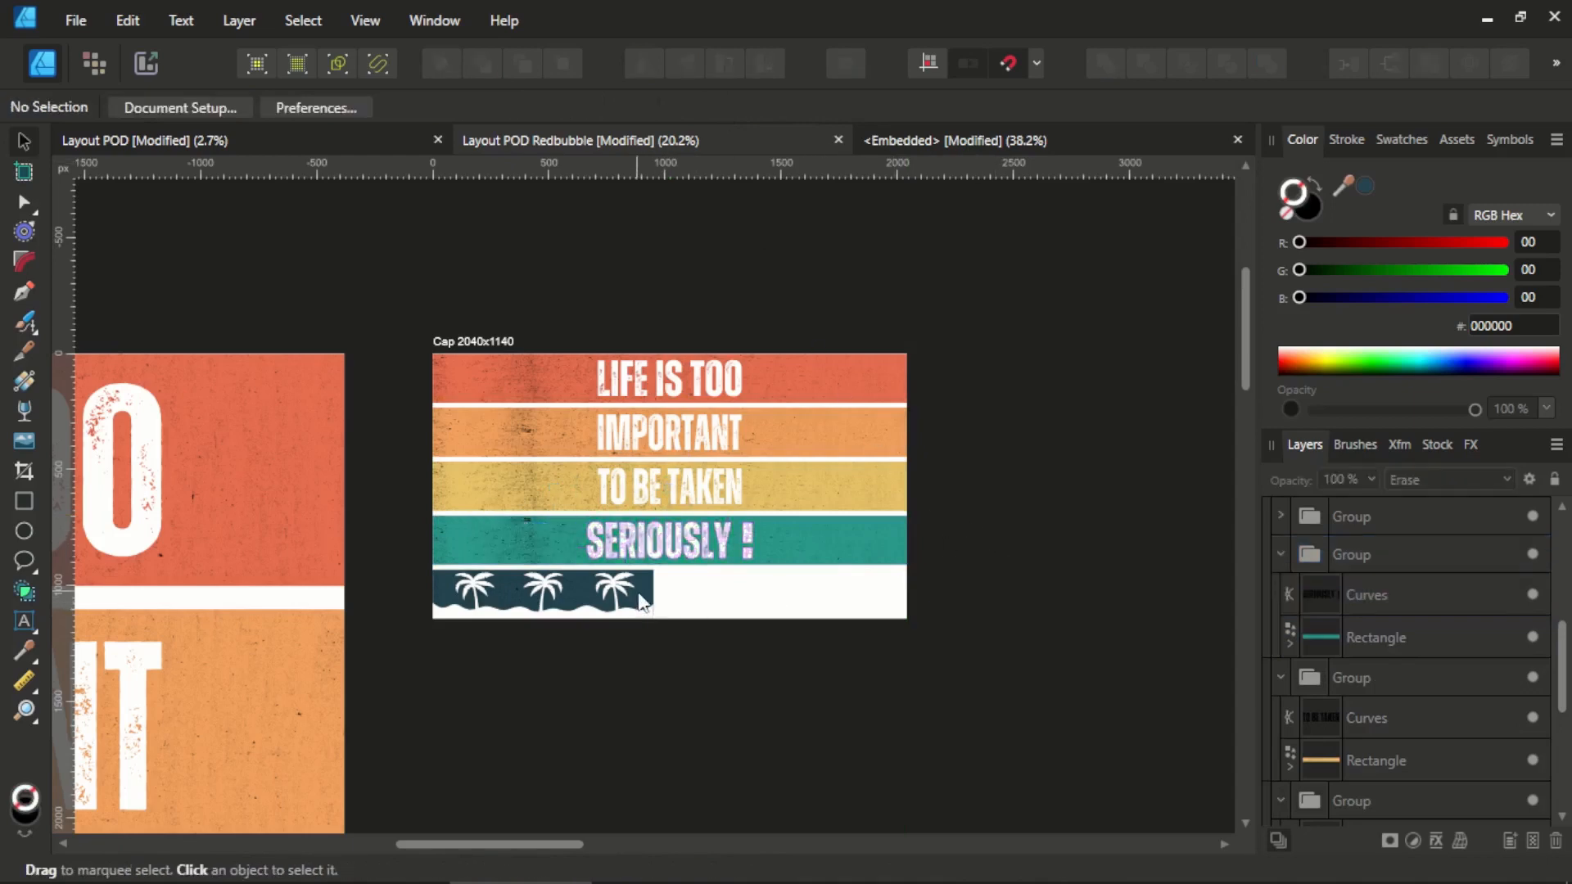
Try to widen the dark blue palm stripe rectangle inside its group on the Cap artboard.
click(542, 591)
click(1279, 516)
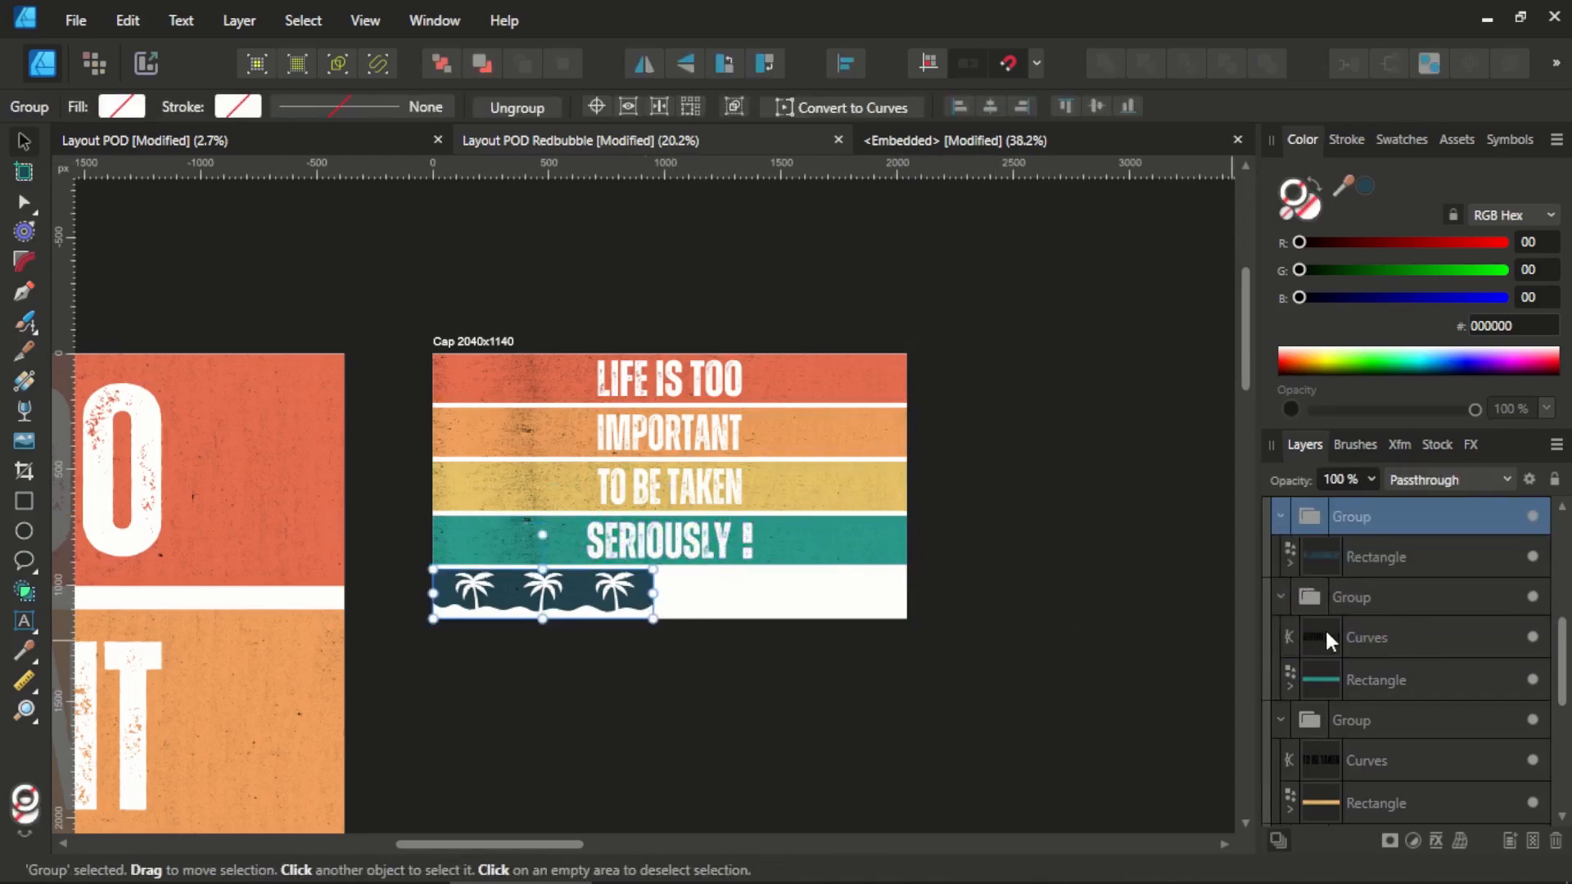
click(1308, 557)
click(1290, 563)
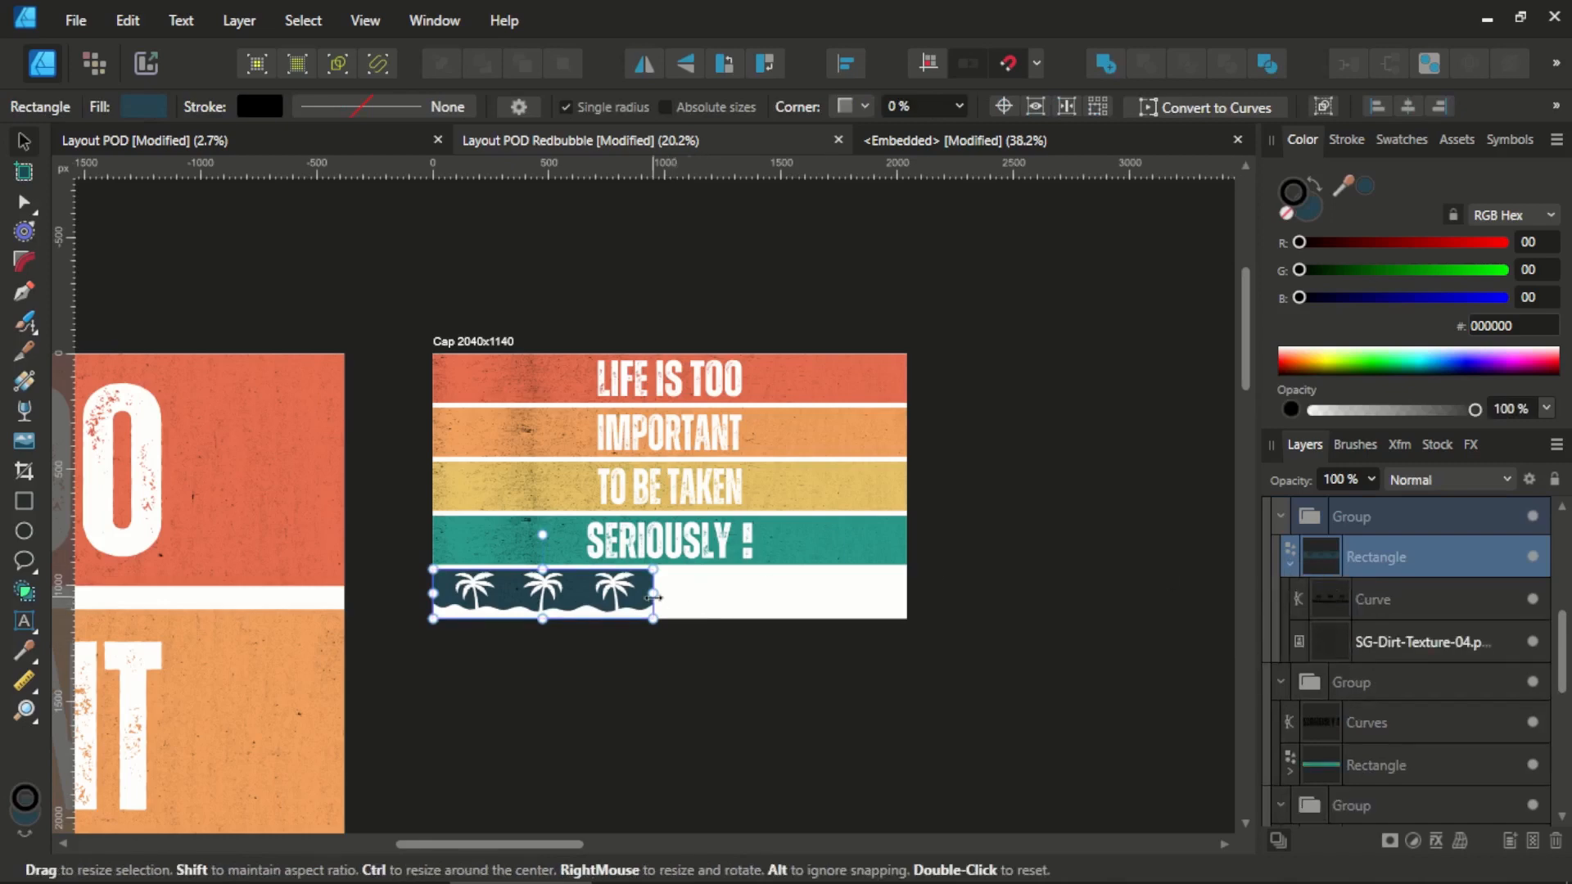
drag(654, 596, 669, 595)
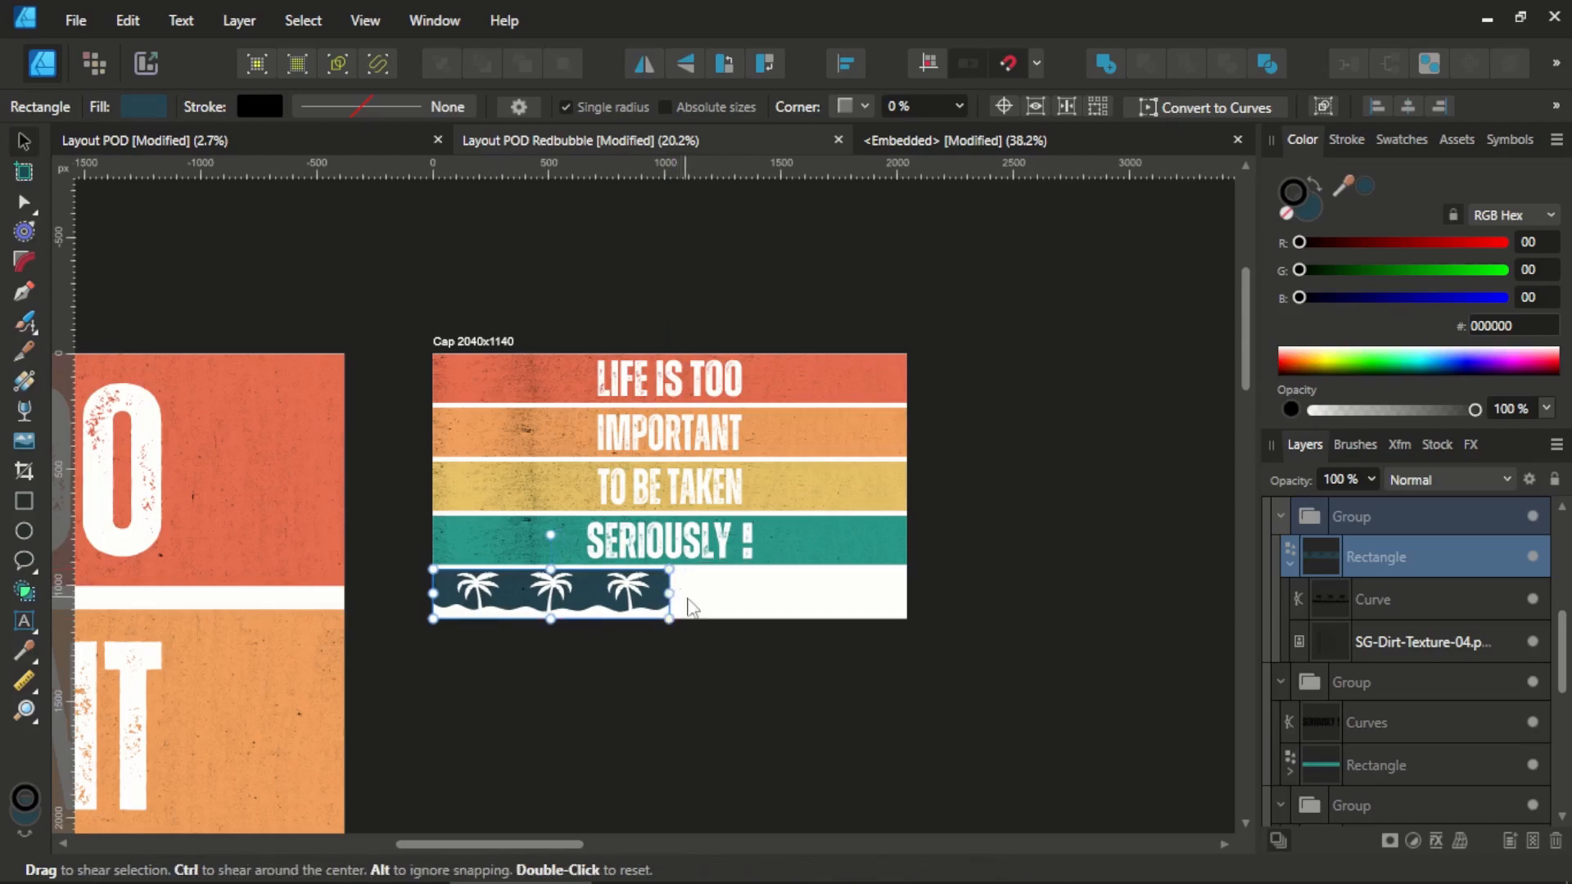
click(713, 631)
scroll(667, 604, up, 3)
scroll(645, 604, down, 1)
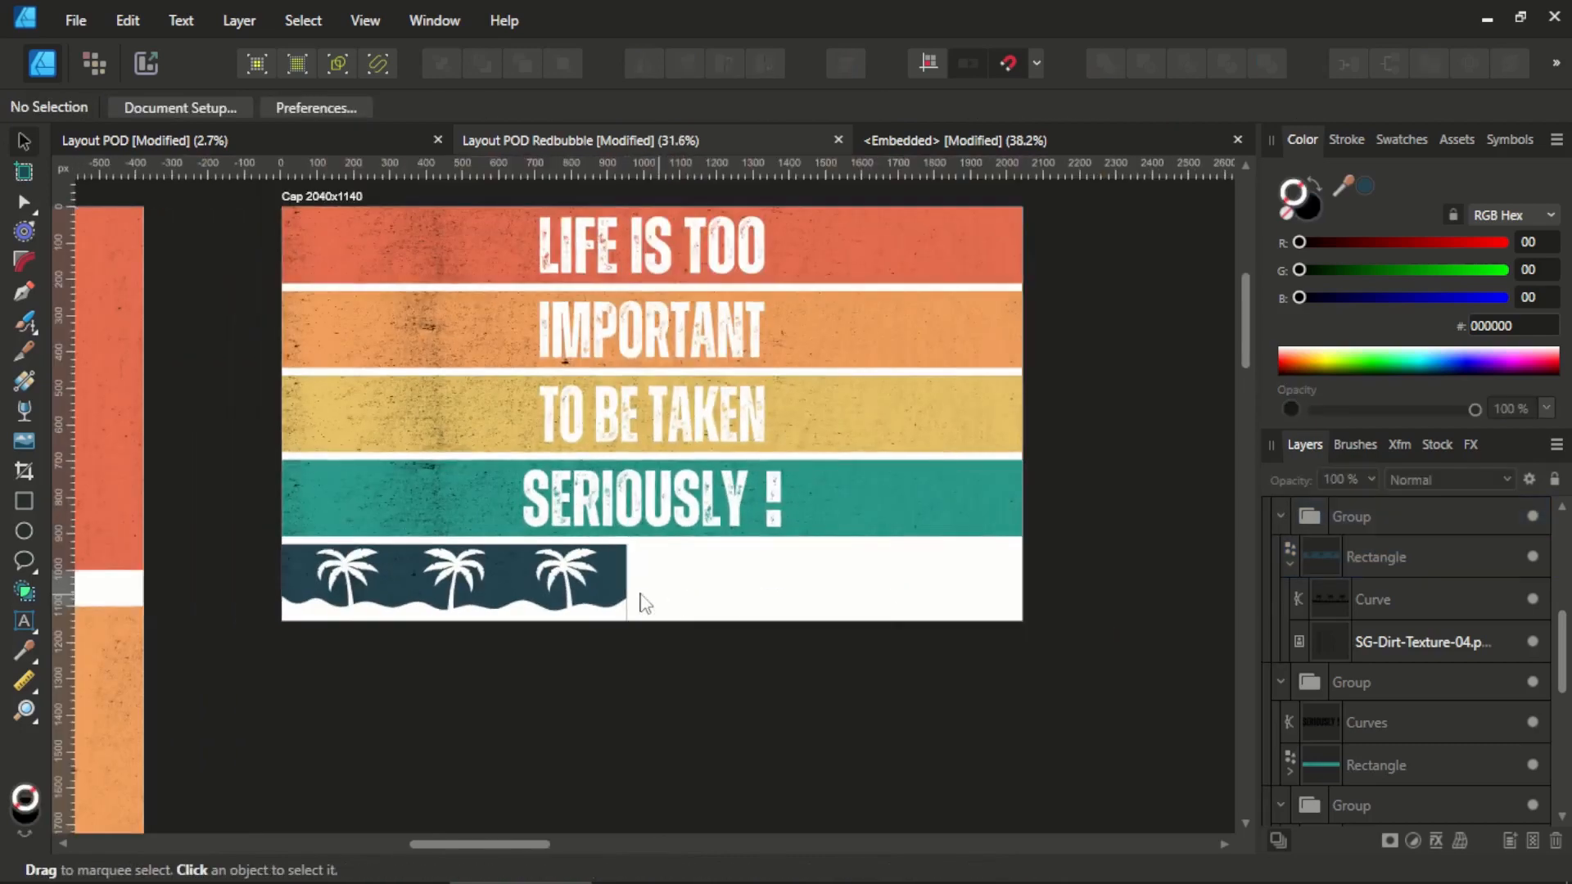
Duplicate the dark blue palm stripe group horizontally to the opposite end of the Cap artboard.
scroll(645, 604, up, 1)
click(596, 595)
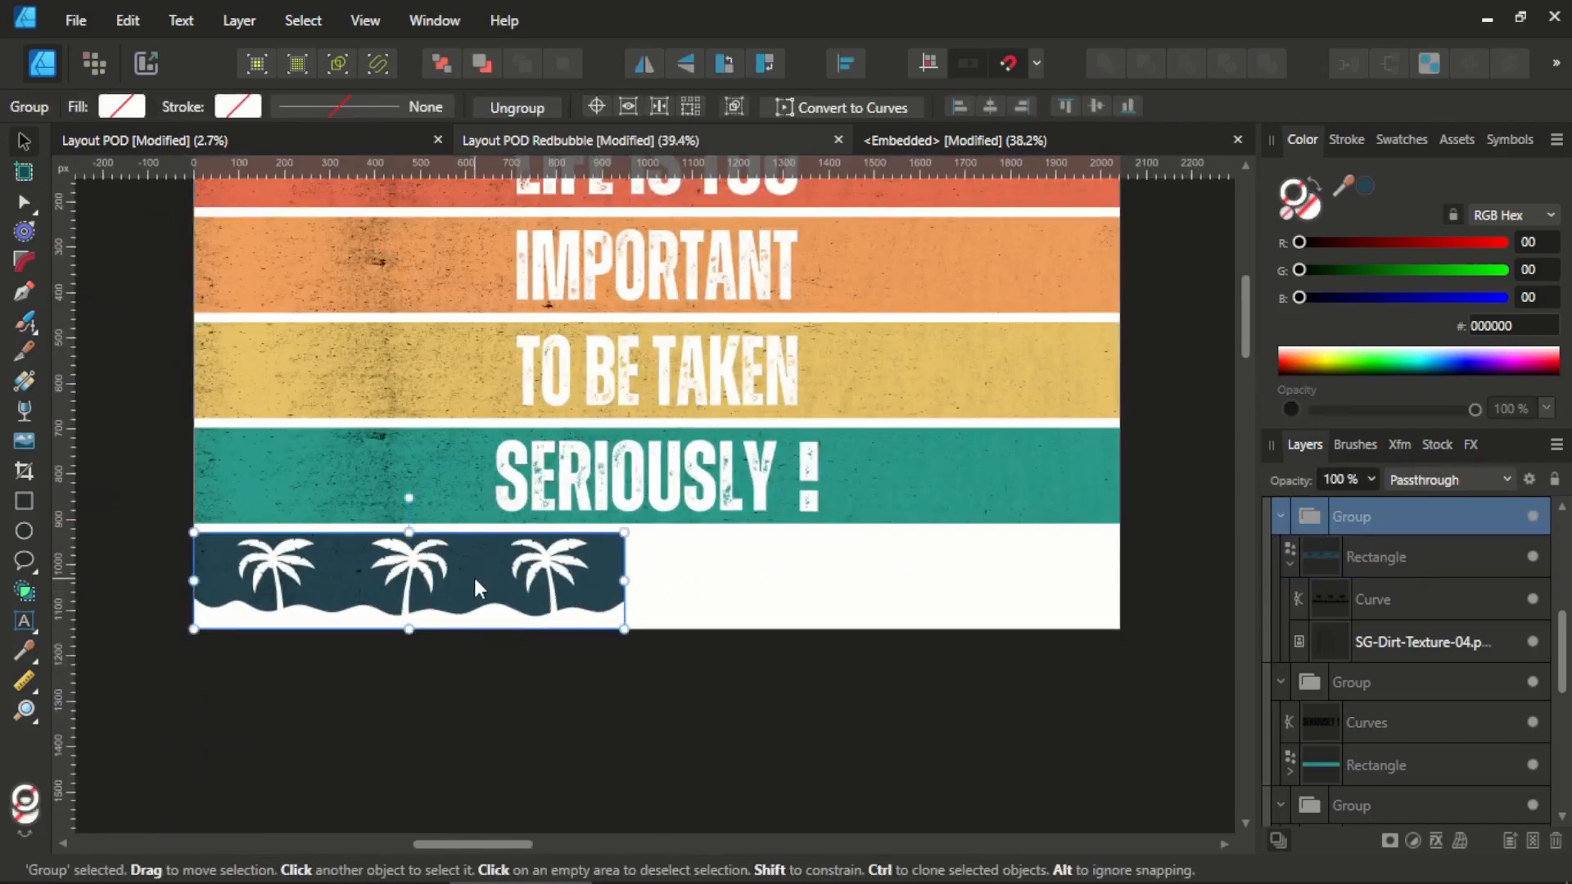
drag(478, 588, 964, 583)
click(813, 684)
scroll(646, 600, up, 1)
scroll(688, 620, up, 2)
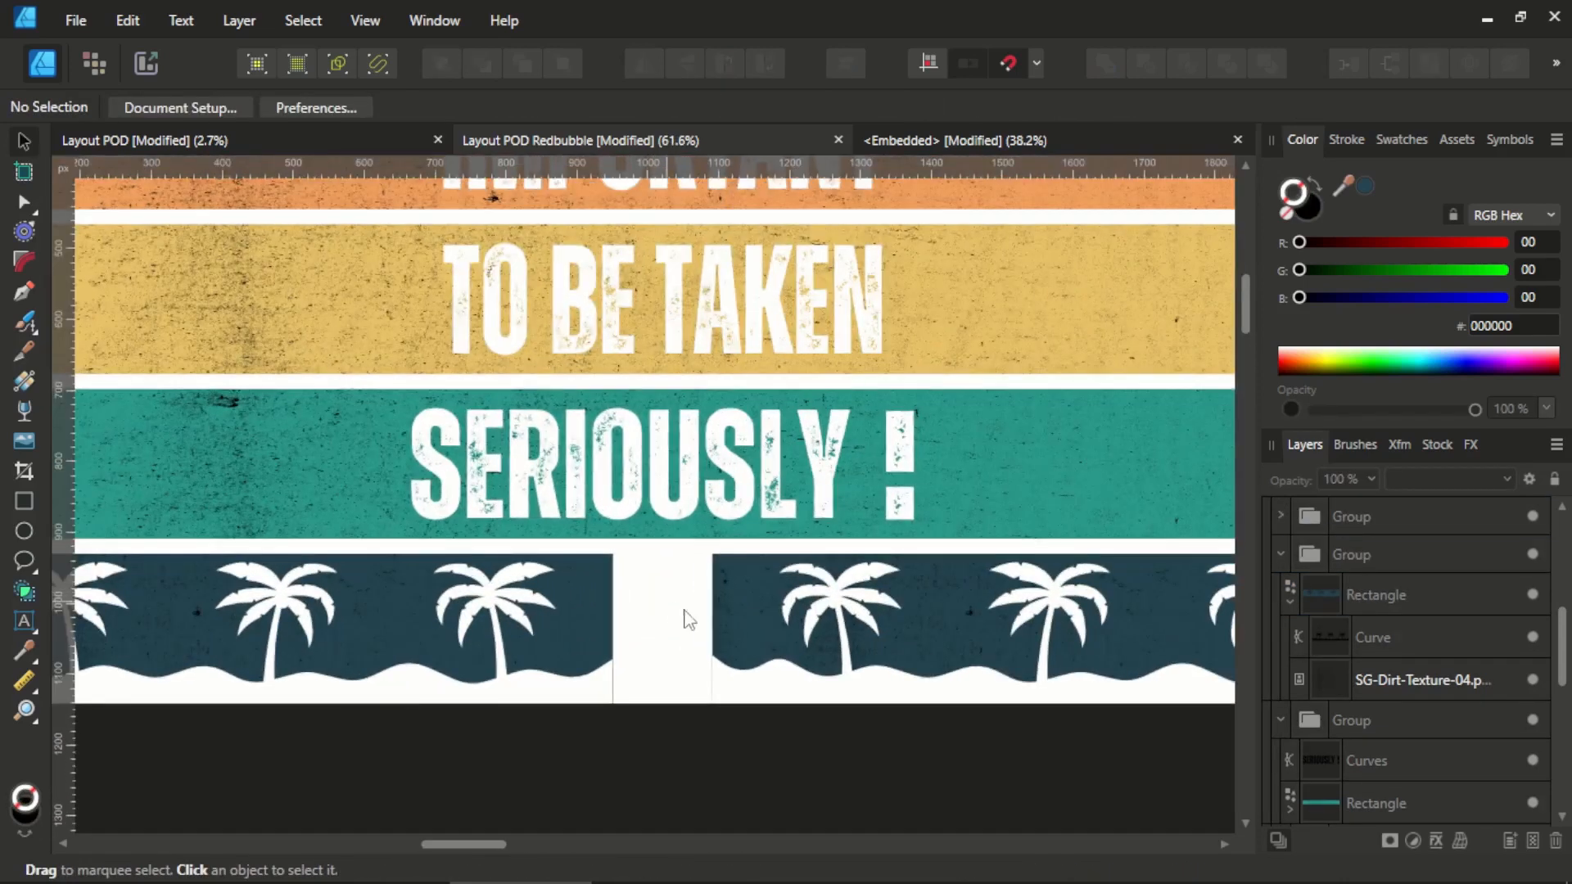
Stretch the two palm stripe groups toward each other until they overlap and close the gap between them.
click(712, 627)
drag(712, 627, 627, 628)
click(596, 630)
click(662, 752)
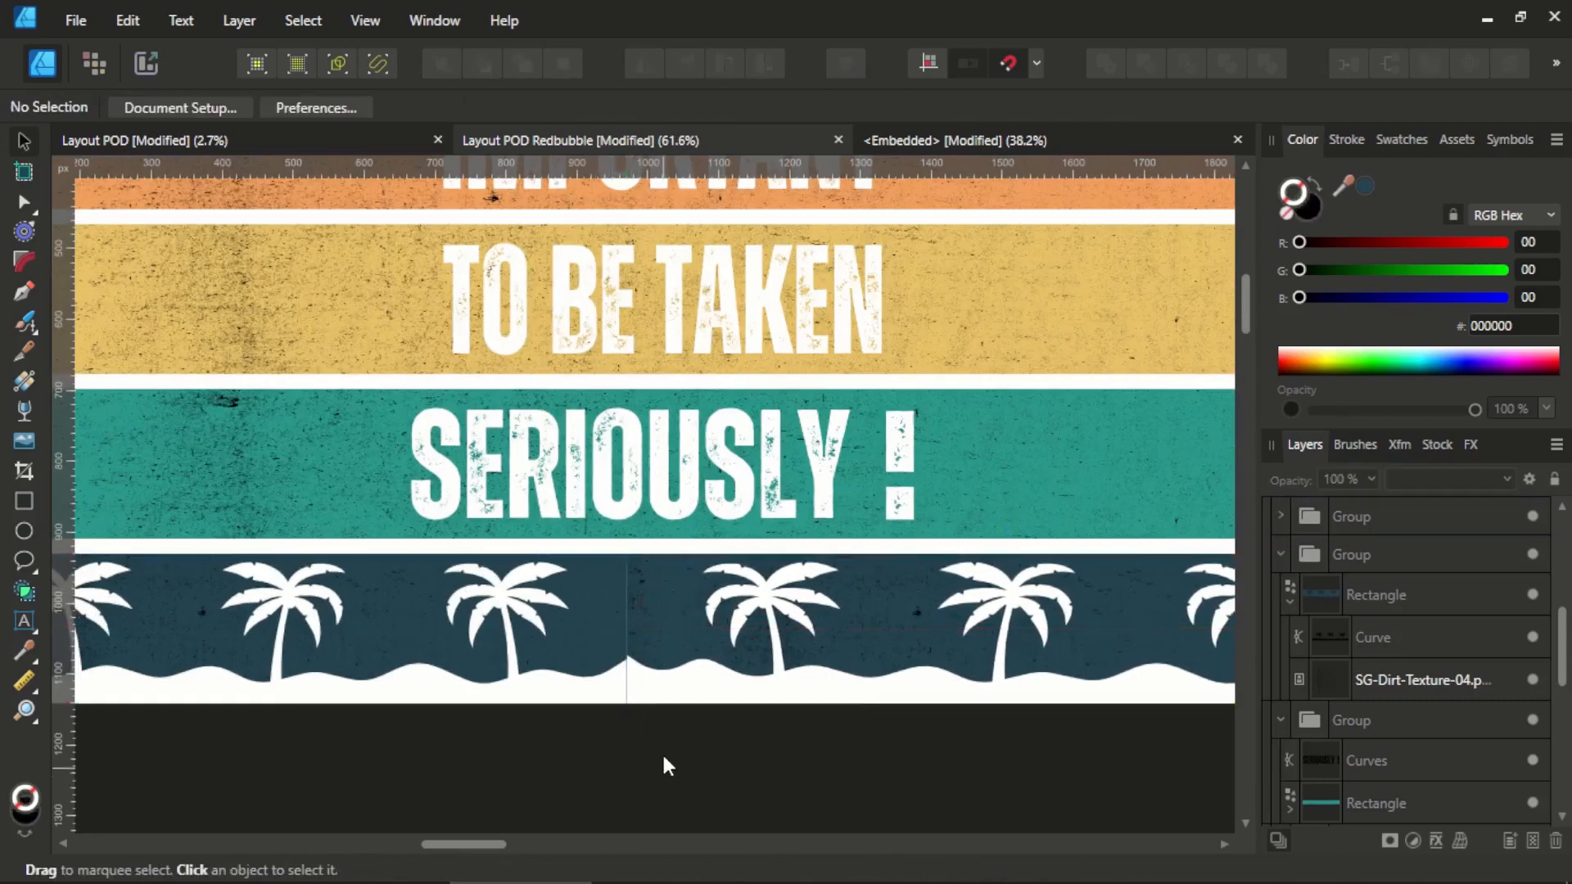
click(579, 650)
drag(627, 628, 693, 628)
click(600, 706)
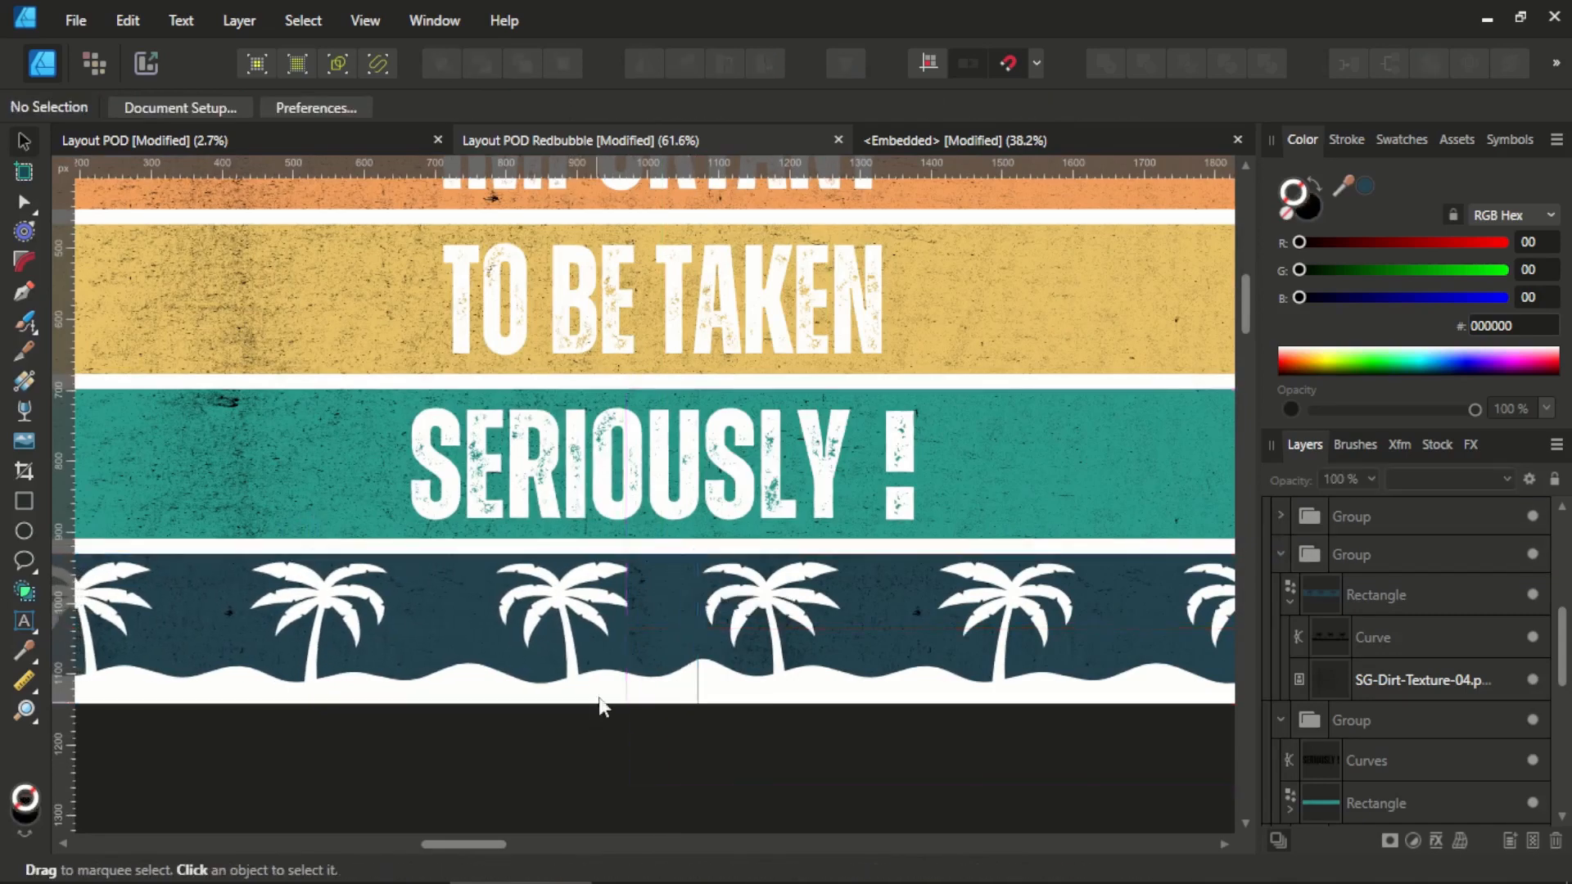
Examine the join of the palm stripes and the palm curve on the Cap artboard, and compare the layout with the T-Shirt artboard.
scroll(602, 705, down, 3)
scroll(581, 662, up, 8)
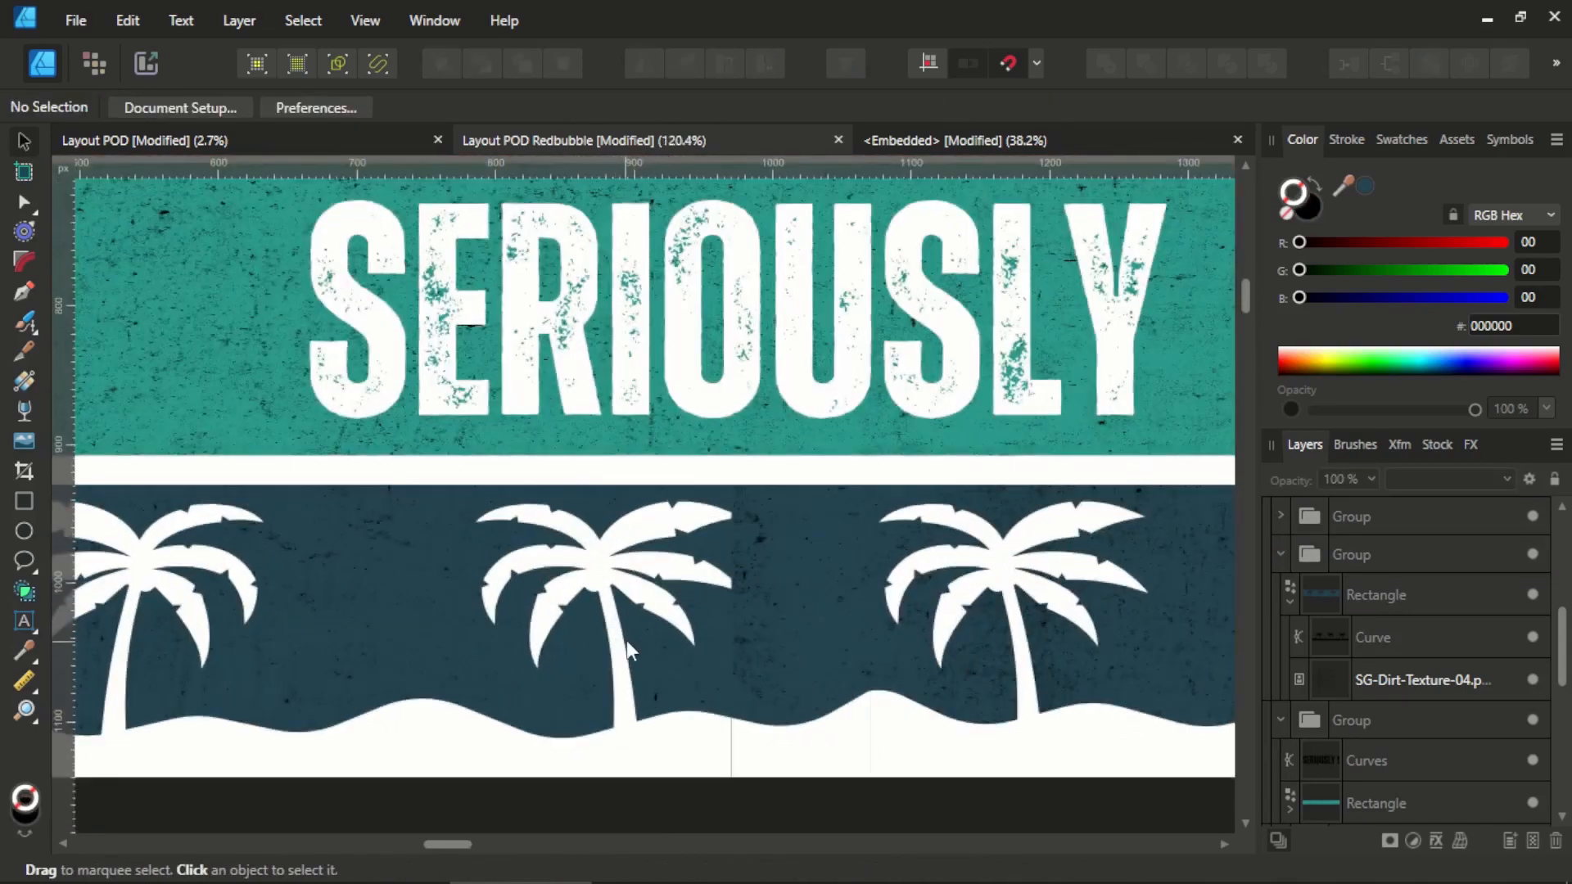
scroll(629, 637, down, 5)
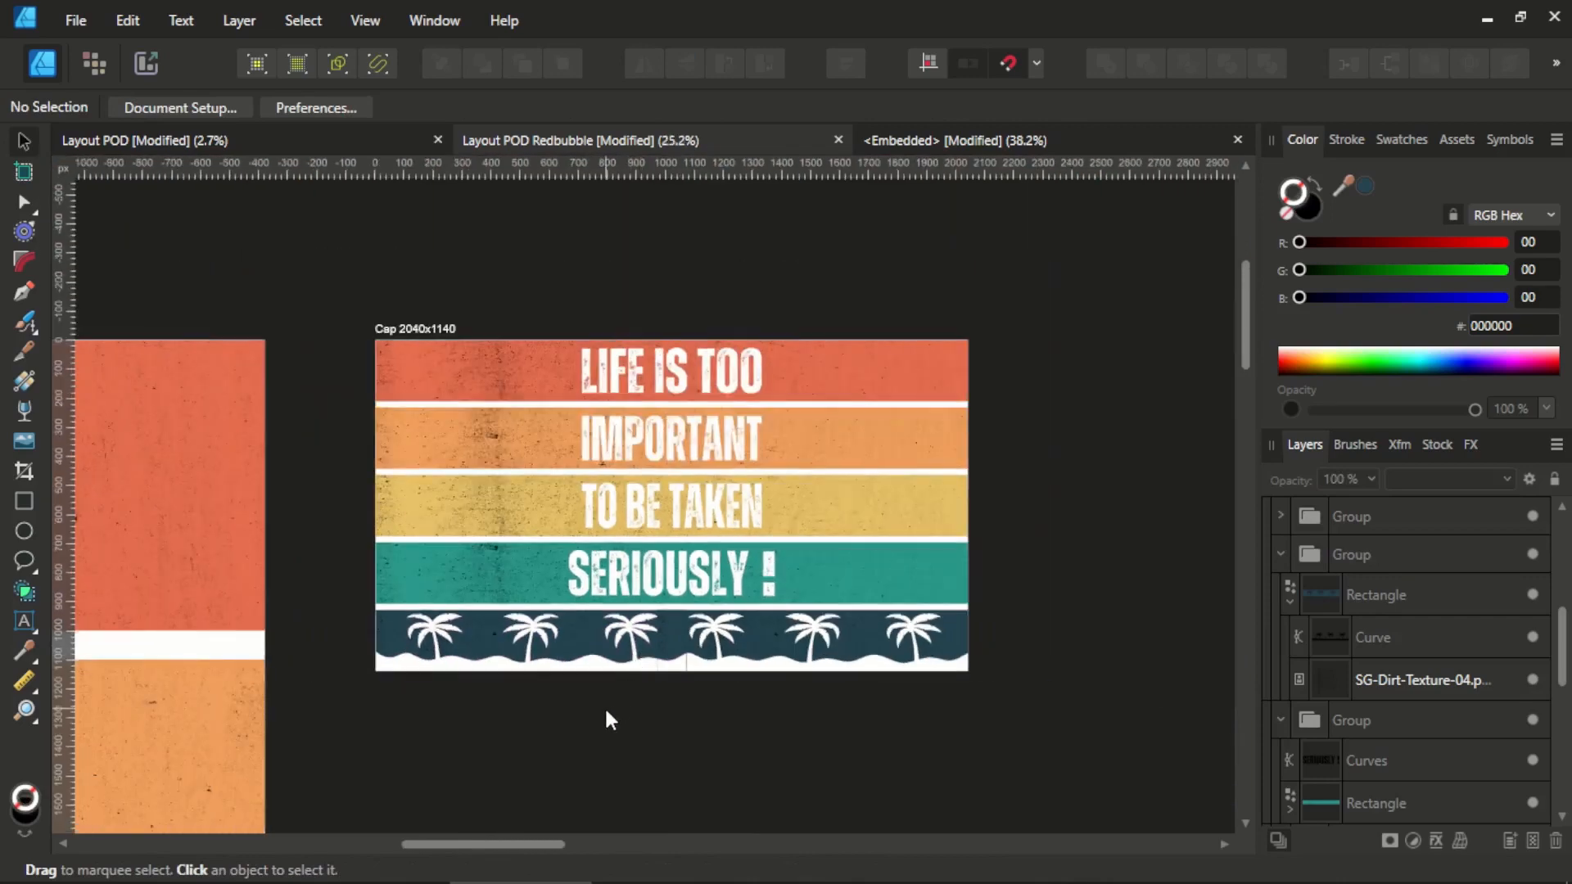
scroll(606, 719, down, 4)
drag(592, 714, 629, 491)
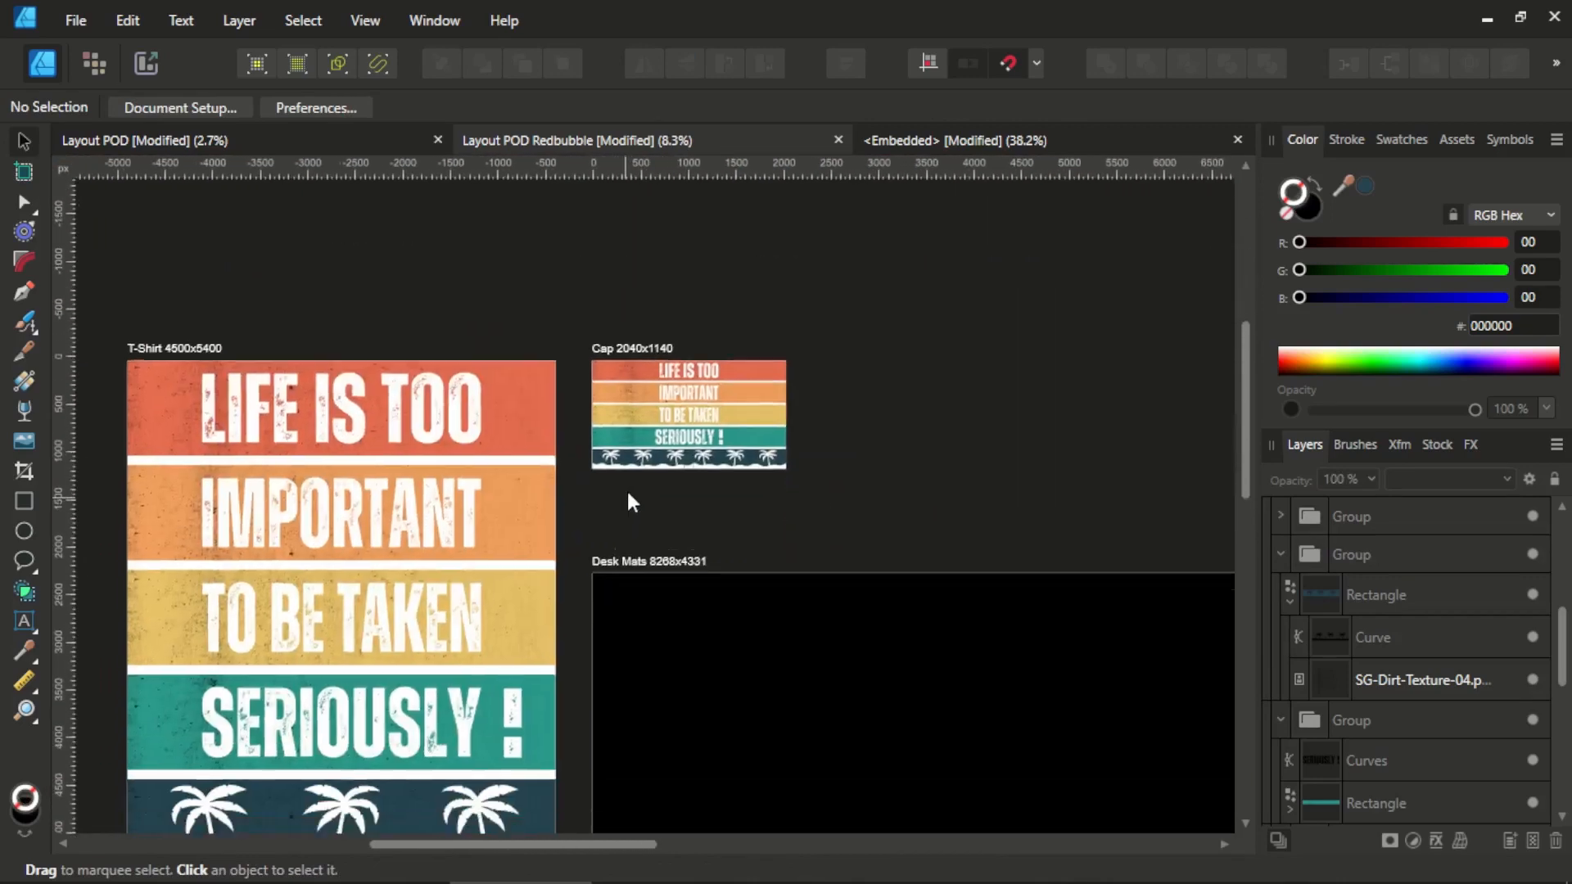
scroll(663, 475, down, 3)
scroll(670, 587, up, 2)
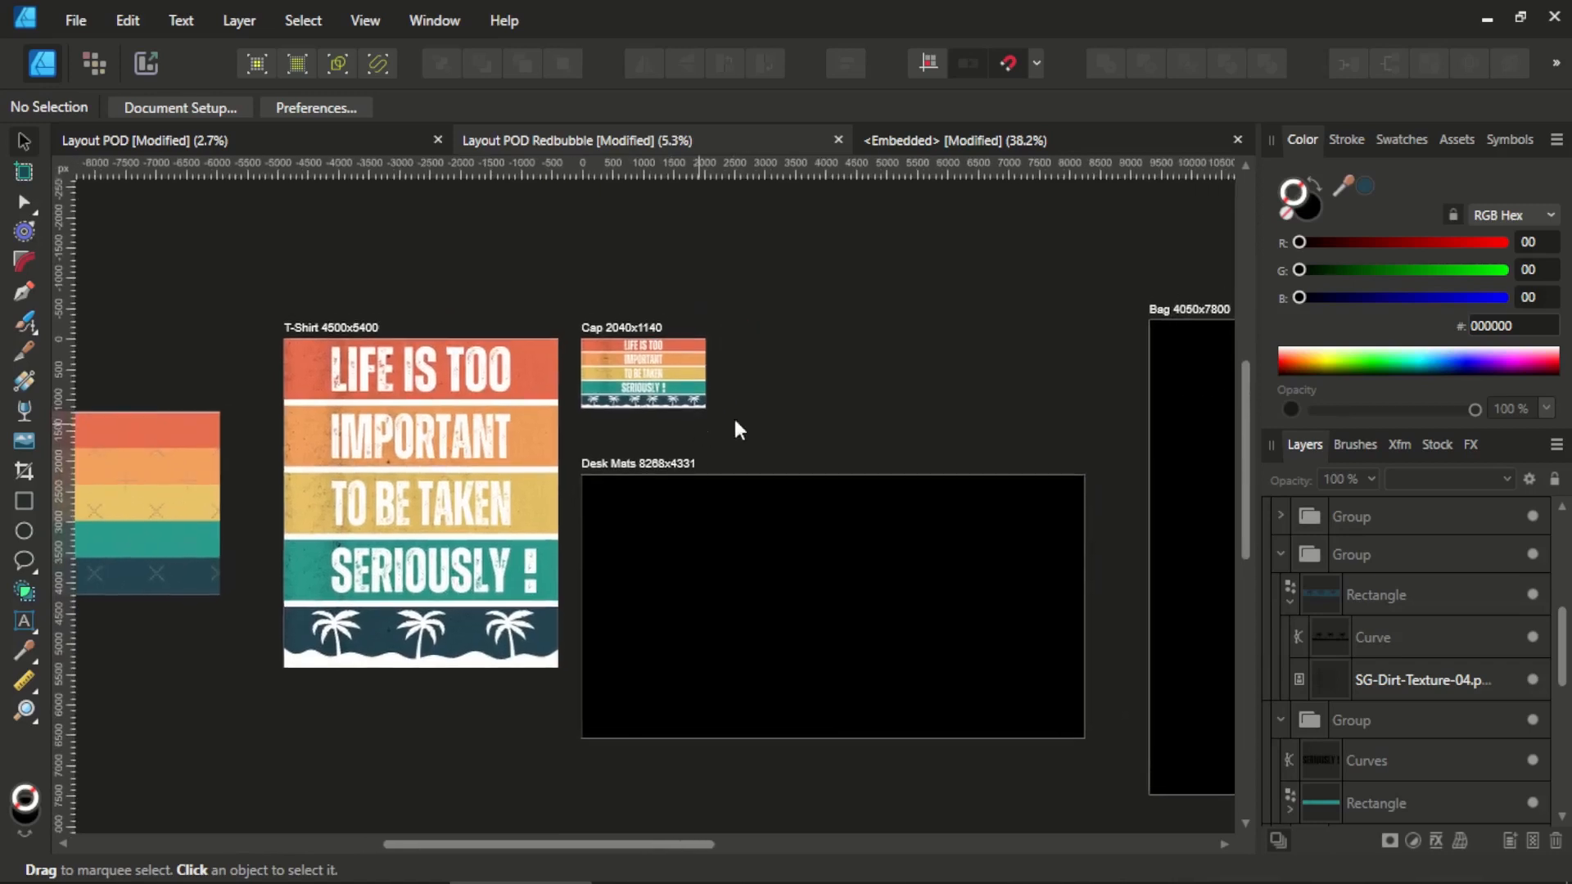
scroll(818, 372, up, 1)
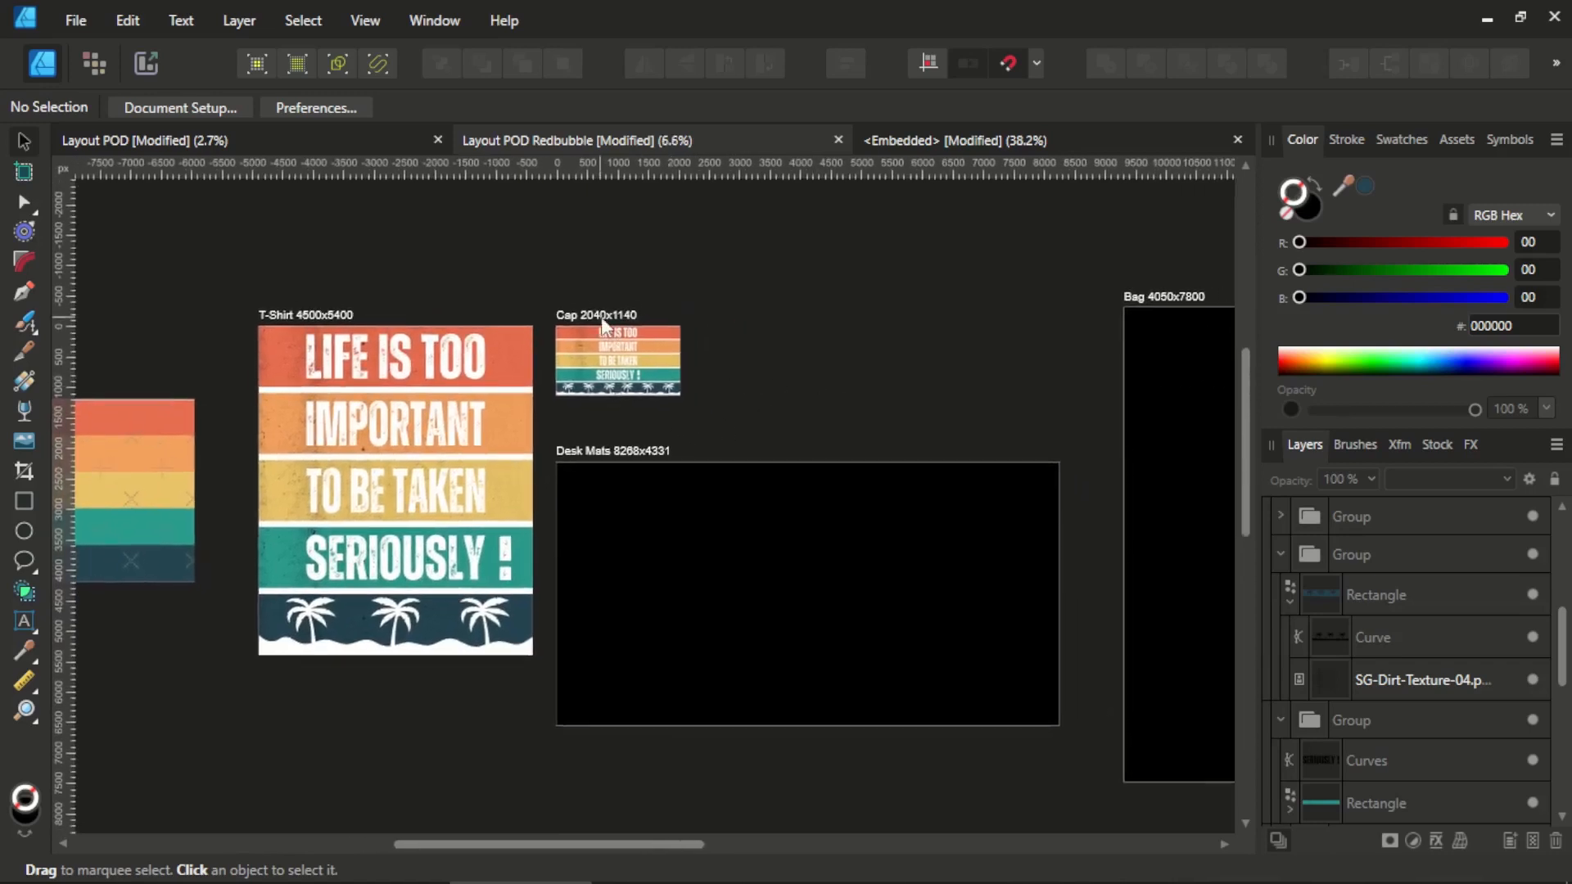
scroll(626, 336, up, 5)
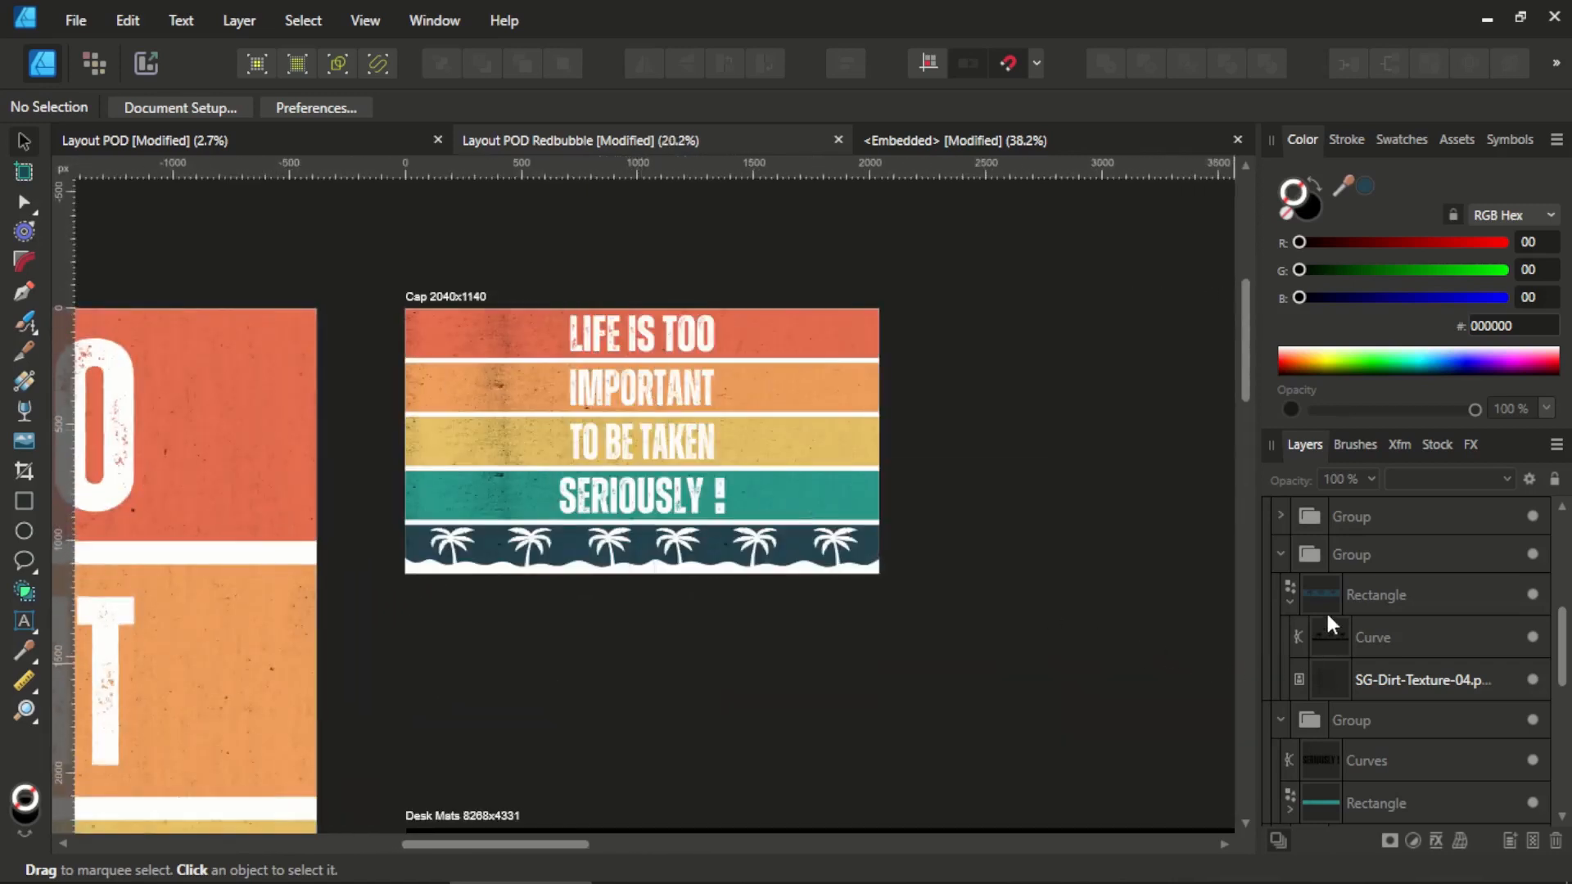
click(1318, 640)
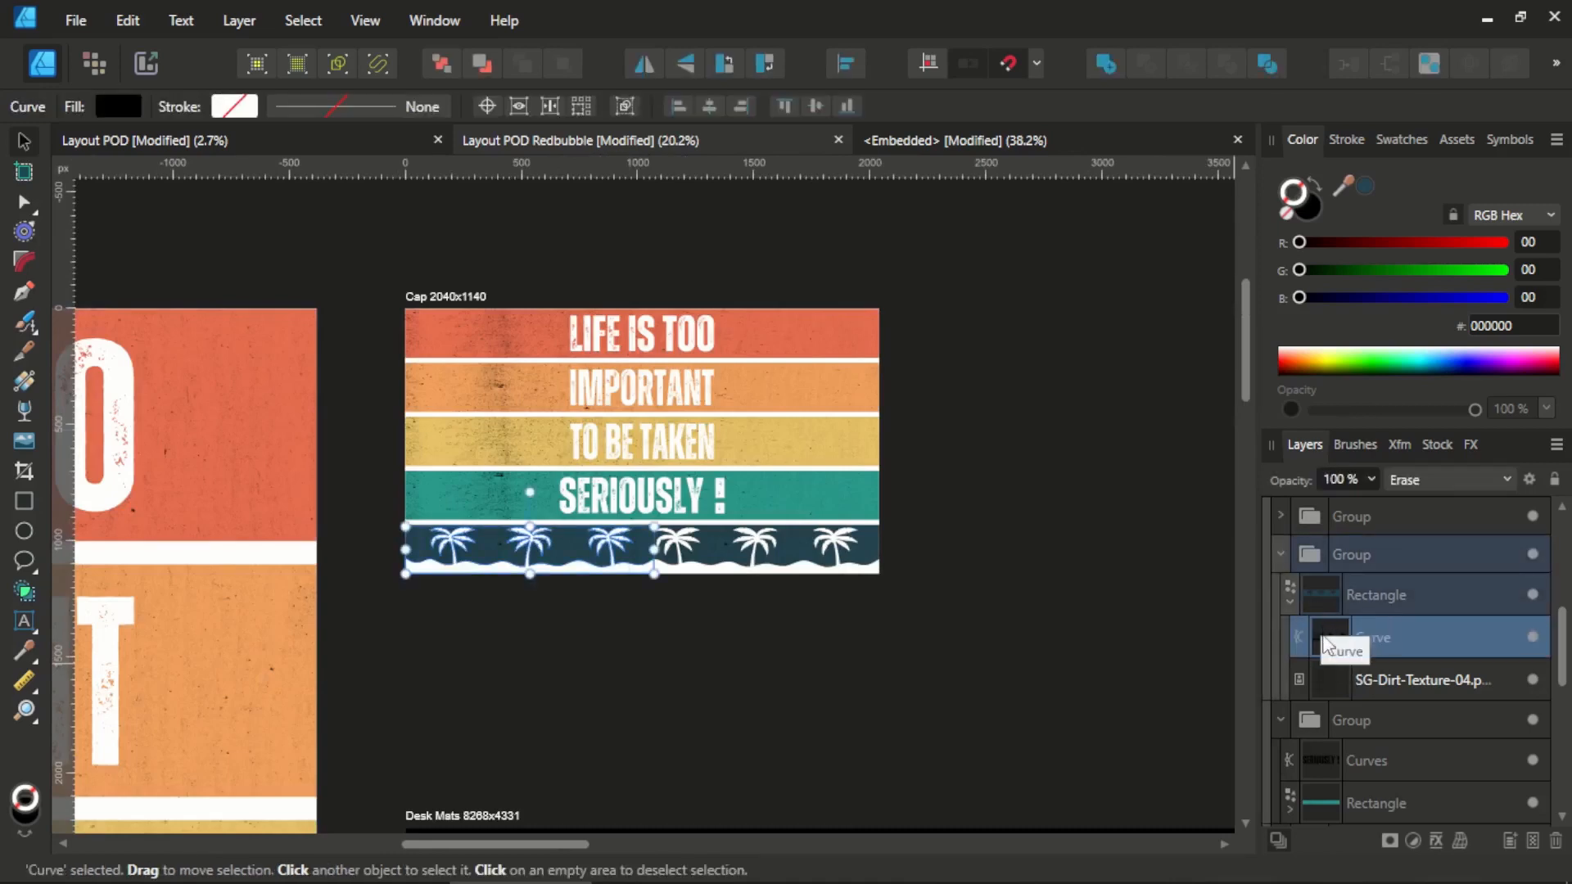
click(1063, 668)
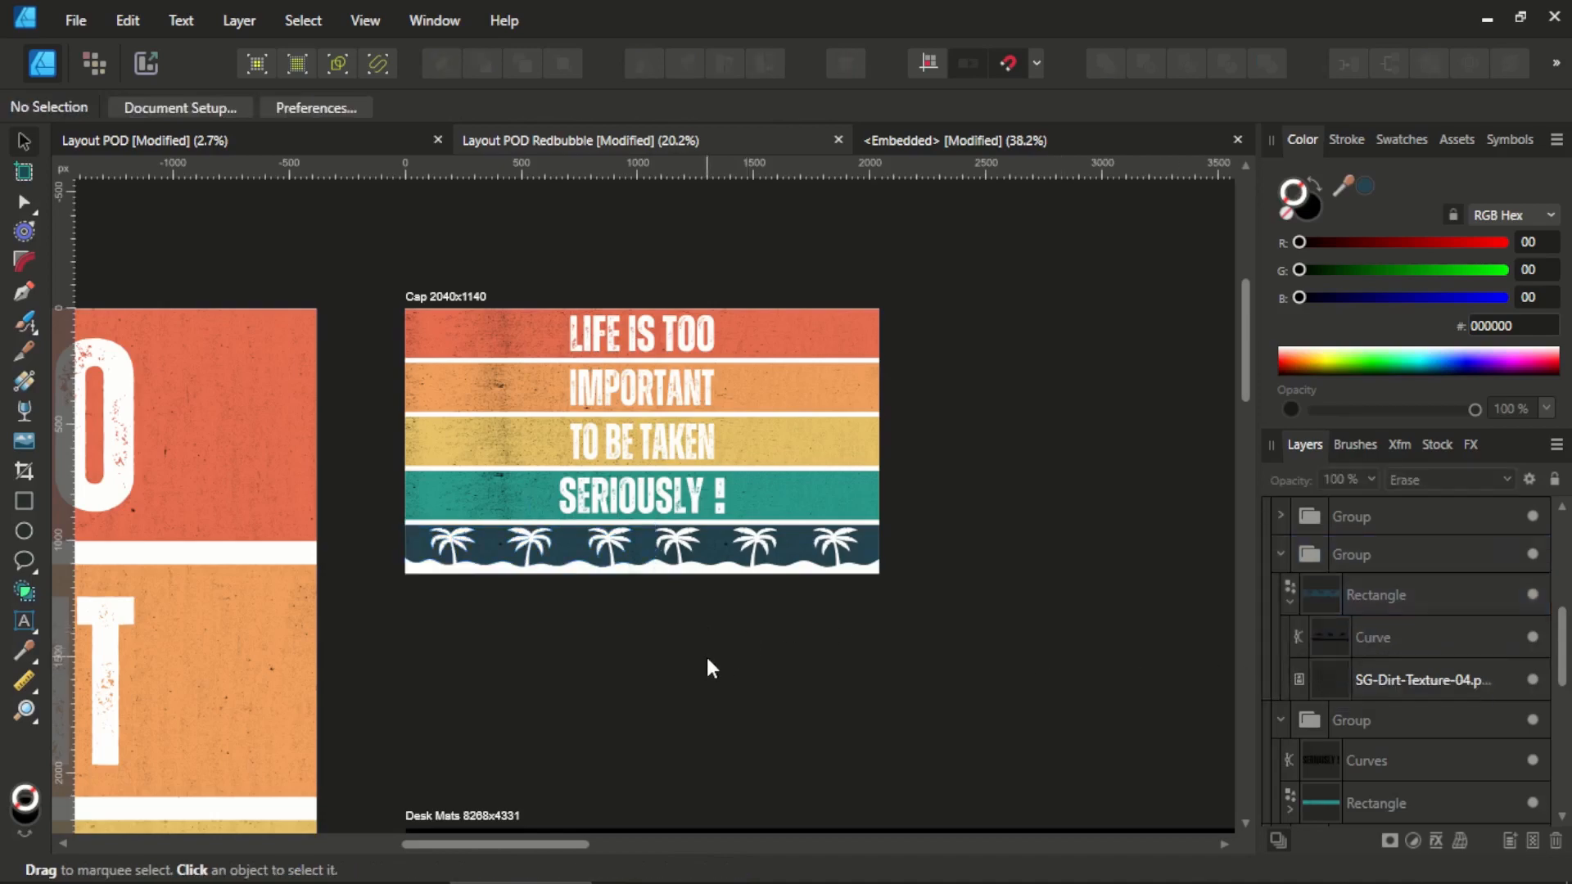
Collapse the expanded stripe groups of the Cap artboard in the layer list.
scroll(719, 626, down, 6)
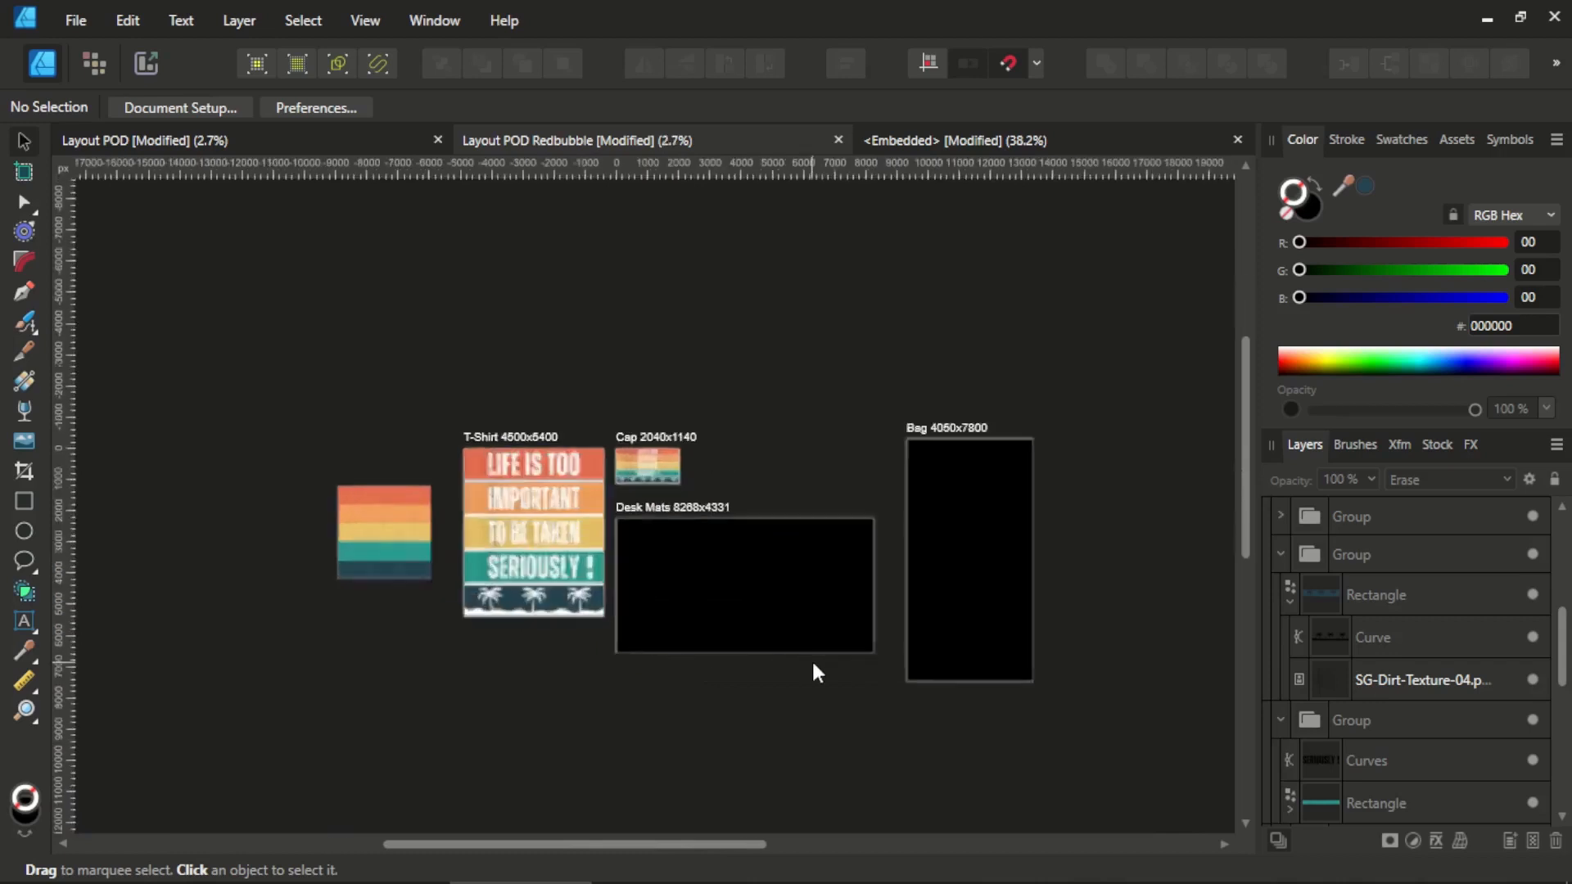
scroll(812, 658, up, 2)
scroll(656, 357, right, 2)
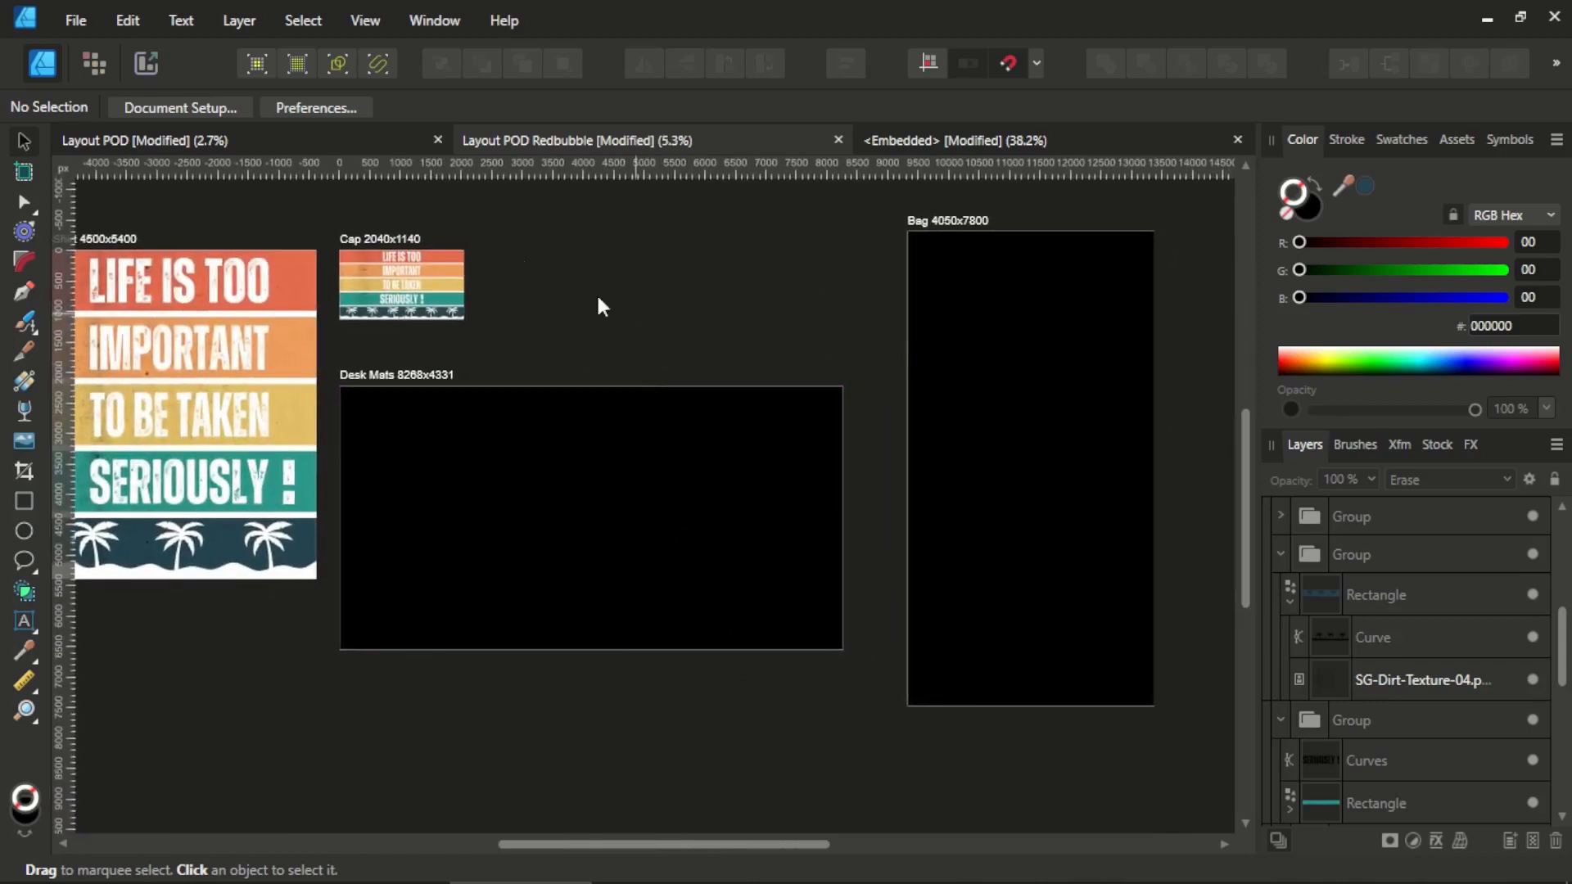
click(373, 237)
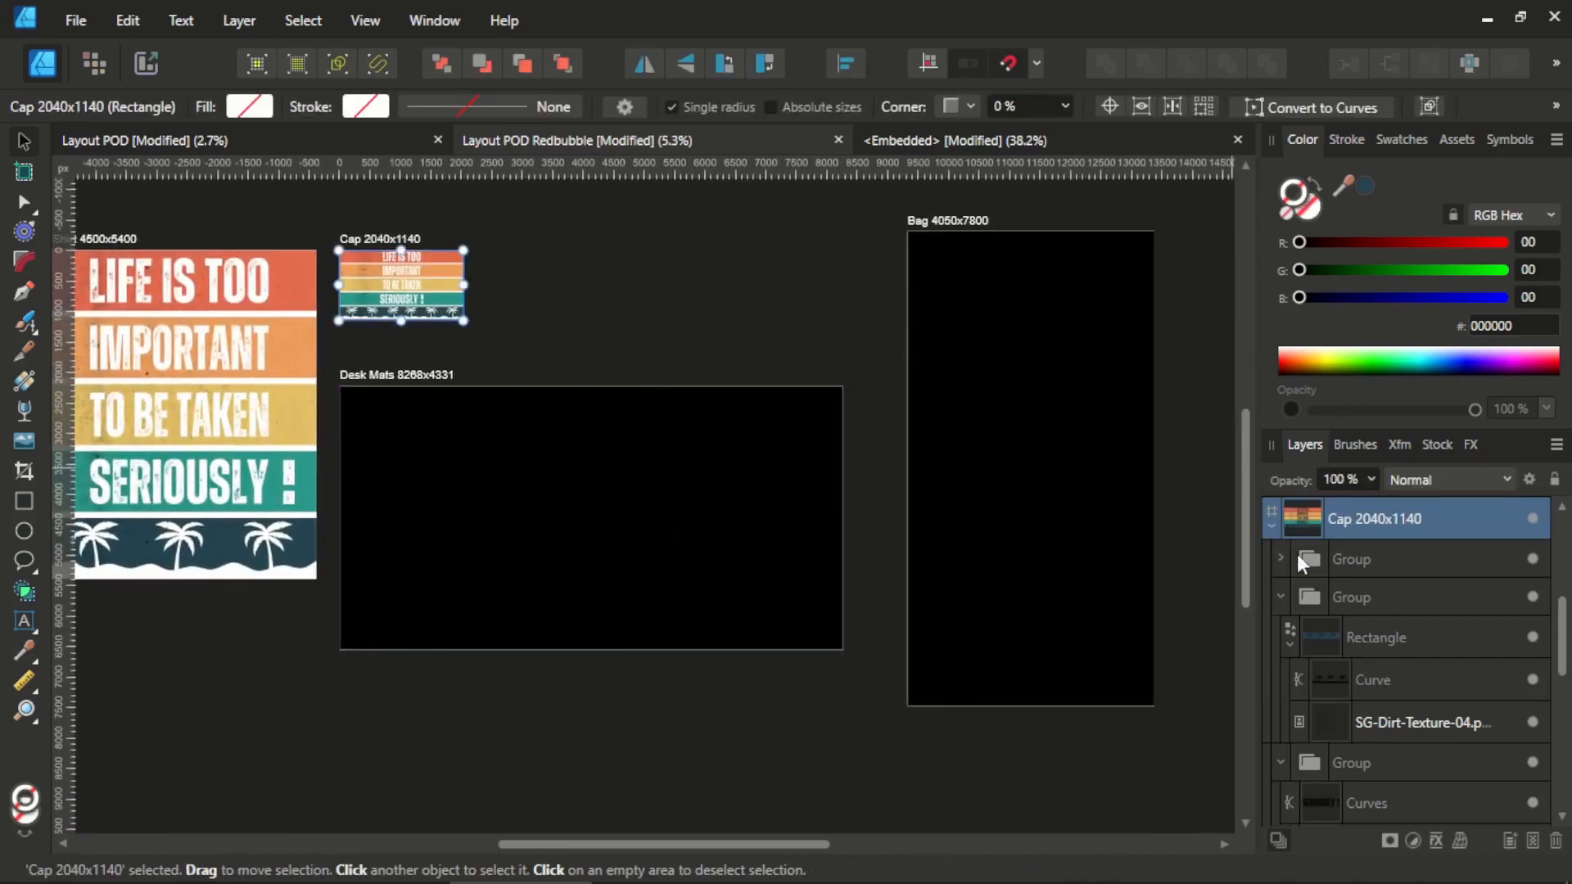
click(1280, 591)
click(1283, 637)
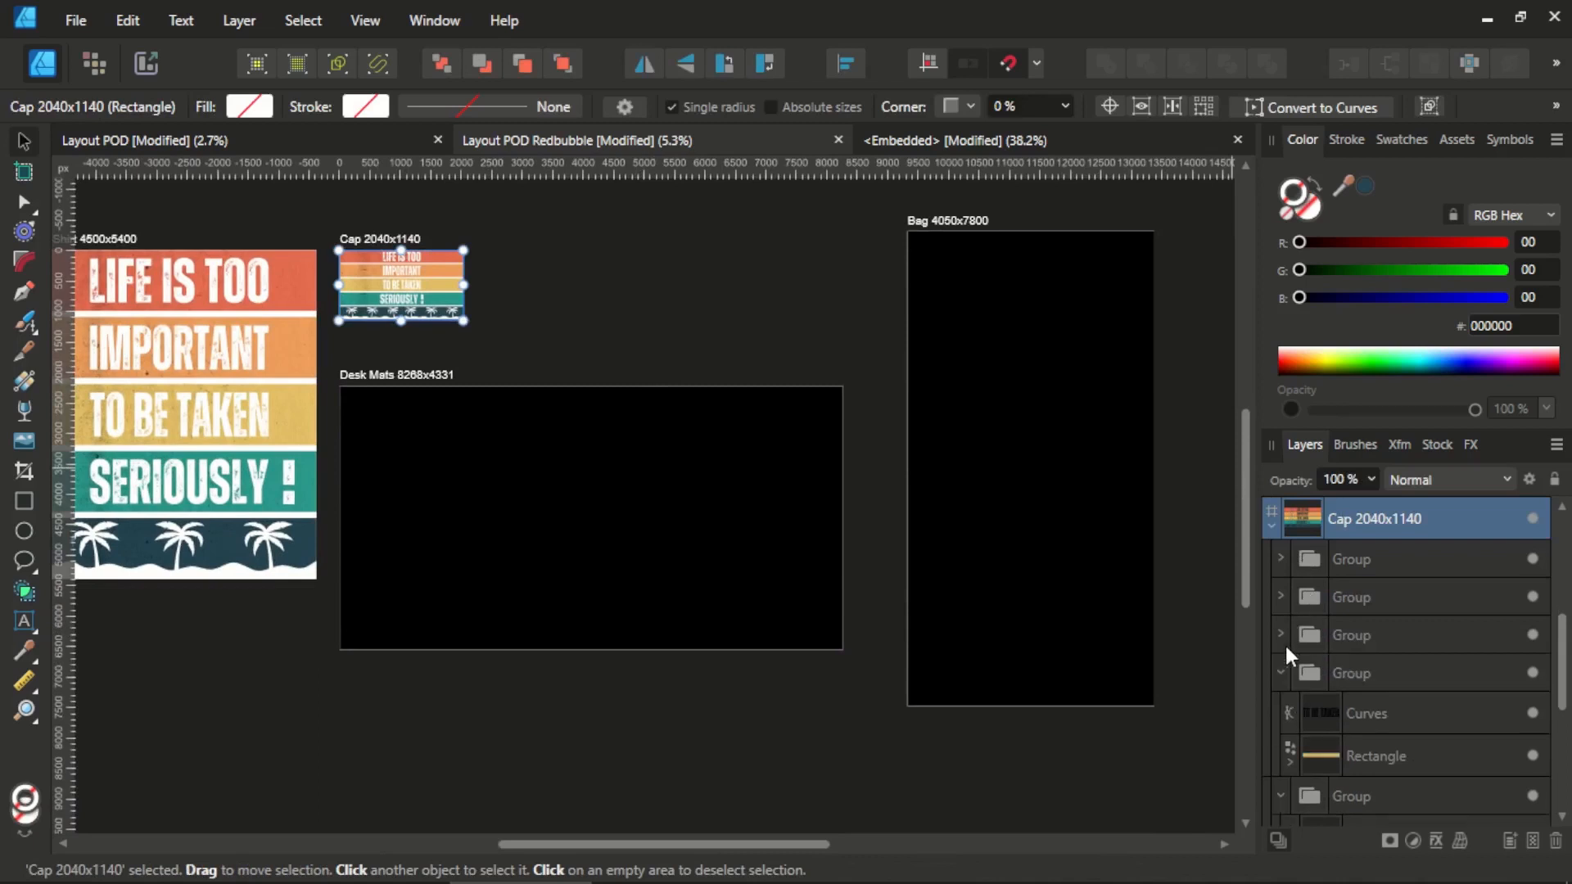
click(1280, 673)
click(1280, 711)
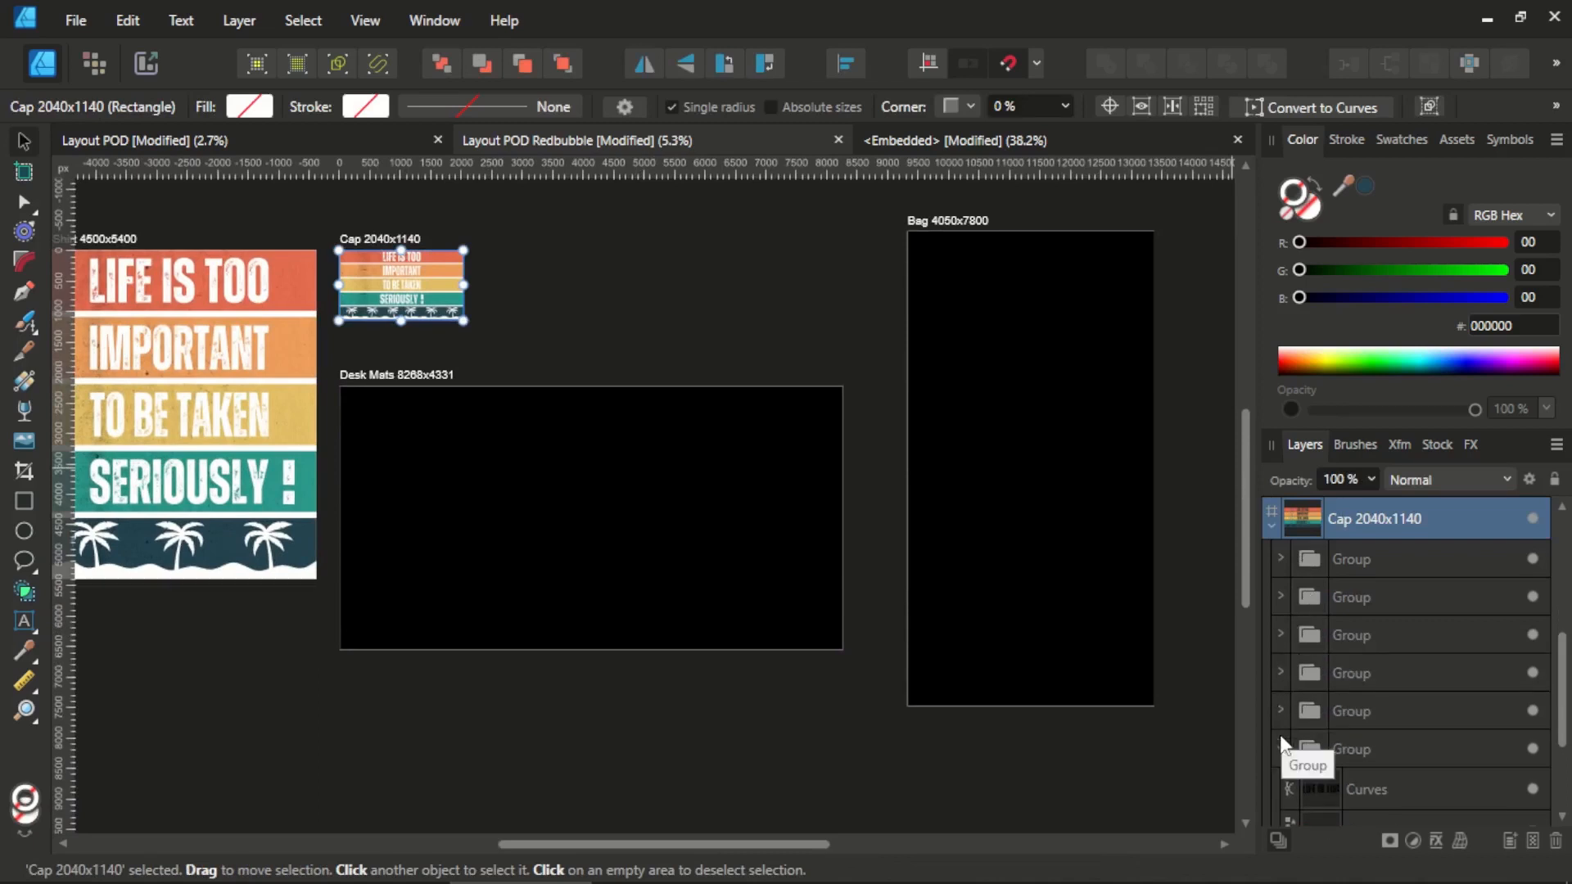
click(1280, 748)
Copy the six stripe groups from the Cap artboard into Desk Mats and scale them proportionally to the artboard's full height.
click(1314, 564)
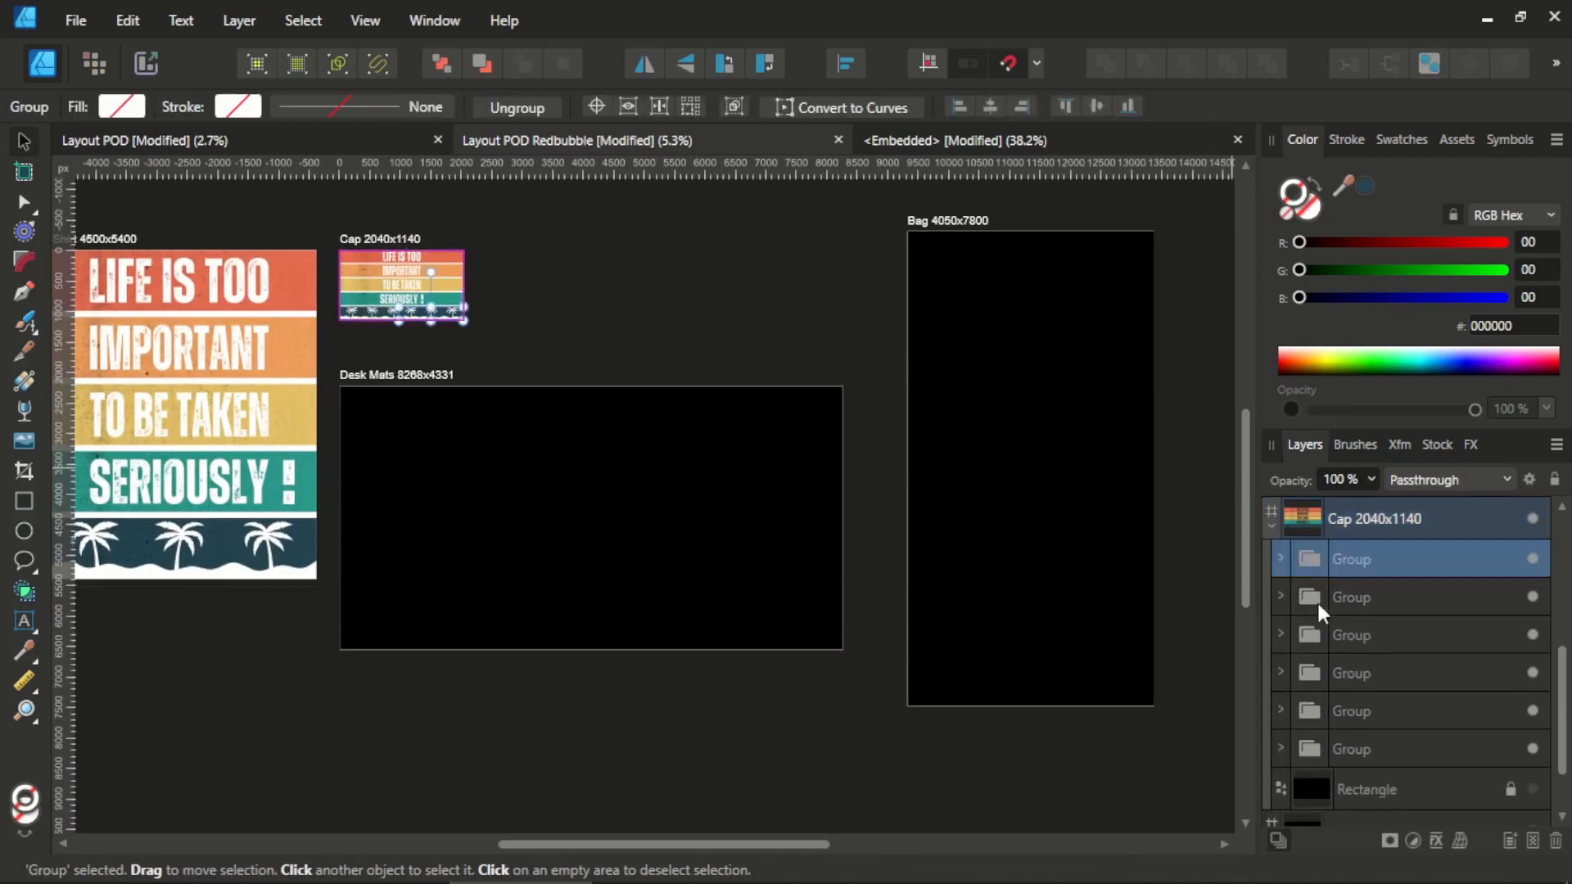
shift+click(1313, 740)
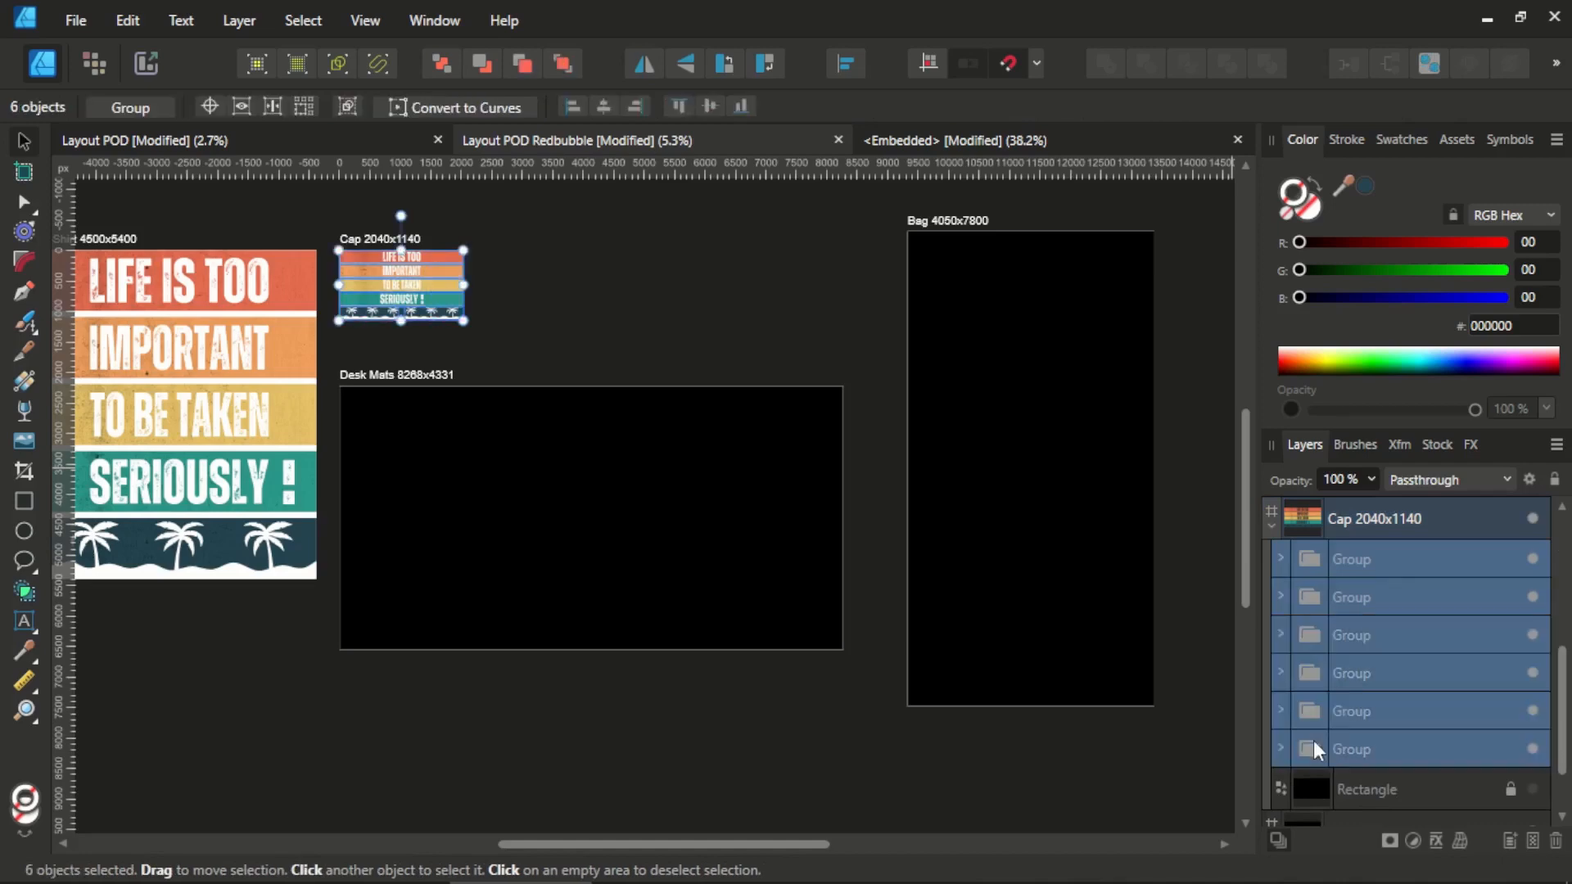
click(422, 375)
key(ctrl+v)
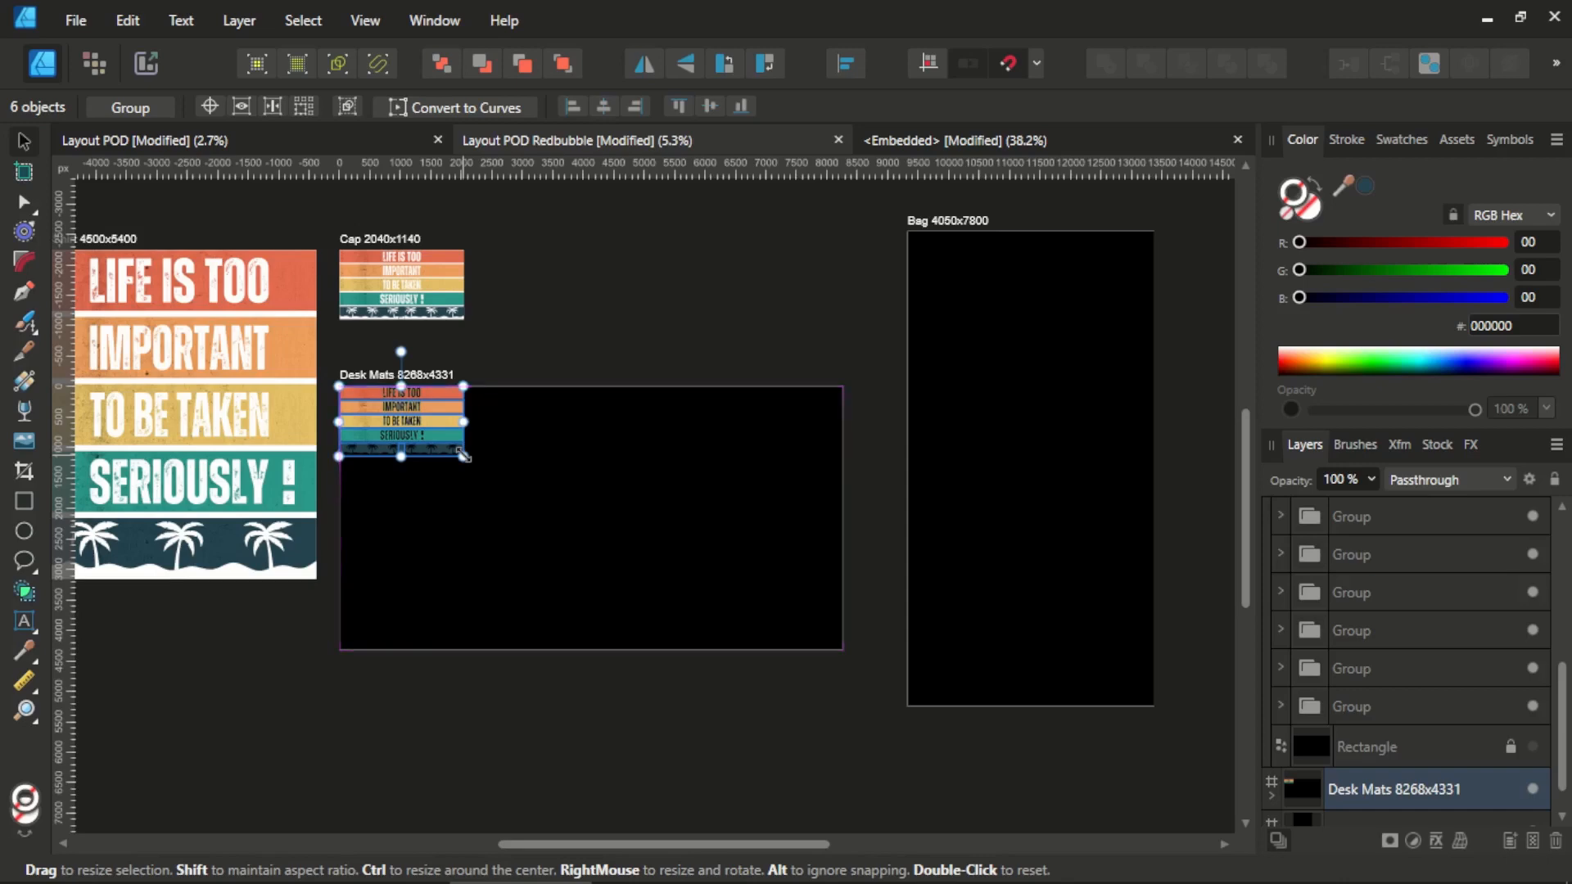
drag(463, 455, 778, 694)
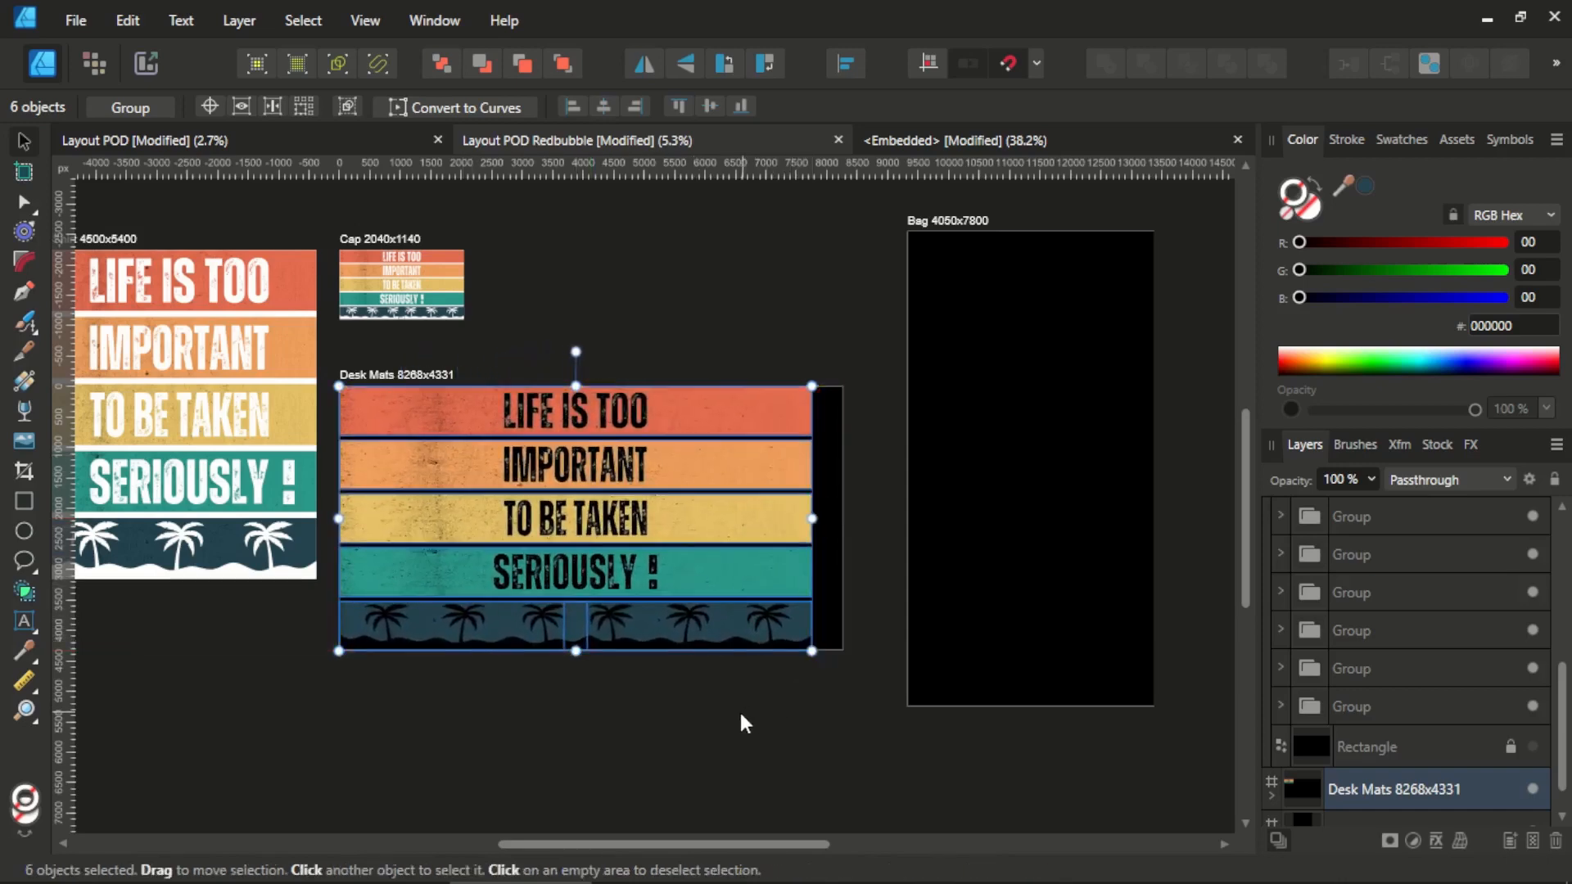
click(742, 719)
Align the second palm stripe rectangle with the right edge of Desk Mats and stretch it inward until it overlaps the first one.
click(715, 428)
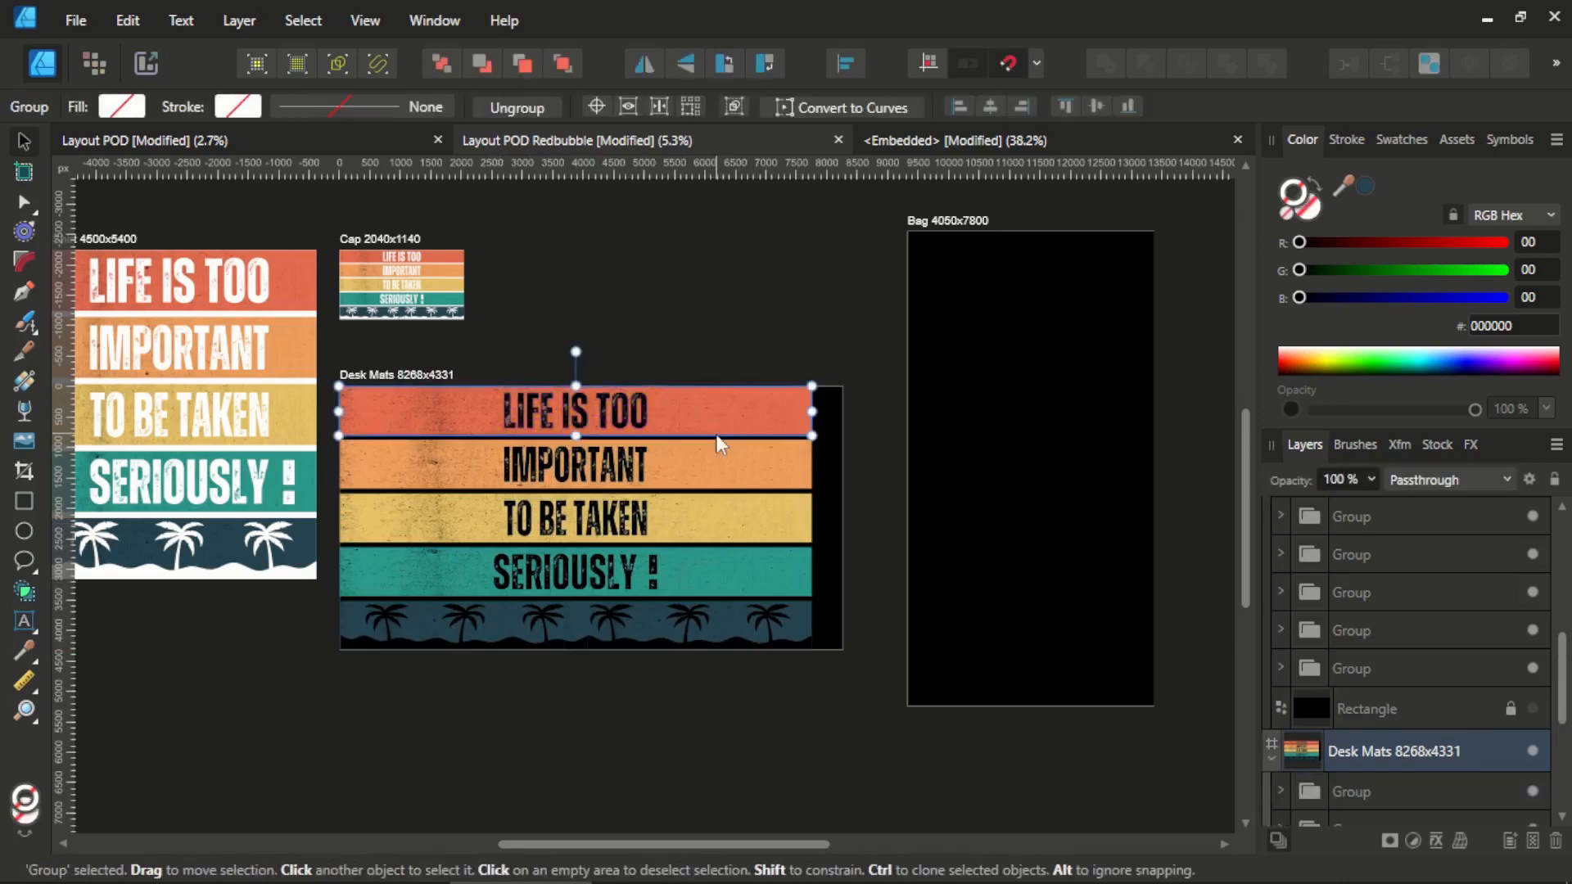
scroll(1329, 663, down, 3)
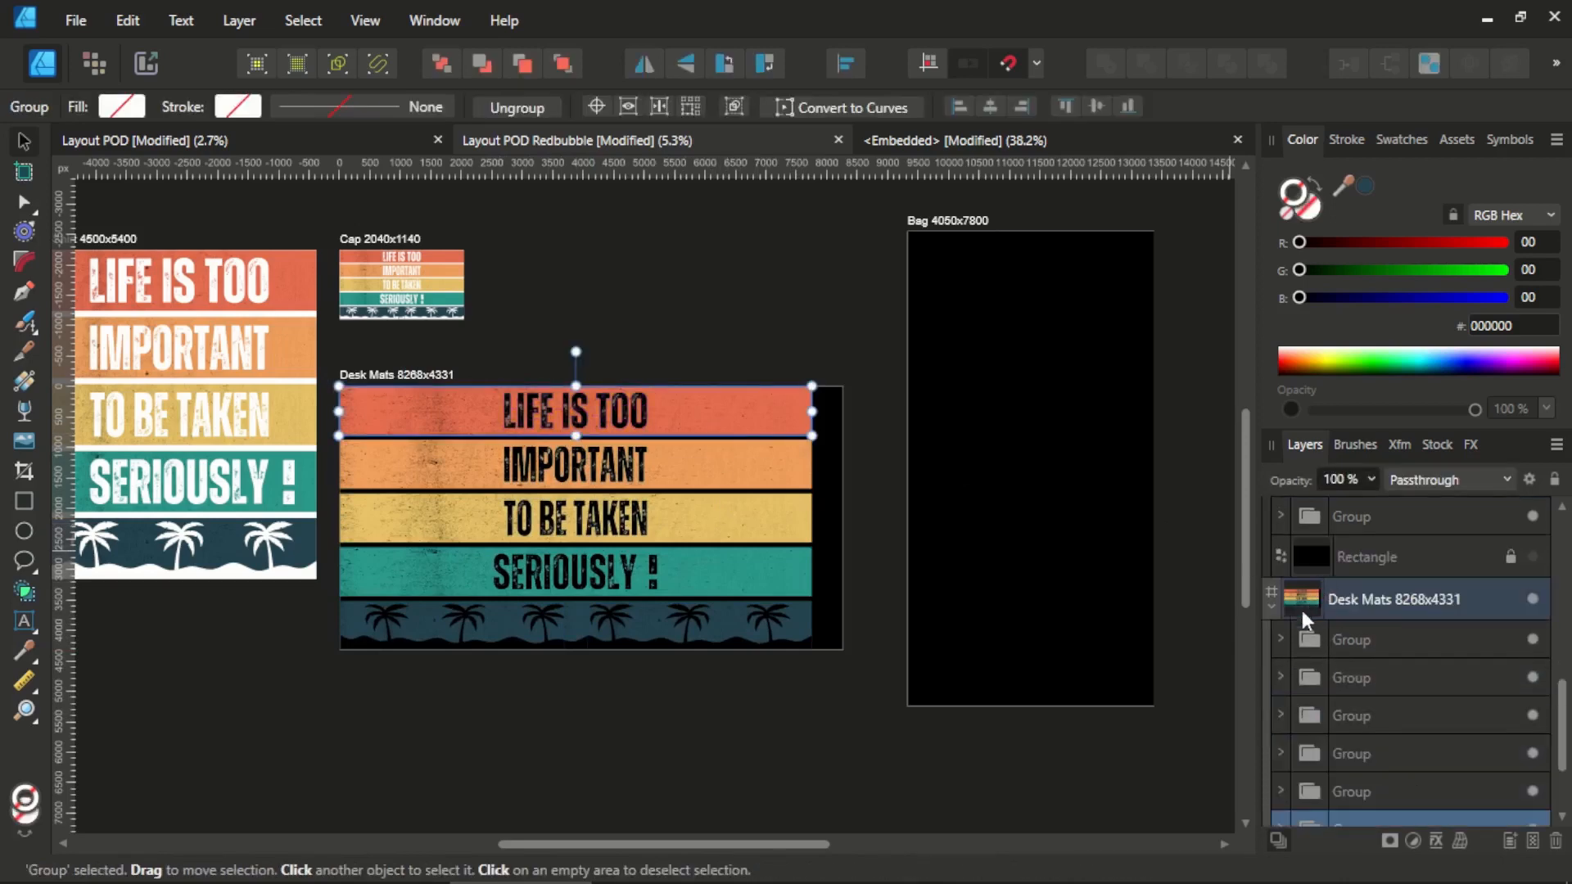
click(1280, 641)
click(1318, 681)
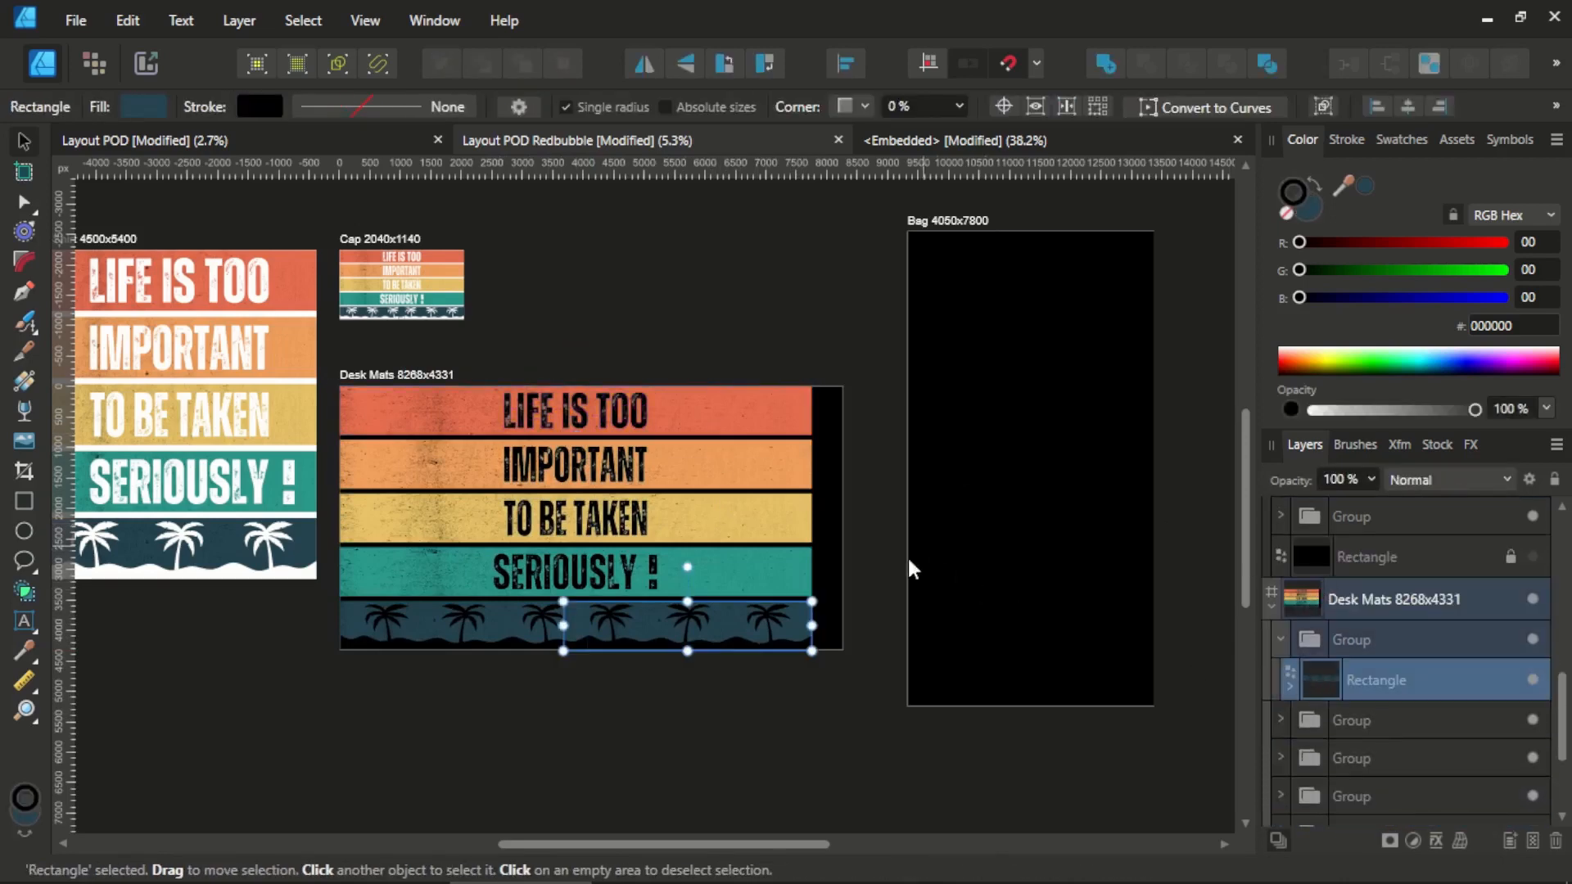
scroll(689, 620, up, 2)
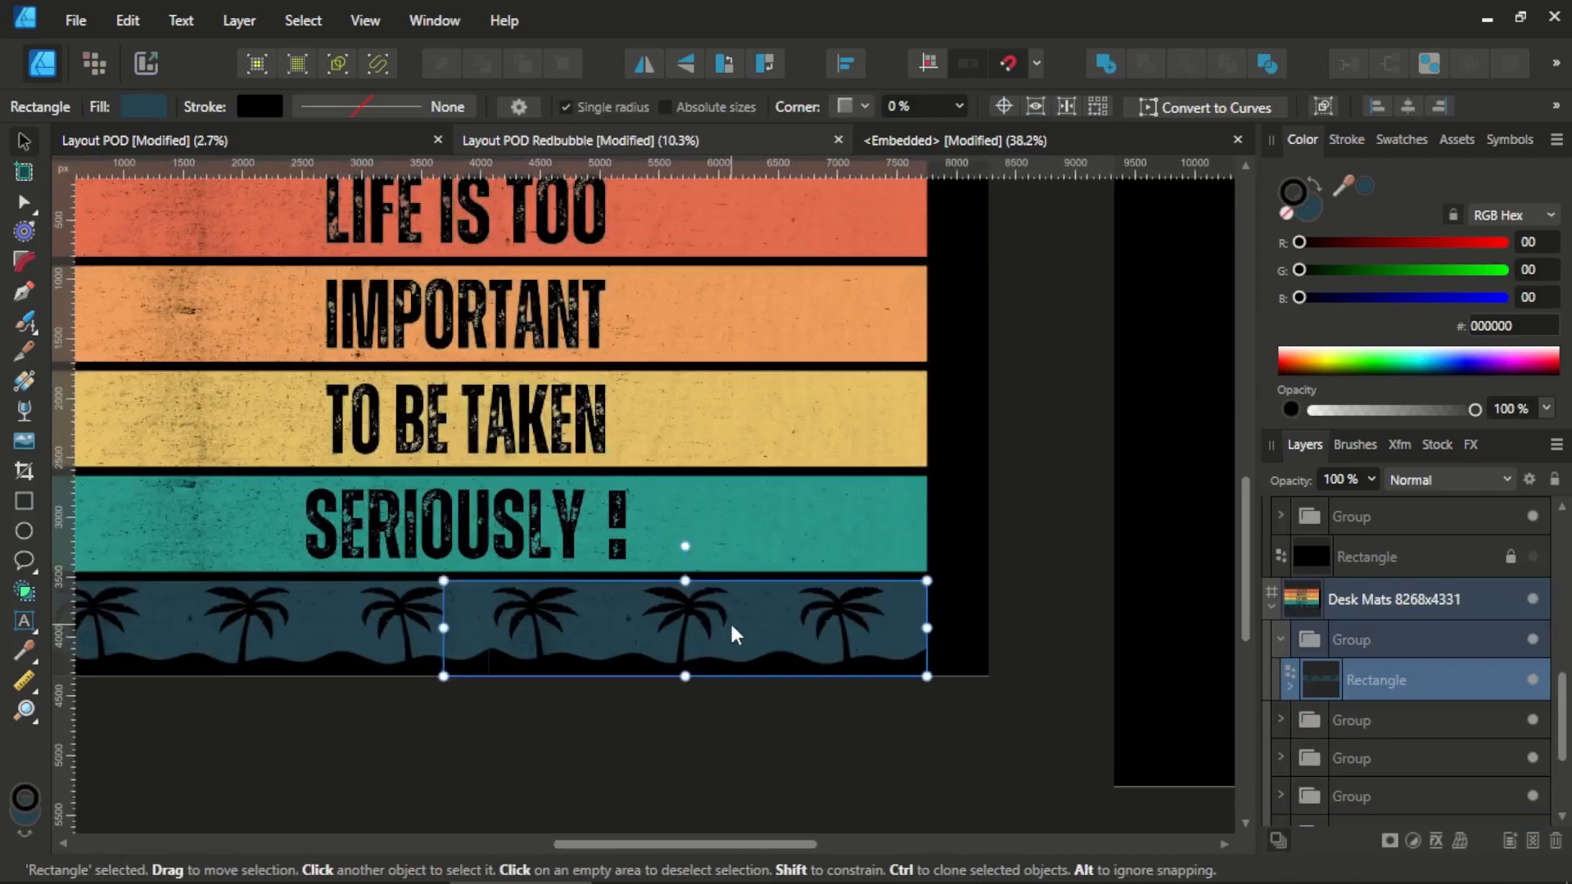
drag(773, 629, 789, 629)
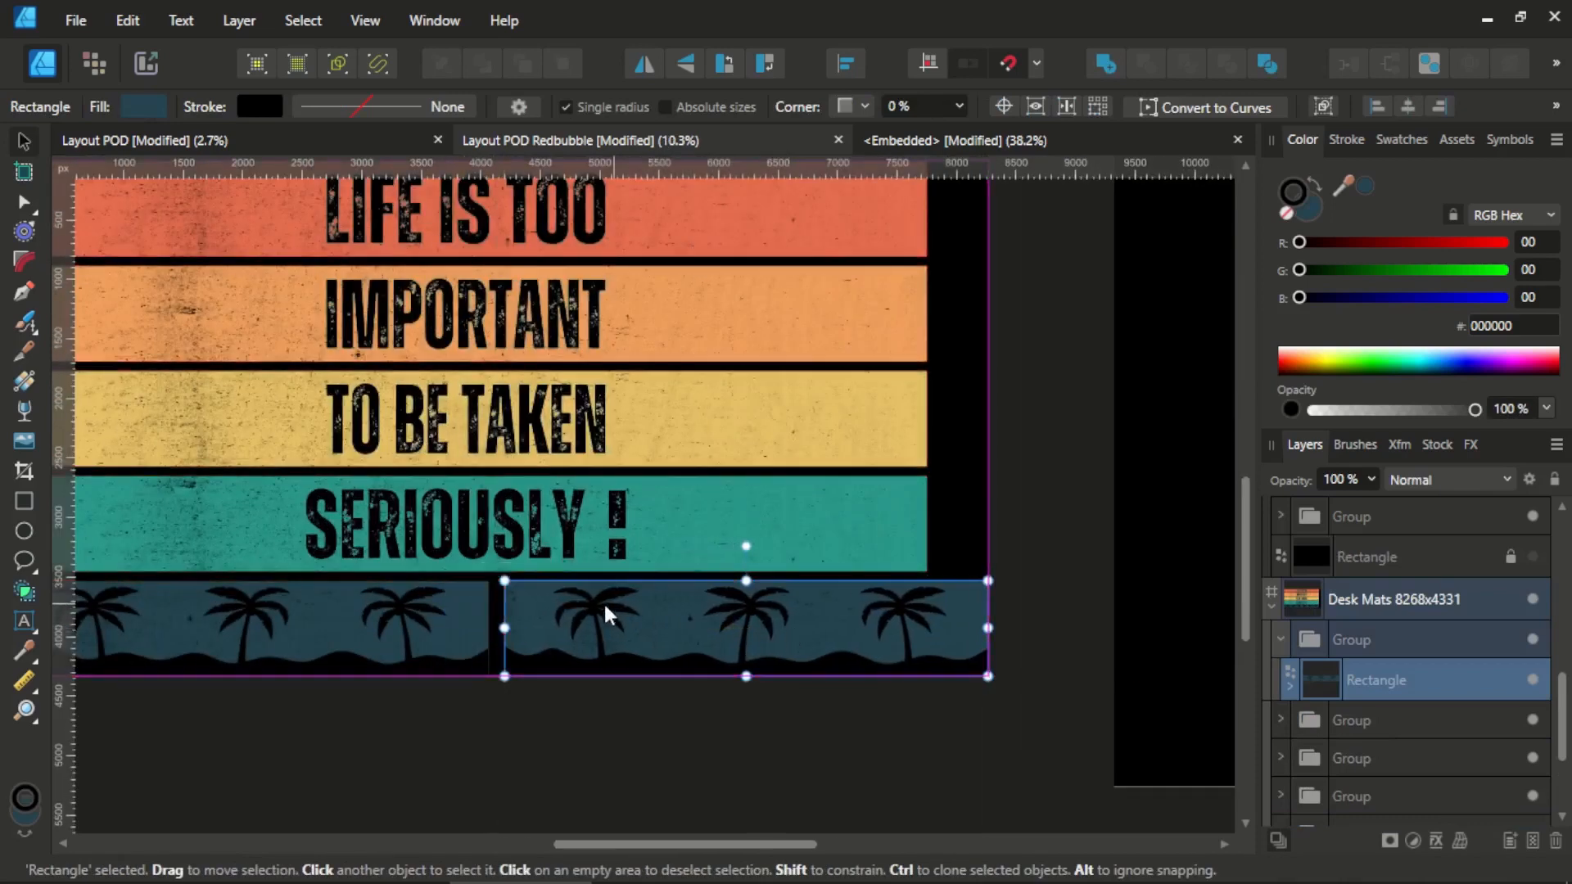
scroll(459, 642, up, 2)
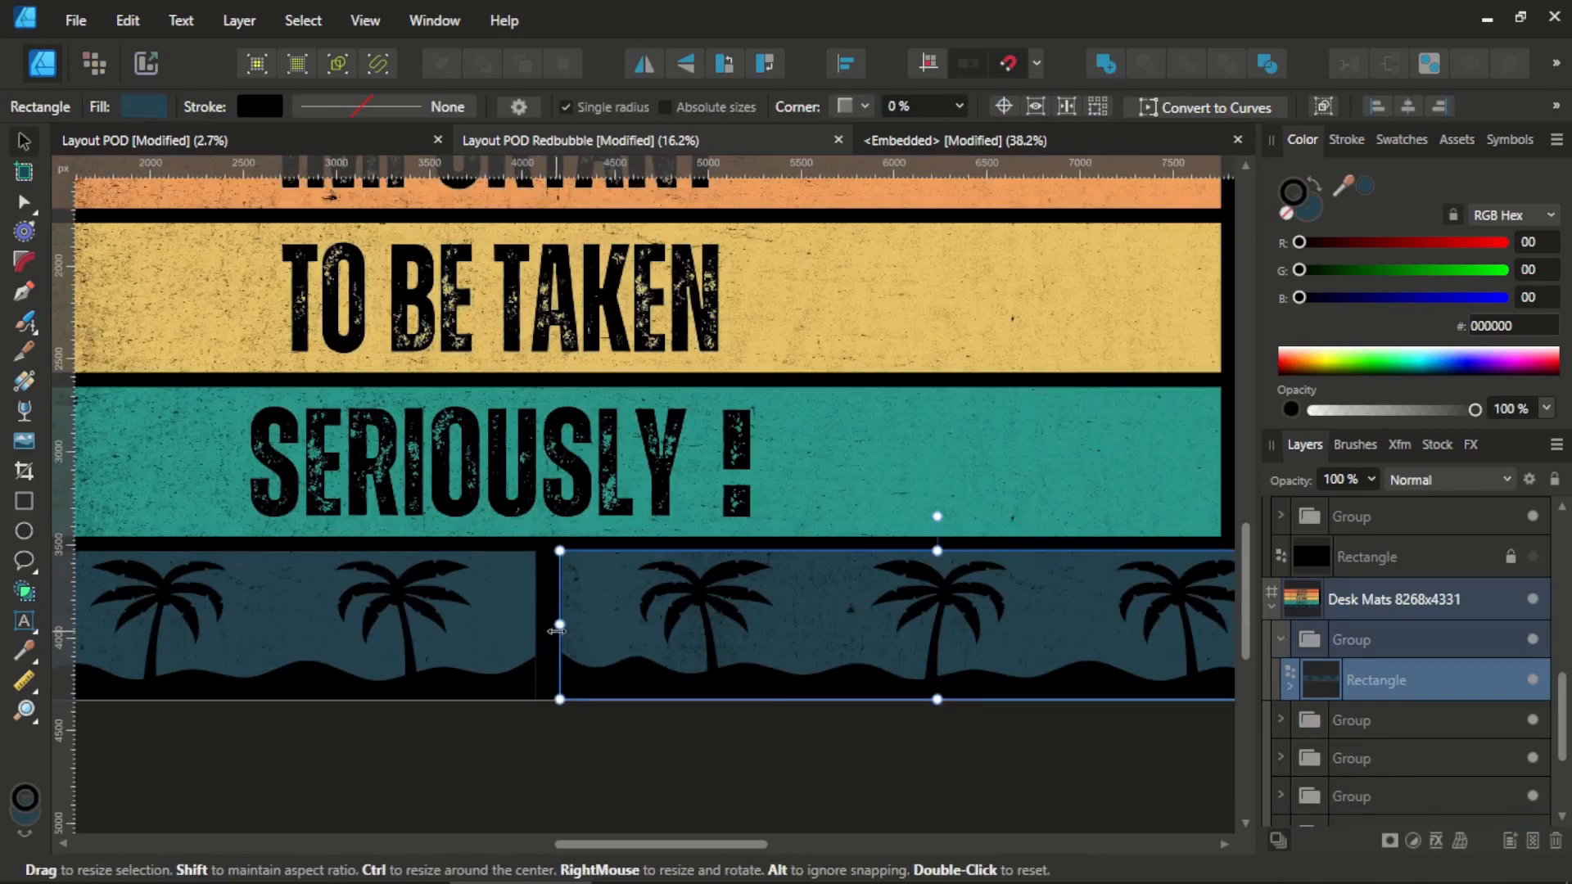
drag(561, 631, 461, 637)
click(627, 745)
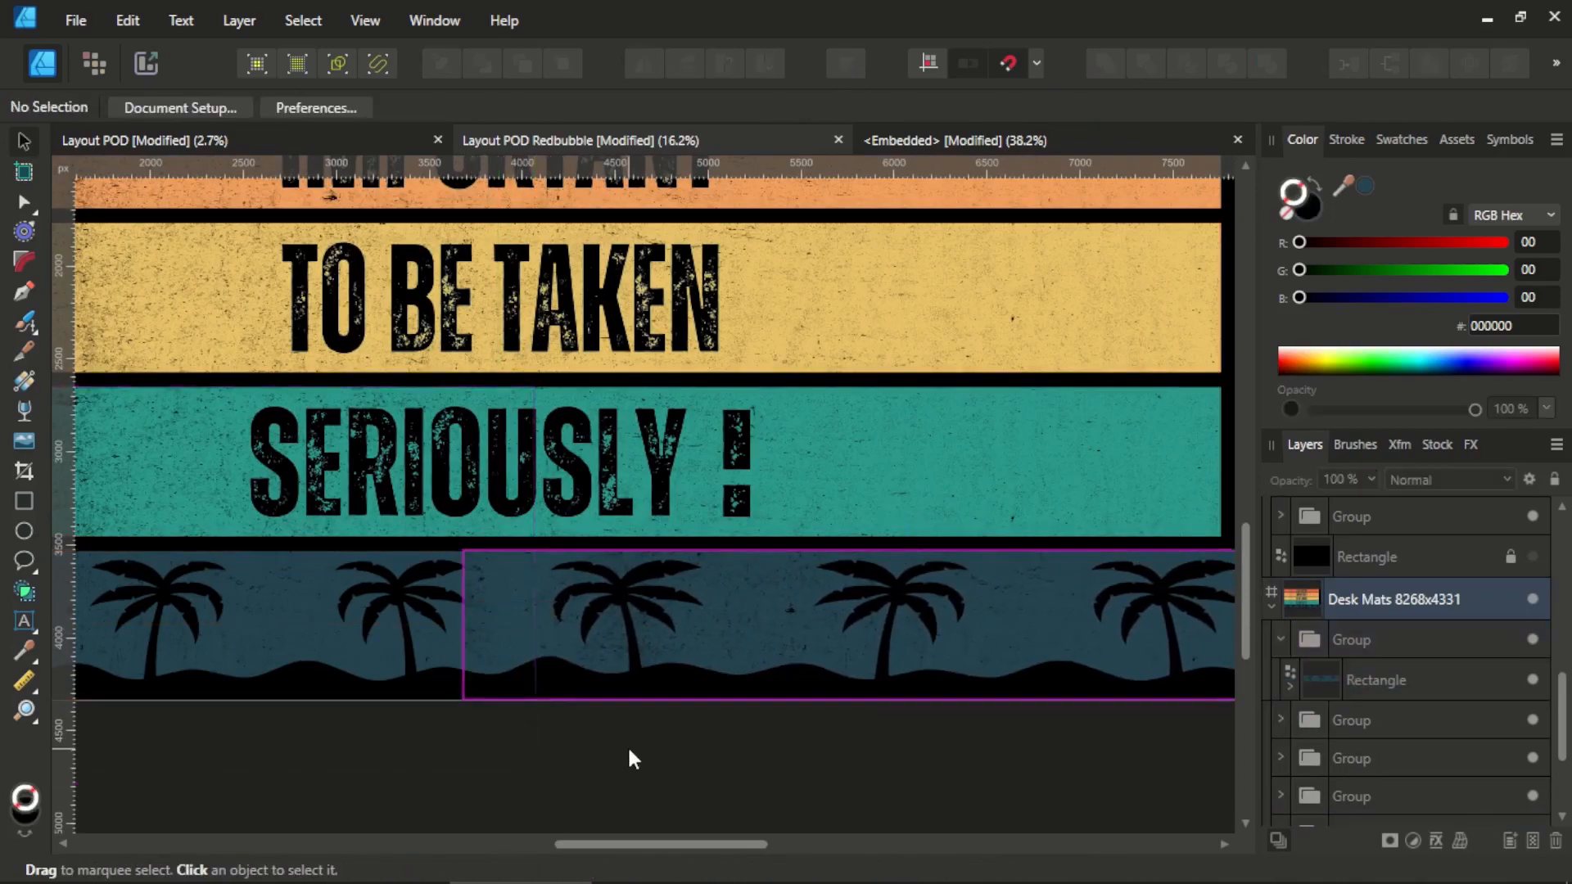
Widen the teal stripe rectangle to the right edge of Desk Mats and center the "SERIOUSLY !" curves horizontally.
scroll(627, 745, down, 1)
scroll(596, 715, down, 5)
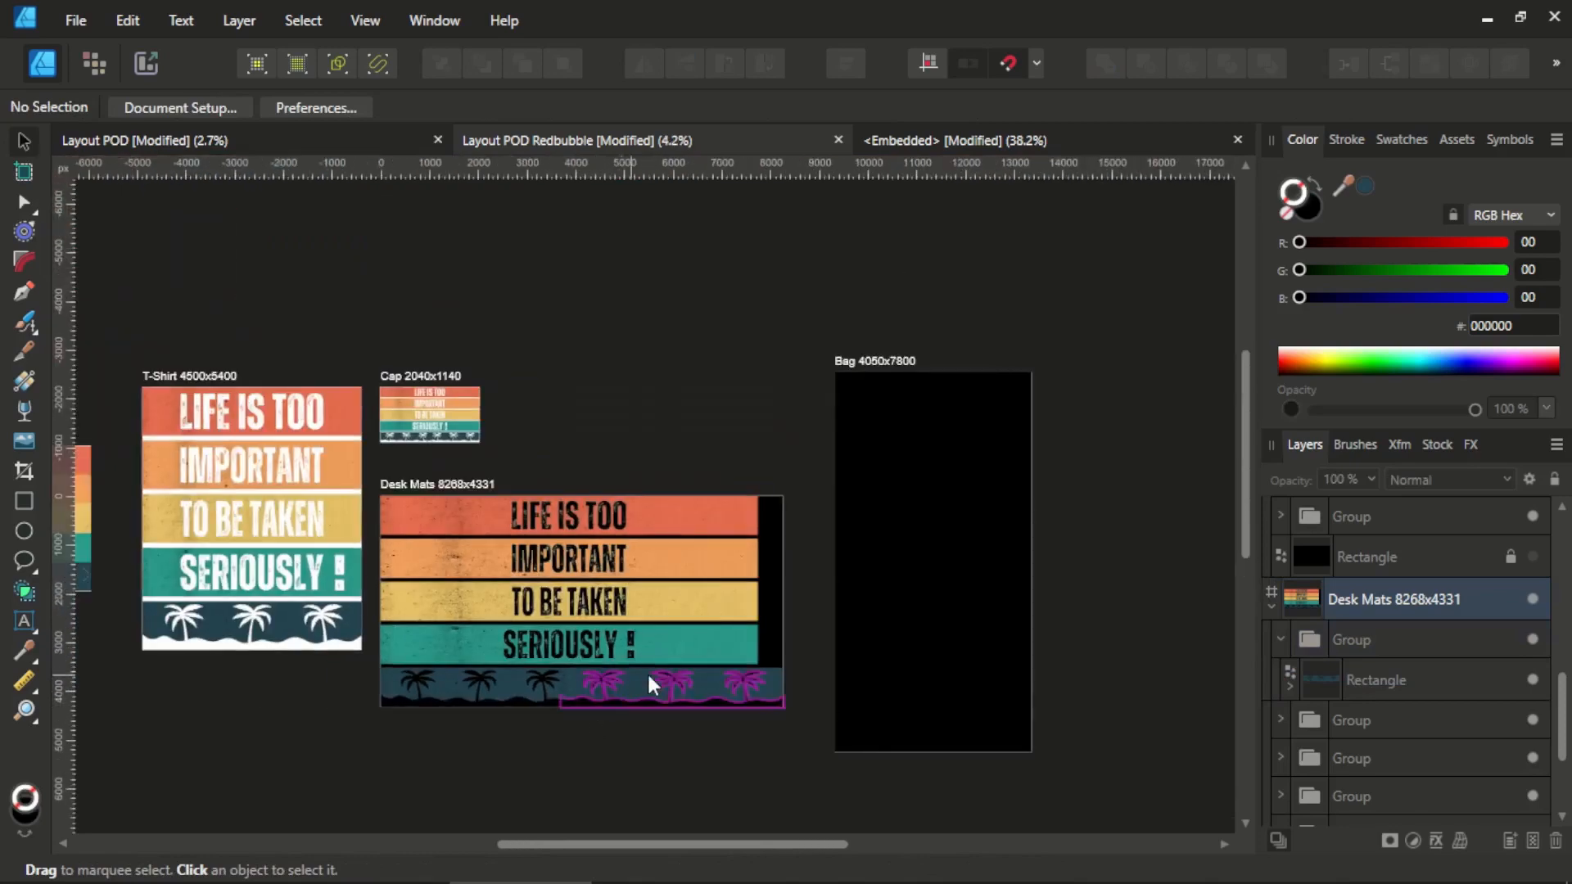
click(666, 648)
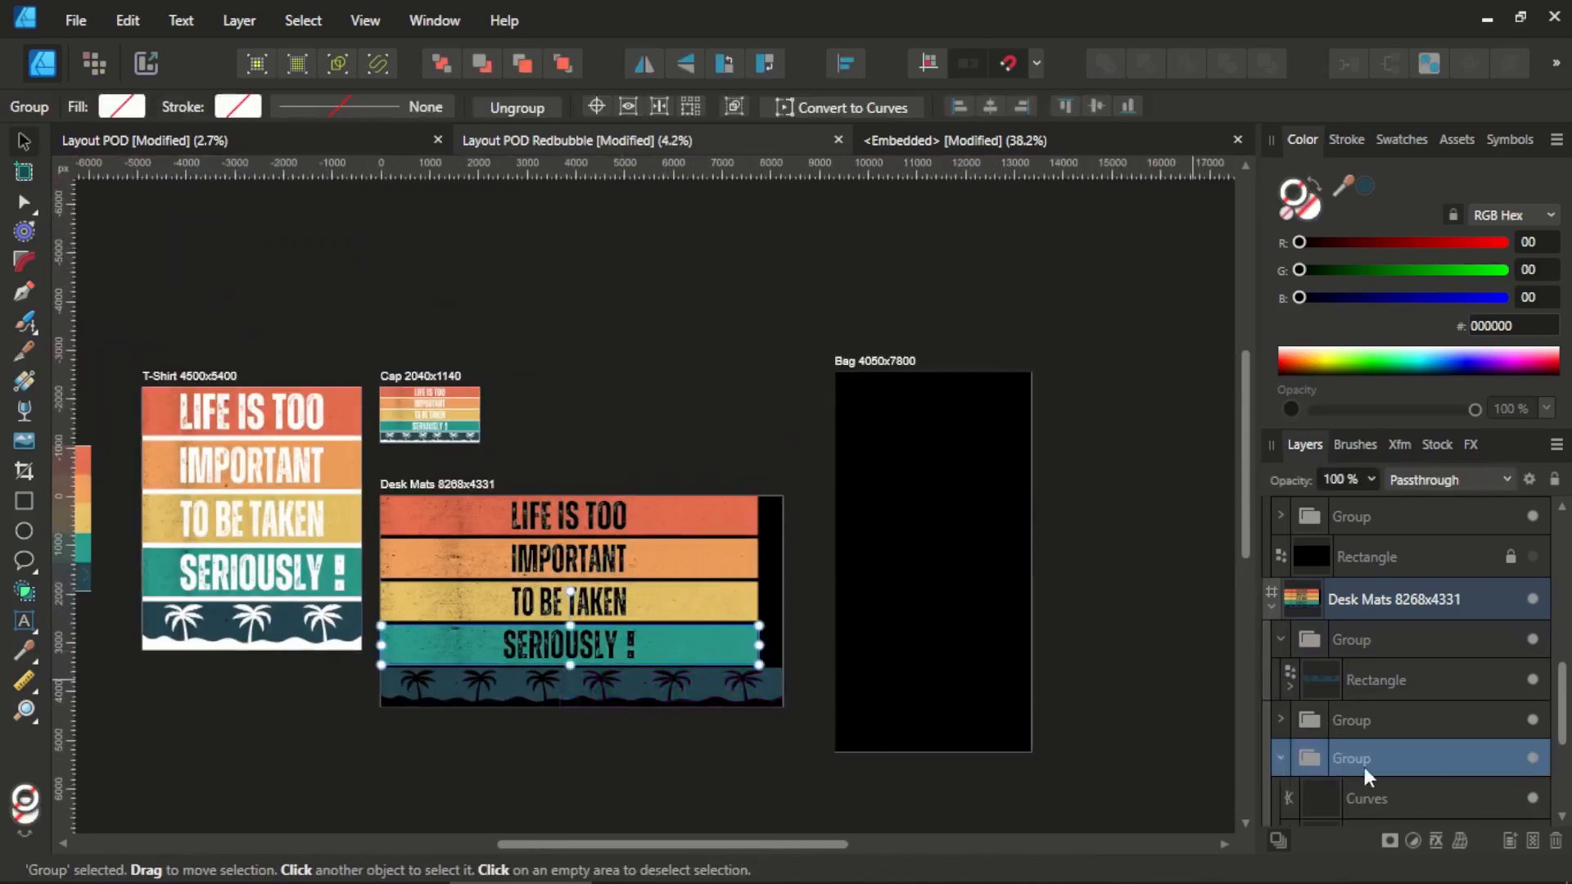
scroll(1347, 779, down, 2)
click(1338, 731)
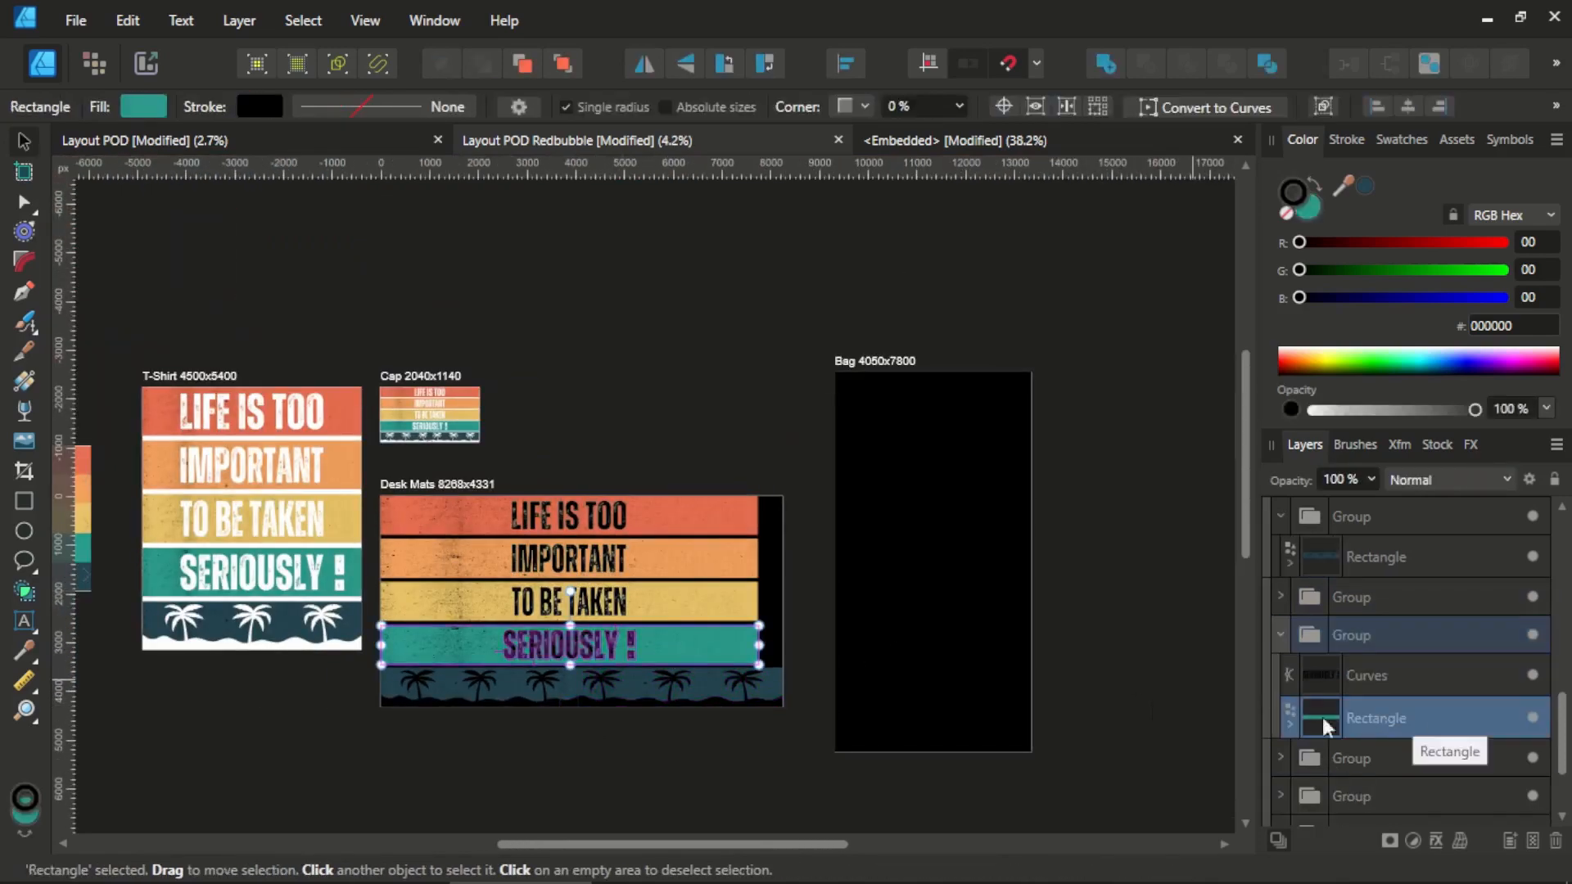
drag(763, 646, 783, 647)
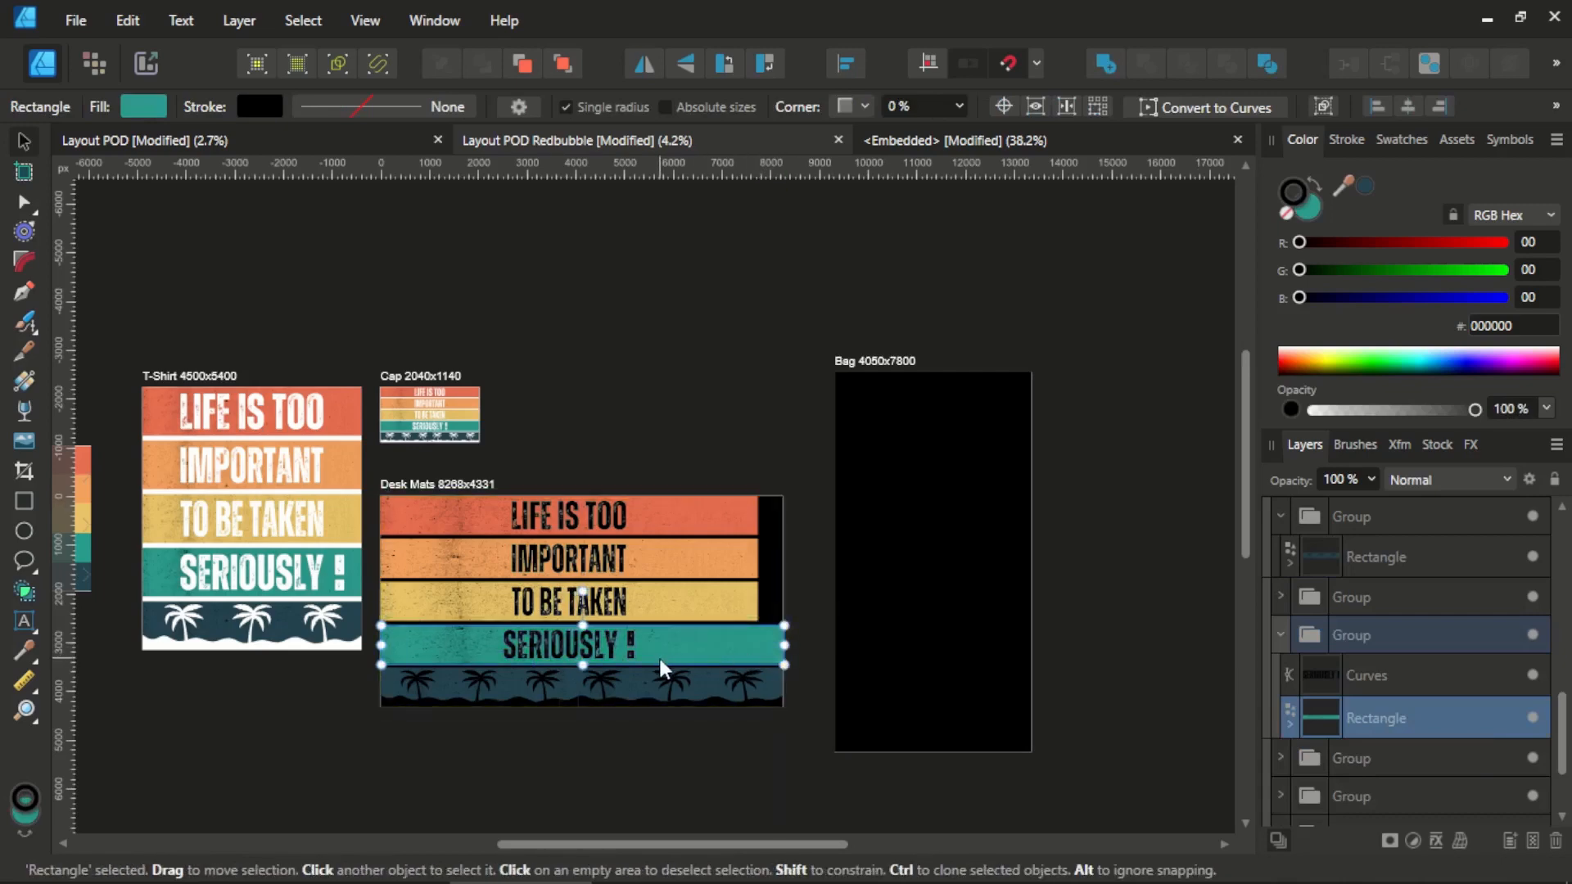
scroll(658, 655, up, 2)
click(1321, 674)
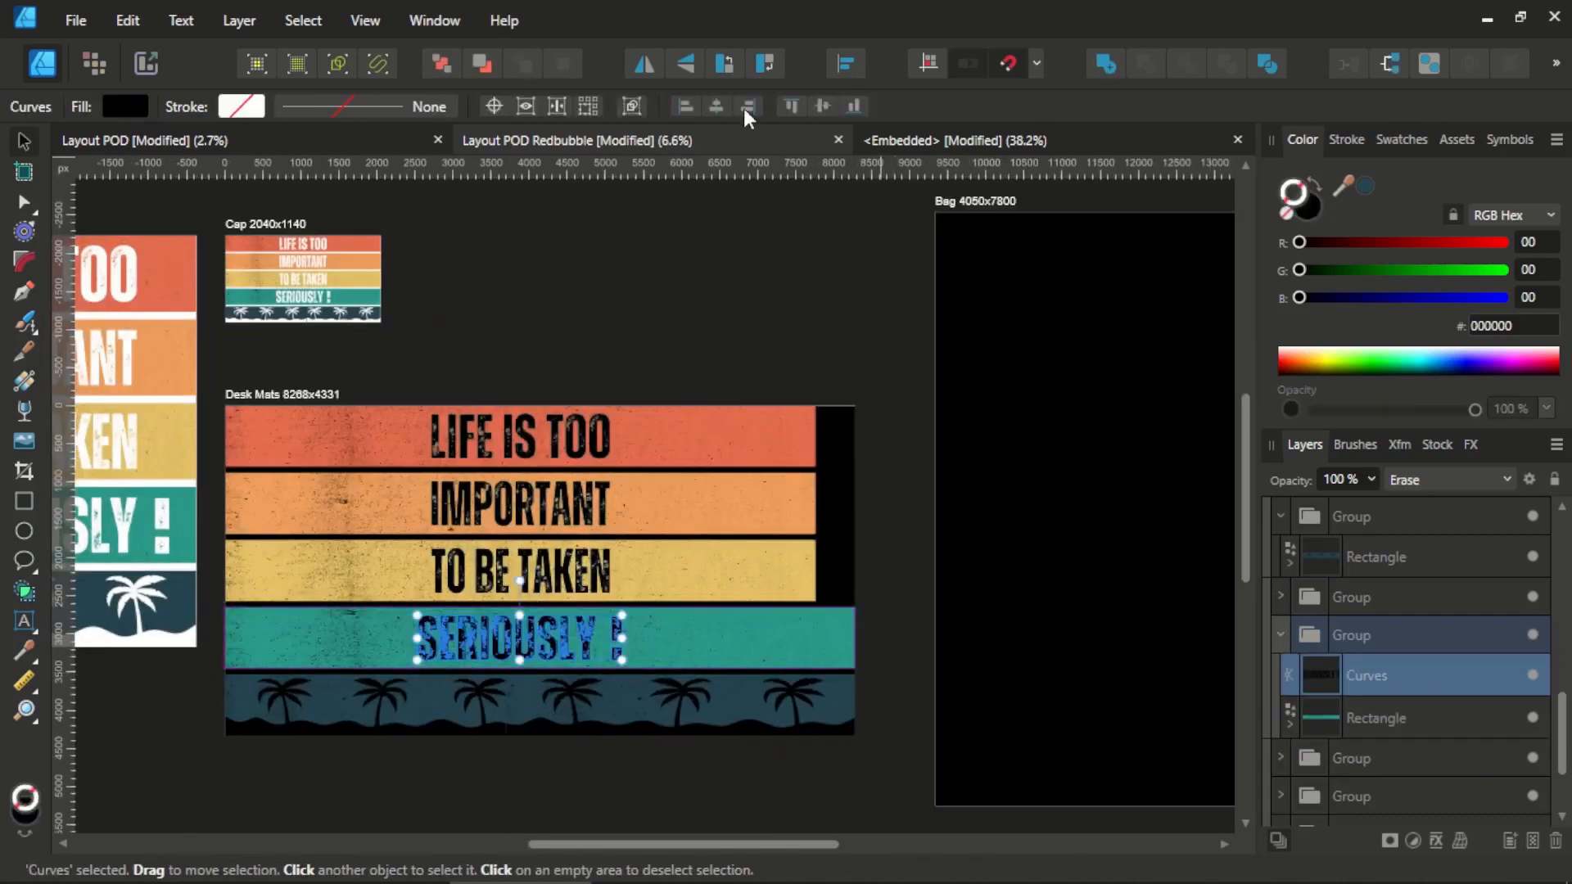
click(717, 105)
Widen the yellow stripe rectangle to the right edge of Desk Mats and center the "TO BE TAKEN" curves horizontally.
click(743, 577)
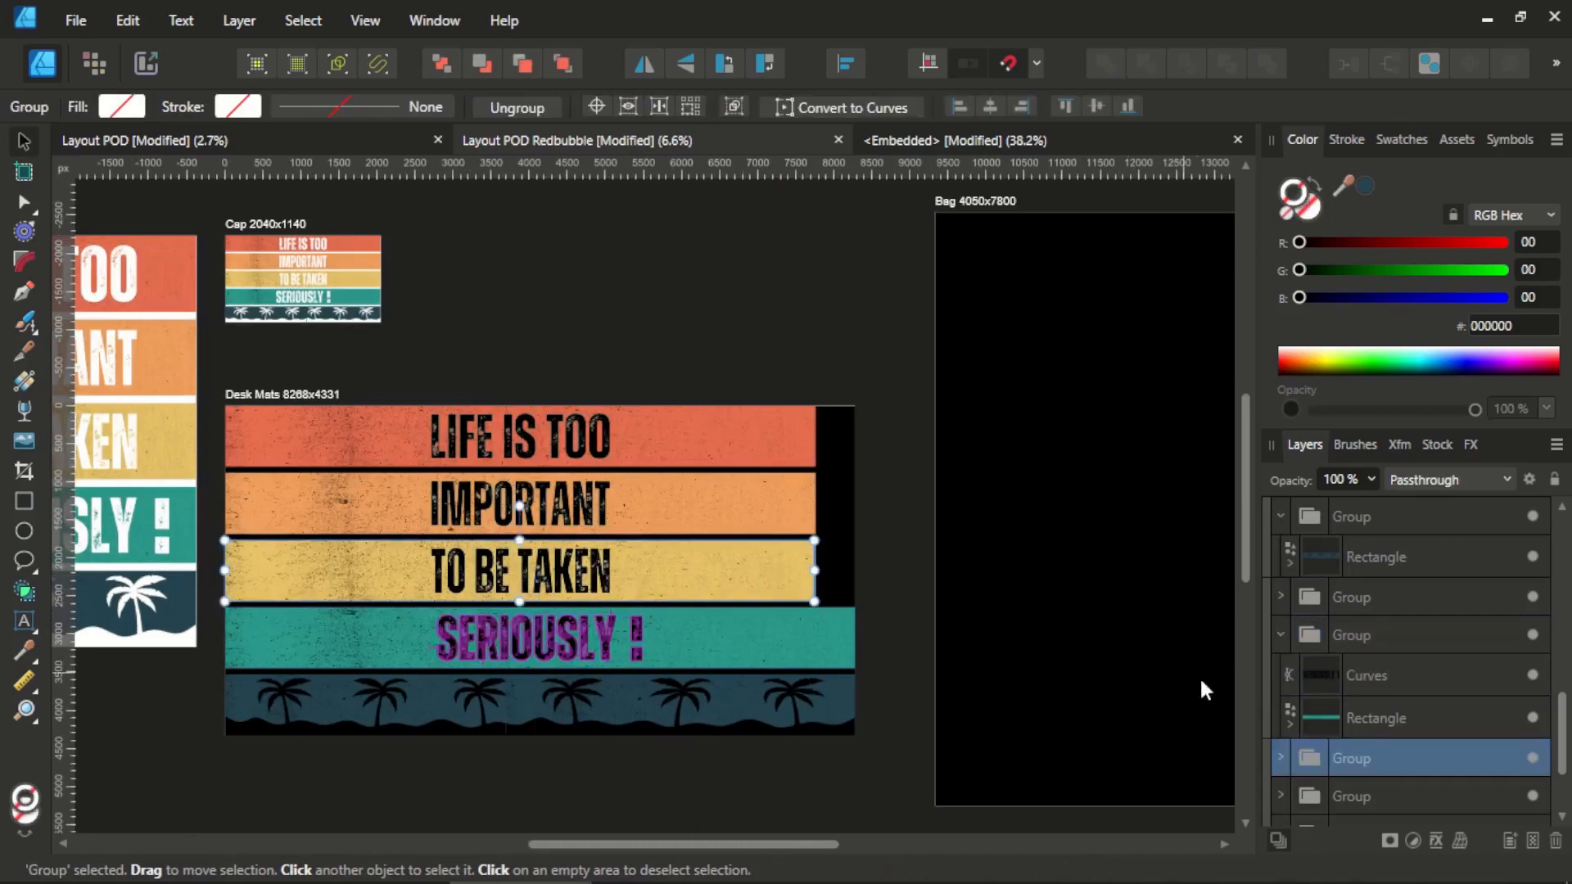
click(1282, 758)
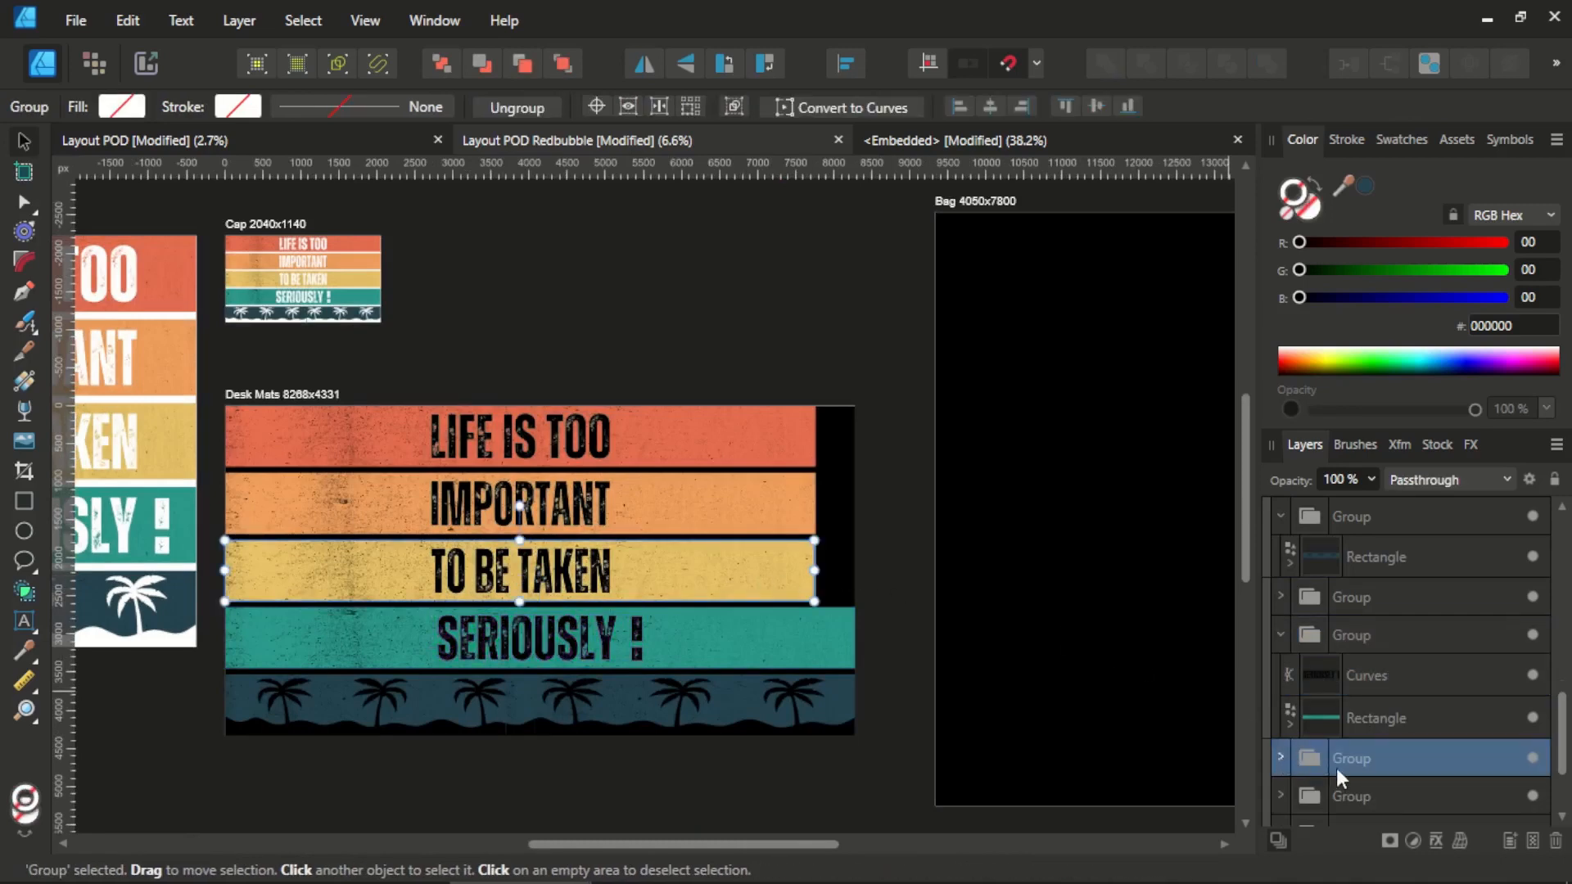
click(1329, 720)
drag(814, 571, 856, 571)
key(alt+])
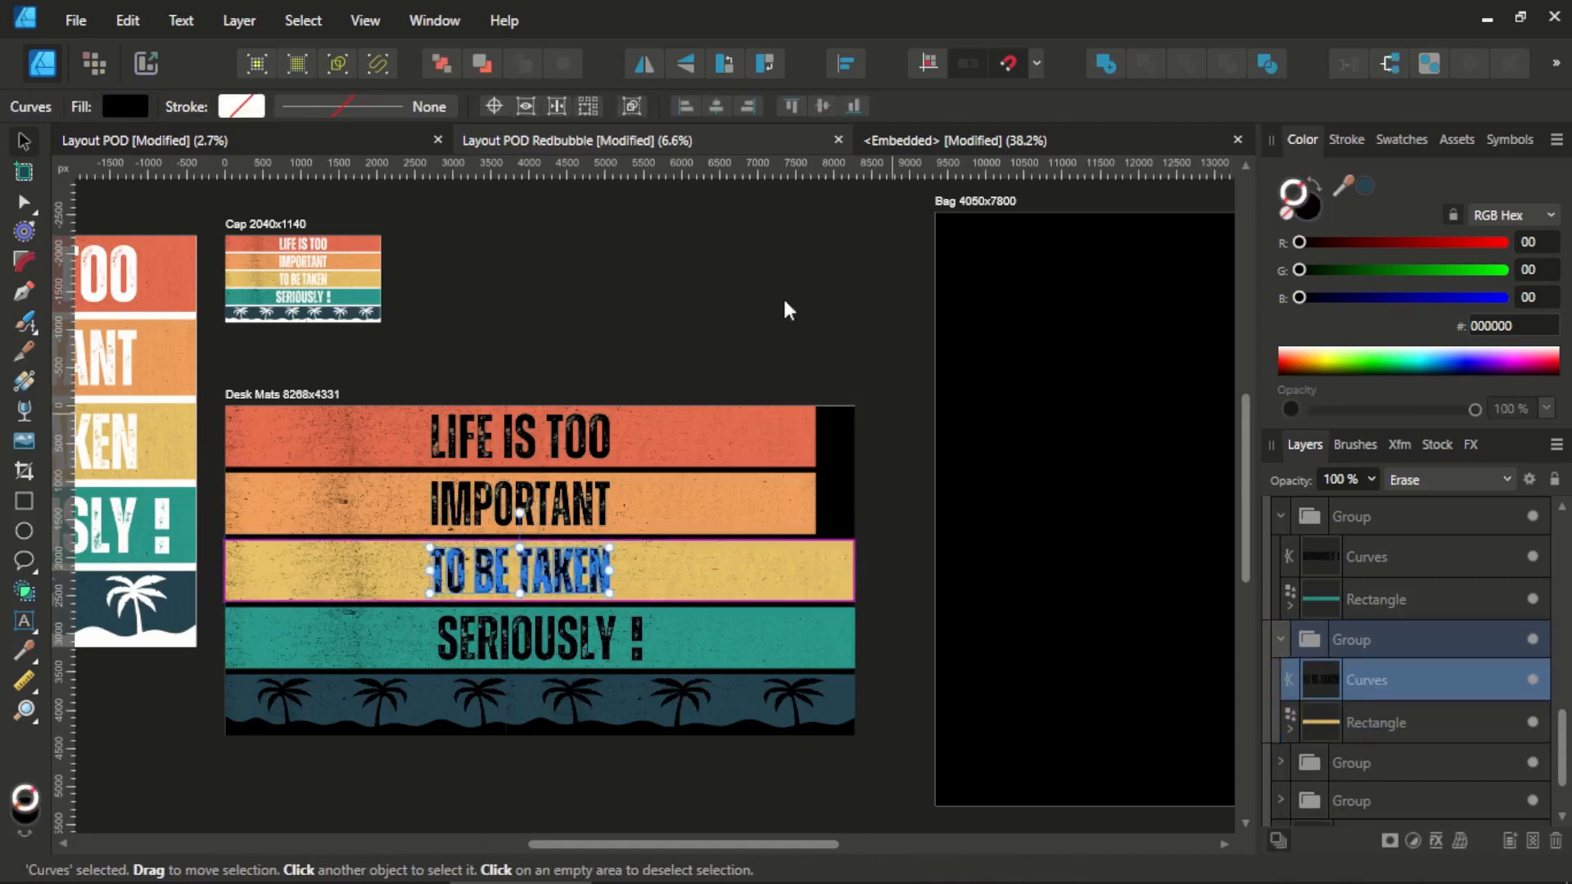
click(717, 106)
Widen the orange stripe rectangle to the right edge of Desk Mats and center the "IMPORTANT" curves horizontally.
click(1284, 763)
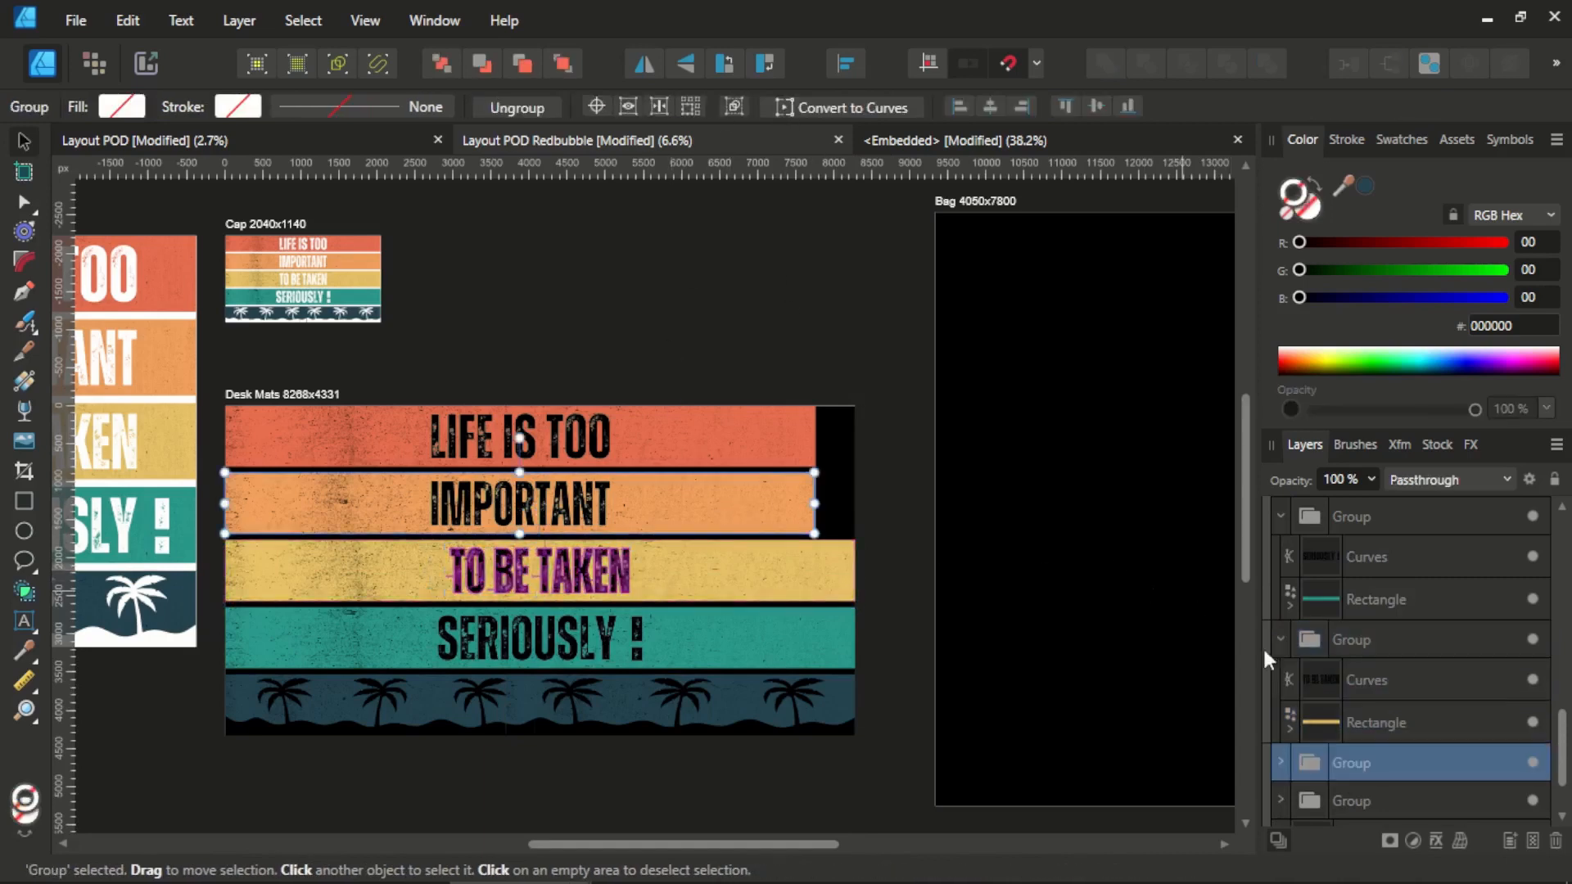
click(1281, 762)
click(1320, 724)
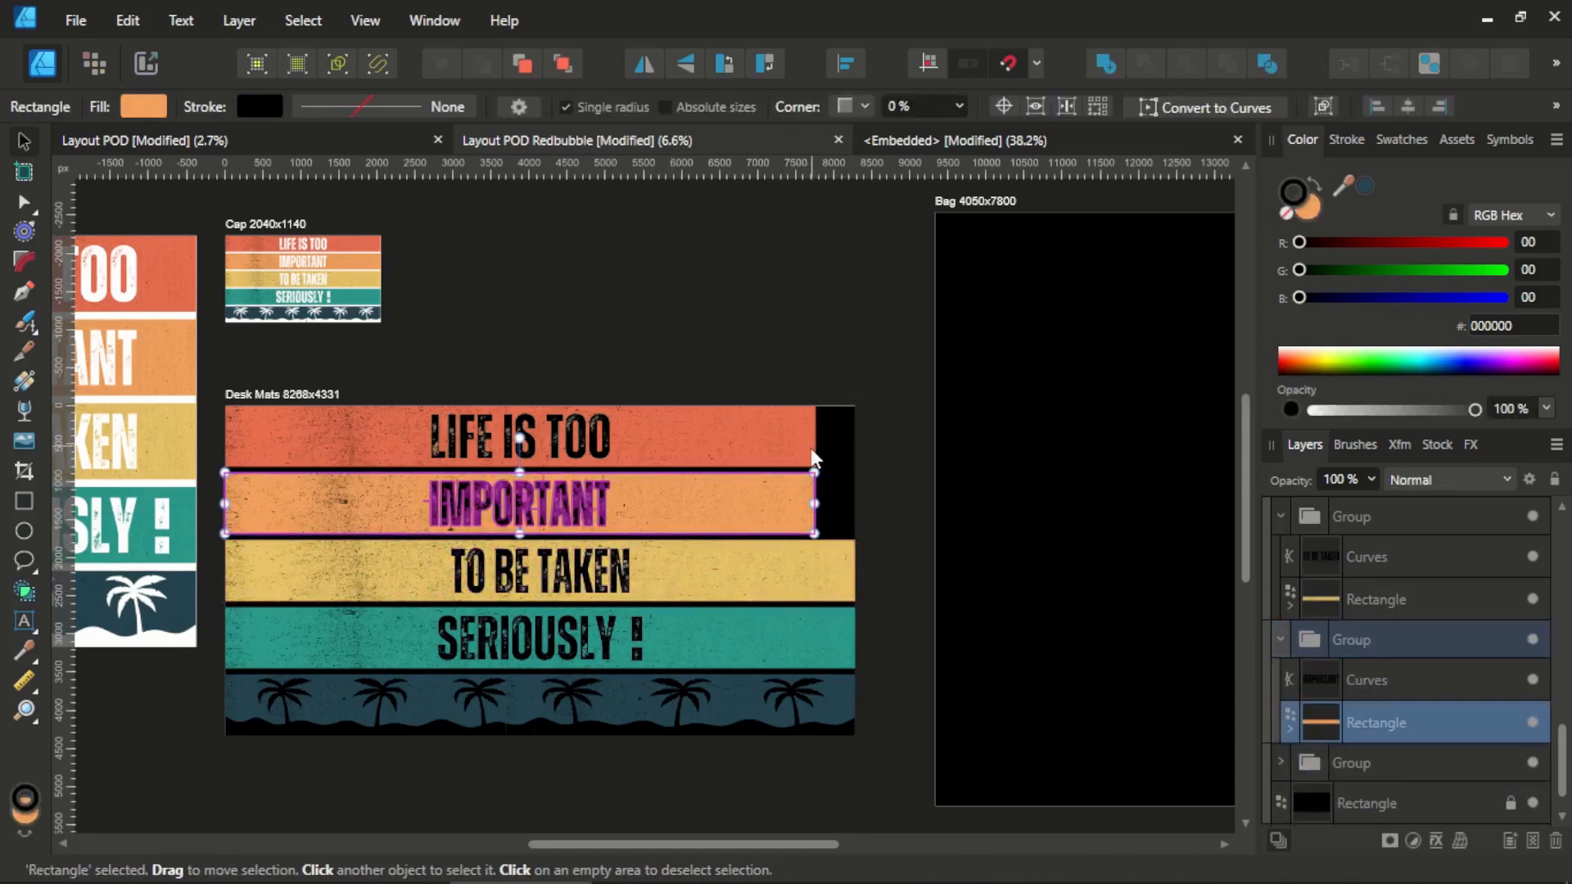
drag(823, 503, 855, 503)
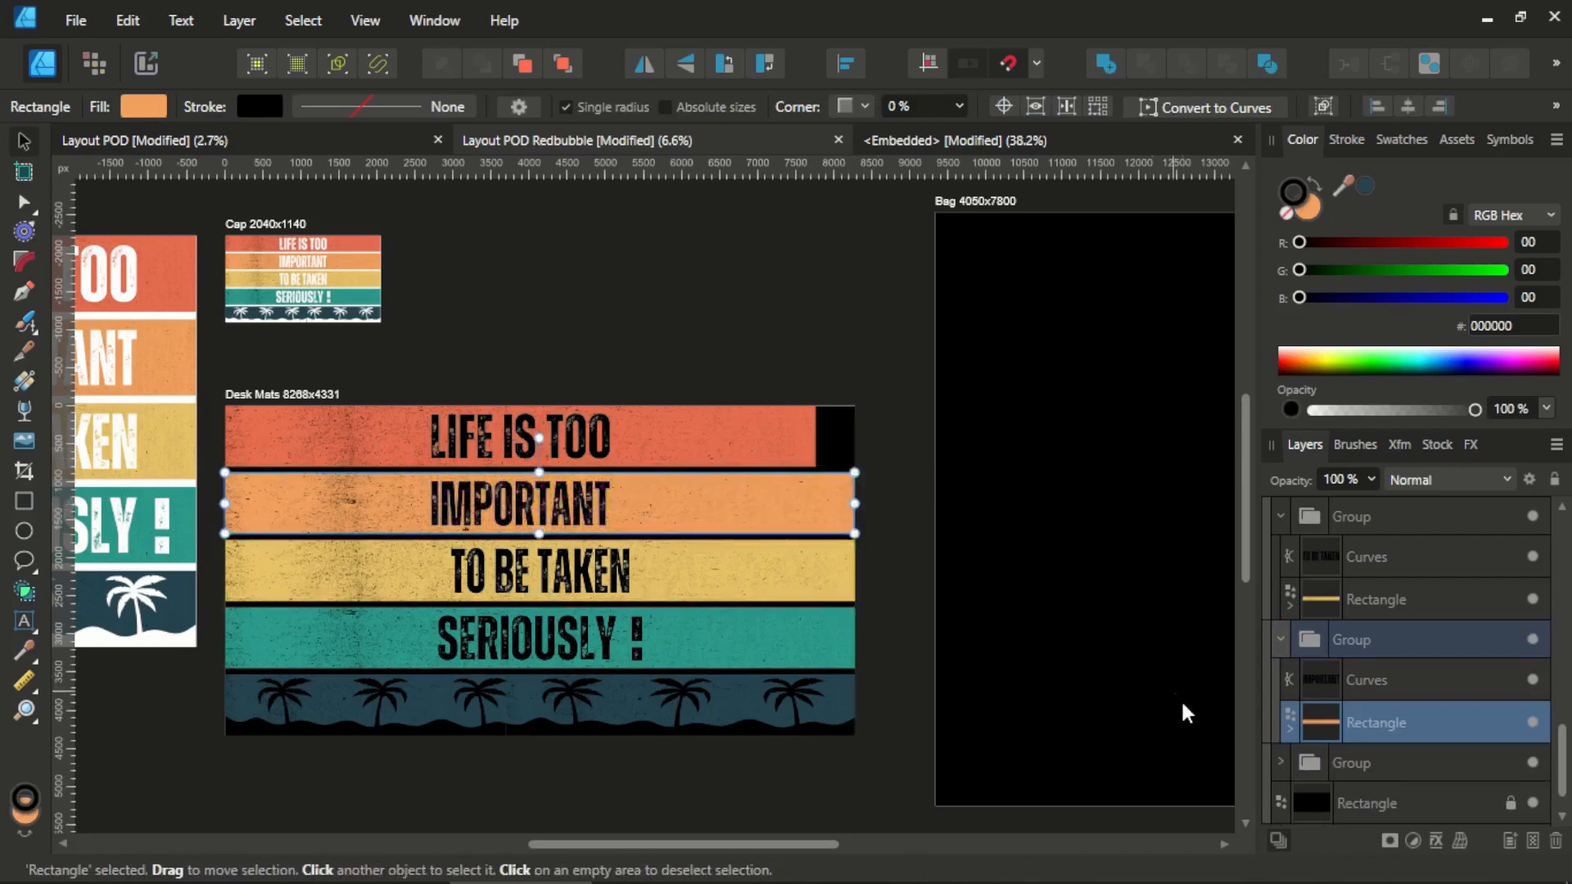
click(1326, 690)
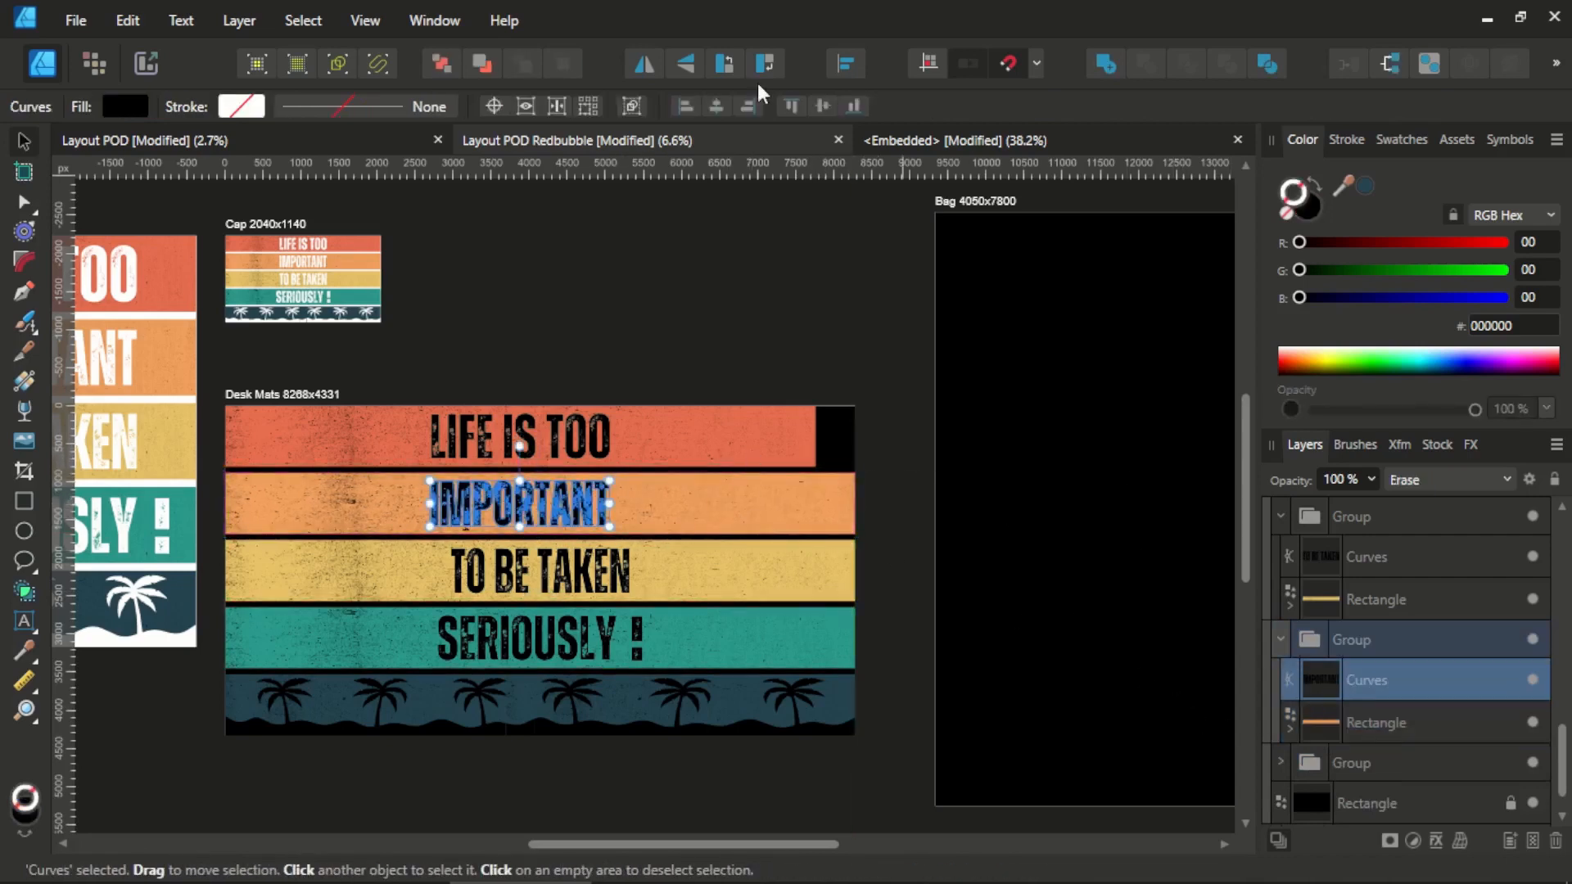
Widen the red stripe rectangle to the right edge of Desk Mats and center the "LIFE IS TOO" curves horizontally.
click(762, 424)
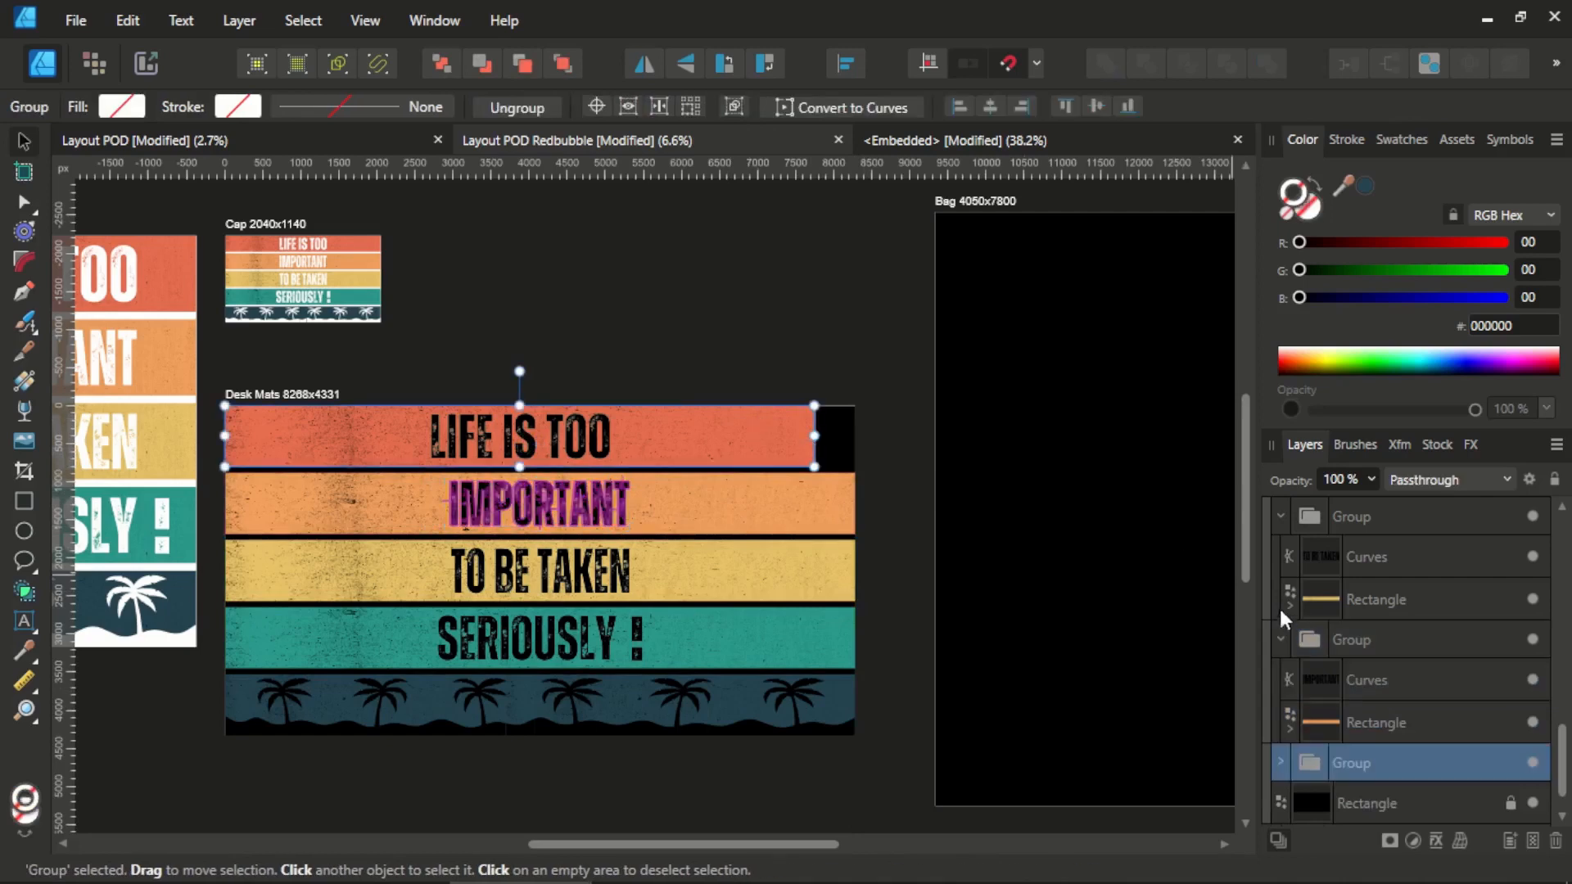
click(1280, 763)
scroll(1309, 771, down, 2)
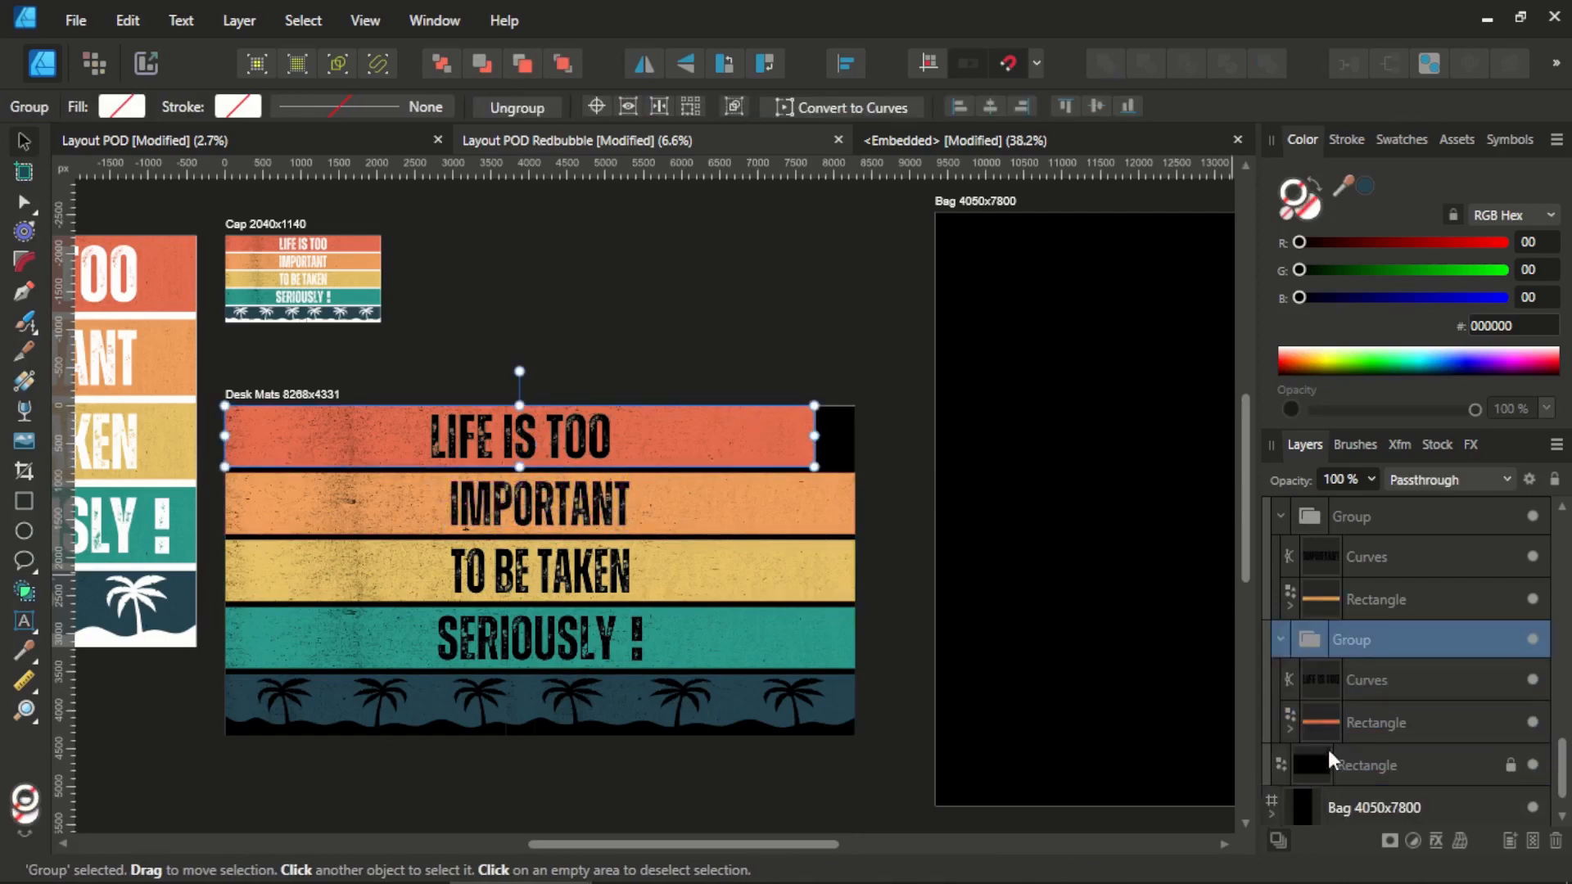
click(1306, 720)
drag(814, 435, 853, 436)
click(1305, 671)
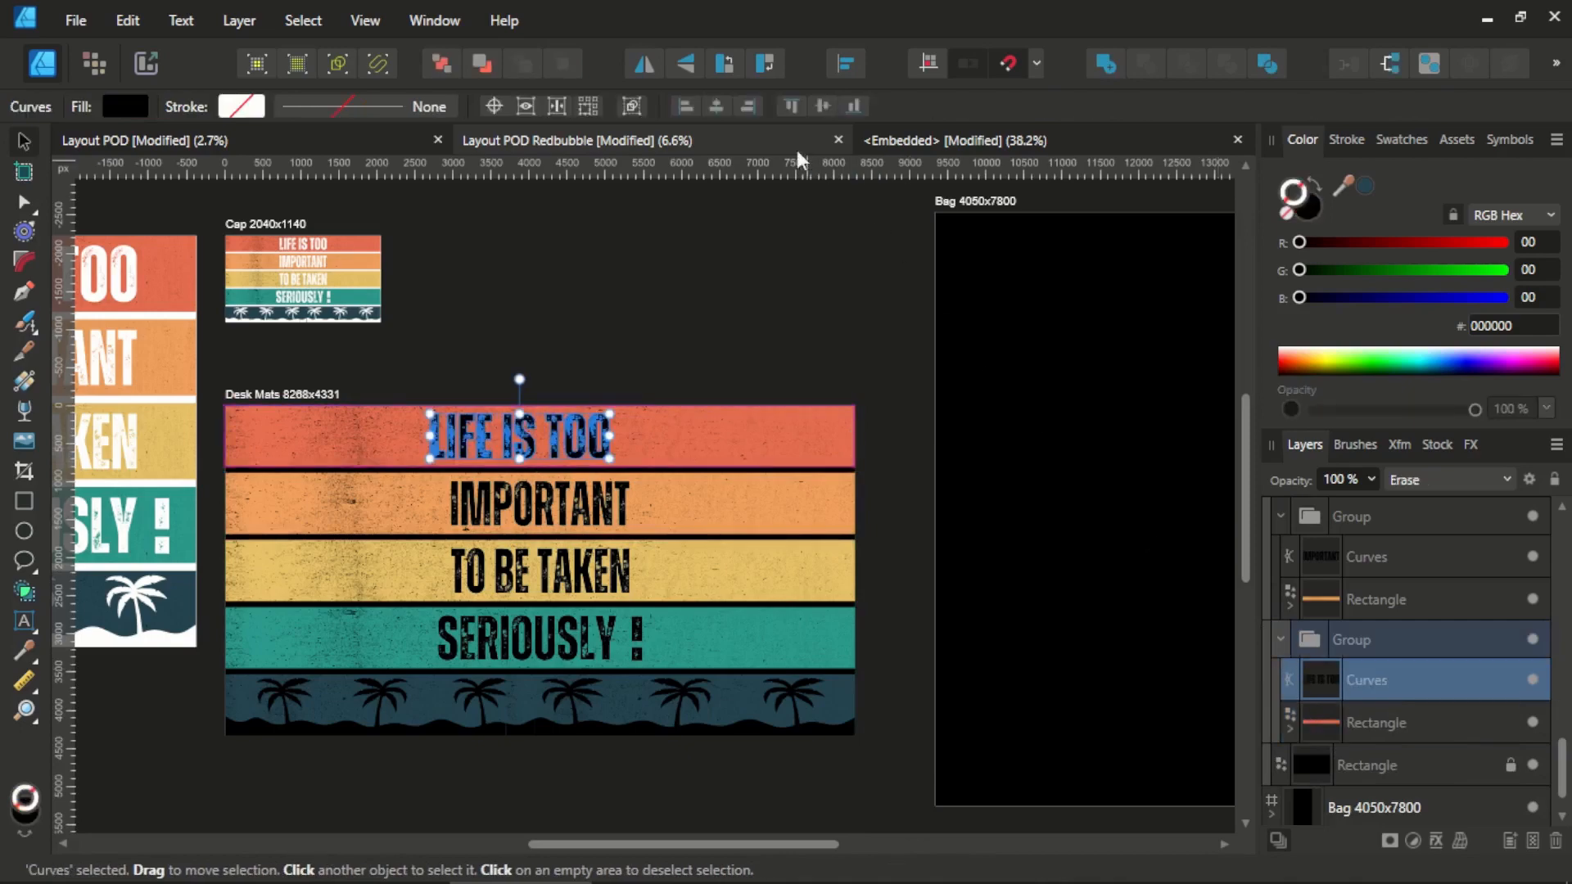
click(703, 268)
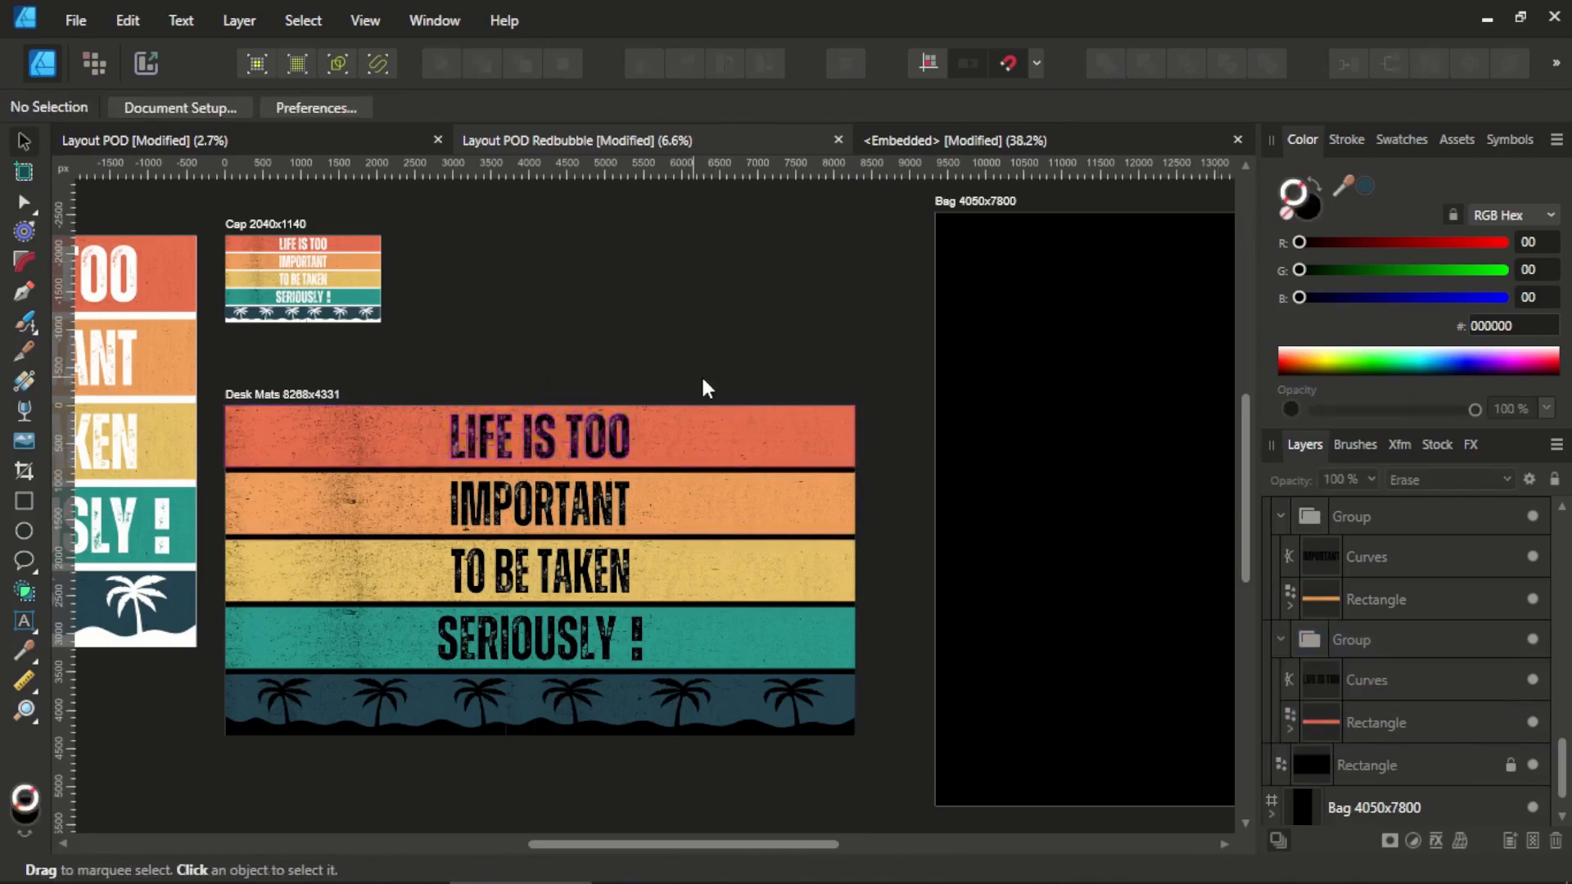
Hide the locked black background rectangle of the Desk Mats artboard.
scroll(680, 385, down, 2)
scroll(527, 396, up, 1)
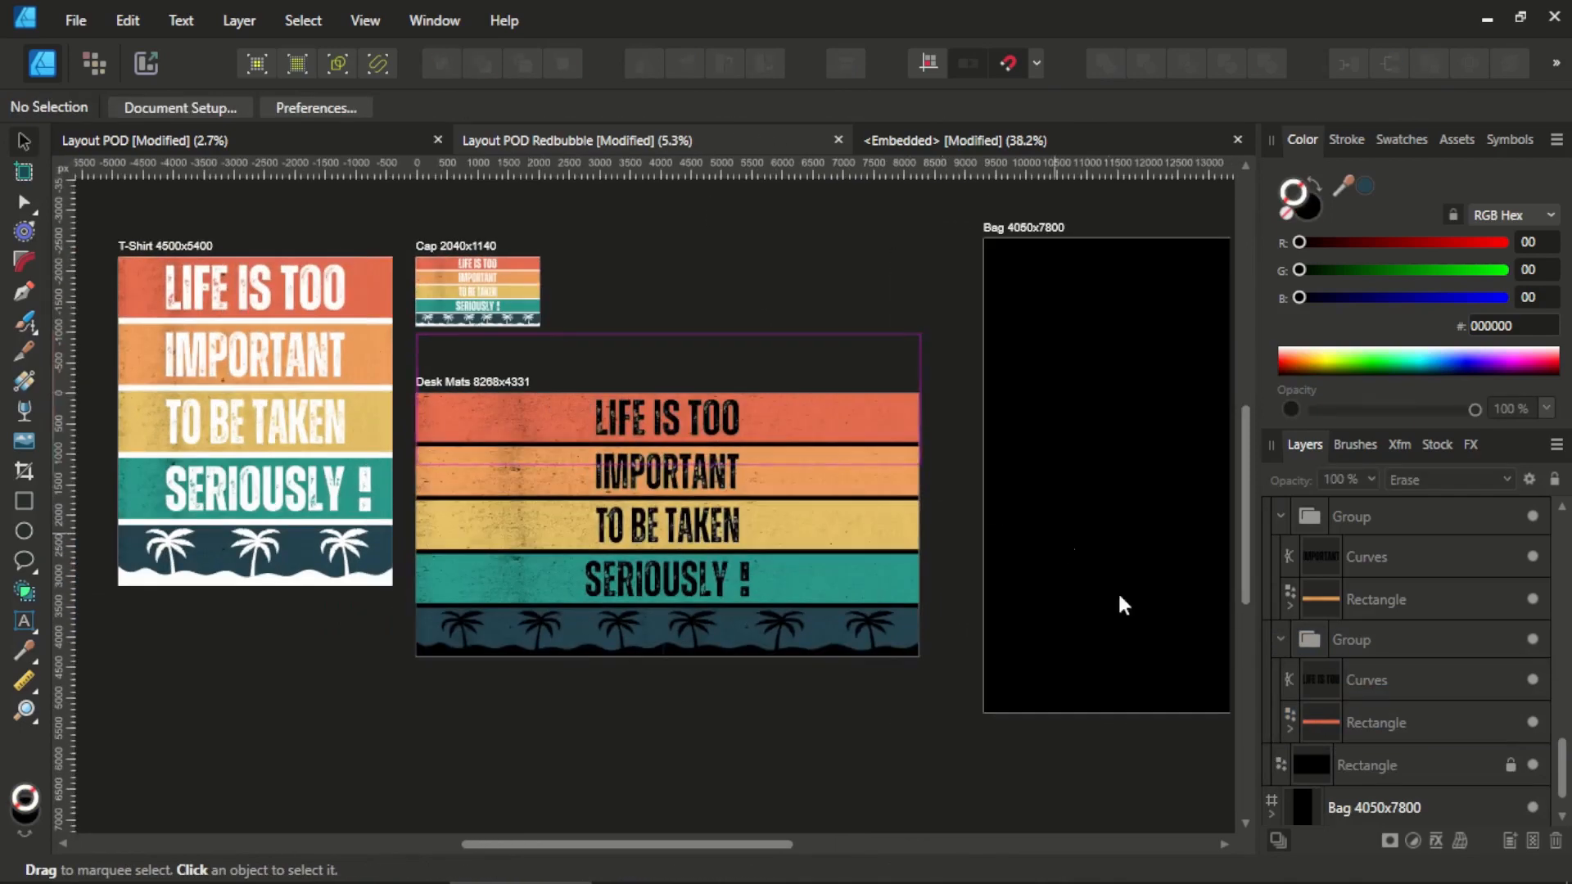
scroll(1410, 694, down, 1)
click(1532, 727)
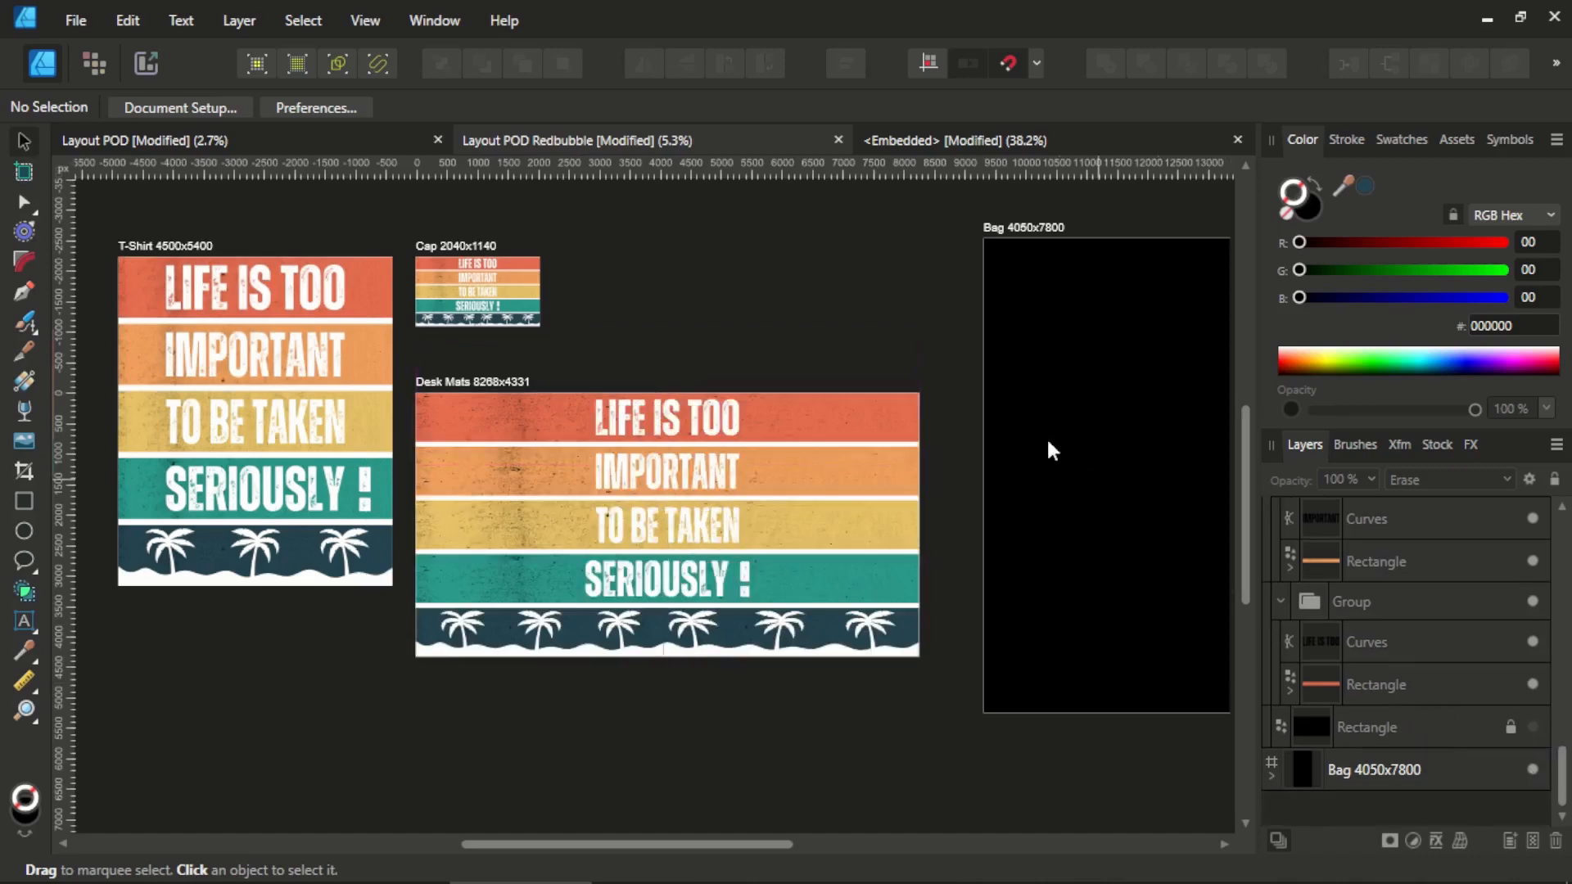
scroll(676, 325, right, 2)
scroll(676, 331, down, 2)
scroll(933, 335, up, 1)
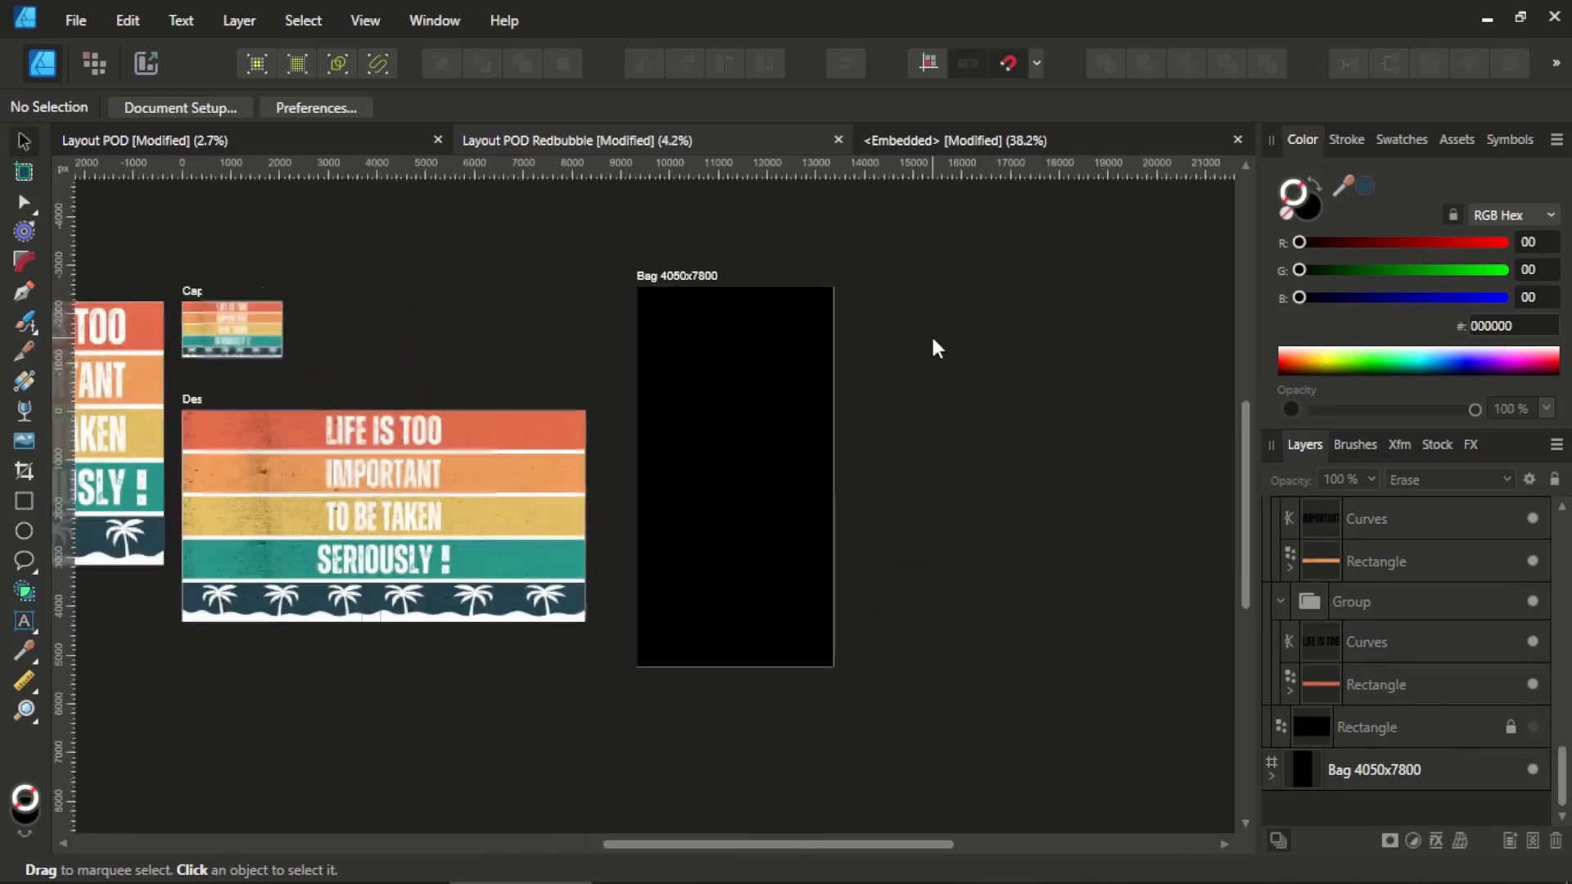
scroll(961, 370, left, 1)
scroll(612, 352, left, 2)
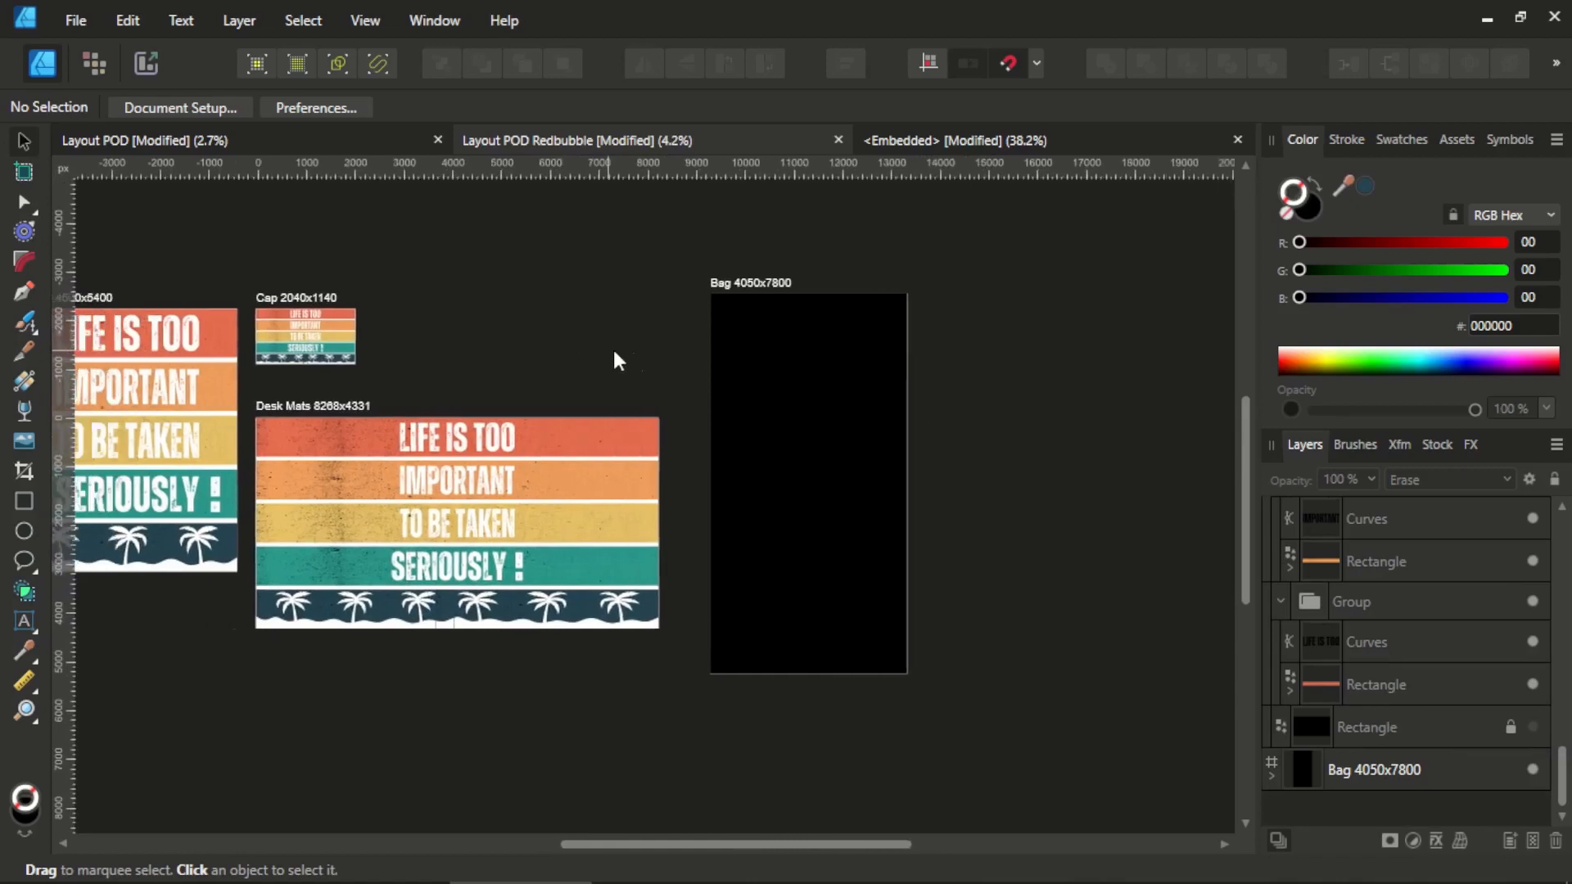
click(809, 290)
click(638, 293)
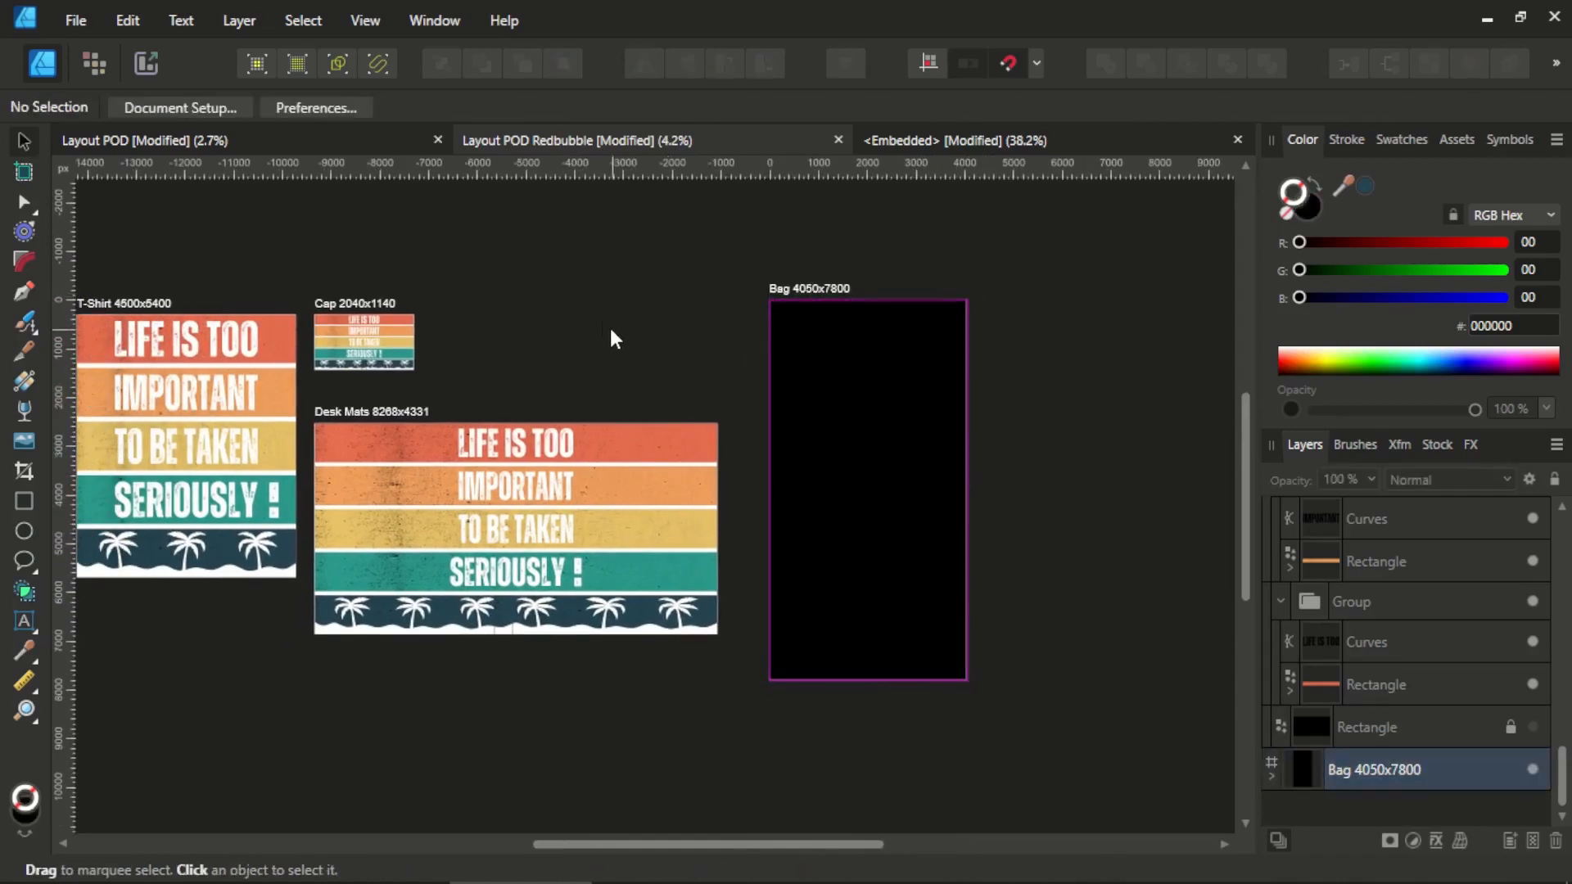
click(823, 288)
click(689, 321)
scroll(691, 339, left, 1)
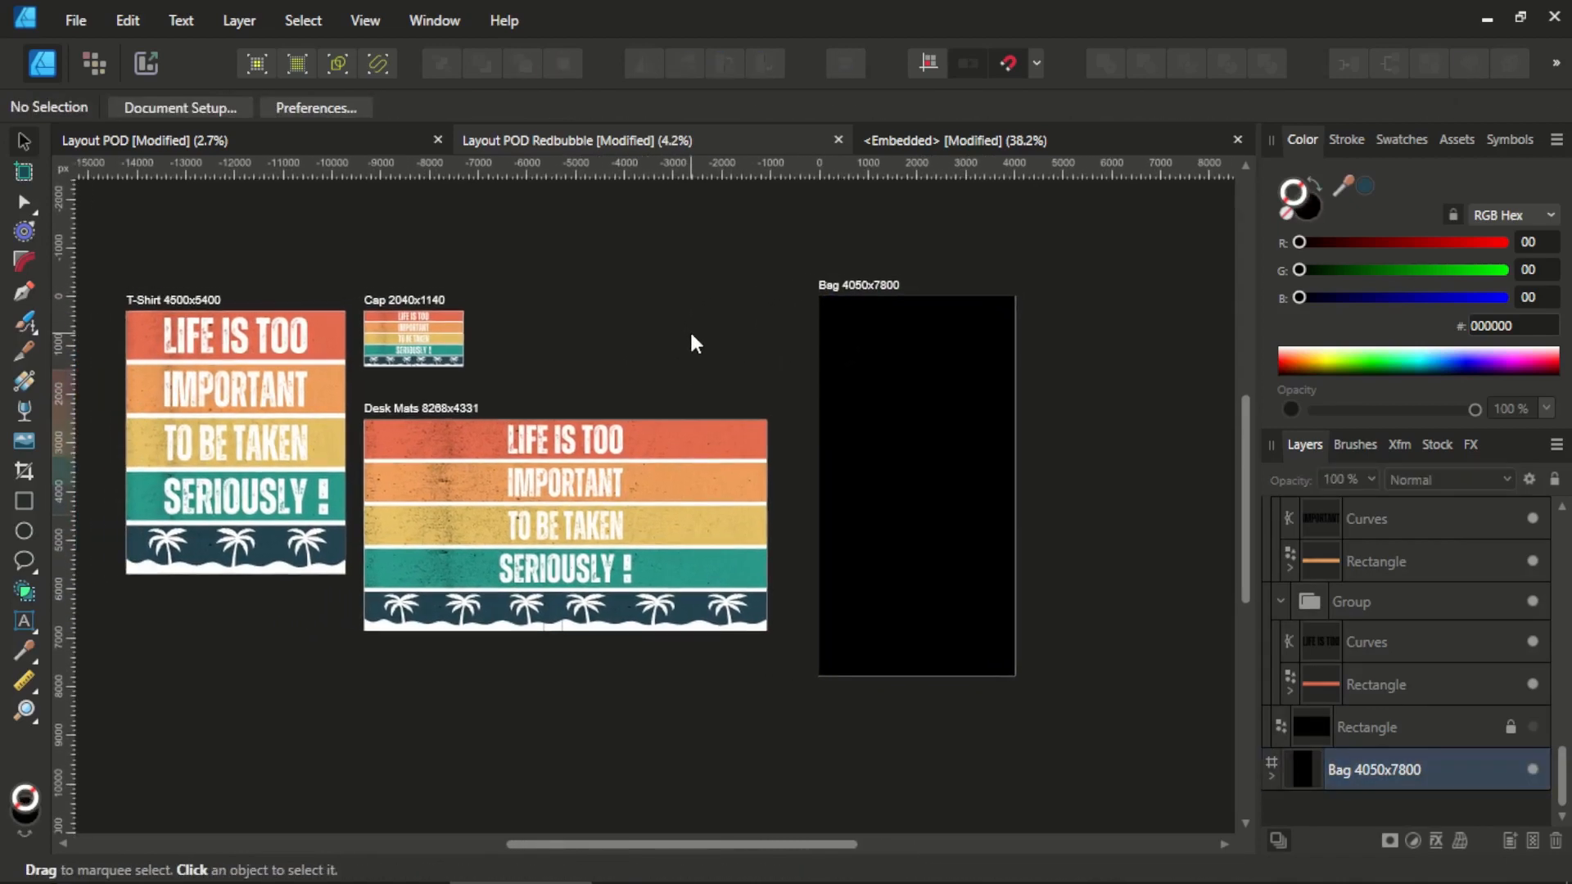
scroll(619, 343, left, 1)
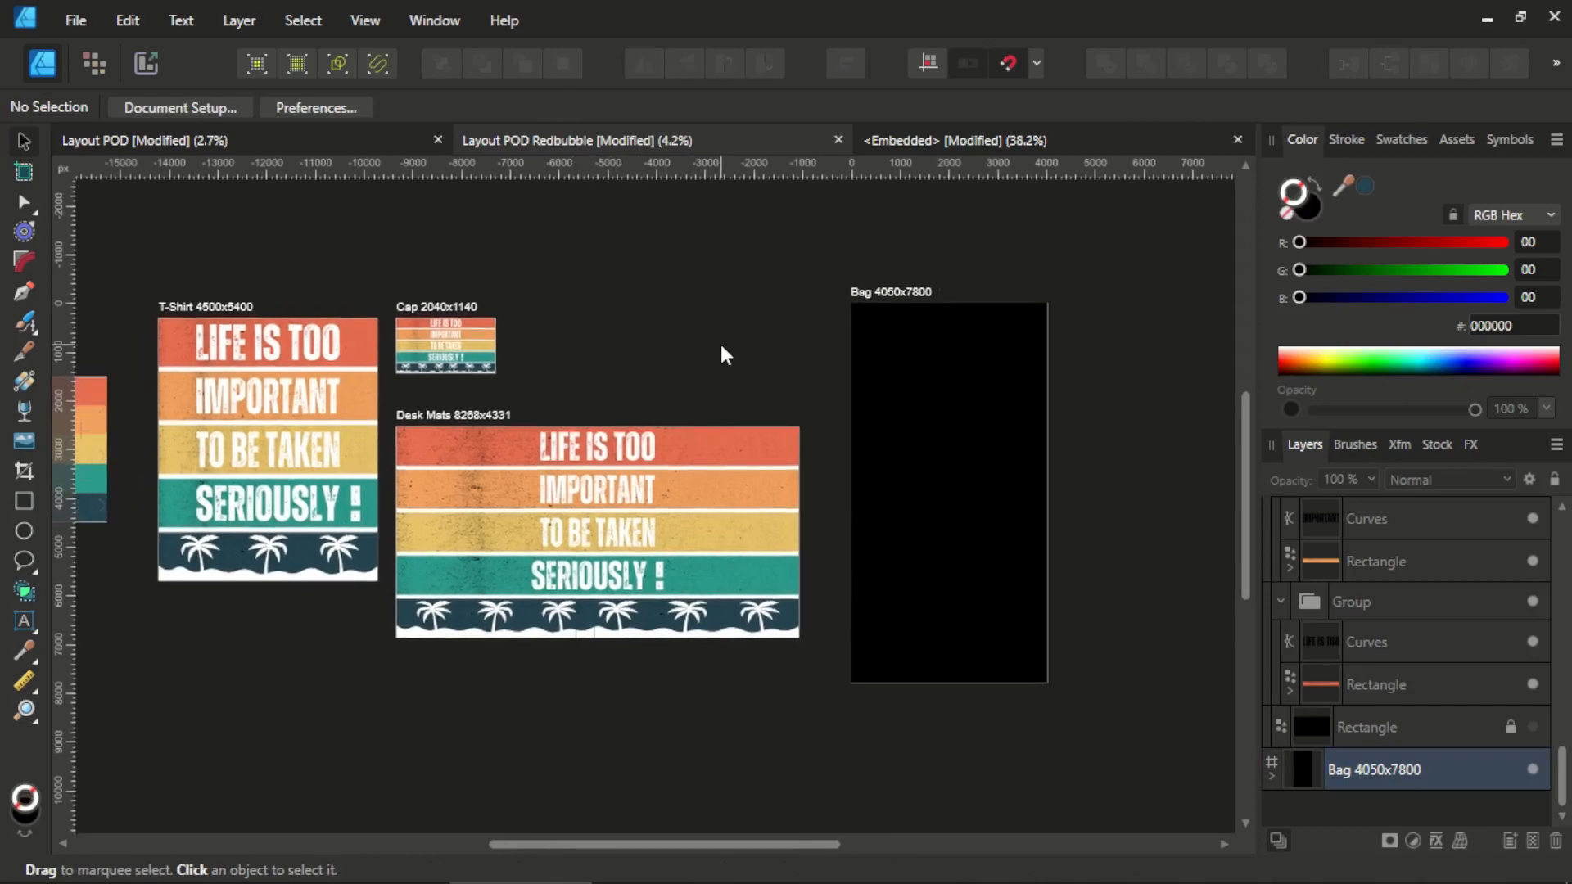
Copy the five stripe groups of the T-Shirt artboard and paste them into the Bag artboard.
click(230, 329)
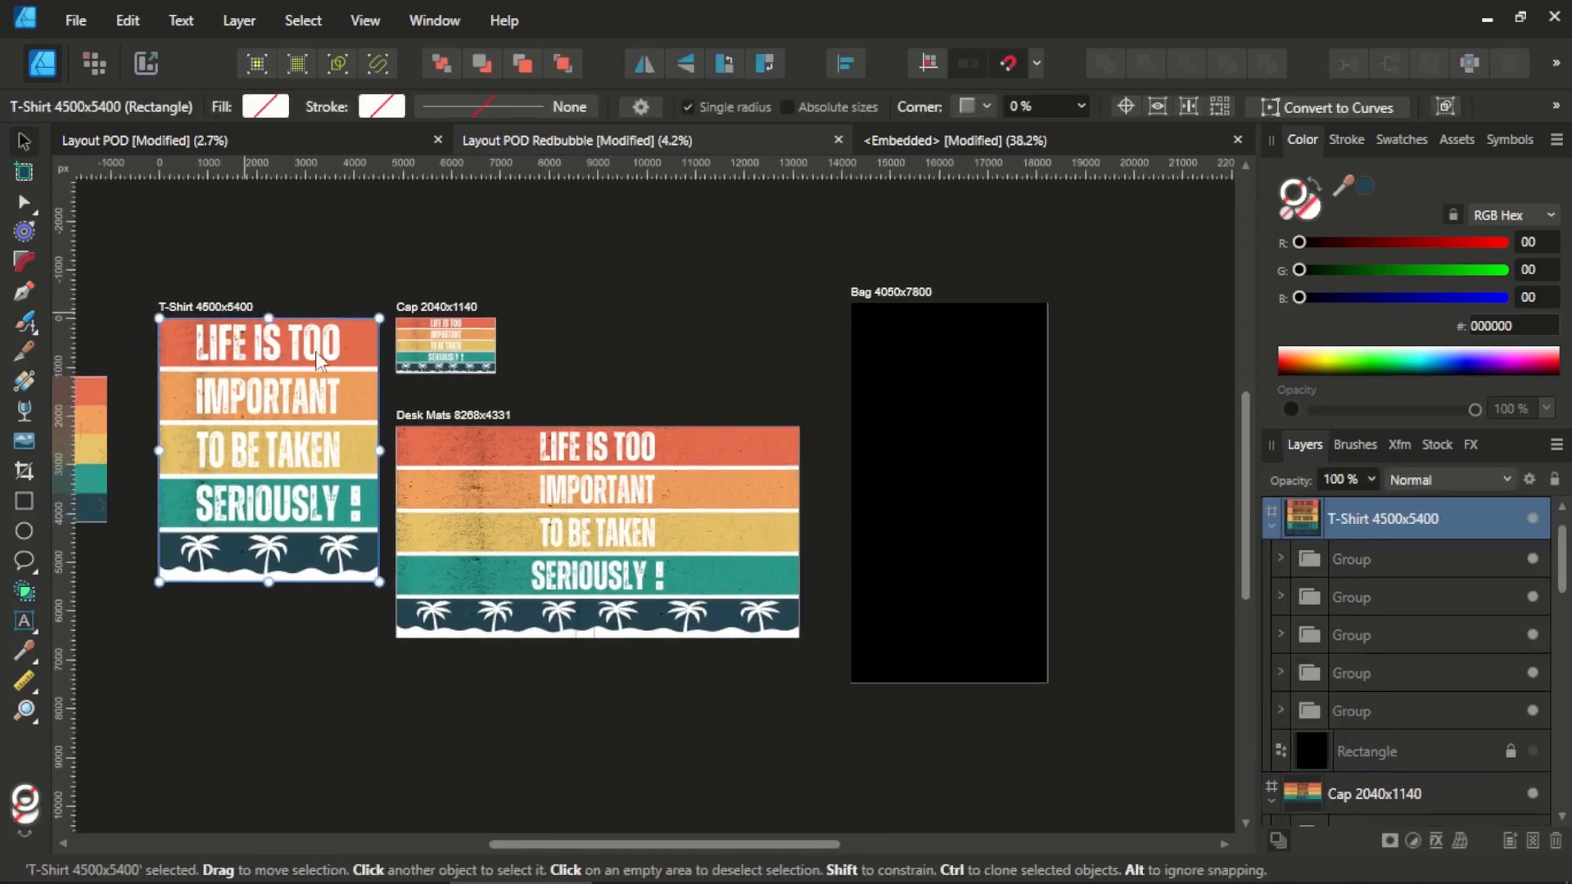
click(1321, 559)
shift+click(1308, 707)
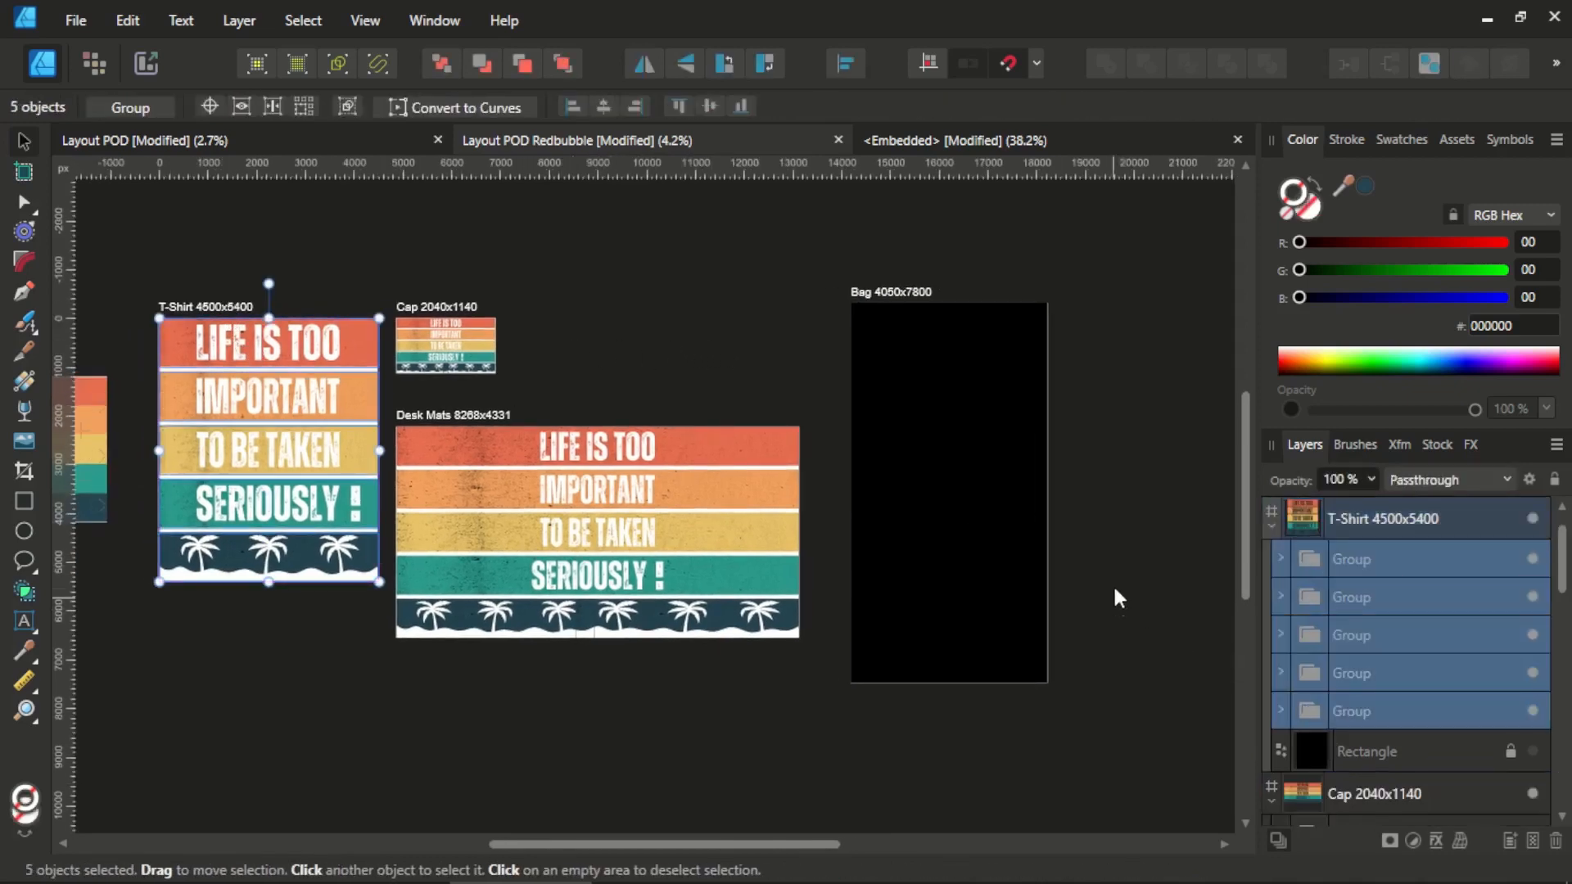
scroll(992, 571, right, 3)
key(ctrl+c)
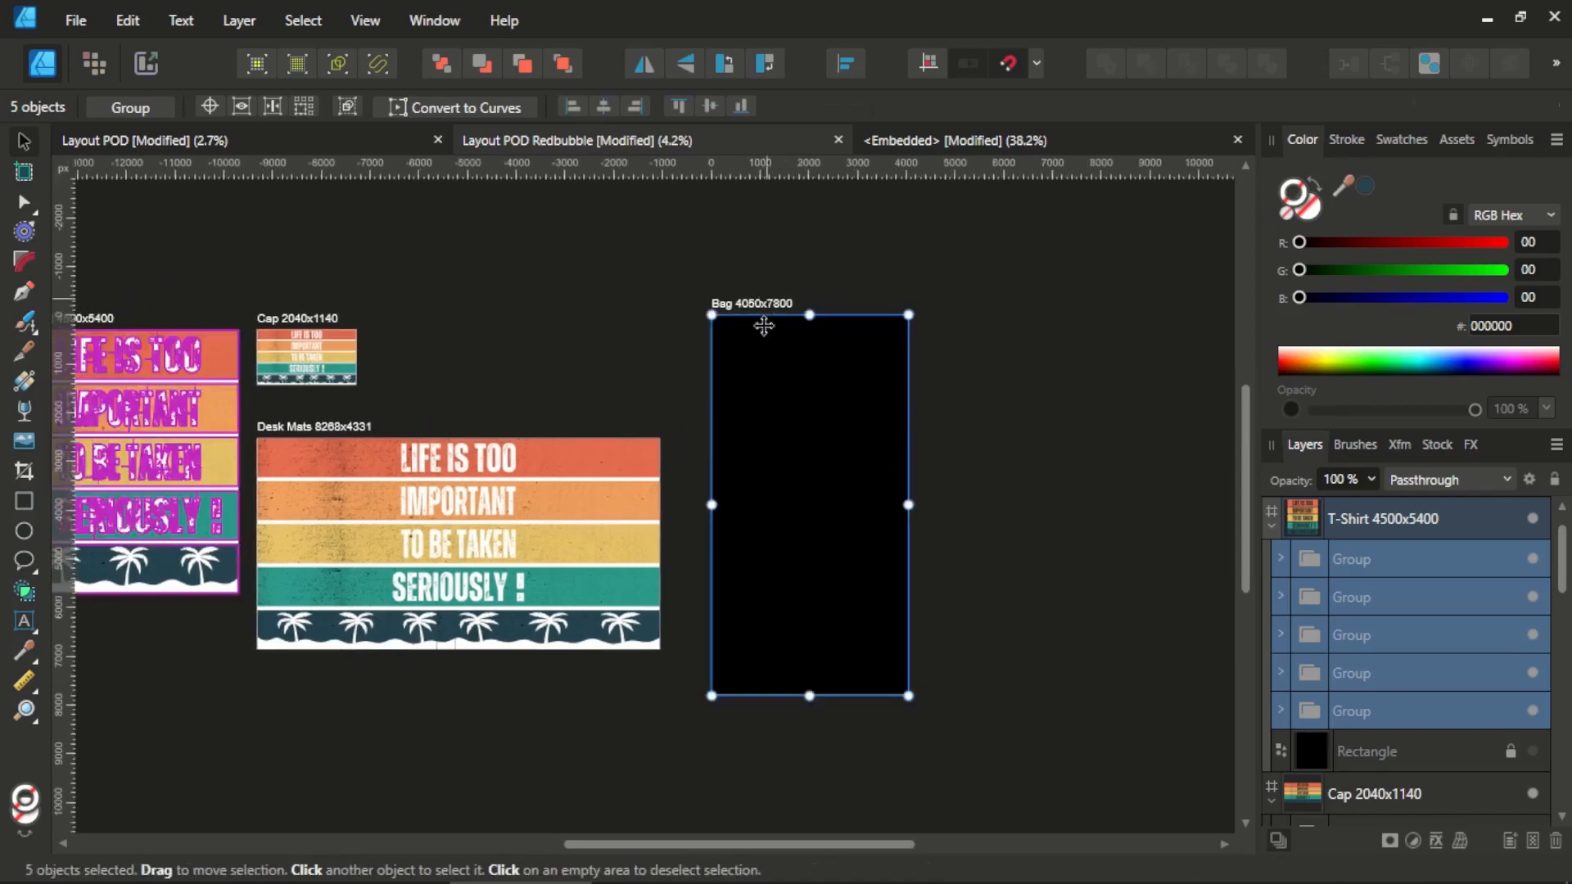
click(792, 479)
key(ctrl+v)
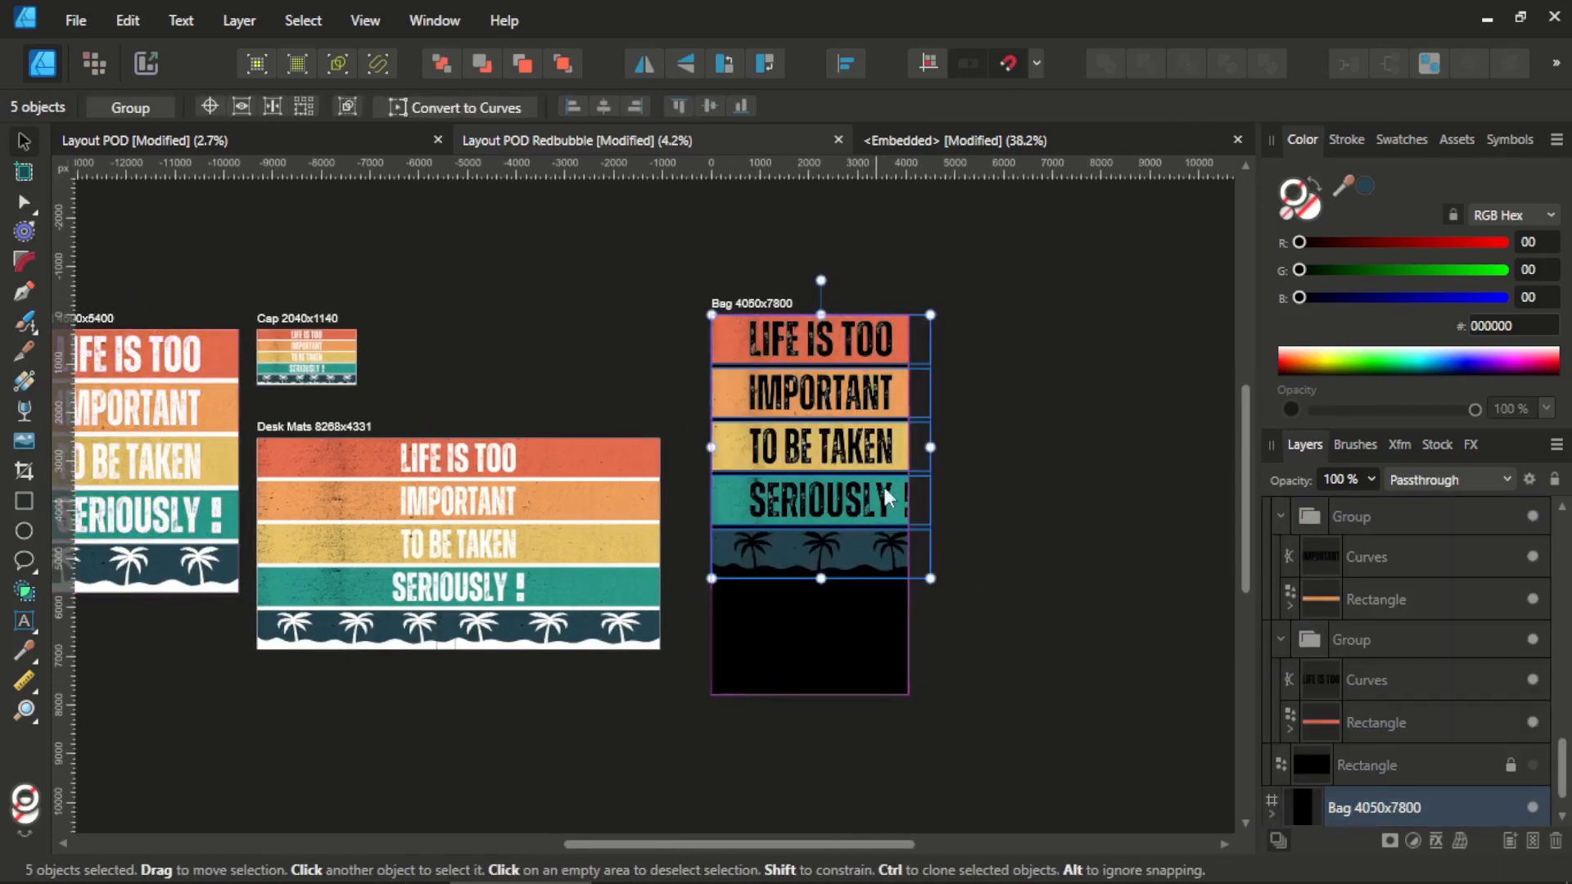
Scale the five pasted groups down proportionally to fit the width of the Bag artboard.
scroll(818, 430, up, 3)
mouse_move(993, 665)
mouse_down()
mouse_move(982, 507)
mouse_move(982, 667)
mouse_up()
click(1039, 589)
scroll(959, 502, down, 2)
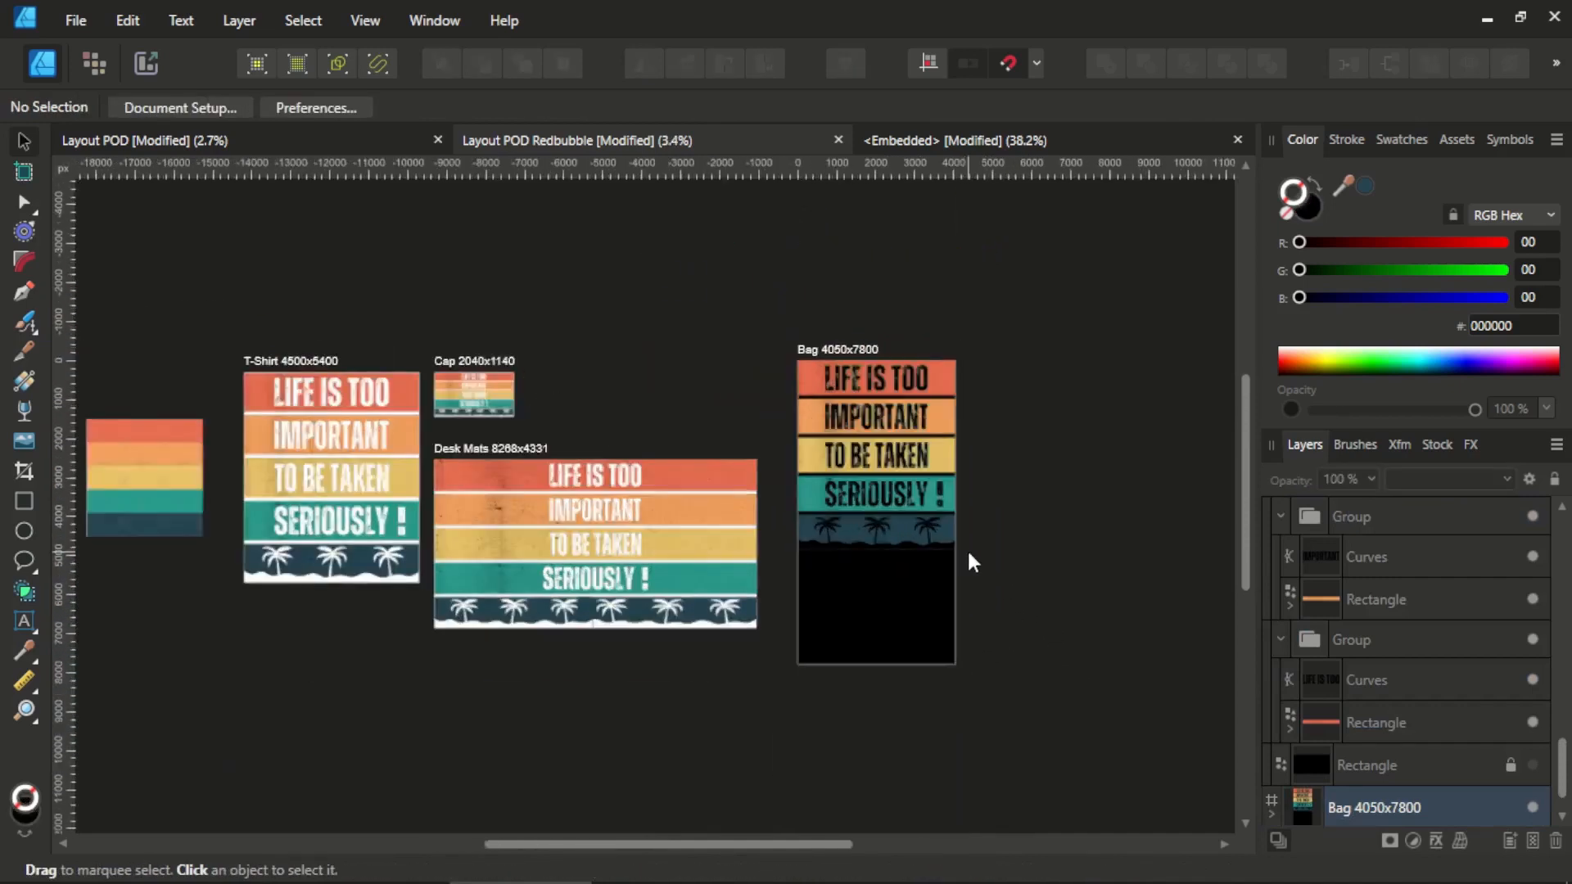
scroll(966, 547, up, 3)
scroll(926, 372, right, 2)
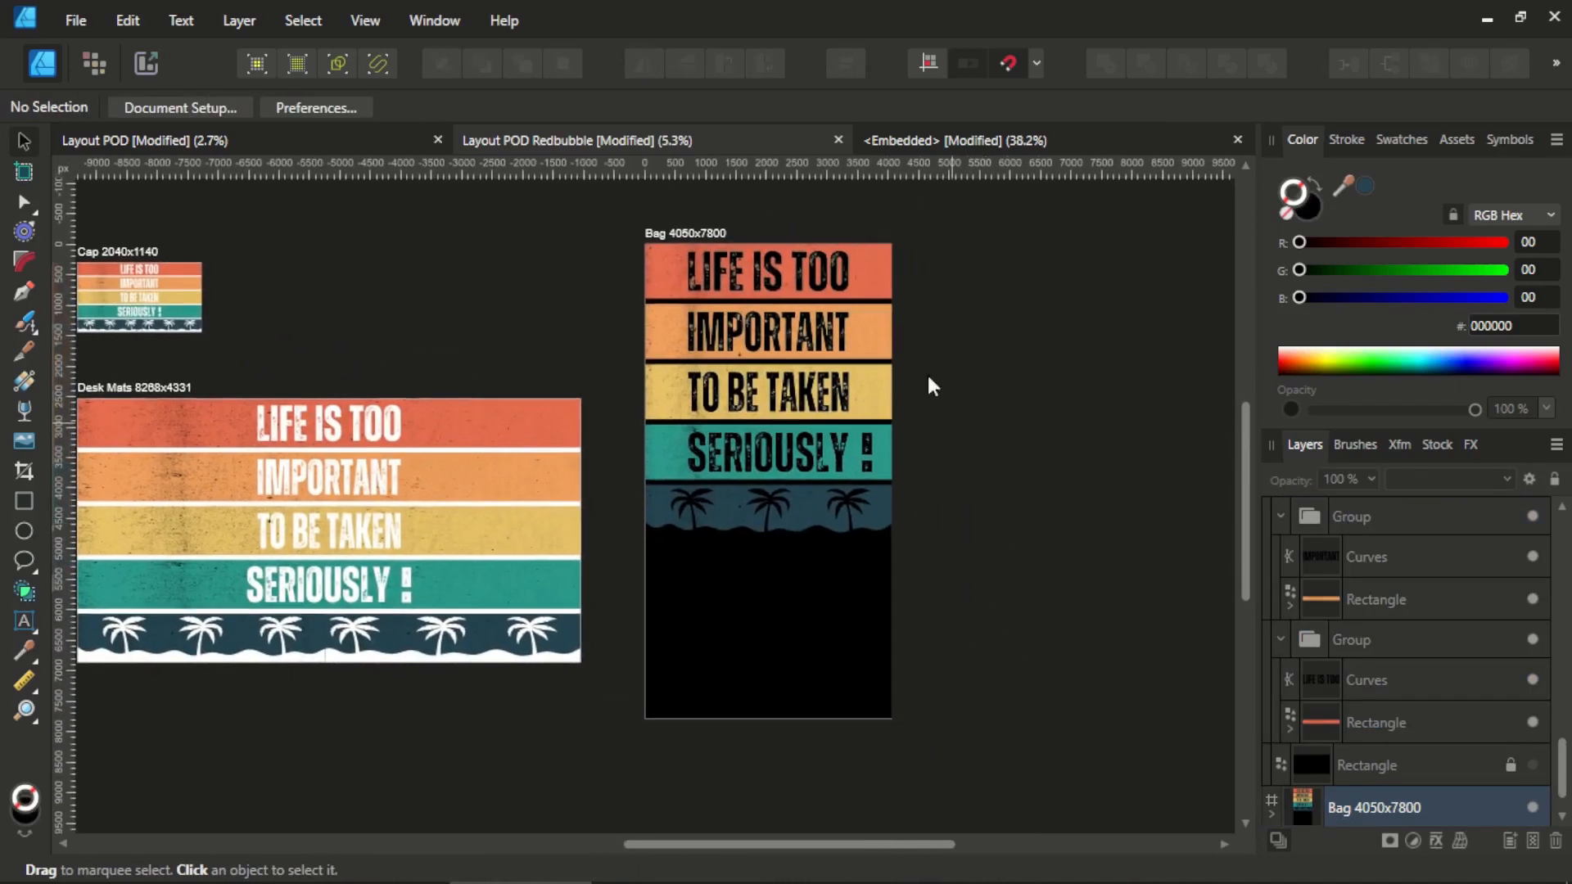
Set the height of the "LIFE IS TOO" and "IMPORTANT" groups on the Bag artboard to 1500 px each.
click(871, 274)
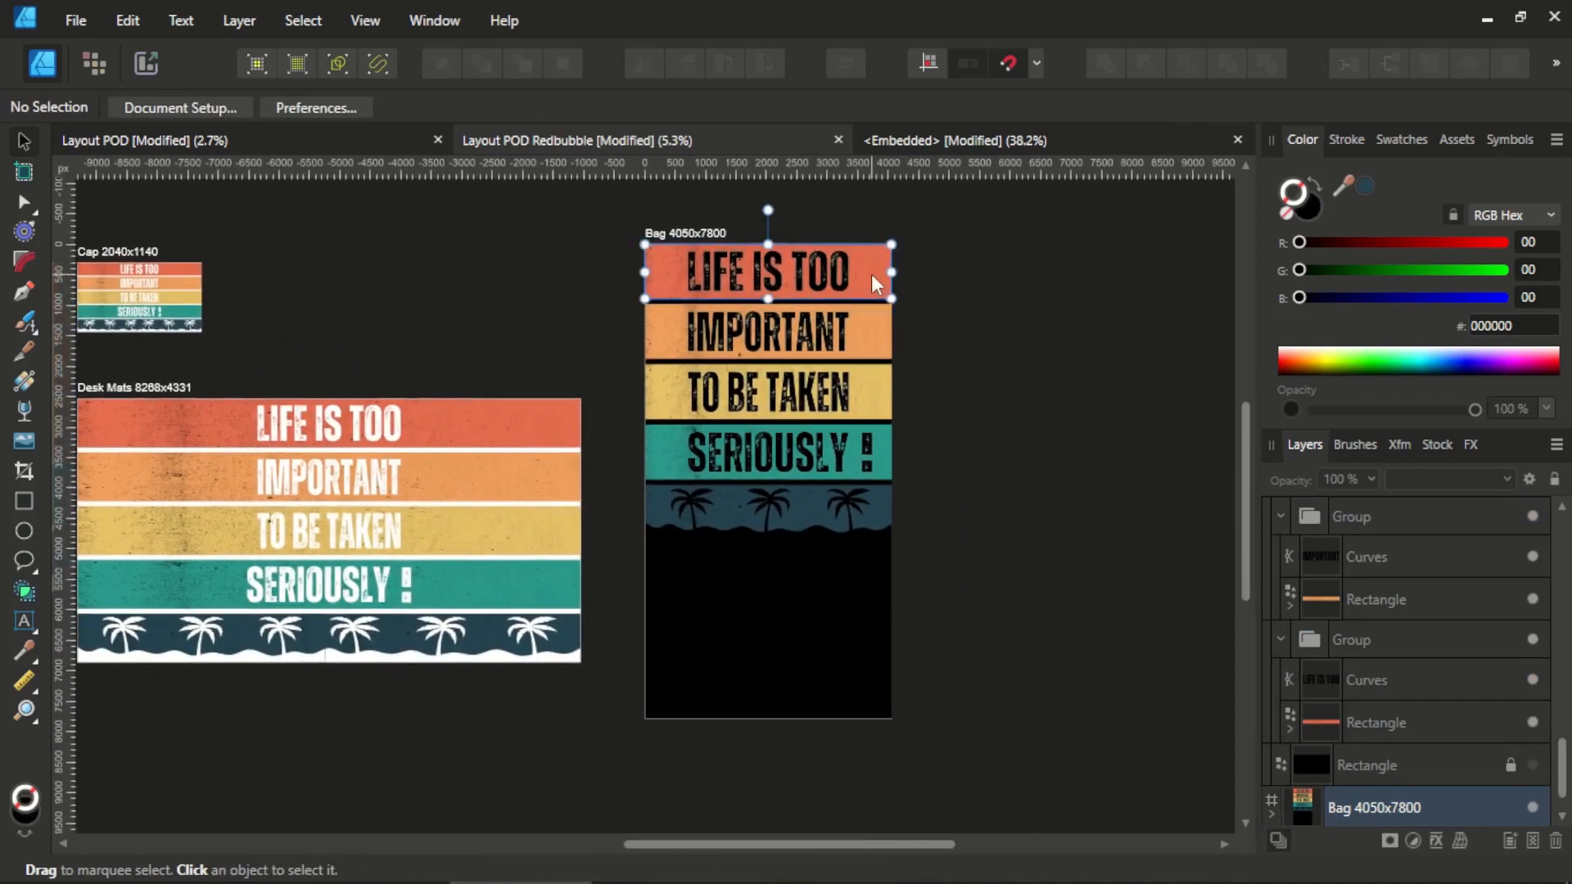
click(1399, 444)
click(1503, 524)
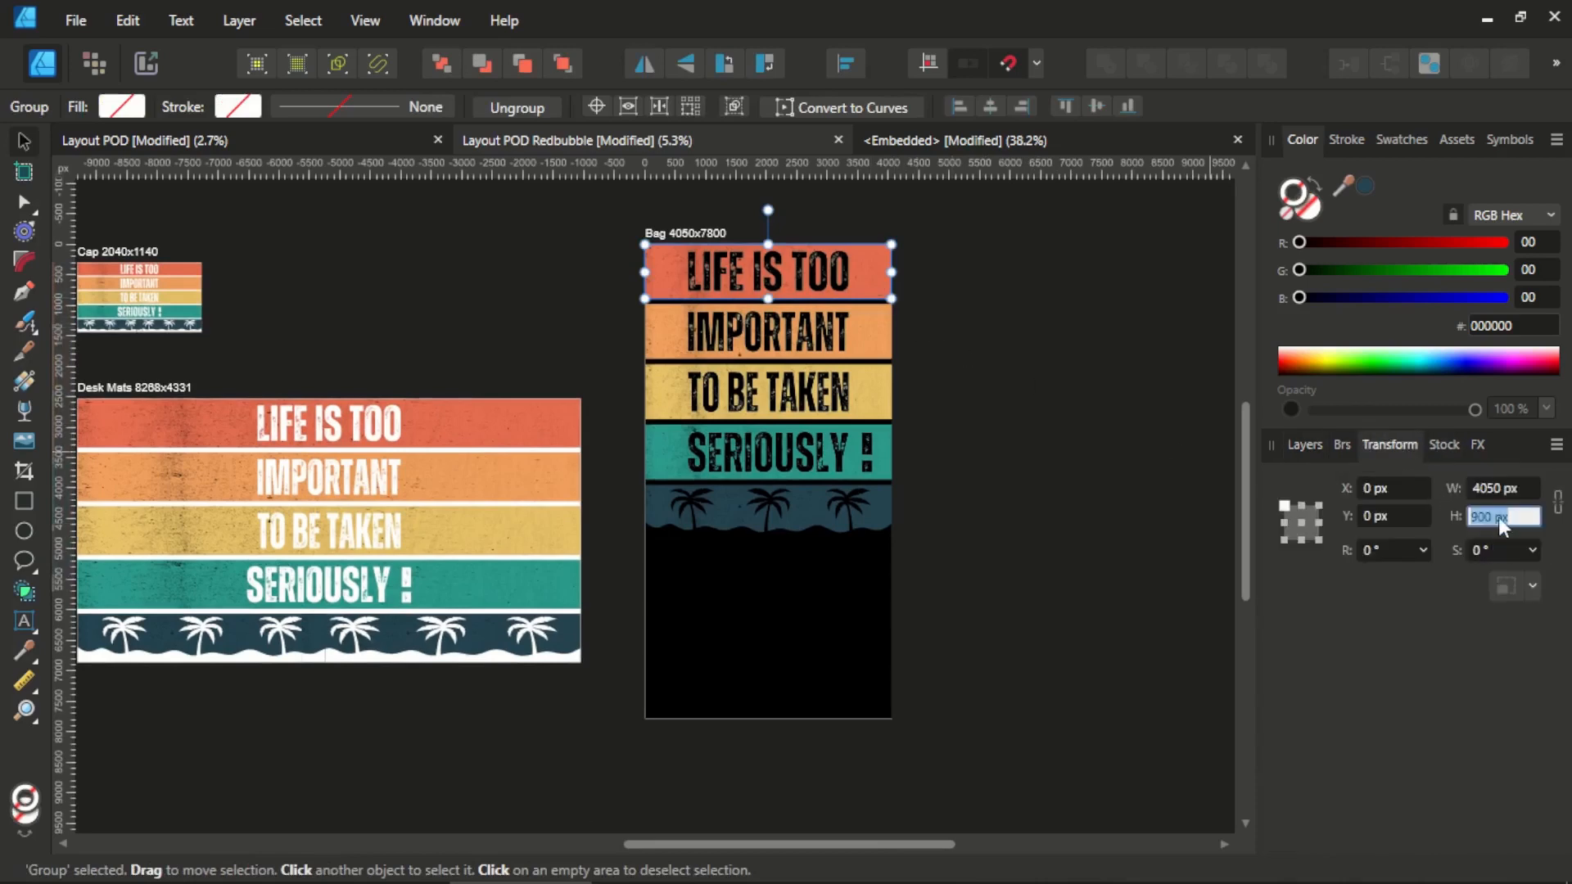
text(1500)
key(Return)
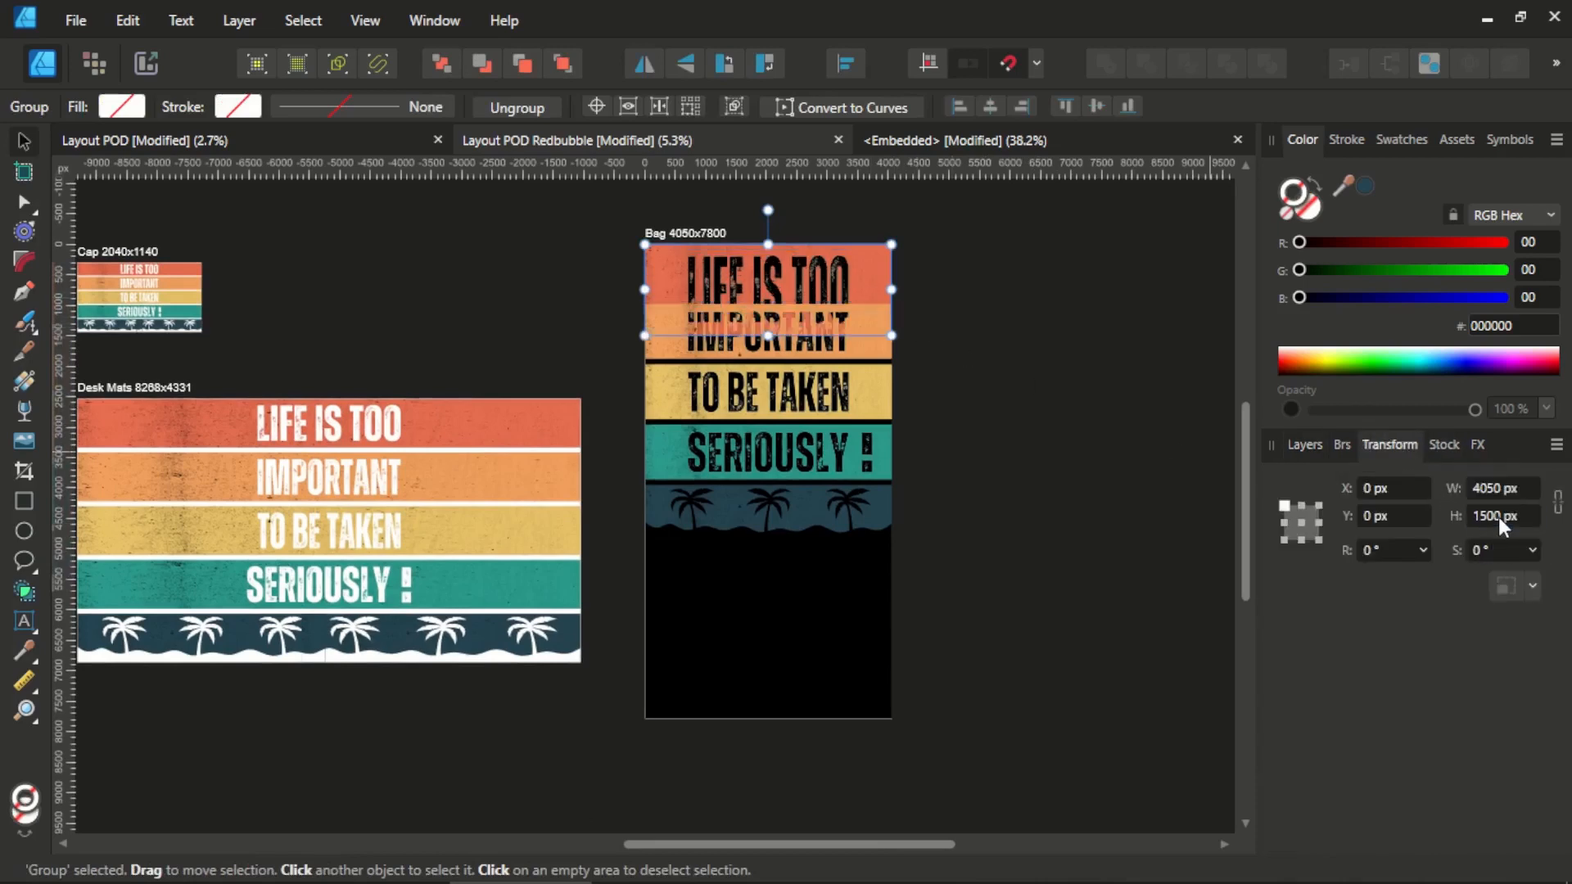
click(868, 349)
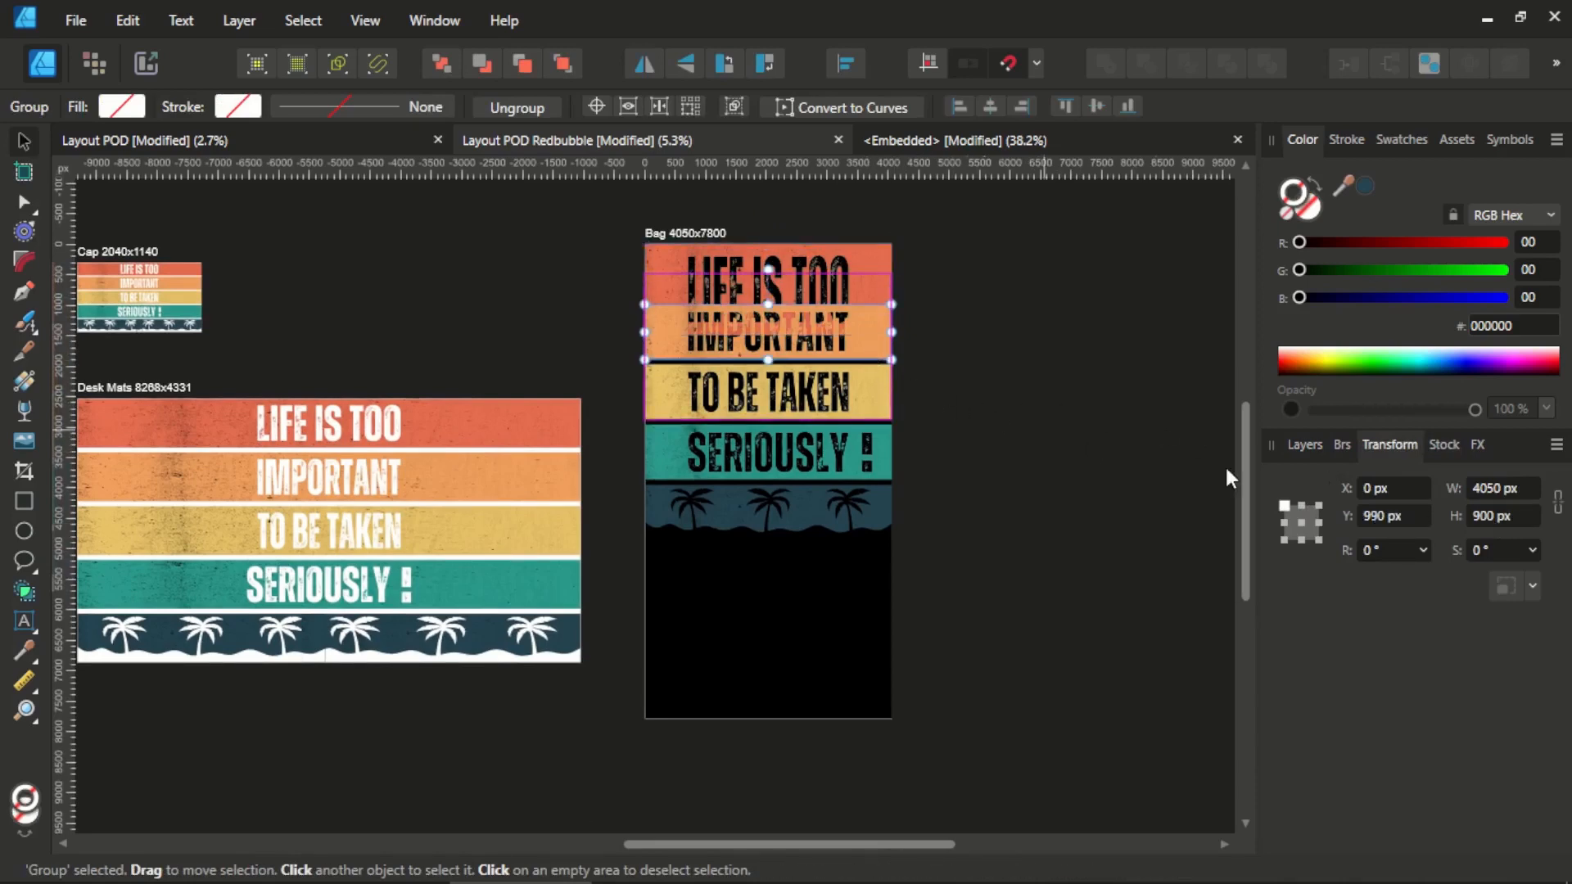
click(1503, 517)
text(1500)
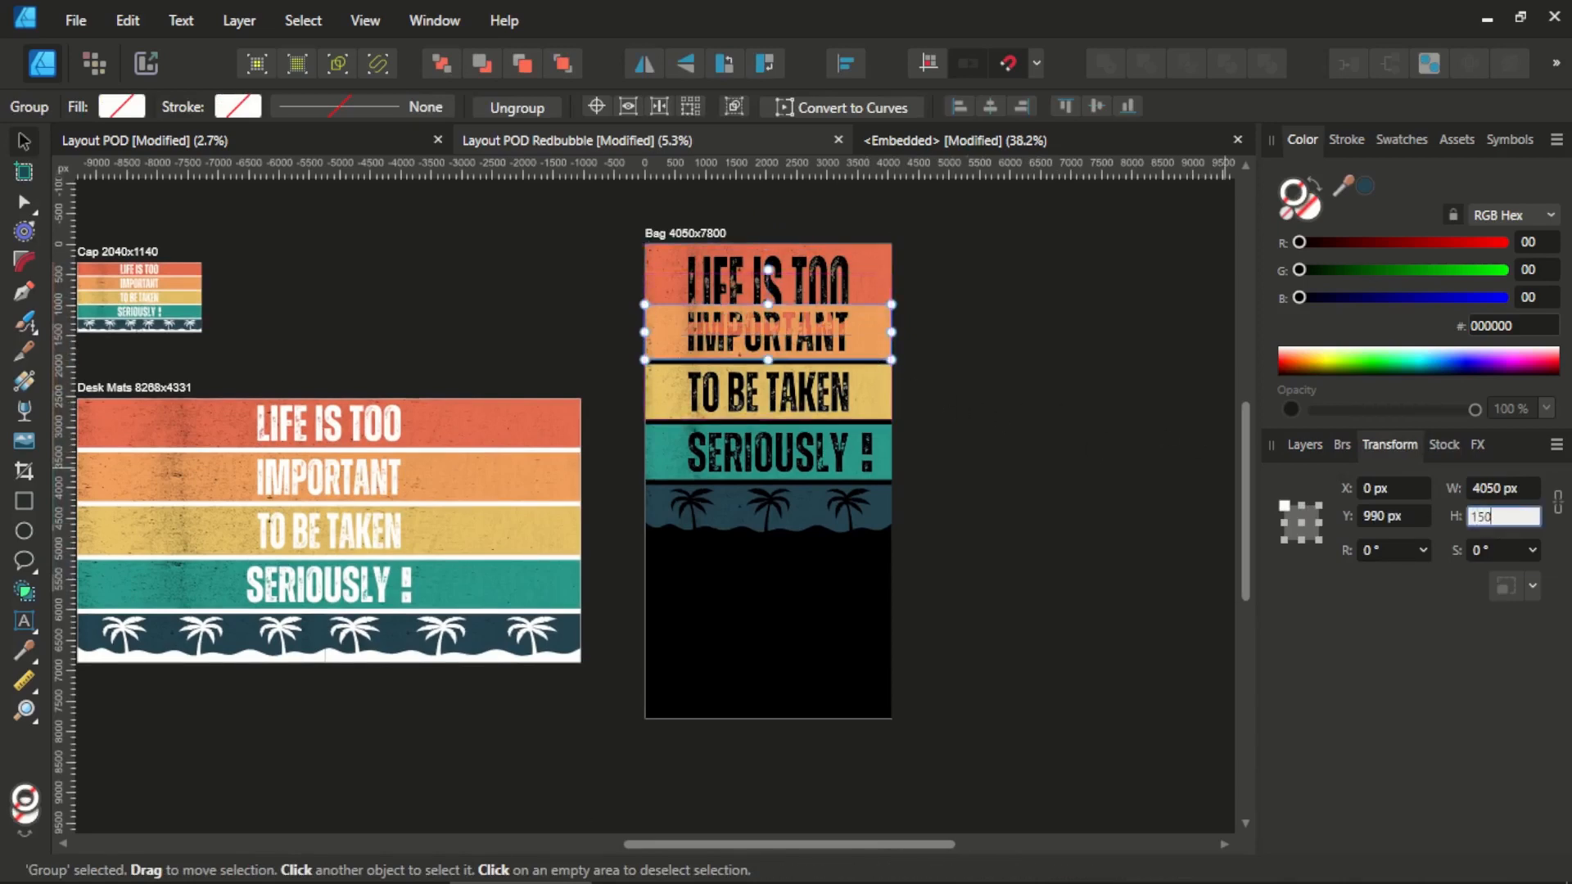
key(Return)
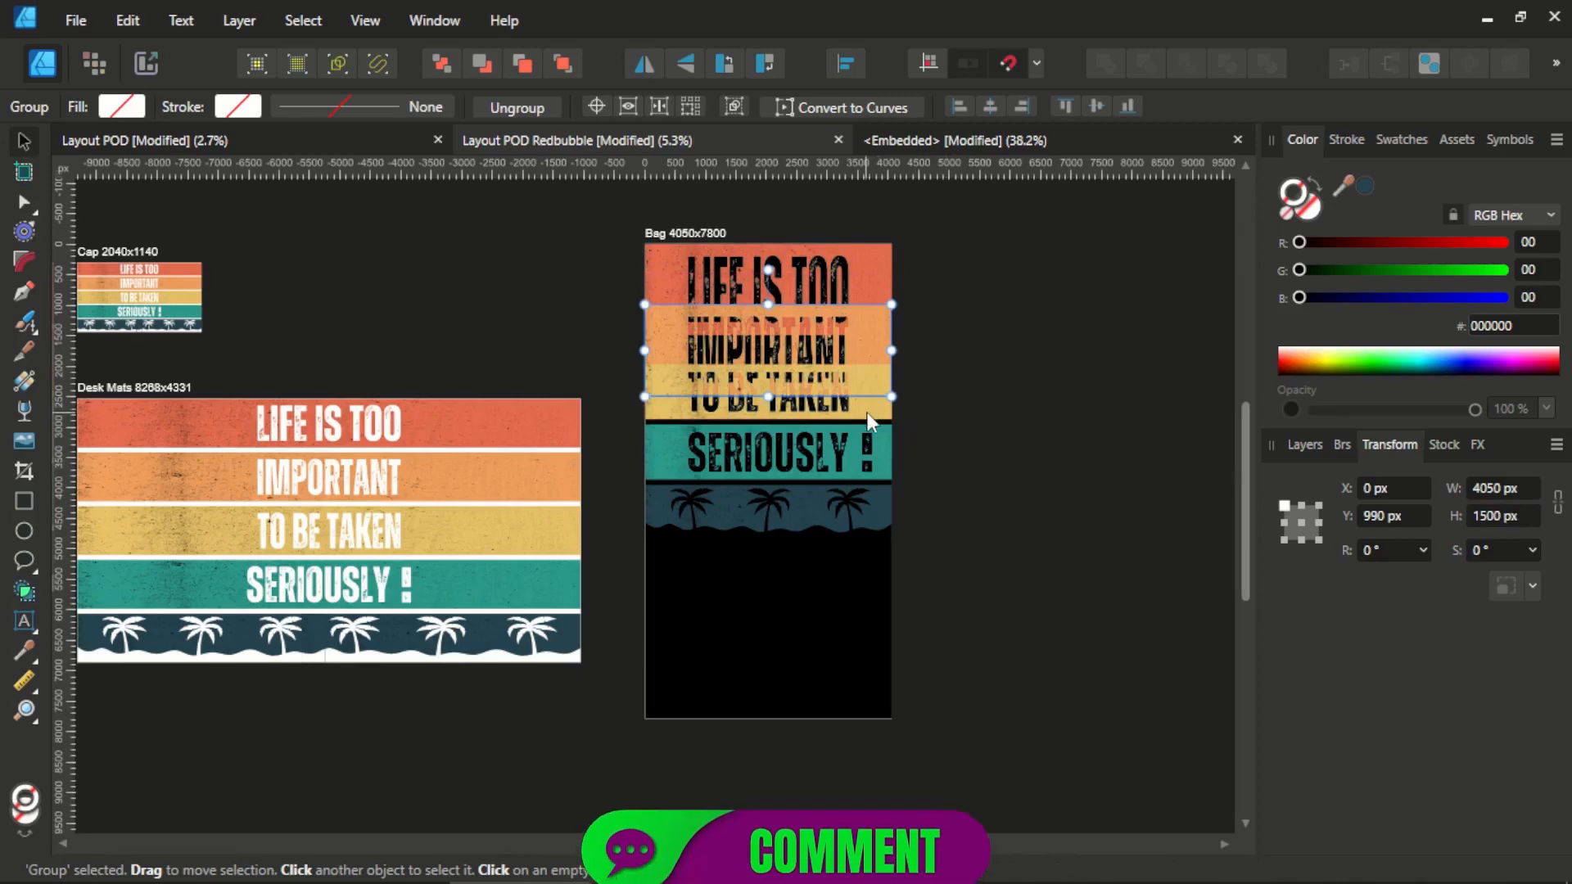
Set the height of the "TO BE TAKEN" and "SERIOUSLY !" groups on the Bag artboard to 1500 px each.
click(867, 412)
click(1490, 517)
text(1500)
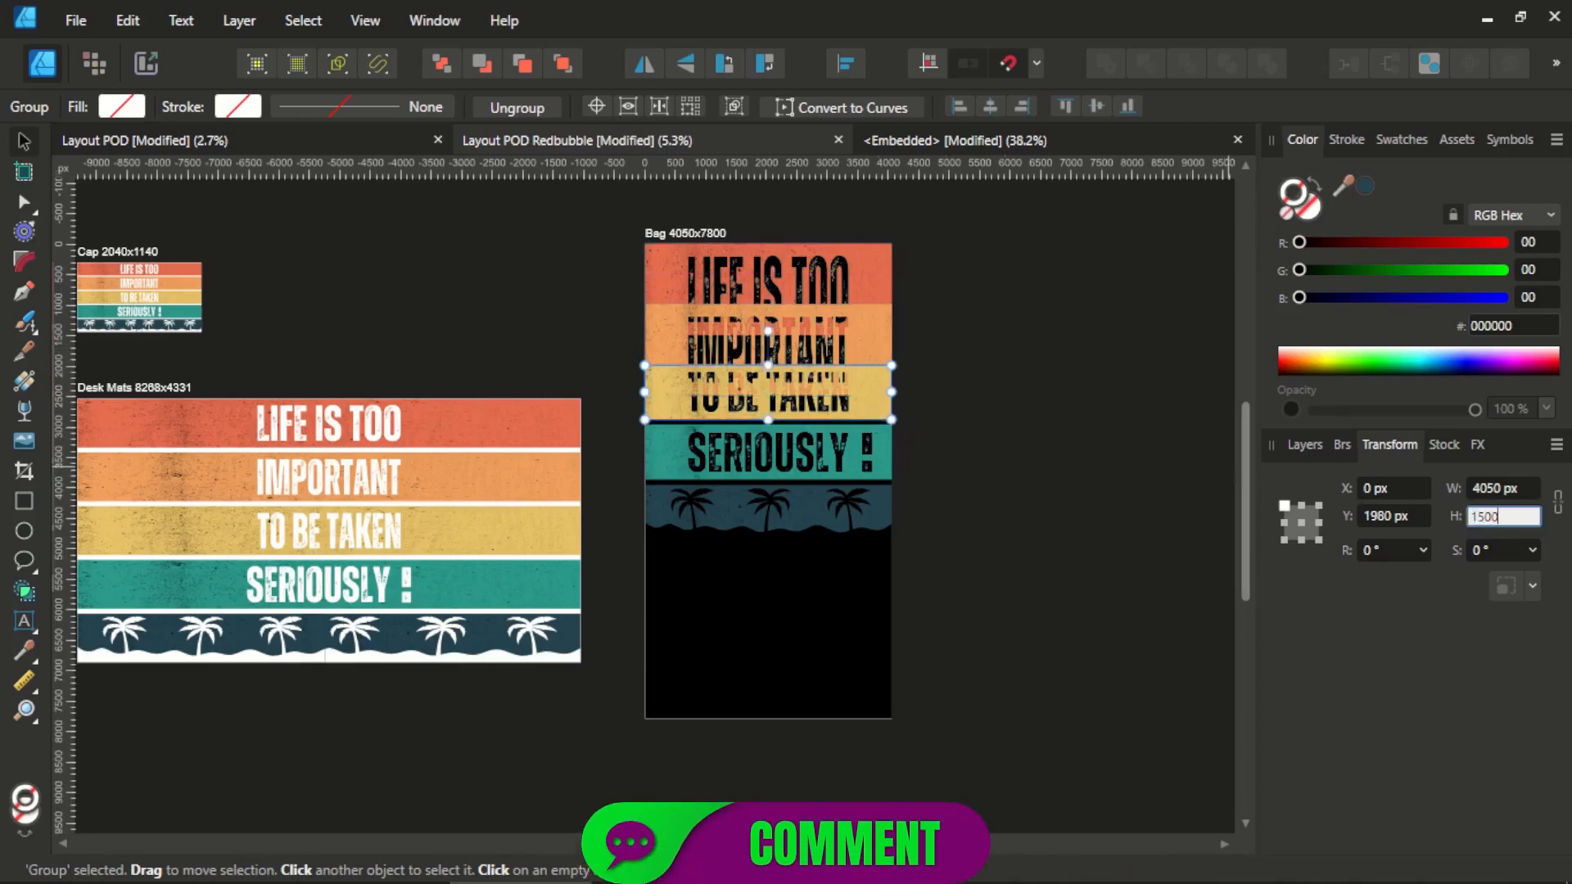
key(Return)
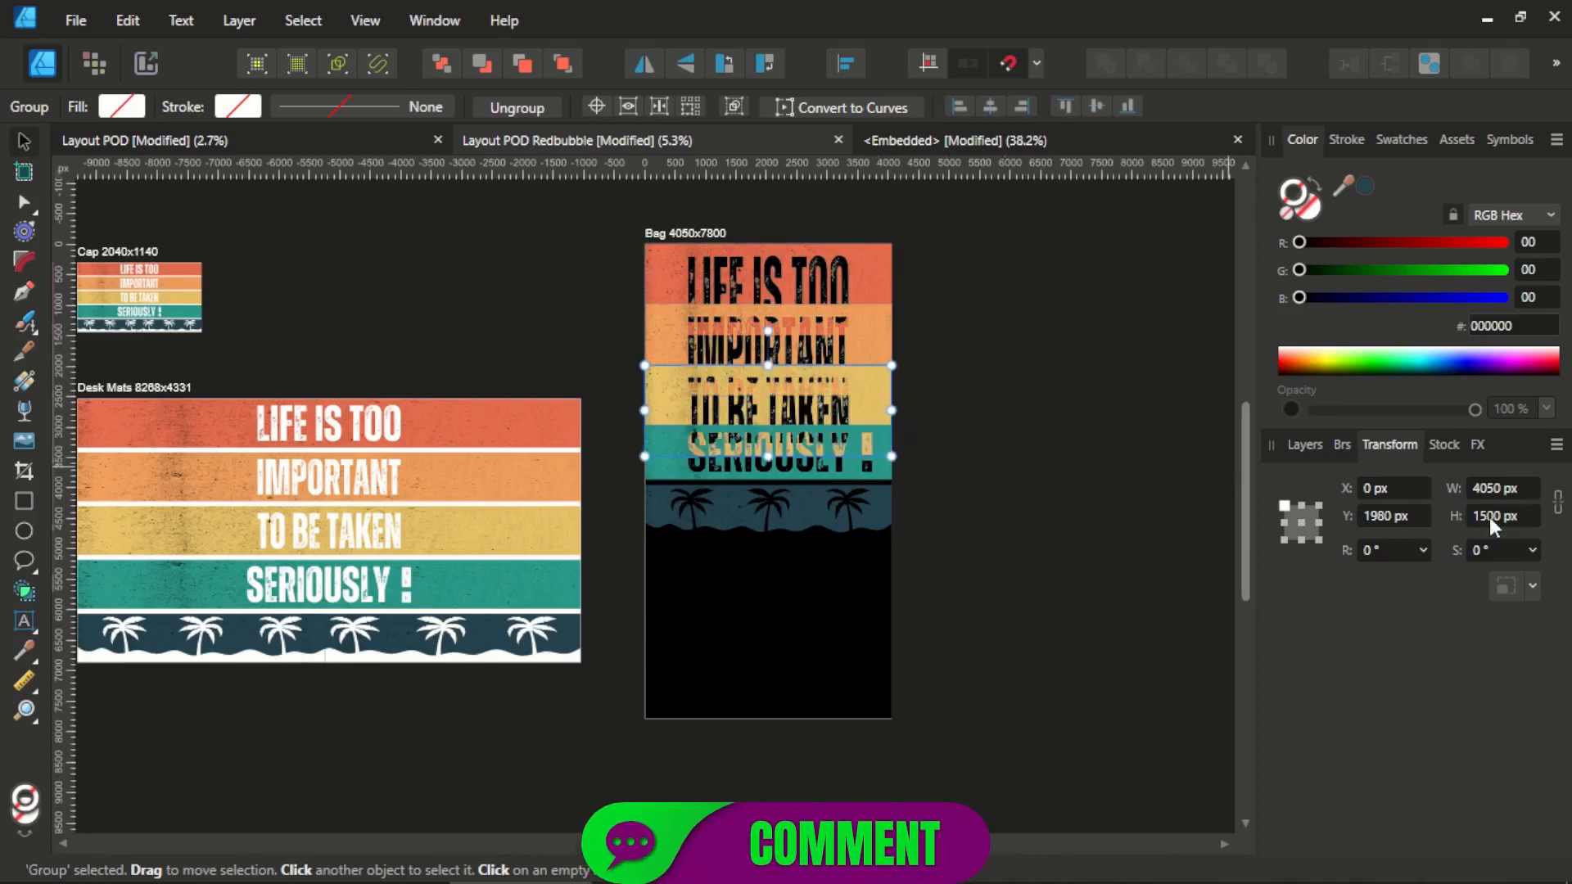
click(871, 468)
click(1490, 518)
text(1500)
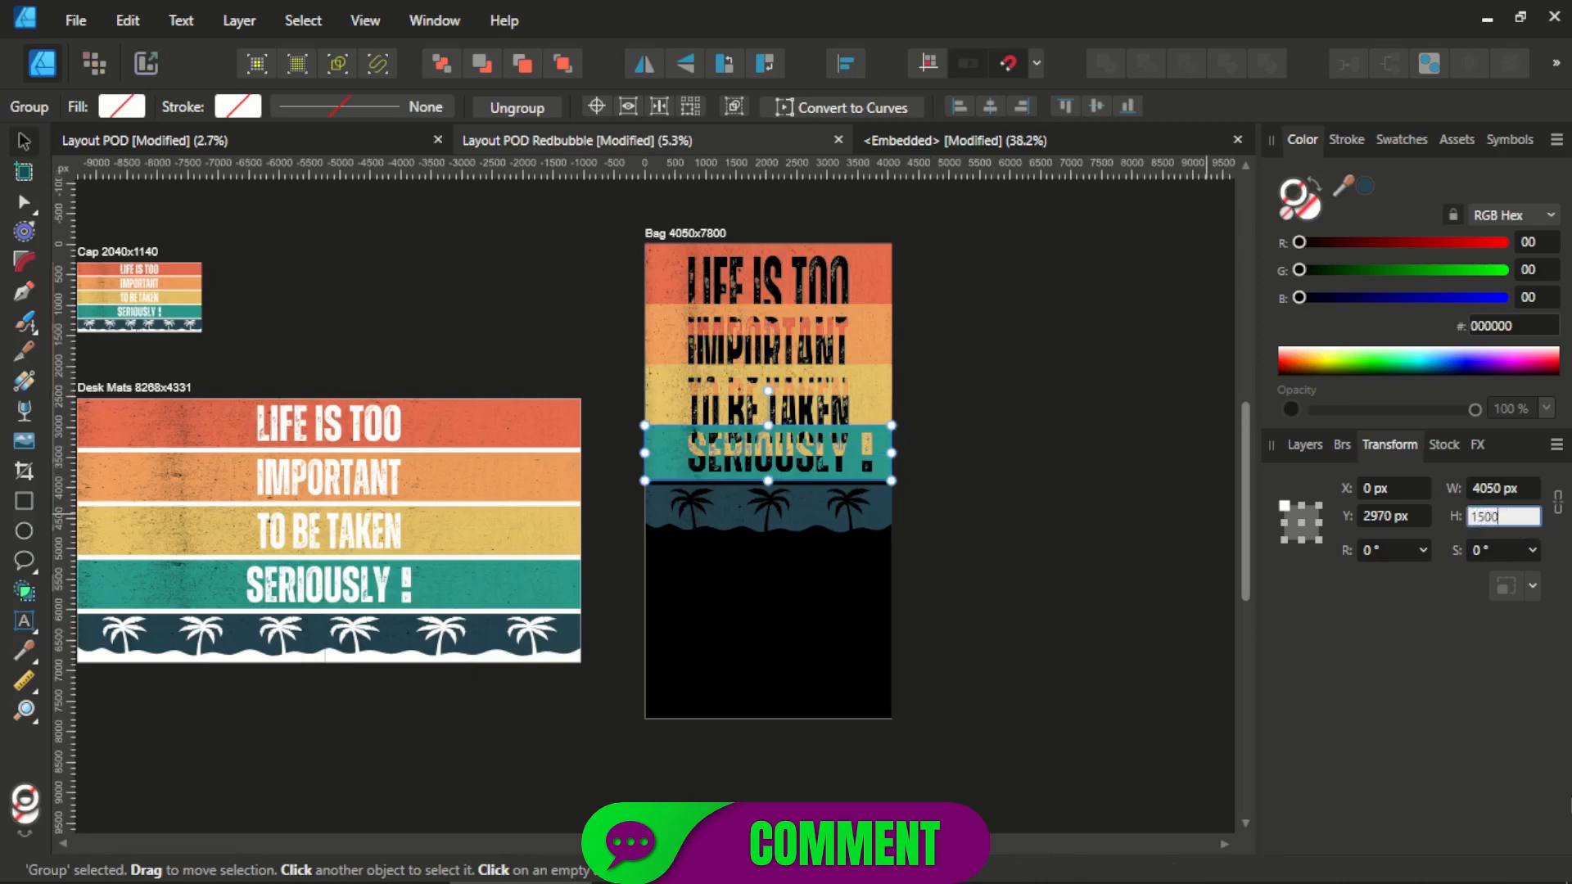
key(Return)
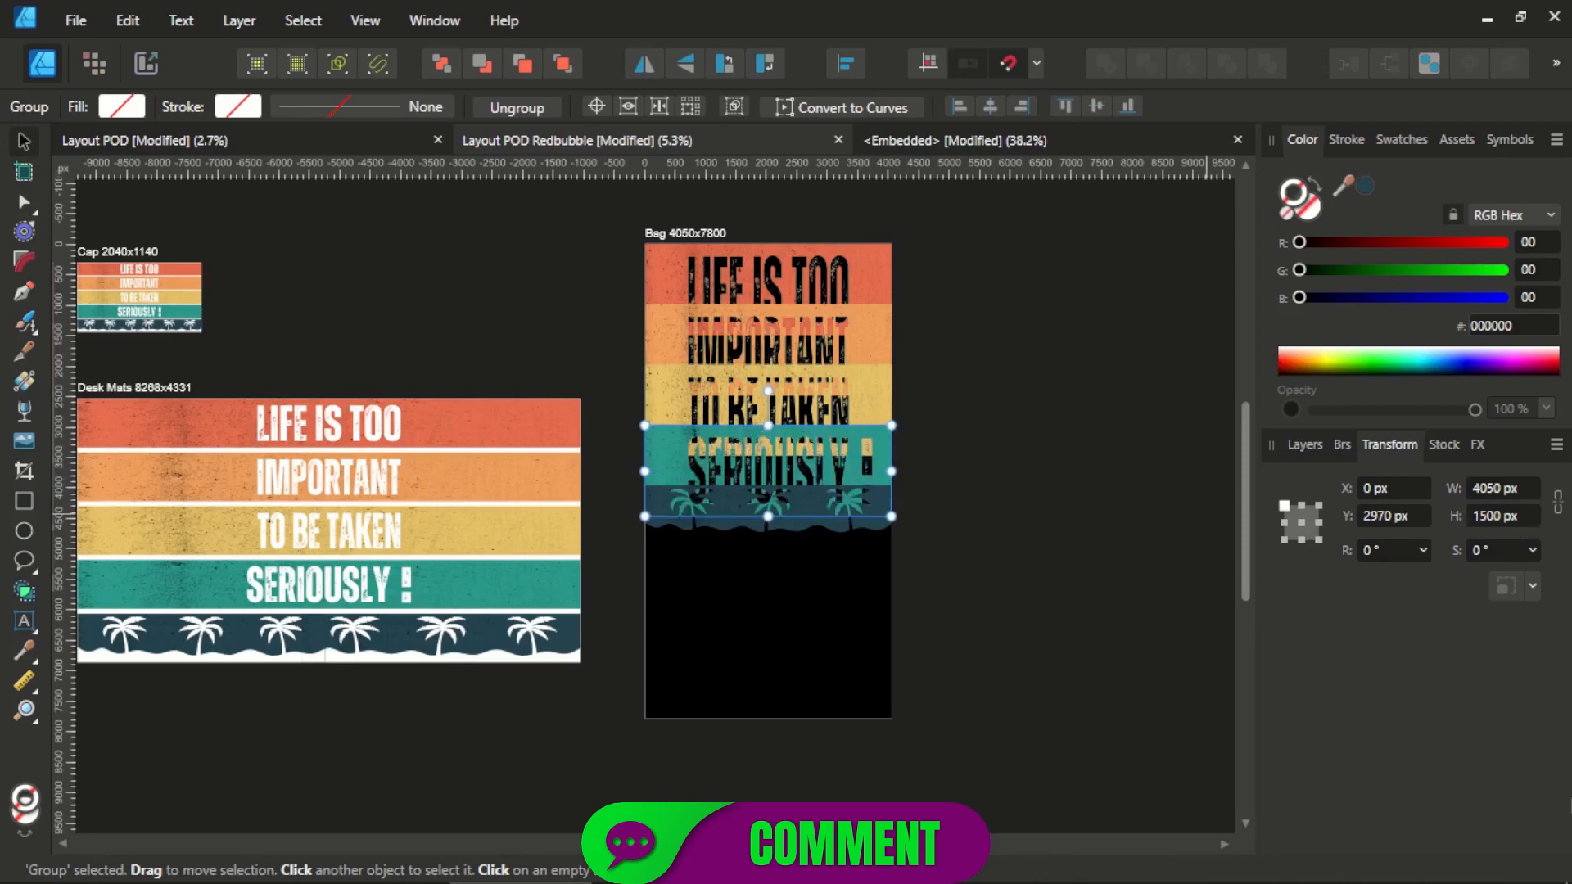
Set the palm tree group's height to 1500 px and move it down to the bottom edge of the Bag artboard.
click(869, 524)
click(1506, 517)
text(1500)
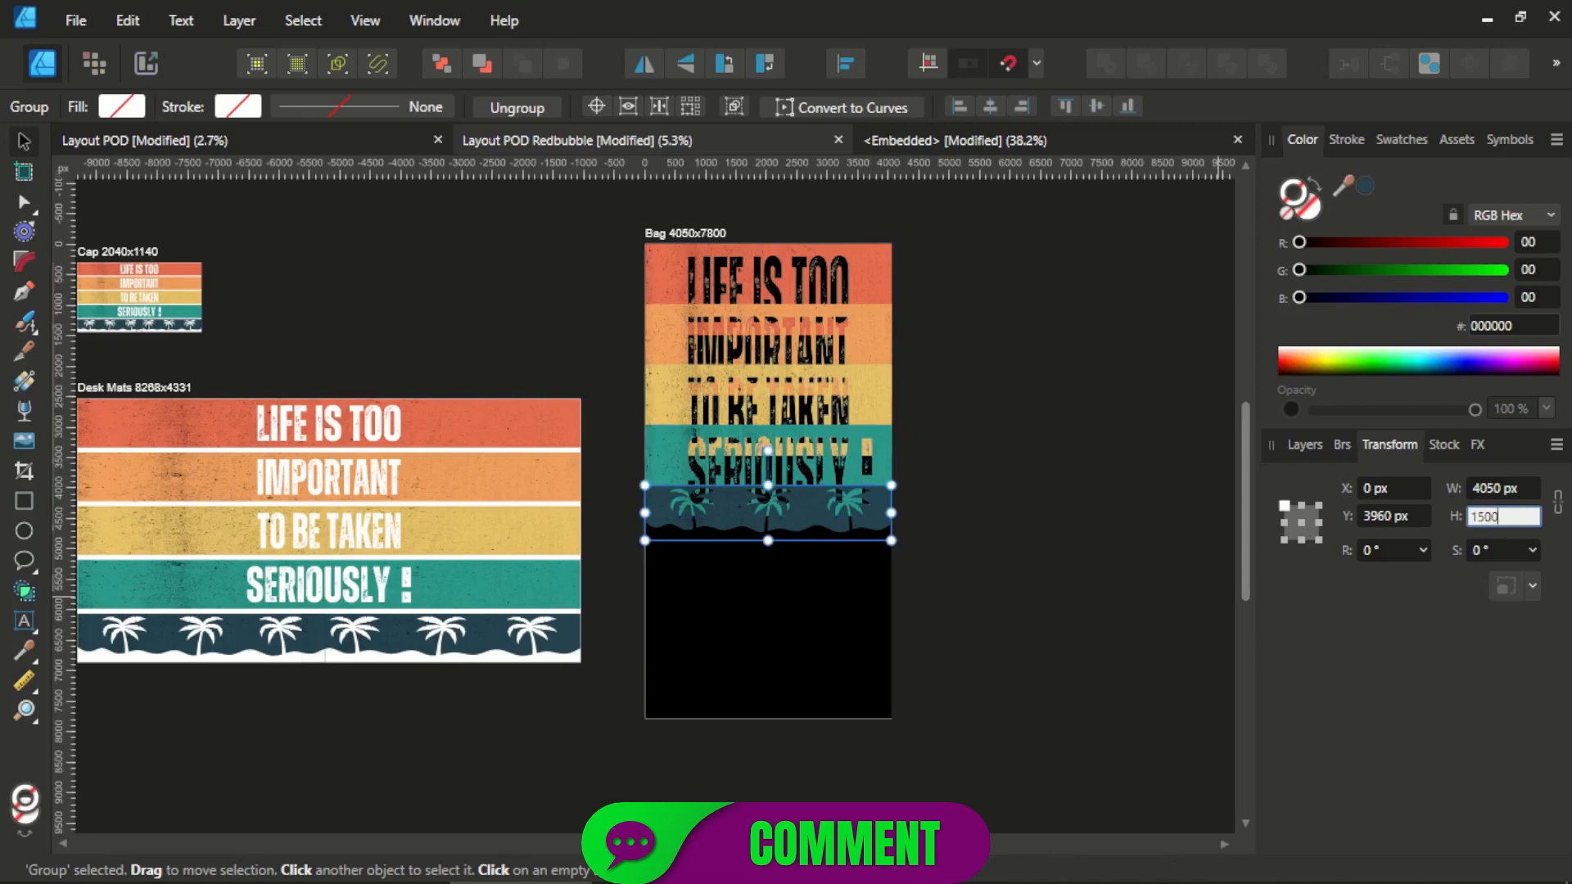
key(Return)
scroll(801, 643, up, 2)
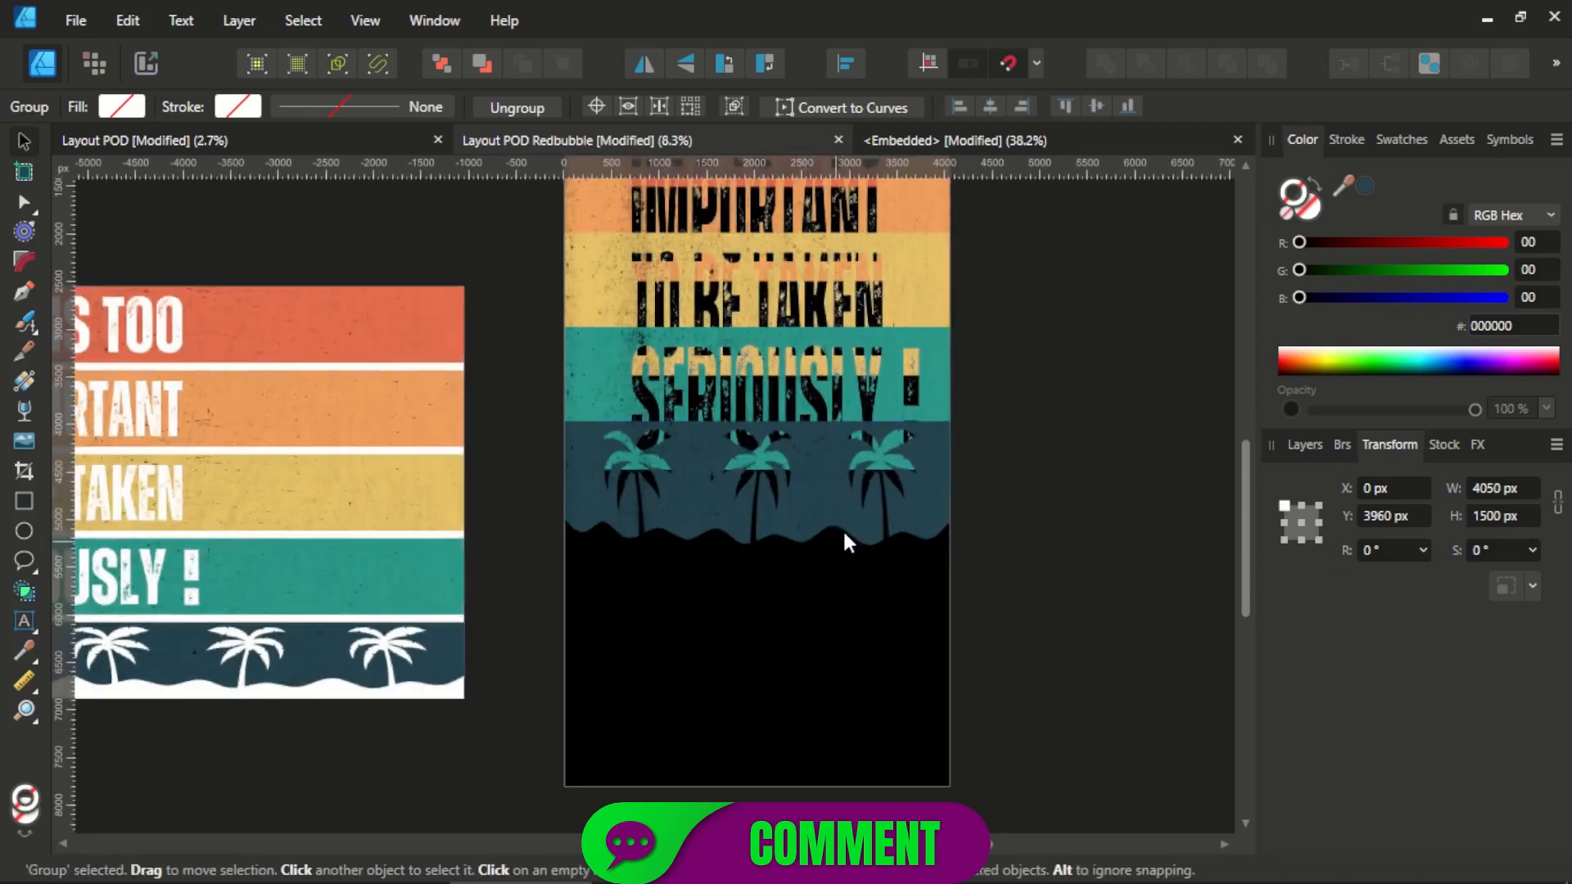
drag(864, 557, 848, 738)
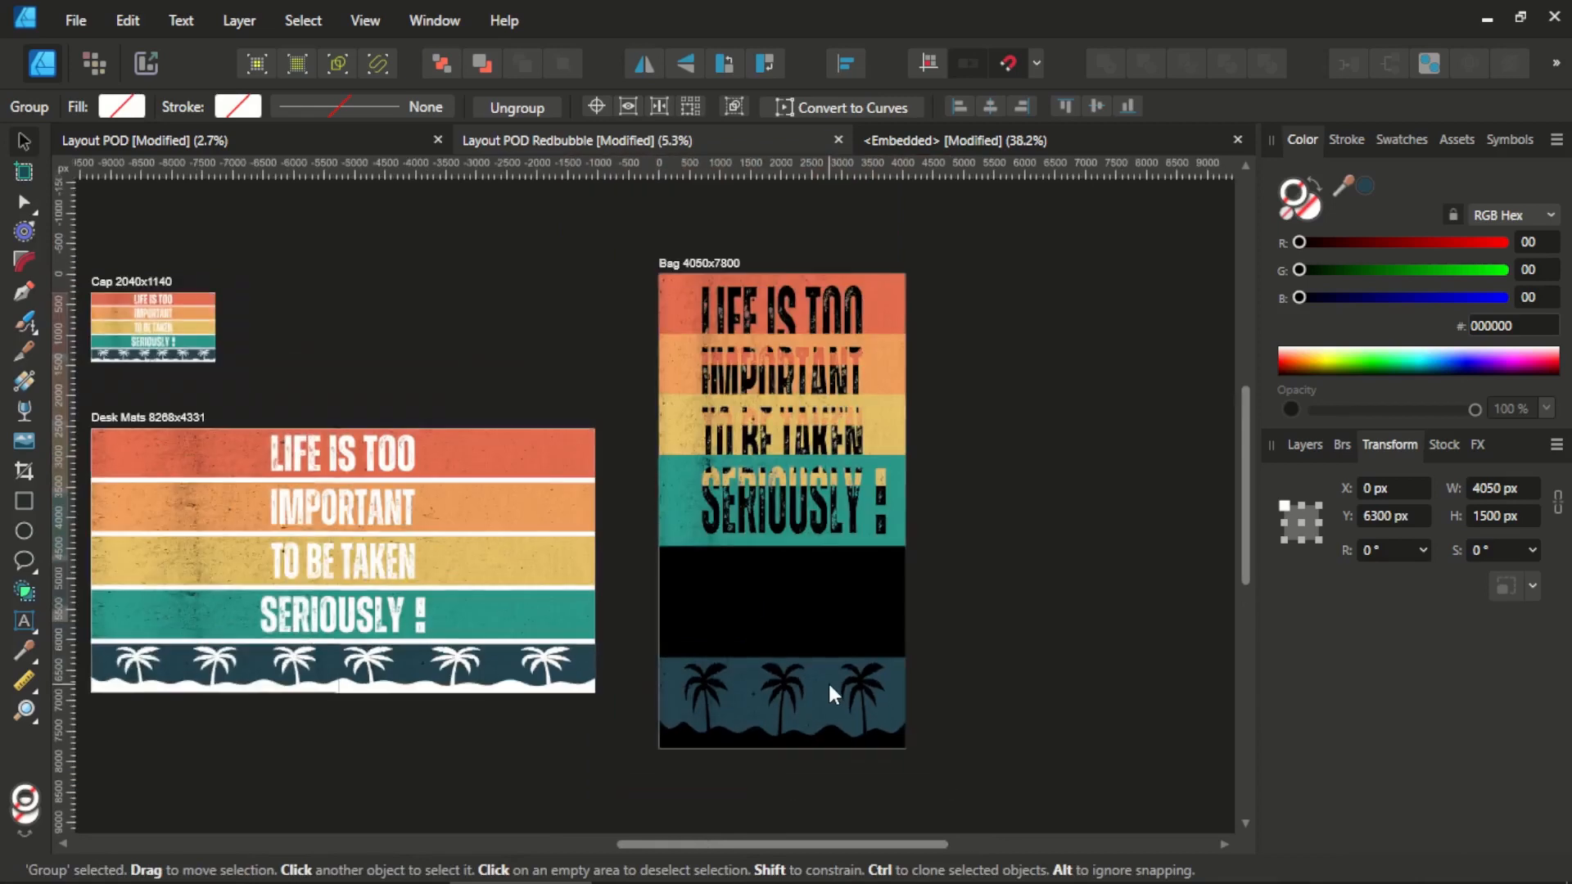
Space all five groups of the Bag artboard evenly in the vertical direction within the selection bounds.
scroll(829, 684, down, 2)
drag(846, 598, 872, 303)
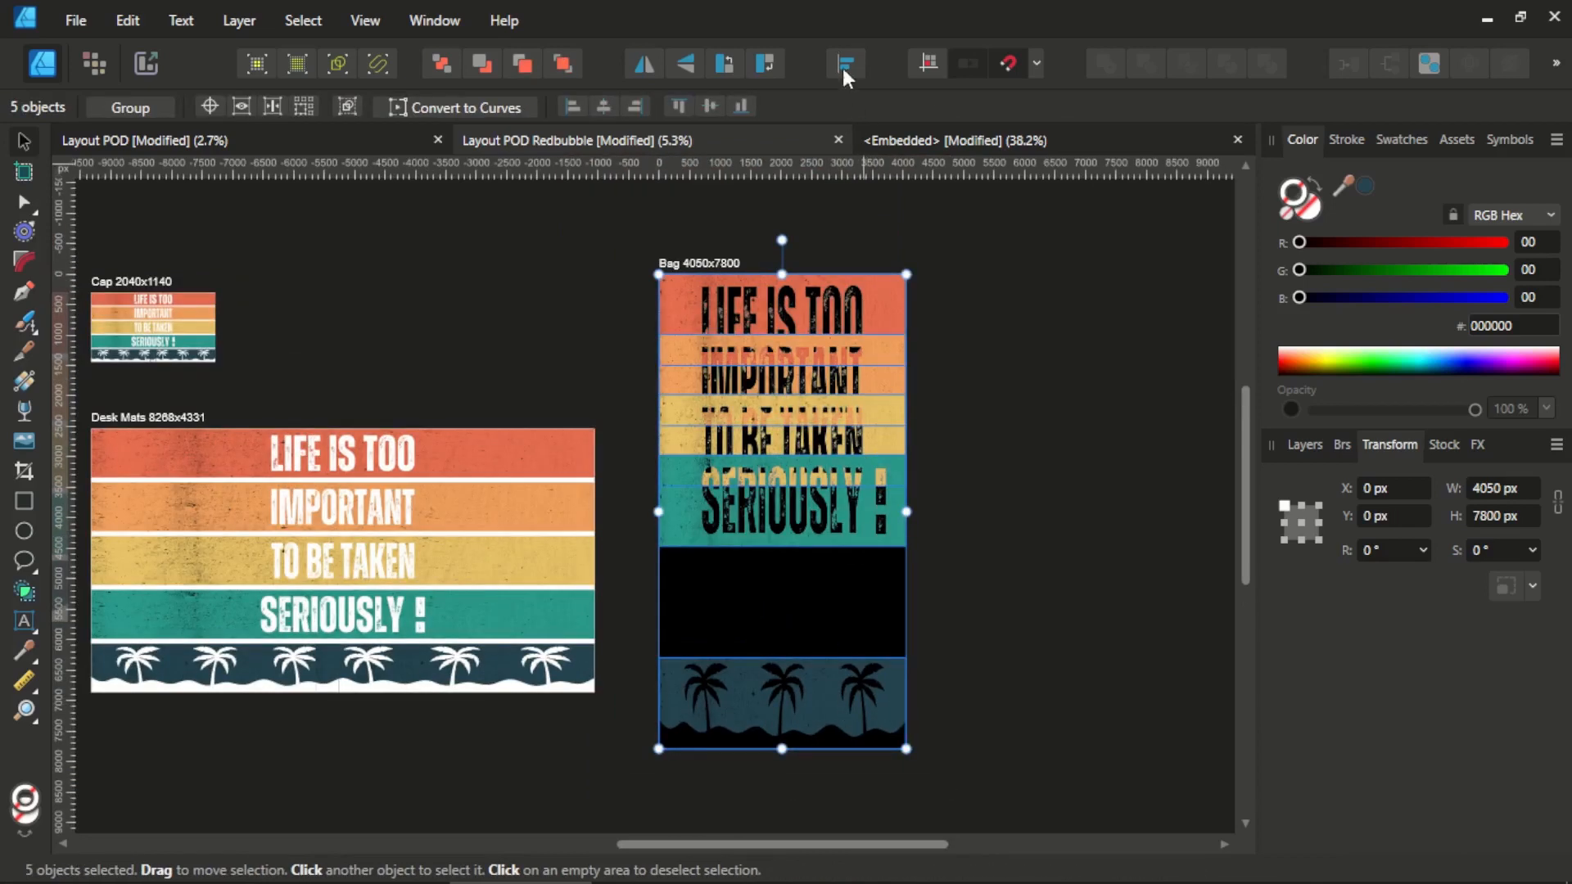
click(843, 64)
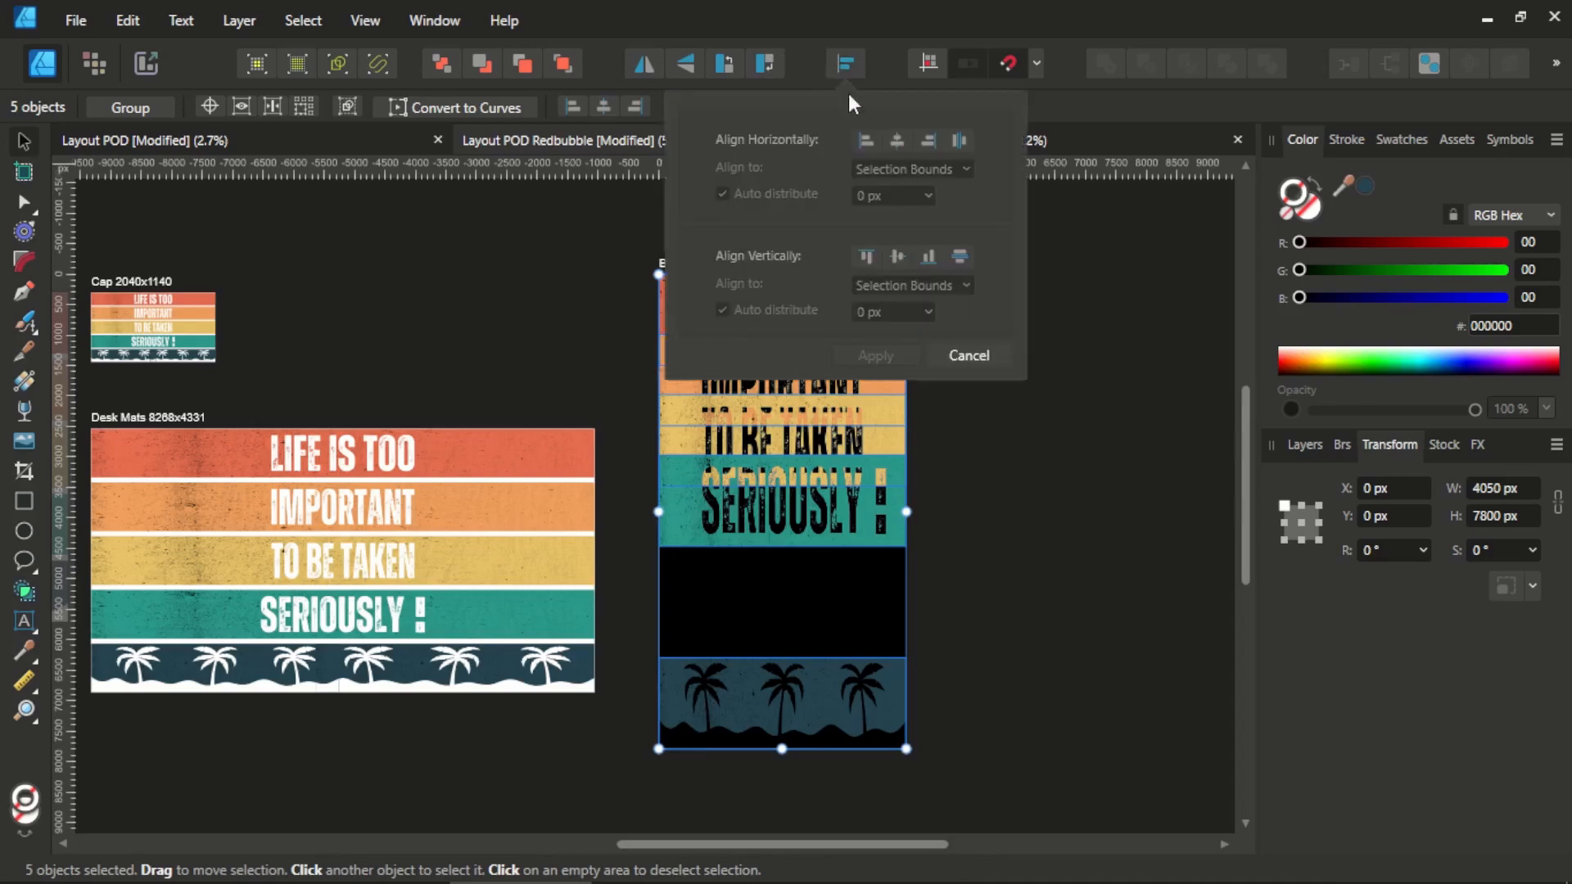
click(959, 258)
click(899, 357)
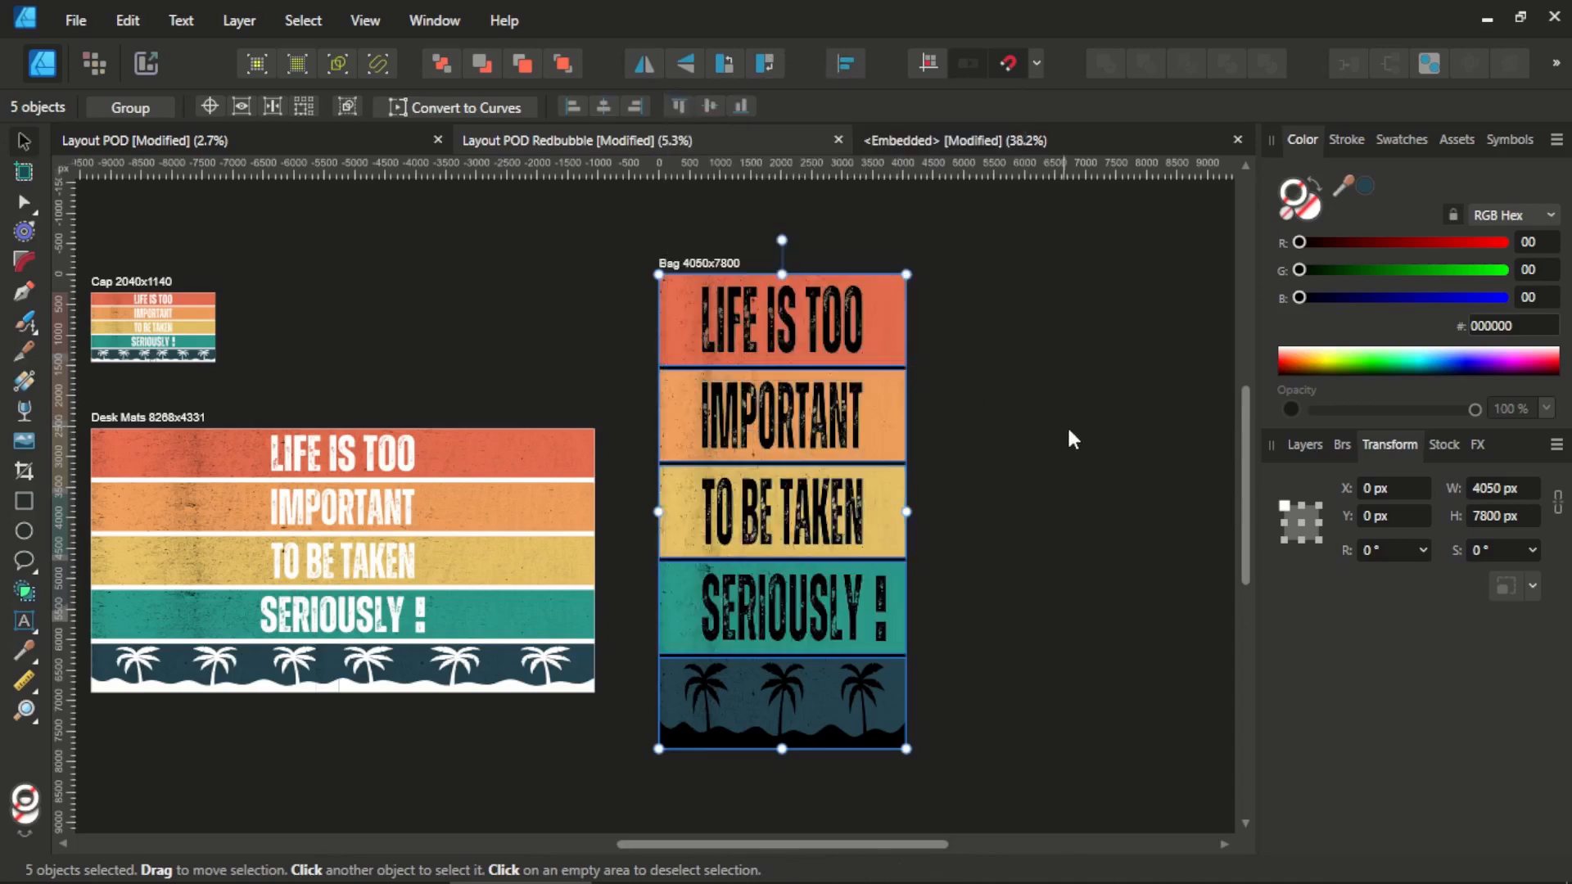
click(1067, 425)
Rotate the "TO BE TAKEN" and "SERIOUSLY !" groups together by 180° on the Bag artboard.
click(845, 513)
shift+click(819, 602)
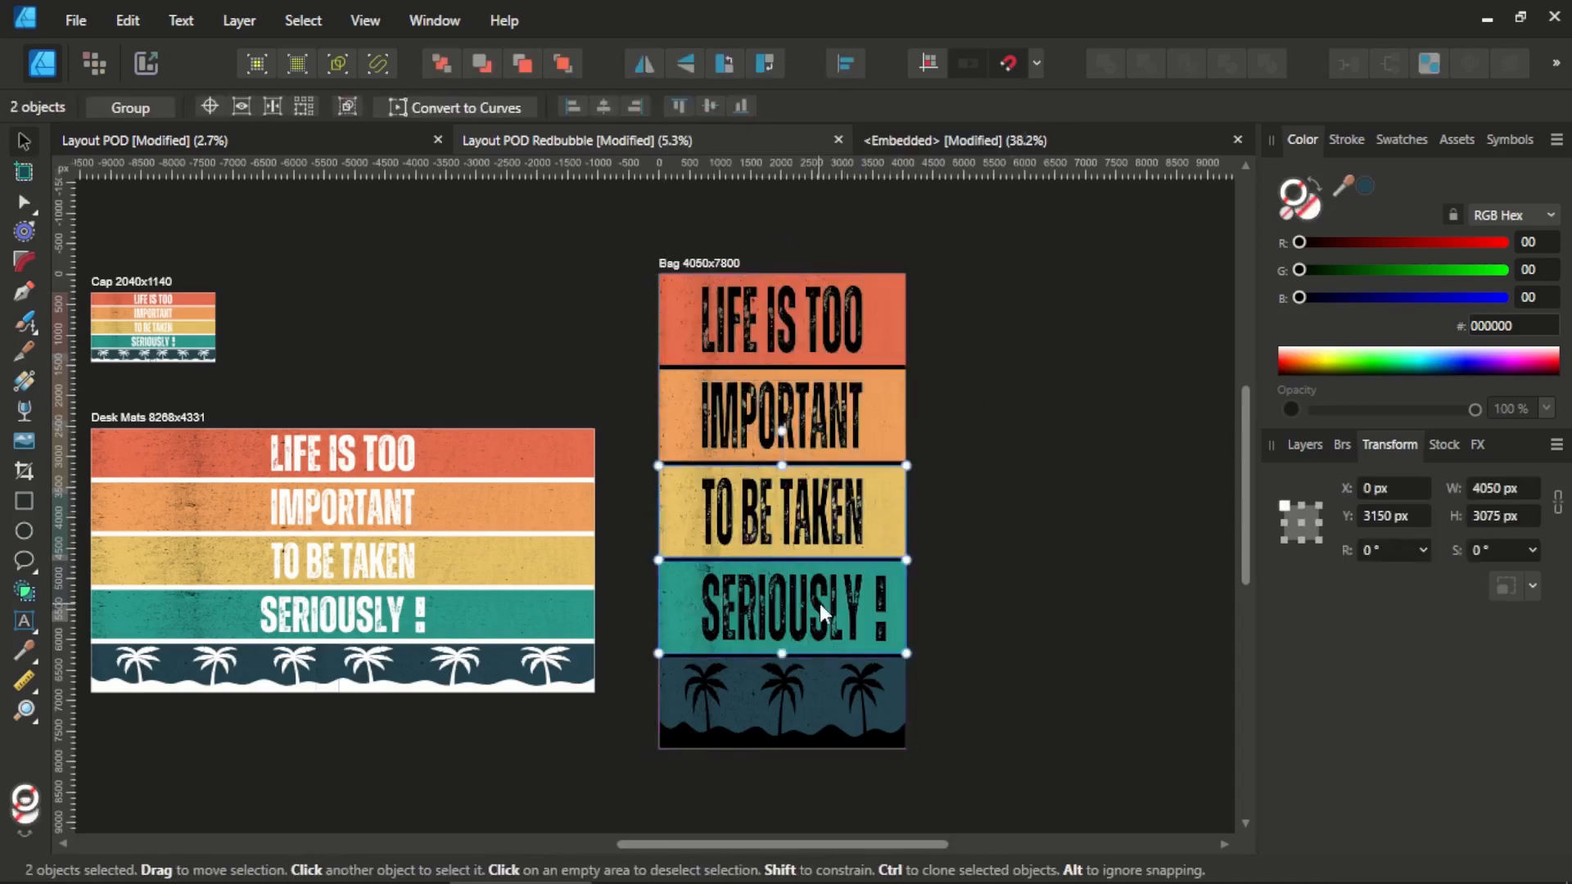
click(726, 64)
click(726, 65)
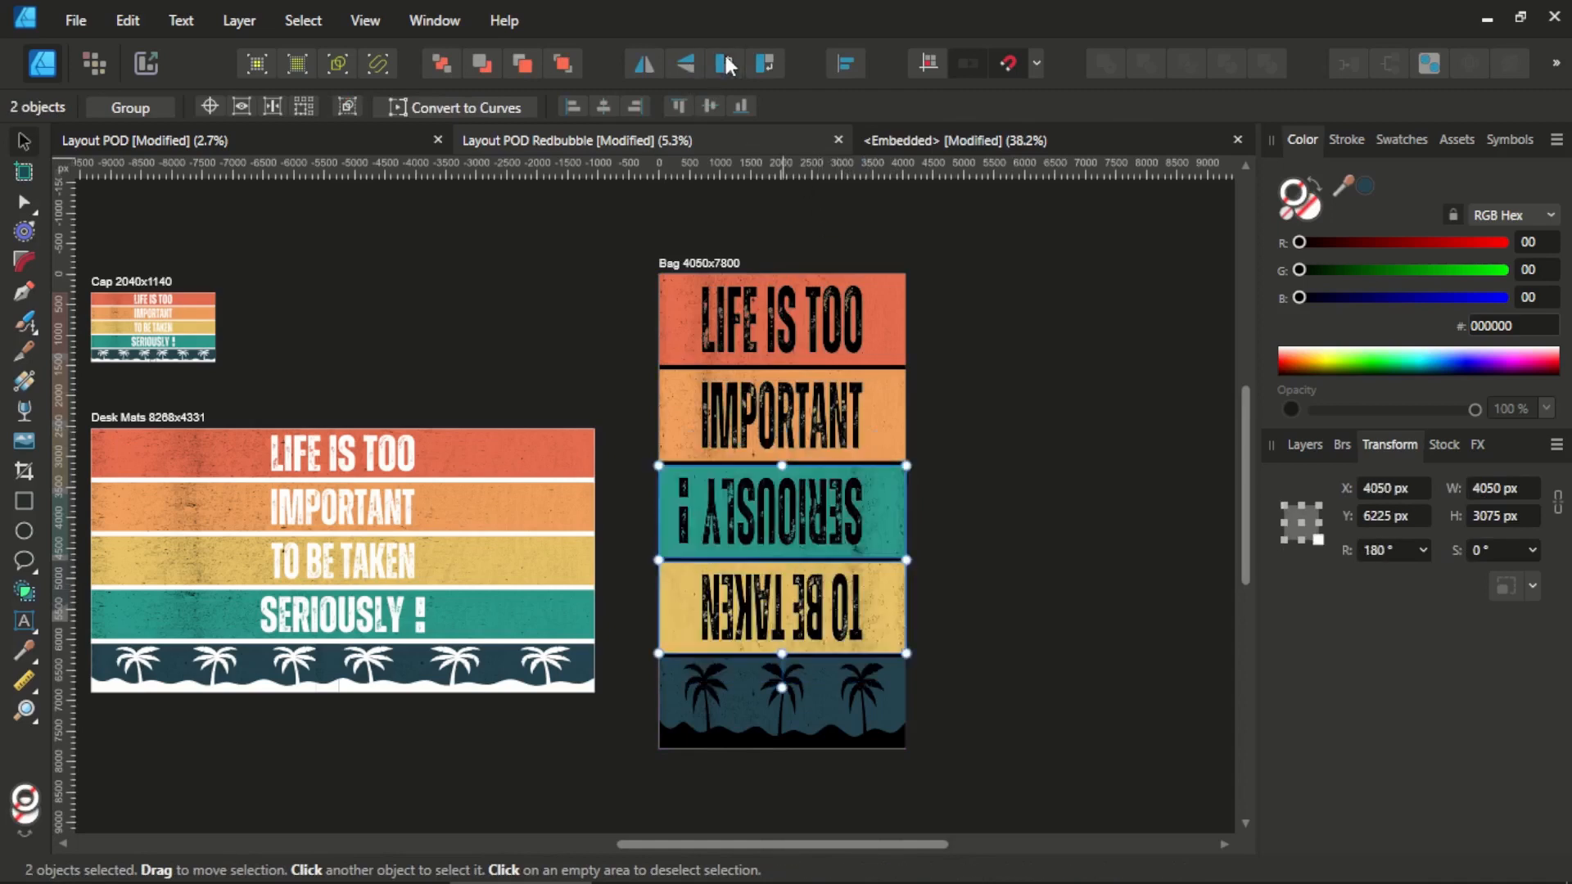
click(1039, 459)
Hide the locked black background rectangle of the Bag artboard.
scroll(1004, 437, down, 3)
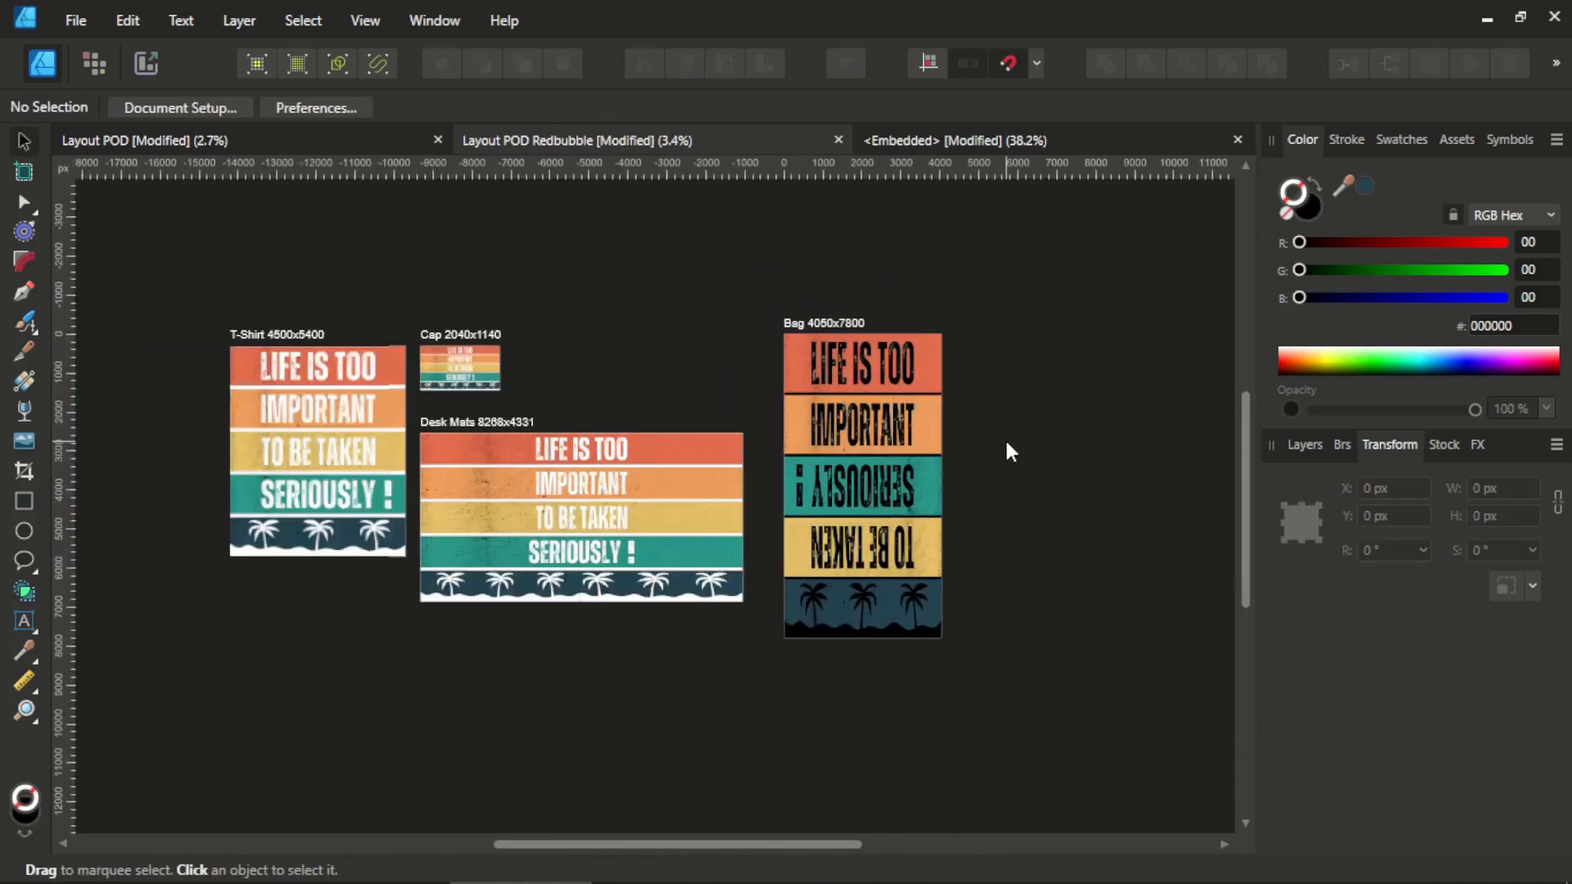
scroll(686, 382, left, 3)
scroll(786, 401, right, 1)
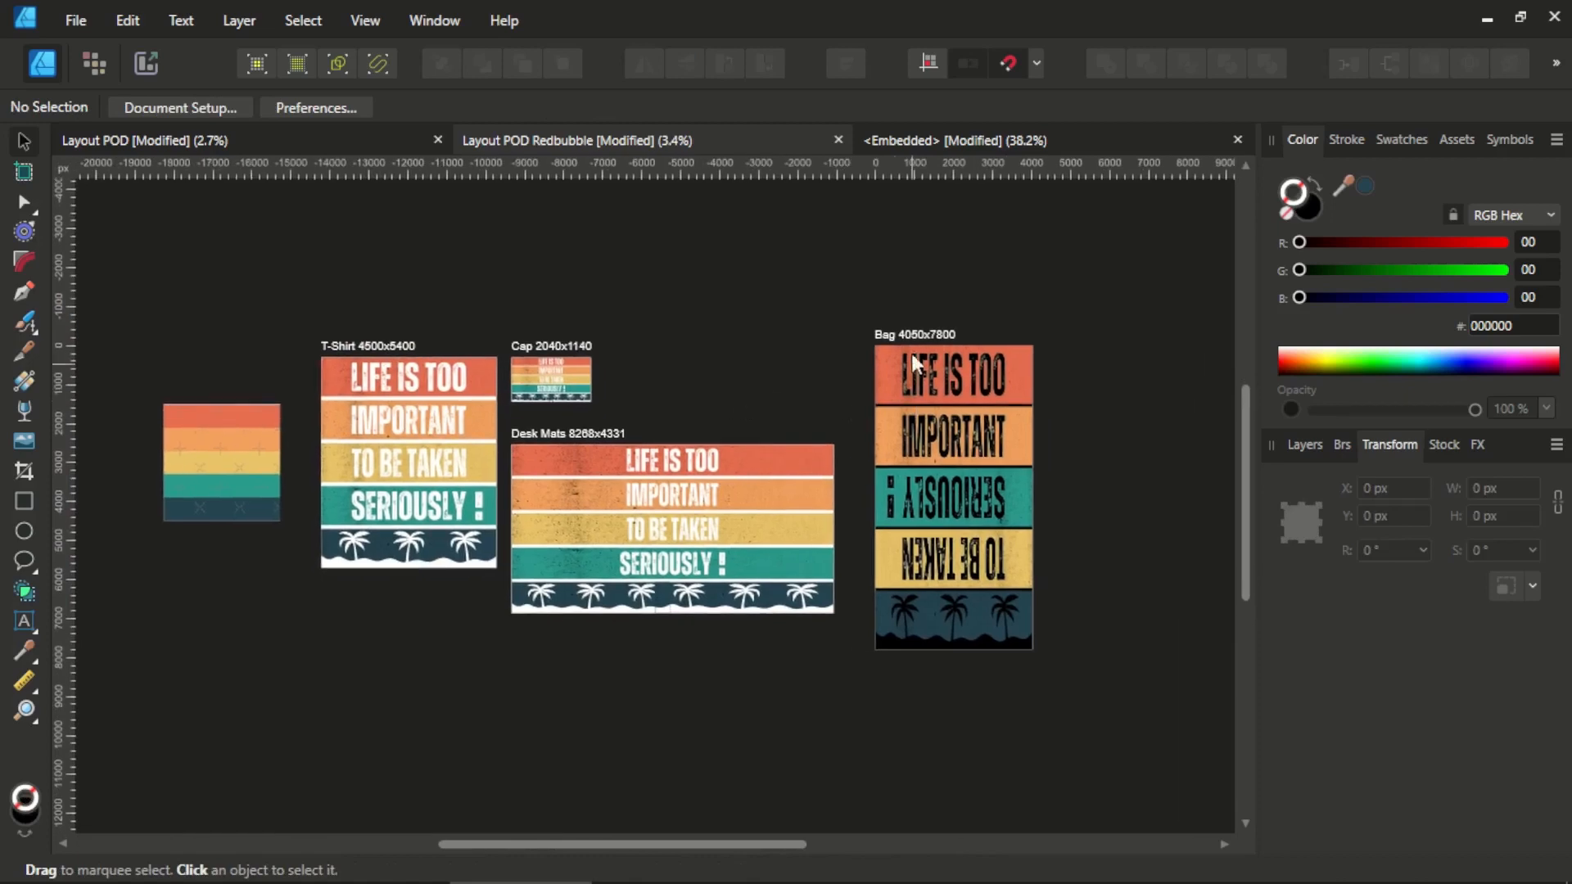
click(938, 357)
click(1305, 445)
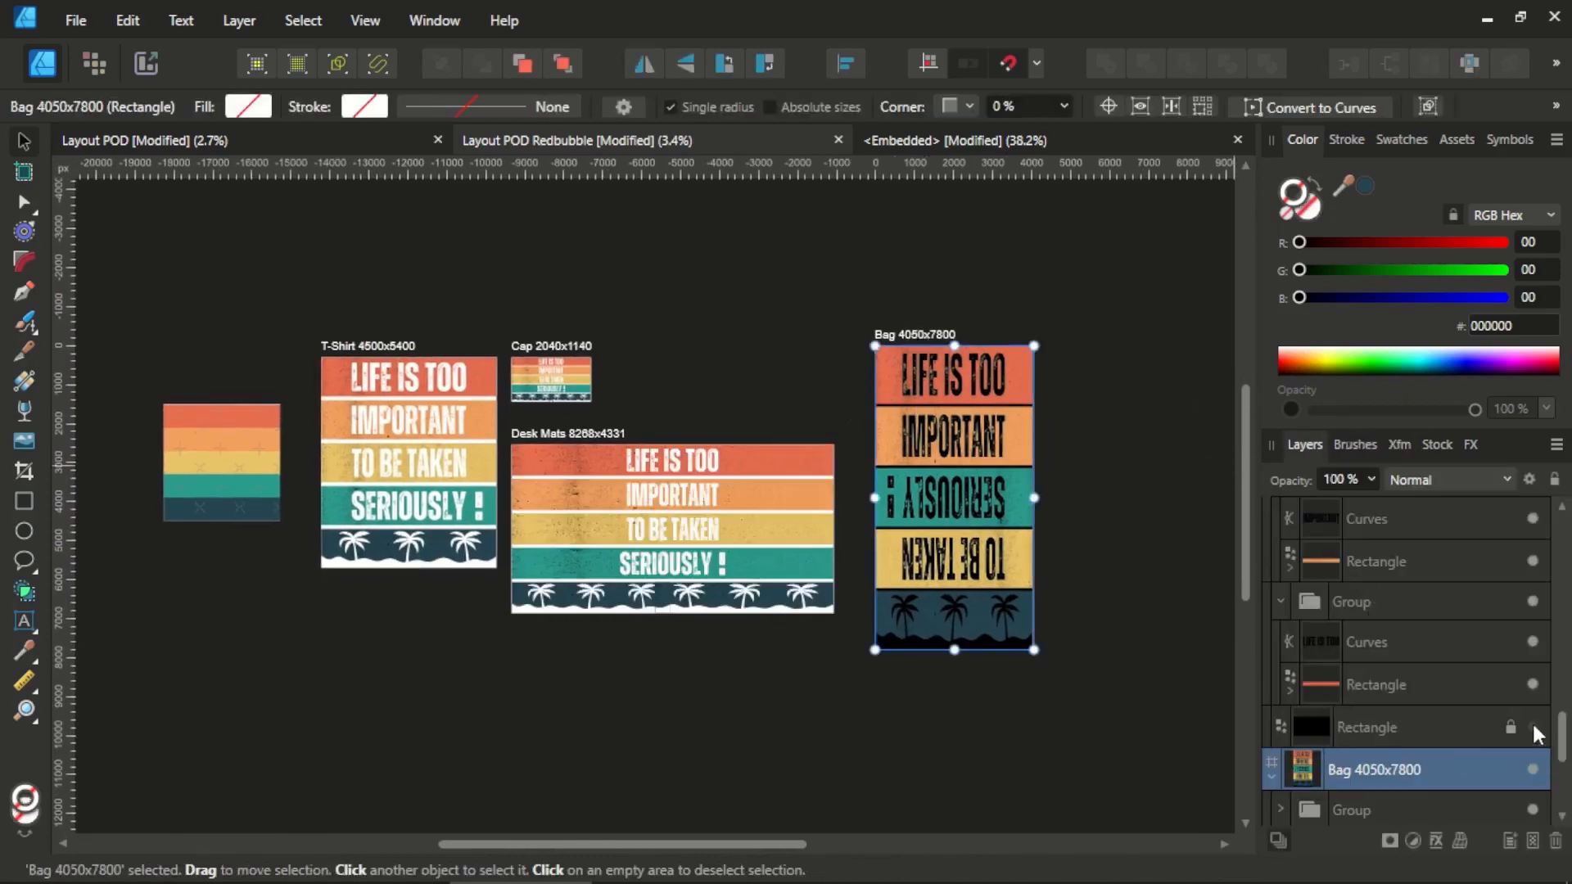
click(1279, 599)
scroll(1309, 718, down, 1)
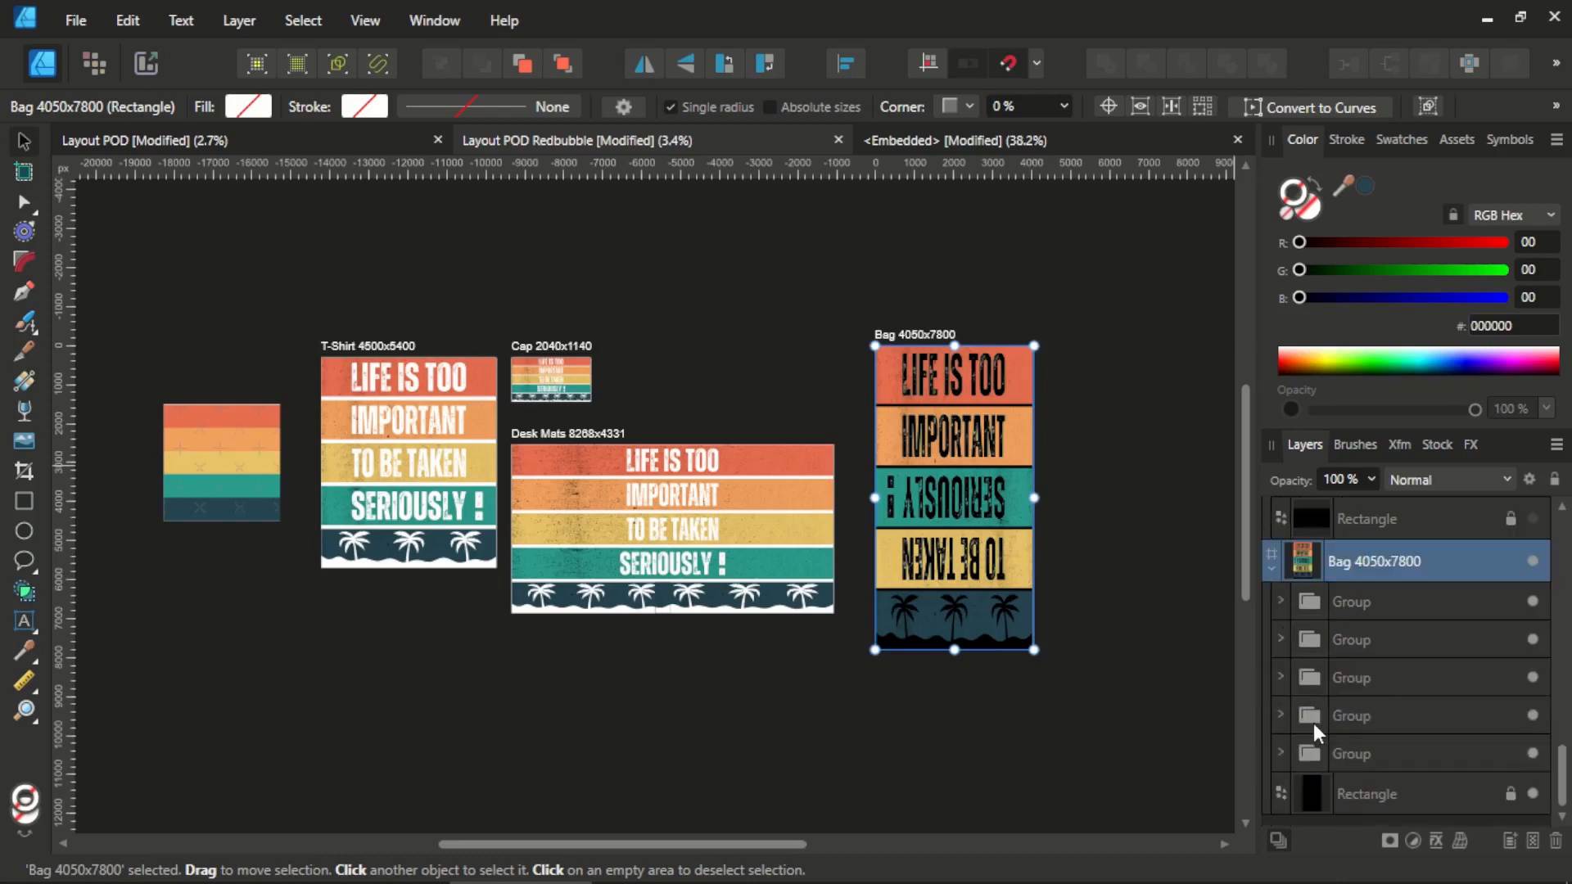
click(1529, 792)
click(1151, 571)
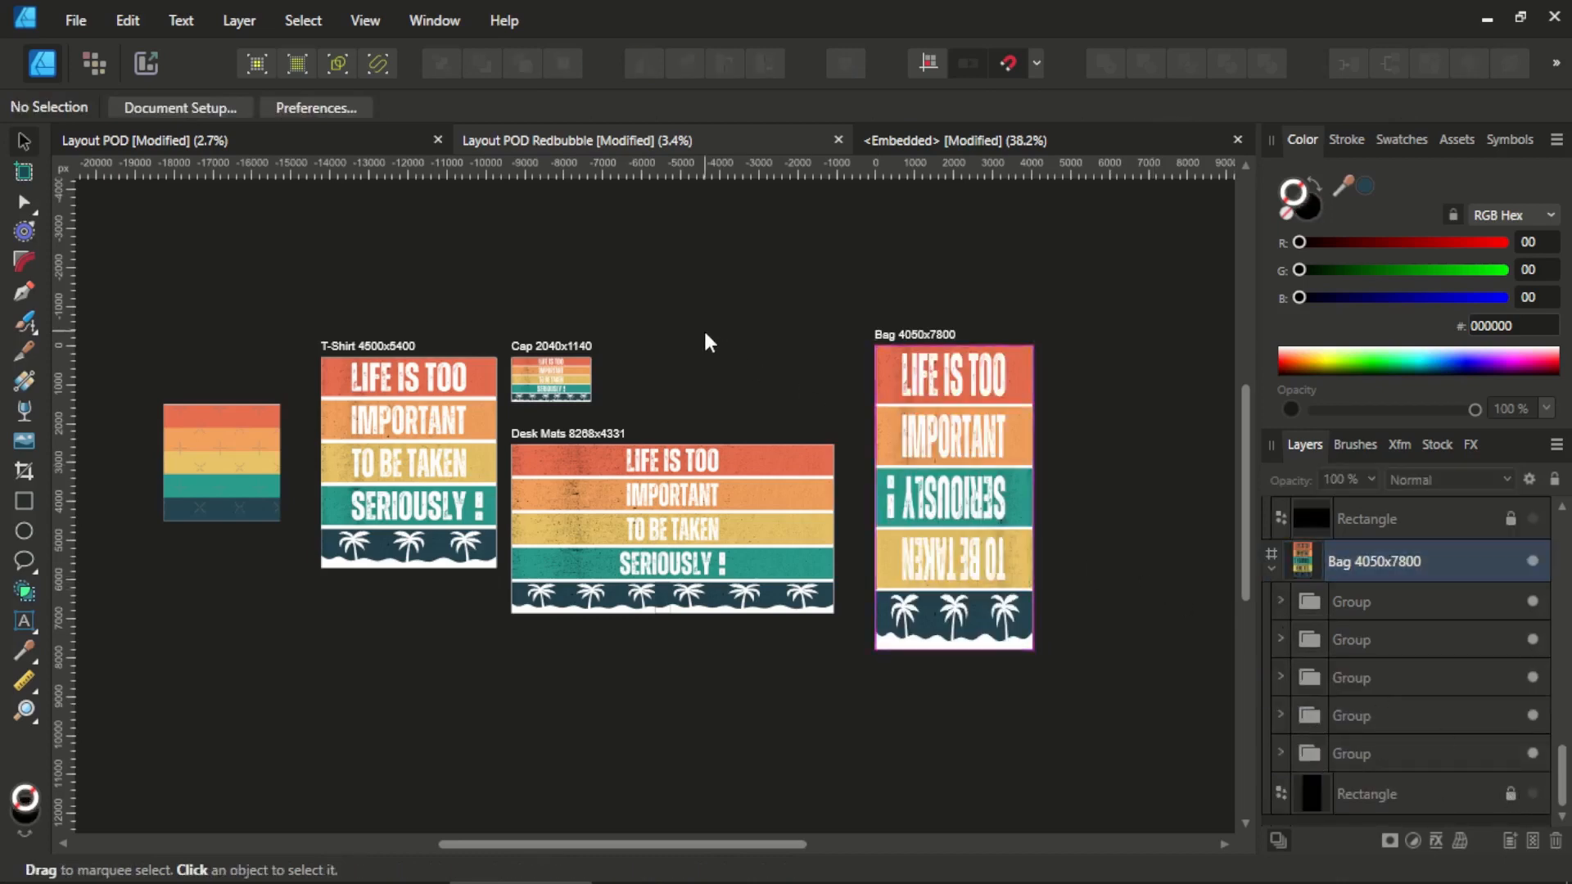
Review the export slices of the T-Shirt, Cap, Desk Mats and Bag artboards, and return to the design workspace.
scroll(704, 327, up, 1)
scroll(704, 328, left, 1)
scroll(766, 398, down, 1)
scroll(766, 398, right, 1)
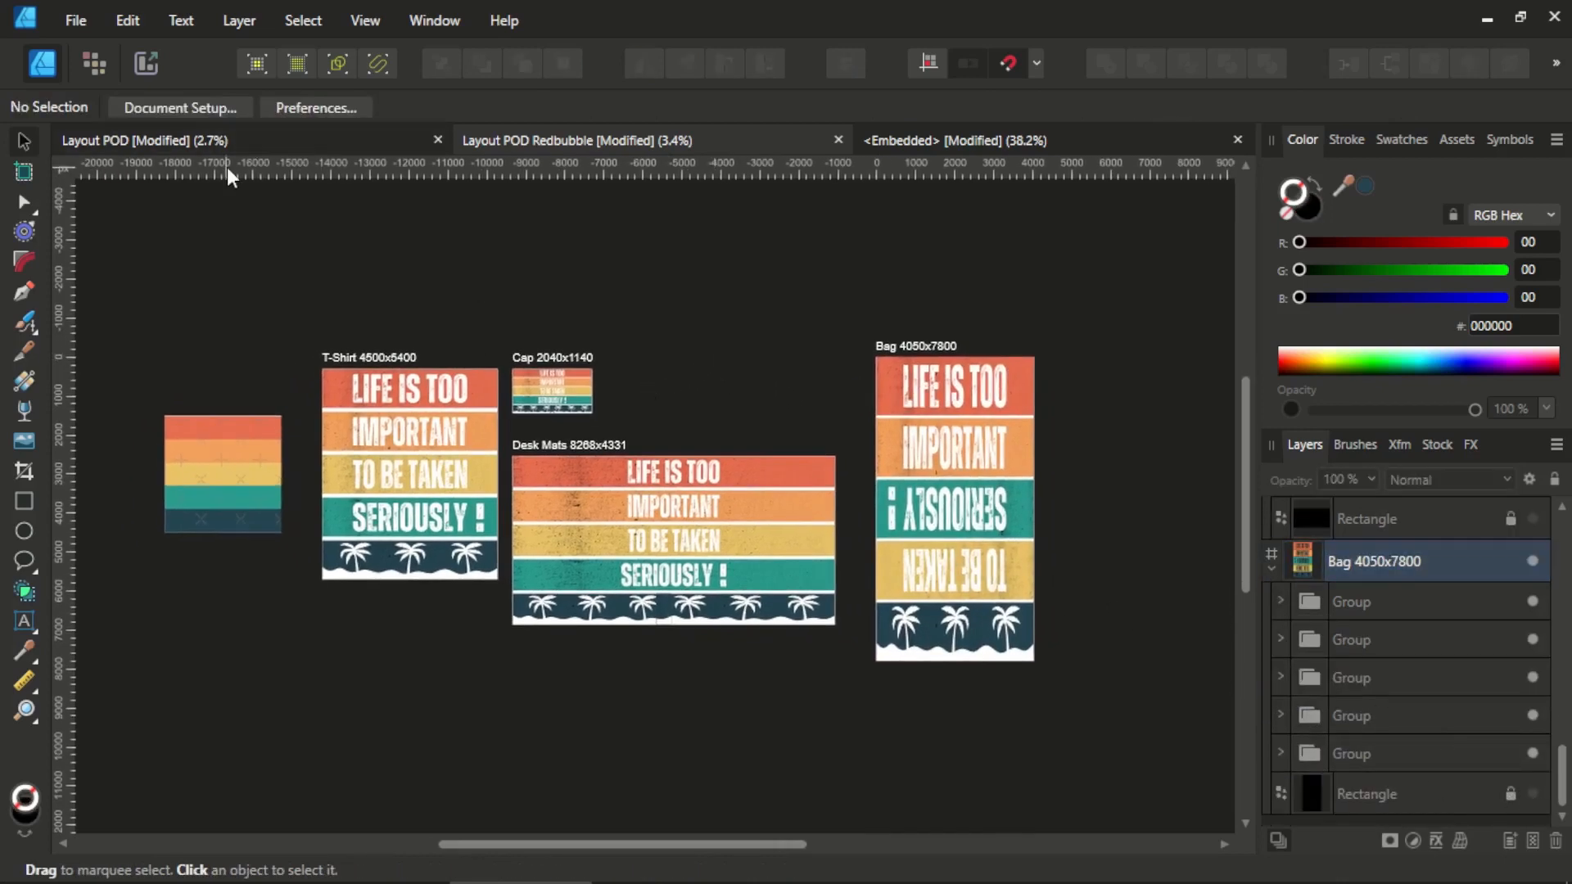
click(141, 72)
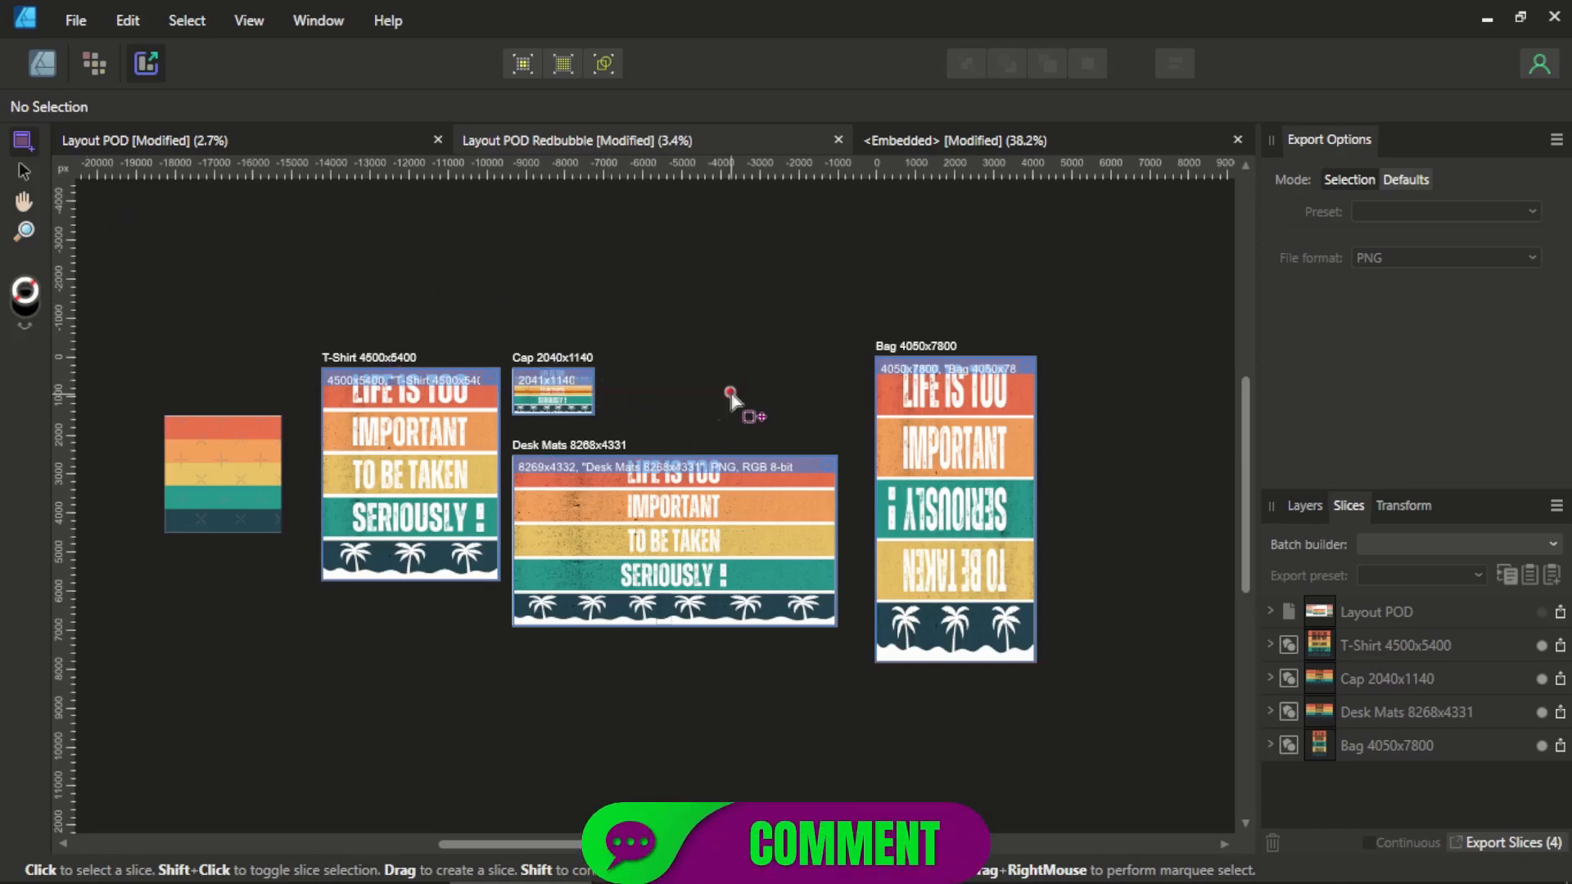
click(43, 63)
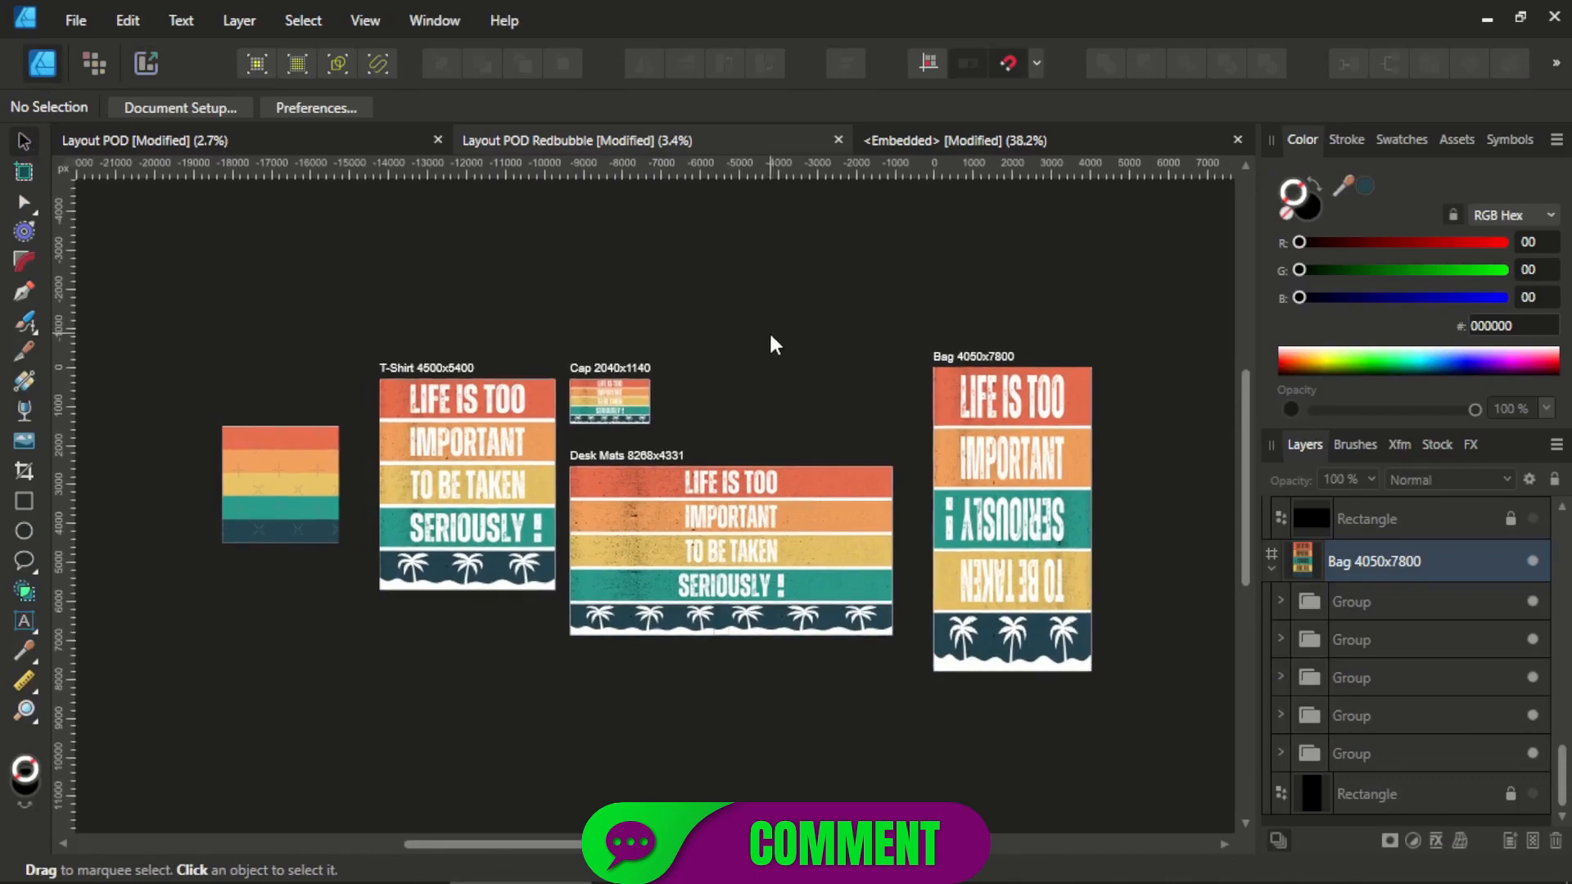
drag(725, 385, 712, 371)
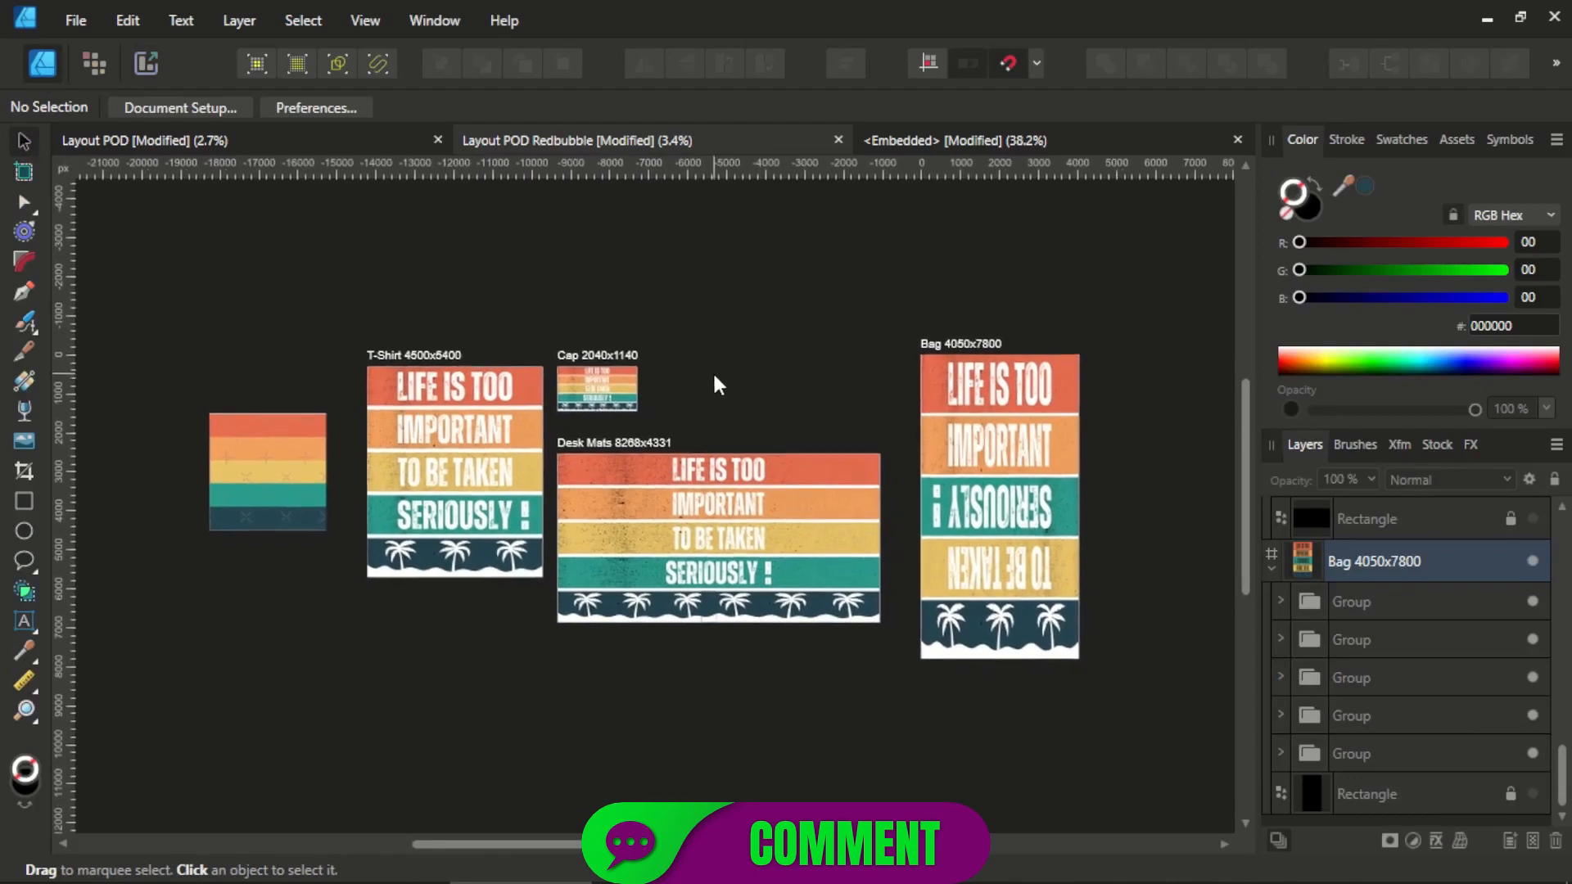